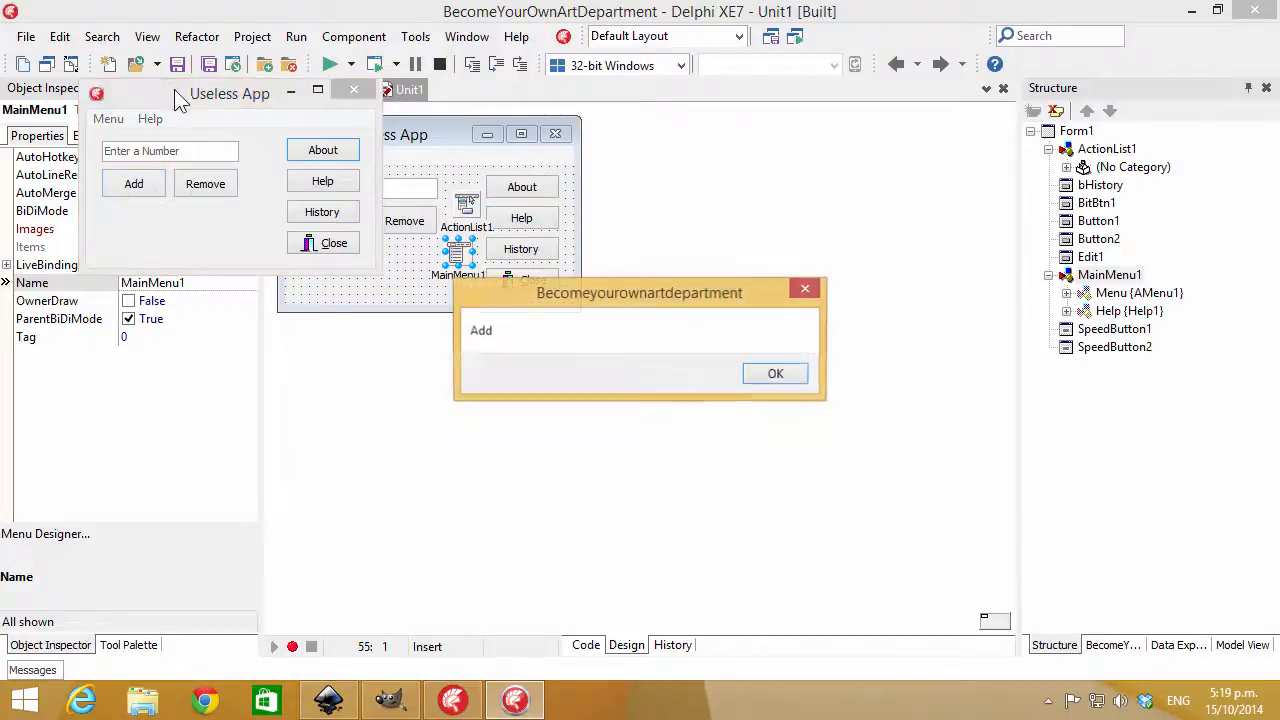
Dismiss the Add message, try the About and History buttons in the running Useless App, and close the app.
{"action": "left_click", "coordinate": [774, 374]}
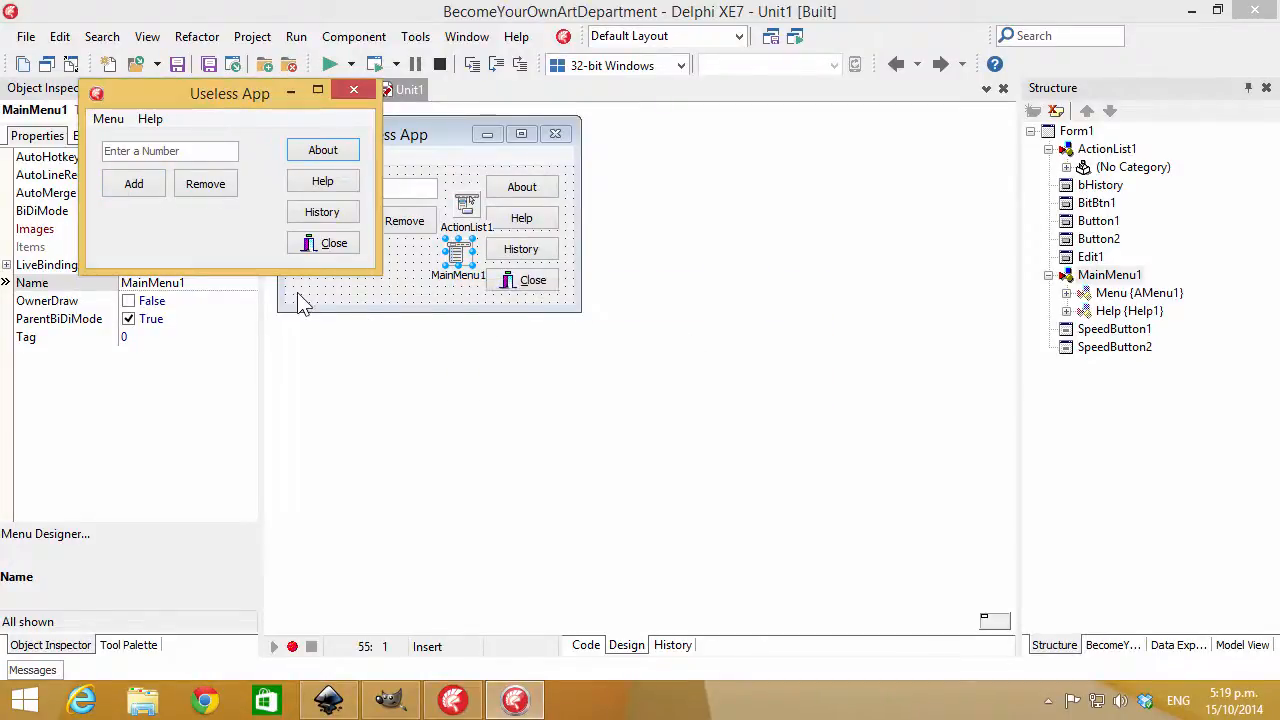
{"action": "left_click", "coordinate": [317, 151]}
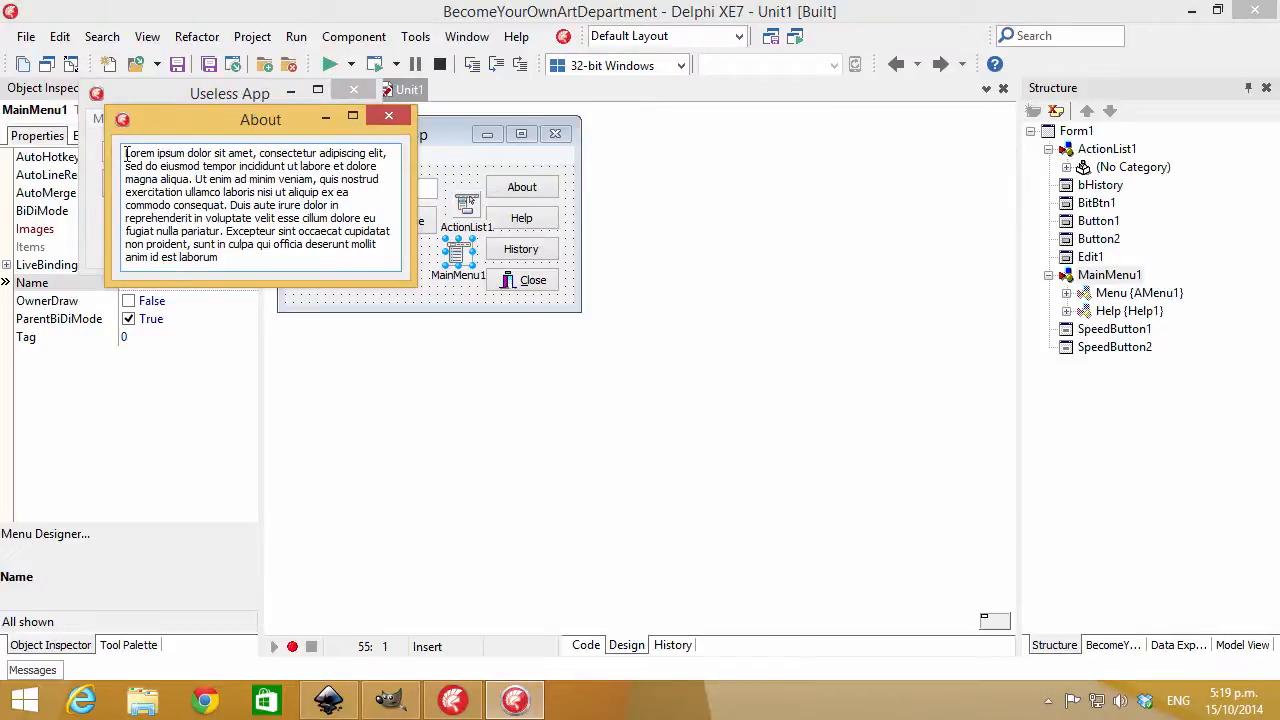
{"action": "left_click_drag", "start_coordinate": [126, 157], "coordinate": [258, 166]}
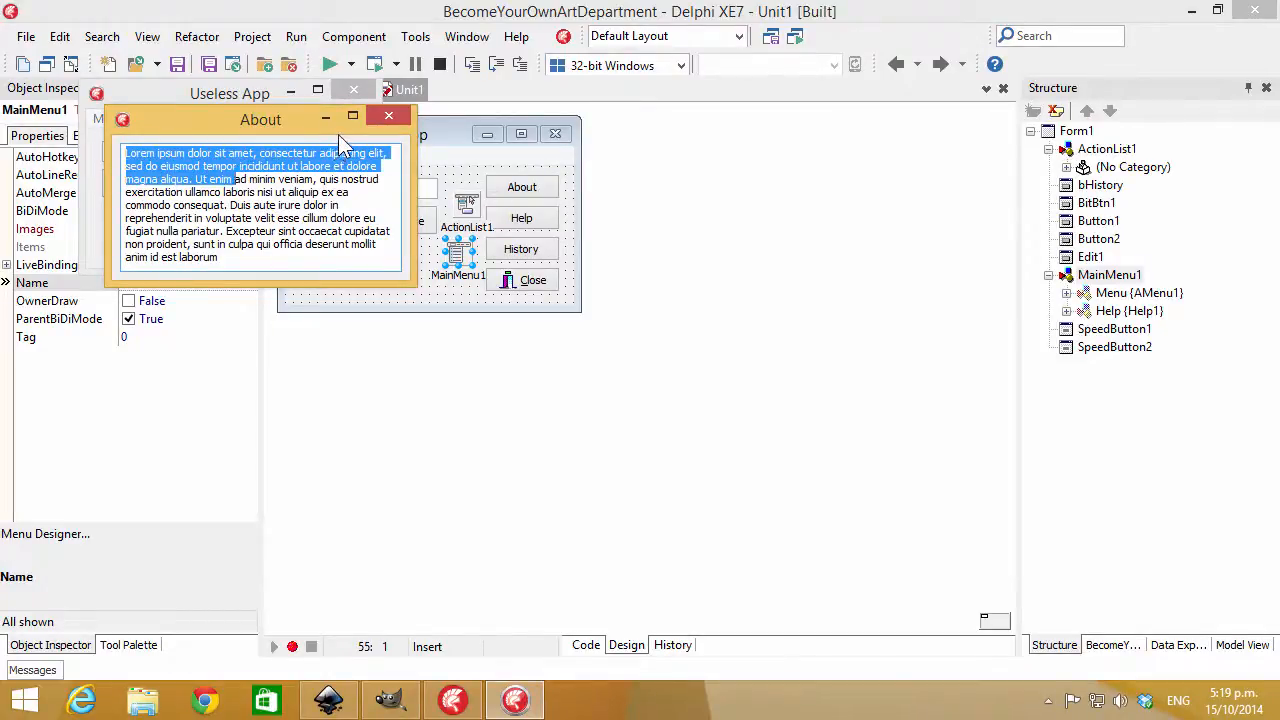
{"action": "left_click", "coordinate": [389, 116]}
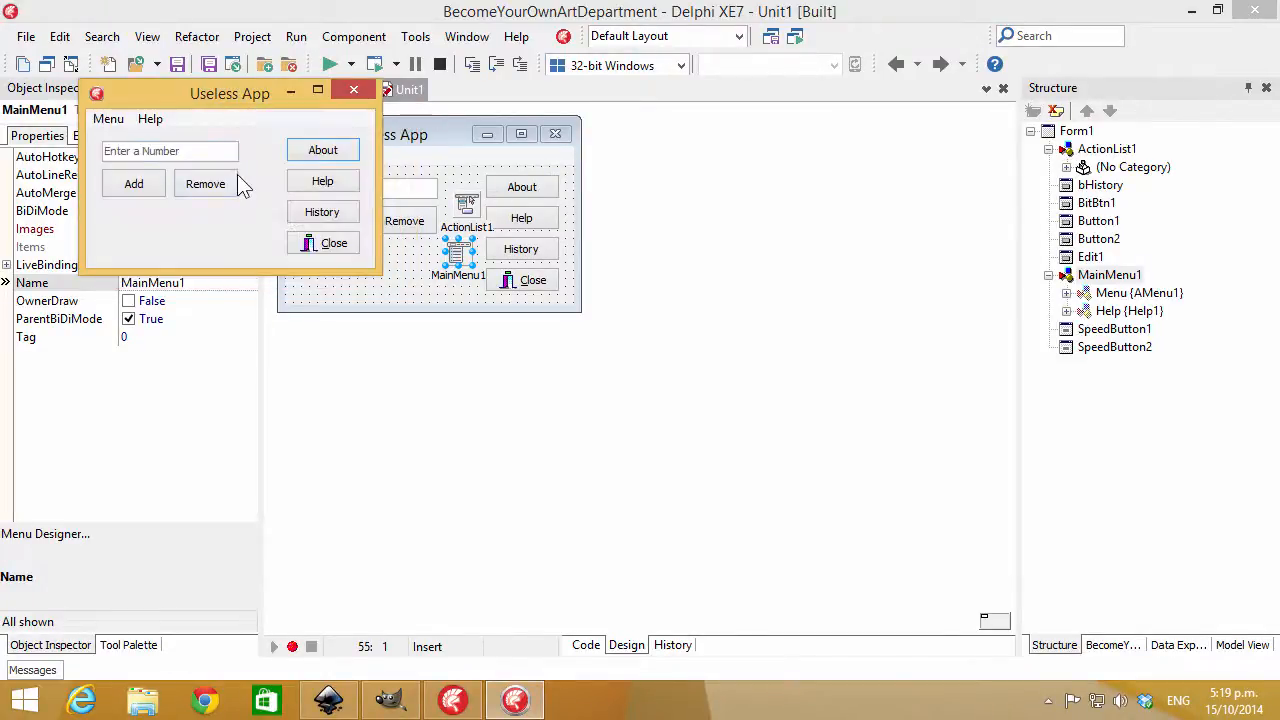
{"action": "left_click", "coordinate": [346, 216]}
{"action": "left_click", "coordinate": [789, 372]}
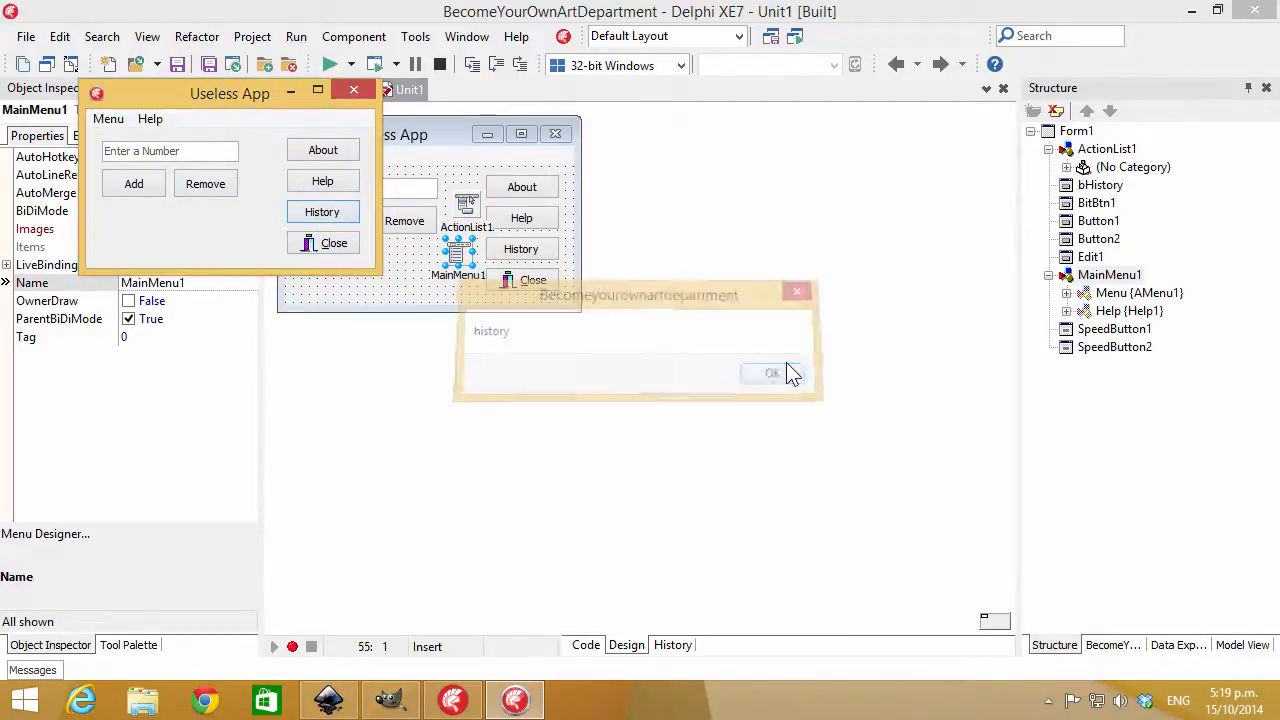
{"action": "left_click", "coordinate": [346, 251]}
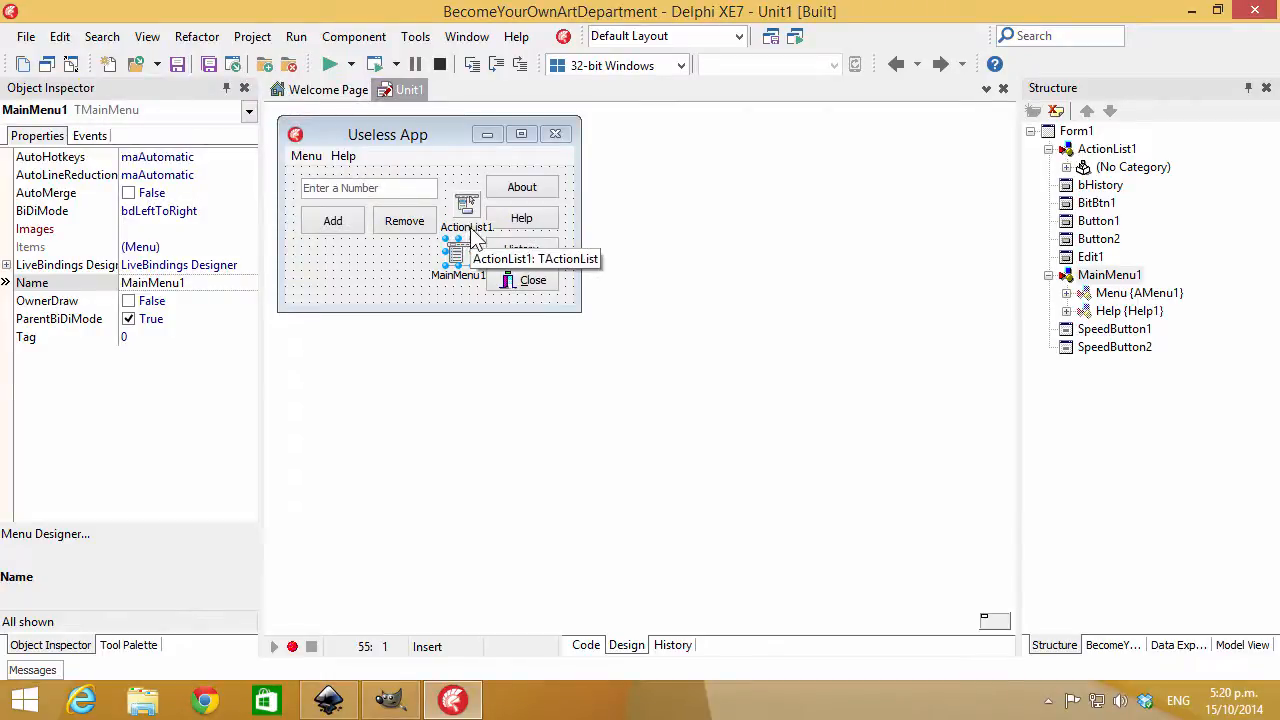
Inspect the form and its Close button with the door icon in the form designer.
{"action": "left_click", "coordinate": [422, 272]}
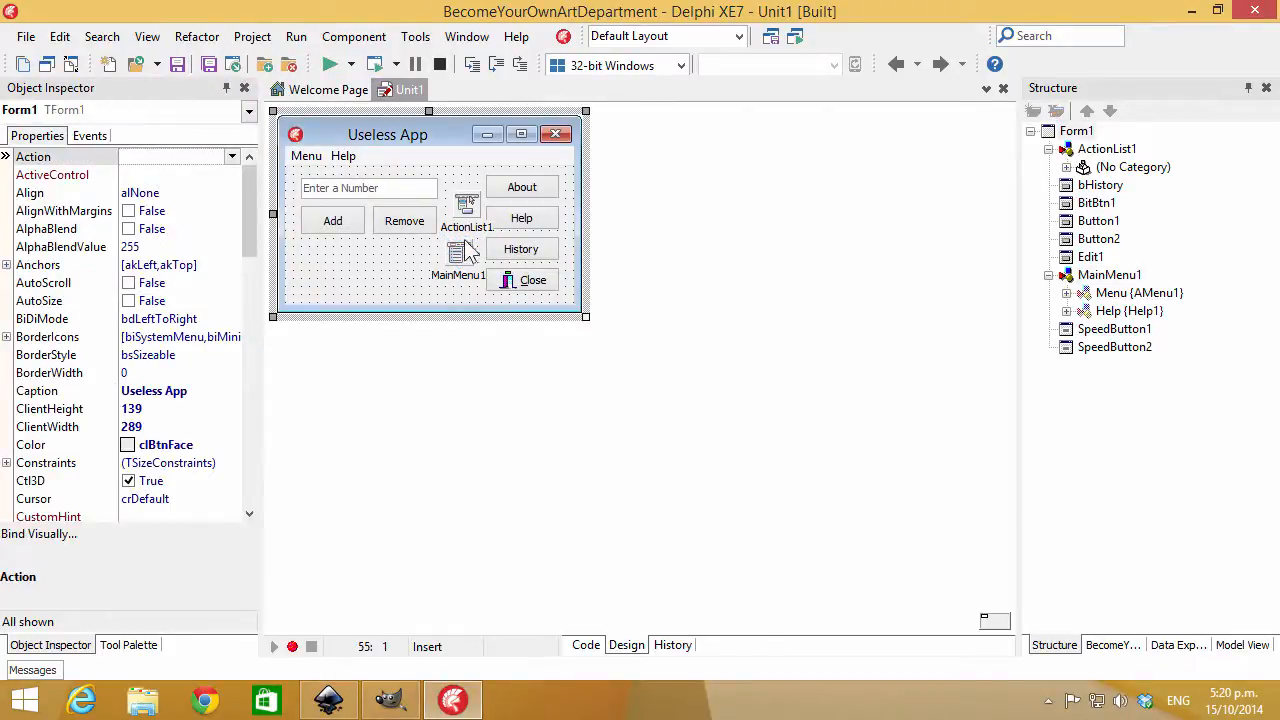
{"action": "left_click", "coordinate": [510, 284]}
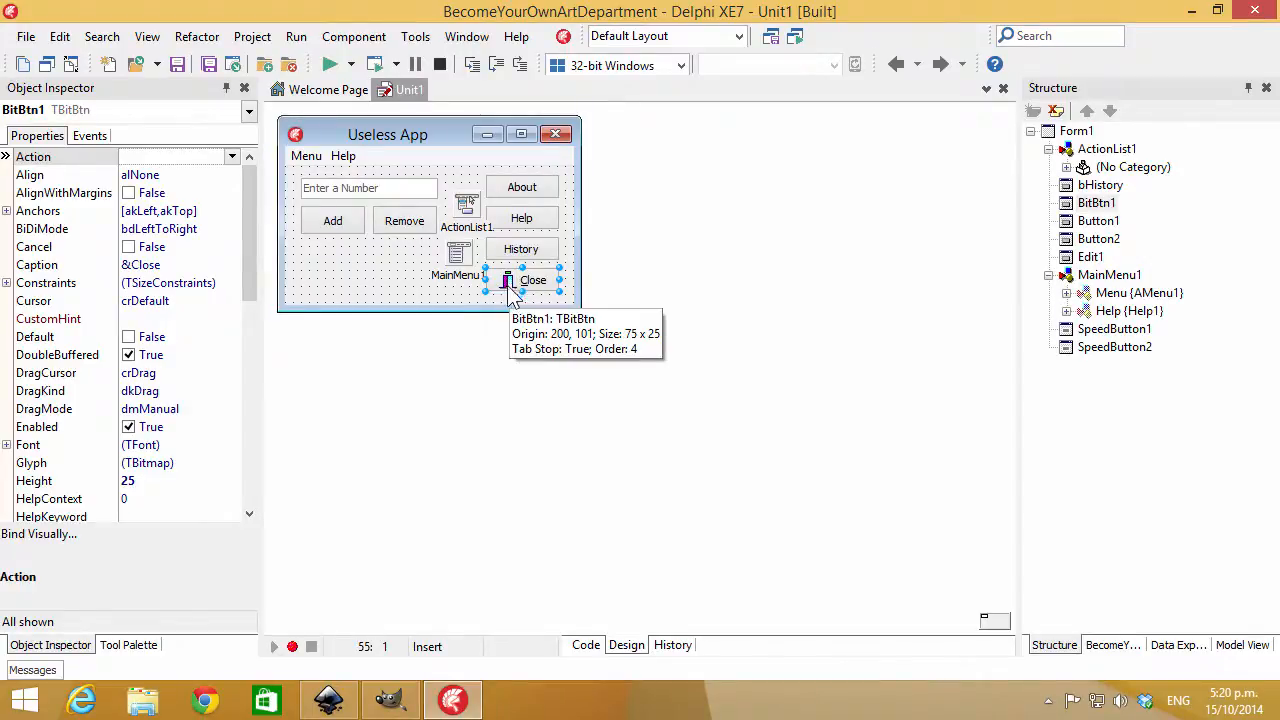
{"action": "left_click", "coordinate": [383, 266]}
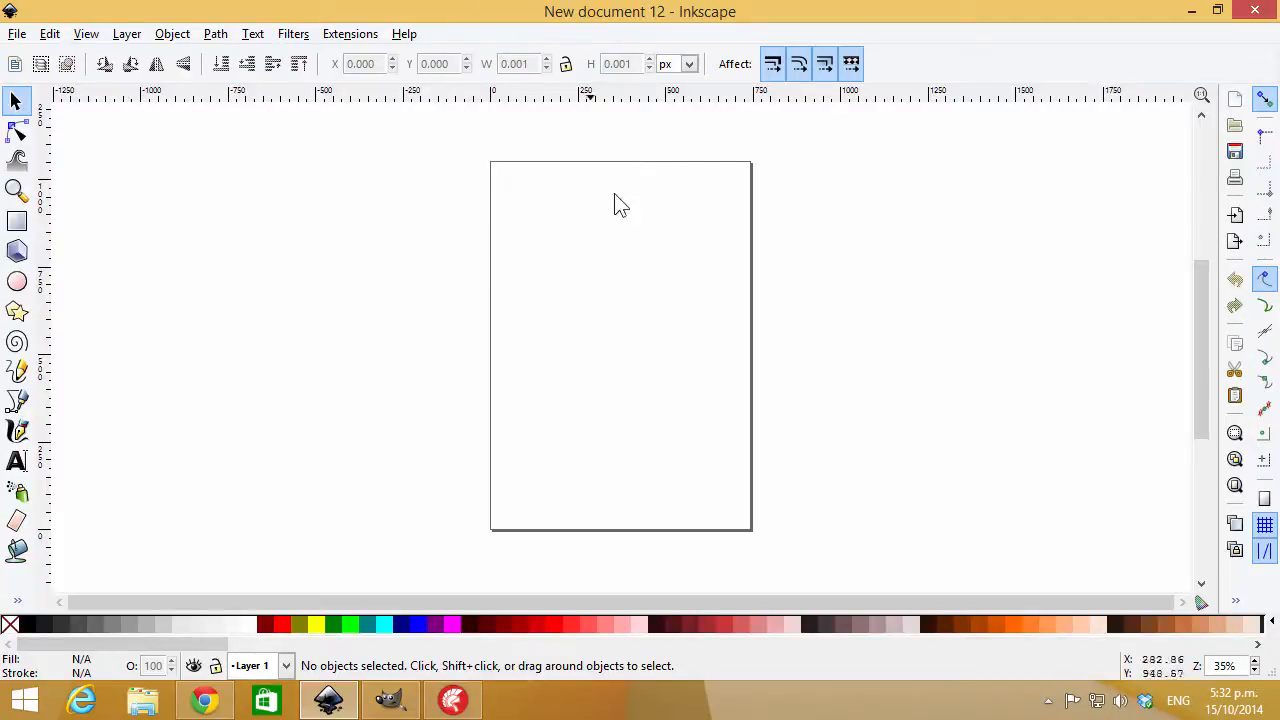
Switch to Chrome to view the Inkscape website, and return to Inkscape.
{"action": "left_click", "coordinate": [205, 700]}
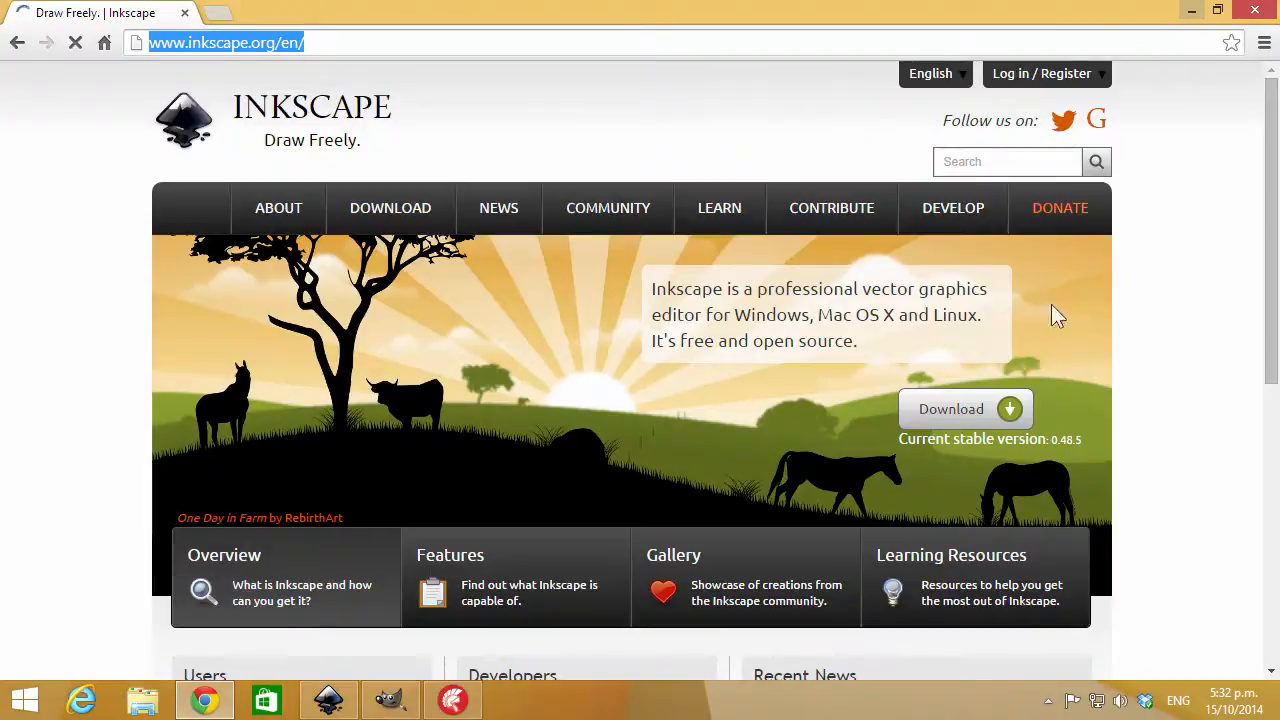
{"action": "left_click", "coordinate": [1191, 10]}
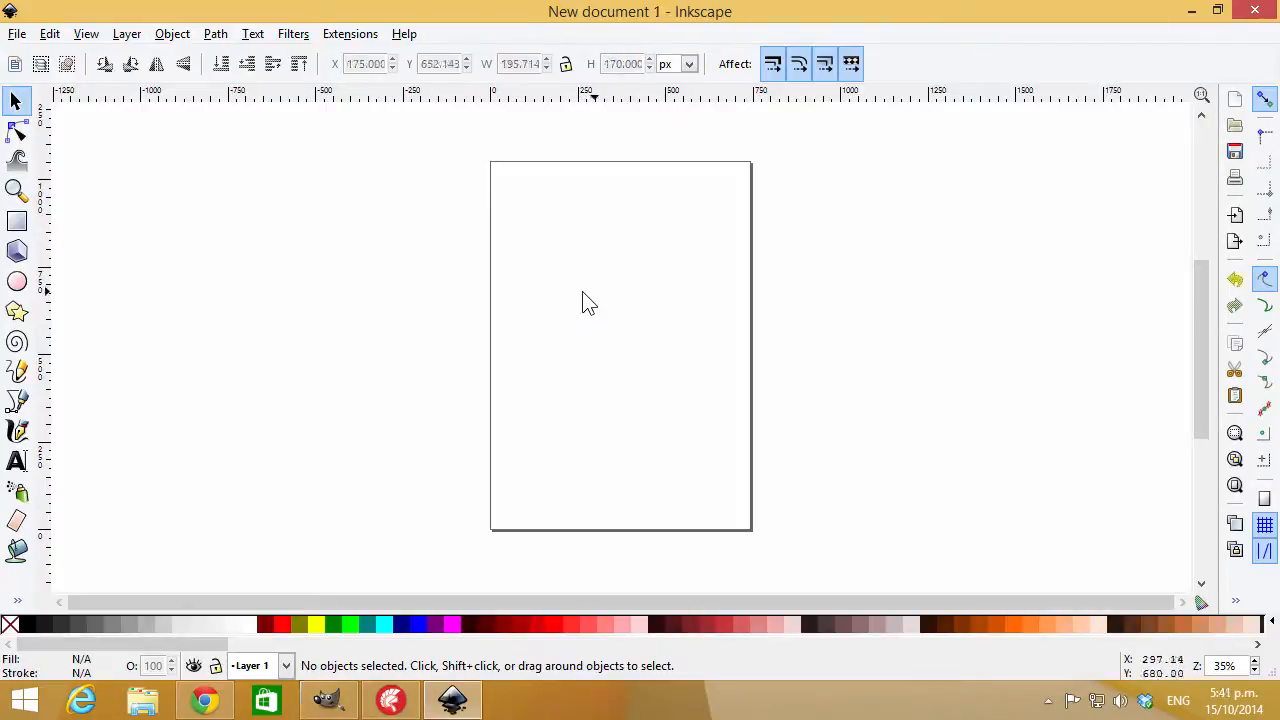
Draw a dark red circle about 197 px in diameter in the upper half of the page and remove its stroke.
{"action": "left_click", "coordinate": [17, 282]}
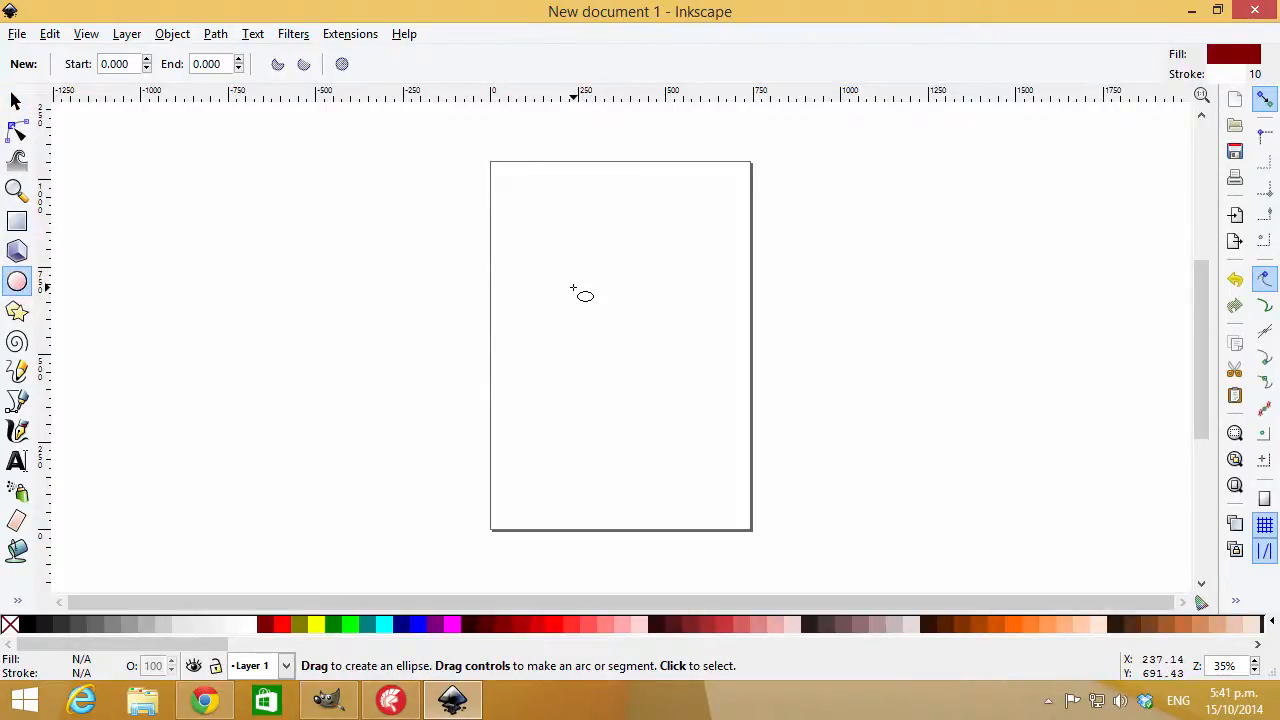
{"action": "key", "text": "ctrl"}
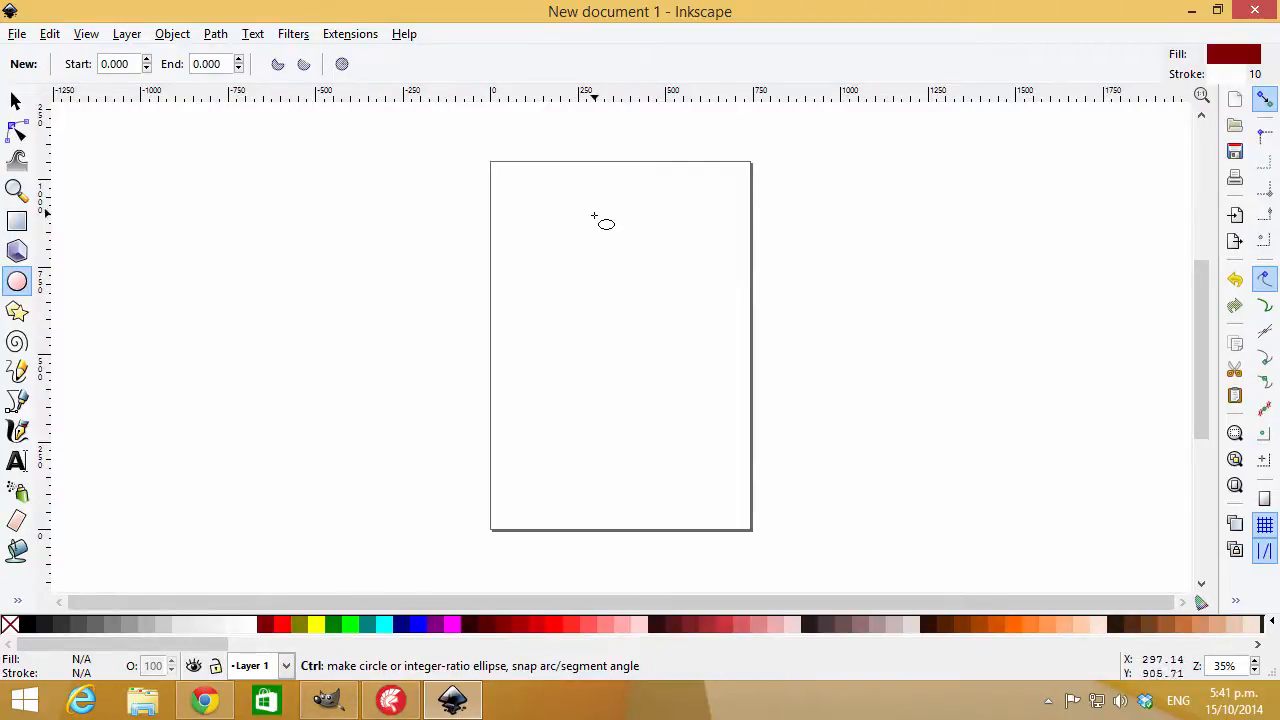
{"action": "left_click_drag", "start_coordinate": [598, 237], "coordinate": [674, 330]}
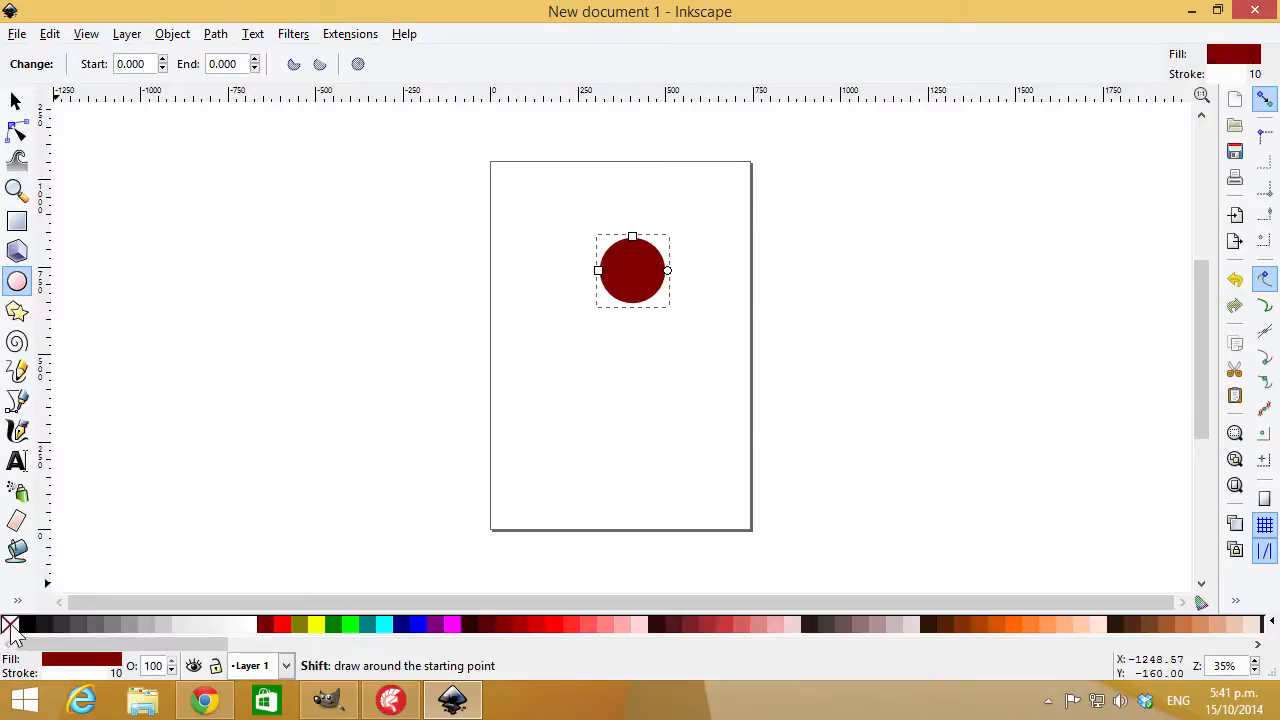
{"action": "left_click", "coordinate": [8, 626], "text": "shift"}
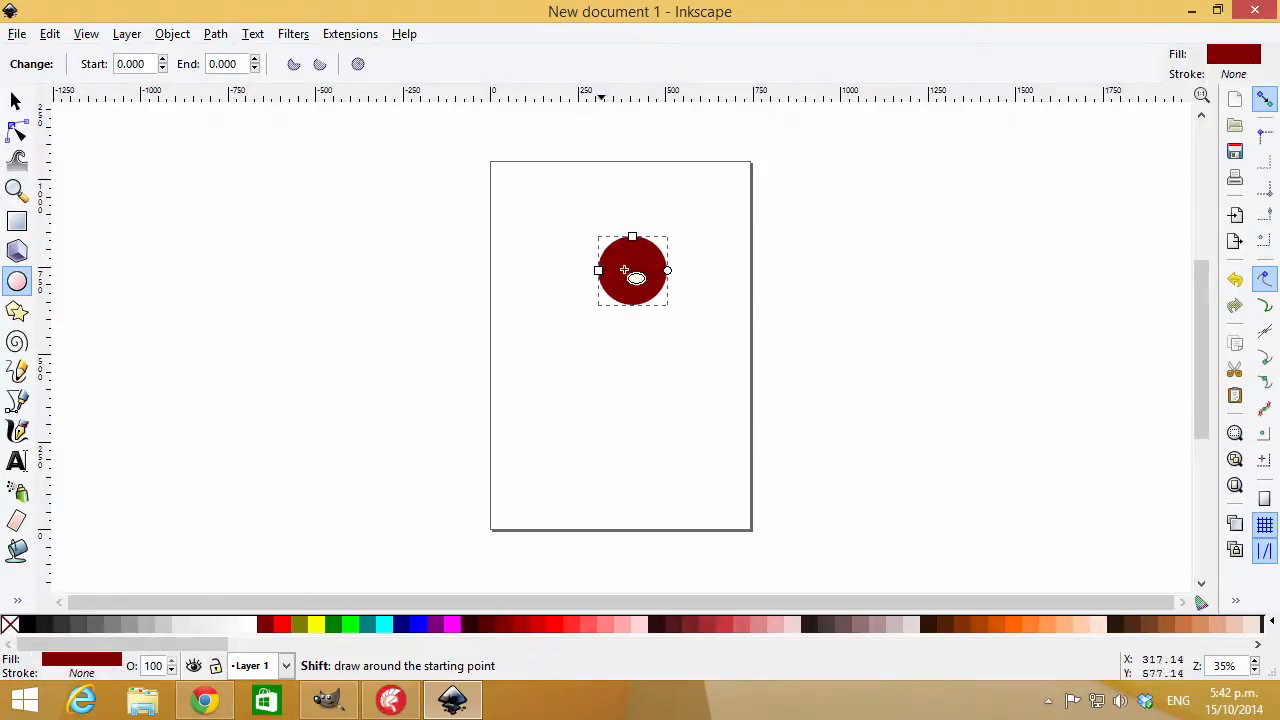
Move the dark red circle to about X 228.6 px, Y 657.1 px.
{"action": "left_click", "coordinate": [16, 101]}
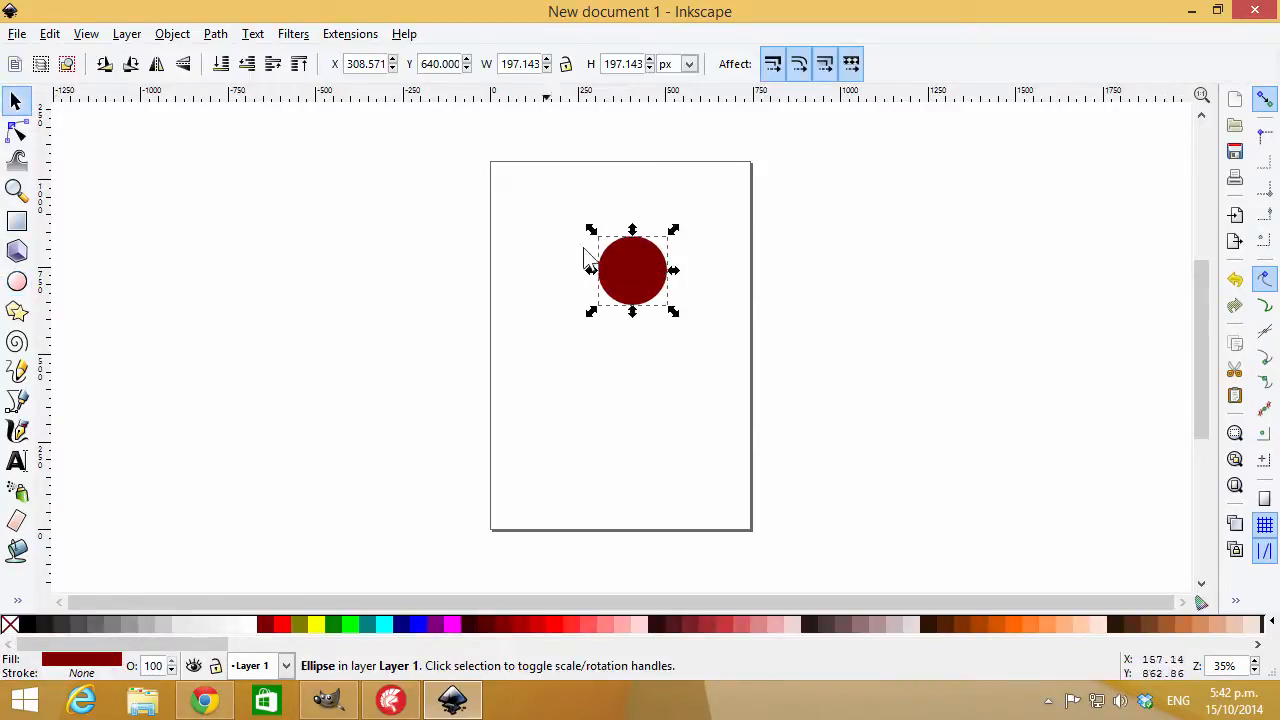
{"action": "left_click_drag", "start_coordinate": [626, 277], "coordinate": [628, 253]}
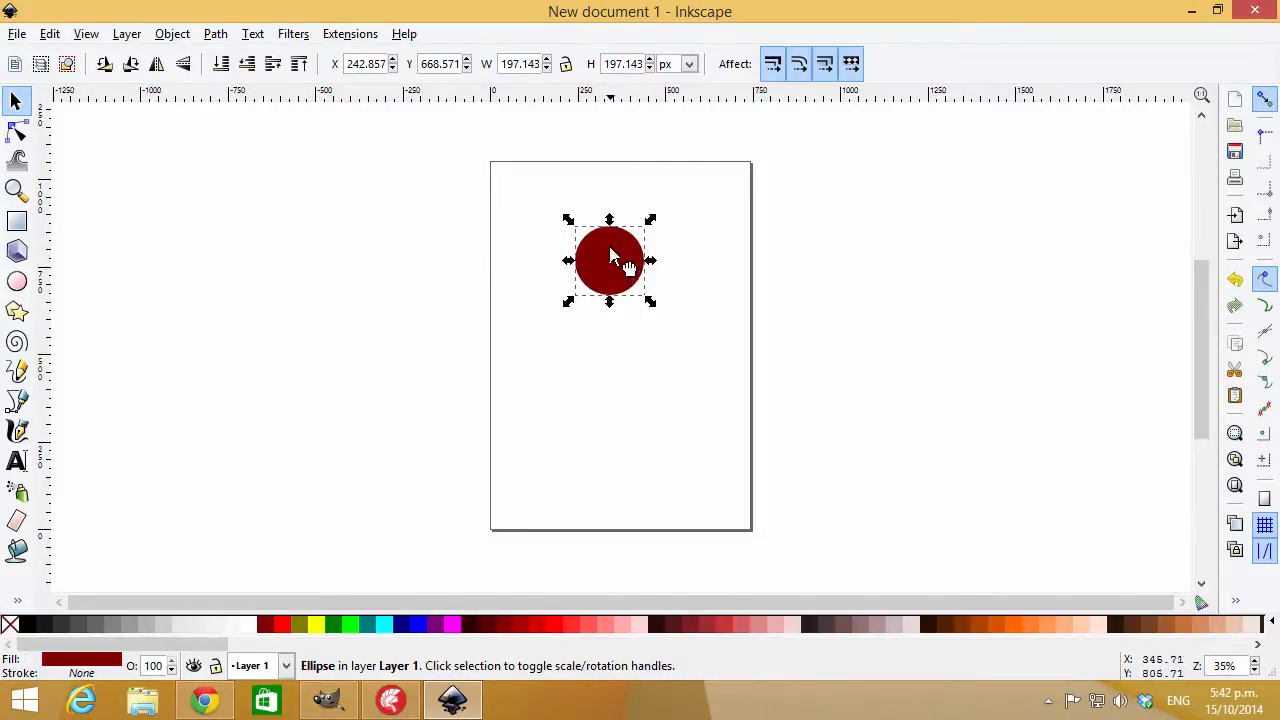
{"action": "left_click_drag", "start_coordinate": [620, 262], "coordinate": [654, 277]}
Duplicate the circle, enlarge the copy to about 369 px wide and place it over the original's upper part.
{"action": "key", "text": "ctrl+d"}
{"action": "left_click_drag", "start_coordinate": [568, 229], "coordinate": [605, 228]}
Subtract the large circle from the small one with the Difference path operation to leave a crescent.
{"action": "left_click", "coordinate": [628, 293]}
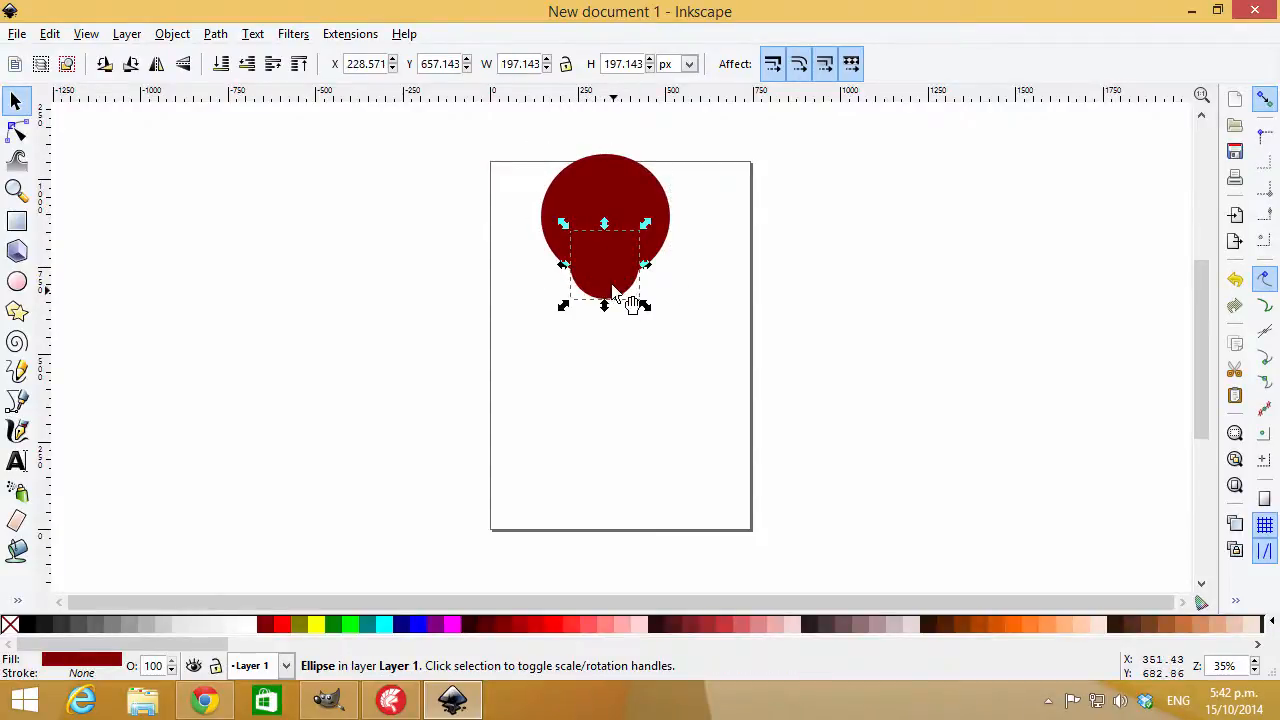
{"action": "left_click", "coordinate": [646, 208], "text": "shift"}
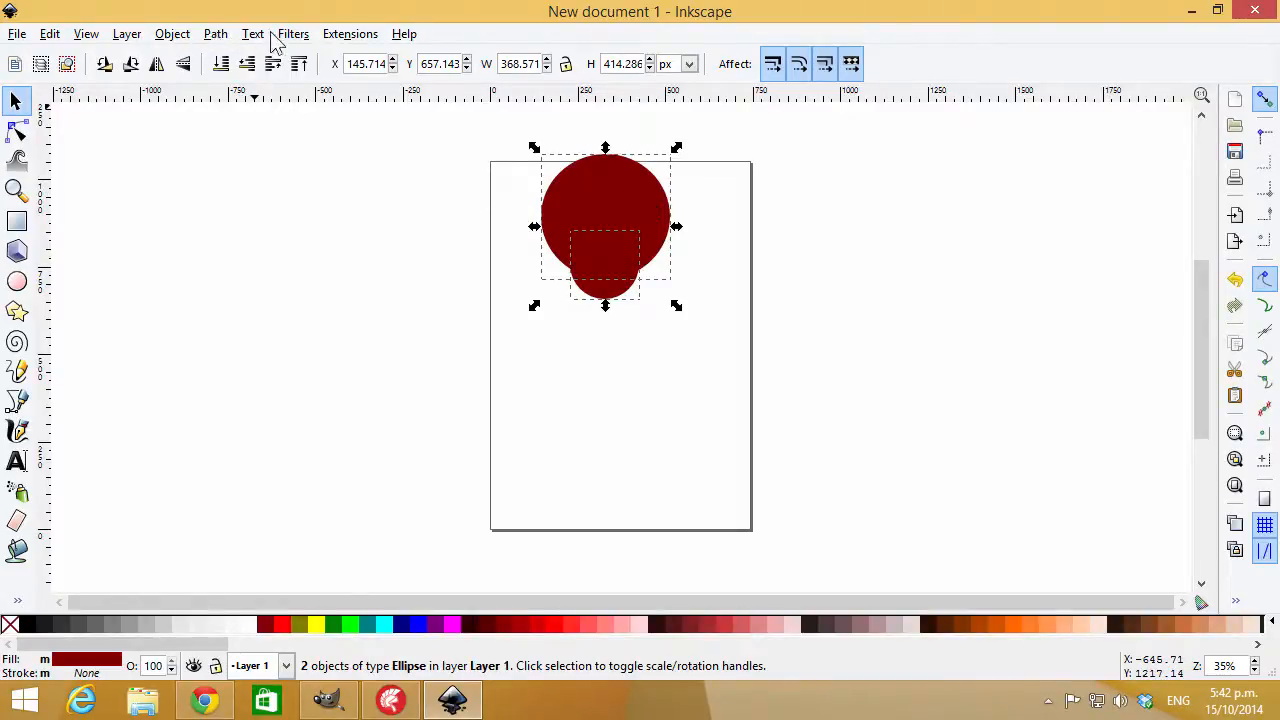
{"action": "left_click", "coordinate": [217, 36]}
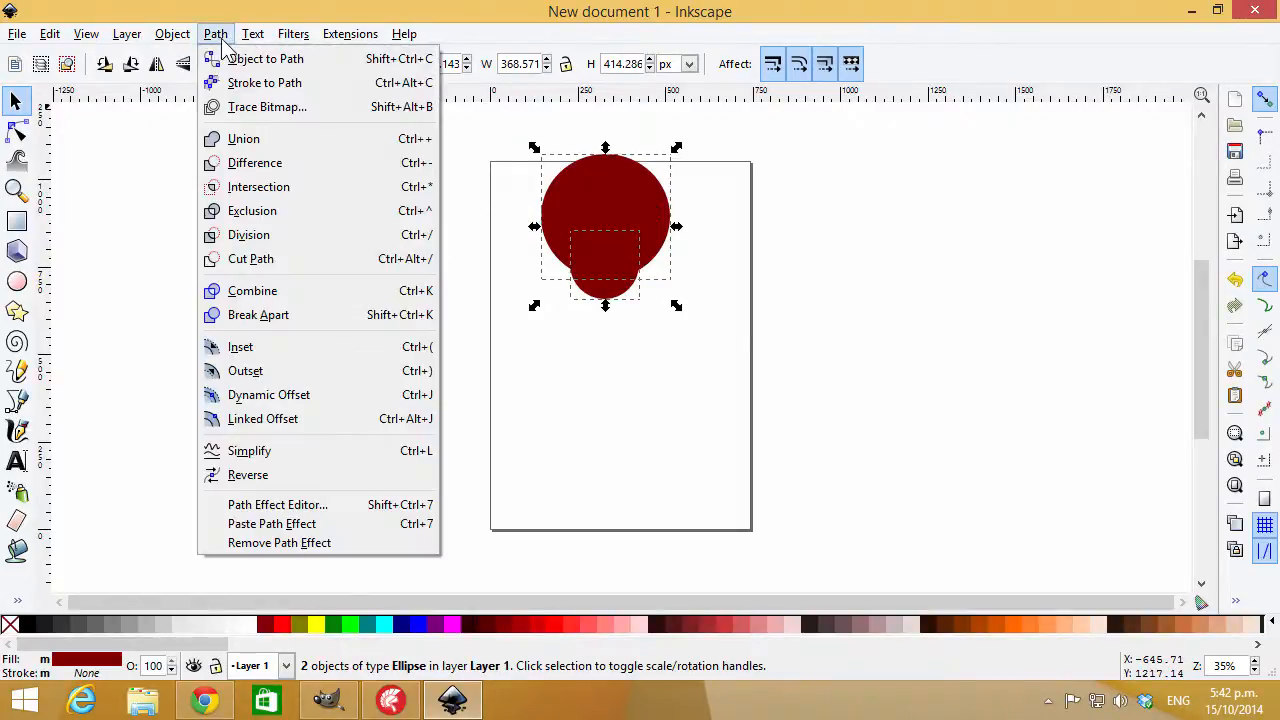
{"action": "left_click", "coordinate": [255, 162]}
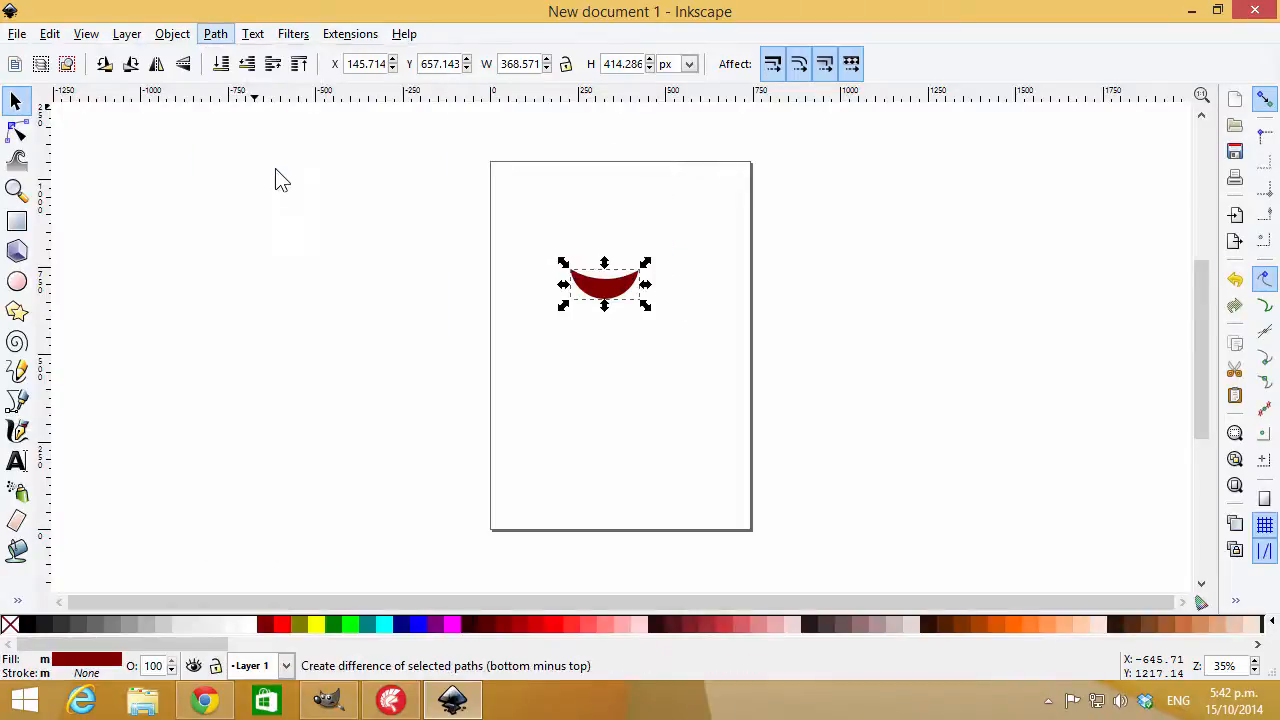
Fill the crescent with black and copy it to the clipboard.
{"action": "left_click", "coordinate": [630, 298]}
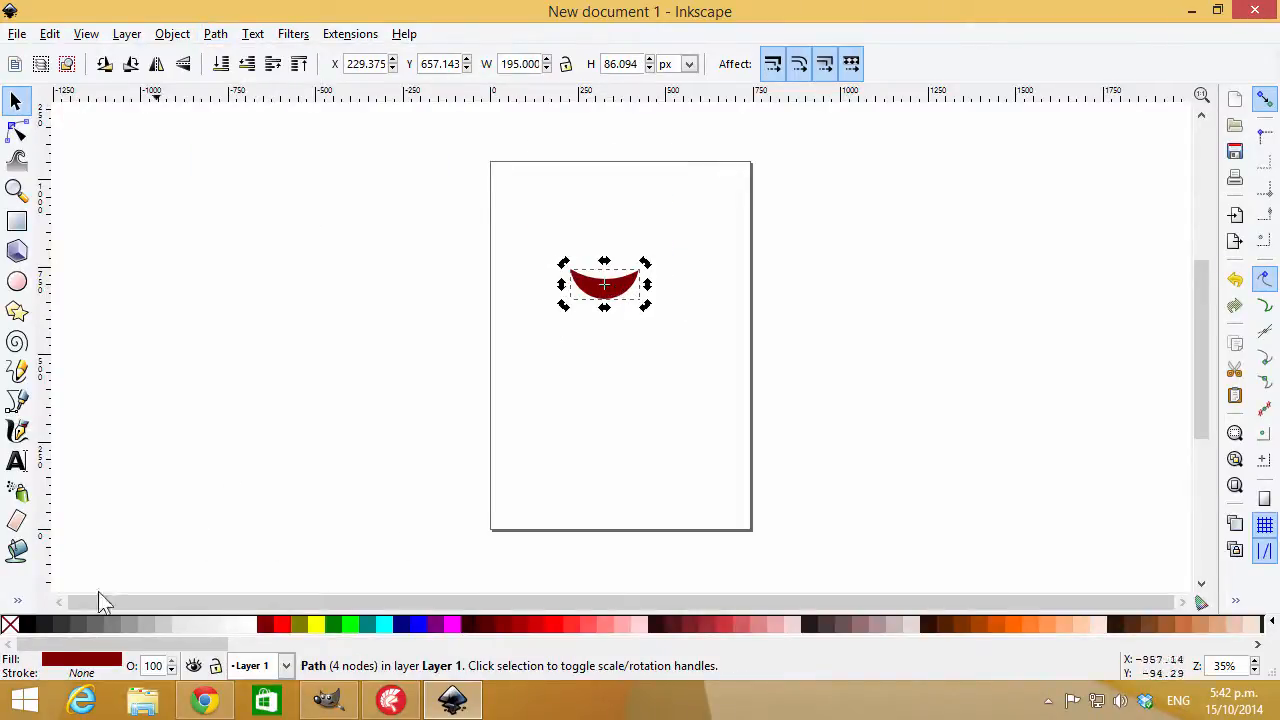
{"action": "left_click", "coordinate": [31, 623]}
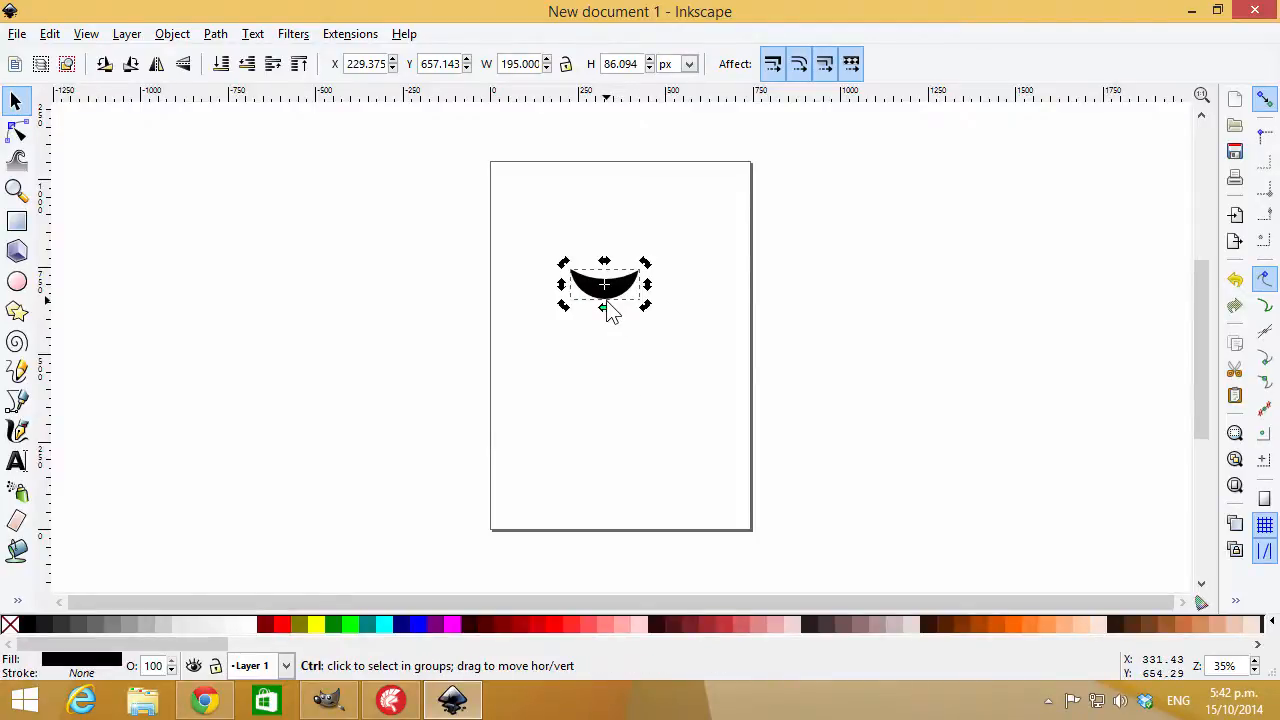
{"action": "key", "text": "ctrl+c"}
Undo the crescent operations and the enlarged duplicate, back to the single dark red circle.
{"action": "key", "text": "ctrl+z"}
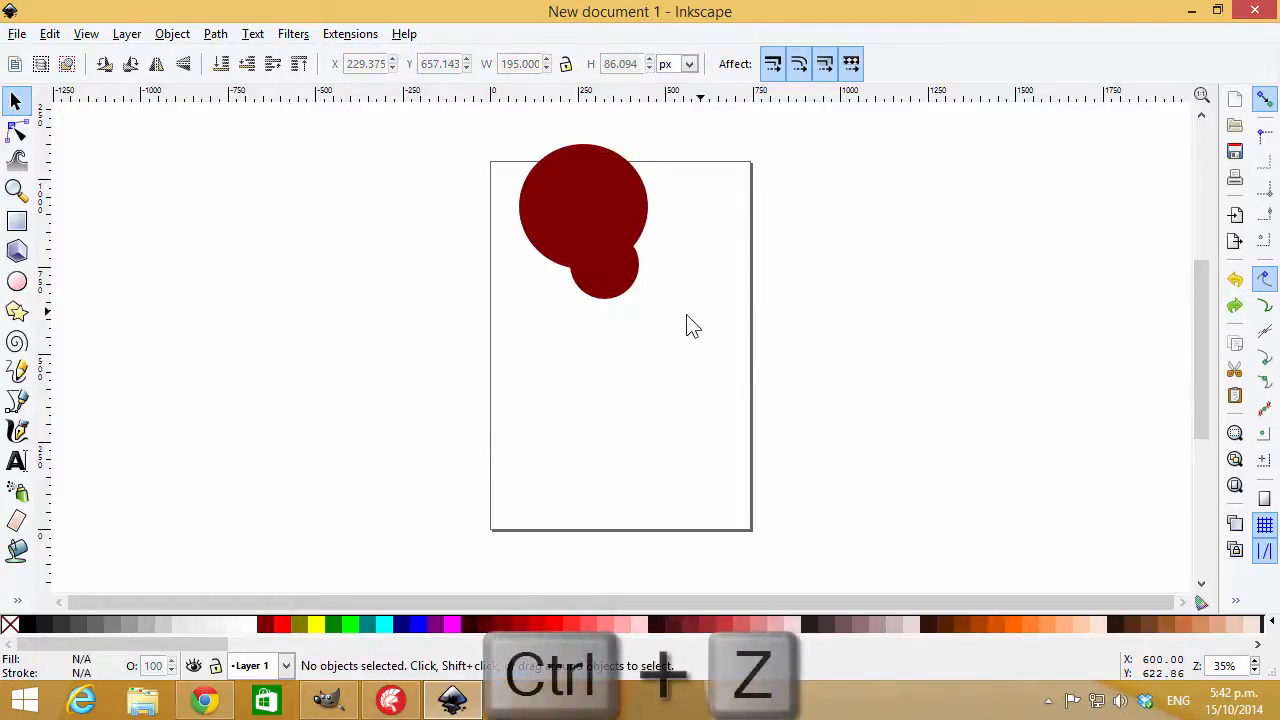
{"action": "left_click", "coordinate": [571, 206]}
{"action": "key", "text": "ctrl+z"}
Paste the black crescent and align it with the lower edge of the dark red circle, at about X 228.9 px, Y 654.1 px.
{"action": "key", "text": "ctrl+v"}
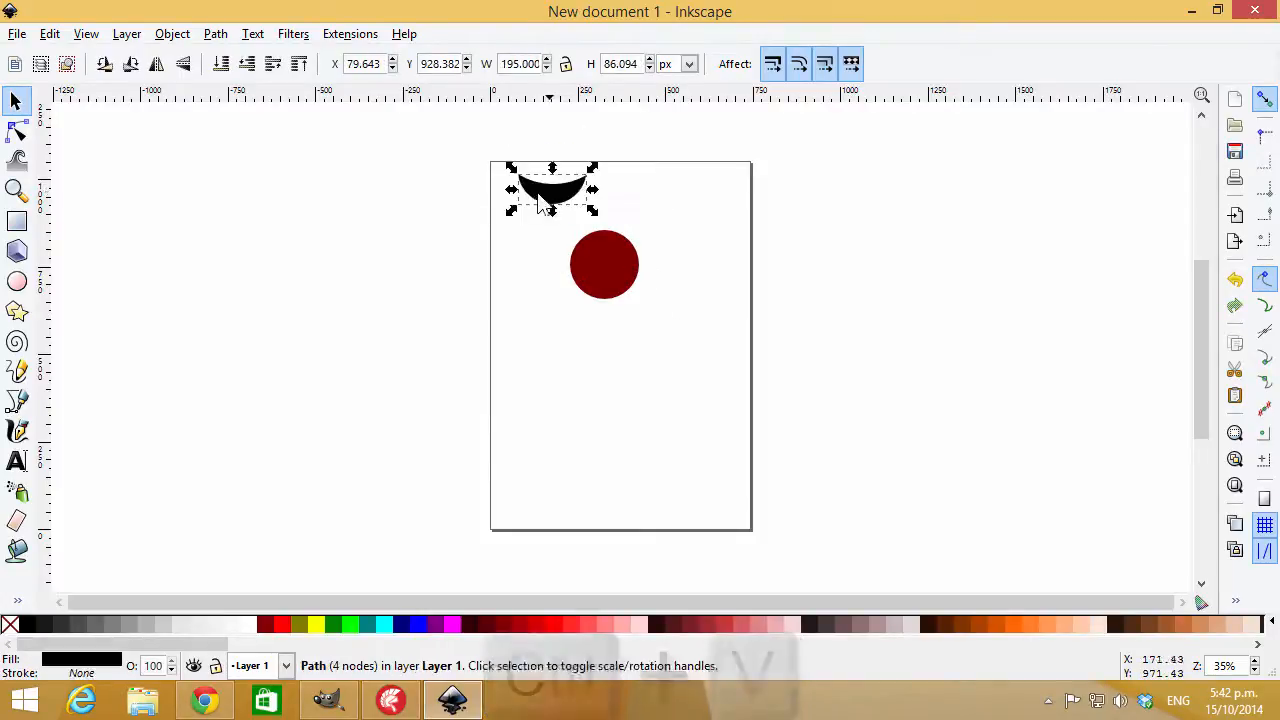
{"action": "left_click_drag", "start_coordinate": [545, 205], "coordinate": [608, 312]}
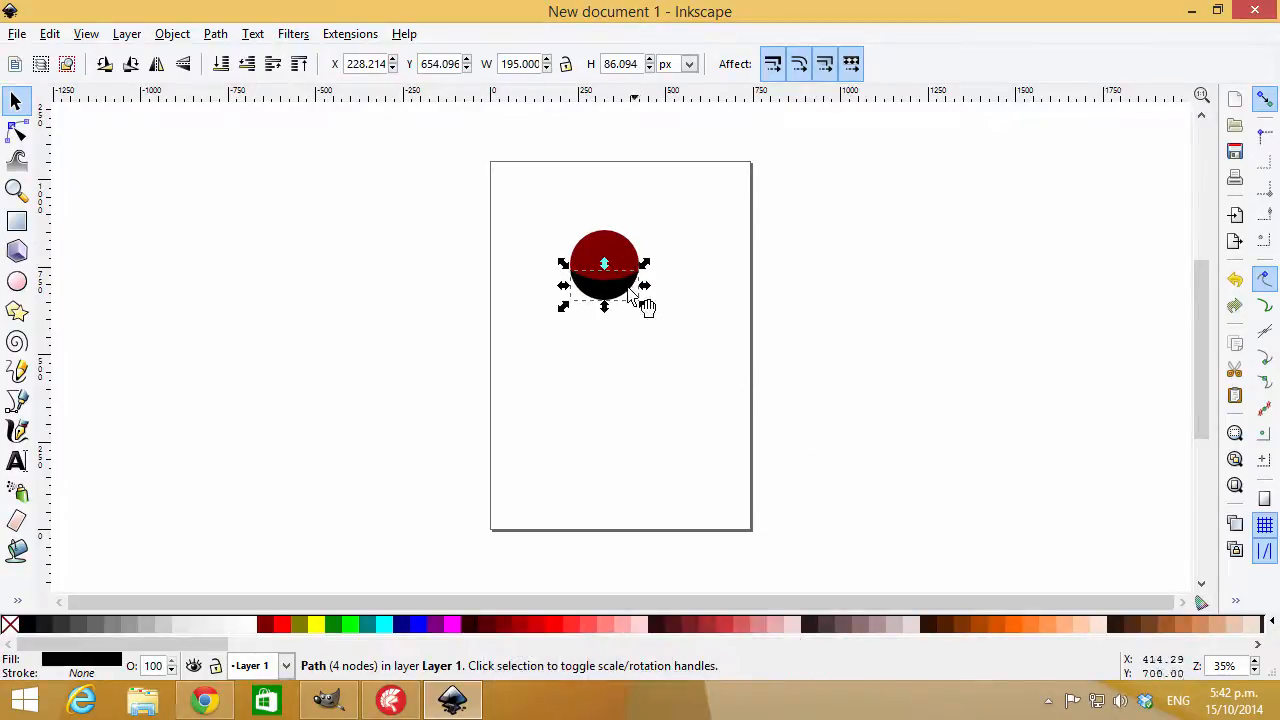
{"action": "scroll", "coordinate": [601, 258], "scroll_direction": "up", "scroll_amount": 4, "text": "ctrl"}
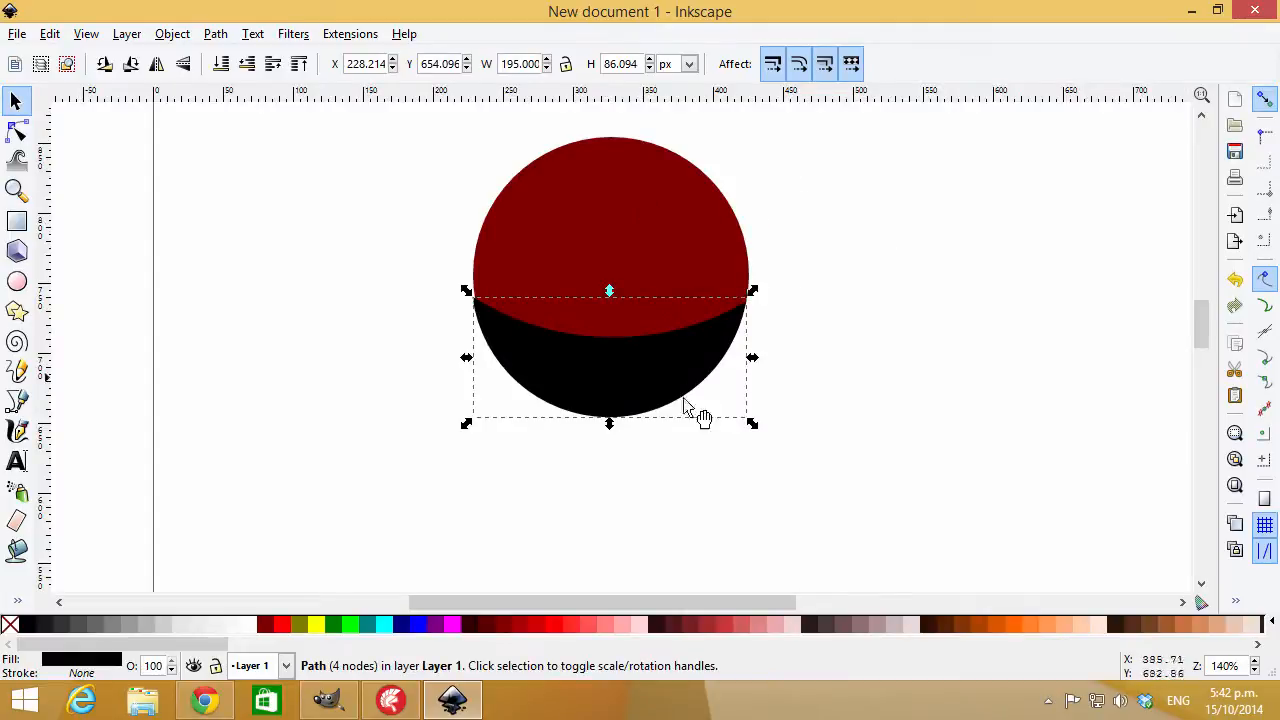
{"action": "left_click", "coordinate": [880, 472]}
{"action": "left_click", "coordinate": [640, 365]}
{"action": "left_click_drag", "start_coordinate": [640, 357], "coordinate": [645, 356]}
{"action": "left_click", "coordinate": [891, 400]}
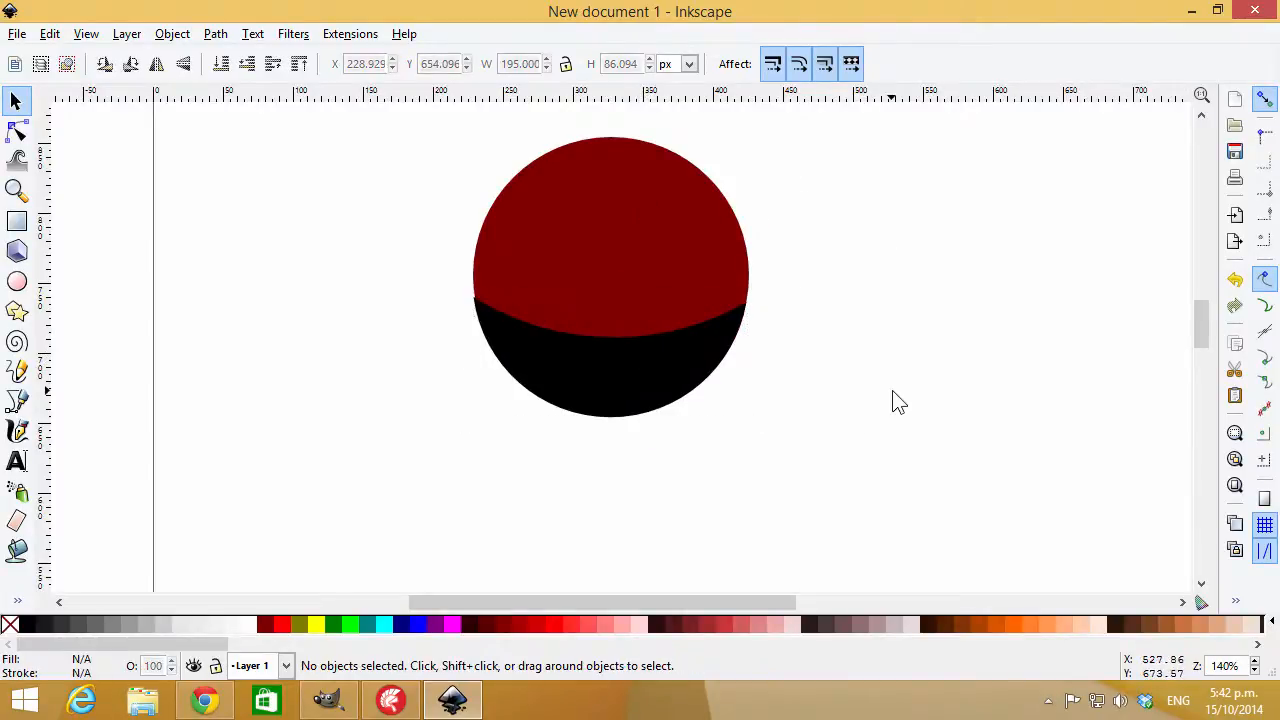
Try to move the dark red circle slightly down to line up with the black crescent.
{"action": "left_click", "coordinate": [647, 374]}
{"action": "key", "text": "Escape"}
{"action": "left_click", "coordinate": [508, 200]}
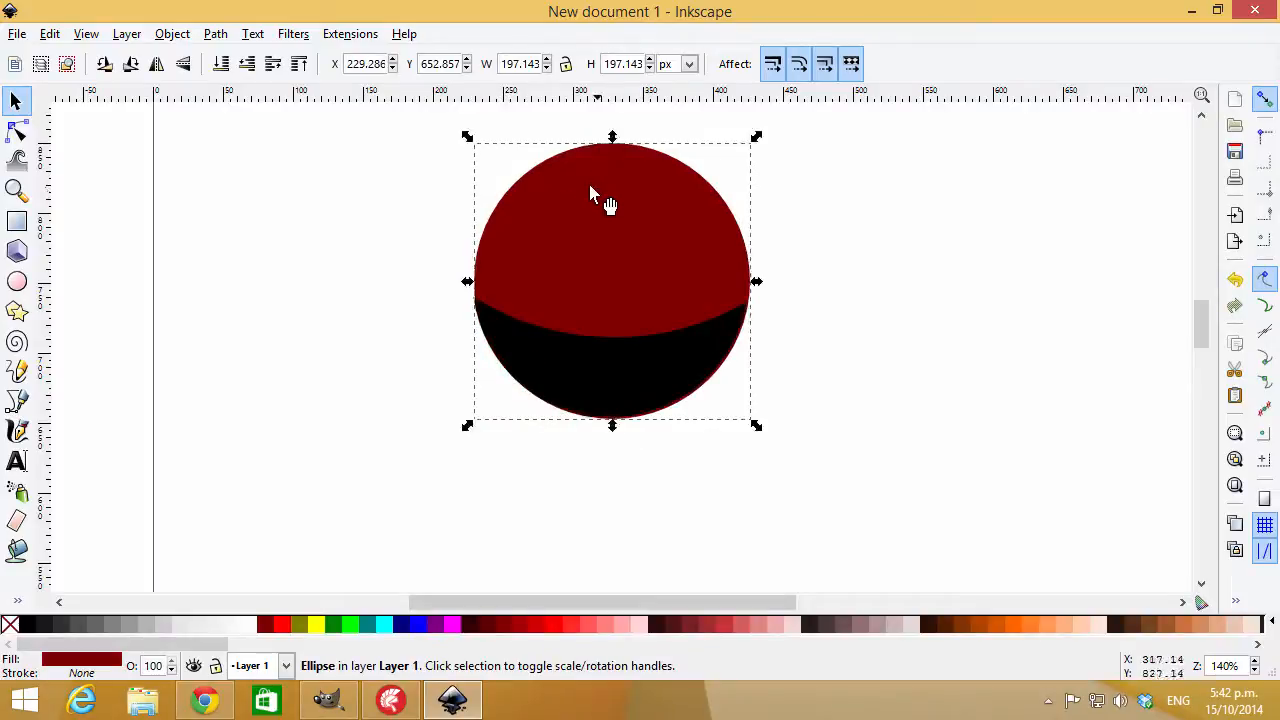
{"action": "key", "text": "ctrl+z"}
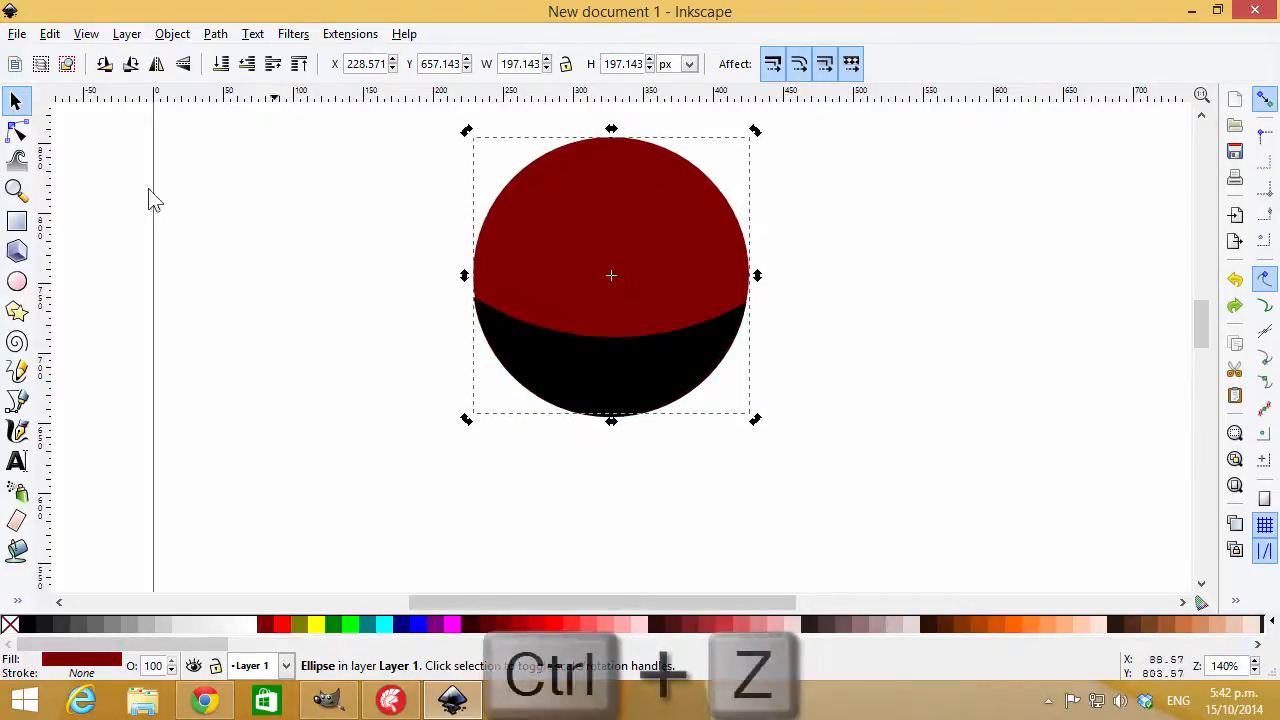
Draw a straight horizontal path about 115 px long across the upper part of the dark red circle with the Pen tool.
{"action": "left_click", "coordinate": [17, 131]}
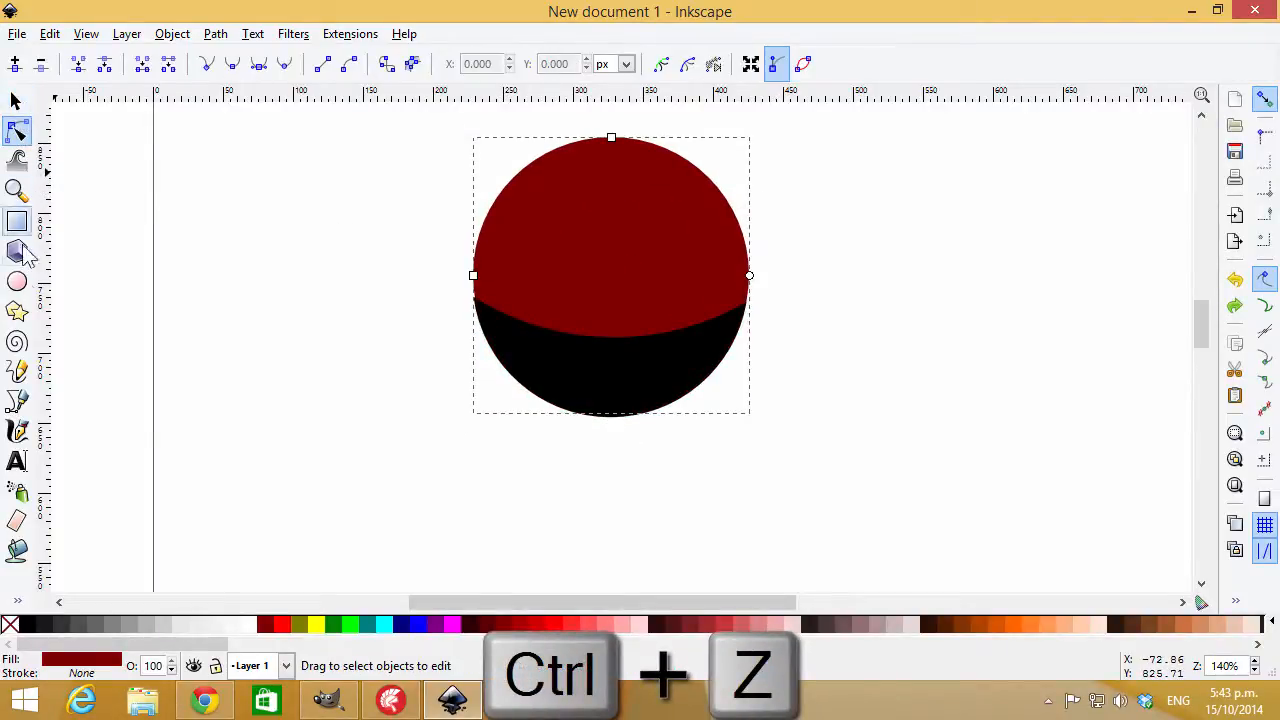
{"action": "left_click", "coordinate": [17, 400]}
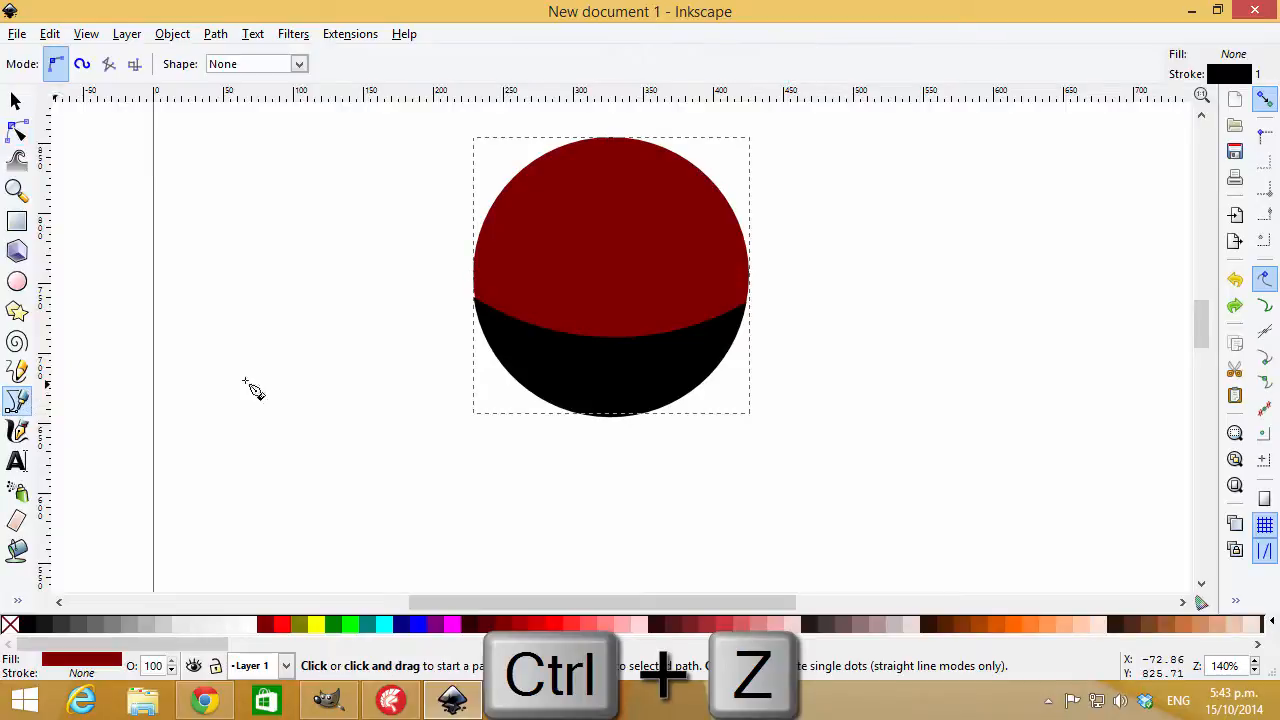
{"action": "left_click", "coordinate": [527, 195]}
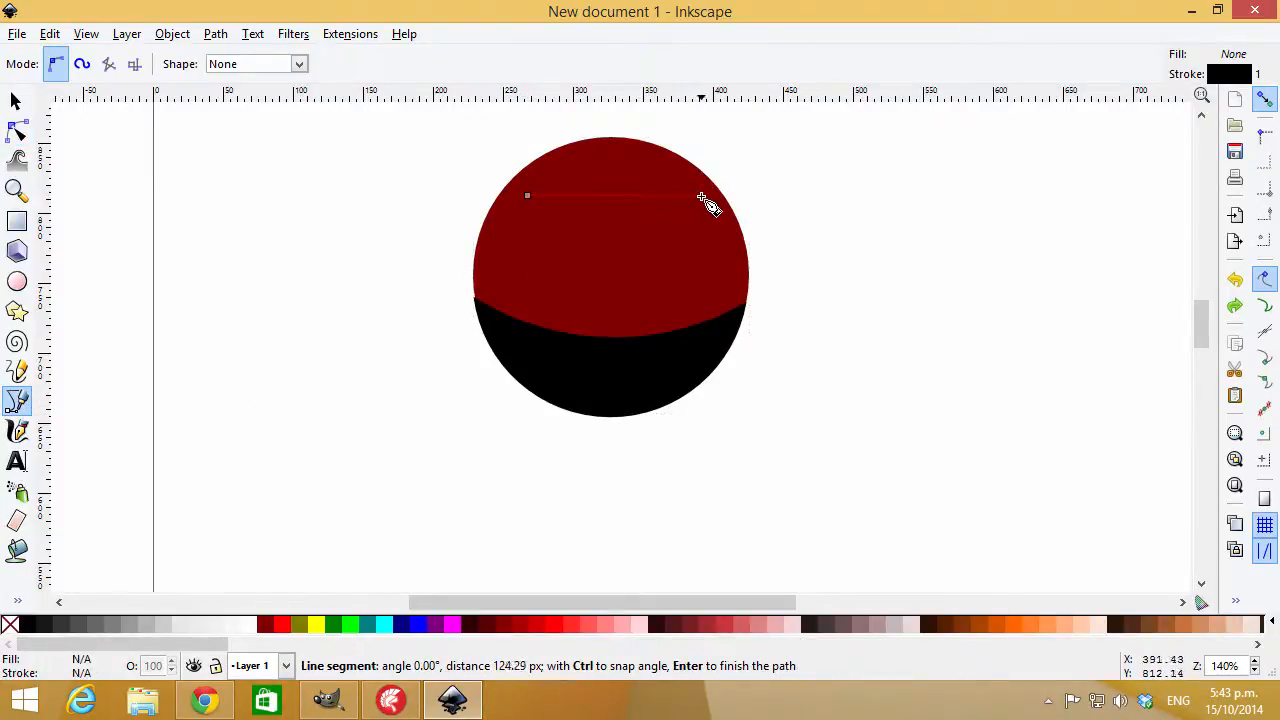
{"action": "left_click", "coordinate": [688, 196]}
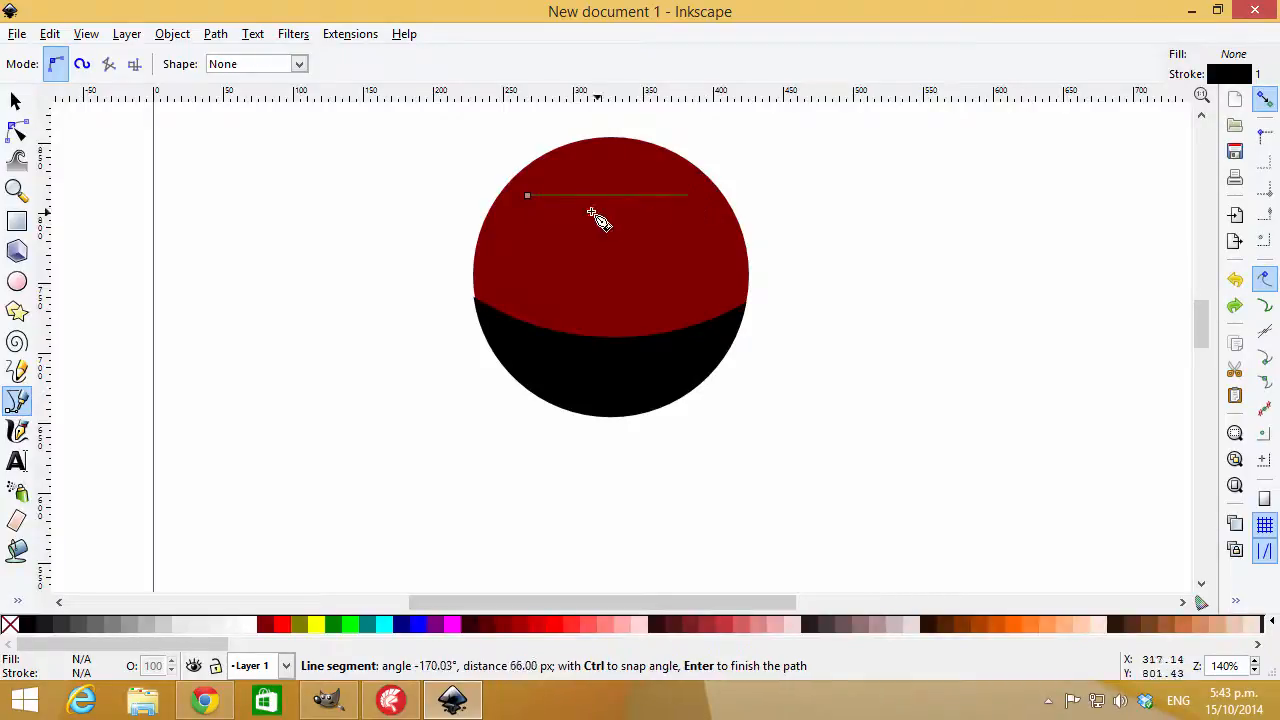
{"action": "left_click", "coordinate": [529, 196]}
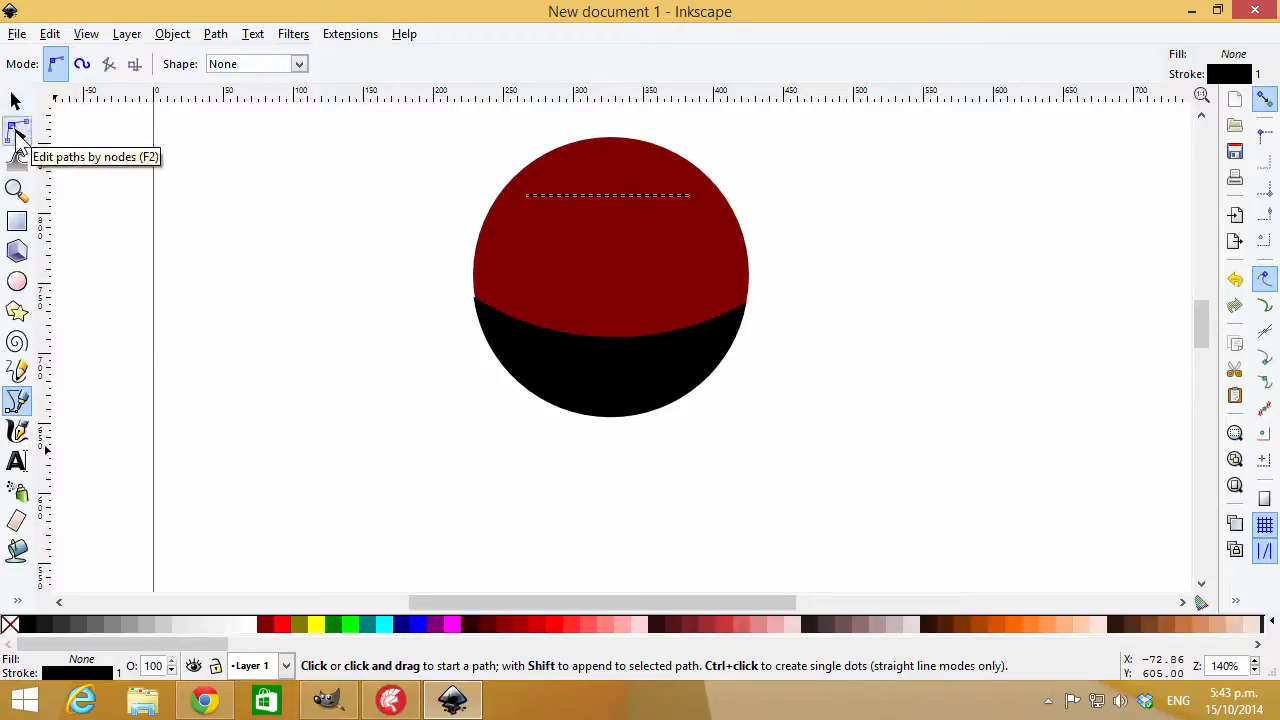
Bend both segments of the horizontal path upward to different heights and spread its end nodes, forming a crescent inside the circle's top.
{"action": "left_click", "coordinate": [16, 133]}
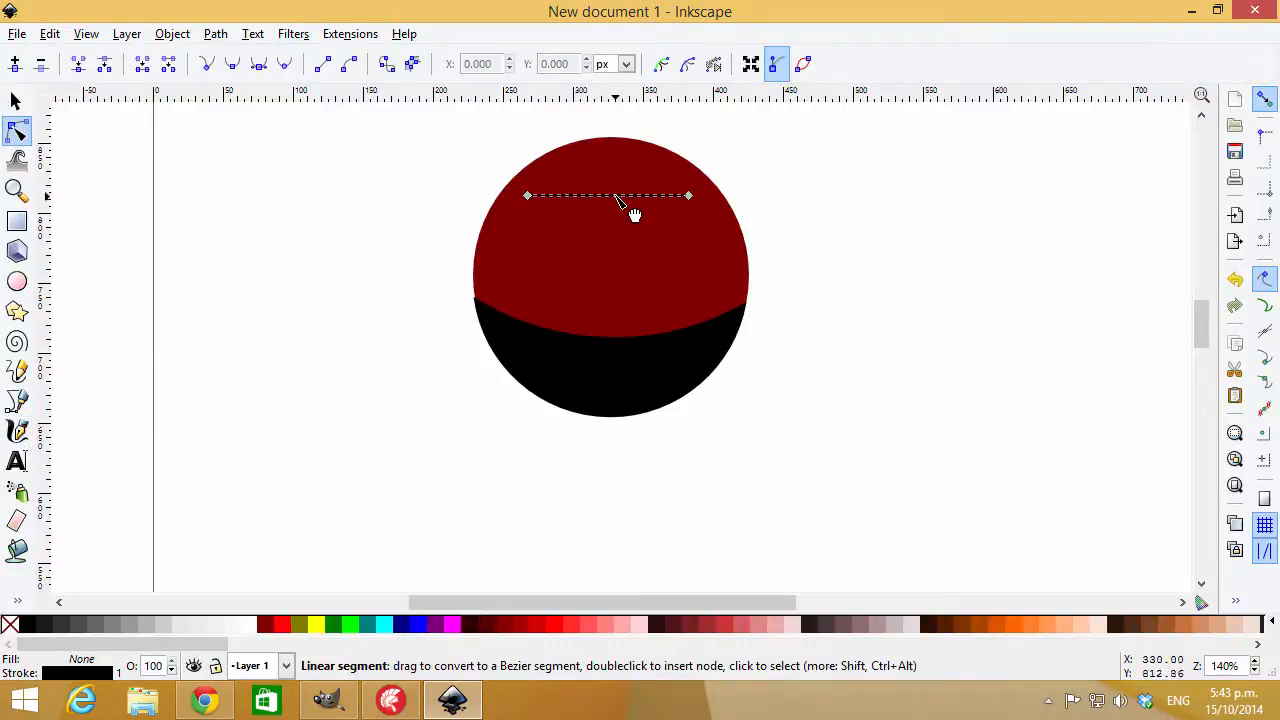
{"action": "left_click_drag", "start_coordinate": [617, 193], "coordinate": [610, 162]}
{"action": "left_click_drag", "start_coordinate": [688, 195], "coordinate": [705, 195]}
{"action": "left_click_drag", "start_coordinate": [528, 196], "coordinate": [515, 197]}
{"action": "left_click_drag", "start_coordinate": [625, 208], "coordinate": [616, 163]}
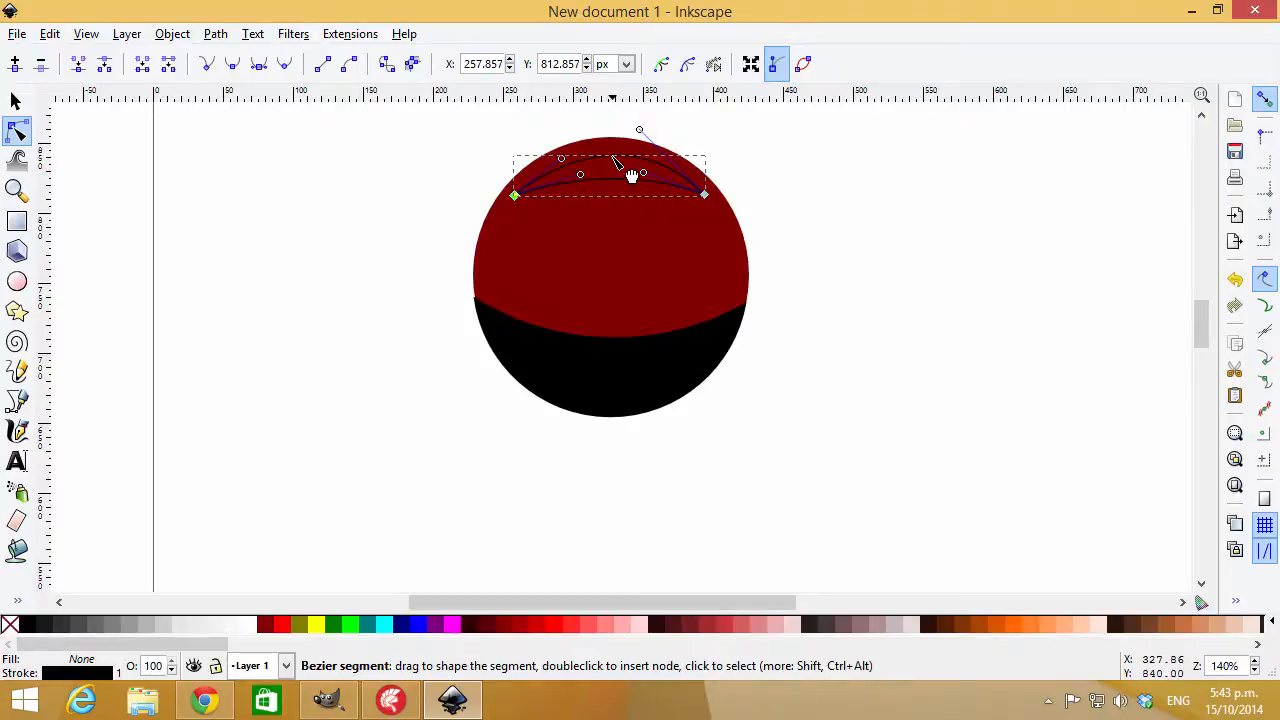
Fine-tune the upper crescent by moving its end nodes outward and raising its two arcs, making it about 147 px wide and 32 px high.
{"action": "left_click", "coordinate": [513, 195]}
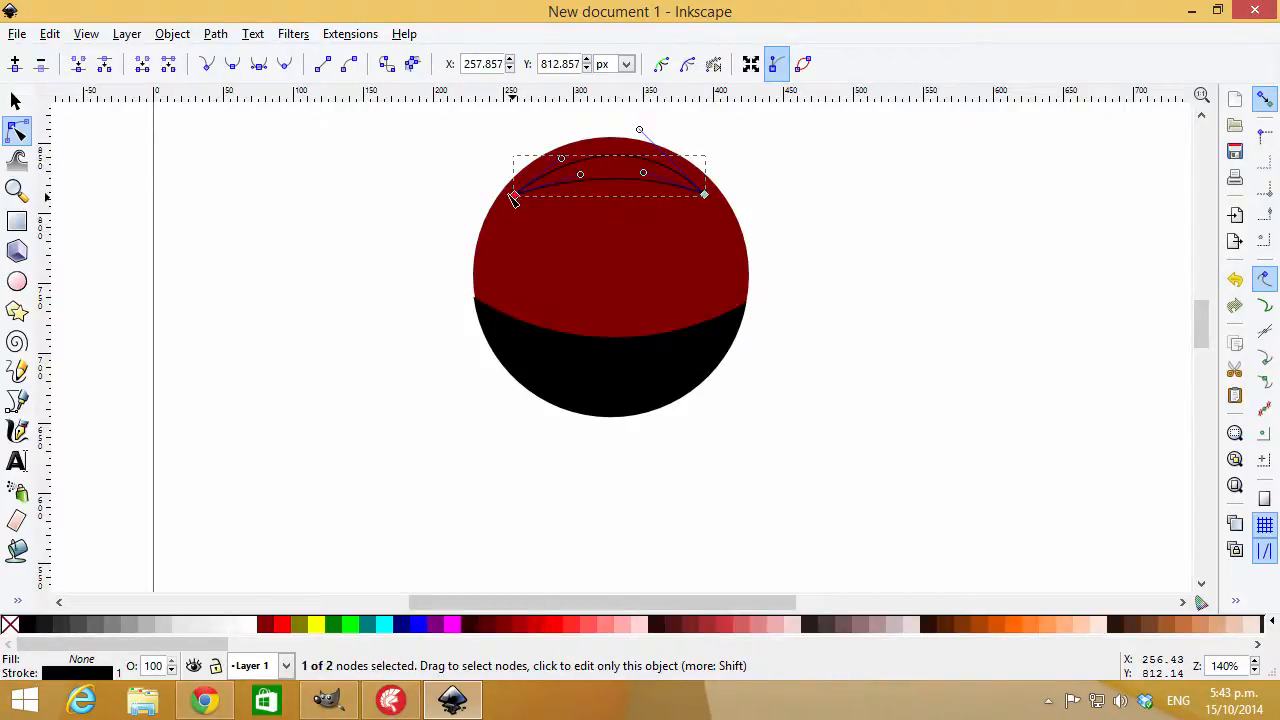
{"action": "left_click_drag", "start_coordinate": [513, 197], "coordinate": [508, 197]}
{"action": "left_click_drag", "start_coordinate": [711, 200], "coordinate": [717, 200]}
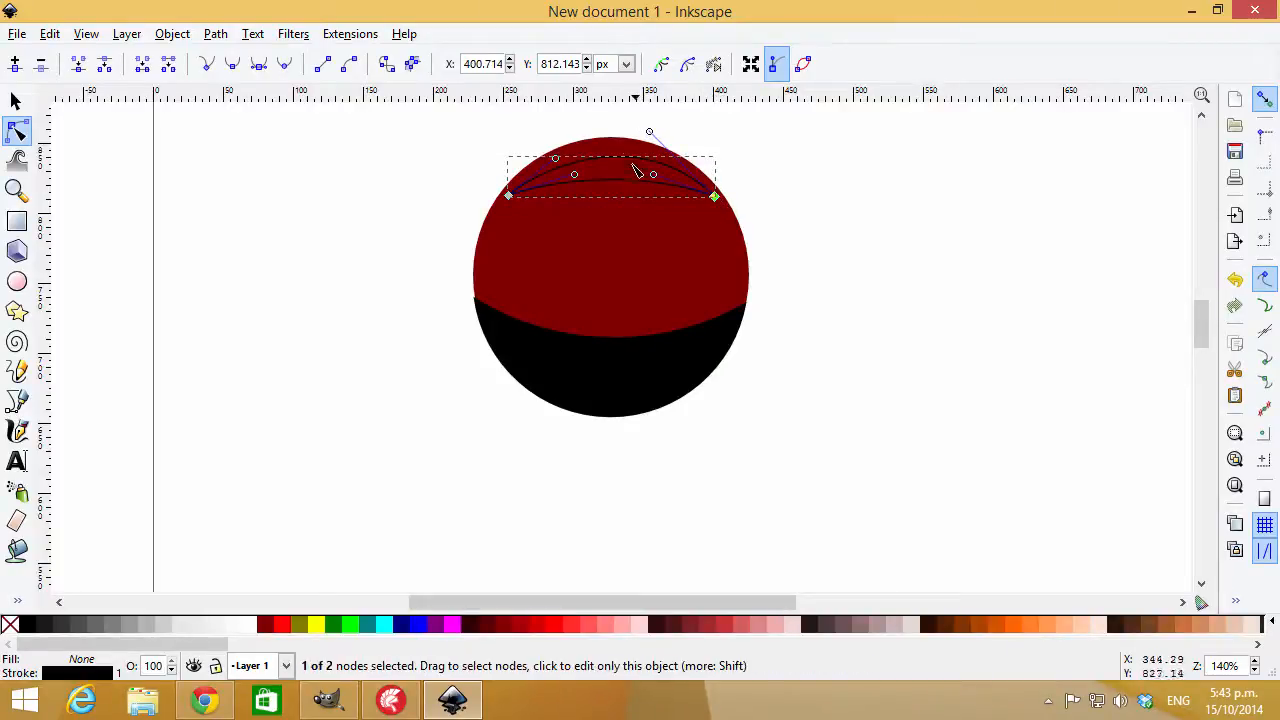
{"action": "left_click_drag", "start_coordinate": [637, 178], "coordinate": [634, 174]}
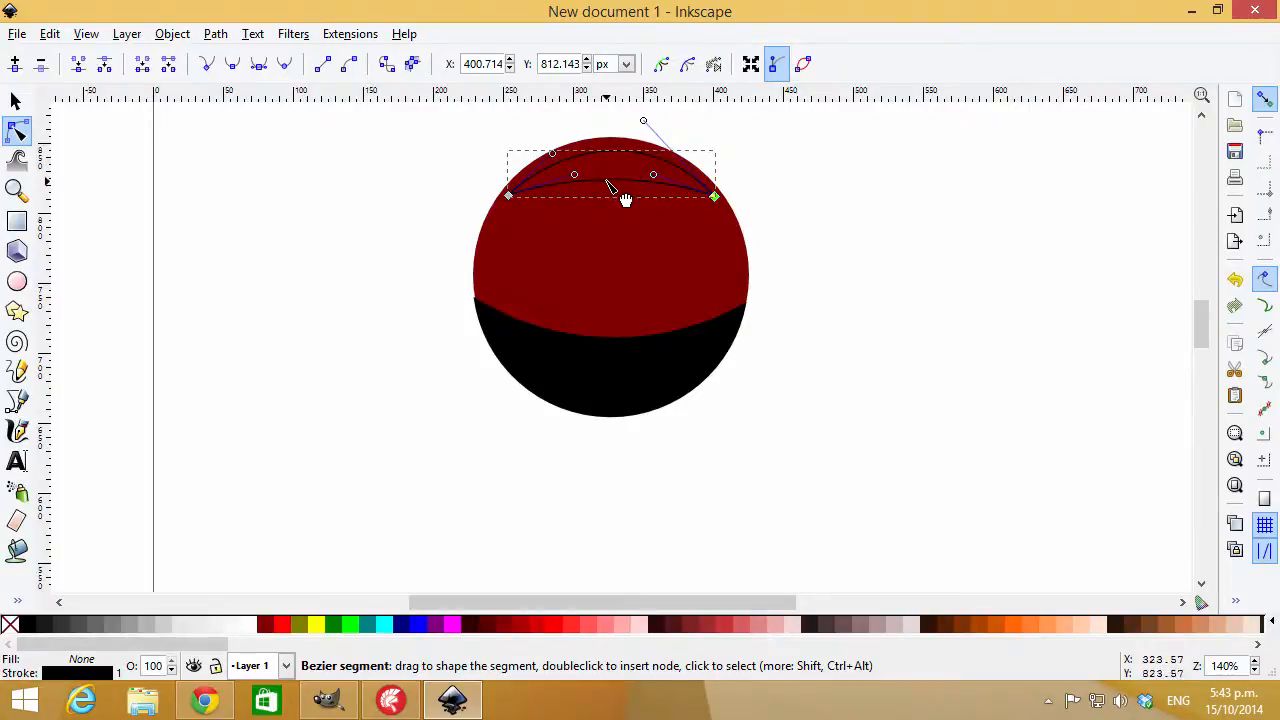
{"action": "left_click", "coordinate": [830, 184]}
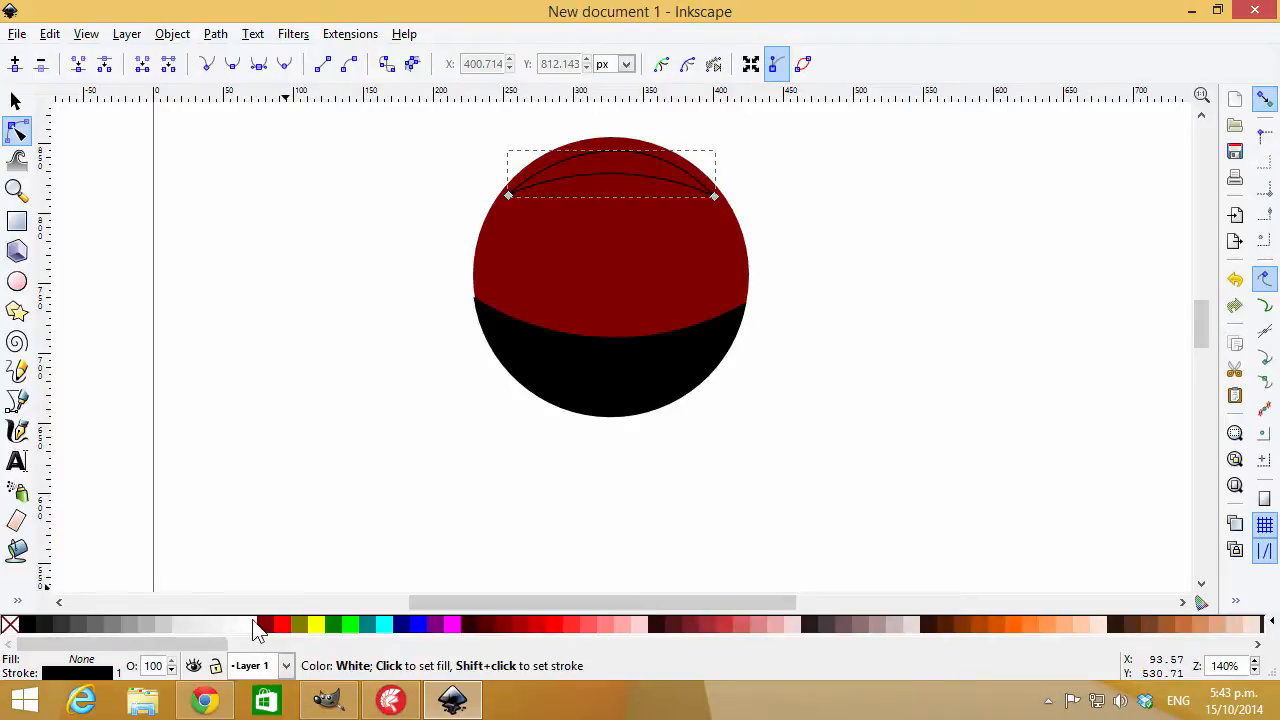
Fill the upper crescent with white and remove its stroke.
{"action": "left_click", "coordinate": [252, 622]}
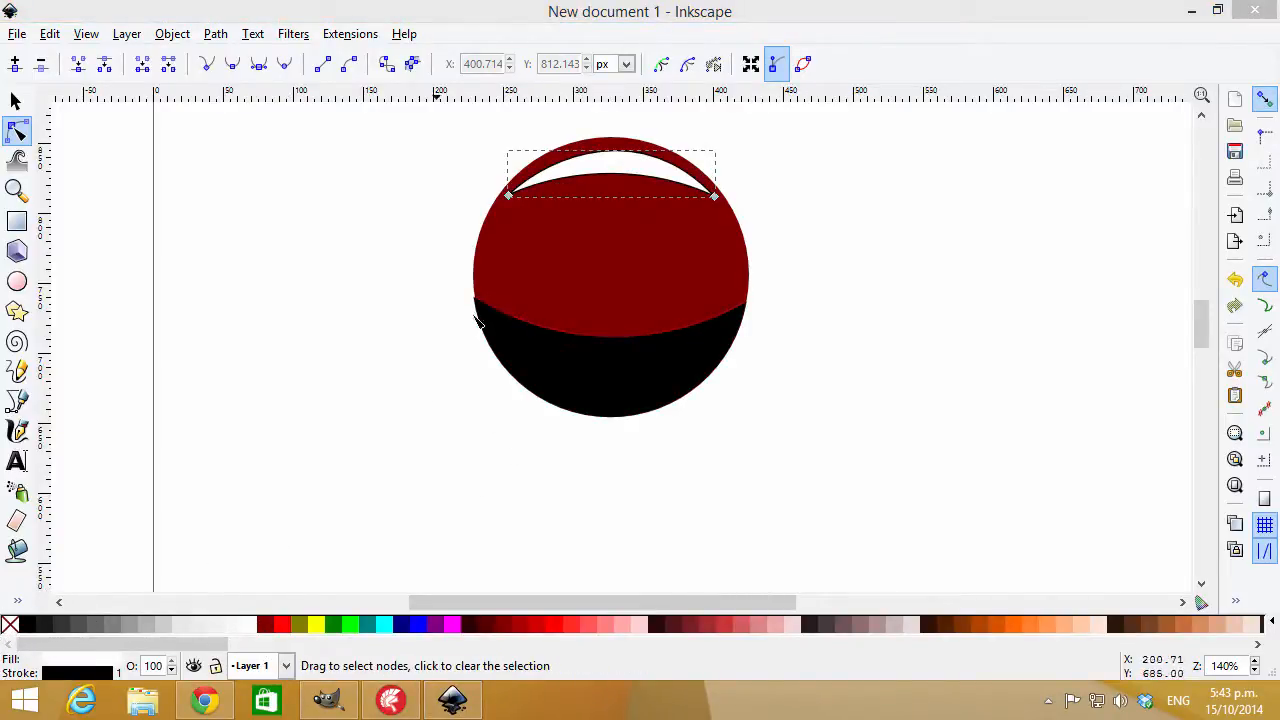
{"action": "left_click", "coordinate": [598, 169]}
{"action": "left_click", "coordinate": [16, 101]}
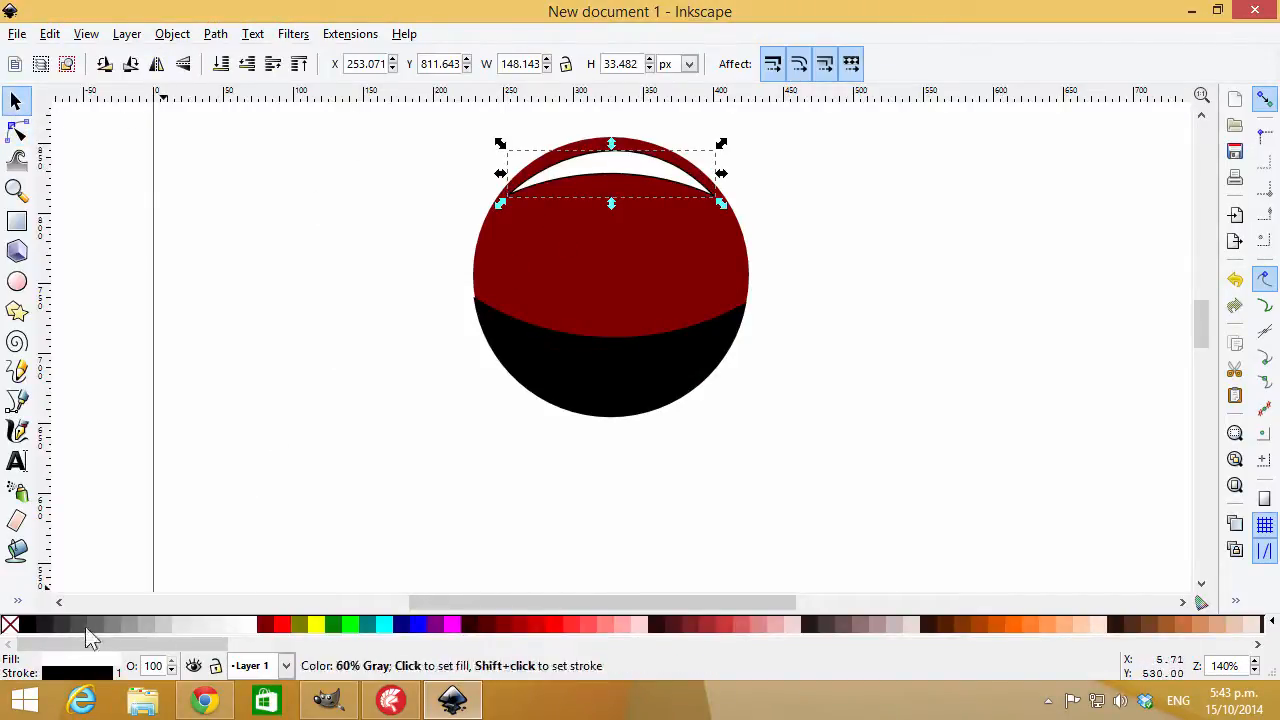
{"action": "left_click", "coordinate": [10, 625], "text": "shift"}
Align the black crescent with the dark red circle's lower edge, at about X 229.4 px, Y 656.7 px.
{"action": "left_click", "coordinate": [614, 390]}
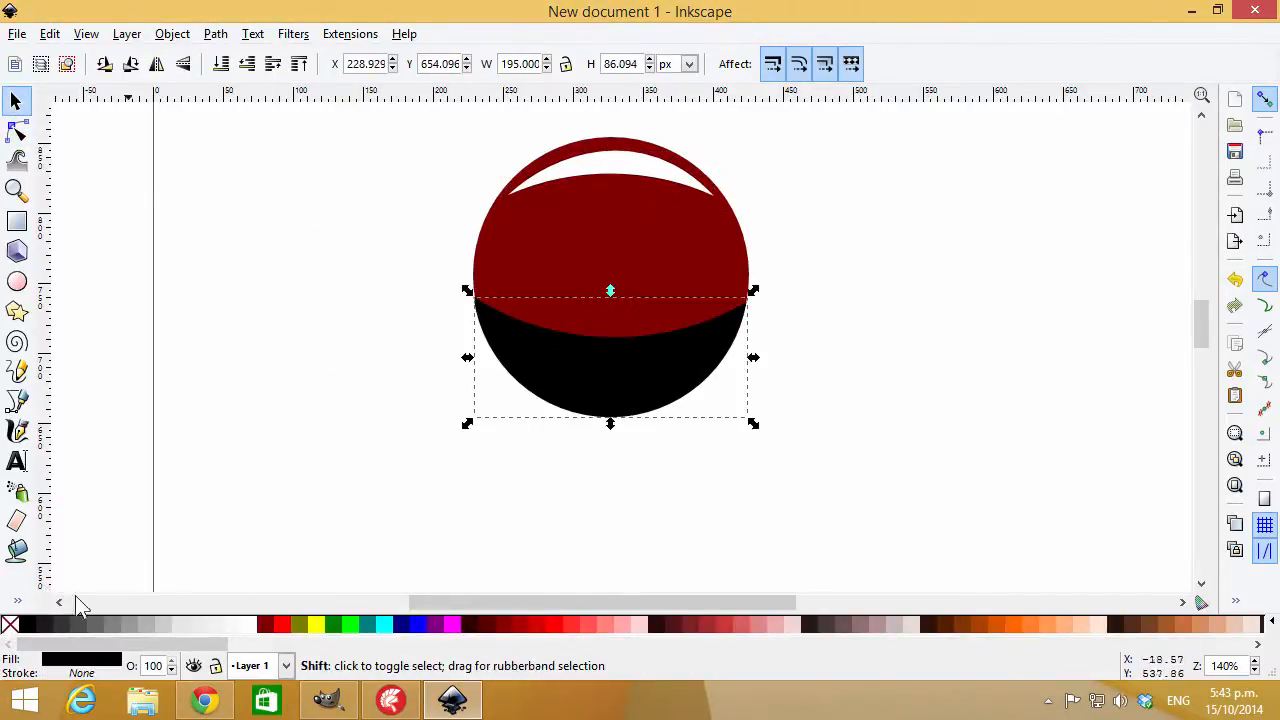
{"action": "left_click", "coordinate": [594, 357], "text": "shift"}
{"action": "left_click", "coordinate": [598, 375]}
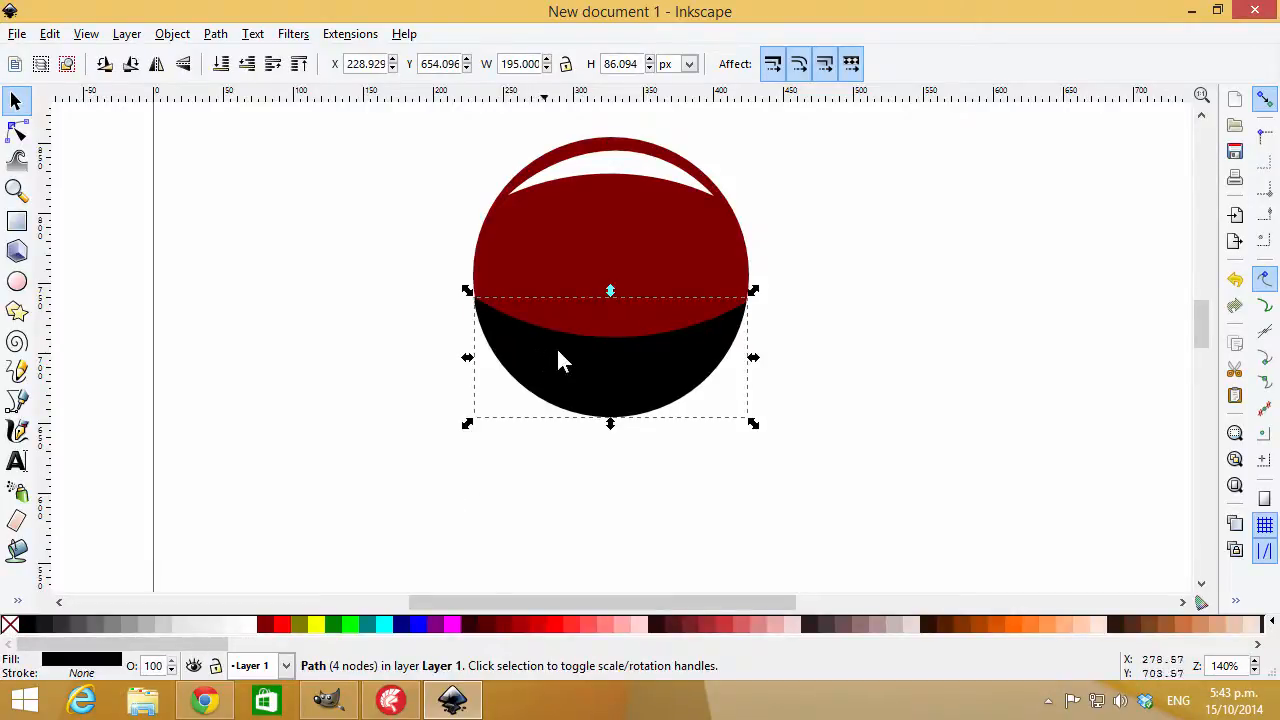
{"action": "scroll", "coordinate": [578, 352], "scroll_direction": "up", "scroll_amount": 2}
{"action": "scroll", "coordinate": [578, 355], "scroll_direction": "up", "scroll_amount": 2}
{"action": "key", "text": "Right"}
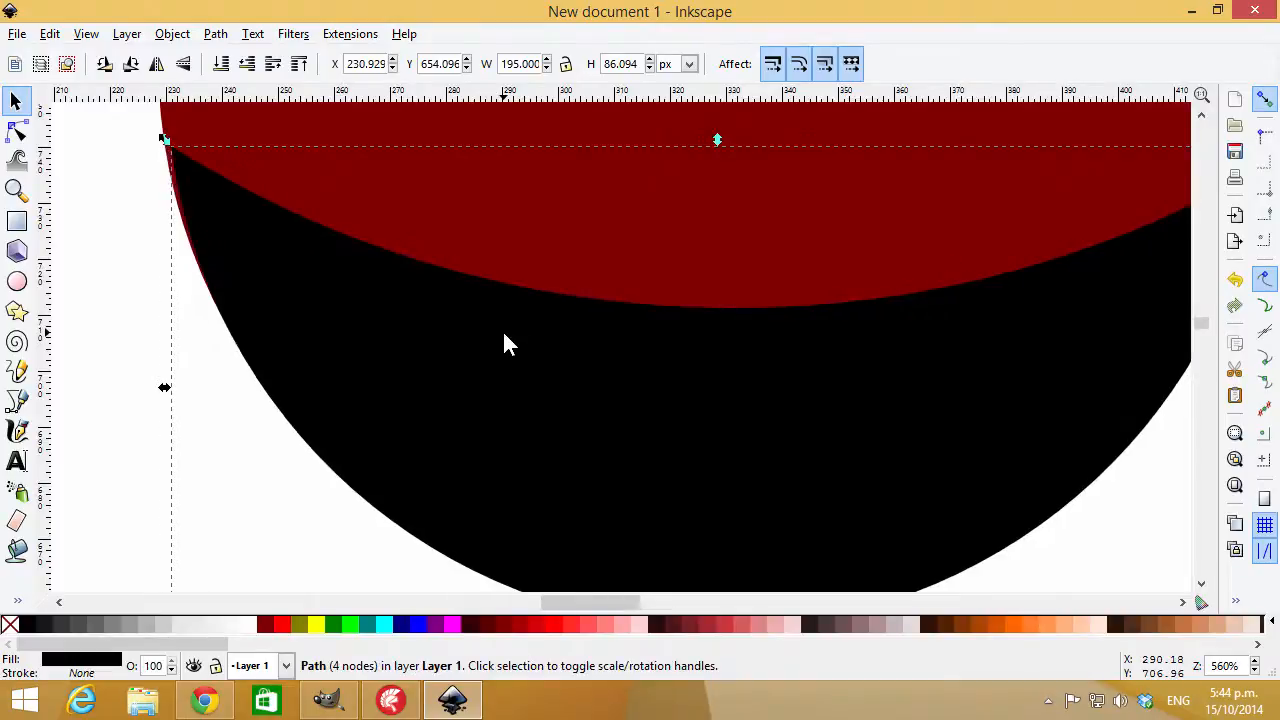
{"action": "left_click_drag", "start_coordinate": [371, 292], "coordinate": [365, 293]}
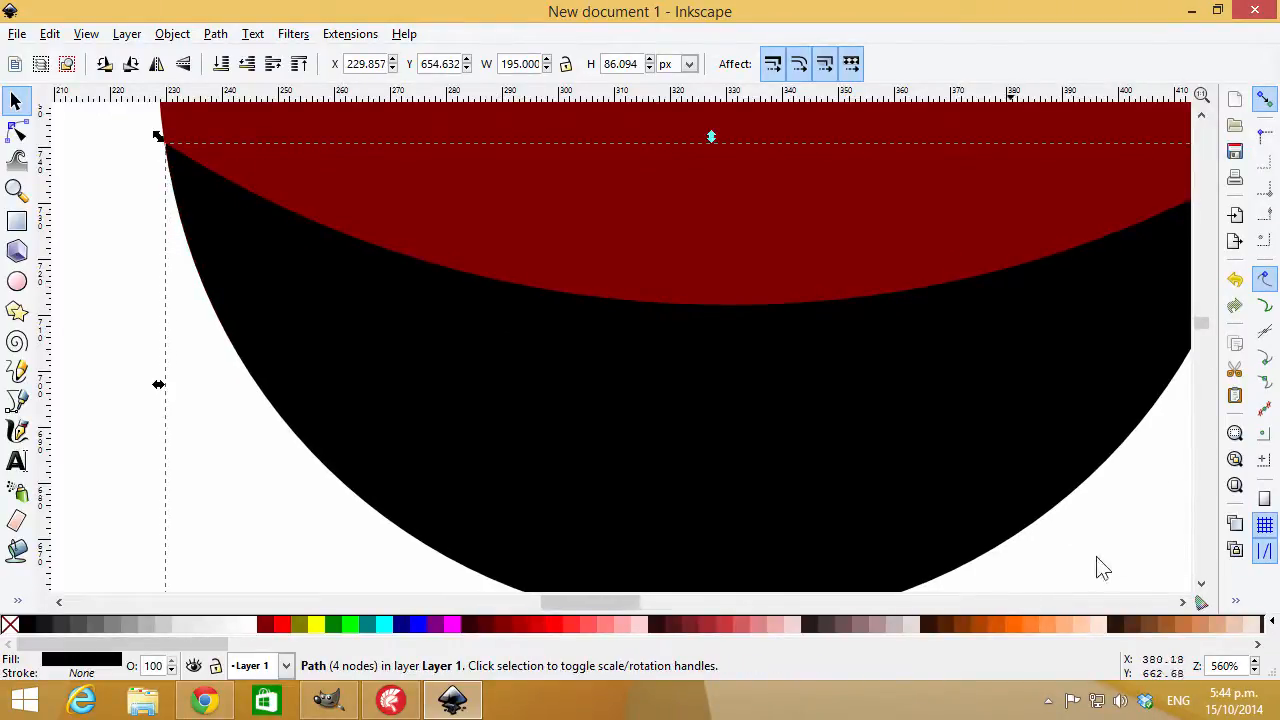
{"action": "scroll", "coordinate": [968, 485], "scroll_direction": "down", "scroll_amount": 1}
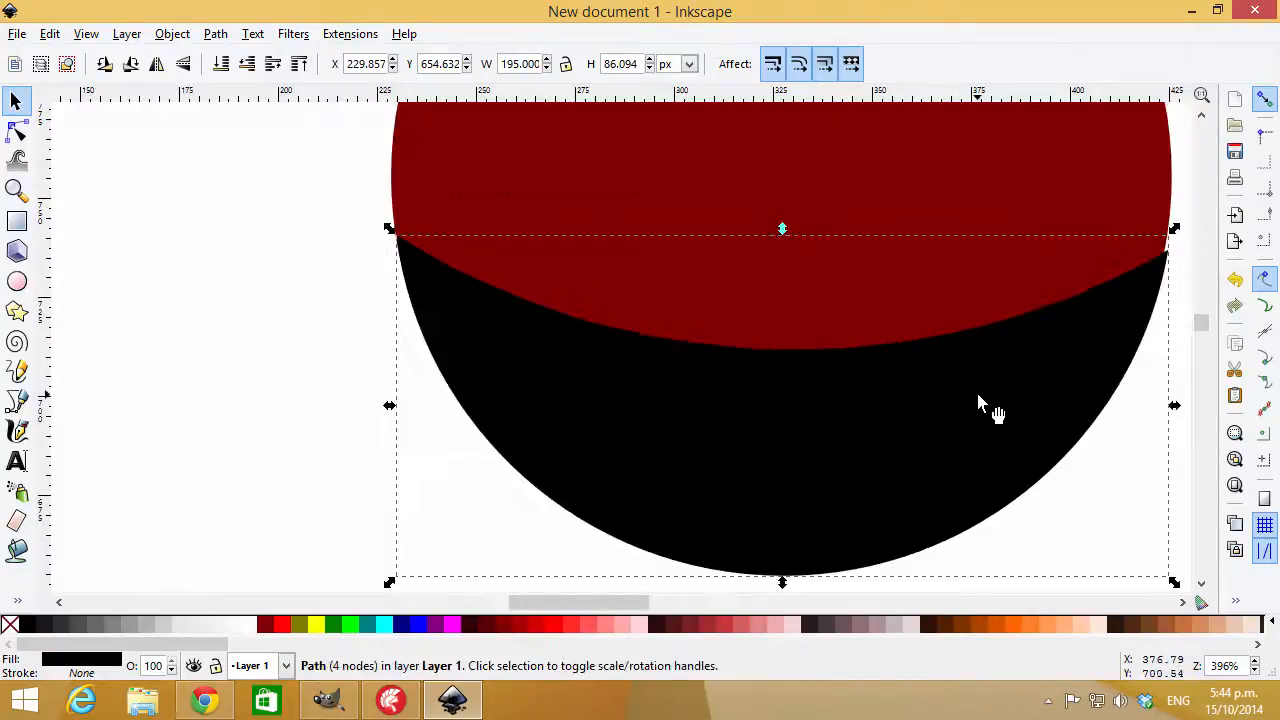
{"action": "left_click_drag", "start_coordinate": [978, 393], "coordinate": [974, 397]}
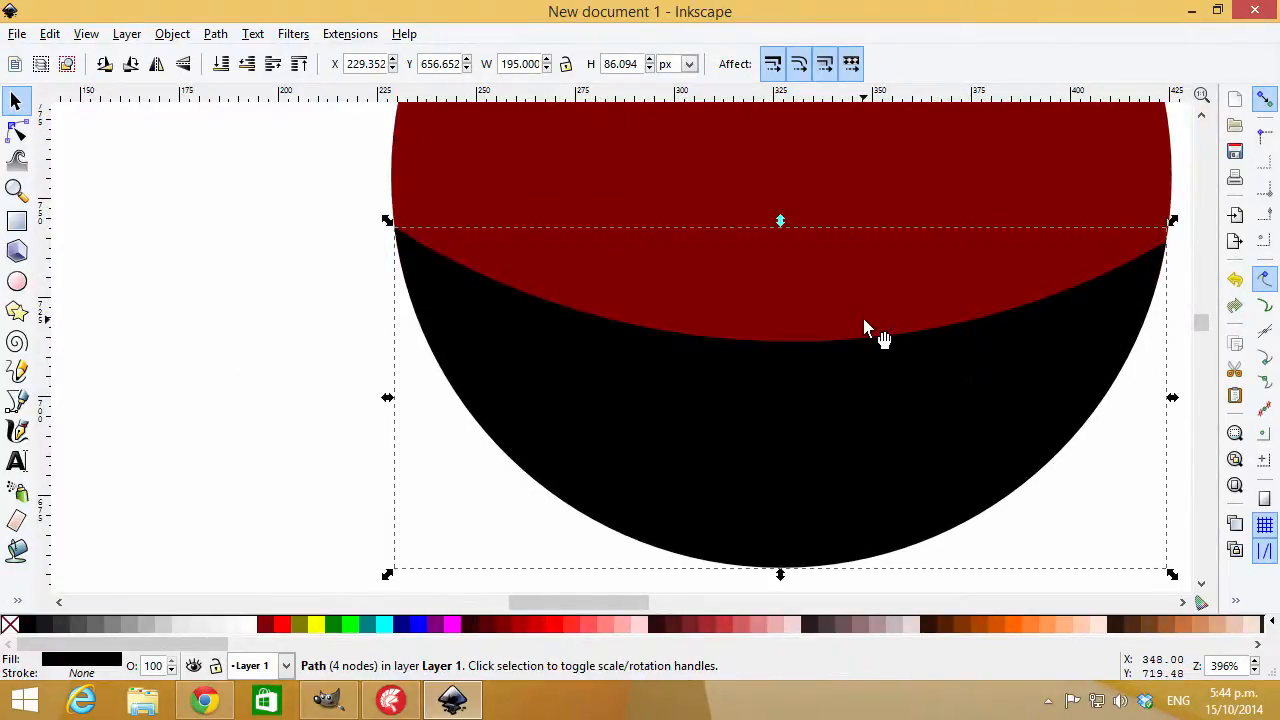
{"action": "scroll", "coordinate": [874, 337], "scroll_direction": "down", "scroll_amount": 3}
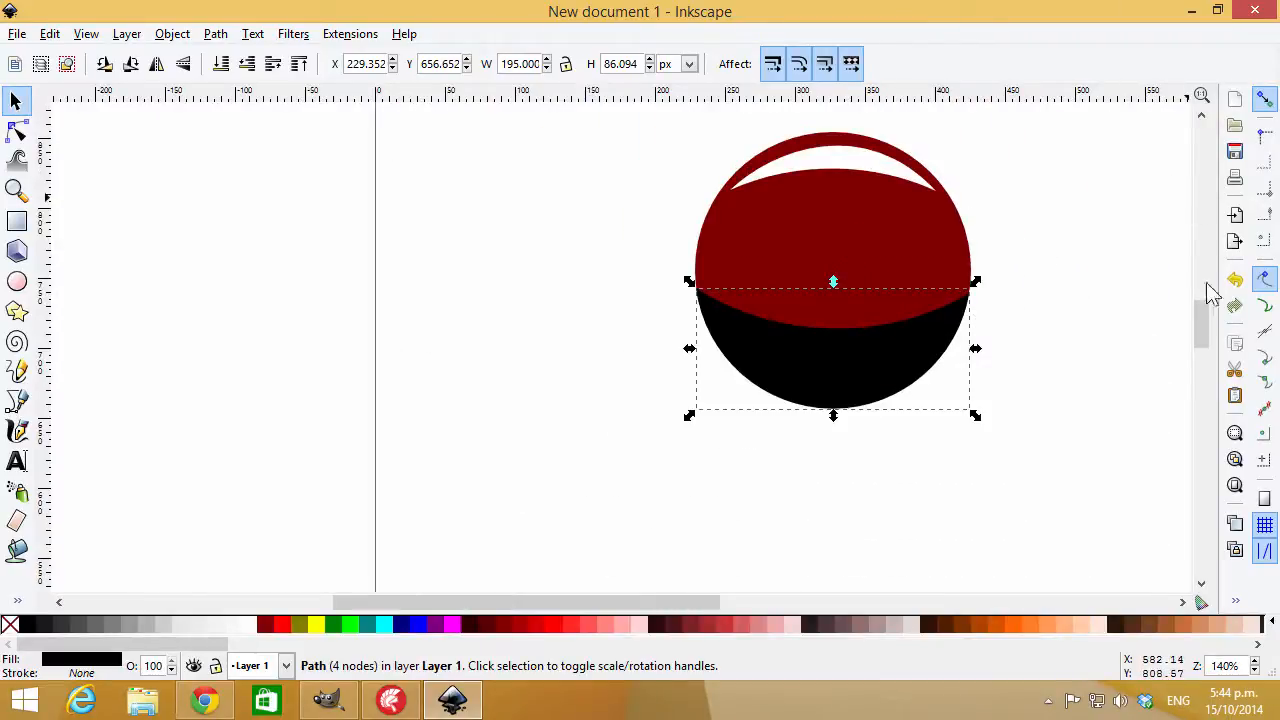
Make the black lower crescent semi-transparent by reducing its fill alpha to 67.
{"action": "scroll", "coordinate": [1200, 325], "scroll_direction": "up", "scroll_amount": 5}
{"action": "left_click_drag", "start_coordinate": [1200, 321], "coordinate": [1198, 333]}
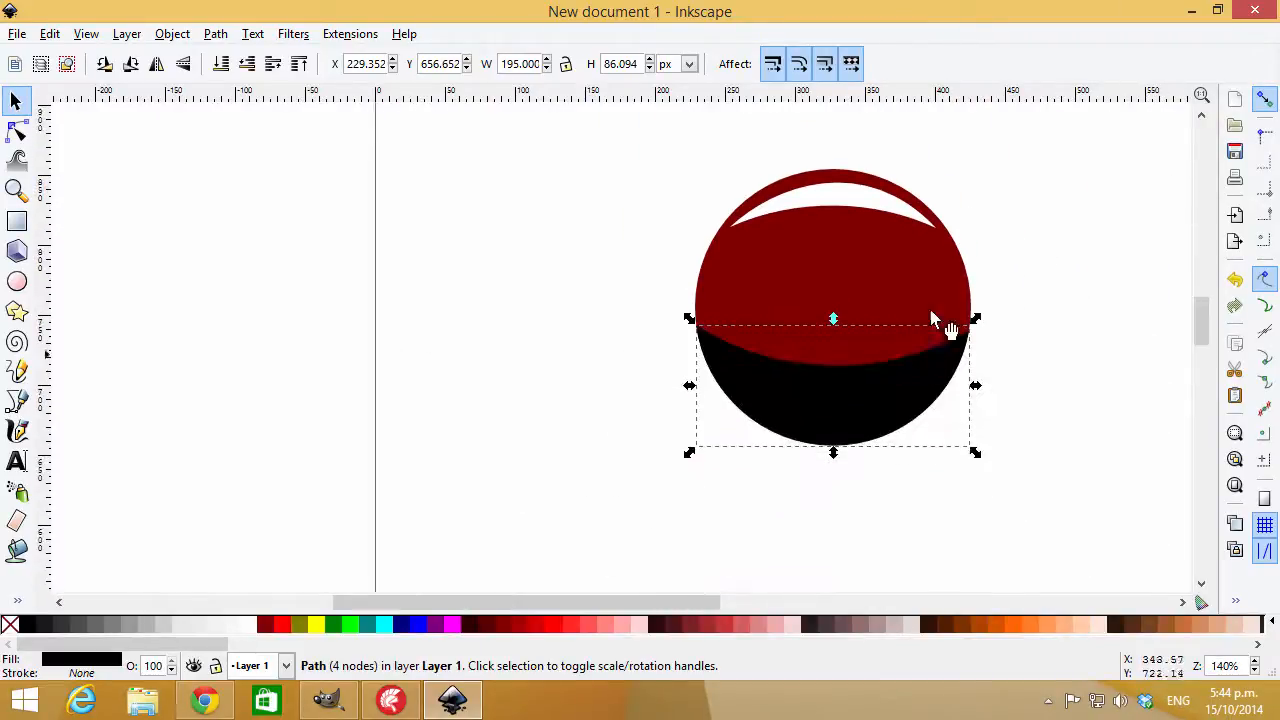
{"action": "key", "text": "Escape"}
{"action": "left_click", "coordinate": [838, 418]}
{"action": "left_click", "coordinate": [871, 202]}
{"action": "left_click", "coordinate": [846, 370]}
{"action": "left_click", "coordinate": [835, 407]}
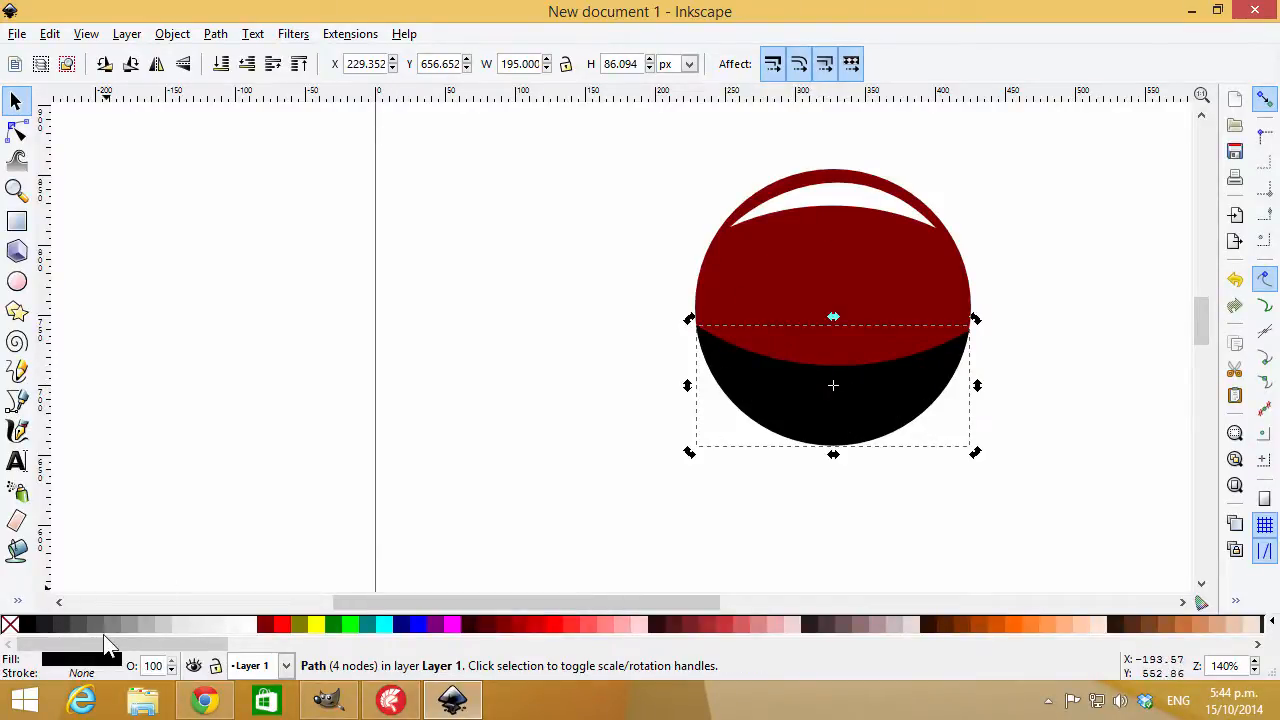
{"action": "key", "text": "ctrl+shift+f"}
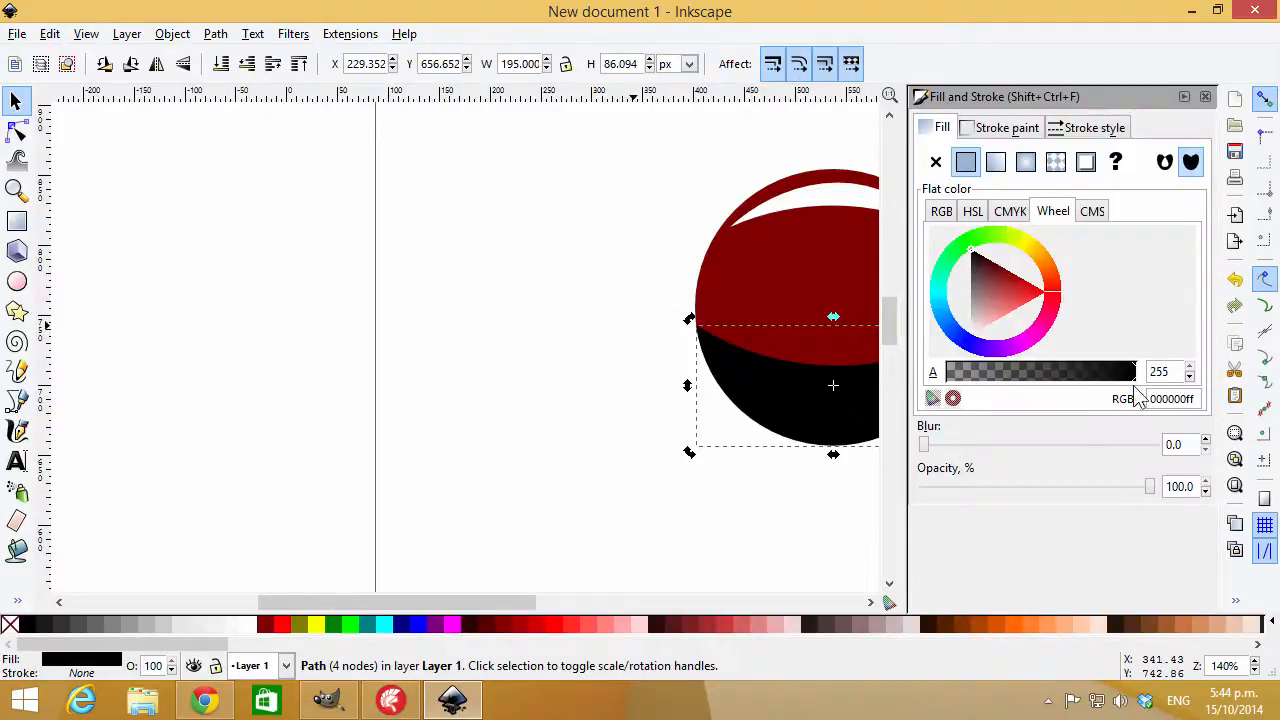
{"action": "left_click", "coordinate": [1090, 372]}
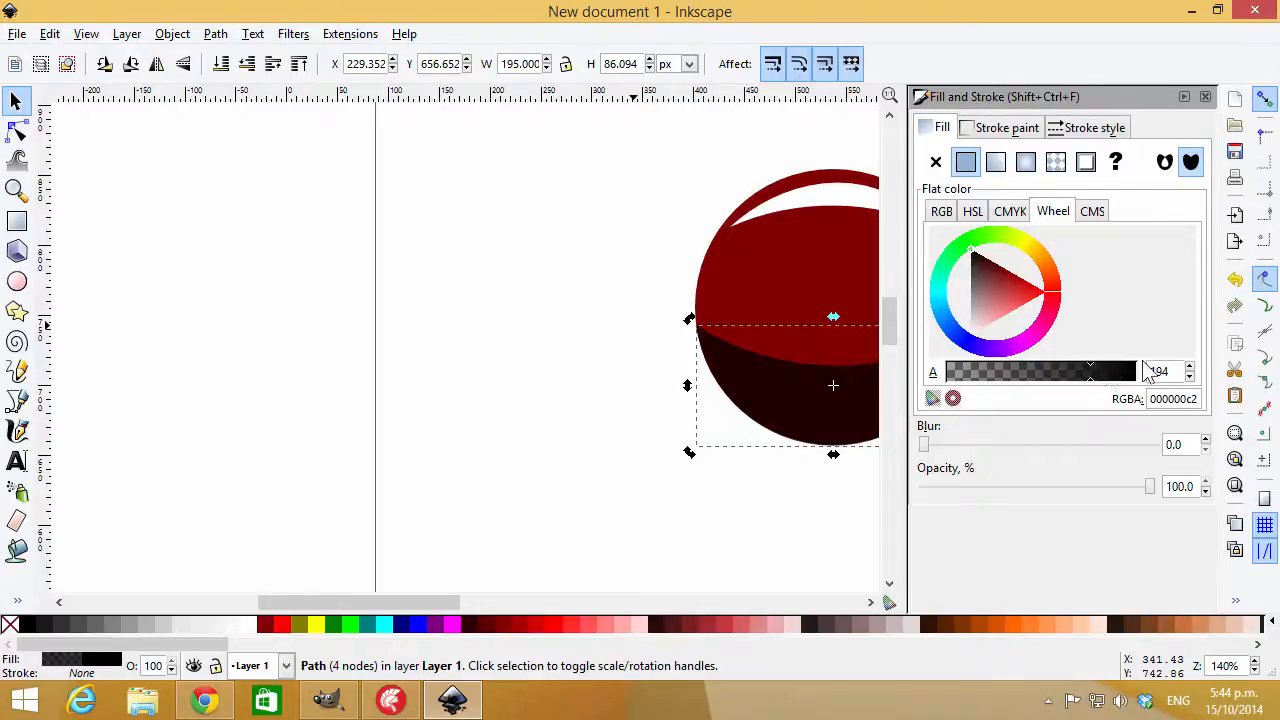
{"action": "left_click_drag", "start_coordinate": [1076, 378], "coordinate": [999, 372]}
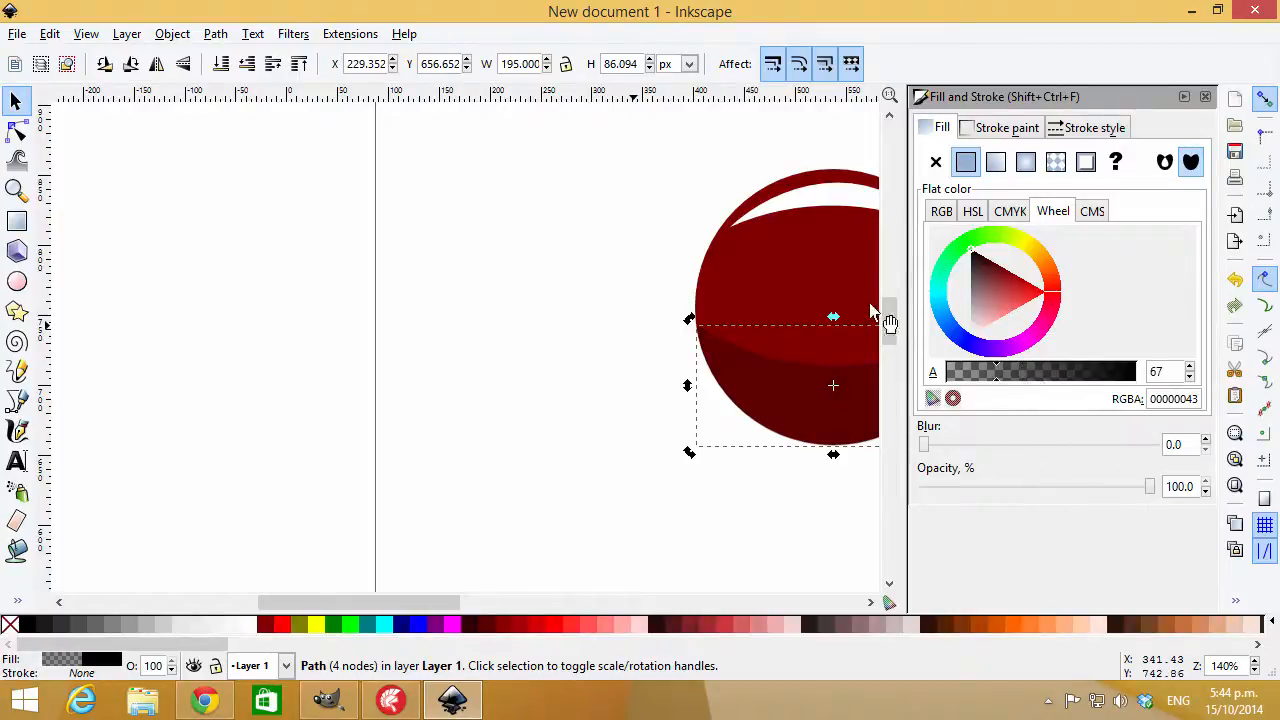
Reduce the white highlight's fill alpha to 62 and minimize the Fill and Stroke dialog.
{"action": "left_click", "coordinate": [851, 208]}
{"action": "mouse_move", "coordinate": [1017, 383]}
{"action": "left_mouse_down"}
{"action": "mouse_move", "coordinate": [992, 383]}
{"action": "mouse_move", "coordinate": [996, 369]}
{"action": "left_mouse_up"}
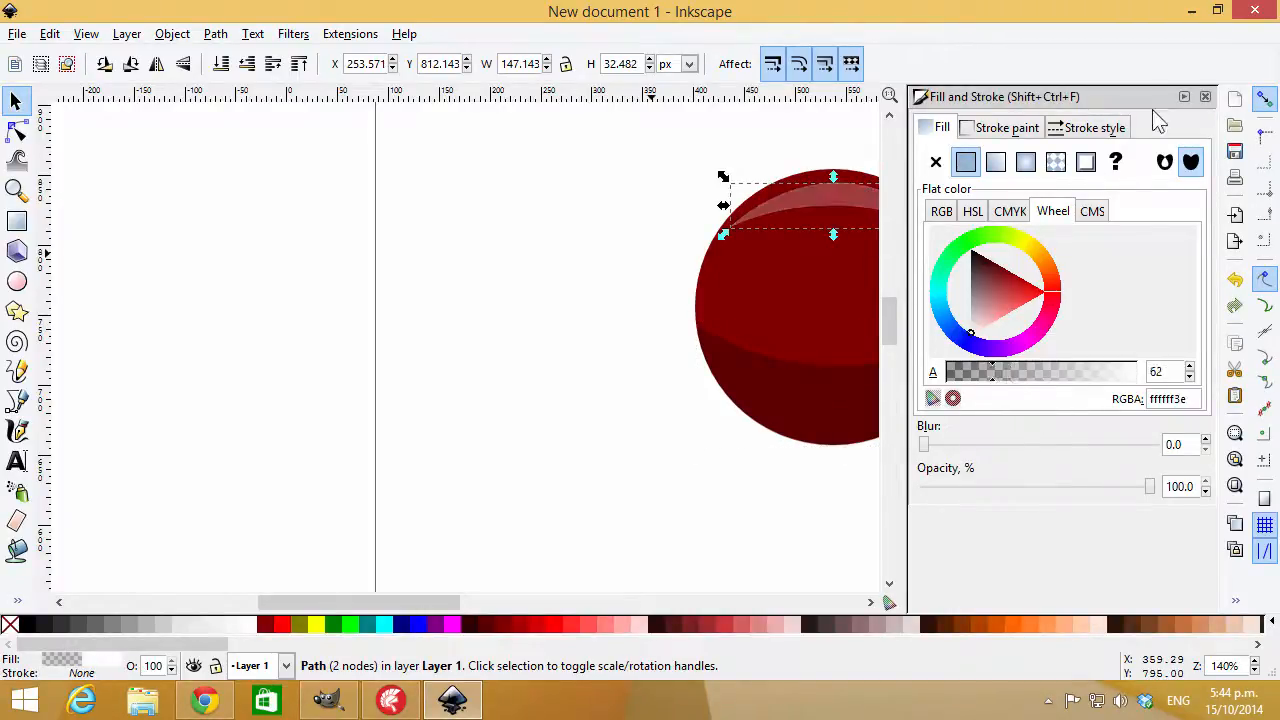
{"action": "left_click", "coordinate": [1184, 97]}
{"action": "left_click", "coordinate": [1050, 288]}
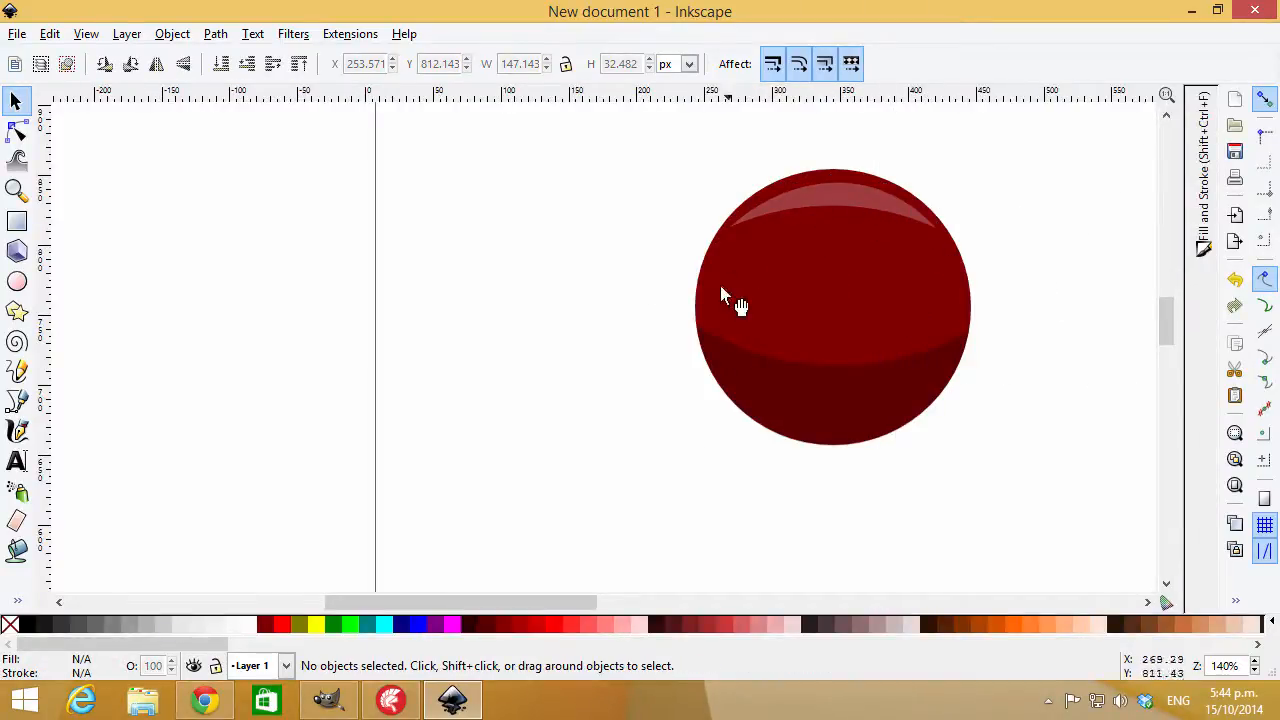
Try several fill colours, including yellow, on the main circle and restore its dark red fill.
{"action": "left_click", "coordinate": [872, 288]}
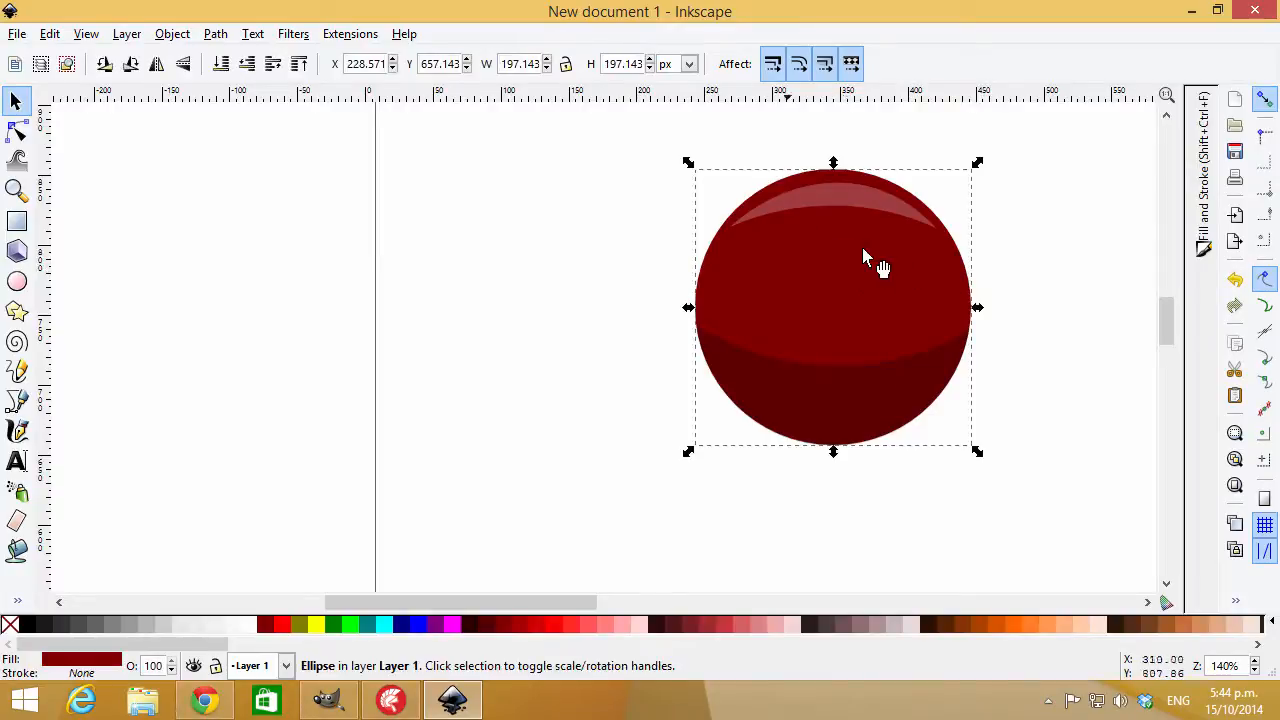
{"action": "left_click", "coordinate": [423, 630]}
{"action": "left_click", "coordinate": [404, 630]}
{"action": "left_click", "coordinate": [368, 627]}
{"action": "left_click", "coordinate": [316, 625]}
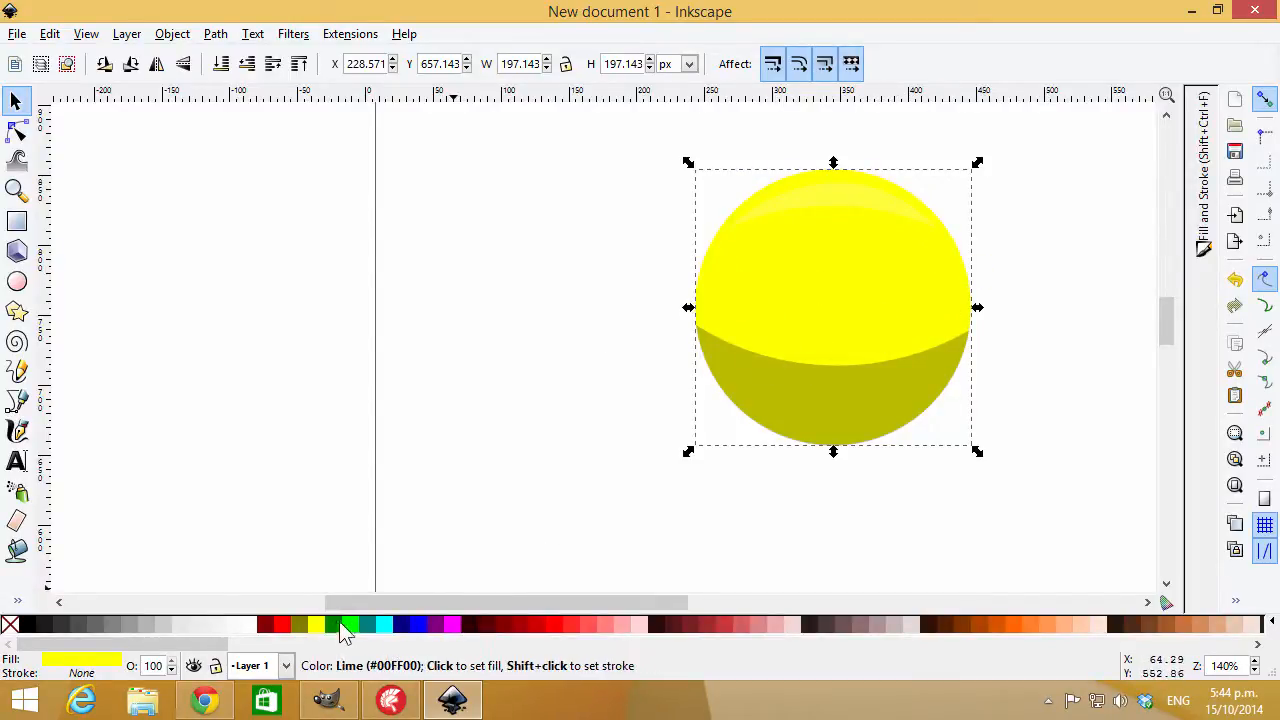
{"action": "left_click", "coordinate": [267, 631]}
{"action": "left_click", "coordinate": [512, 258]}
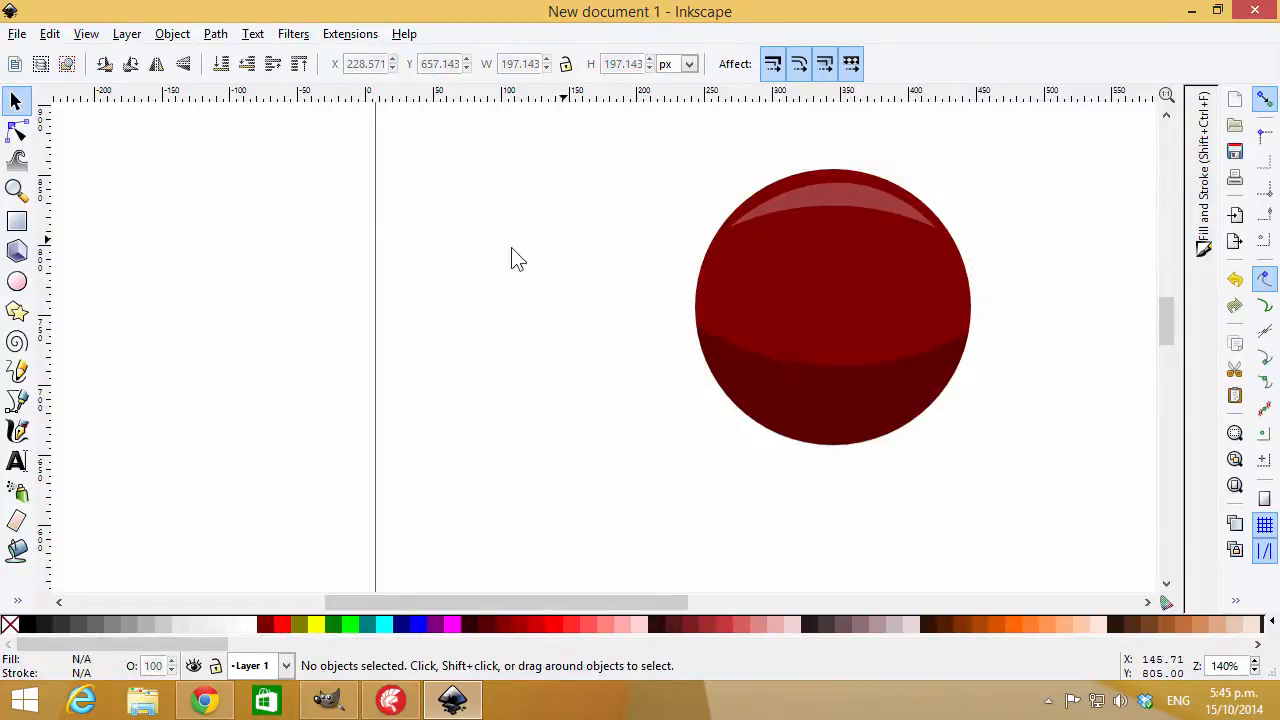
Group the circle with its shadow and highlight, and move the group near the page's upper-left corner, at about X 71.4 px, Y 810.9 px.
{"action": "scroll", "coordinate": [847, 269], "scroll_direction": "down", "scroll_amount": 4, "text": "ctrl"}
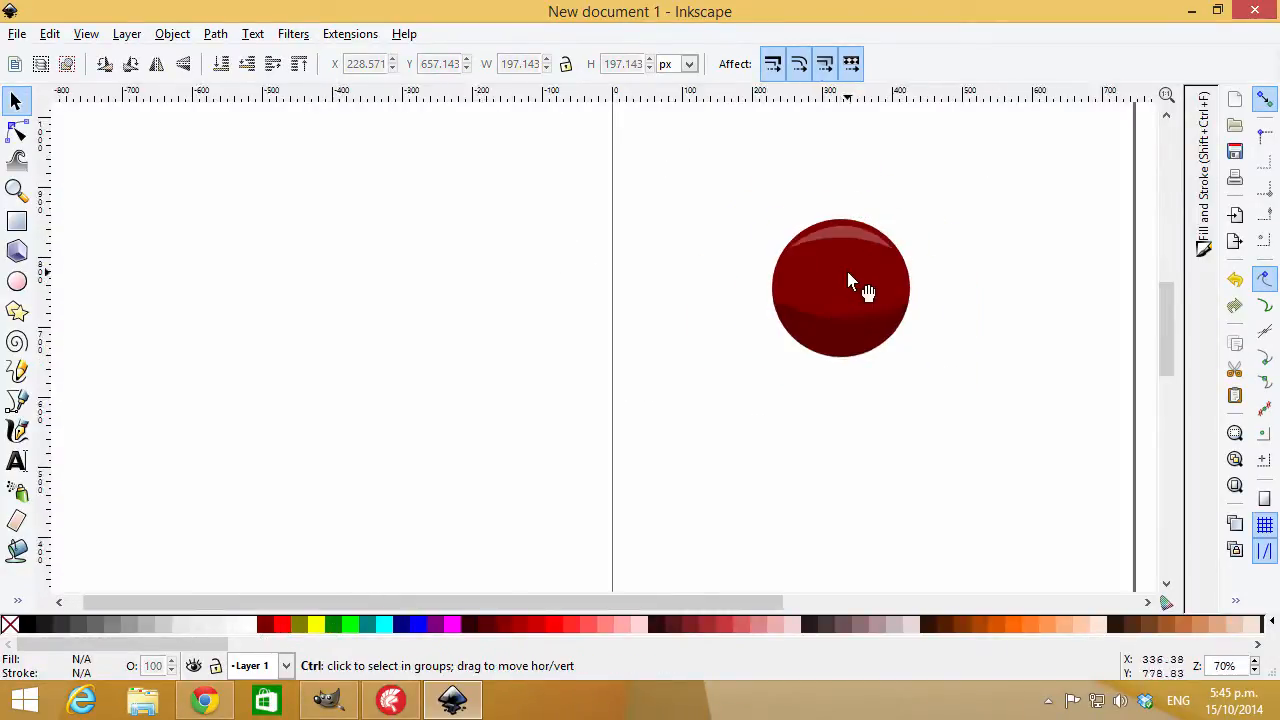
{"action": "left_click_drag", "start_coordinate": [770, 223], "coordinate": [914, 354]}
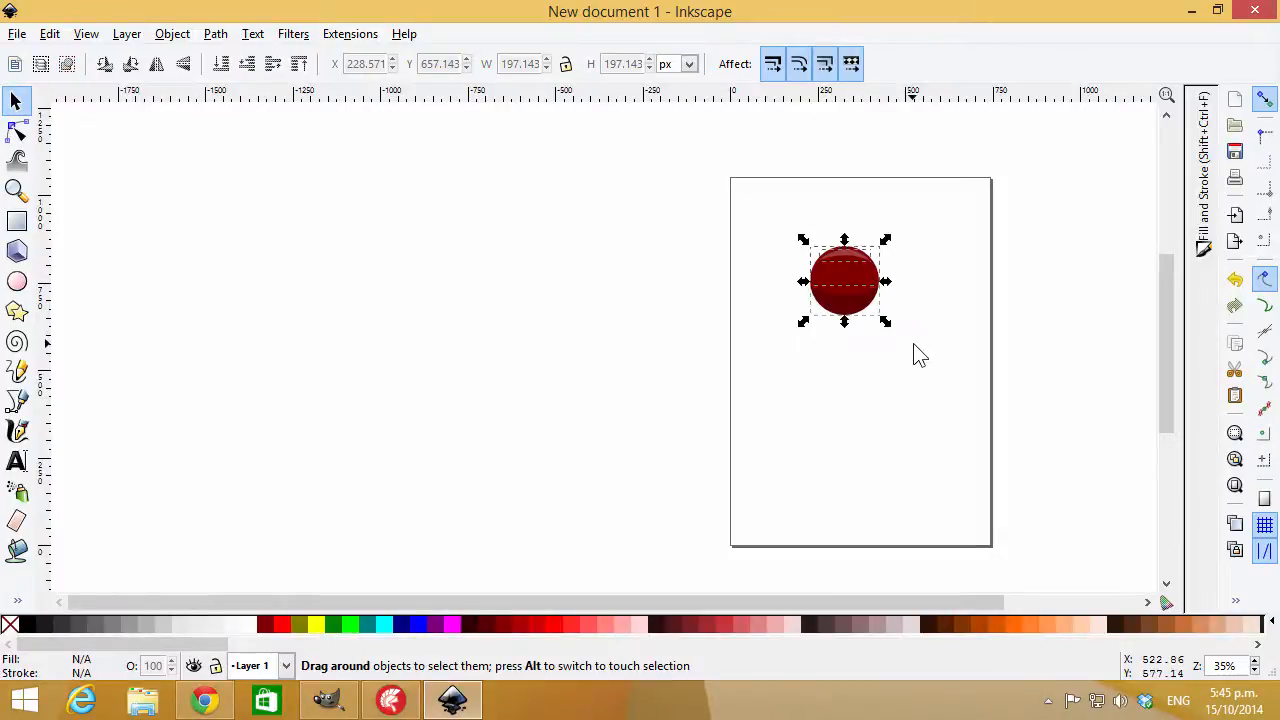
{"action": "key", "text": "ctrl+g"}
{"action": "left_click", "coordinate": [886, 344]}
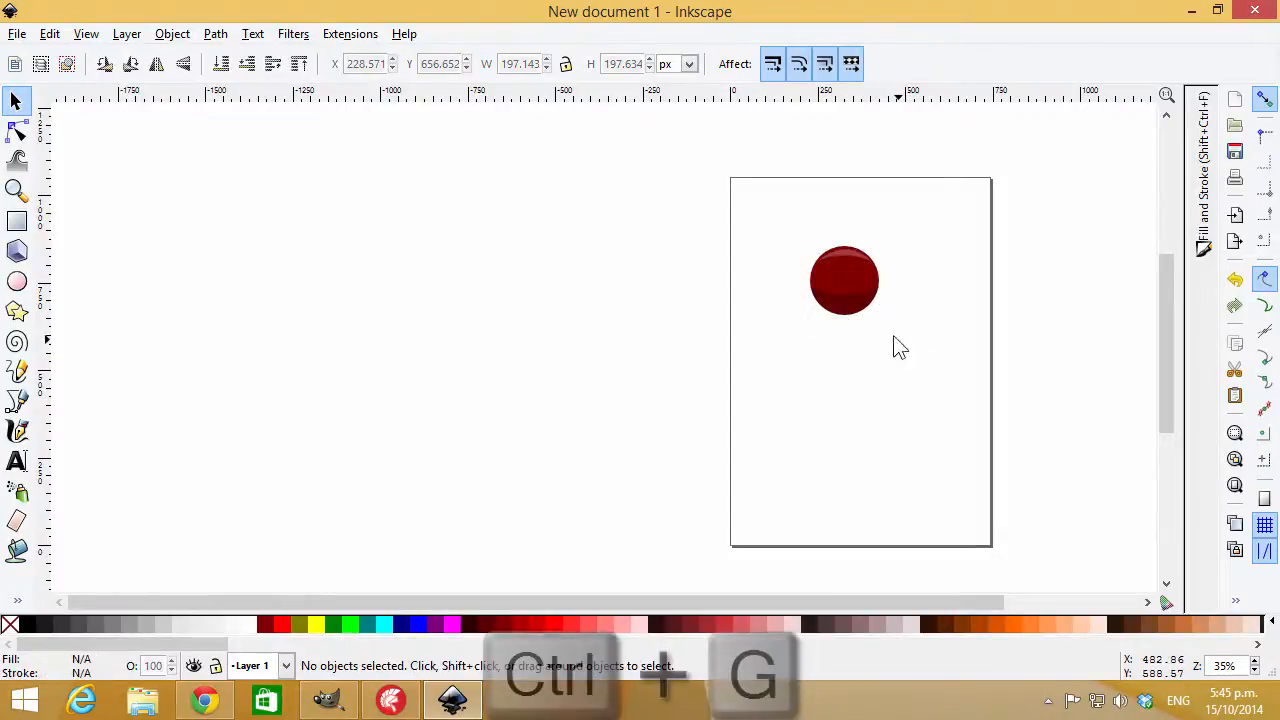
{"action": "left_click_drag", "start_coordinate": [873, 274], "coordinate": [829, 234]}
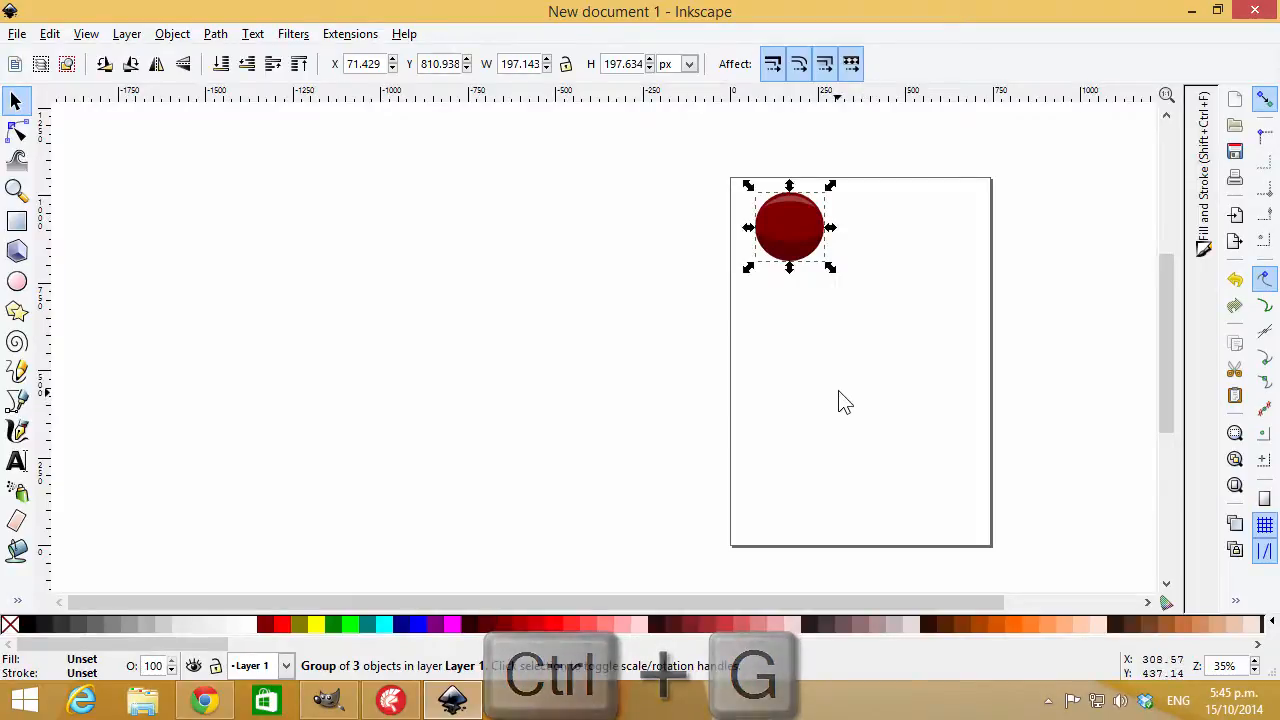
Duplicate the grouped button three times and arrange the four buttons in a two-by-two grid on the page's upper part.
{"action": "key", "text": "ctrl+d"}
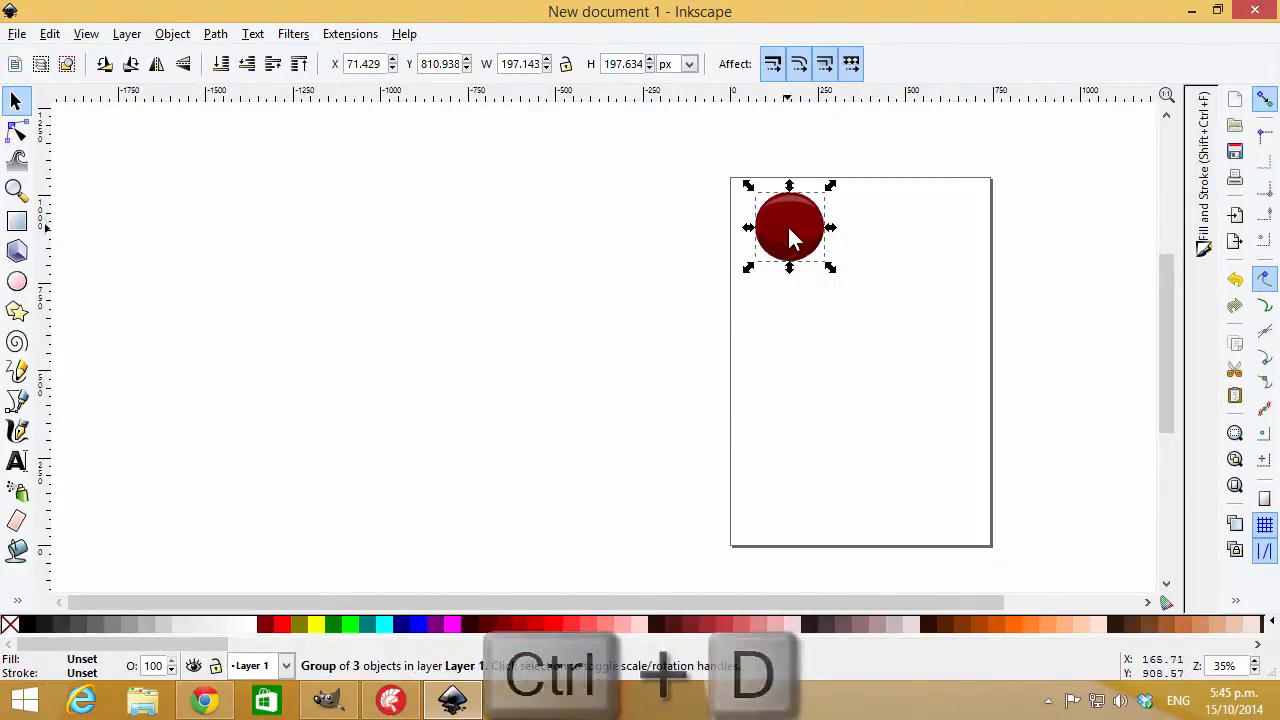
{"action": "left_click_drag", "start_coordinate": [790, 230], "coordinate": [880, 314]}
{"action": "key", "text": "ctrl+d"}
{"action": "key", "text": "ctrl+d"}
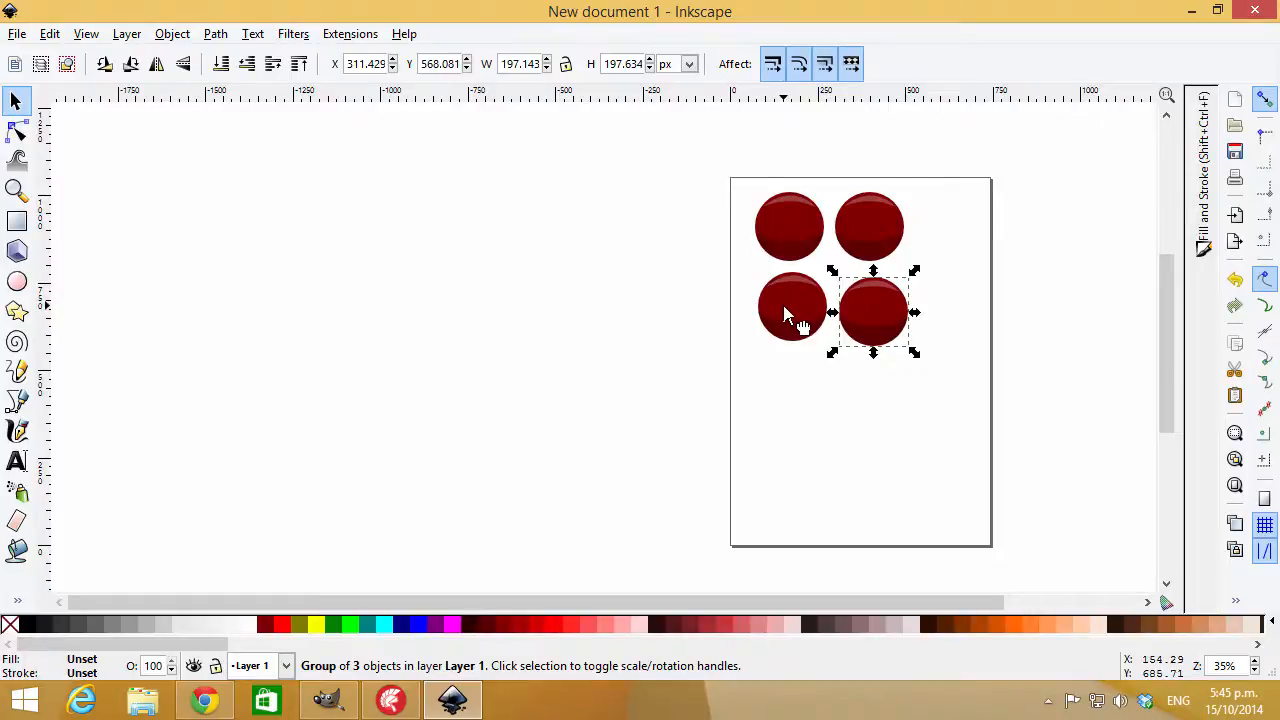
{"action": "left_click_drag", "start_coordinate": [790, 318], "coordinate": [791, 322]}
{"action": "left_click", "coordinate": [1005, 262]}
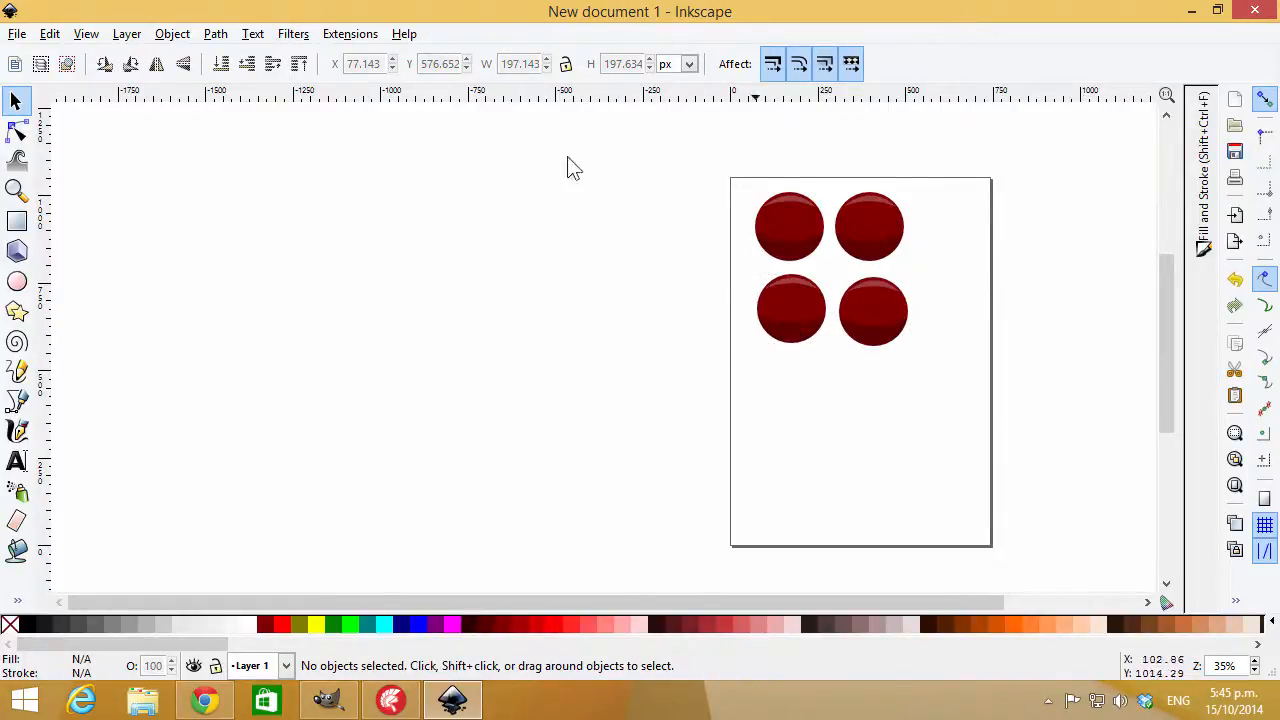
Save the drawing as an Inkscape SVG named ArtDepartment1 in the Documents library.
{"action": "left_click", "coordinate": [40, 37]}
{"action": "mouse_move", "coordinate": [22, 38]}
{"action": "left_click", "coordinate": [100, 171]}
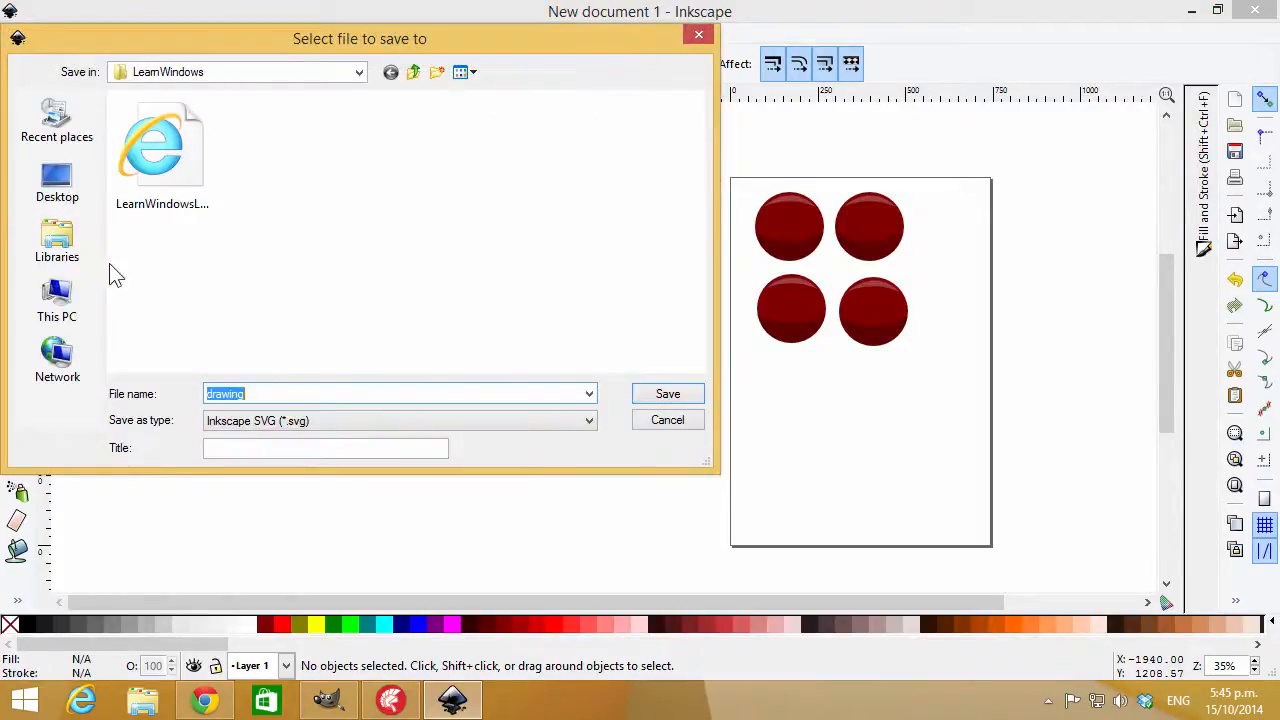
{"action": "left_click", "coordinate": [65, 248]}
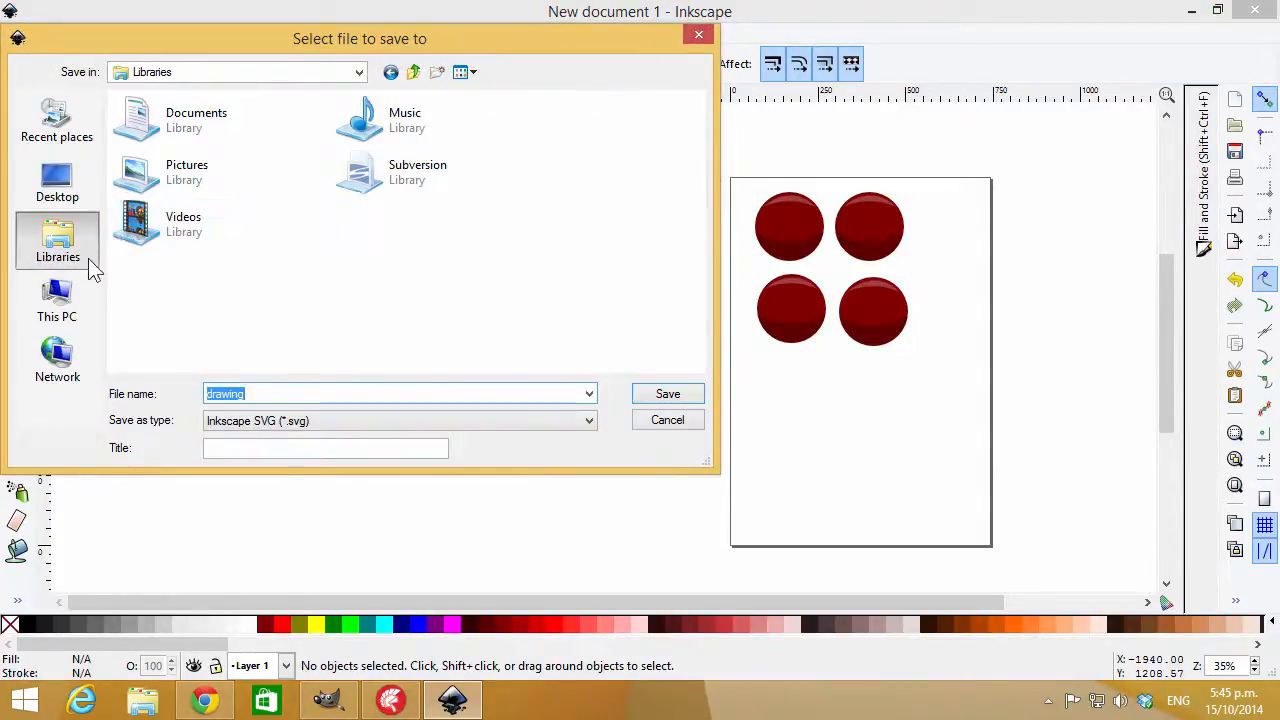
{"action": "left_click", "coordinate": [200, 126]}
{"action": "left_click", "coordinate": [265, 393]}
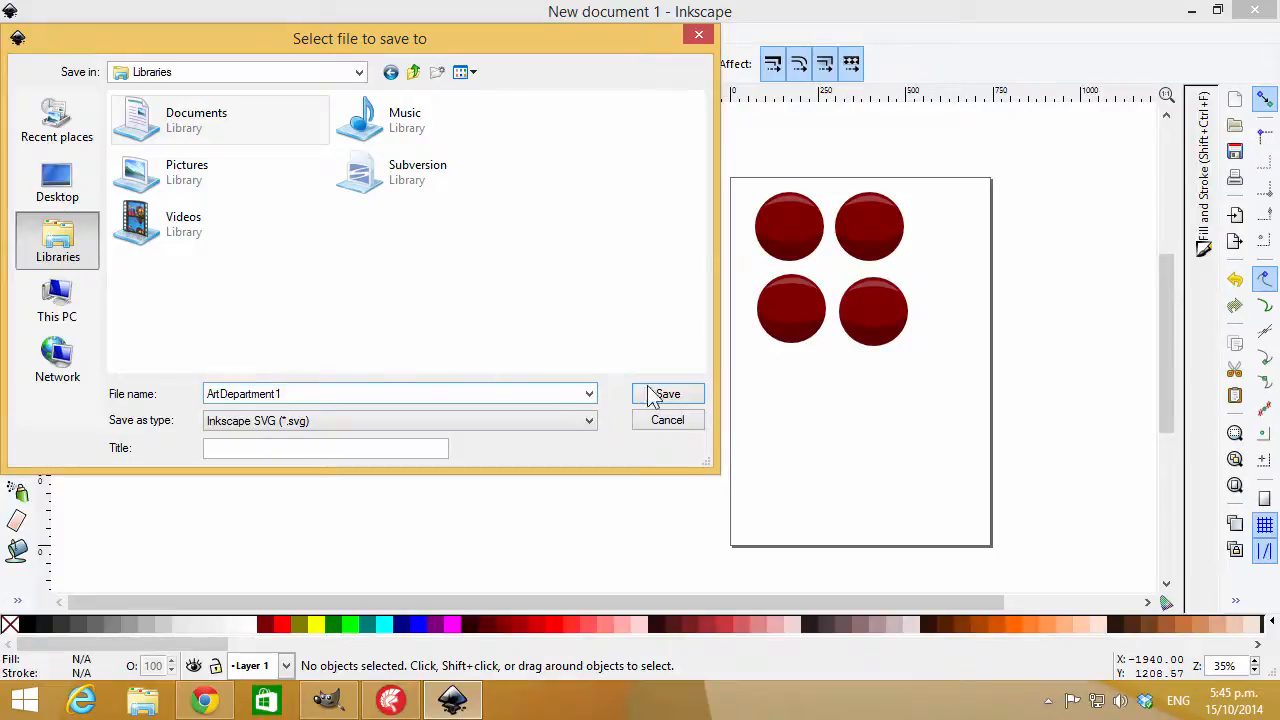
{"action": "left_click", "coordinate": [692, 396]}
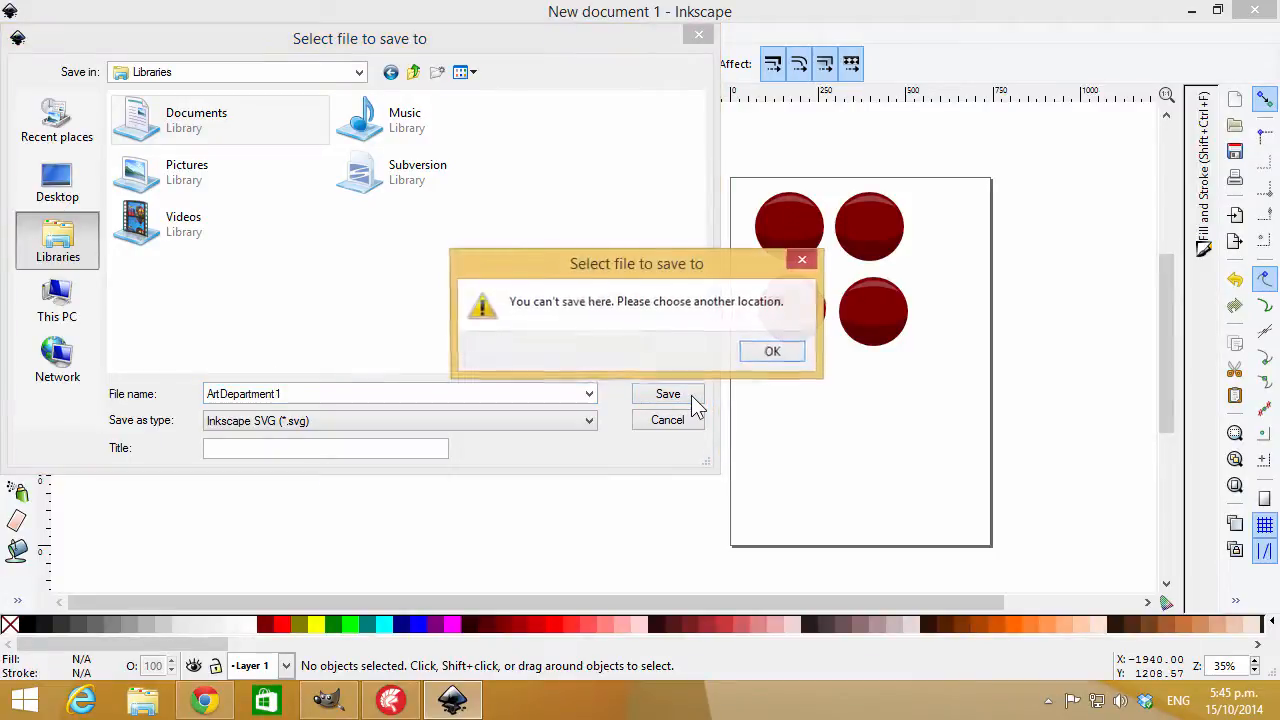
{"action": "left_click", "coordinate": [785, 358]}
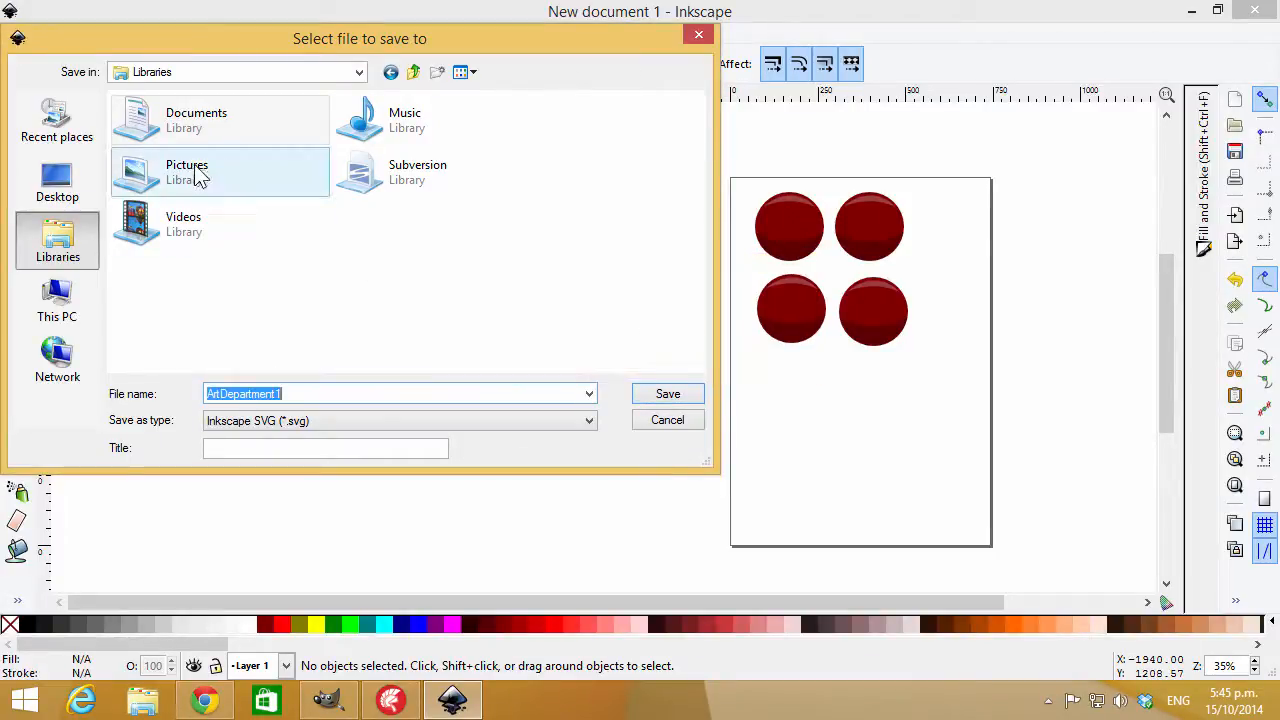
{"action": "double_click", "coordinate": [190, 118]}
{"action": "left_click", "coordinate": [680, 401]}
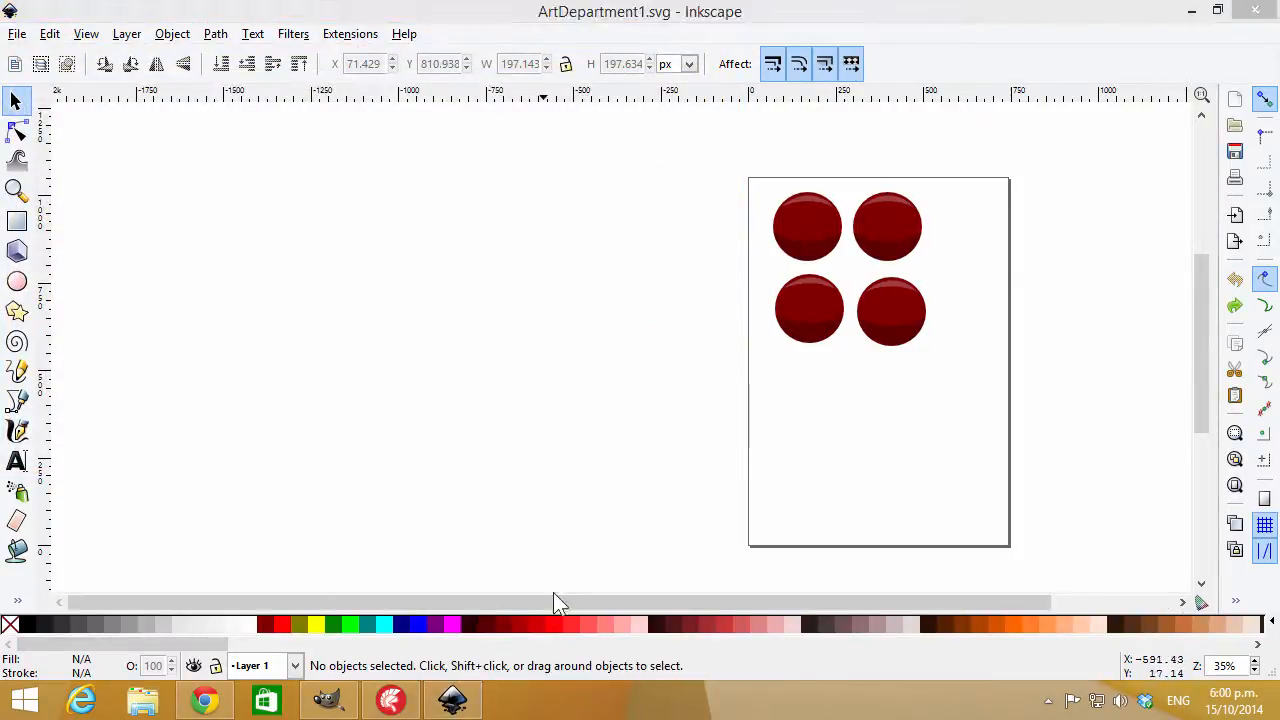
Switch to the Delphi project, examine the About and Help buttons on the Useless App form, and return to Inkscape.
{"action": "left_click", "coordinate": [391, 700]}
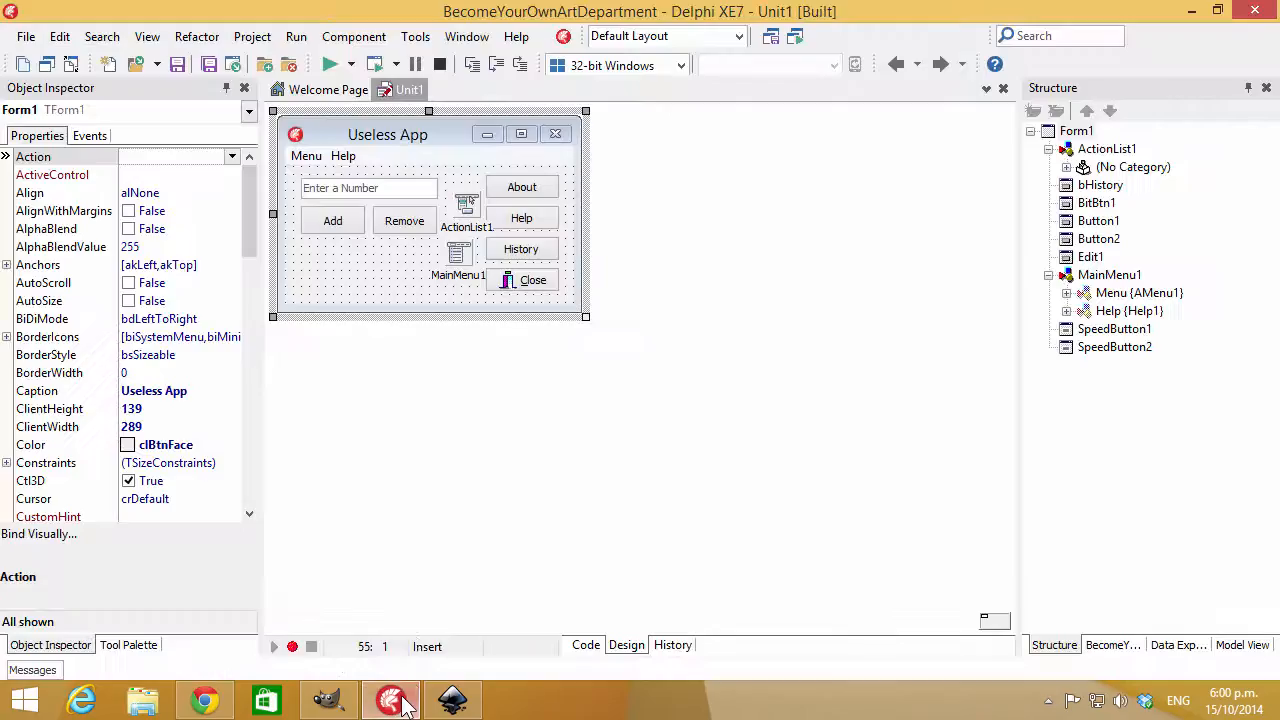
{"action": "left_click", "coordinate": [540, 190]}
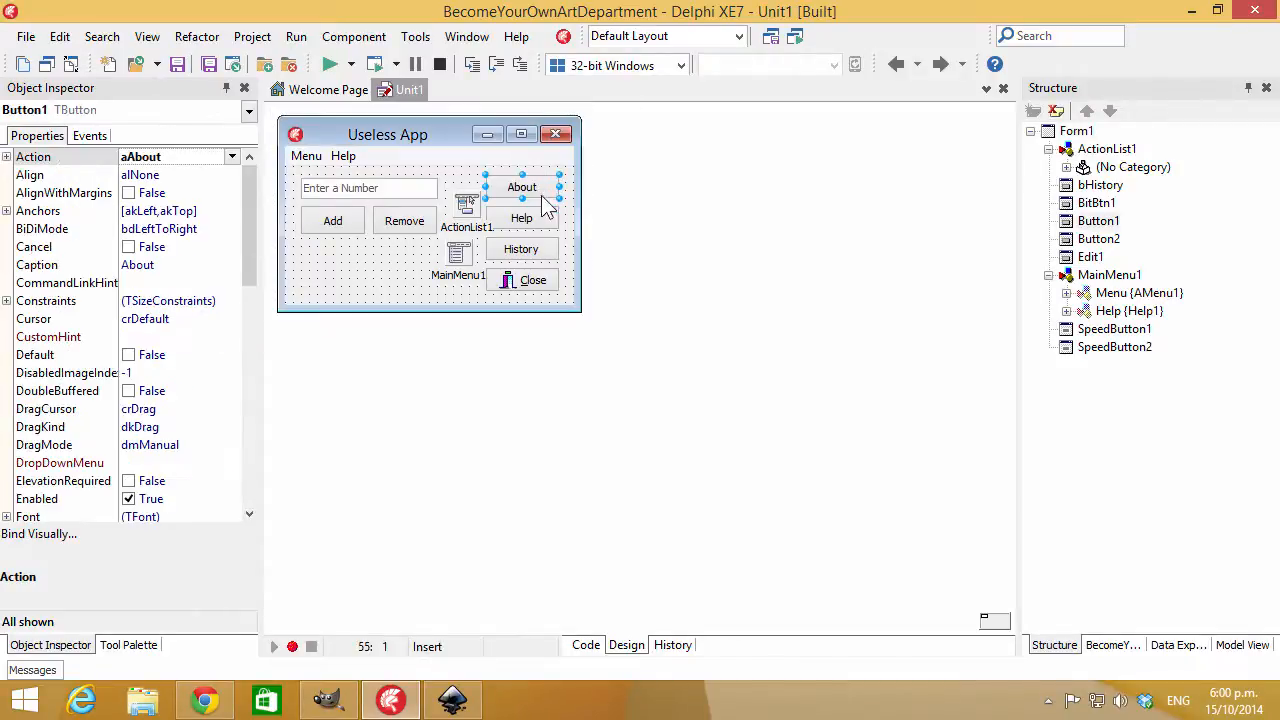
{"action": "left_click", "coordinate": [527, 220]}
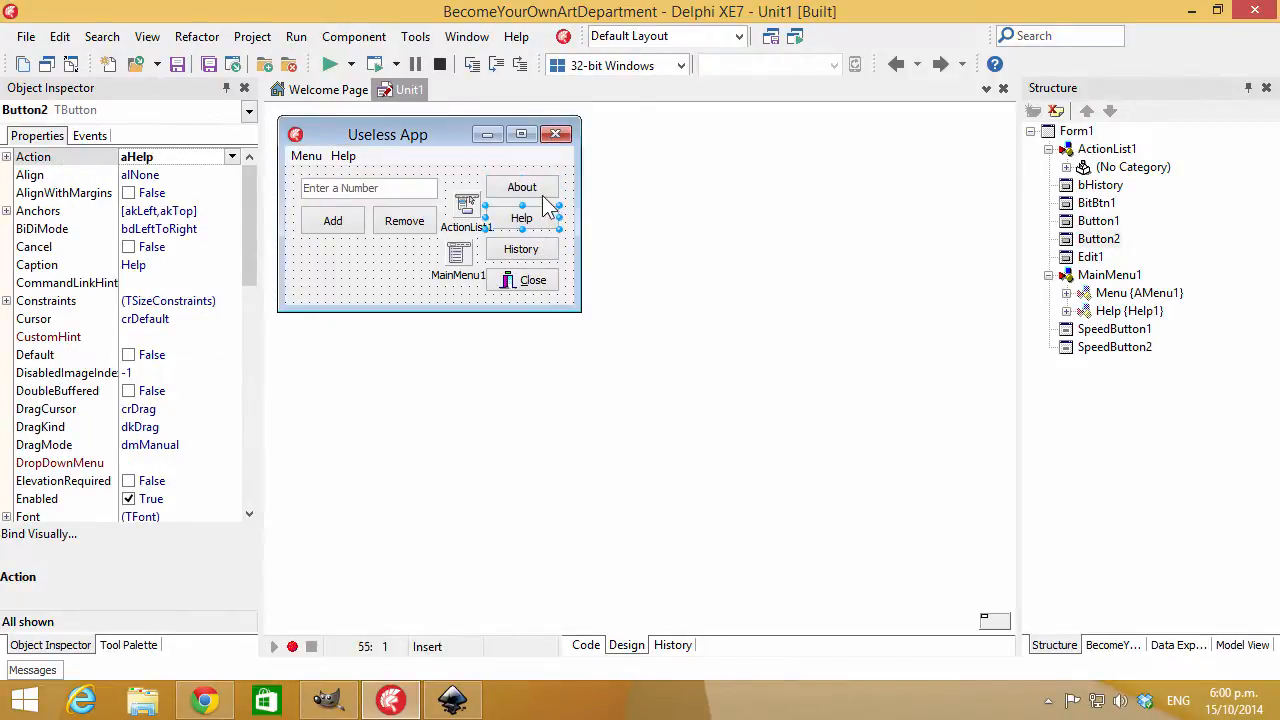
{"action": "left_click", "coordinate": [515, 195]}
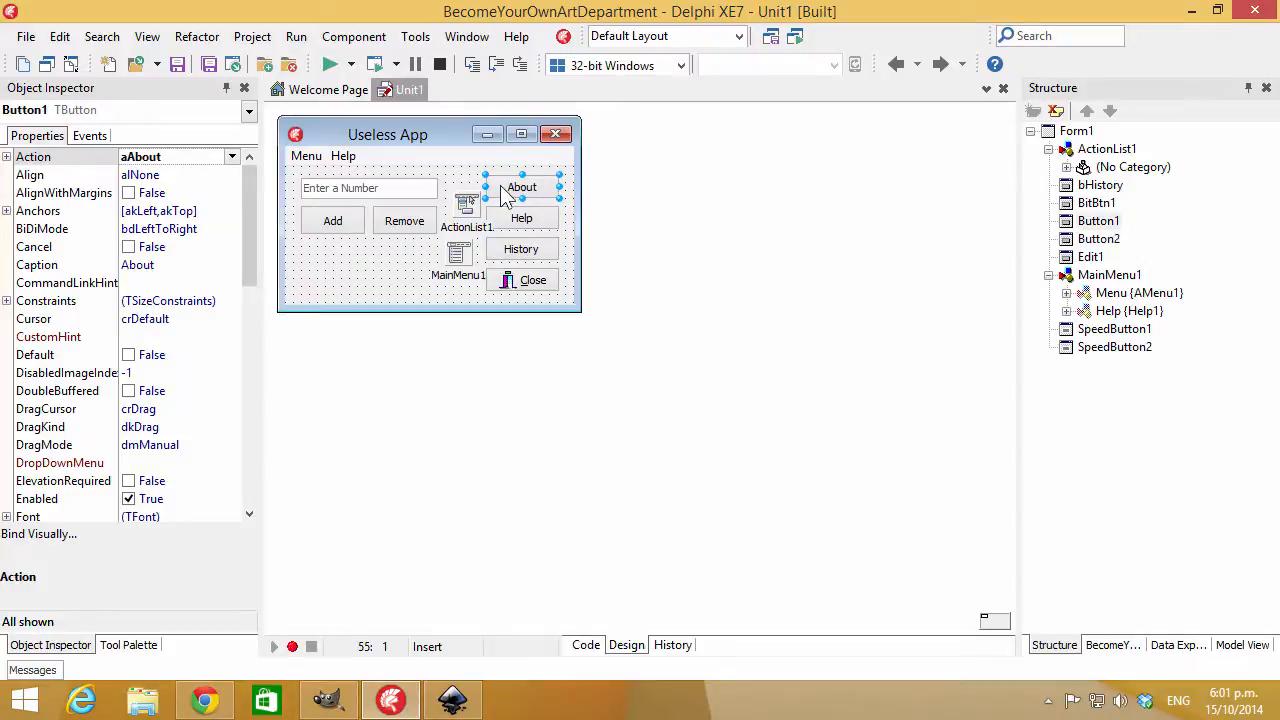
{"action": "left_click", "coordinate": [520, 218]}
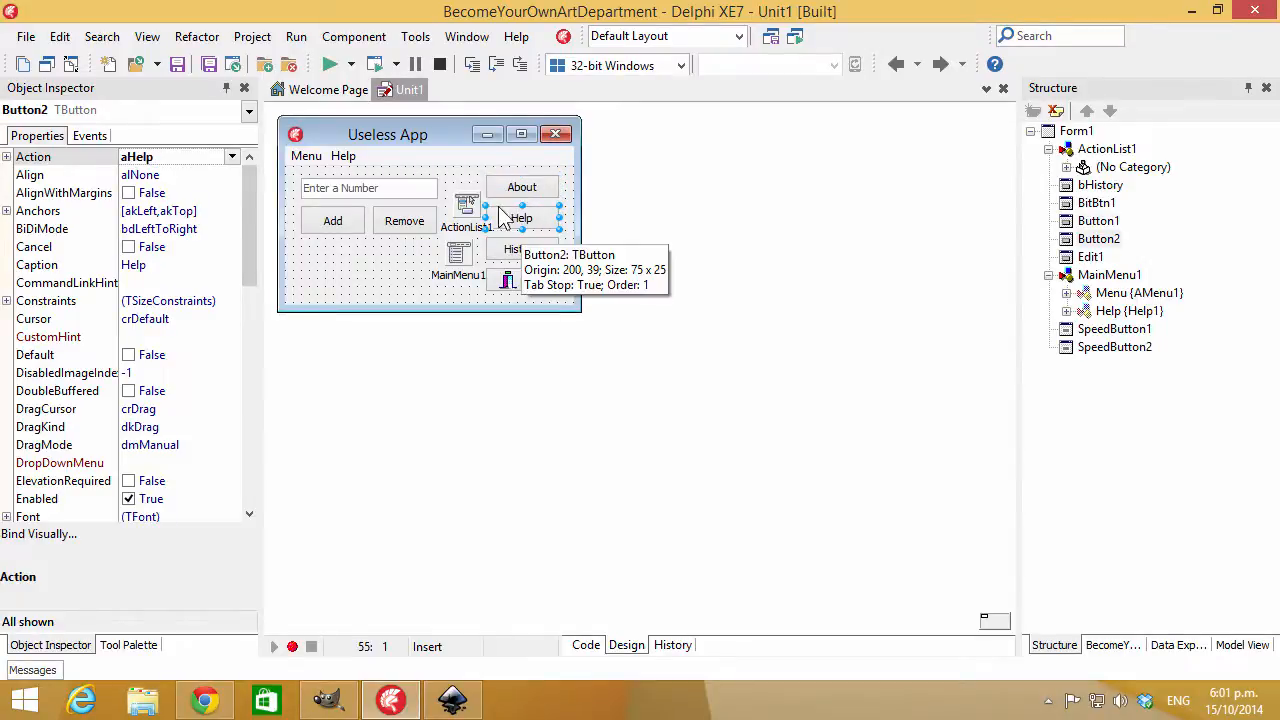
{"action": "left_click", "coordinate": [1191, 11]}
Change the main circle's fill in the page's upper-left button to darker blue 0f0fc5ff, then collapse the Fill and Stroke dialog.
{"action": "left_click", "coordinate": [812, 240]}
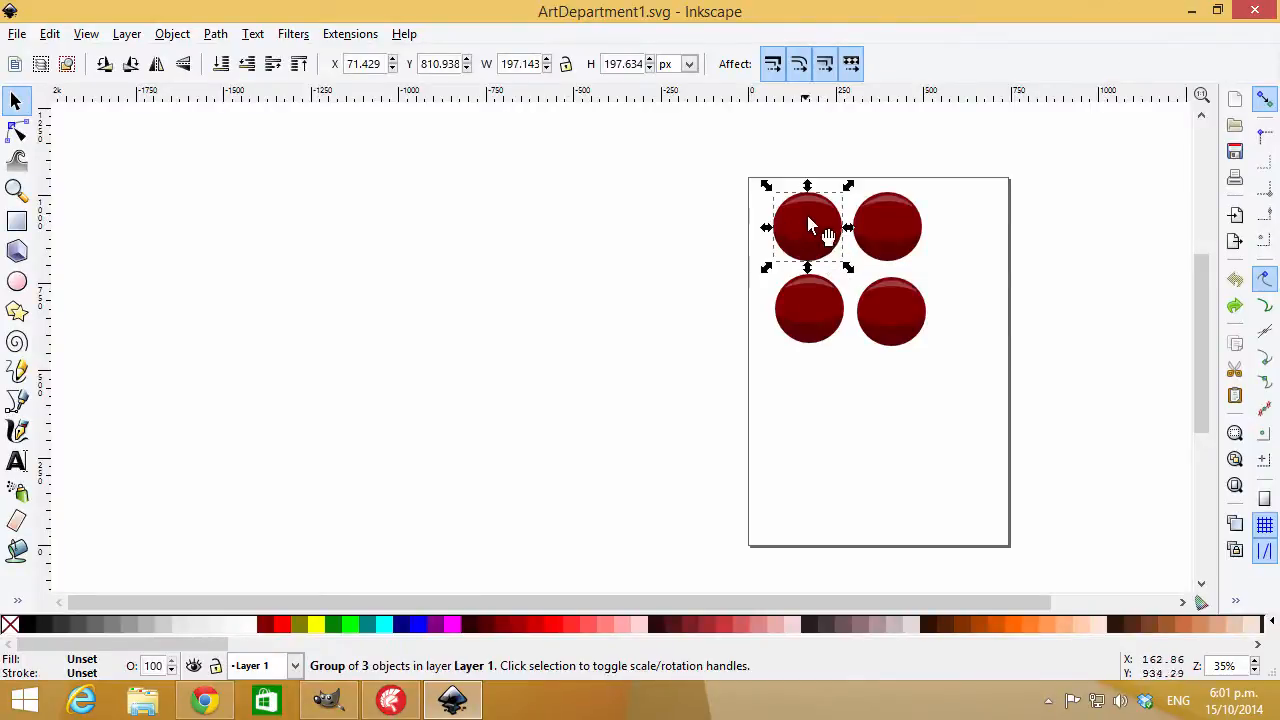
{"action": "left_click", "coordinate": [810, 228]}
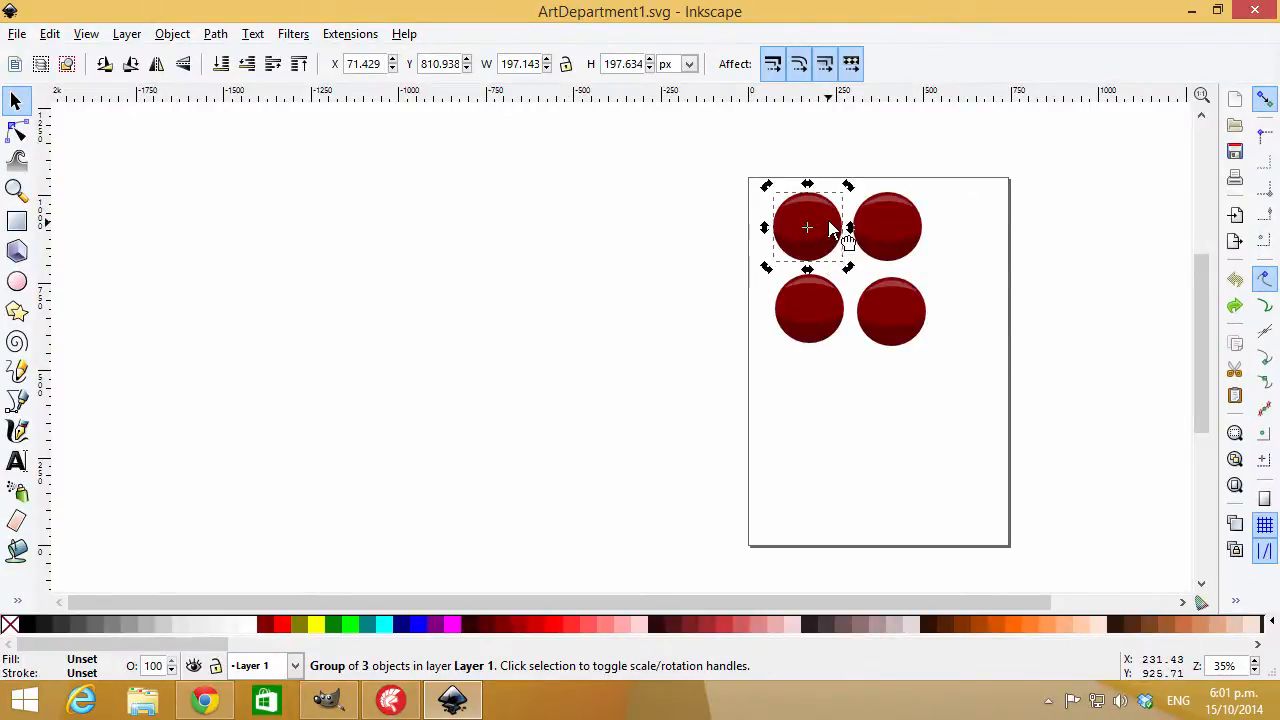
{"action": "key", "text": "Escape"}
{"action": "left_click", "coordinate": [826, 229], "text": "ctrl"}
{"action": "key", "text": "e"}
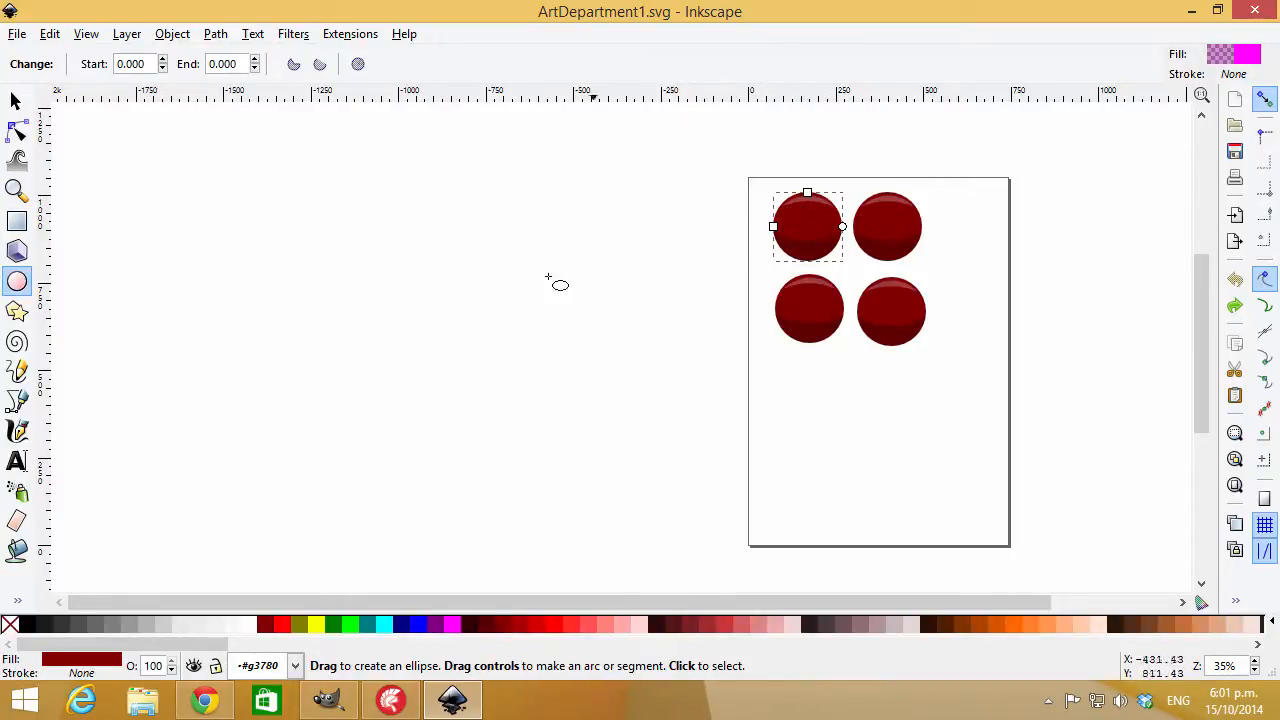
{"action": "left_click", "coordinate": [428, 627]}
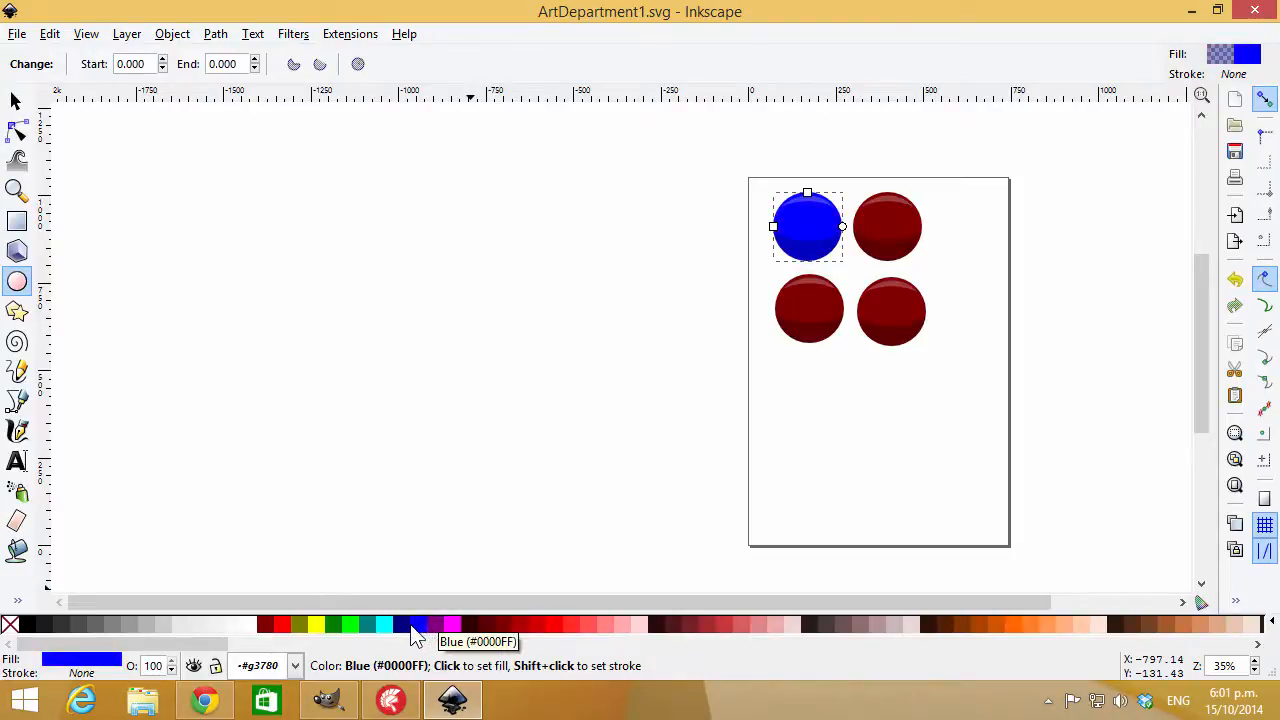
{"action": "left_click", "coordinate": [97, 665]}
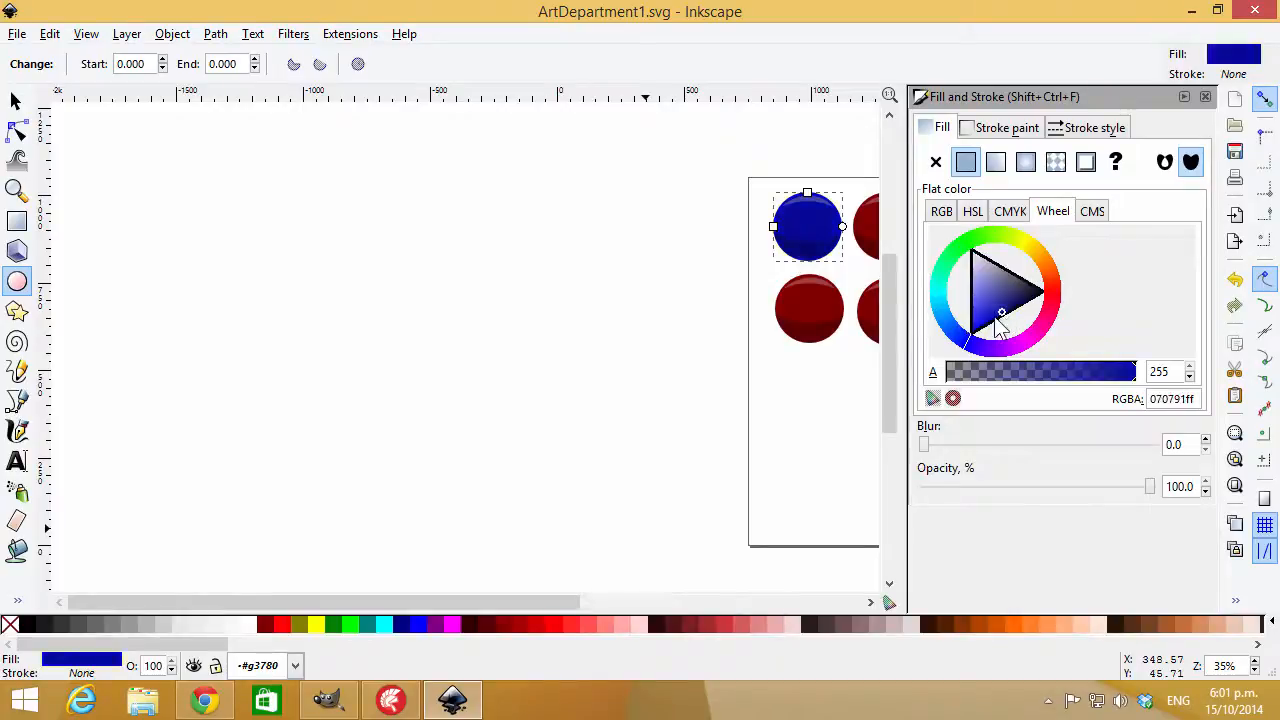
{"action": "left_click_drag", "start_coordinate": [997, 319], "coordinate": [986, 321]}
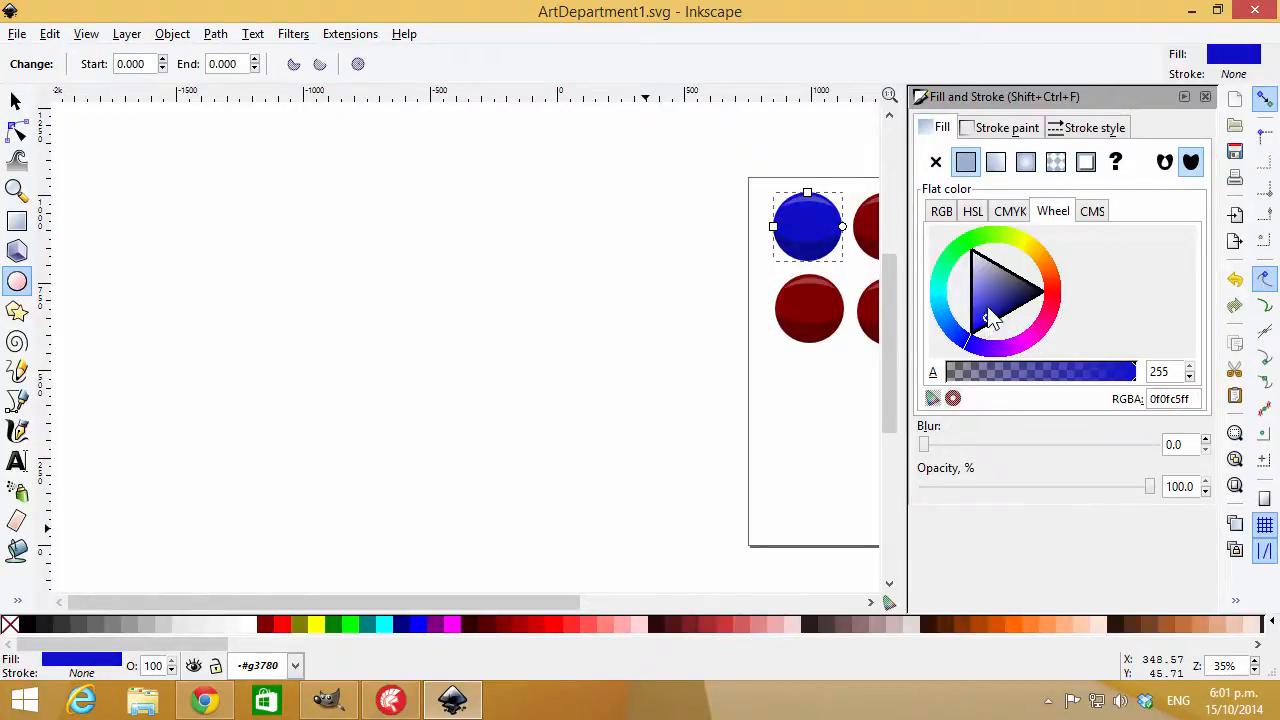
{"action": "left_click", "coordinate": [1184, 96]}
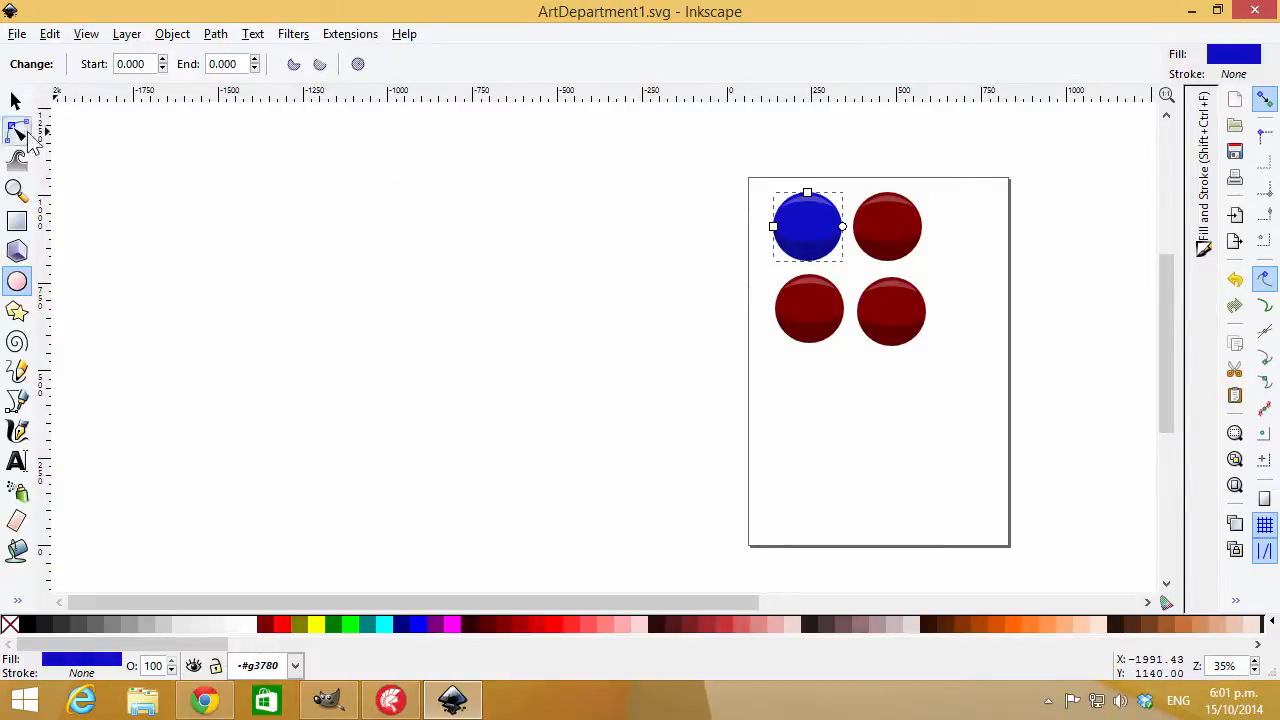
Add the text "i" on the blue button and set its font size to 144.
{"action": "left_click", "coordinate": [16, 462]}
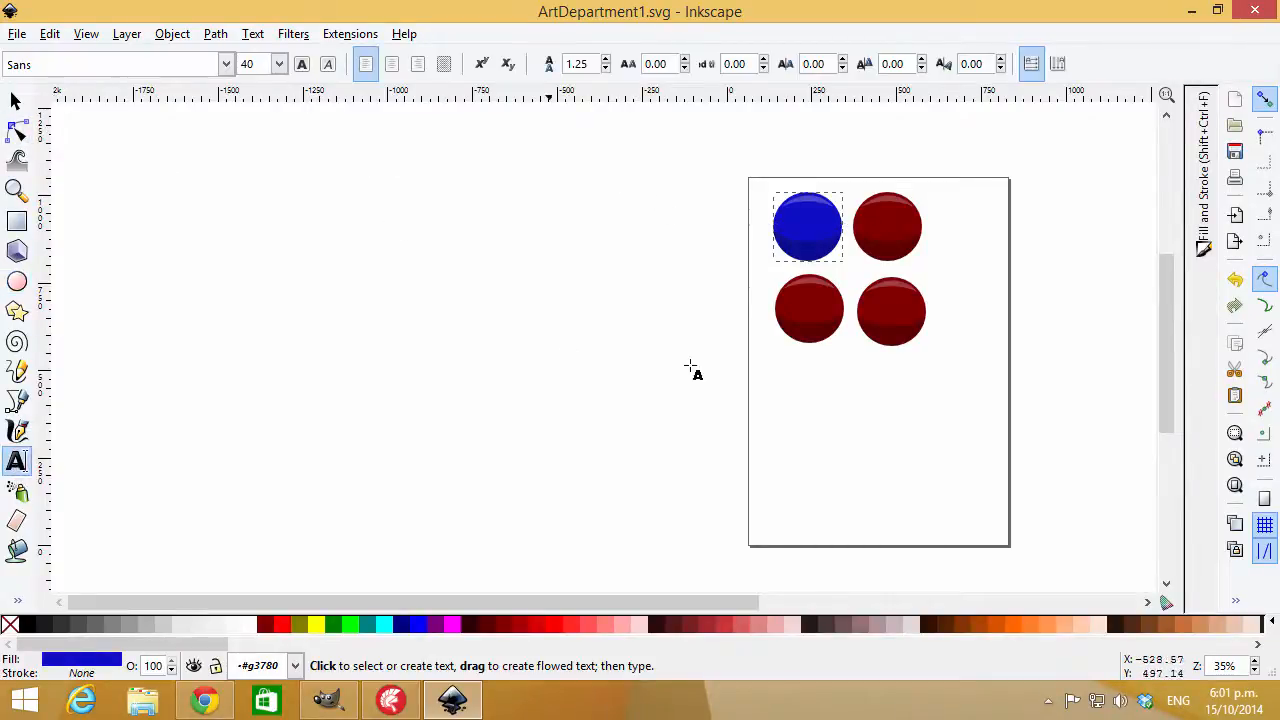
{"action": "left_click", "coordinate": [814, 223]}
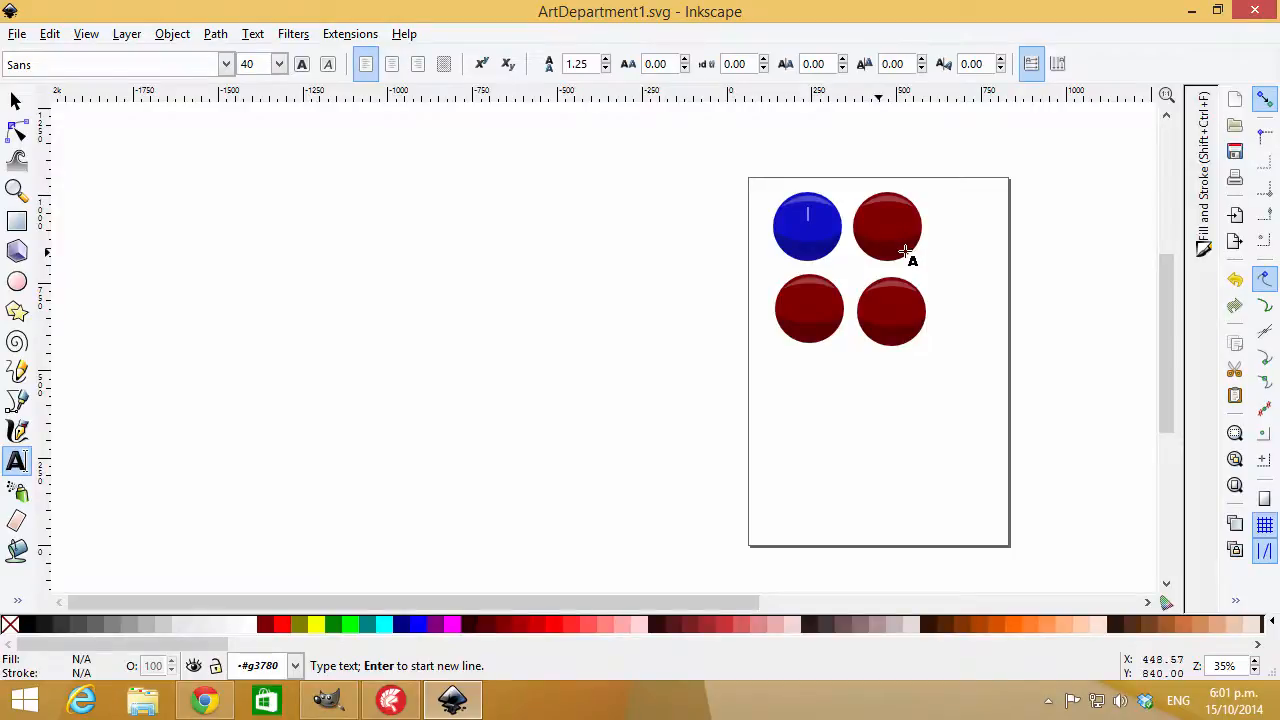
{"action": "type", "text": "i"}
{"action": "left_click", "coordinate": [16, 102]}
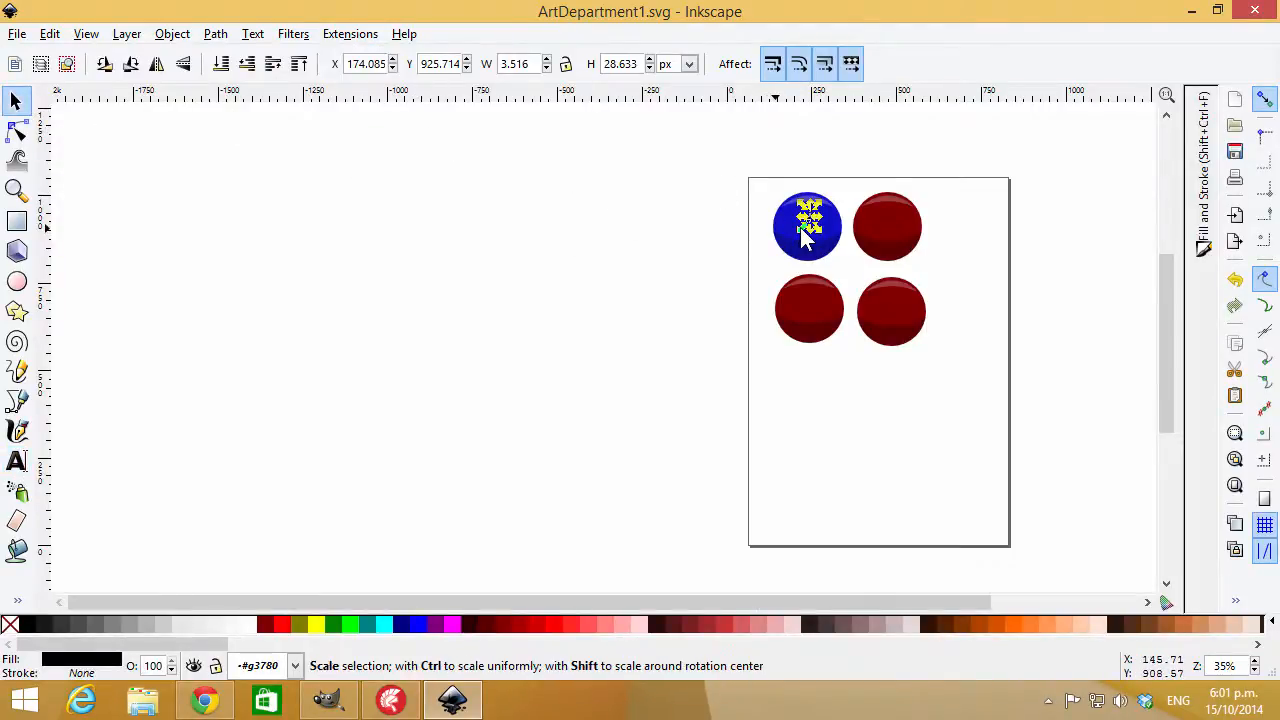
{"action": "left_click", "coordinate": [16, 461]}
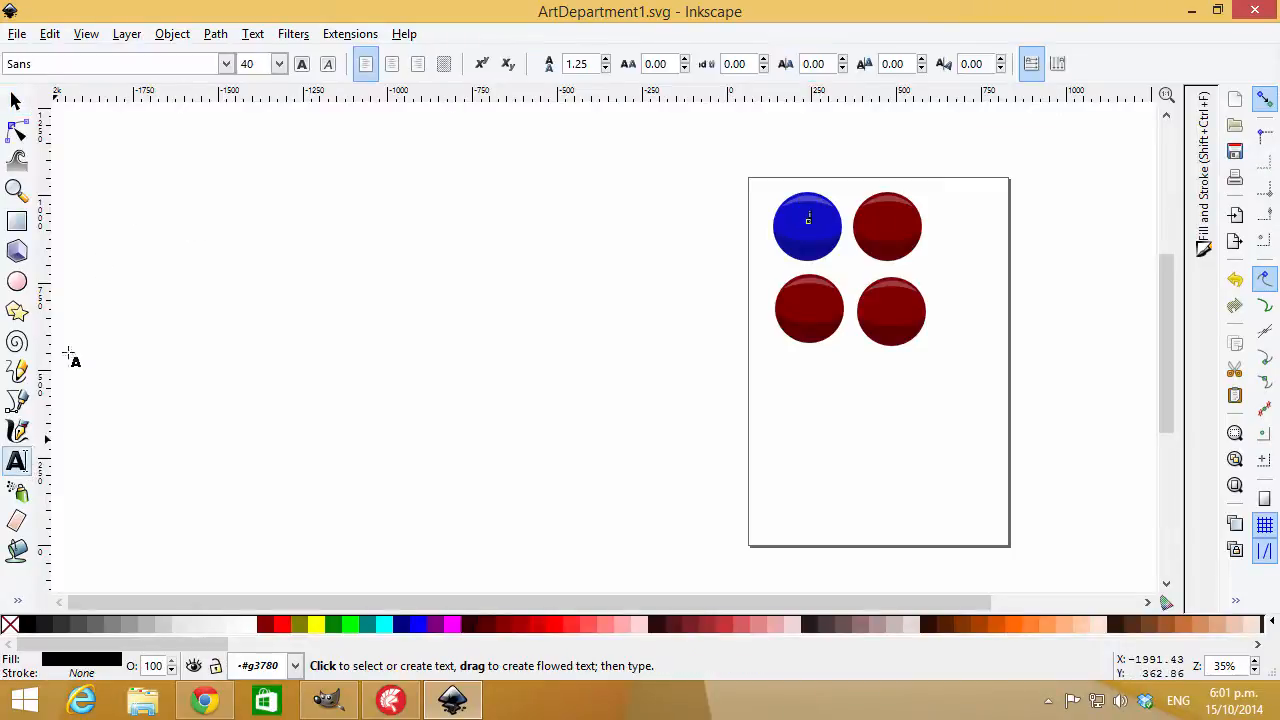
{"action": "left_click", "coordinate": [279, 63]}
{"action": "left_click", "coordinate": [255, 590]}
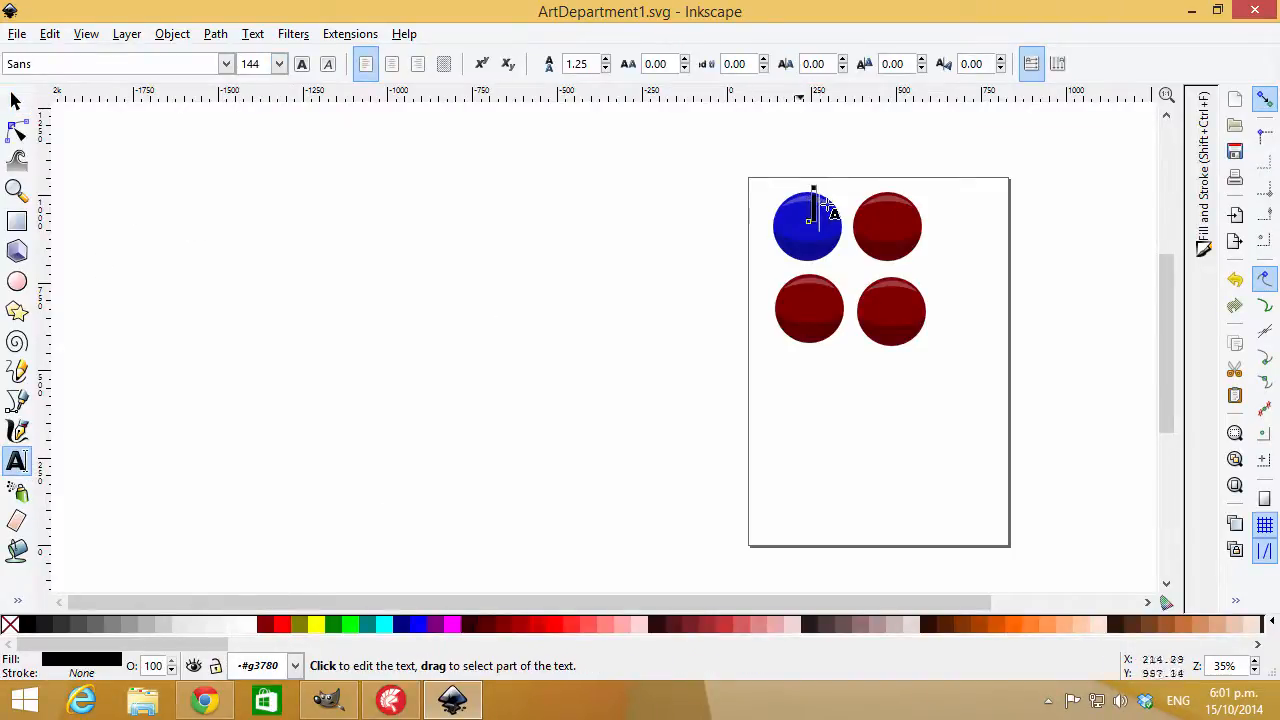
Try Cordia New for the letter "i", then set its font to Courier New in bold.
{"action": "left_click", "coordinate": [226, 64]}
{"action": "left_click_drag", "start_coordinate": [227, 530], "coordinate": [224, 193]}
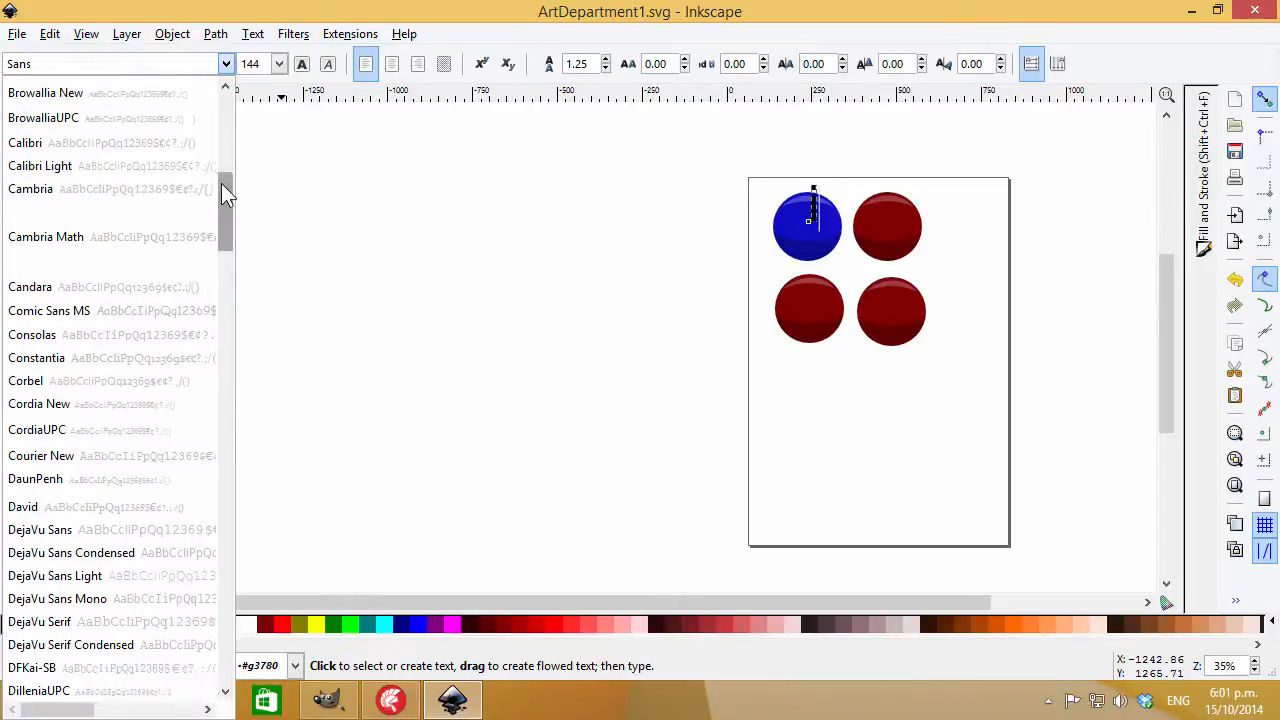
{"action": "left_click", "coordinate": [120, 404]}
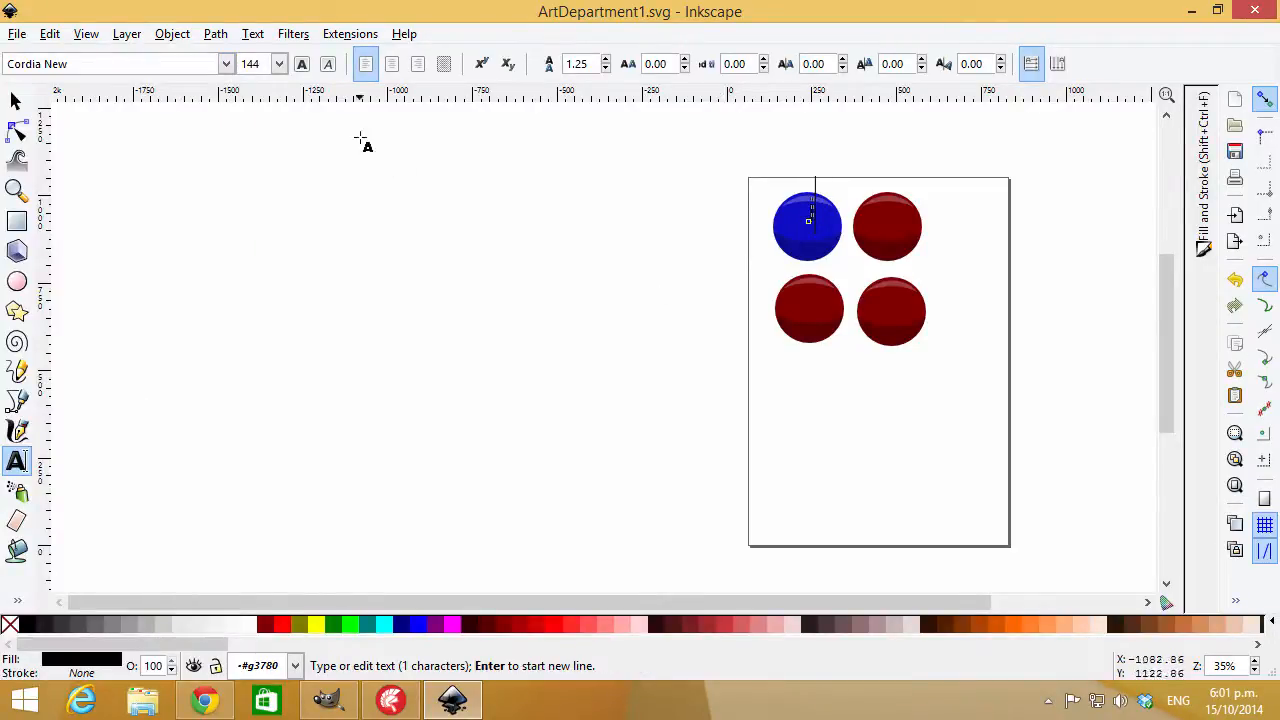
{"action": "left_click", "coordinate": [226, 64]}
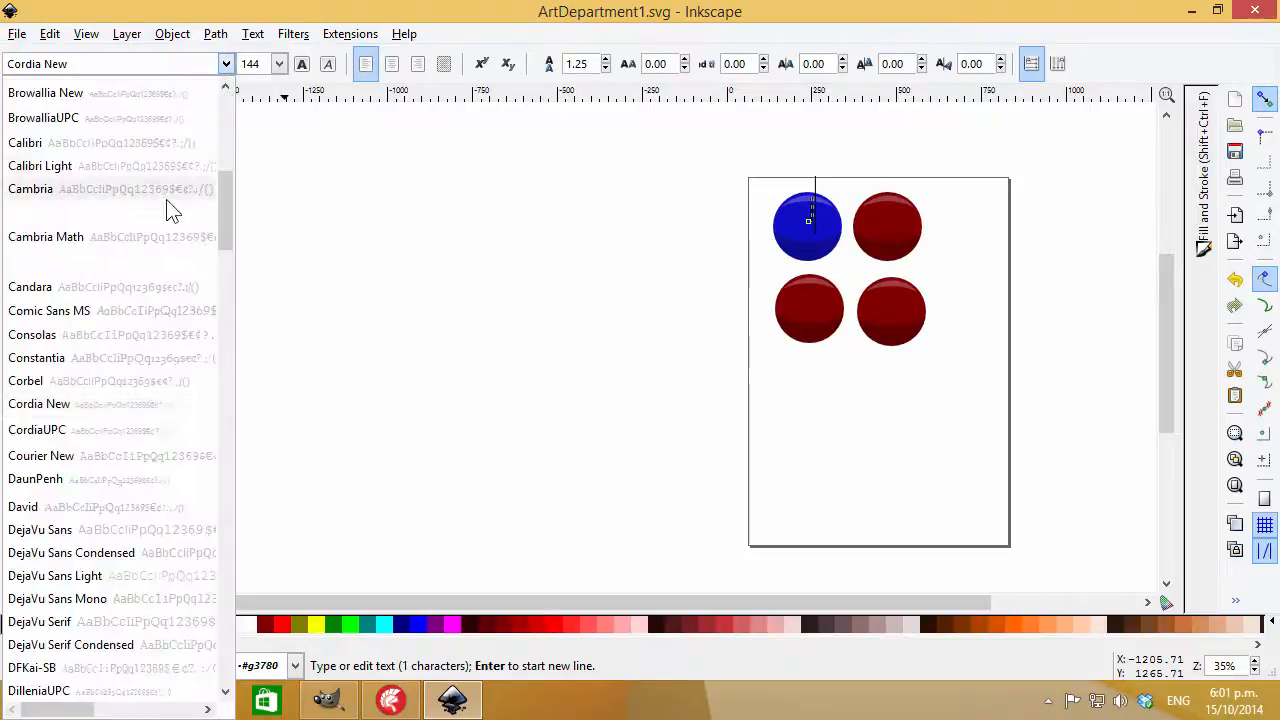
{"action": "left_click", "coordinate": [127, 455]}
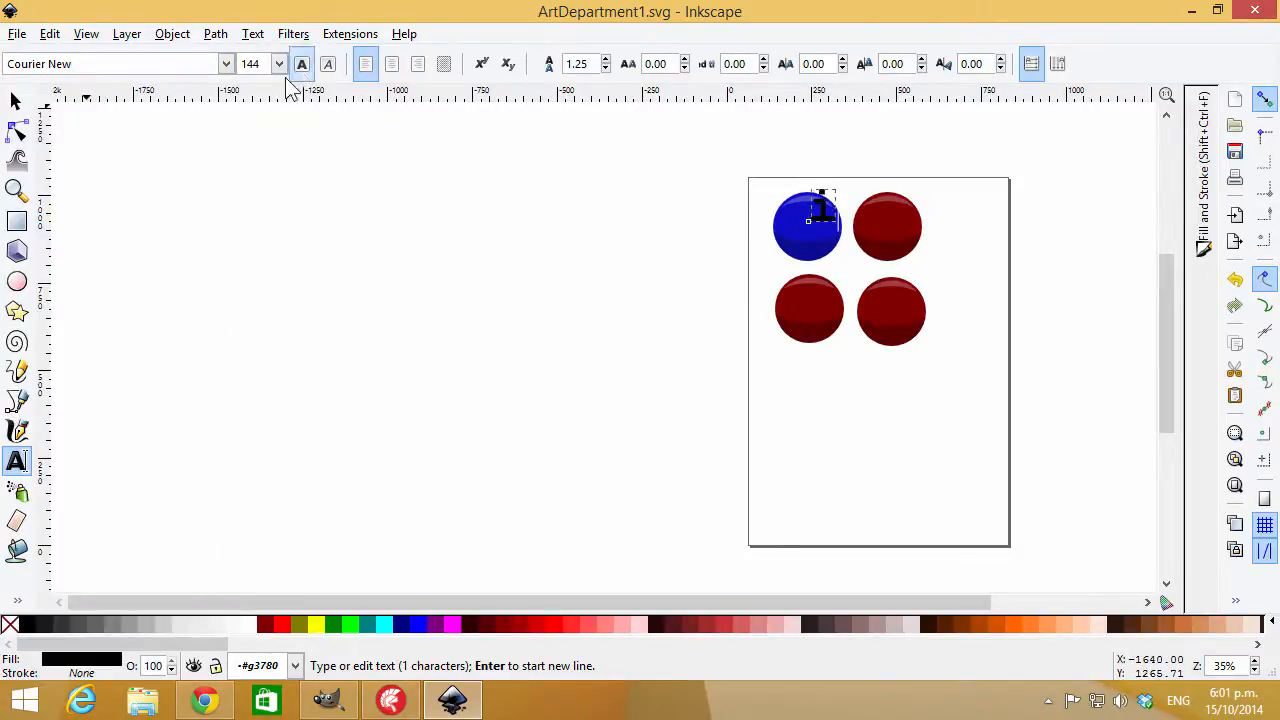
Move the letter "i" inside the blue circle and enlarge it to about 117 by 134 px.
{"action": "left_click", "coordinate": [16, 101]}
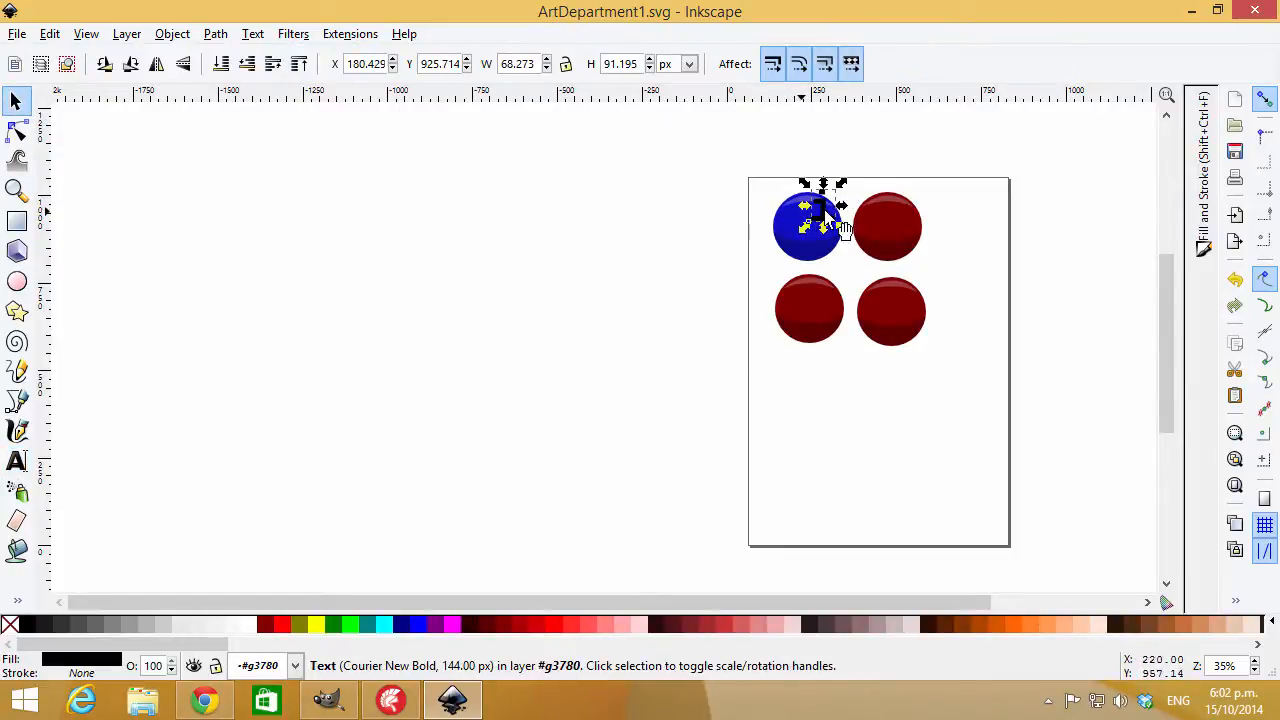
{"action": "left_click_drag", "start_coordinate": [828, 214], "coordinate": [815, 258]}
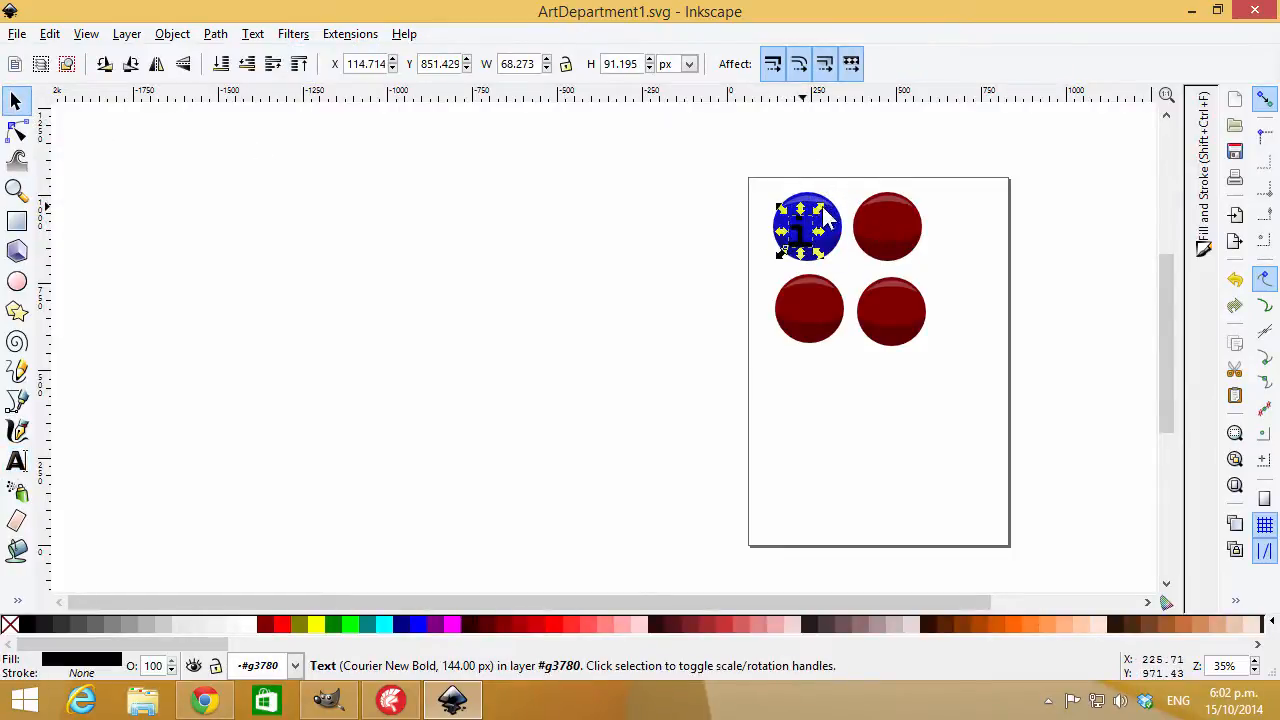
{"action": "left_click_drag", "start_coordinate": [815, 212], "coordinate": [836, 201]}
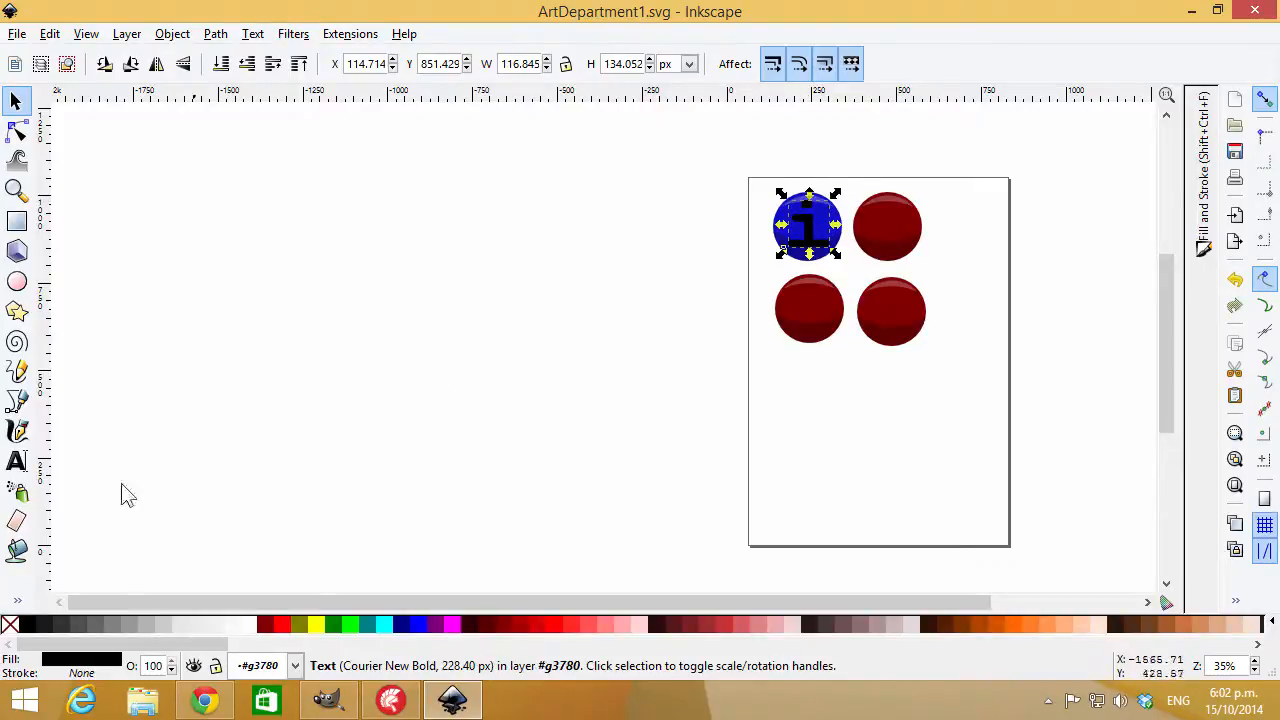
Fill the letter "i" with white and centre it on the blue button at about X 120.4 px, Y 860 px.
{"action": "left_click", "coordinate": [240, 625]}
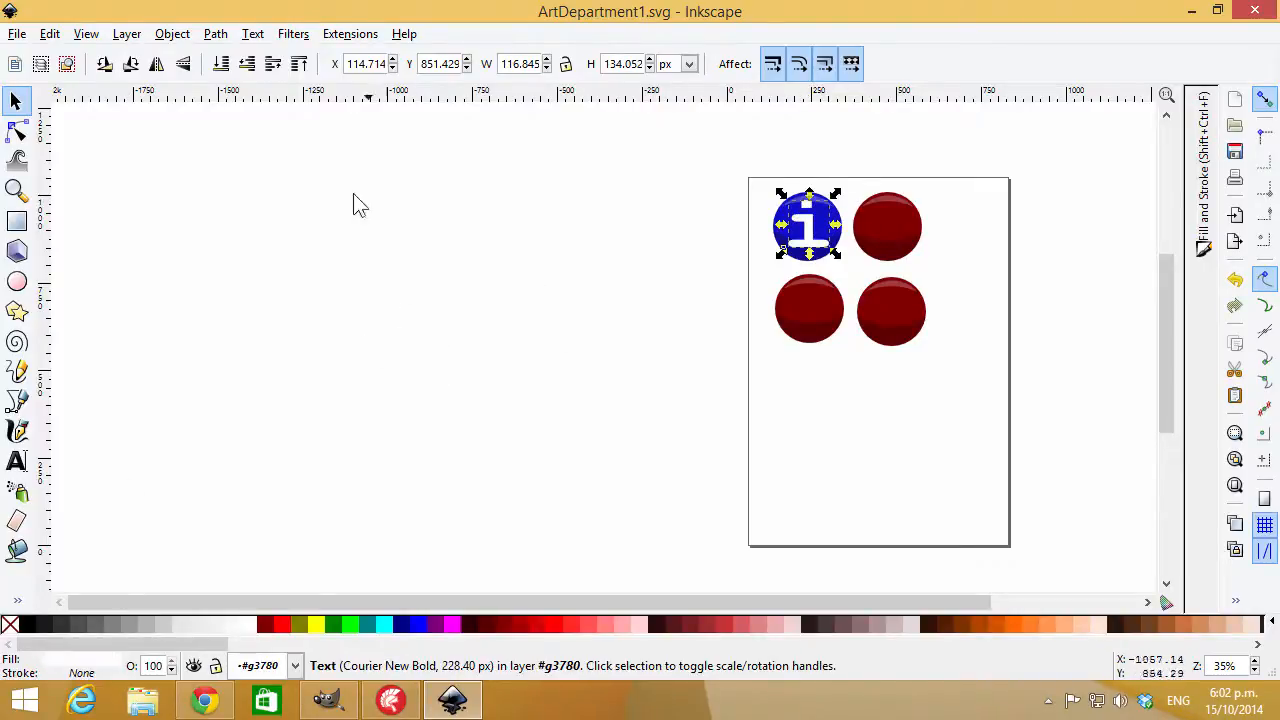
{"action": "left_click", "coordinate": [480, 245]}
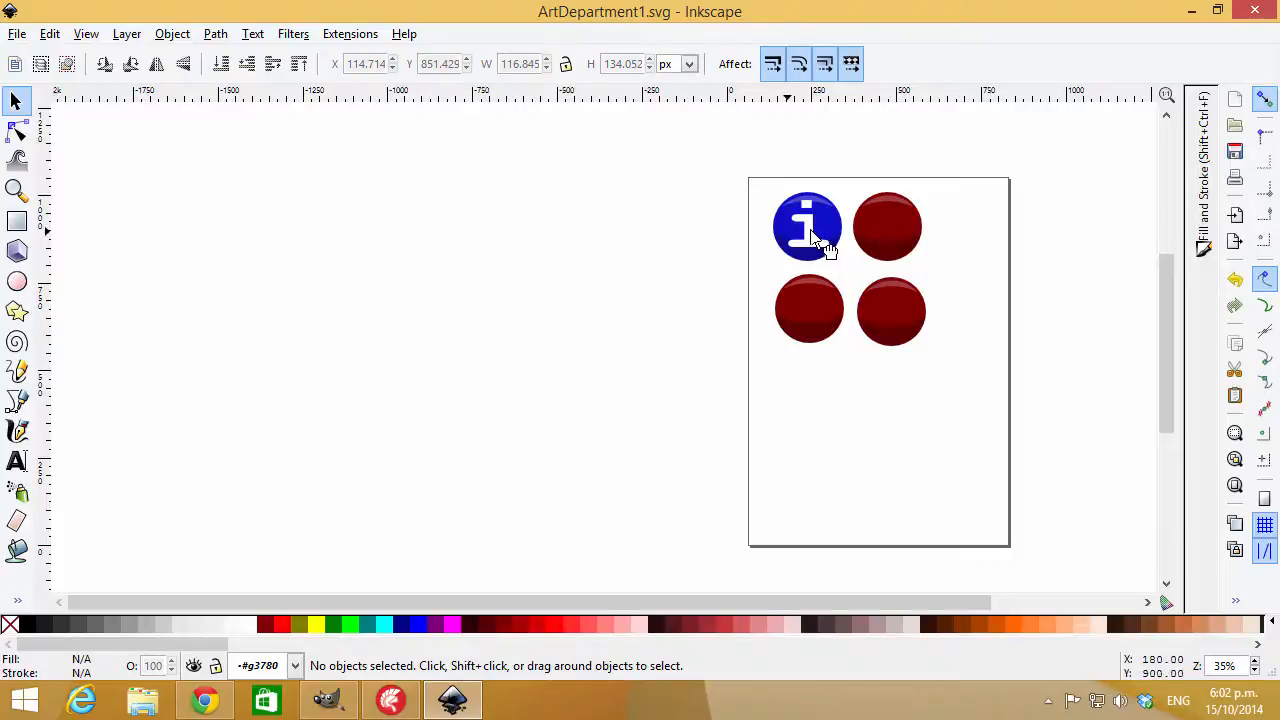
{"action": "left_click", "coordinate": [813, 237]}
{"action": "left_click_drag", "start_coordinate": [813, 236], "coordinate": [815, 230]}
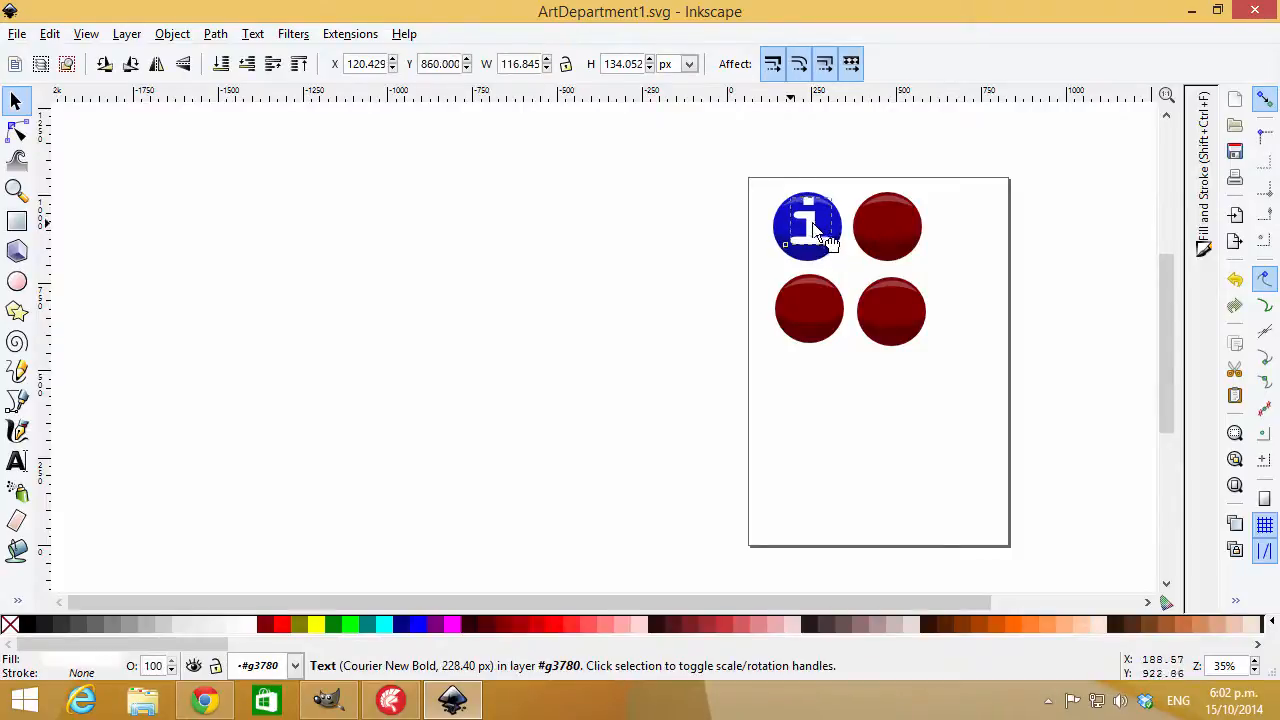
{"action": "left_click", "coordinate": [1026, 171]}
Recolour the base circle of the upper-right red button with the dark blue fill 1a1a9fff.
{"action": "left_click", "coordinate": [893, 231]}
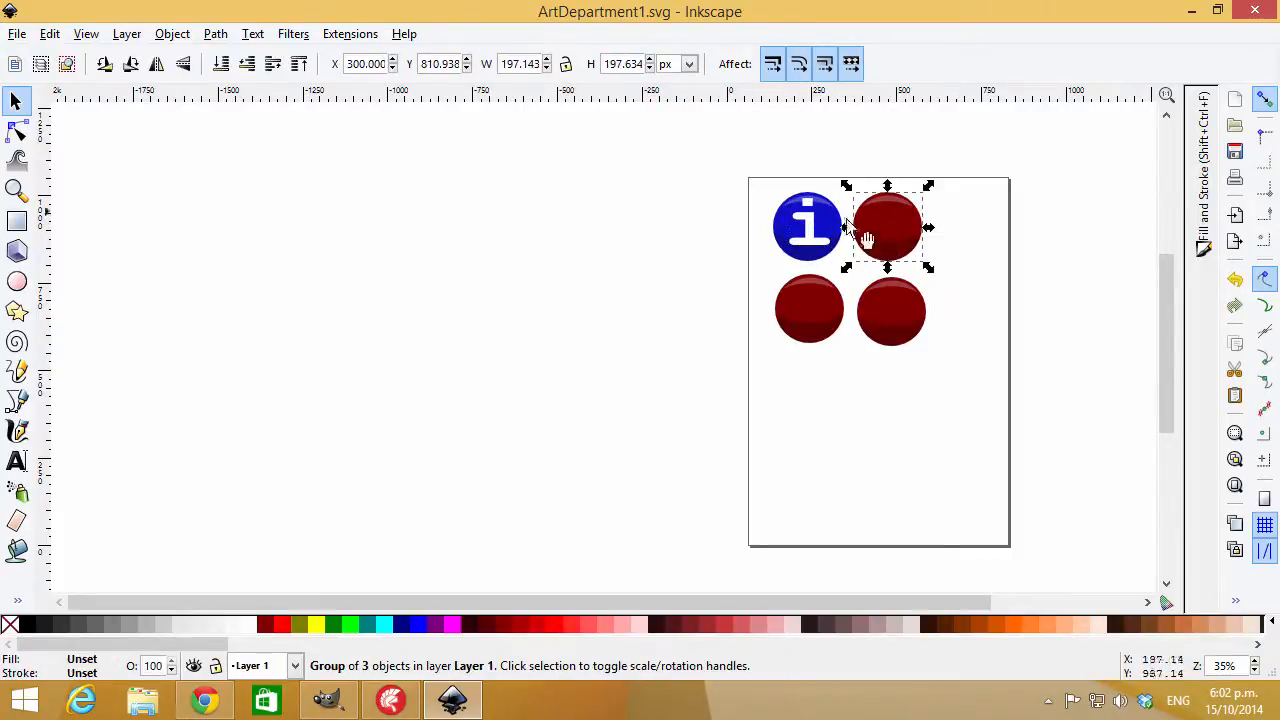
{"action": "double_click", "coordinate": [890, 220]}
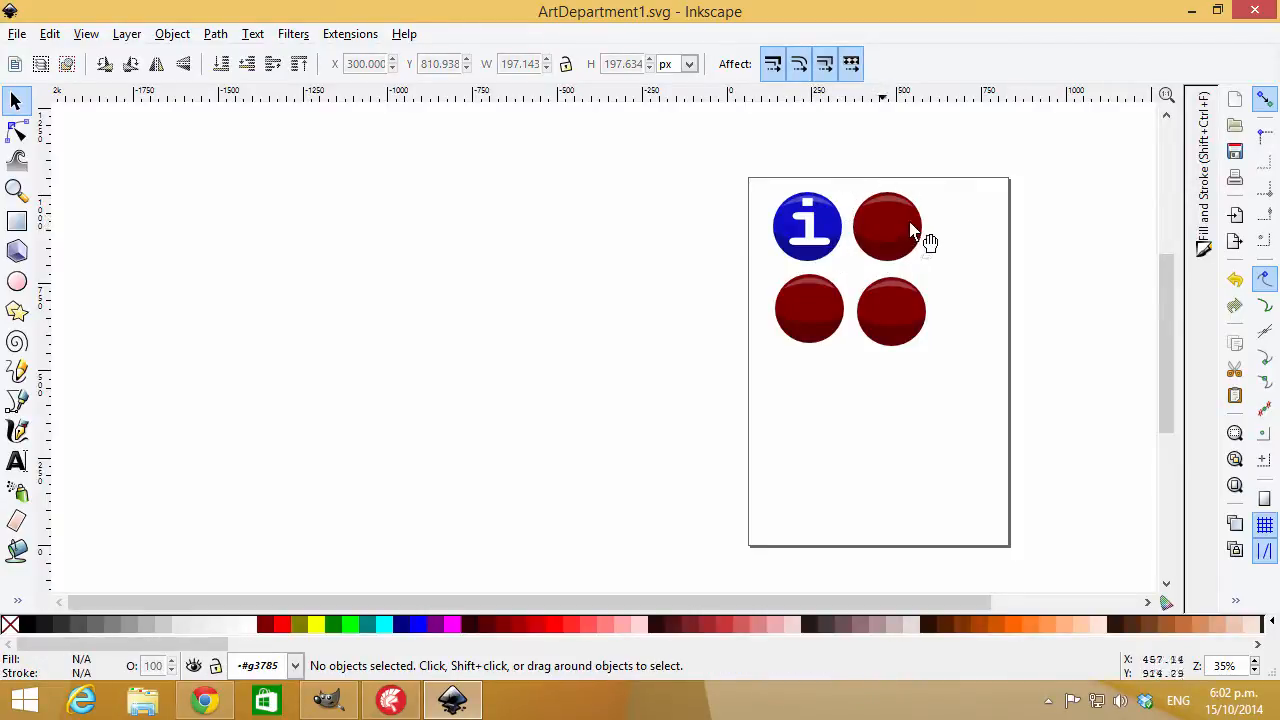
{"action": "double_click", "coordinate": [903, 231]}
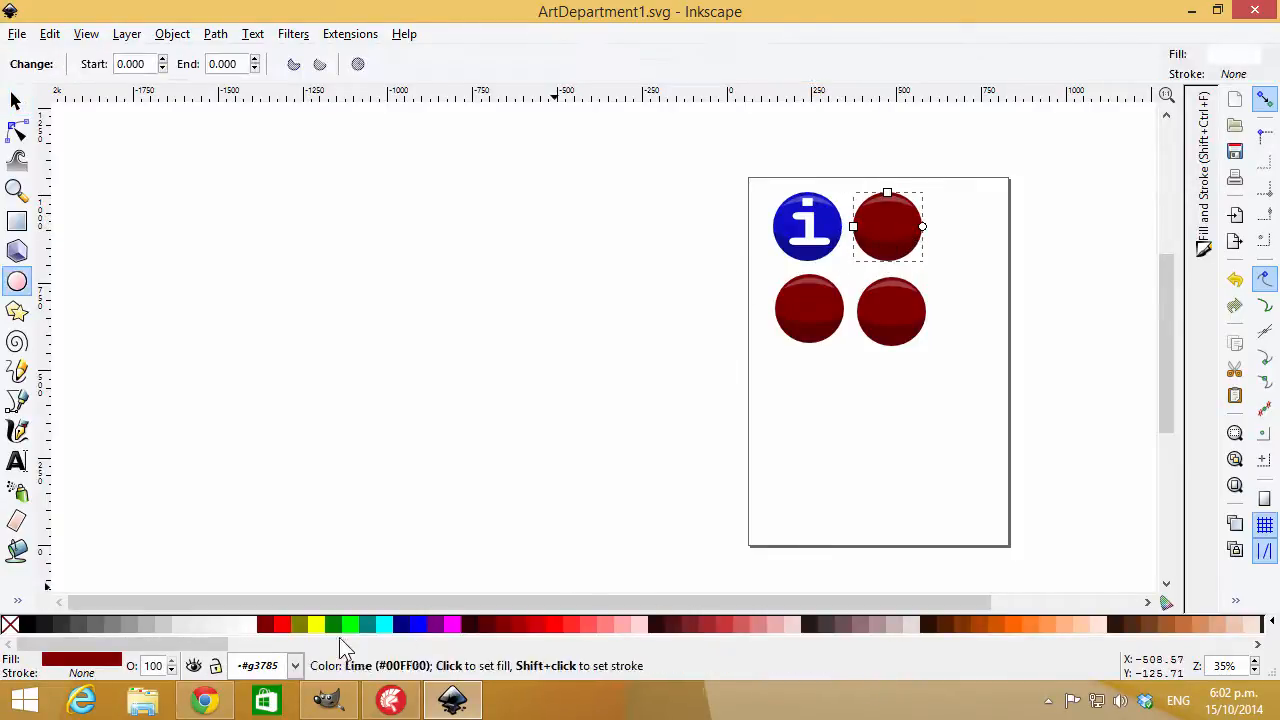
{"action": "left_click", "coordinate": [406, 625]}
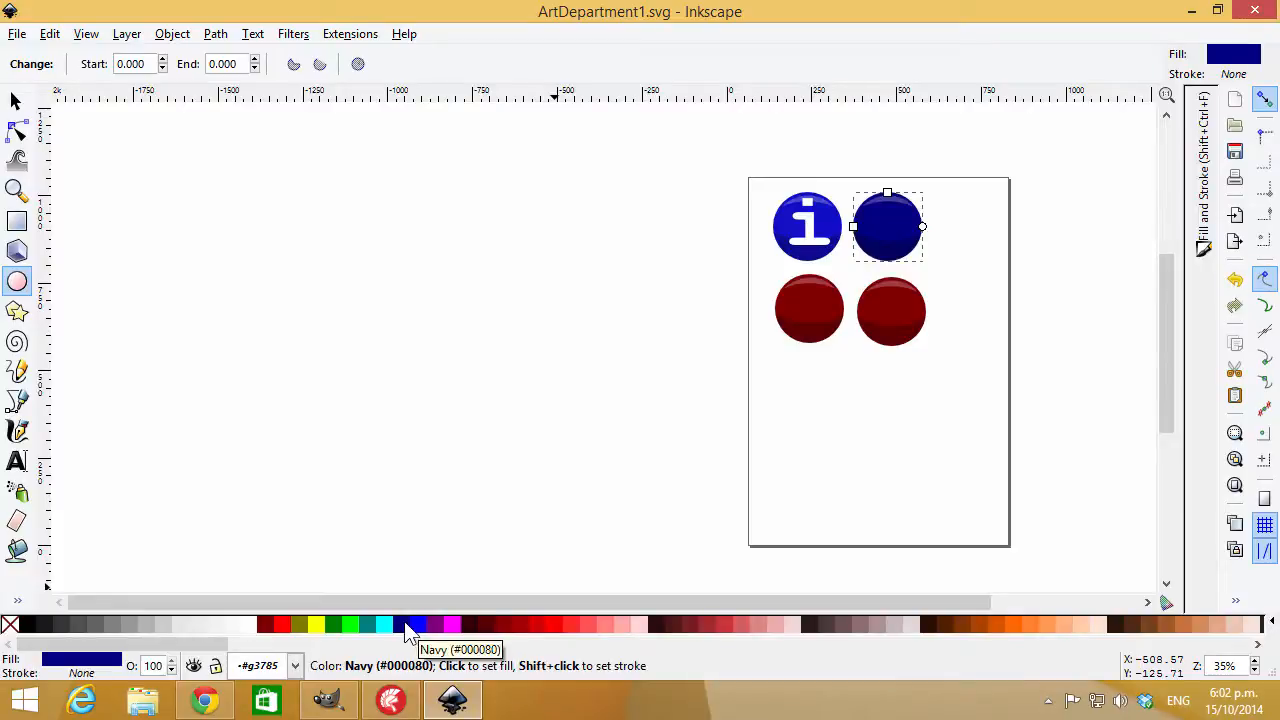
{"action": "left_click", "coordinate": [100, 660]}
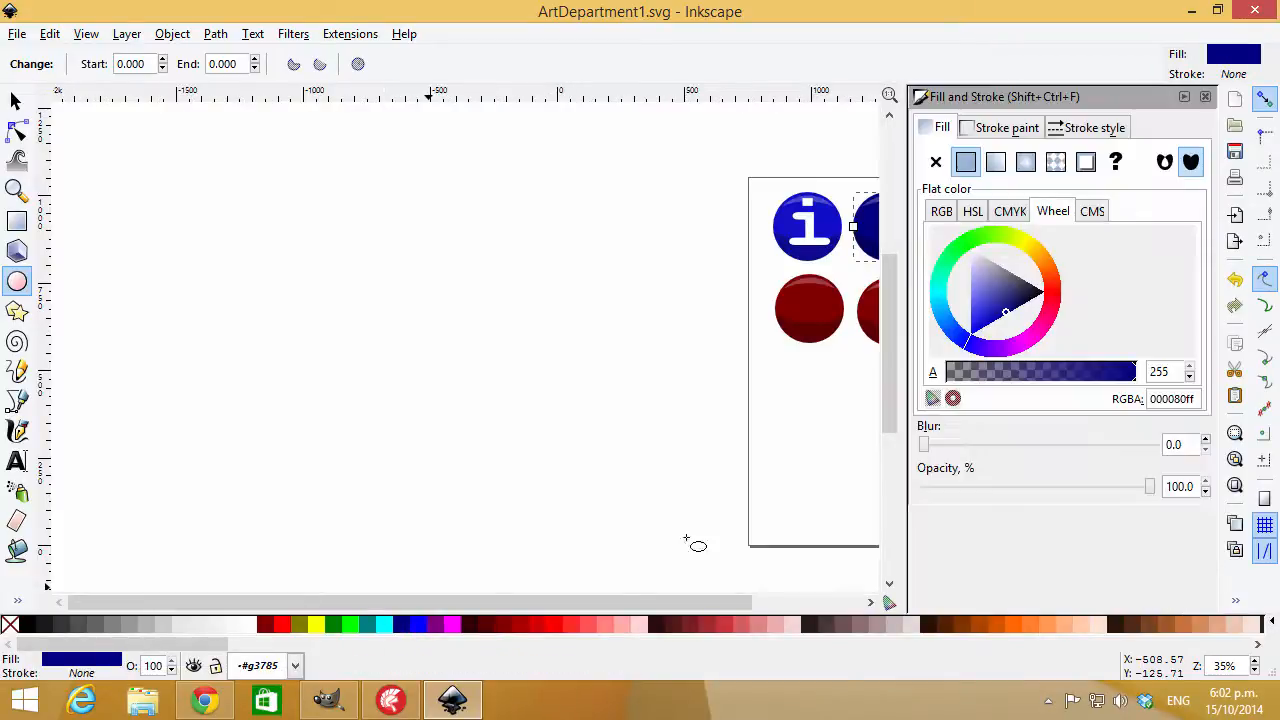
{"action": "left_click", "coordinate": [1005, 314]}
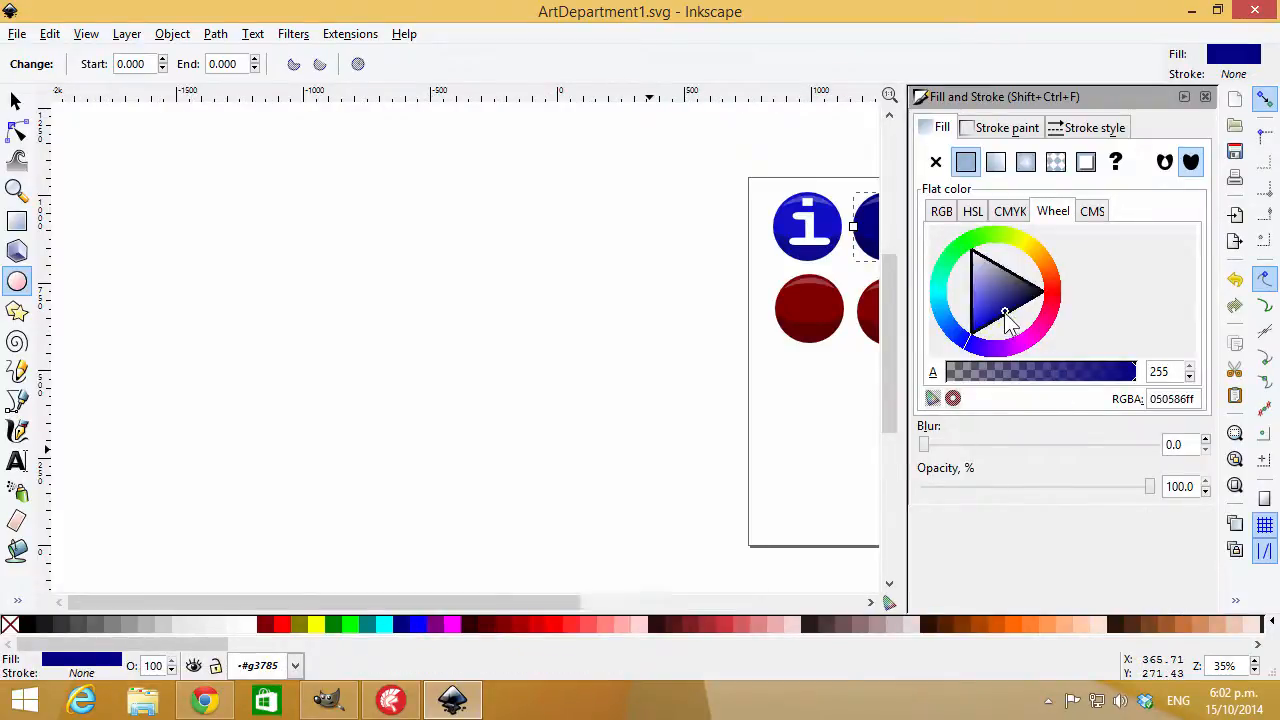
{"action": "mouse_move", "coordinate": [996, 326]}
{"action": "left_mouse_down"}
{"action": "mouse_move", "coordinate": [1008, 306]}
{"action": "mouse_move", "coordinate": [1016, 313]}
{"action": "mouse_move", "coordinate": [986, 326]}
{"action": "mouse_move", "coordinate": [1004, 320]}
{"action": "left_mouse_up"}
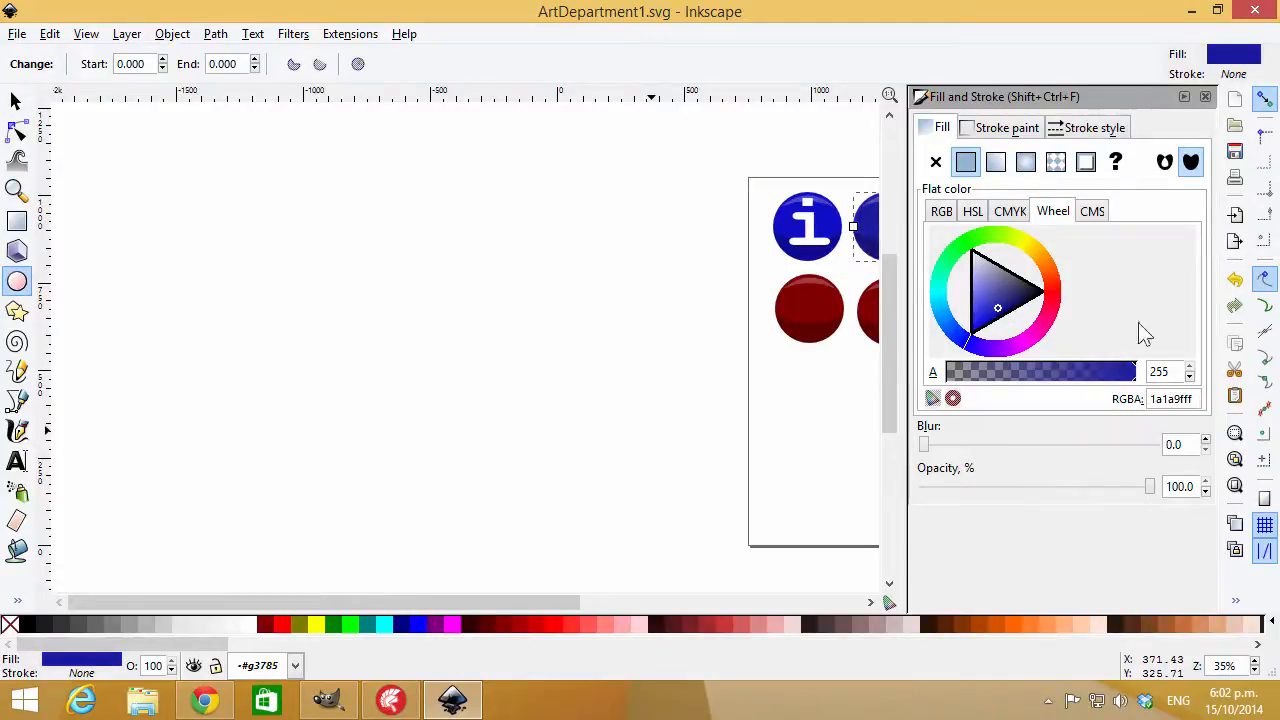
{"action": "left_click", "coordinate": [1184, 96]}
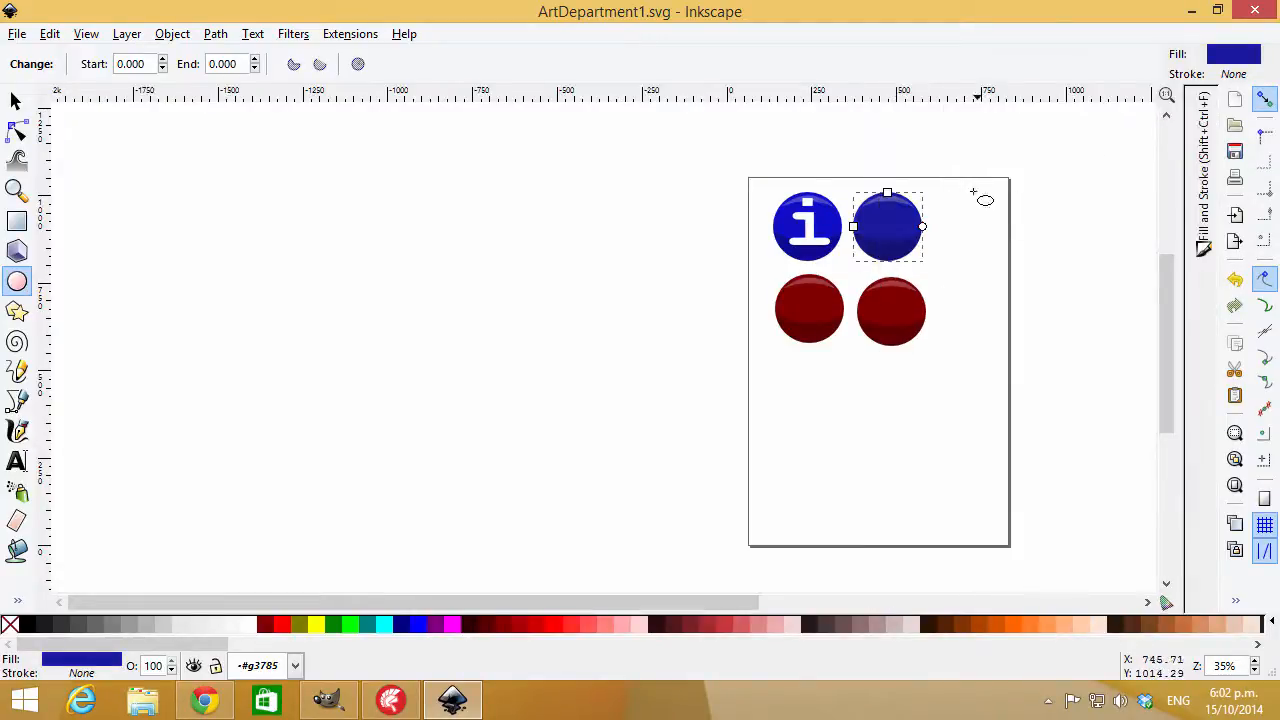
{"action": "left_click", "coordinate": [12, 100]}
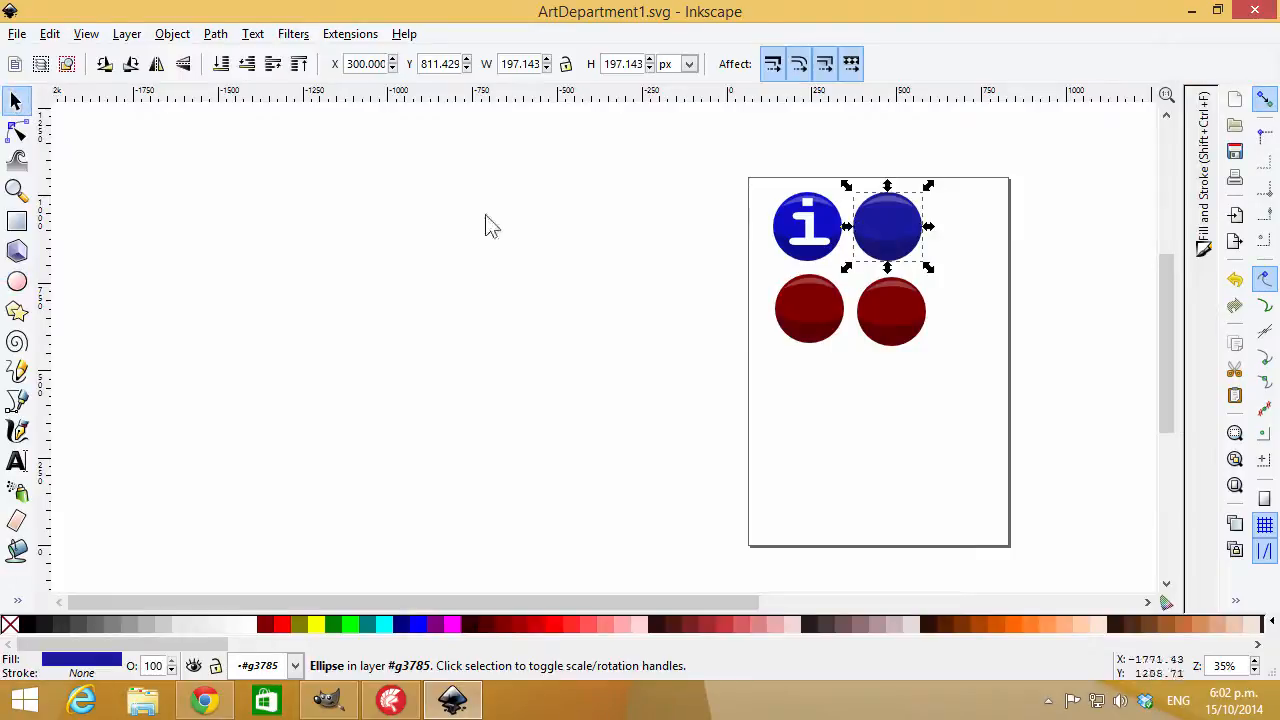
{"action": "left_click", "coordinate": [816, 234]}
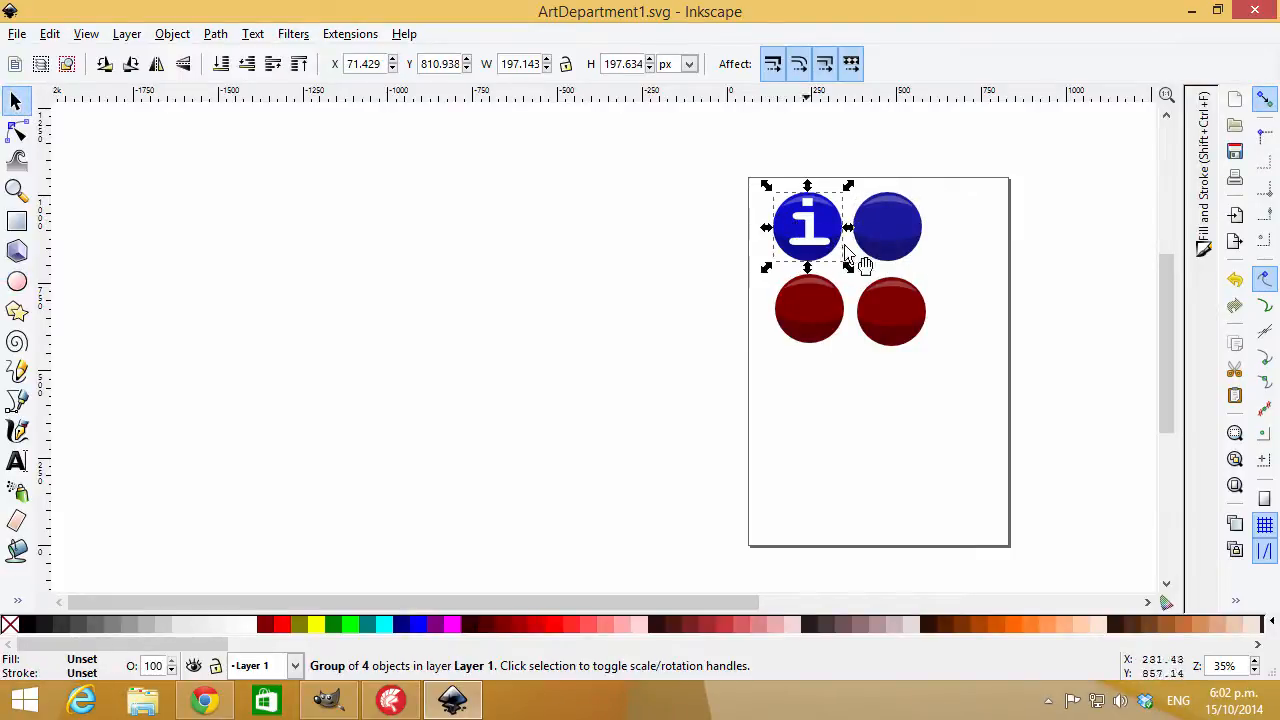
{"action": "left_click", "coordinate": [686, 263]}
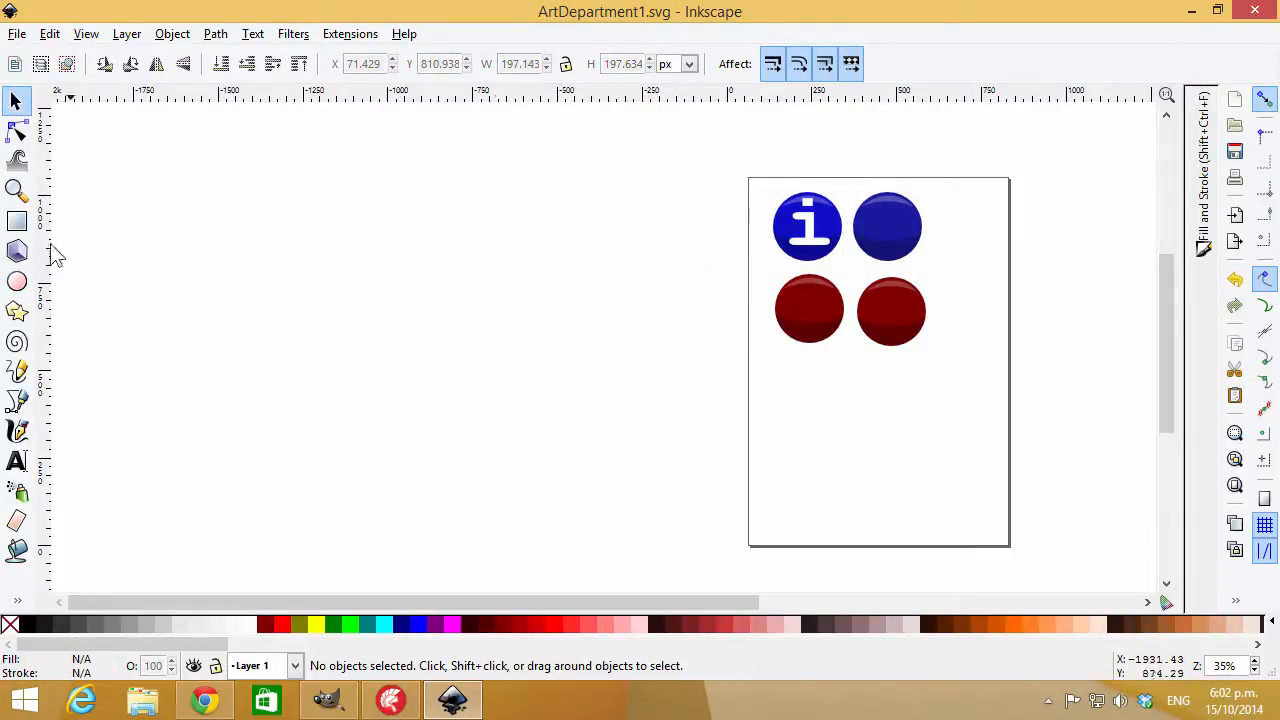
Add the text "?" on the dark blue button in bold Arial with font size 144.
{"action": "left_click", "coordinate": [16, 461]}
{"action": "left_click", "coordinate": [980, 261]}
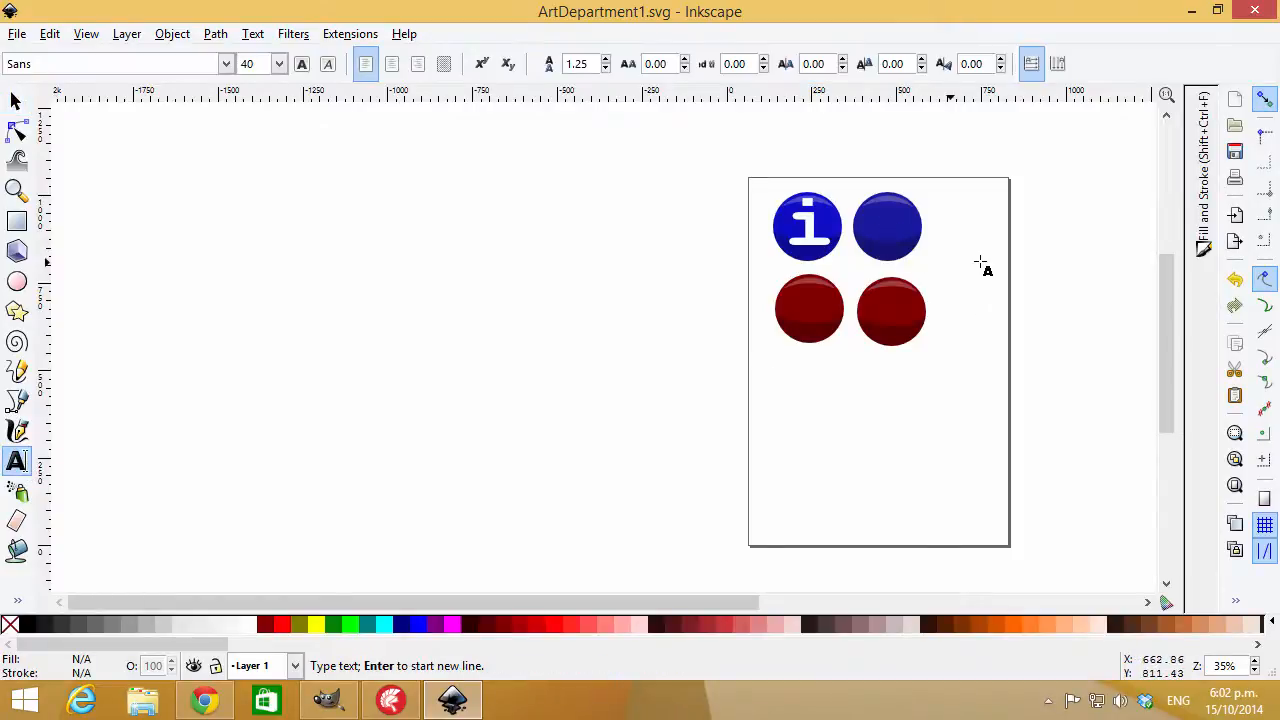
{"action": "type", "text": "?"}
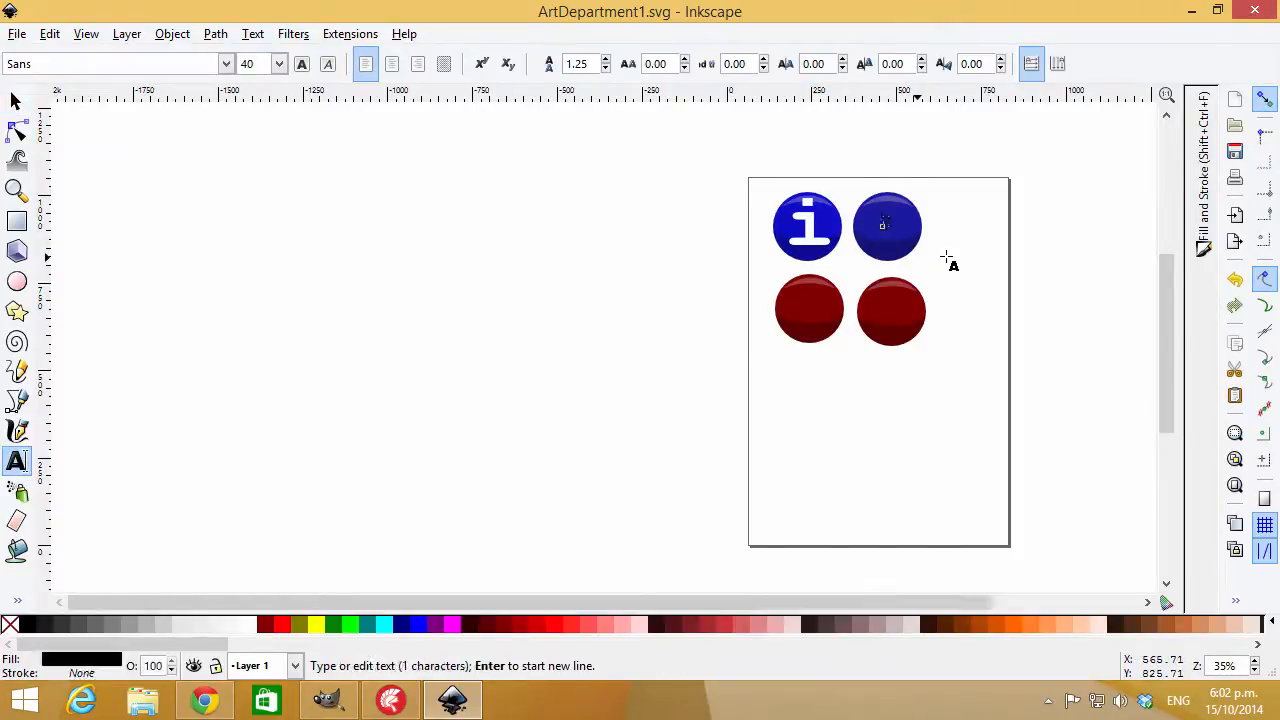
{"action": "left_click", "coordinate": [279, 63]}
{"action": "left_click", "coordinate": [251, 594]}
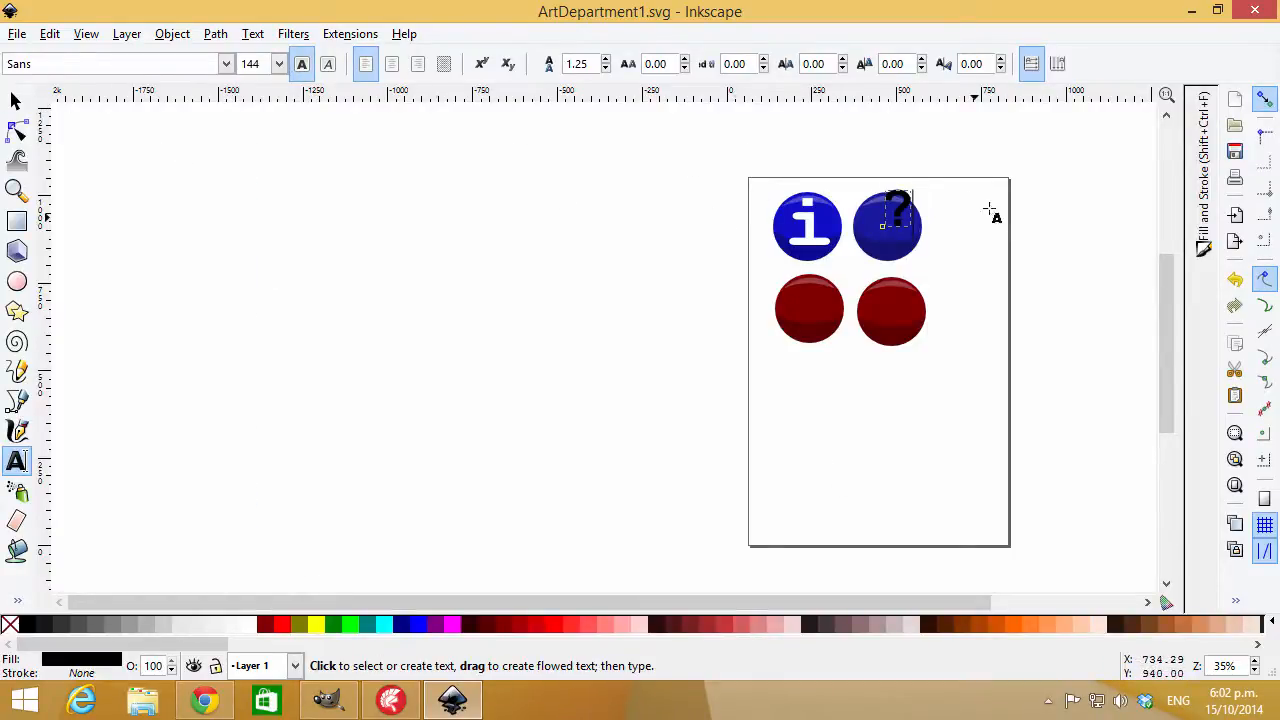
{"action": "left_click", "coordinate": [226, 64]}
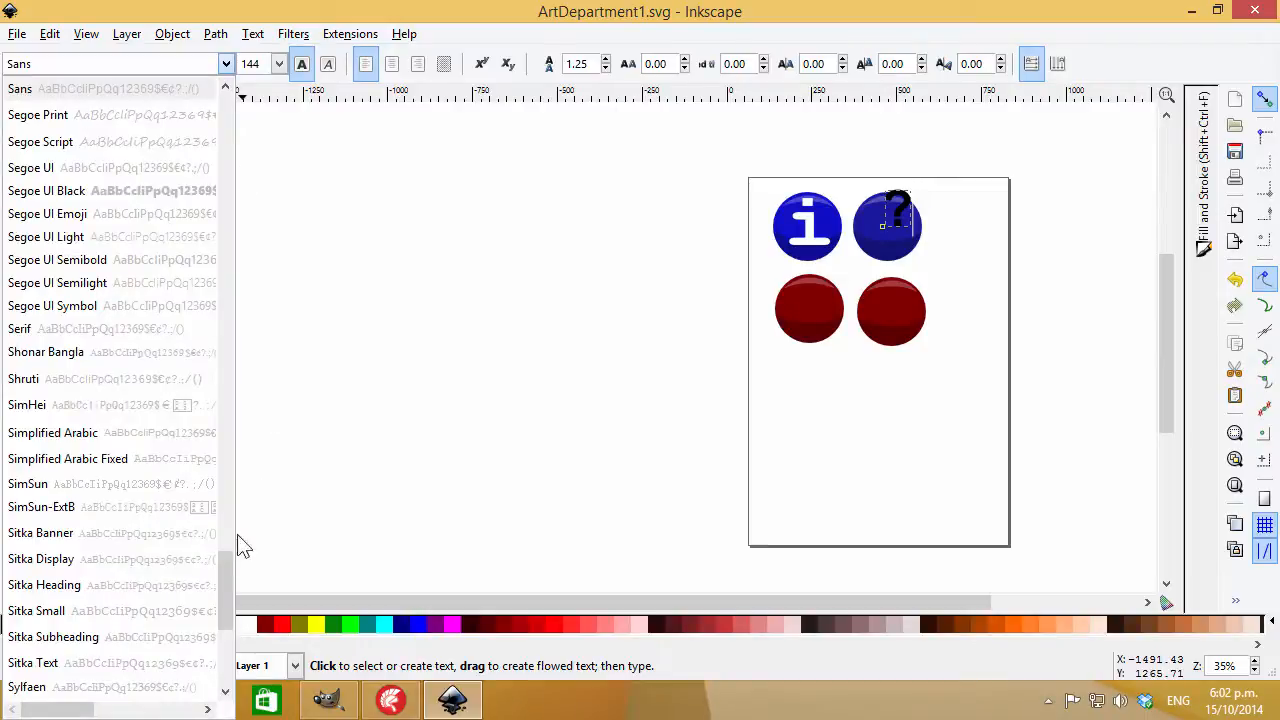
{"action": "left_click_drag", "start_coordinate": [229, 590], "coordinate": [228, 195]}
{"action": "left_click", "coordinate": [165, 275]}
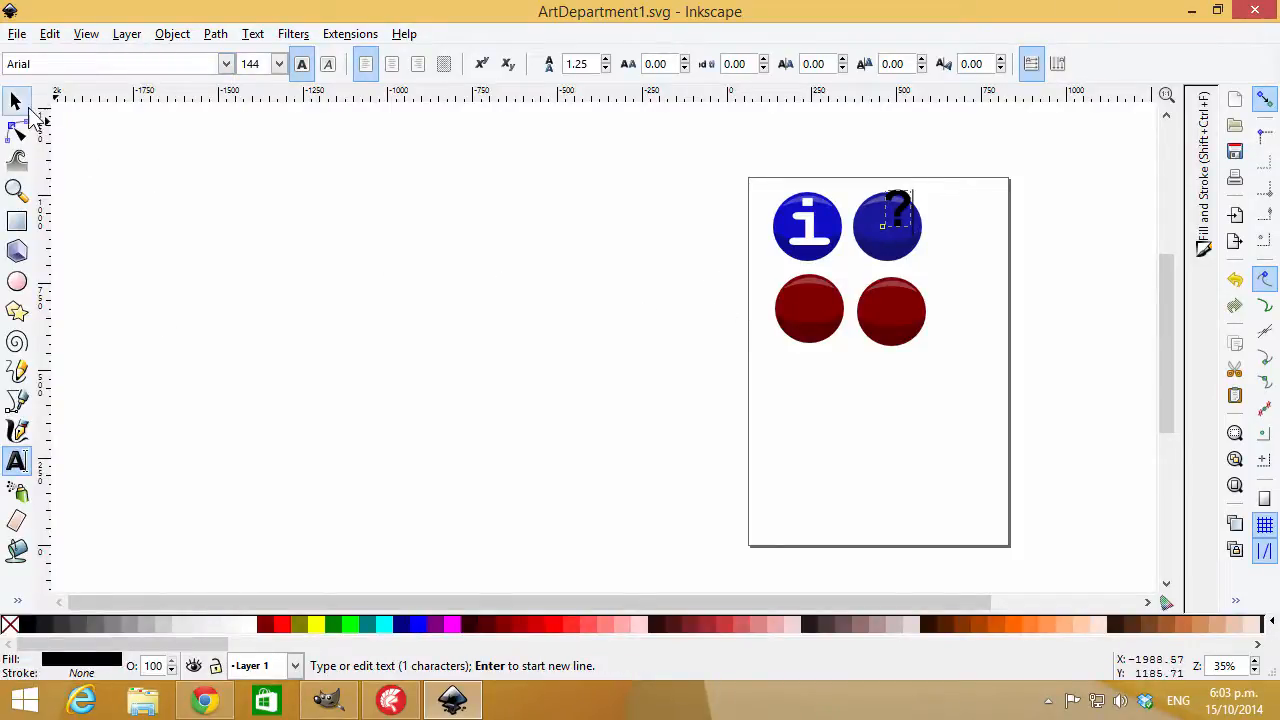
Fill the "?" with white, enlarge it to about 114 by 158 px and centre it on the dark blue button.
{"action": "left_click", "coordinate": [16, 101]}
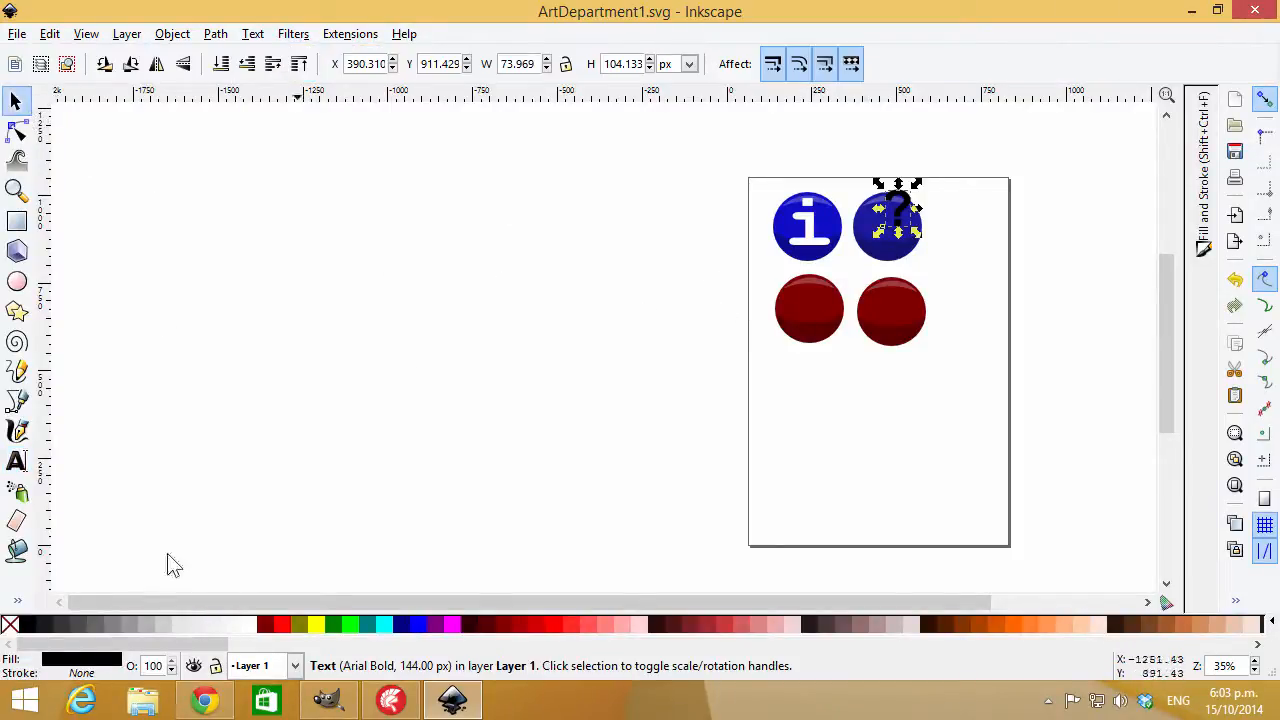
{"action": "left_click", "coordinate": [252, 624]}
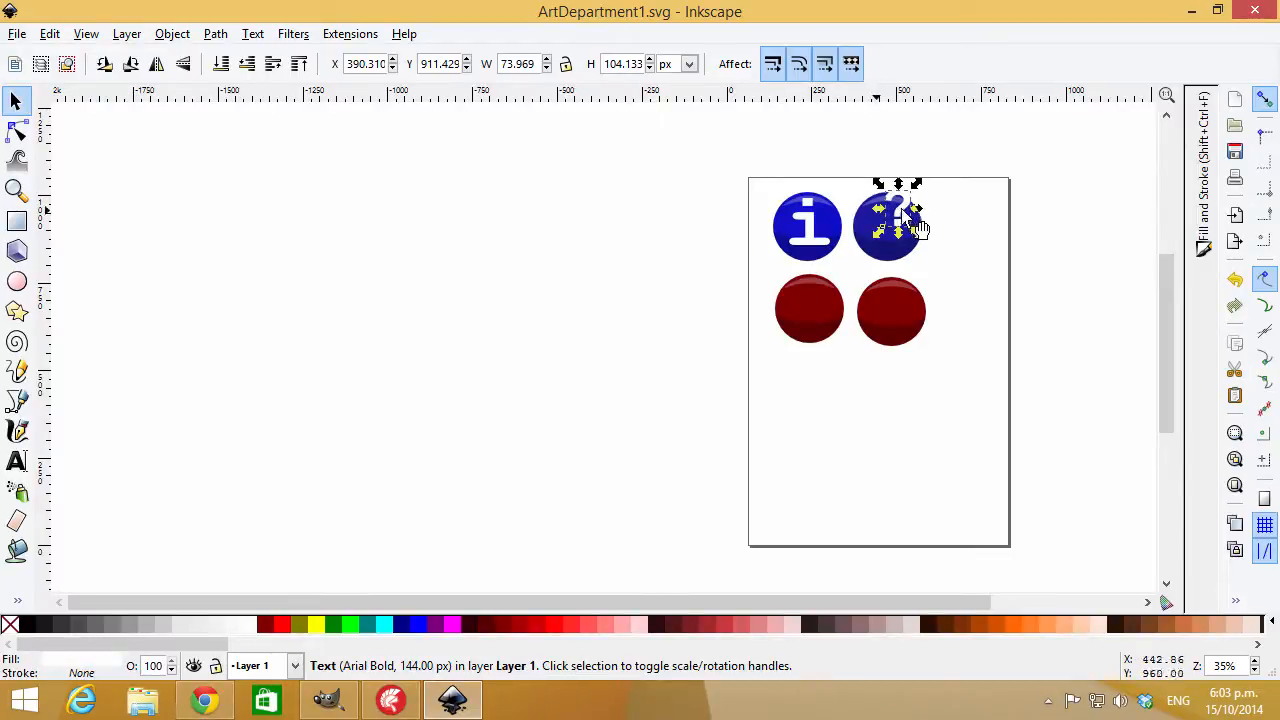
{"action": "mouse_move", "coordinate": [919, 229]}
{"action": "left_mouse_down"}
{"action": "mouse_move", "coordinate": [861, 271]}
{"action": "mouse_move", "coordinate": [917, 243]}
{"action": "left_mouse_up"}
{"action": "left_click", "coordinate": [995, 221]}
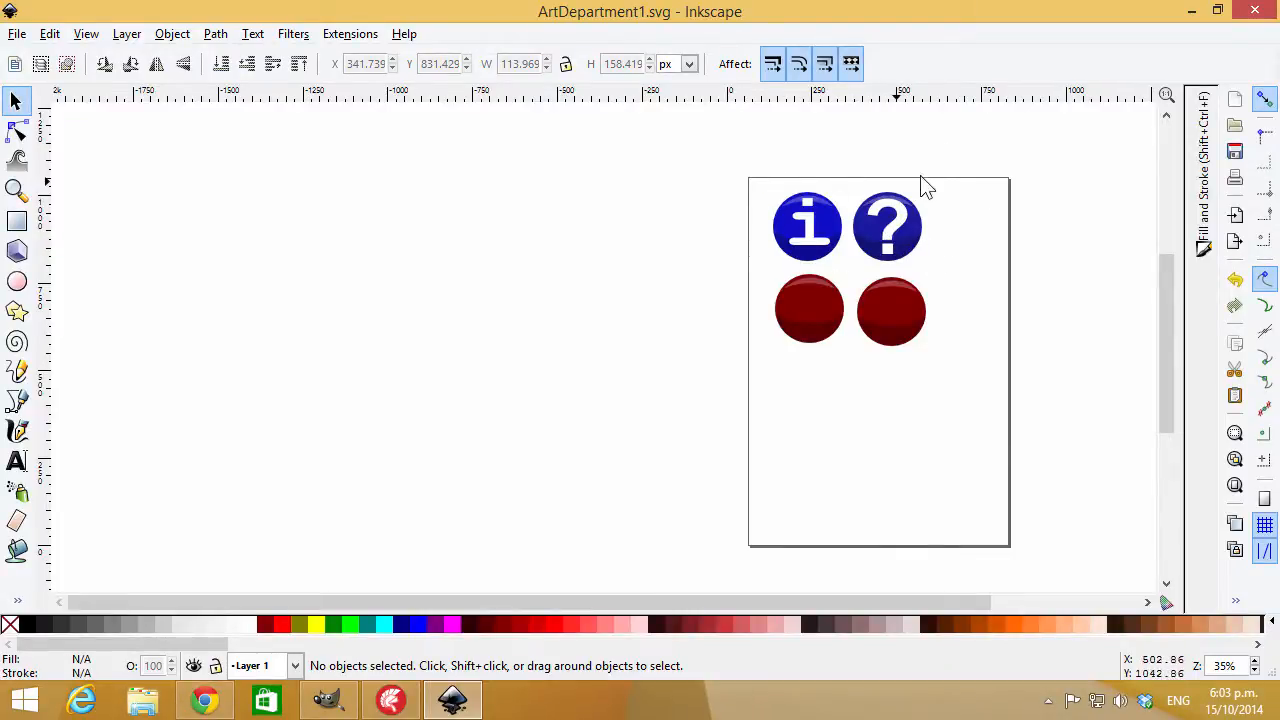
Check the buttons on the Useless App form in Delphi XE7, and return to Inkscape to save ArtDepartment1.svg.
{"action": "key", "text": "alt+Tab"}
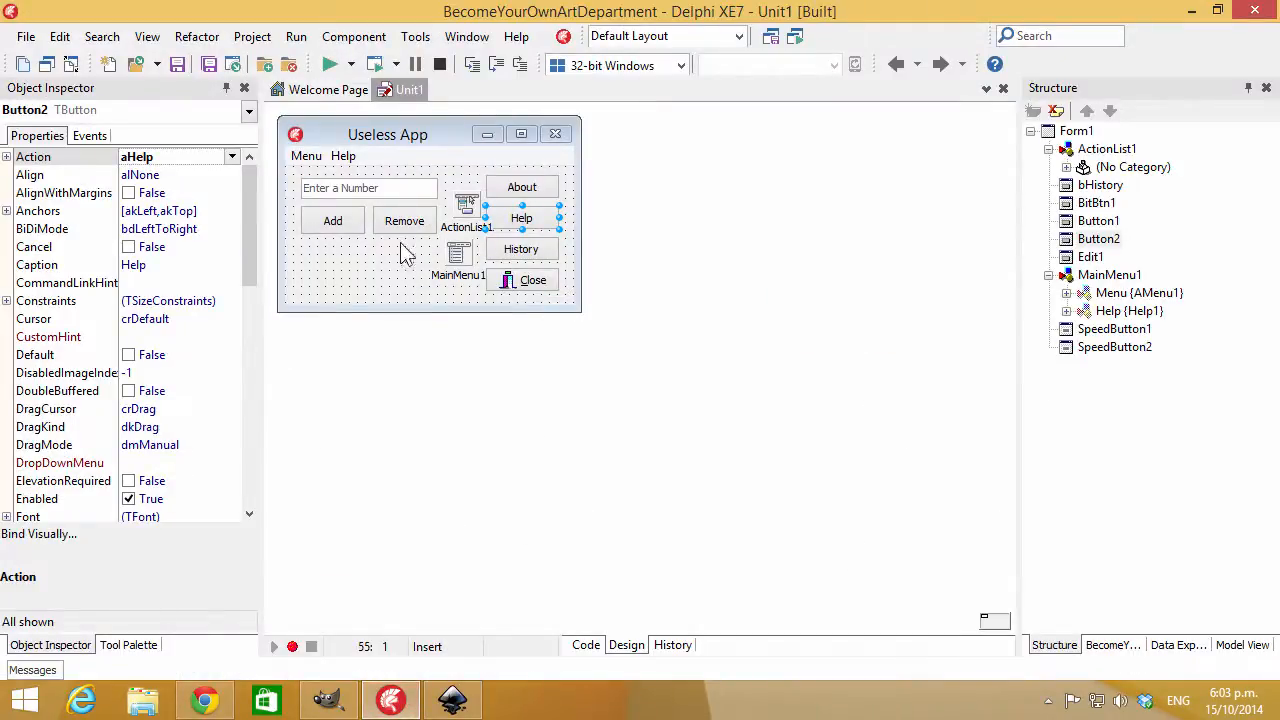
{"action": "left_click", "coordinate": [1191, 11]}
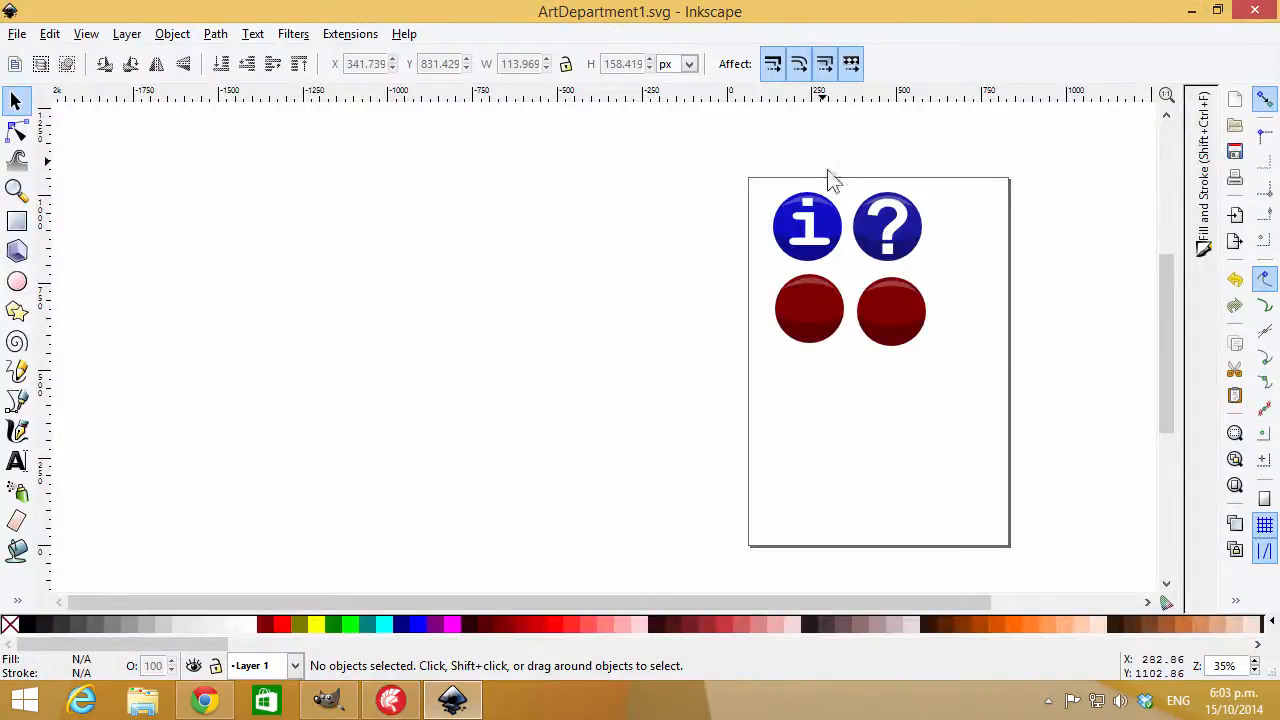
{"action": "key", "text": "ctrl"}
{"action": "key", "text": "ctrl+s"}
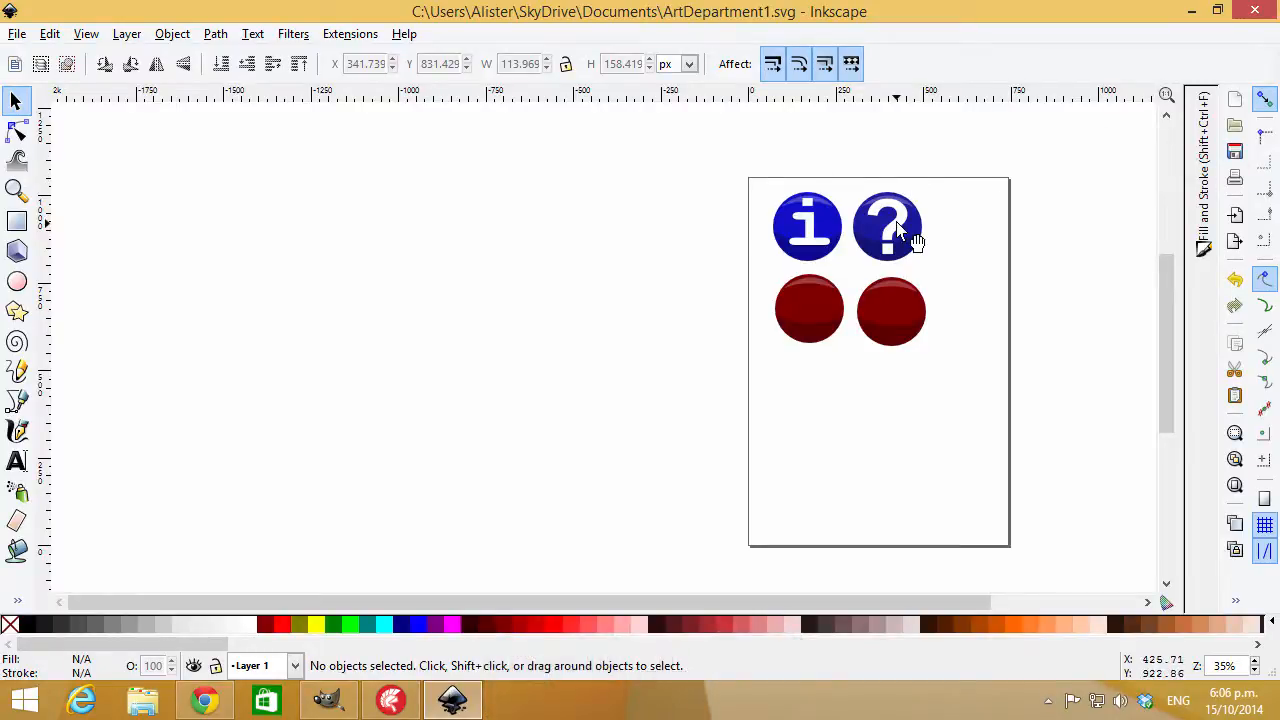
Copy the white "?" and paste one copy onto each of the two red buttons.
{"action": "left_click", "coordinate": [912, 238]}
{"action": "key", "text": "ctrl+c"}
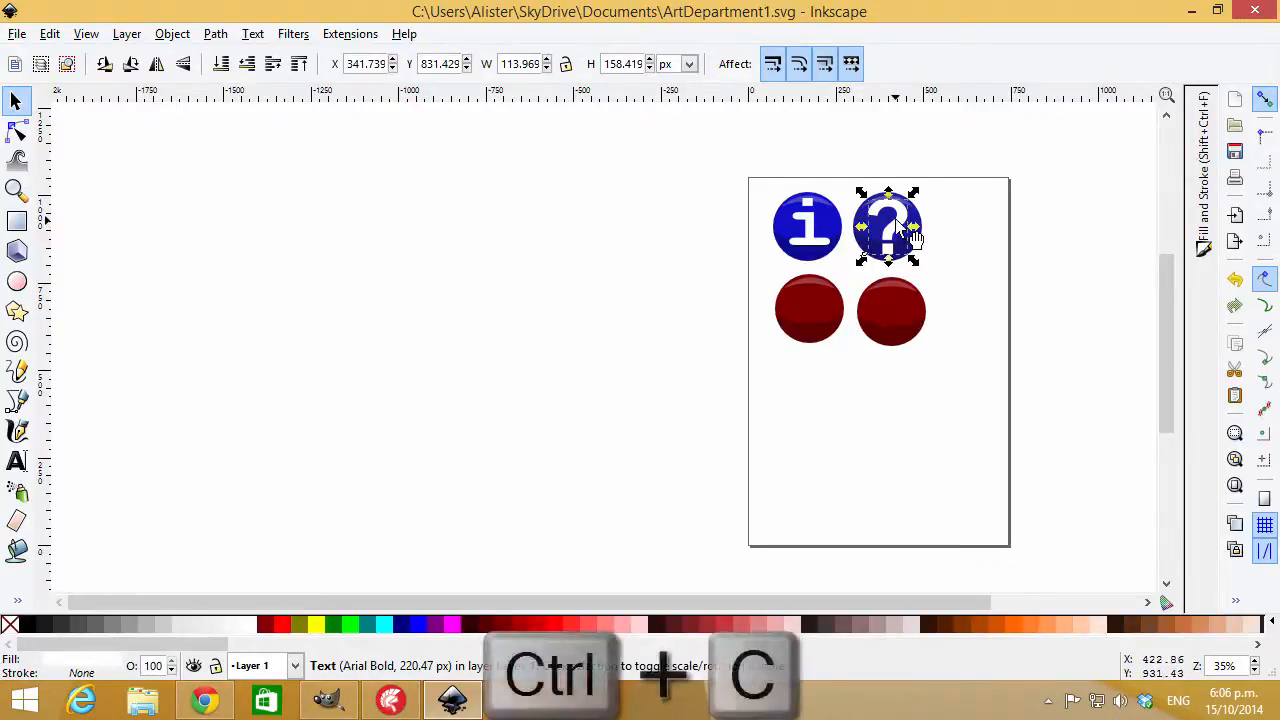
{"action": "key", "text": "ctrl+v"}
{"action": "left_click_drag", "start_coordinate": [905, 220], "coordinate": [838, 322]}
{"action": "key", "text": "ctrl+v"}
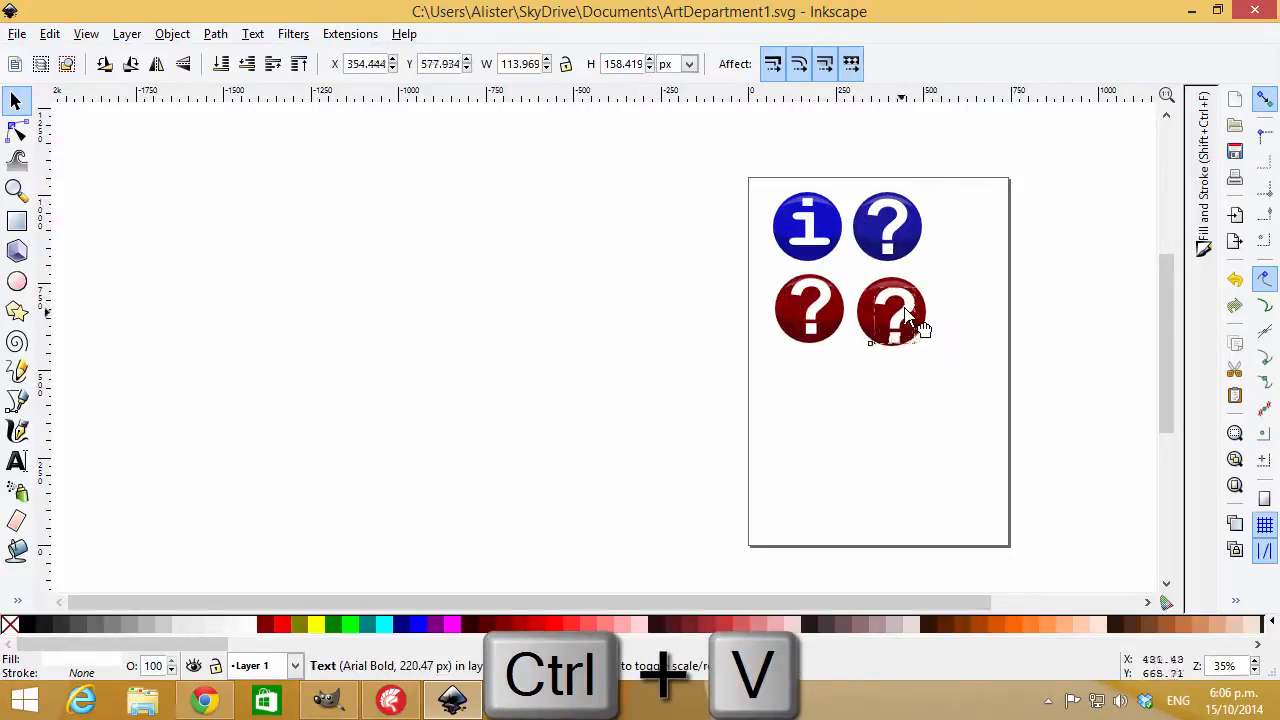
Replace the "?" on the lower-left red button with "+".
{"action": "left_click", "coordinate": [830, 330]}
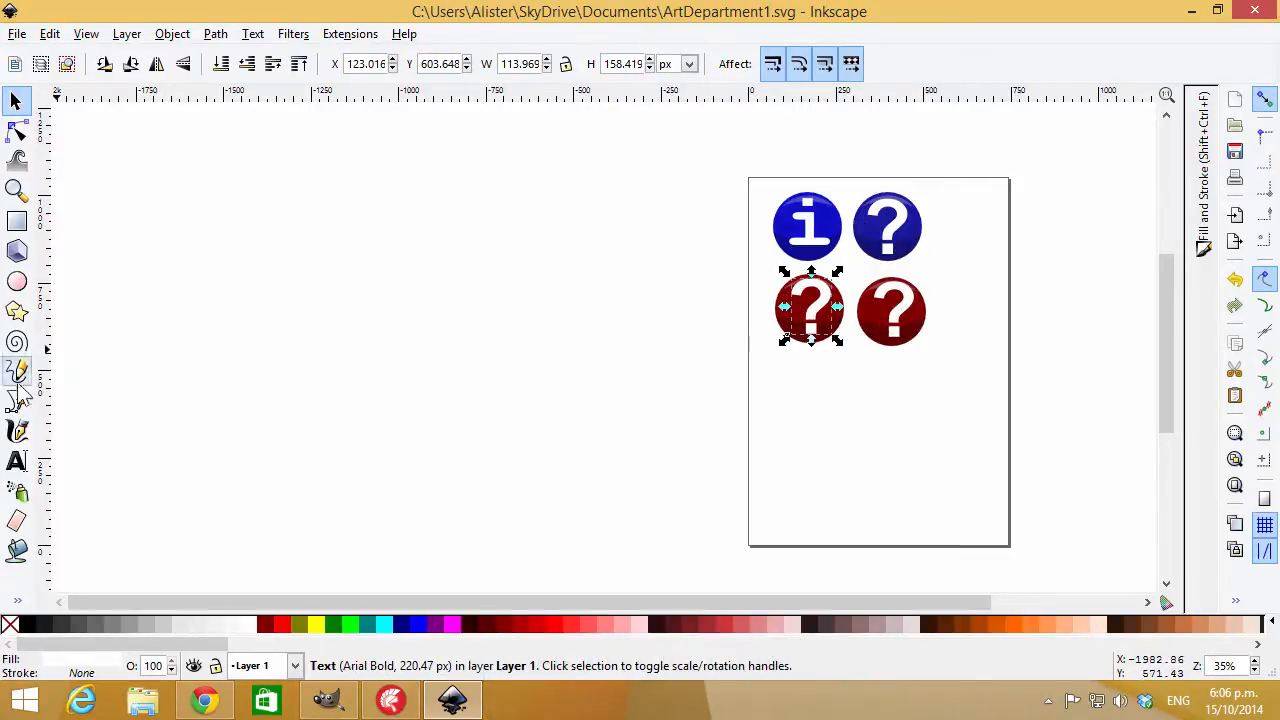
{"action": "left_click", "coordinate": [16, 460]}
{"action": "key", "text": "BackSpace"}
{"action": "type", "text": "+"}
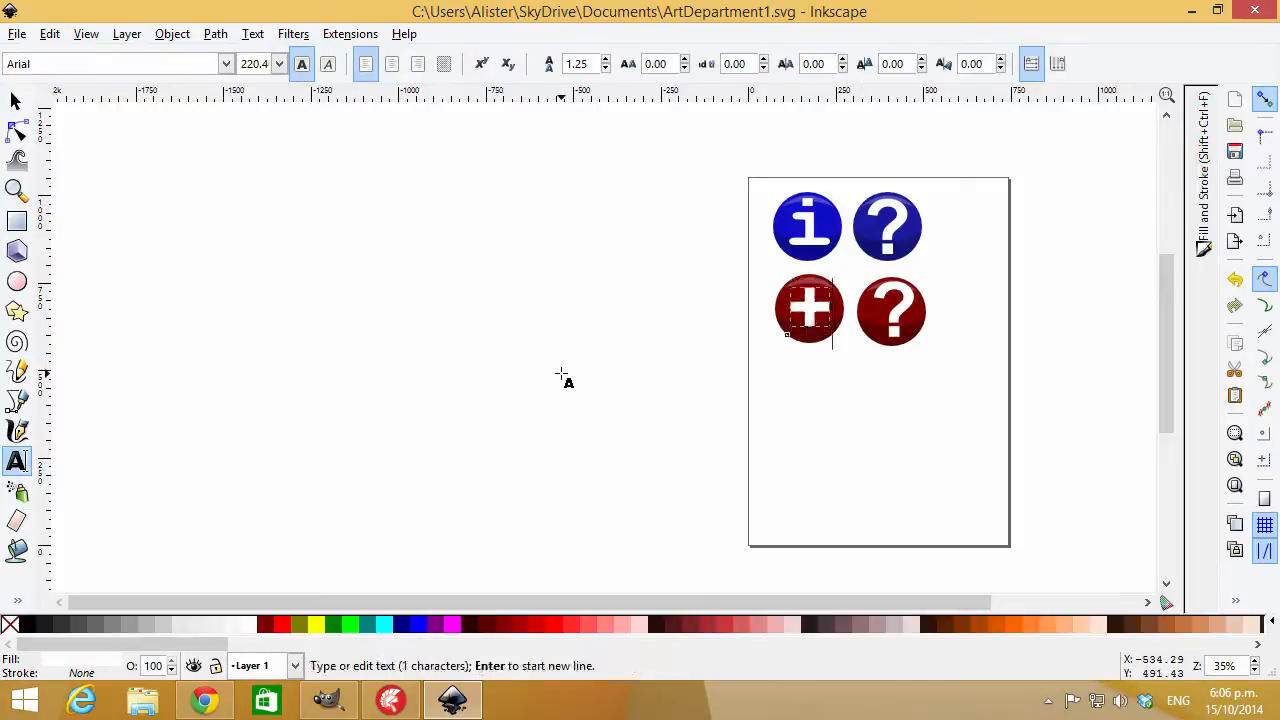
{"action": "left_click", "coordinate": [17, 101]}
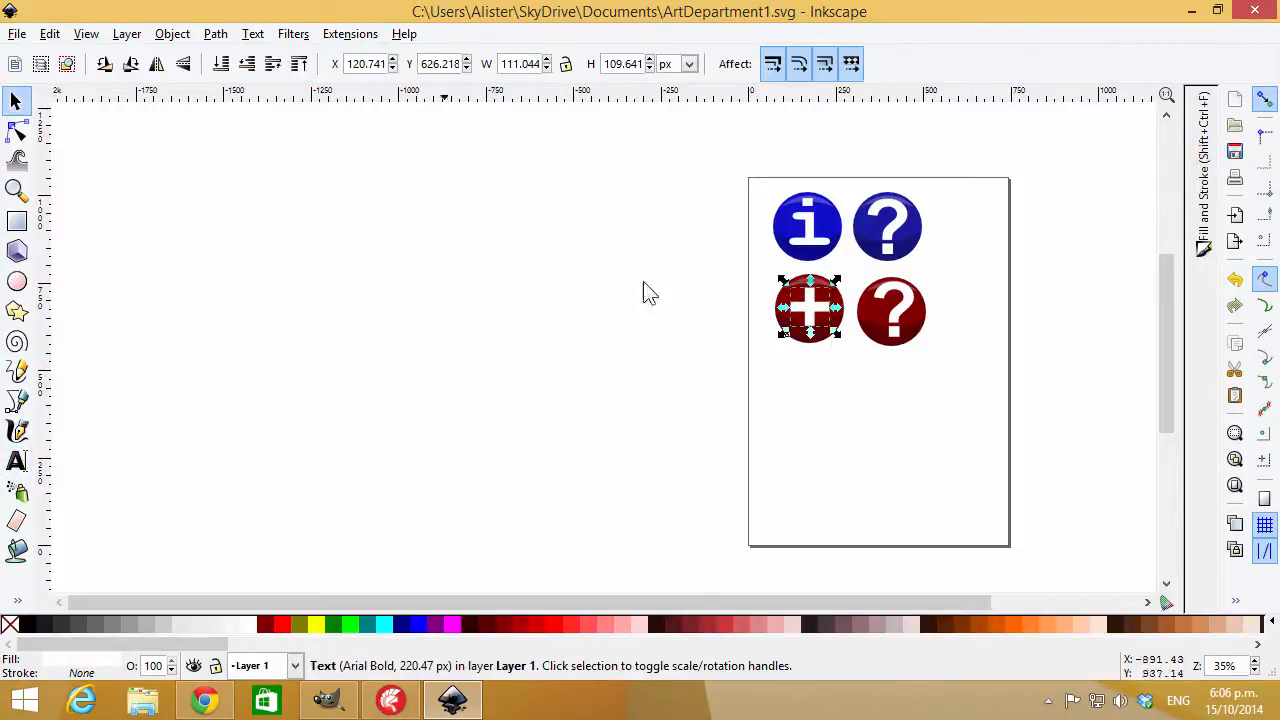
Replace the "?" on the lower-right red button with "-".
{"action": "left_click", "coordinate": [910, 336]}
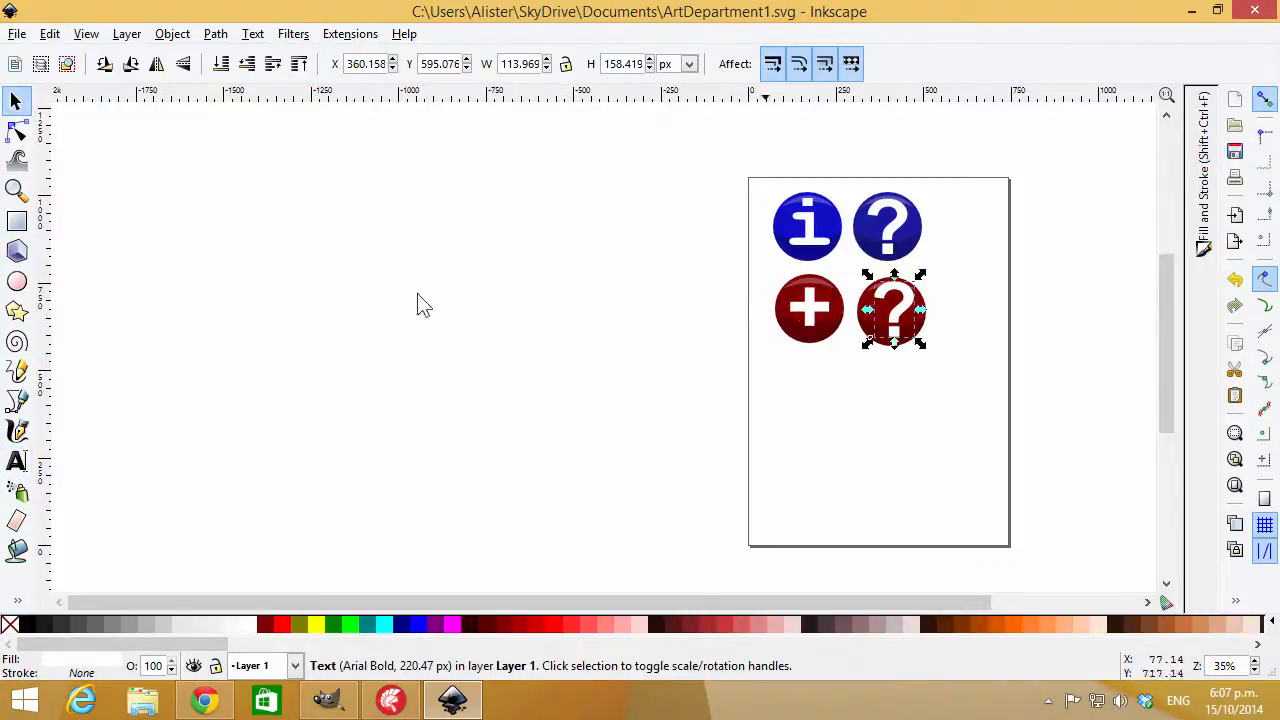
{"action": "left_click", "coordinate": [17, 461]}
{"action": "key", "text": "BackSpace"}
{"action": "type", "text": "-"}
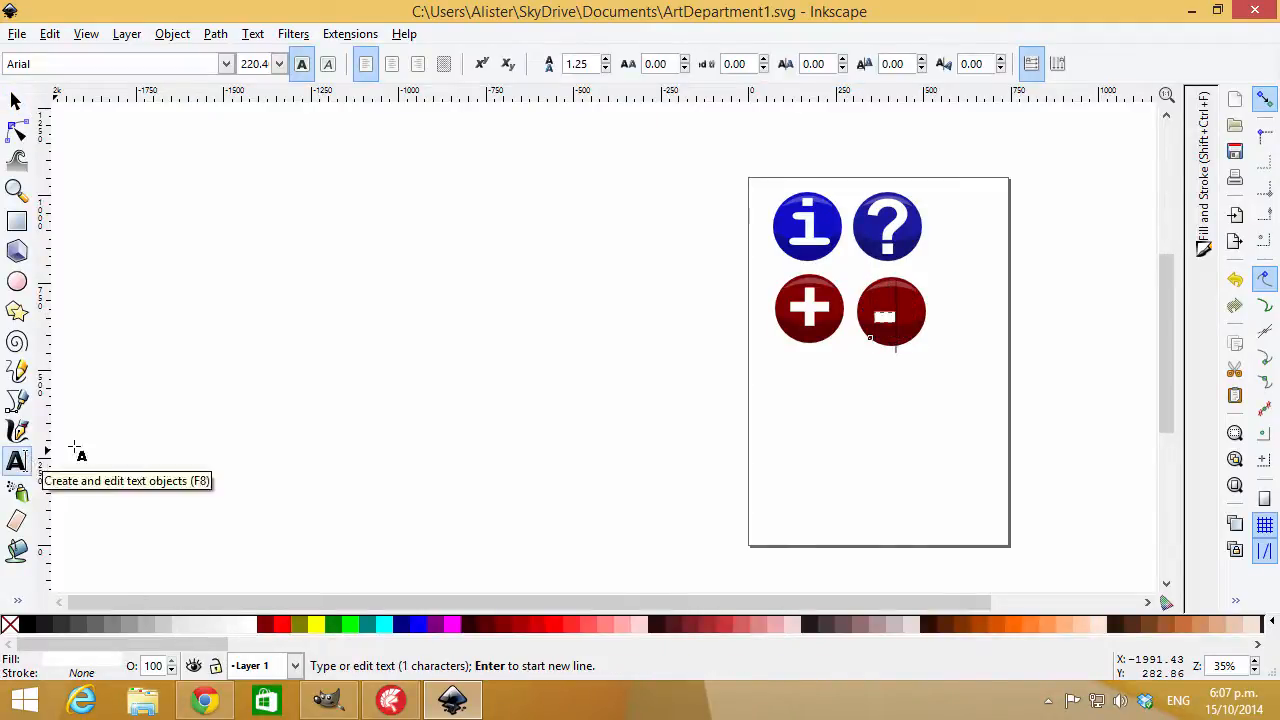
{"action": "left_click", "coordinate": [15, 101]}
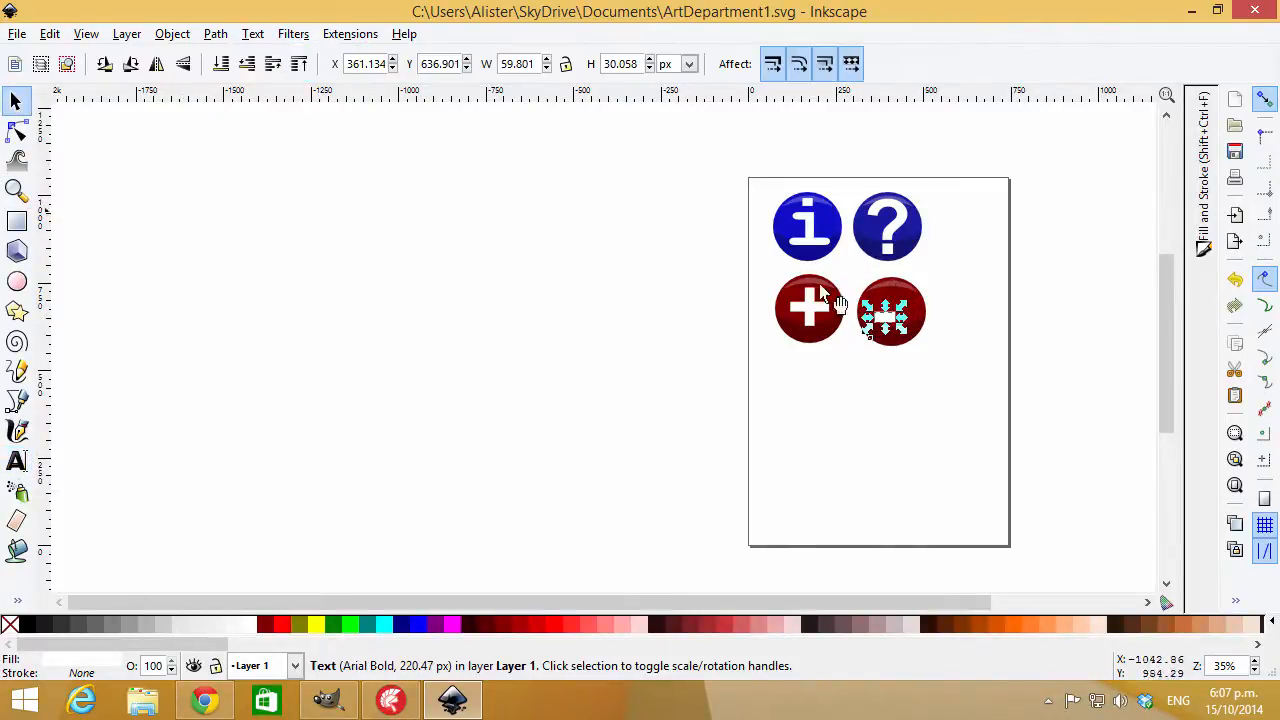
Enlarge the "-" and the "+", the latter to about 157 by 155 px, and centre each on its red button.
{"action": "left_click_drag", "start_coordinate": [913, 340], "coordinate": [865, 254]}
{"action": "left_click", "coordinate": [816, 312]}
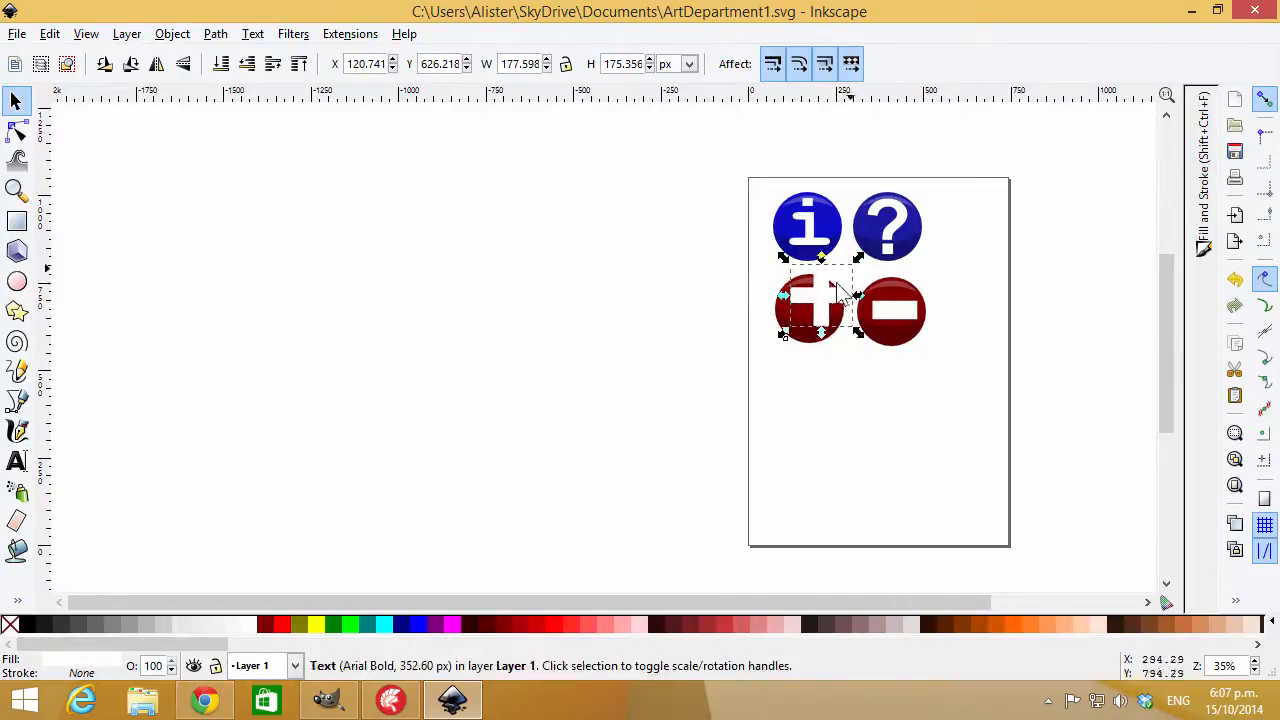
{"action": "left_click_drag", "start_coordinate": [823, 300], "coordinate": [811, 314]}
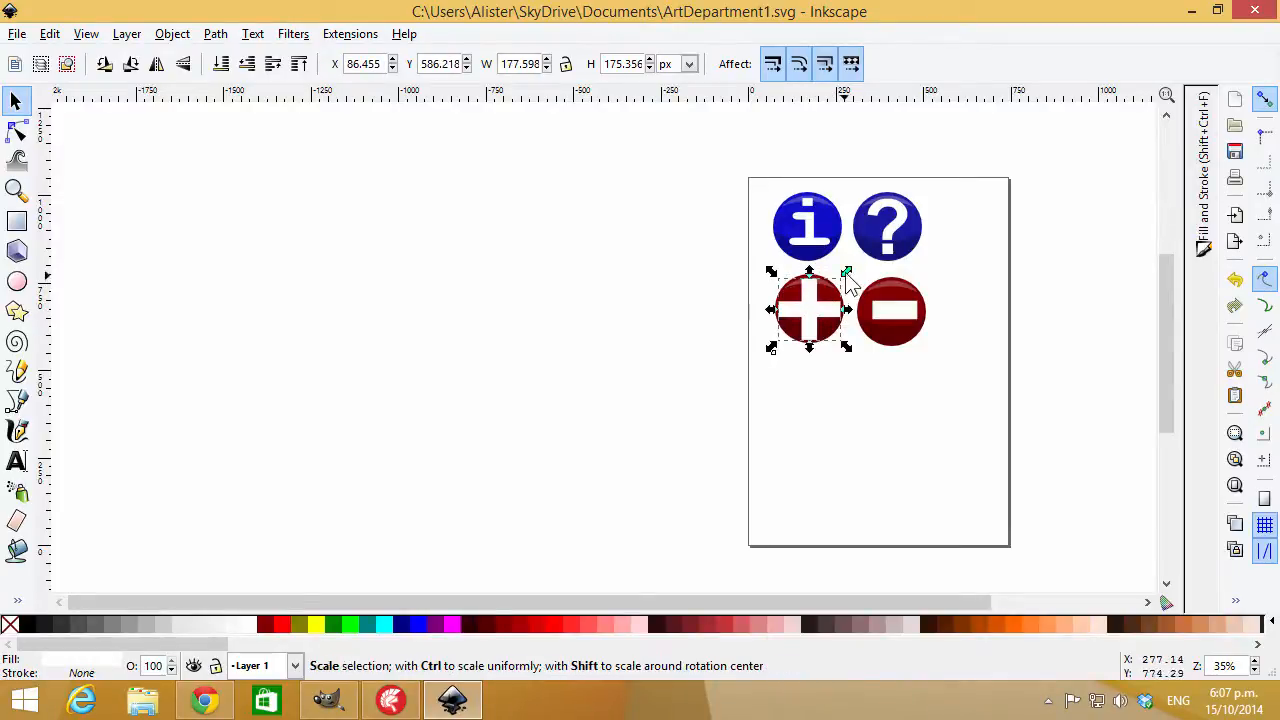
{"action": "left_click_drag", "start_coordinate": [847, 274], "coordinate": [817, 314]}
{"action": "left_click", "coordinate": [1050, 440]}
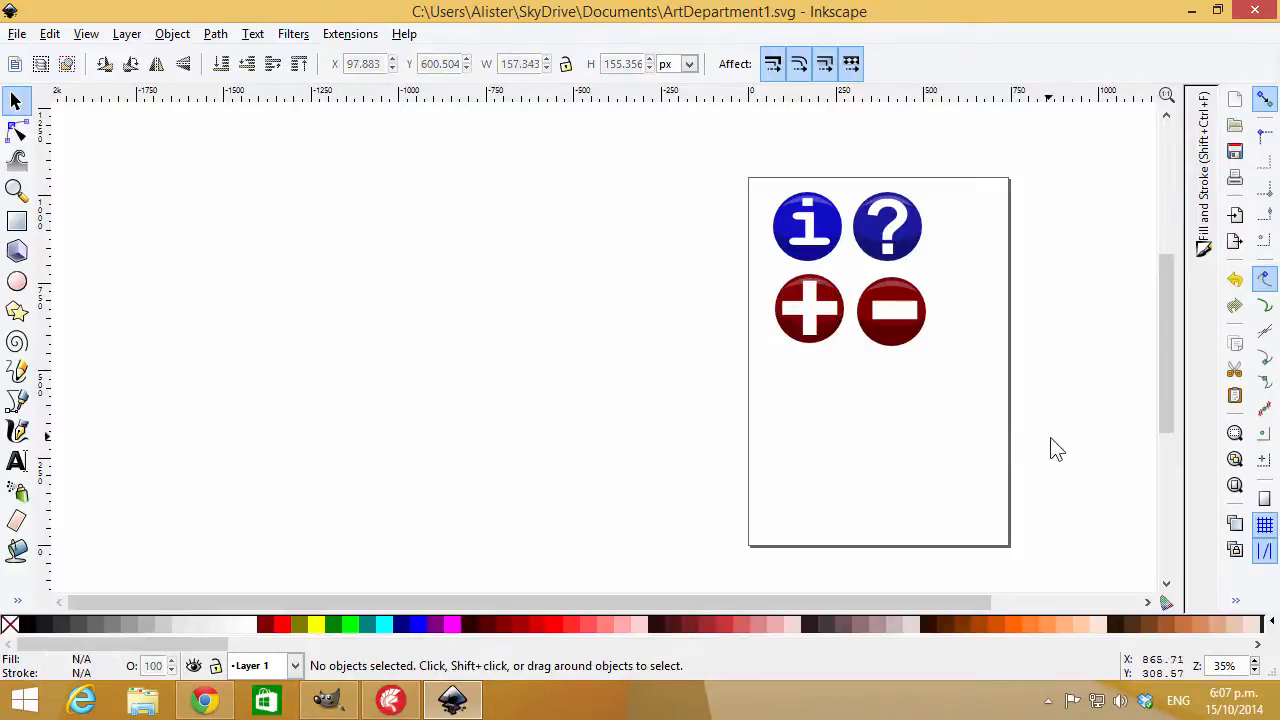
{"action": "left_click", "coordinate": [808, 310]}
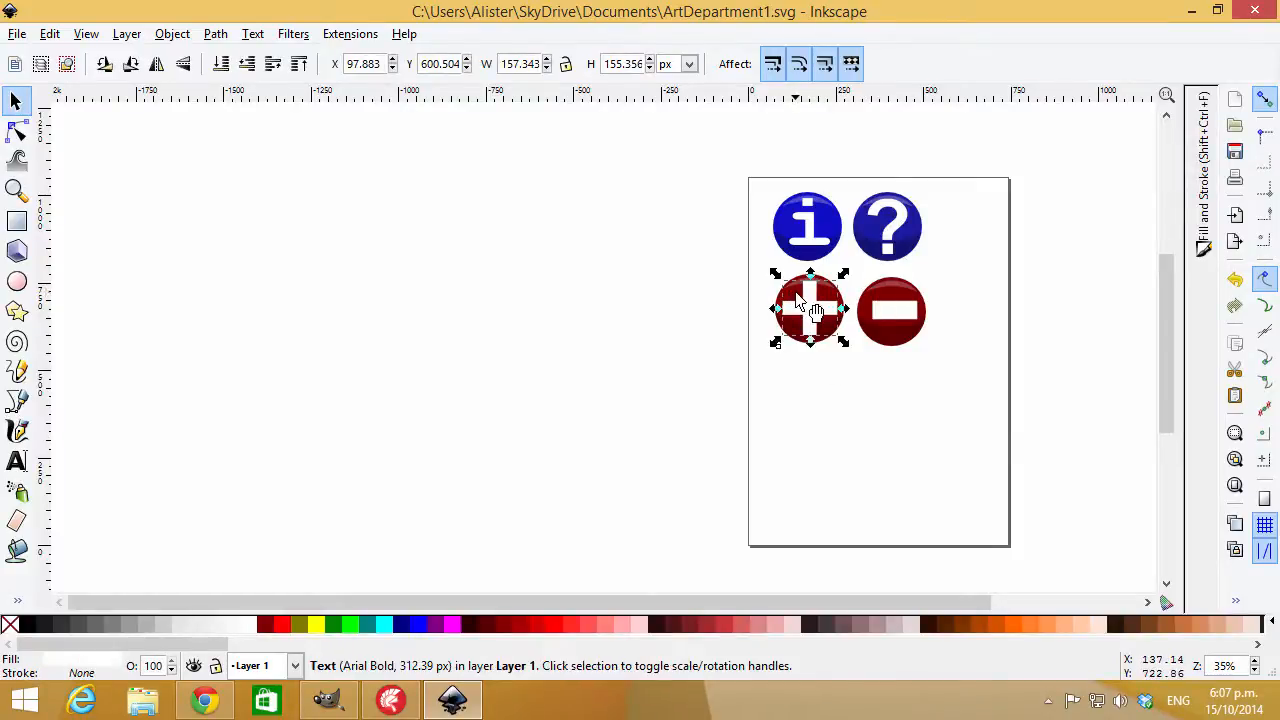
{"action": "key", "text": "Escape"}
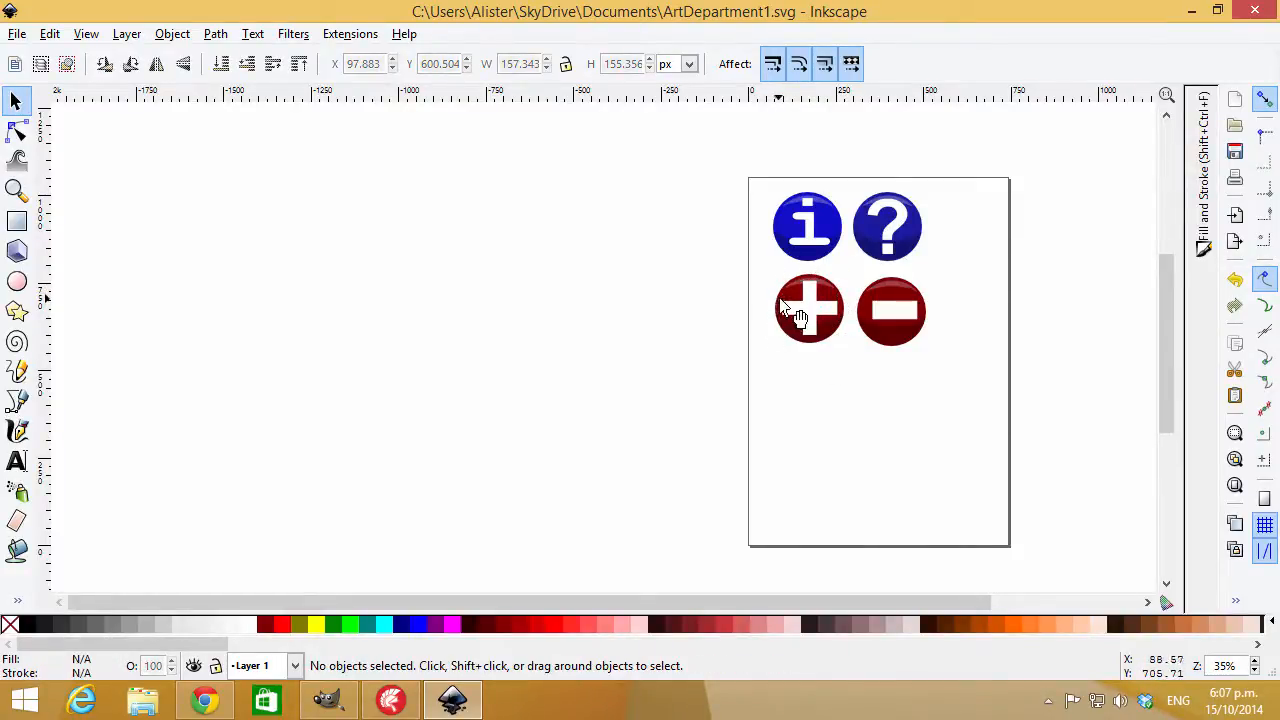
Move the white "+" off the lower-left red button to clear access to the circle beneath it.
{"action": "left_click", "coordinate": [780, 311]}
{"action": "left_click", "coordinate": [762, 326]}
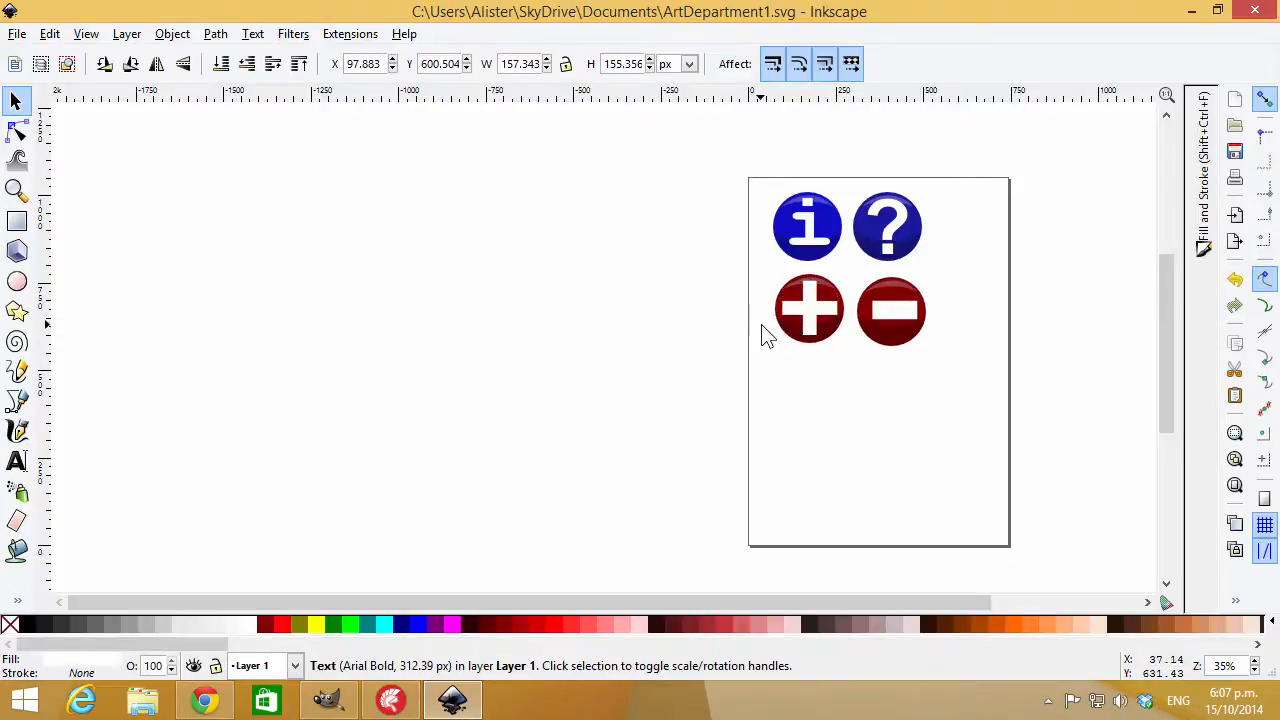
{"action": "left_click_drag", "start_coordinate": [815, 311], "coordinate": [826, 315]}
{"action": "double_click", "coordinate": [780, 303]}
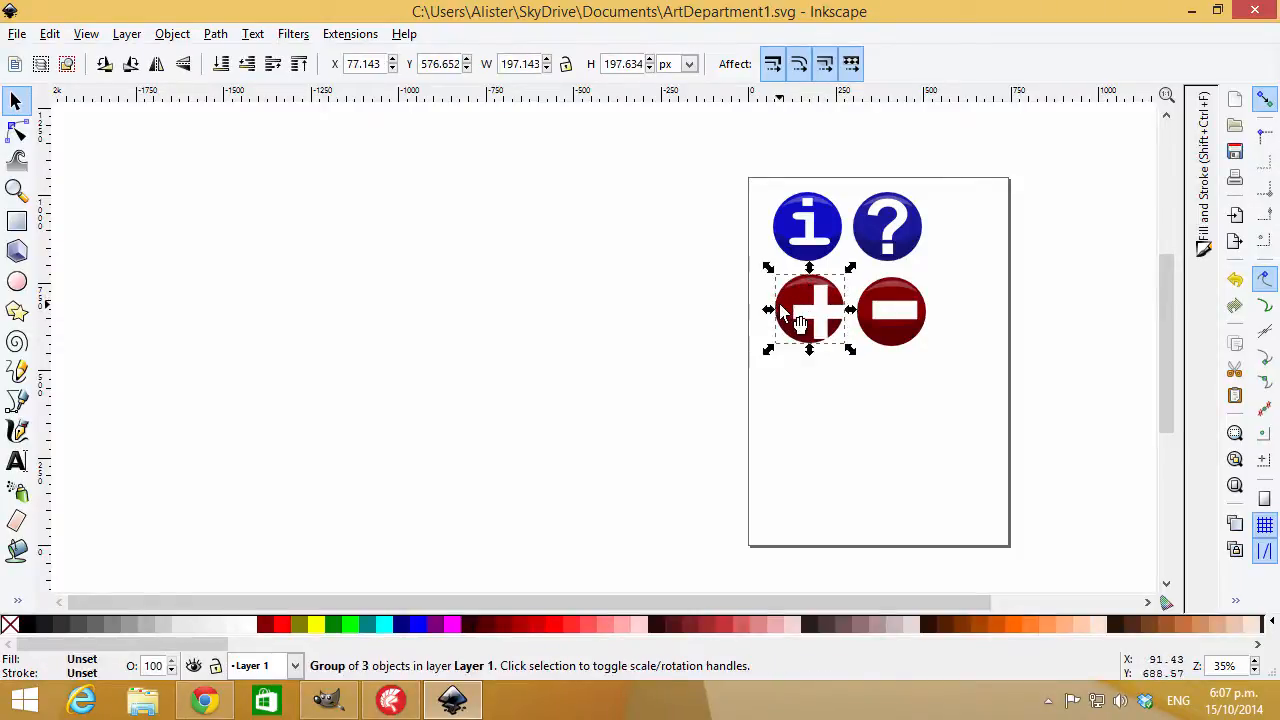
{"action": "double_click", "coordinate": [788, 310]}
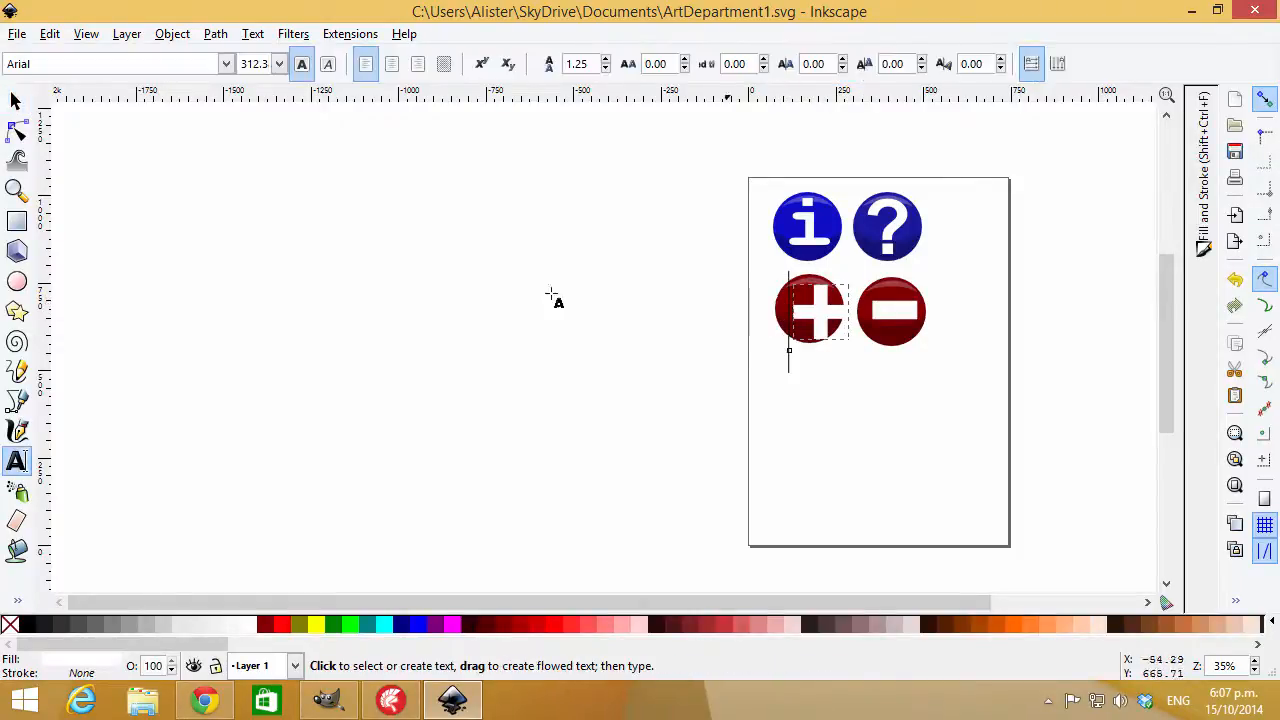
{"action": "left_click", "coordinate": [16, 102]}
{"action": "left_click", "coordinate": [103, 152]}
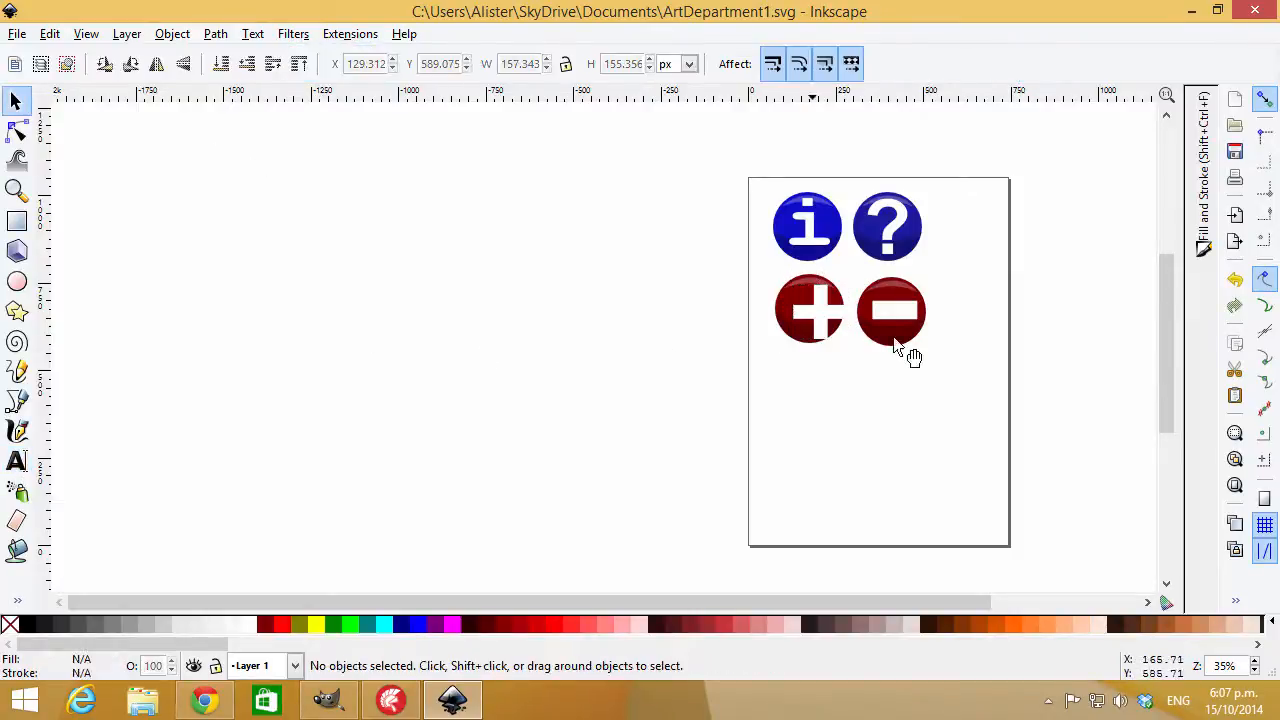
{"action": "left_click_drag", "start_coordinate": [813, 318], "coordinate": [826, 366]}
Fill the lower-left button's base ellipse with Green (#008000) and move the "+" back to the button's centre.
{"action": "left_click", "coordinate": [800, 310]}
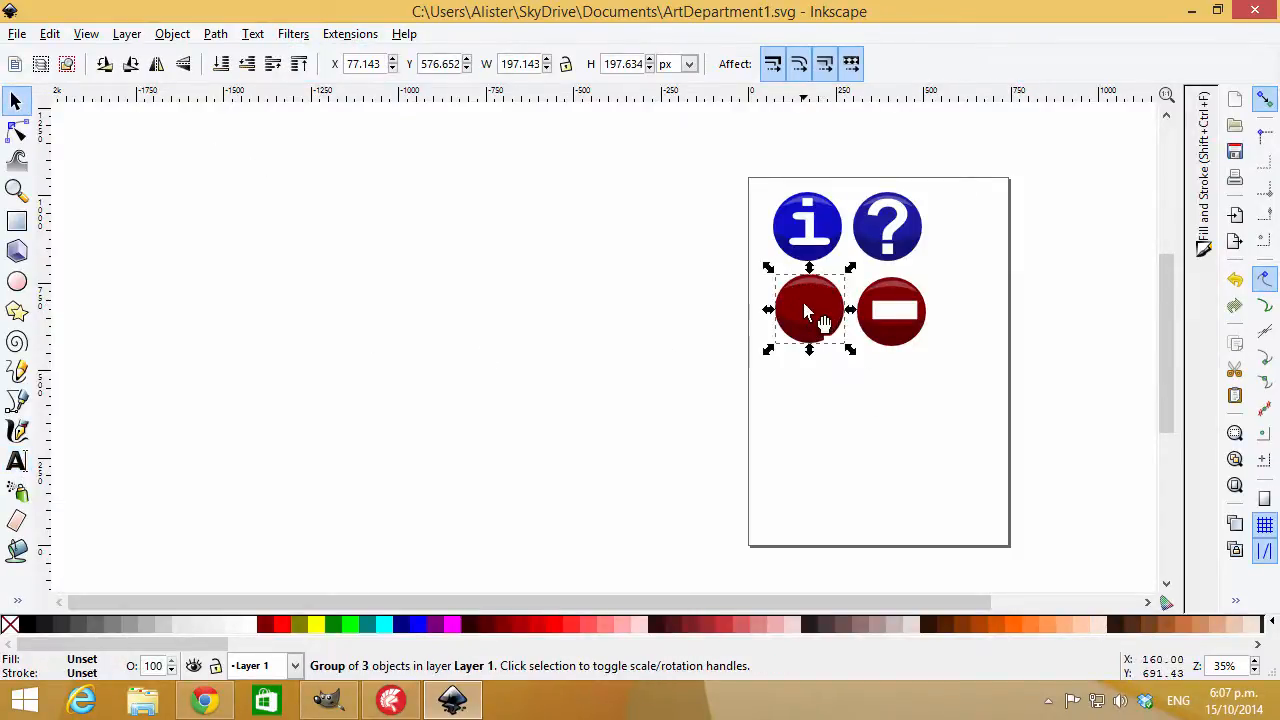
{"action": "left_click", "coordinate": [808, 307]}
{"action": "key", "text": "Escape"}
{"action": "double_click", "coordinate": [803, 312]}
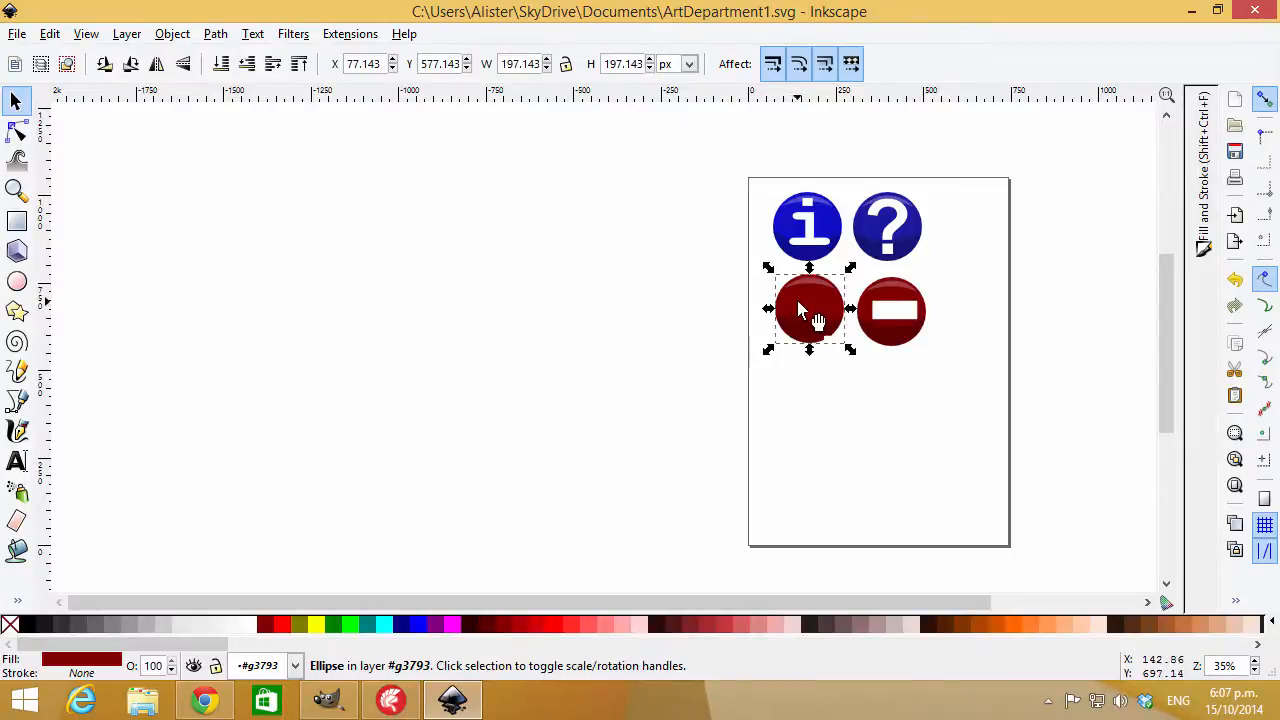
{"action": "left_click", "coordinate": [336, 624]}
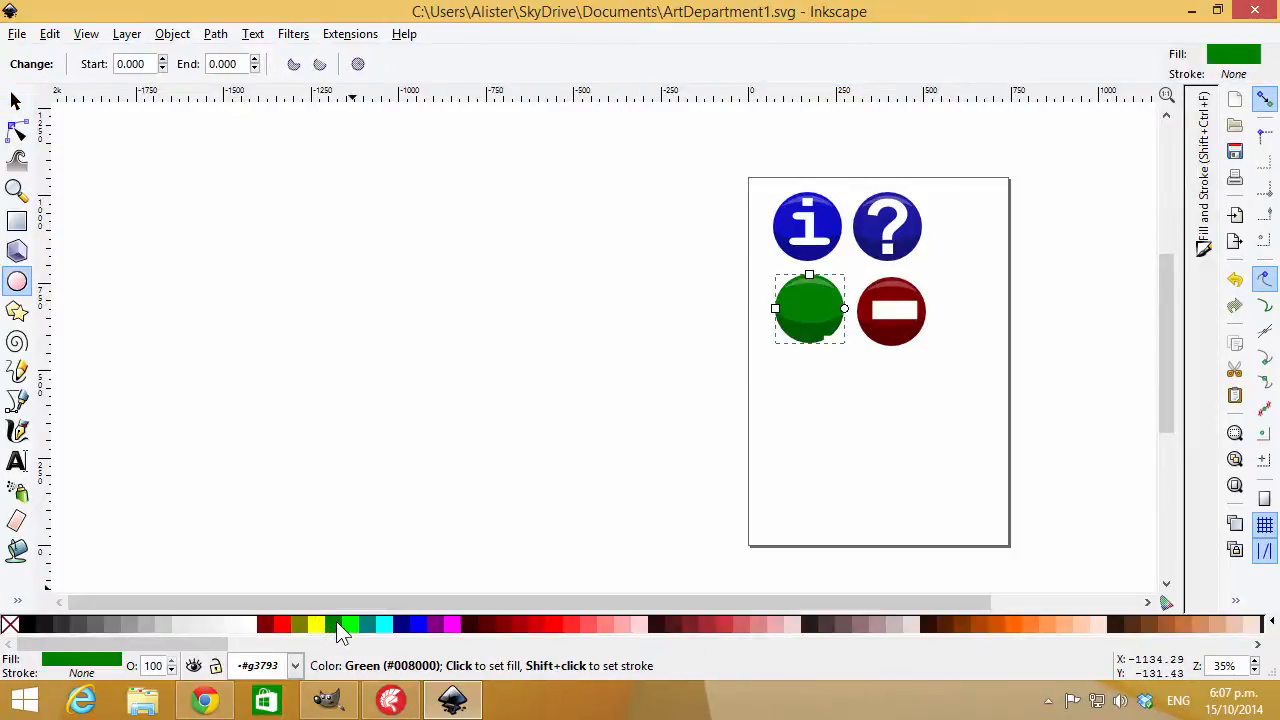
{"action": "left_click", "coordinate": [16, 101]}
{"action": "left_click_drag", "start_coordinate": [826, 339], "coordinate": [818, 304]}
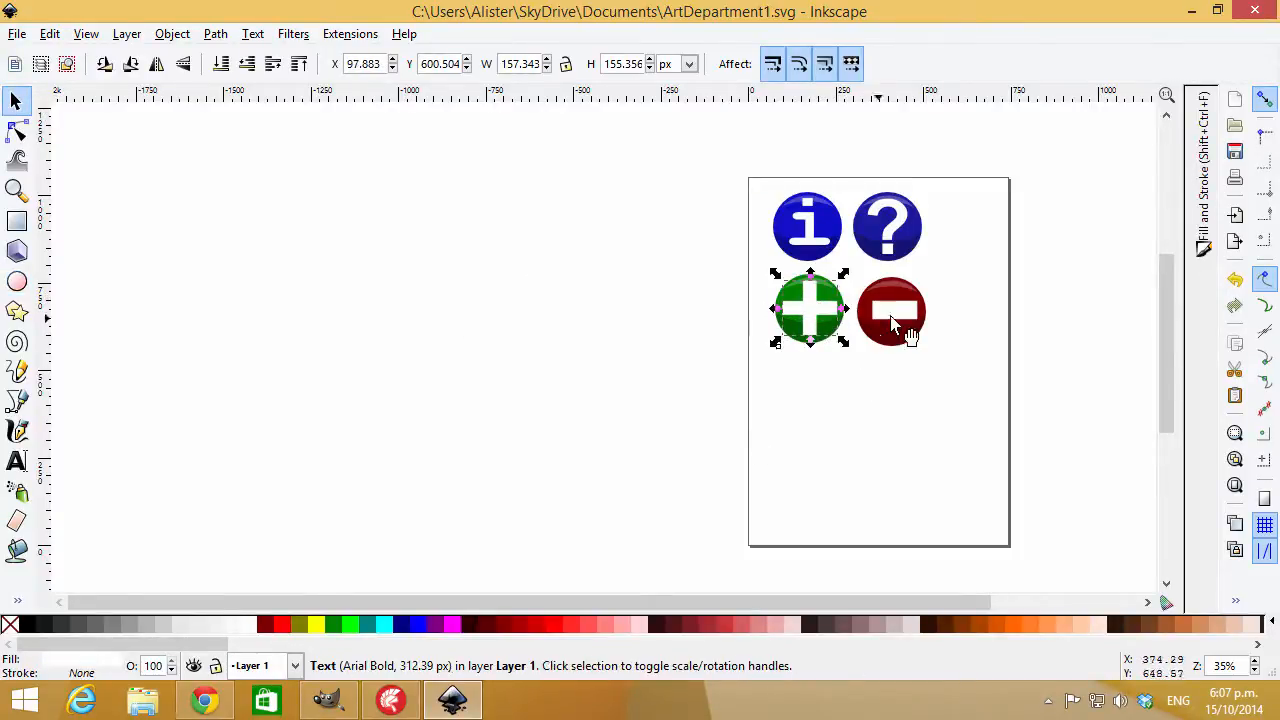
Nudge the white "-" until it is centred on its red button and deselect it.
{"action": "left_click", "coordinate": [899, 314]}
{"action": "left_click_drag", "start_coordinate": [899, 314], "coordinate": [893, 316]}
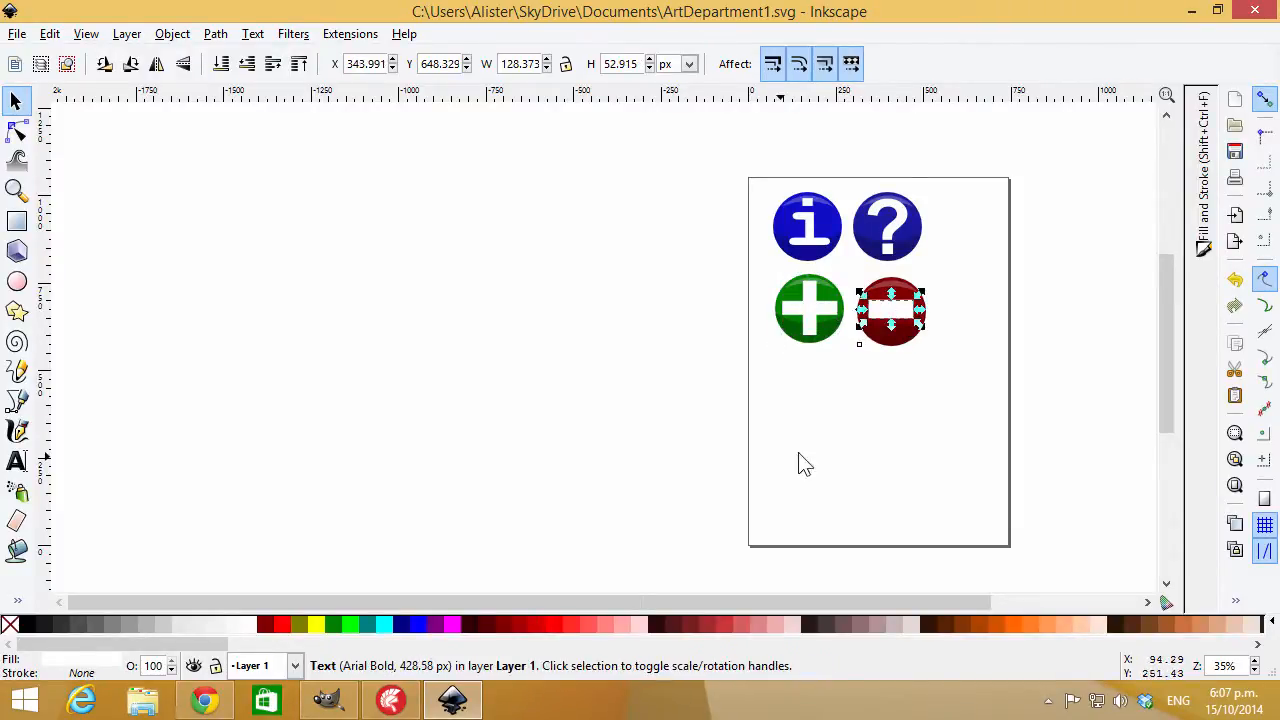
{"action": "left_click", "coordinate": [797, 463]}
{"action": "left_click", "coordinate": [894, 314]}
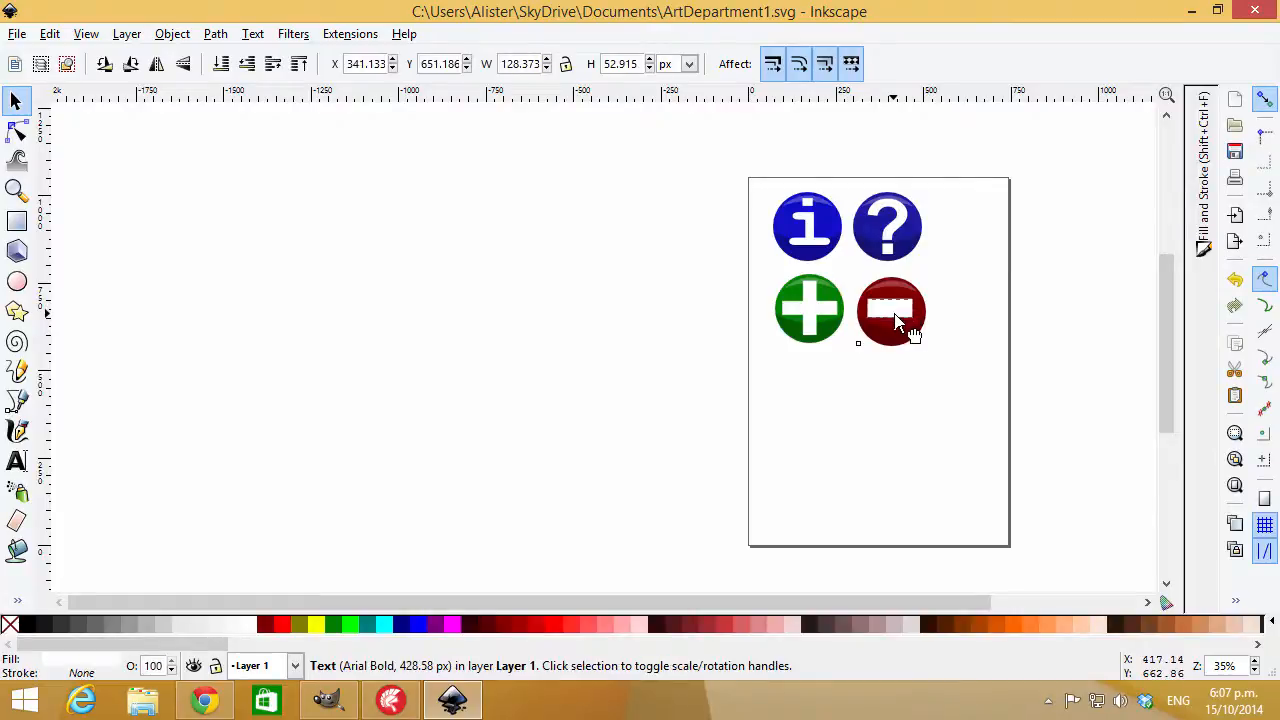
{"action": "mouse_move", "coordinate": [894, 320]}
{"action": "left_mouse_down"}
{"action": "mouse_move", "coordinate": [906, 324]}
{"action": "mouse_move", "coordinate": [895, 318]}
{"action": "left_mouse_up"}
{"action": "left_click", "coordinate": [897, 437]}
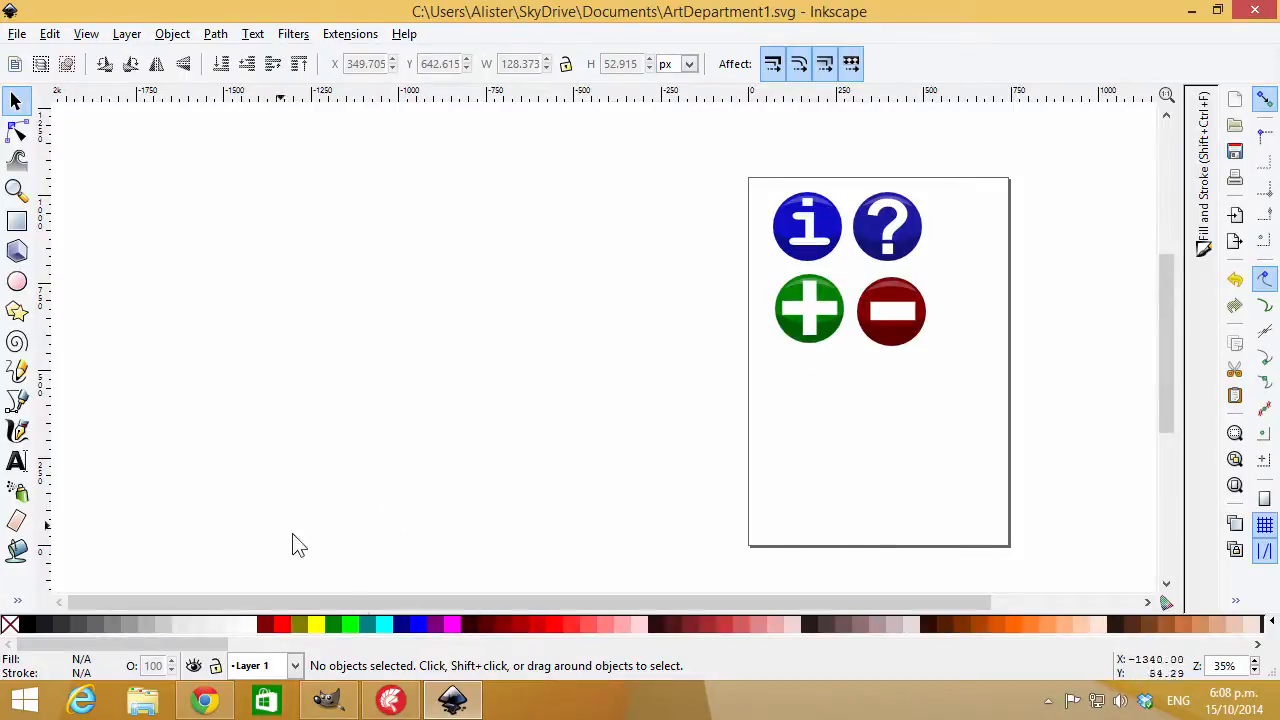
Switch to Delphi XE7, examine the History and Close buttons on the Useless App form, and return to Inkscape.
{"action": "left_click", "coordinate": [390, 700]}
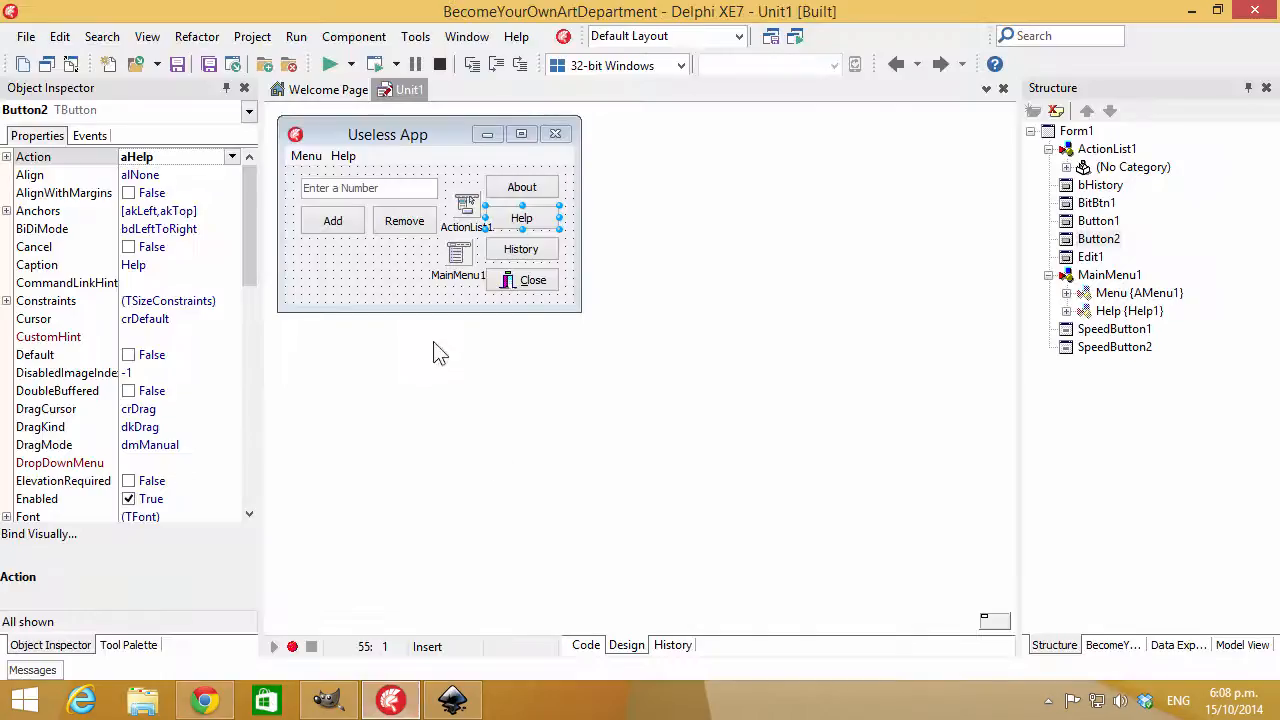
{"action": "left_click", "coordinate": [522, 249]}
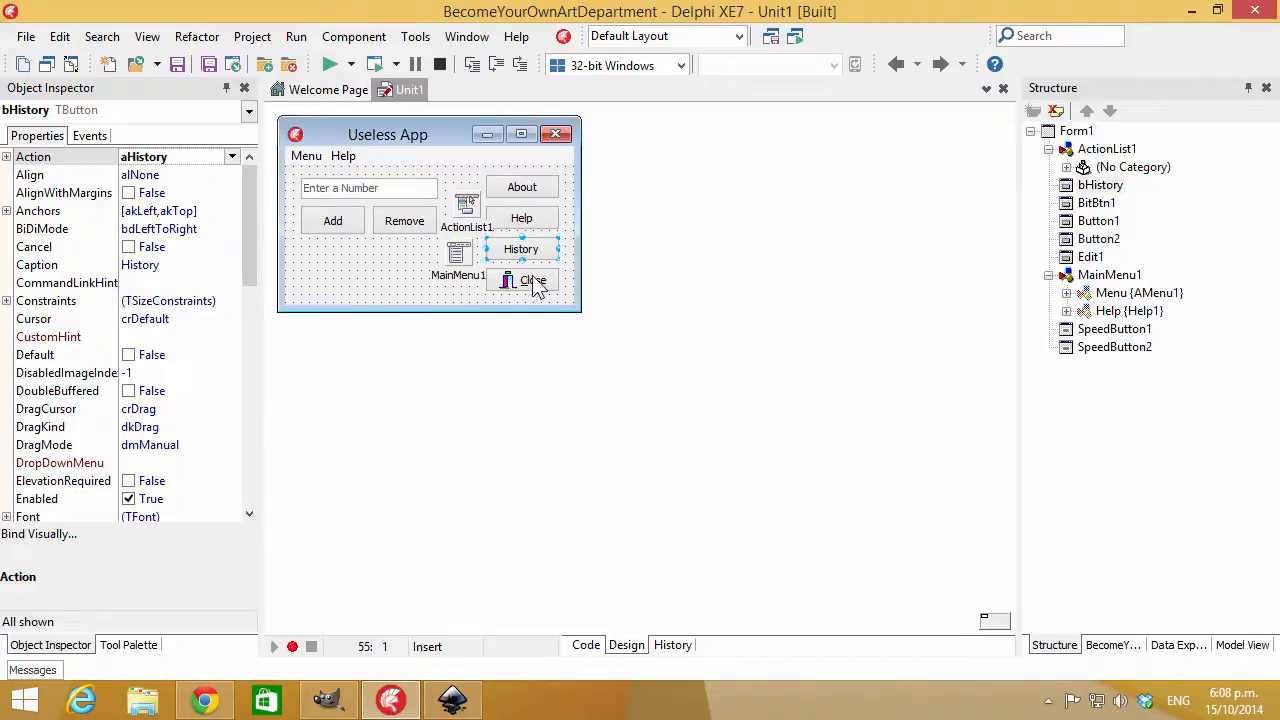
{"action": "left_click", "coordinate": [530, 278]}
{"action": "left_click", "coordinate": [534, 254]}
{"action": "left_click", "coordinate": [521, 295]}
{"action": "left_click", "coordinate": [1192, 11]}
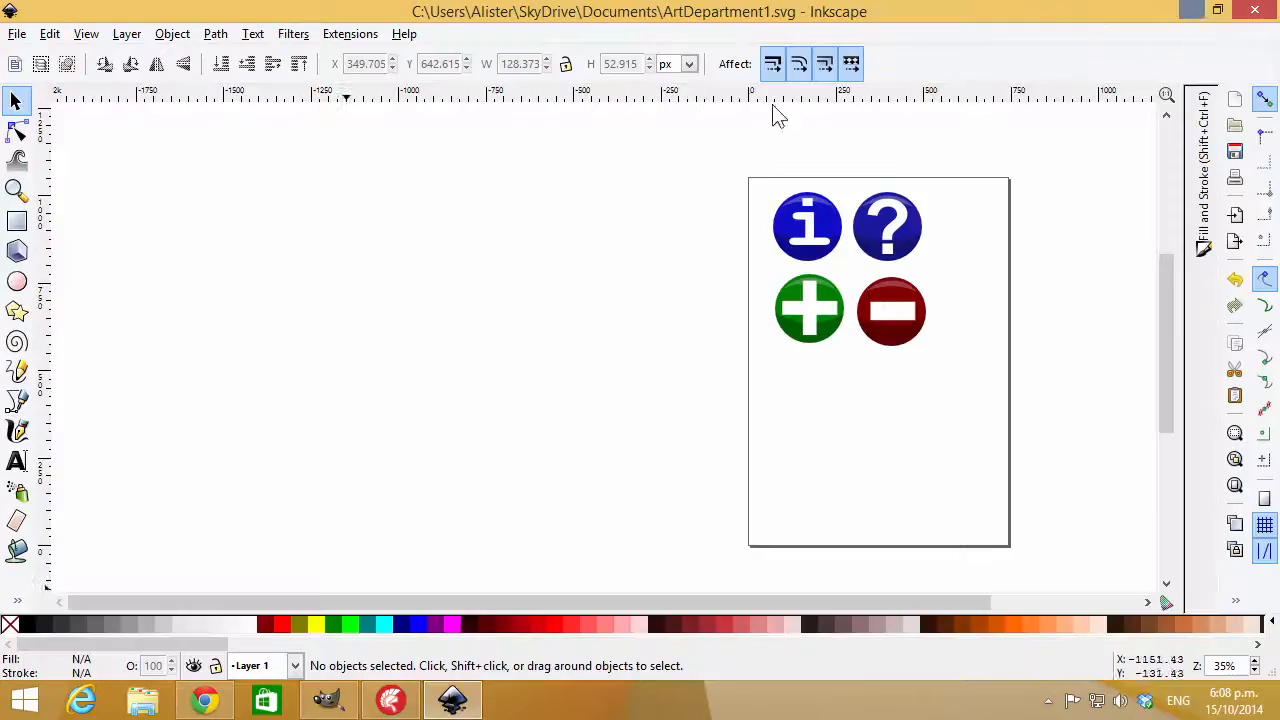
Duplicate the red "-" button's circle group without its label and place the copy below the green "+" button.
{"action": "left_click", "coordinate": [917, 337]}
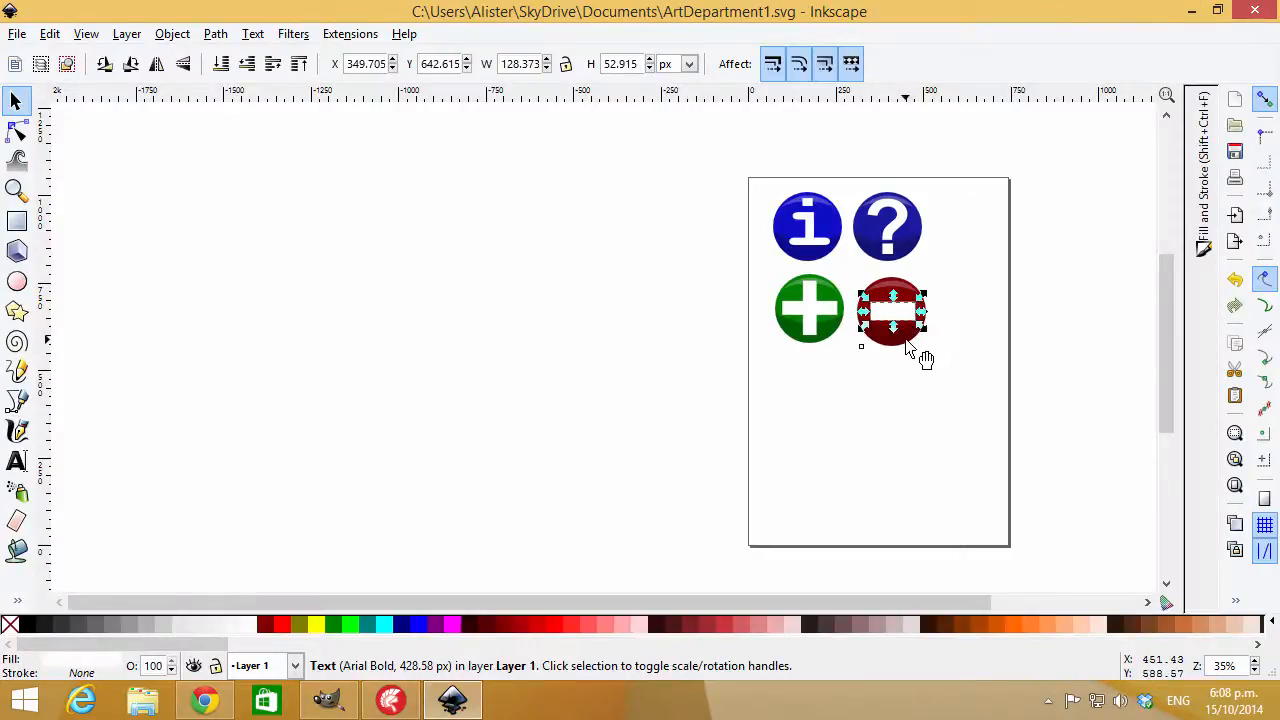
{"action": "left_click", "coordinate": [914, 354]}
{"action": "key", "text": "ctrl+d"}
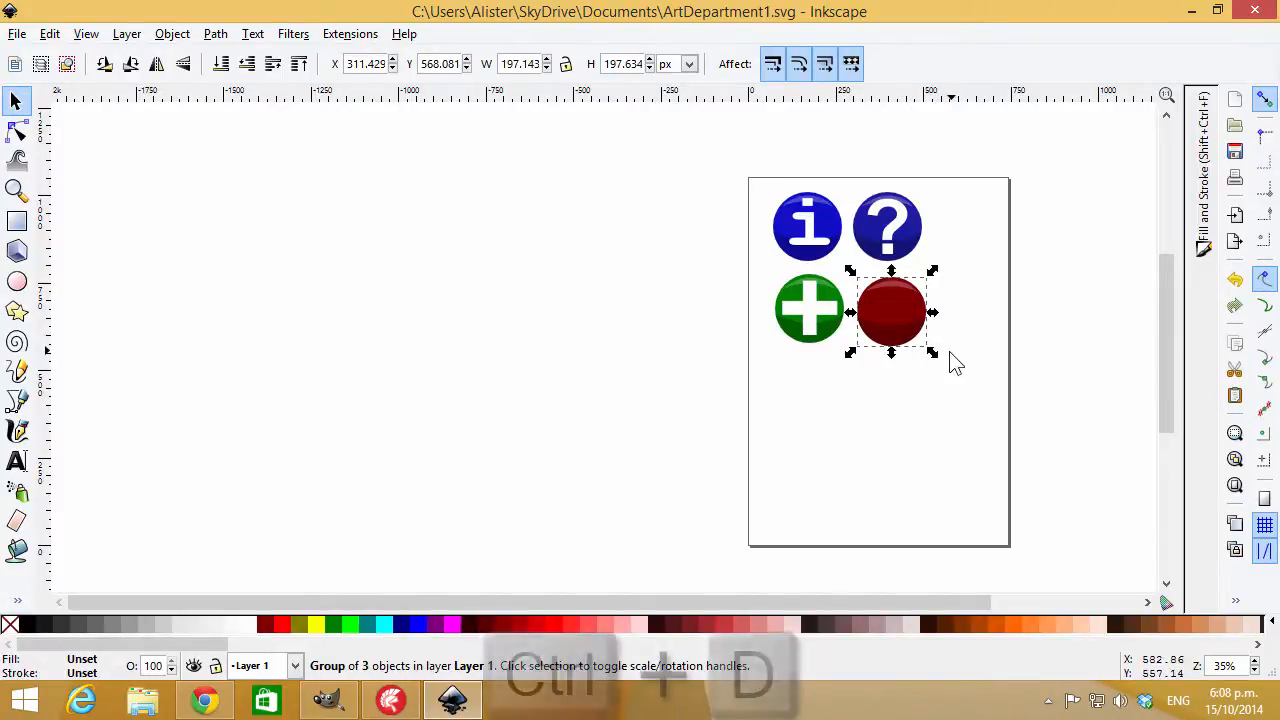
{"action": "left_click_drag", "start_coordinate": [903, 323], "coordinate": [821, 407]}
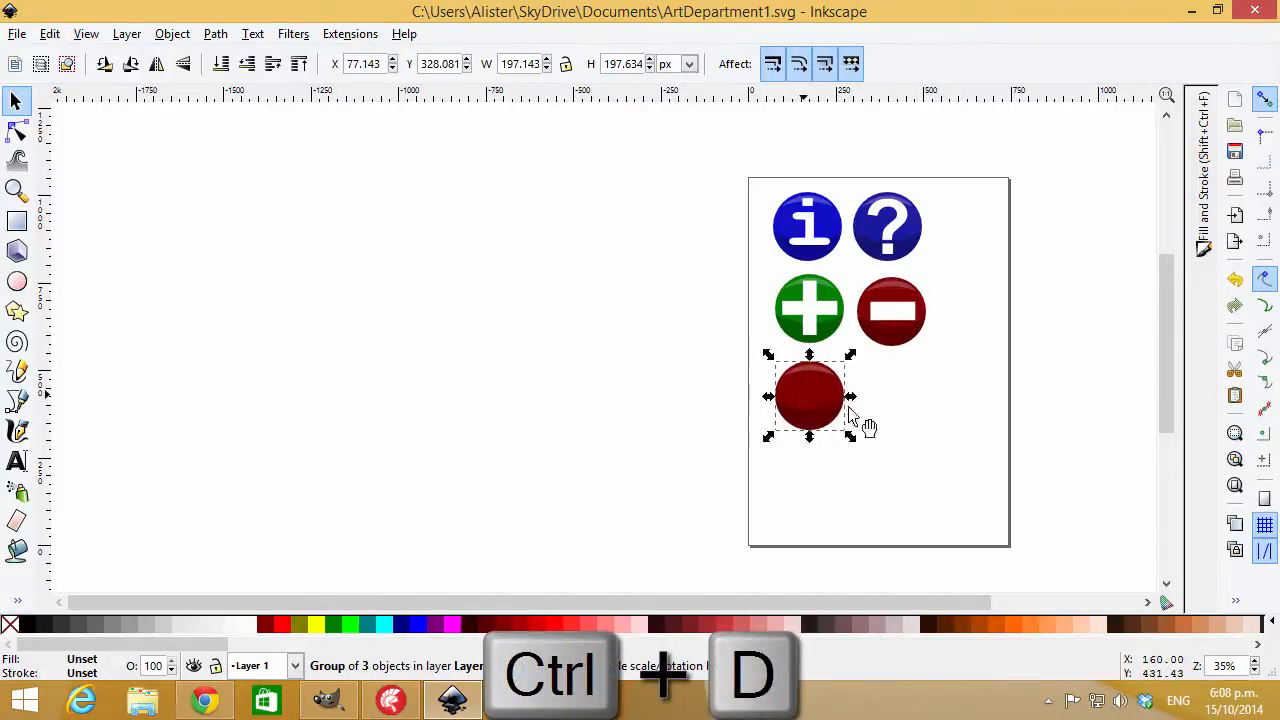
{"action": "left_click", "coordinate": [849, 412]}
Select the base ellipse inside the duplicated button's group and change its fill to a brighter red, b10000ff.
{"action": "left_click", "coordinate": [812, 396]}
{"action": "left_click", "coordinate": [808, 398]}
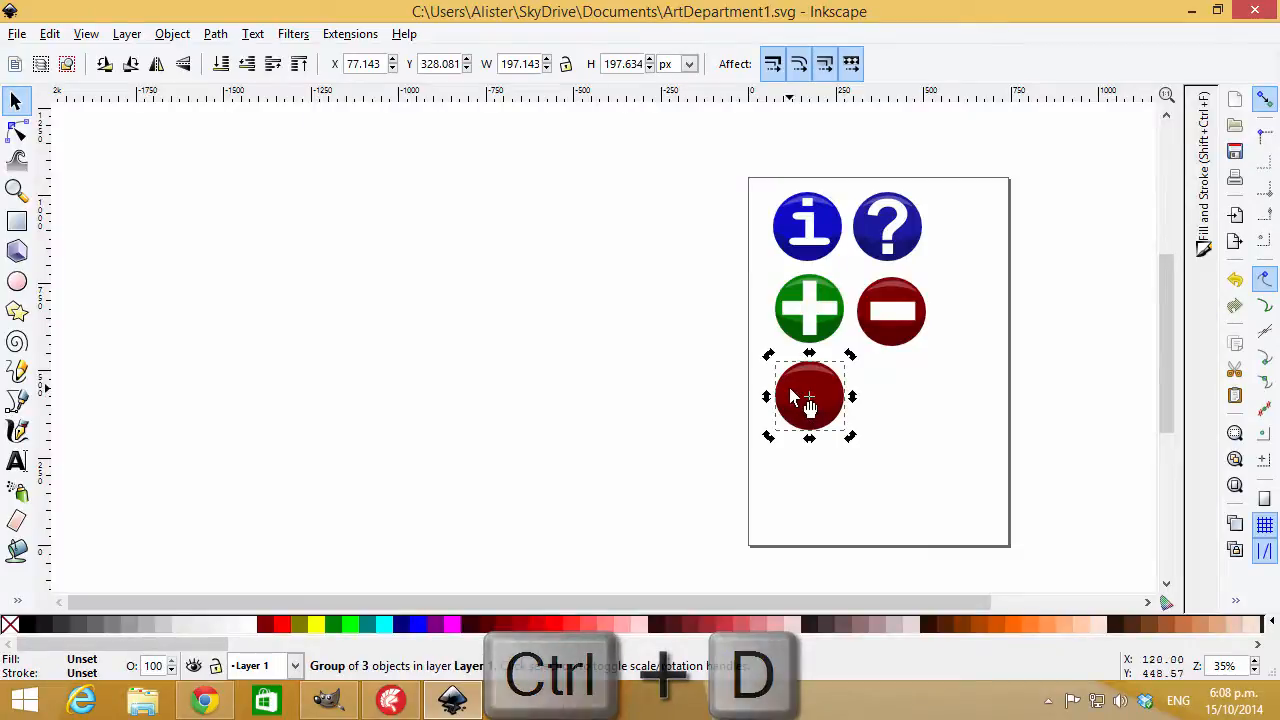
{"action": "double_click", "coordinate": [798, 385]}
{"action": "left_click", "coordinate": [796, 386]}
{"action": "left_click", "coordinate": [797, 386]}
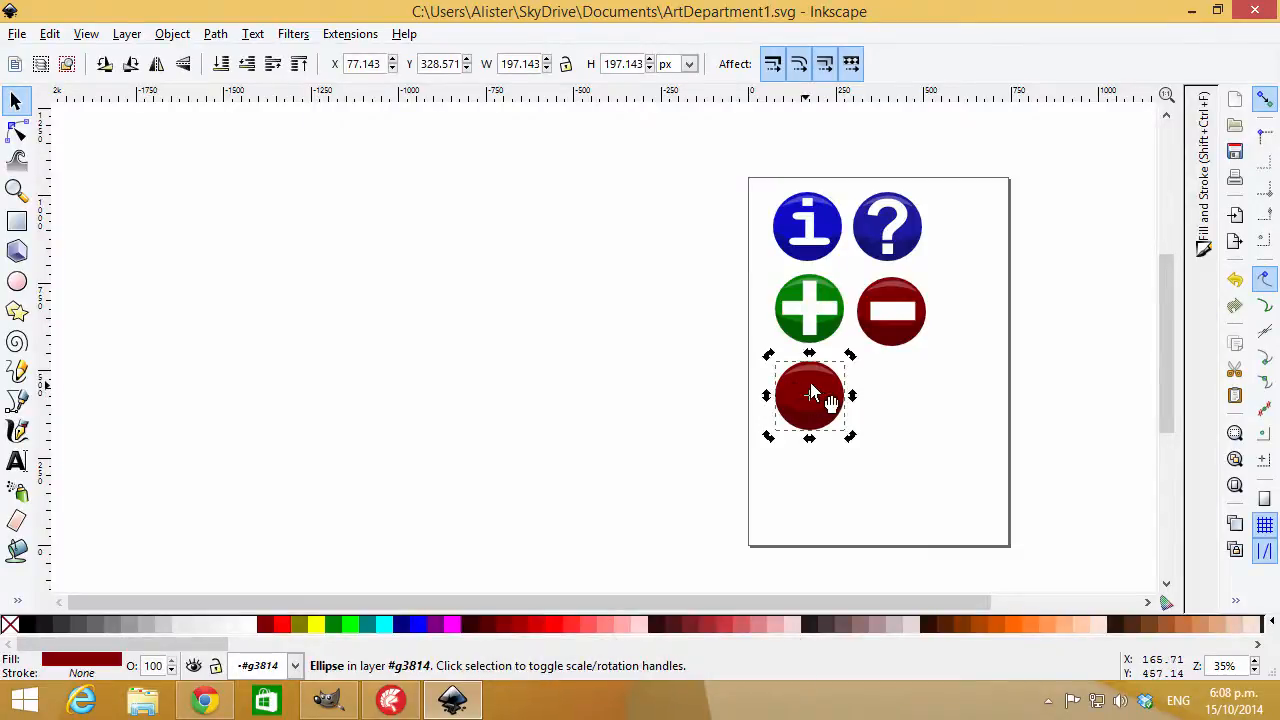
{"action": "key", "text": "e"}
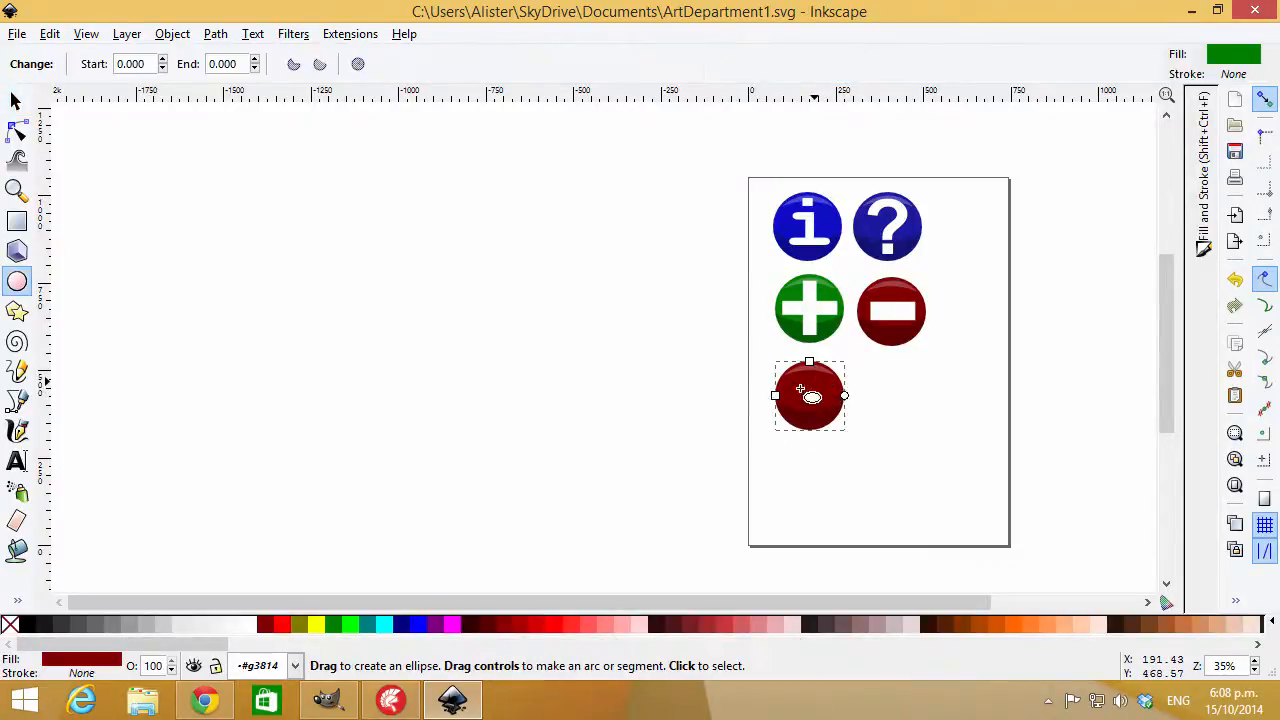
{"action": "left_click", "coordinate": [282, 624]}
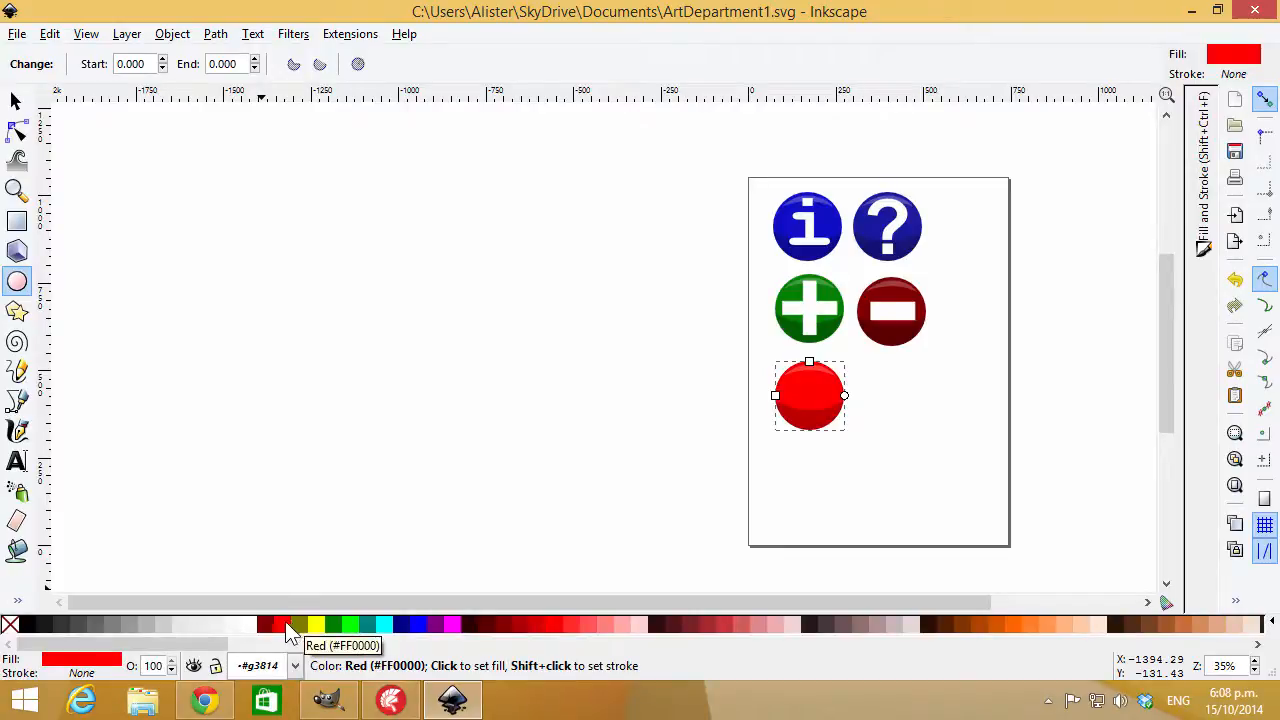
{"action": "left_click", "coordinate": [110, 660]}
{"action": "left_click_drag", "start_coordinate": [1030, 310], "coordinate": [1025, 283]}
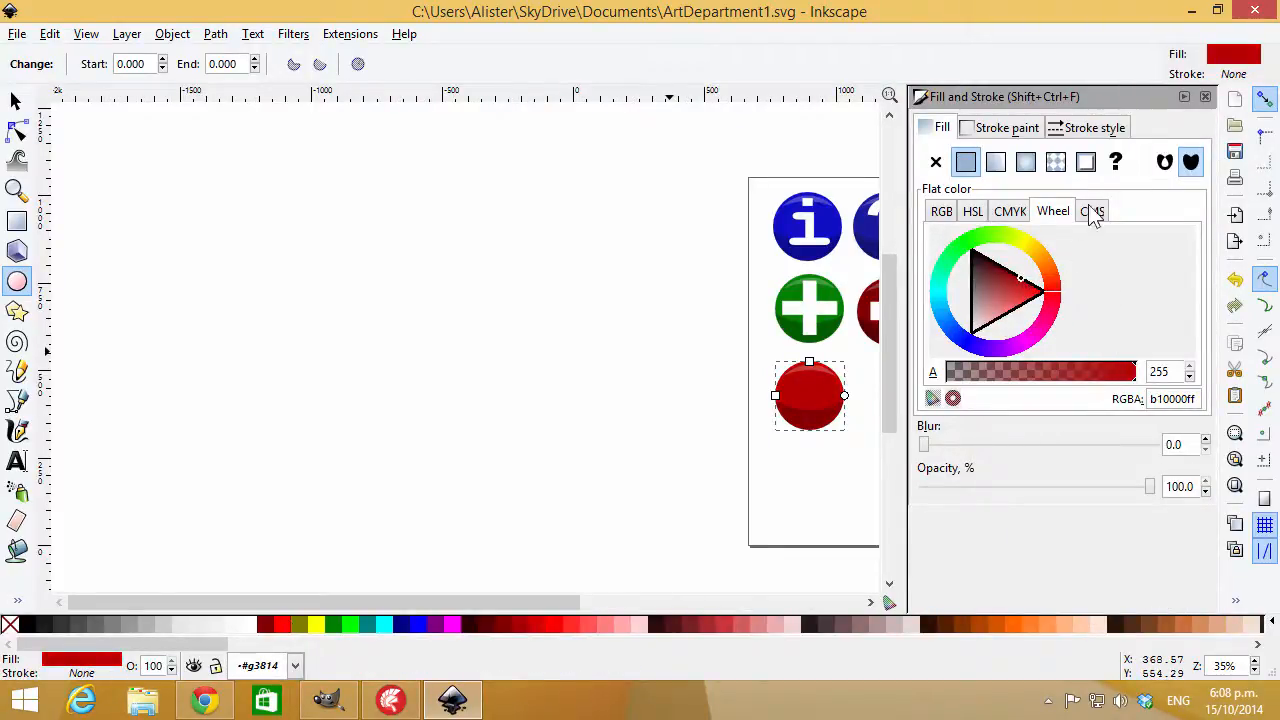
{"action": "left_click", "coordinate": [1184, 96]}
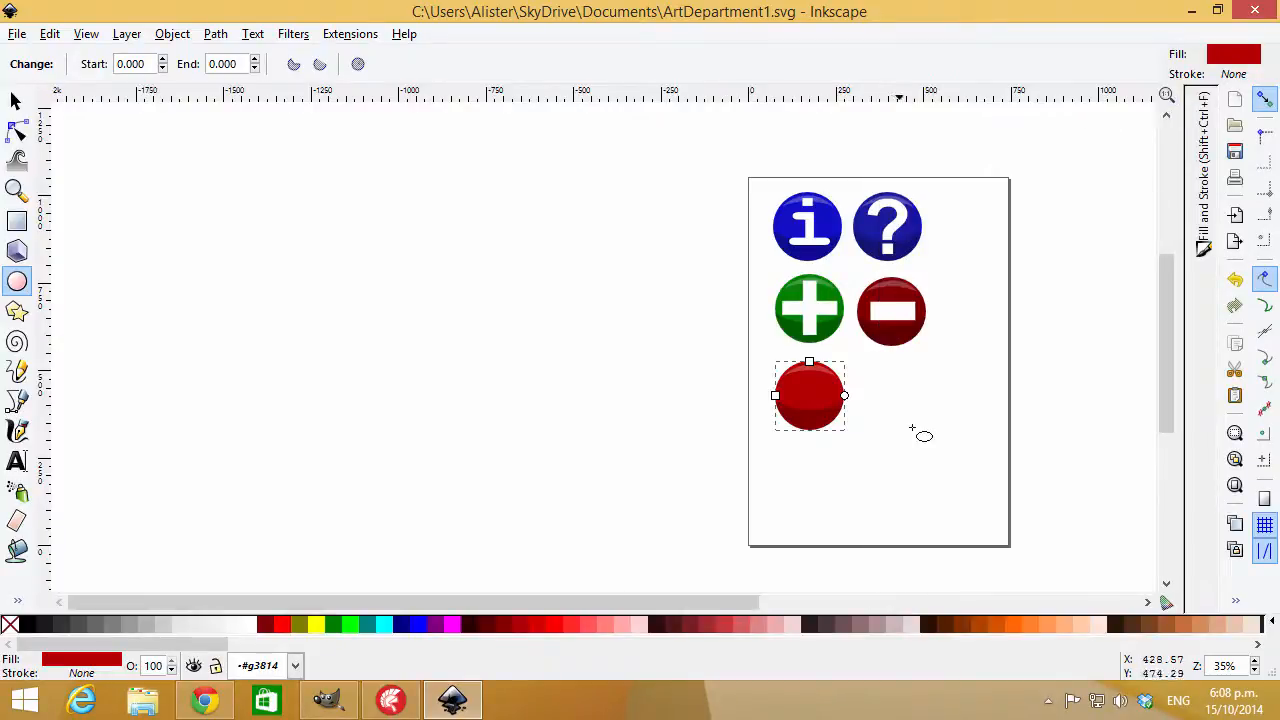
{"action": "left_click", "coordinate": [15, 101]}
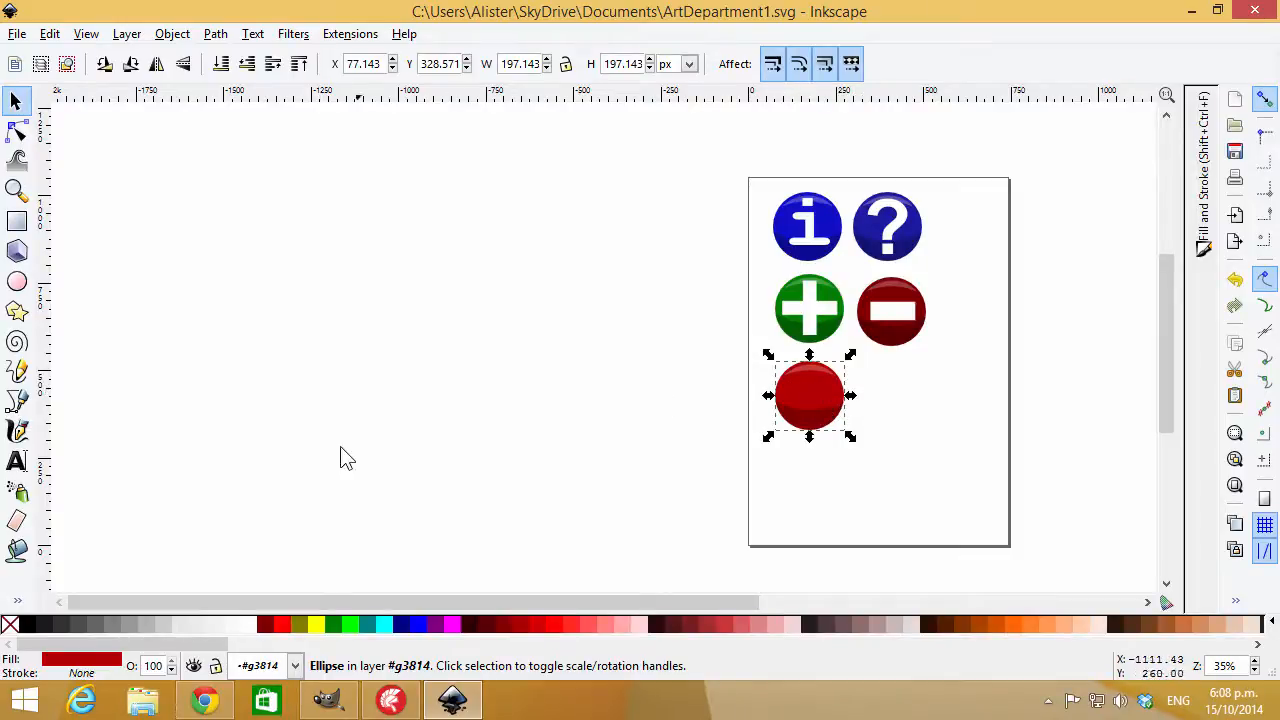
Draw a rectangle about 89 by 106 px on the duplicated red button, with a white stroke and no fill.
{"action": "left_click", "coordinate": [17, 221]}
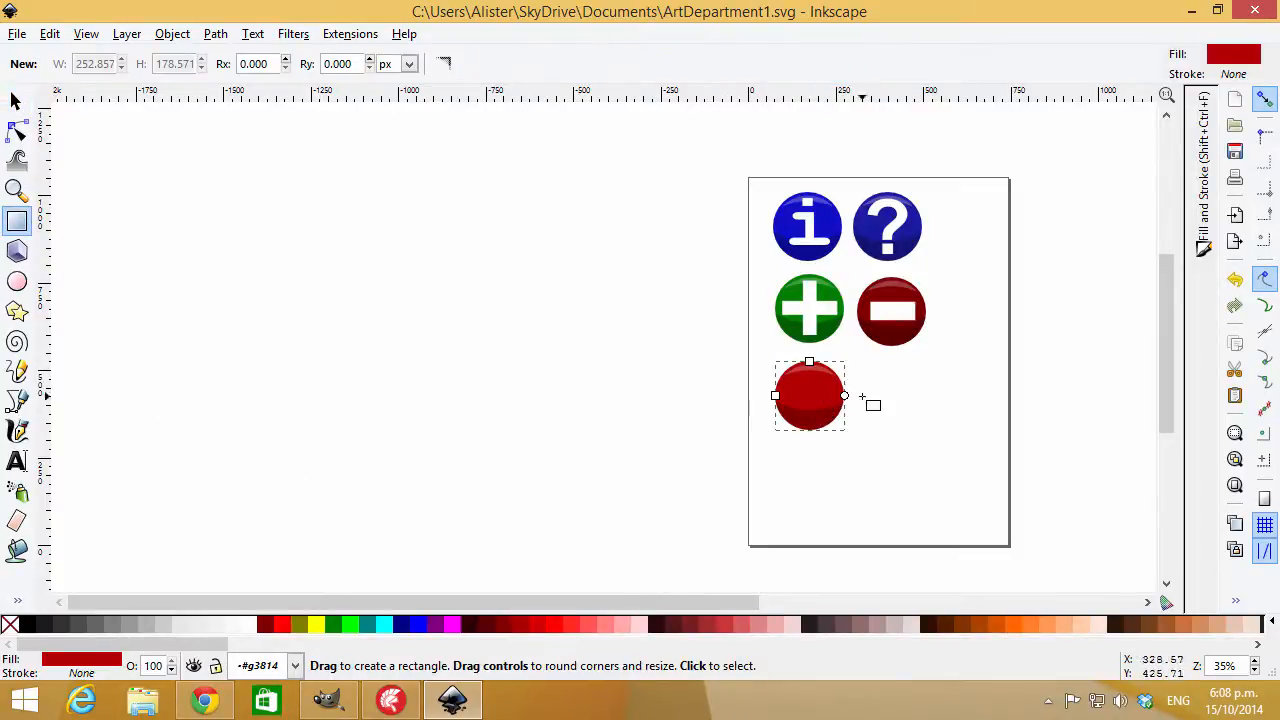
{"action": "left_click_drag", "start_coordinate": [790, 382], "coordinate": [820, 418]}
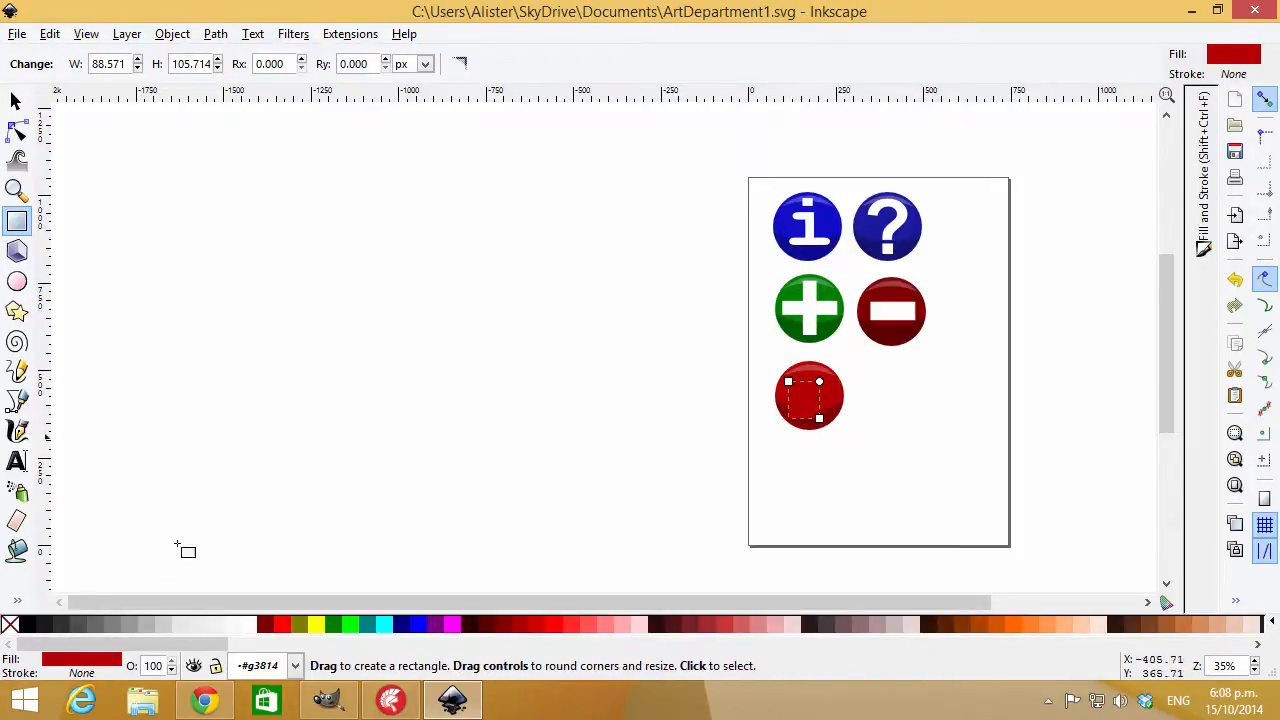
{"action": "left_click", "coordinate": [250, 627], "text": "shift"}
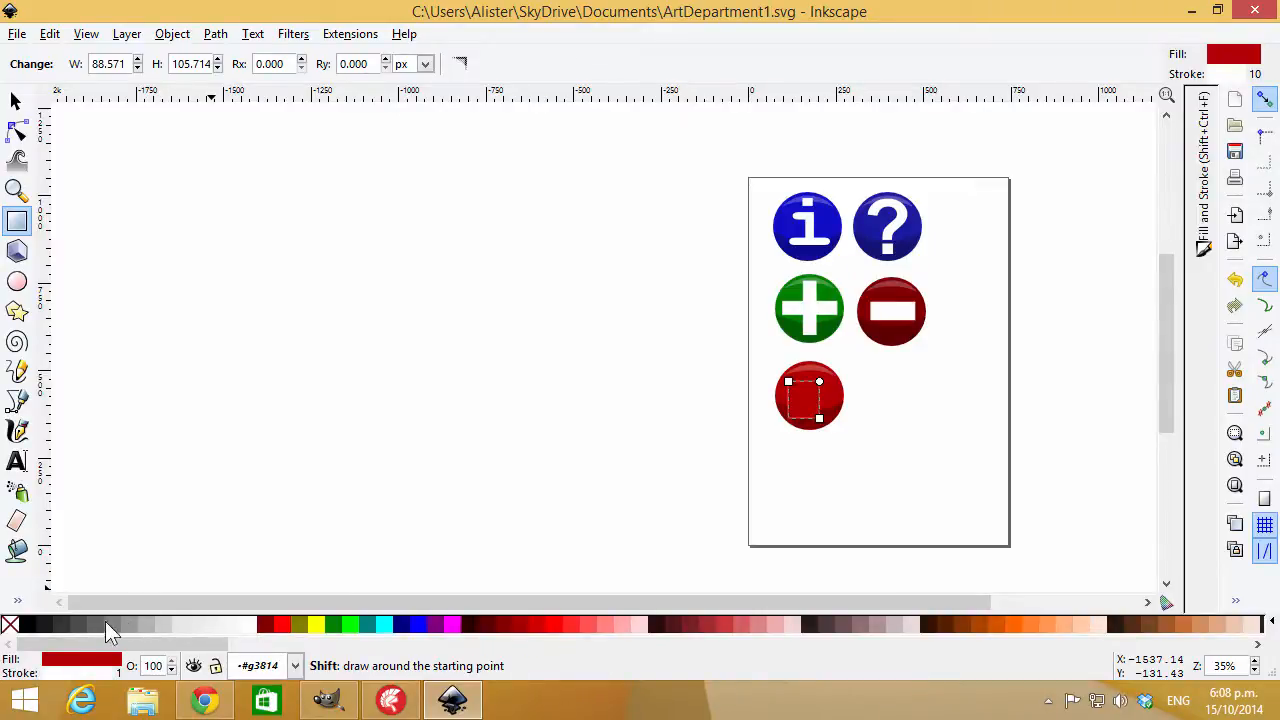
{"action": "left_click", "coordinate": [10, 626]}
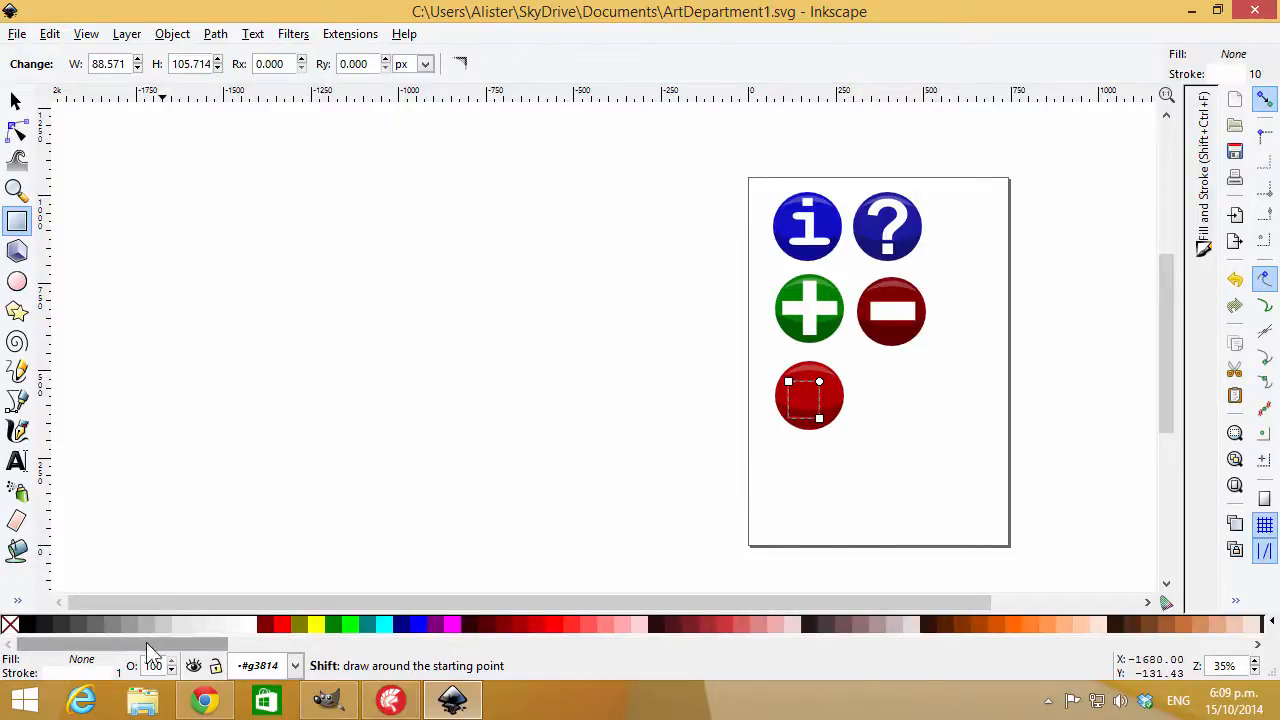
{"action": "key", "text": "shift"}
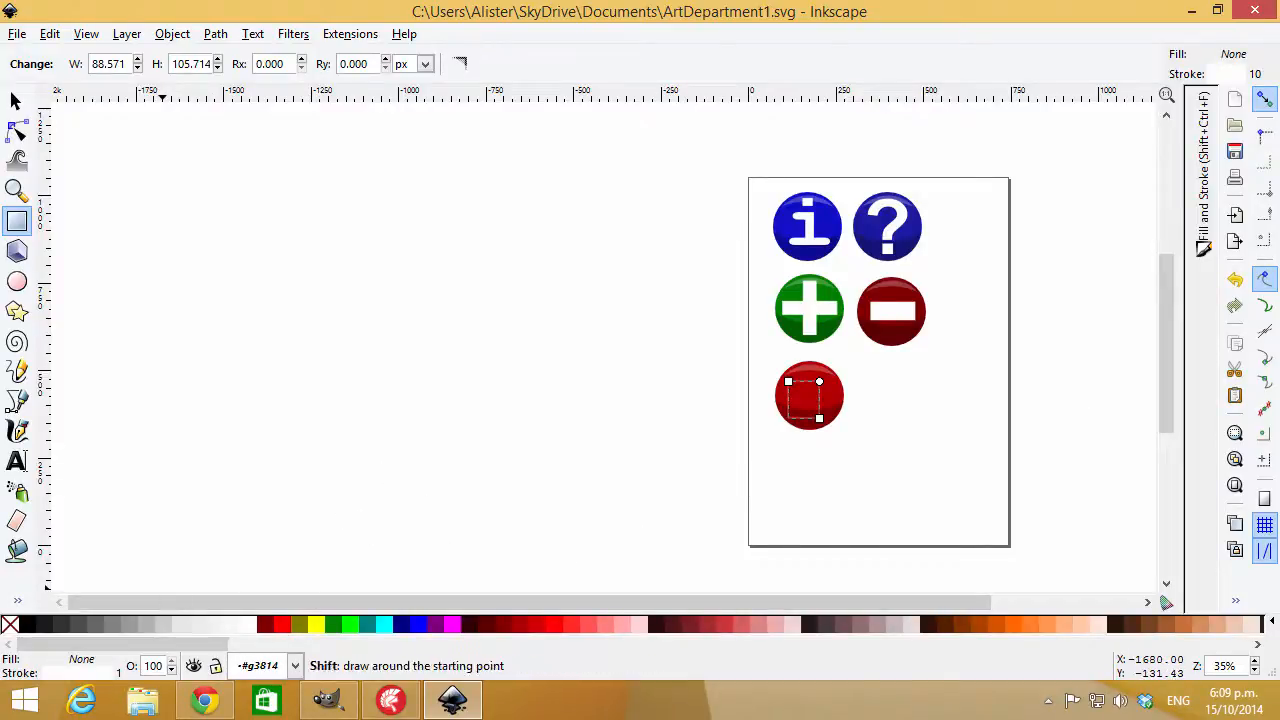
Thicken the rectangle's white outline, trying 10 px before setting the stroke width to 15 px.
{"action": "left_click", "coordinate": [60, 674]}
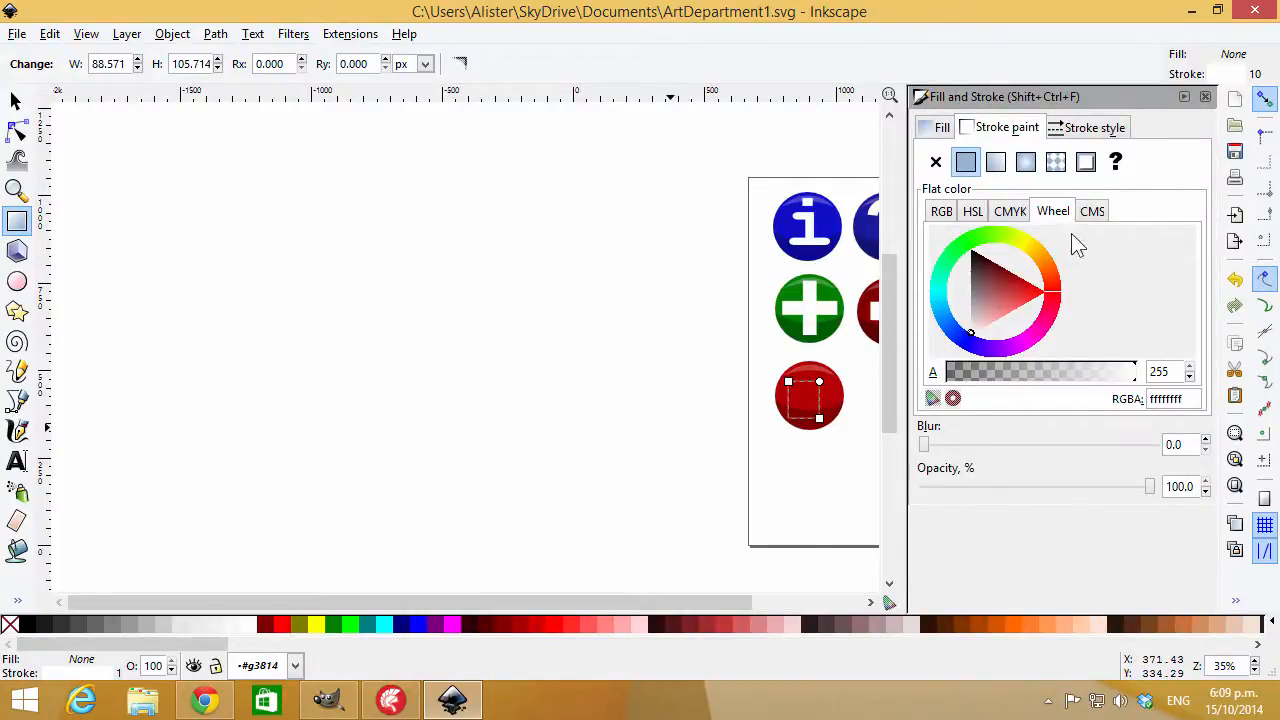
{"action": "left_click", "coordinate": [1098, 128]}
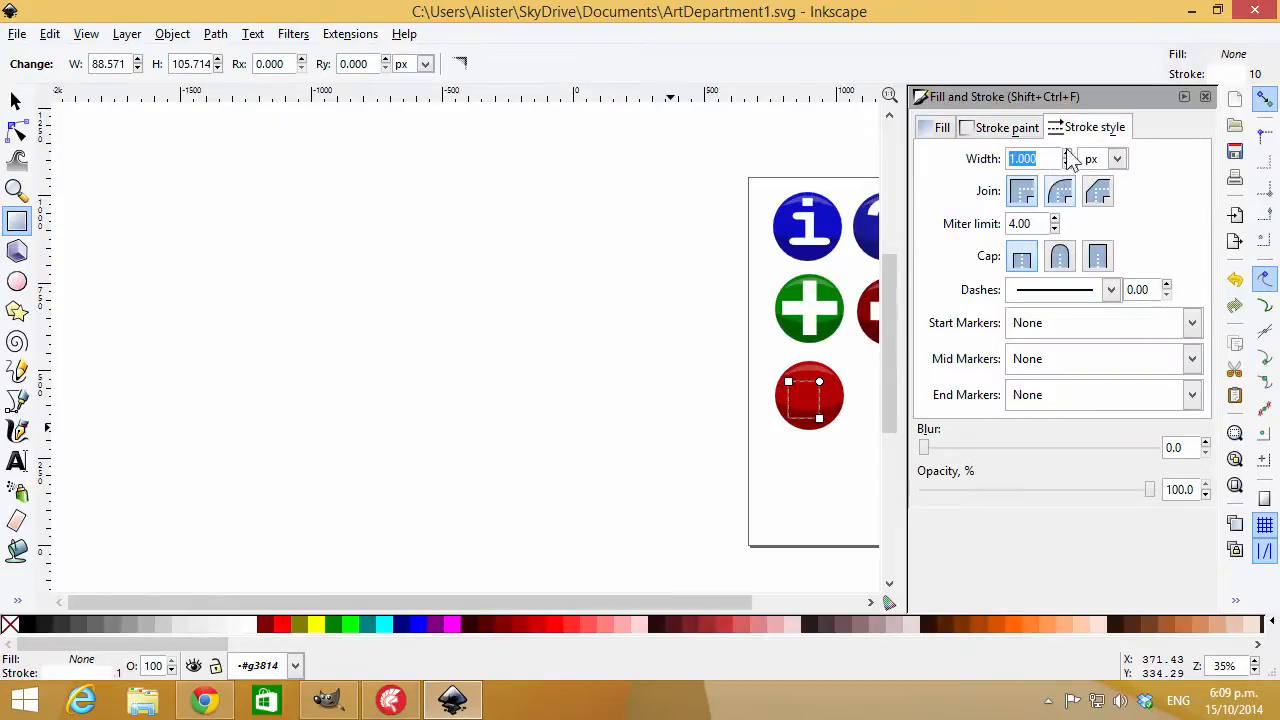
{"action": "scroll", "coordinate": [1068, 160], "scroll_direction": "up", "scroll_amount": 4}
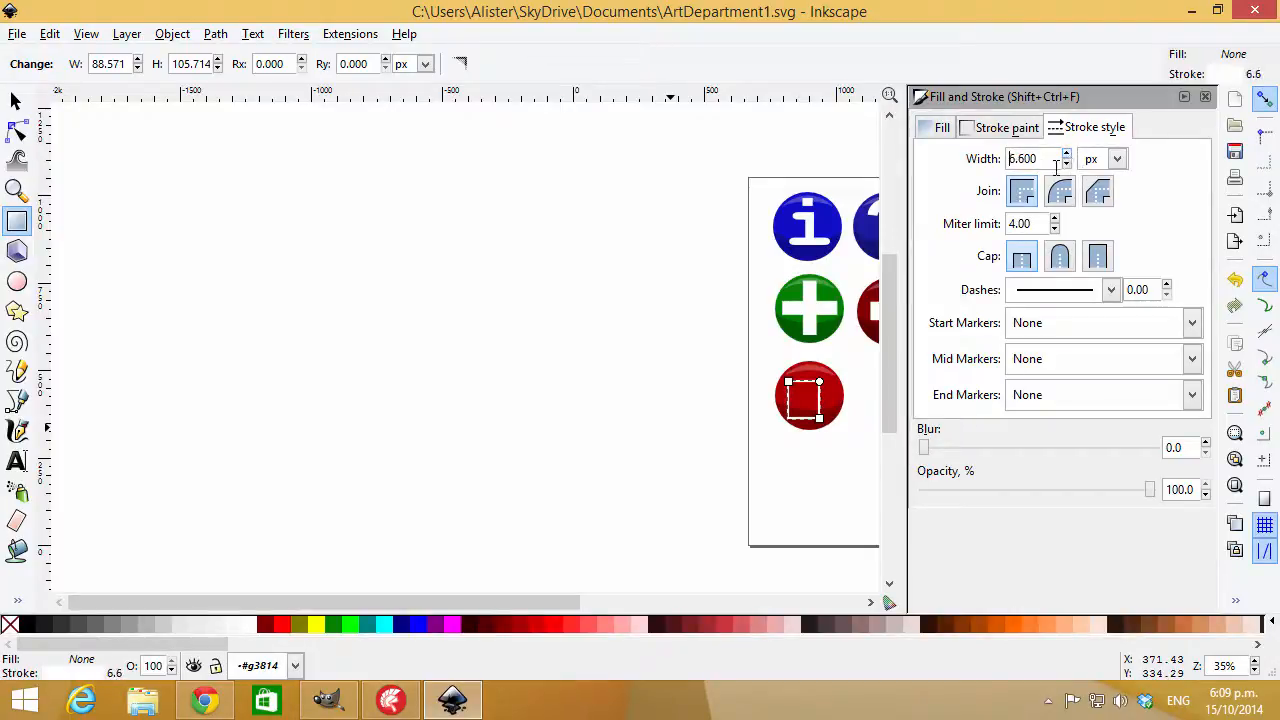
{"action": "type", "text": "10"}
{"action": "left_click_drag", "start_coordinate": [1048, 160], "coordinate": [952, 160]}
{"action": "type", "text": "10"}
{"action": "key", "text": "Tab"}
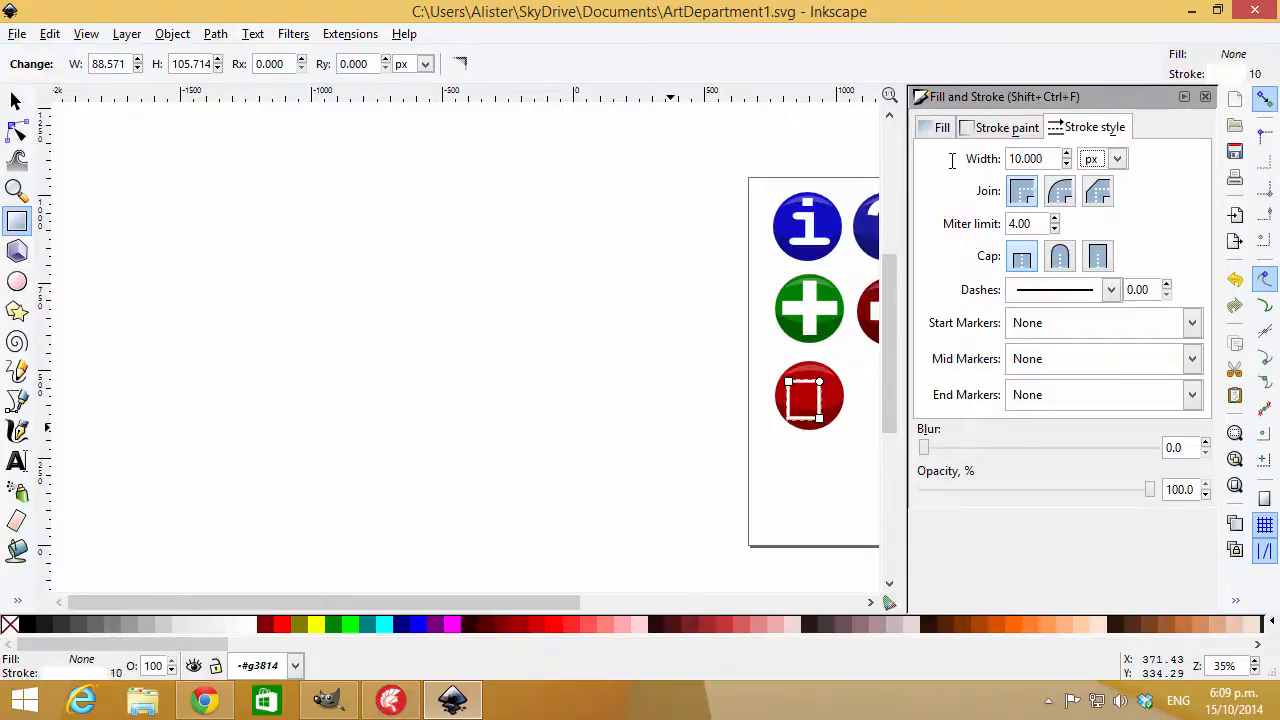
{"action": "left_click", "coordinate": [1067, 155]}
{"action": "left_click_drag", "start_coordinate": [1030, 160], "coordinate": [948, 168]}
{"action": "type", "text": "15"}
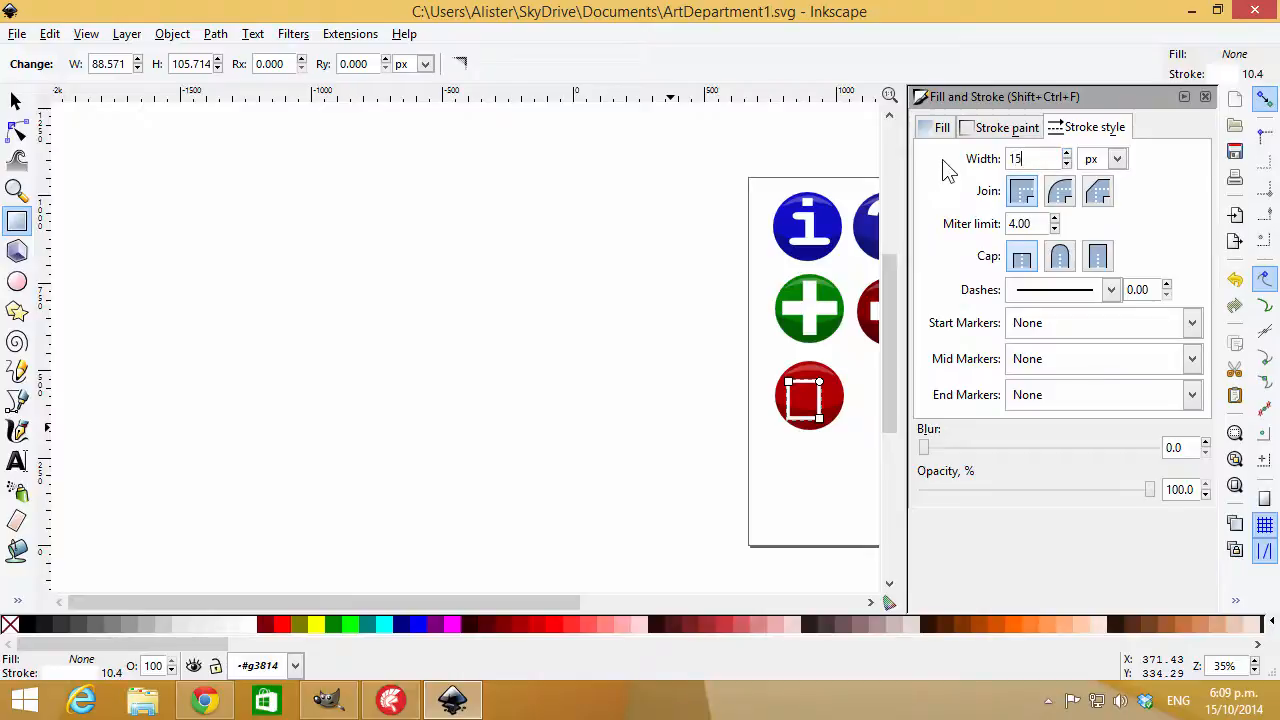
{"action": "key", "text": "Tab"}
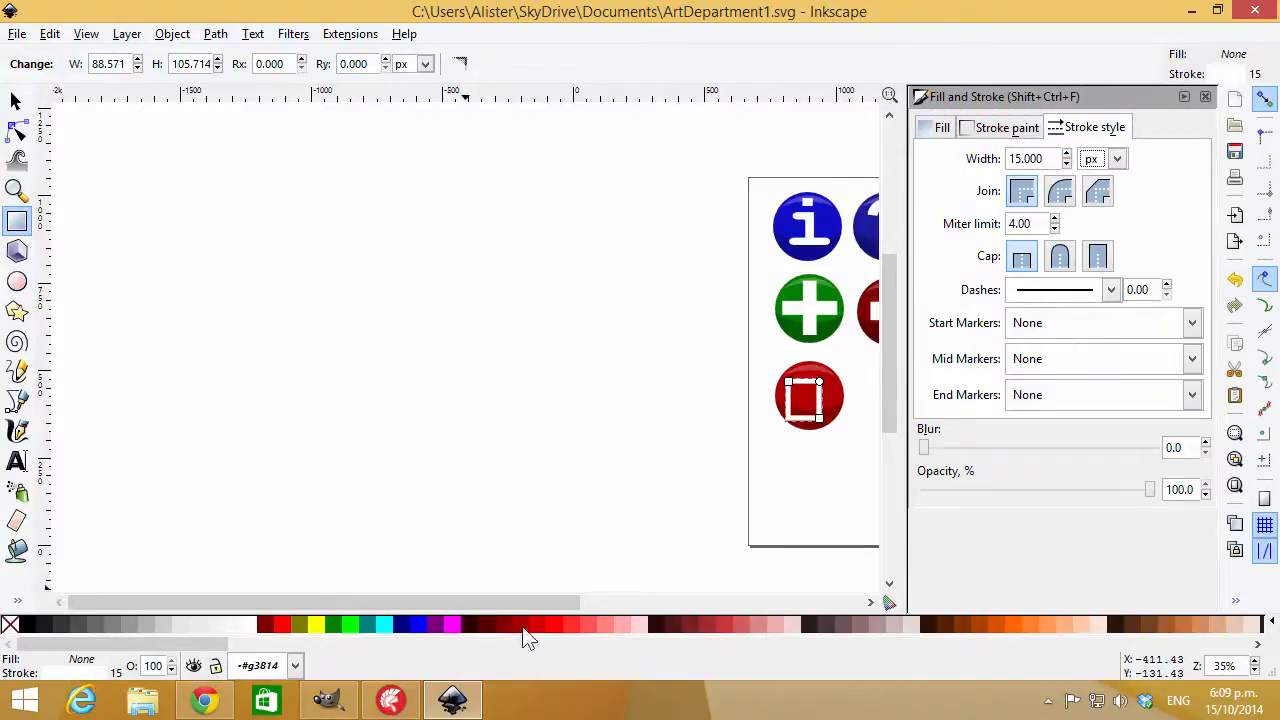
Resize the white outlined rectangle on the lower red button to a narrower shape, about 79 by 119 px.
{"action": "left_click_drag", "start_coordinate": [507, 603], "coordinate": [603, 592]}
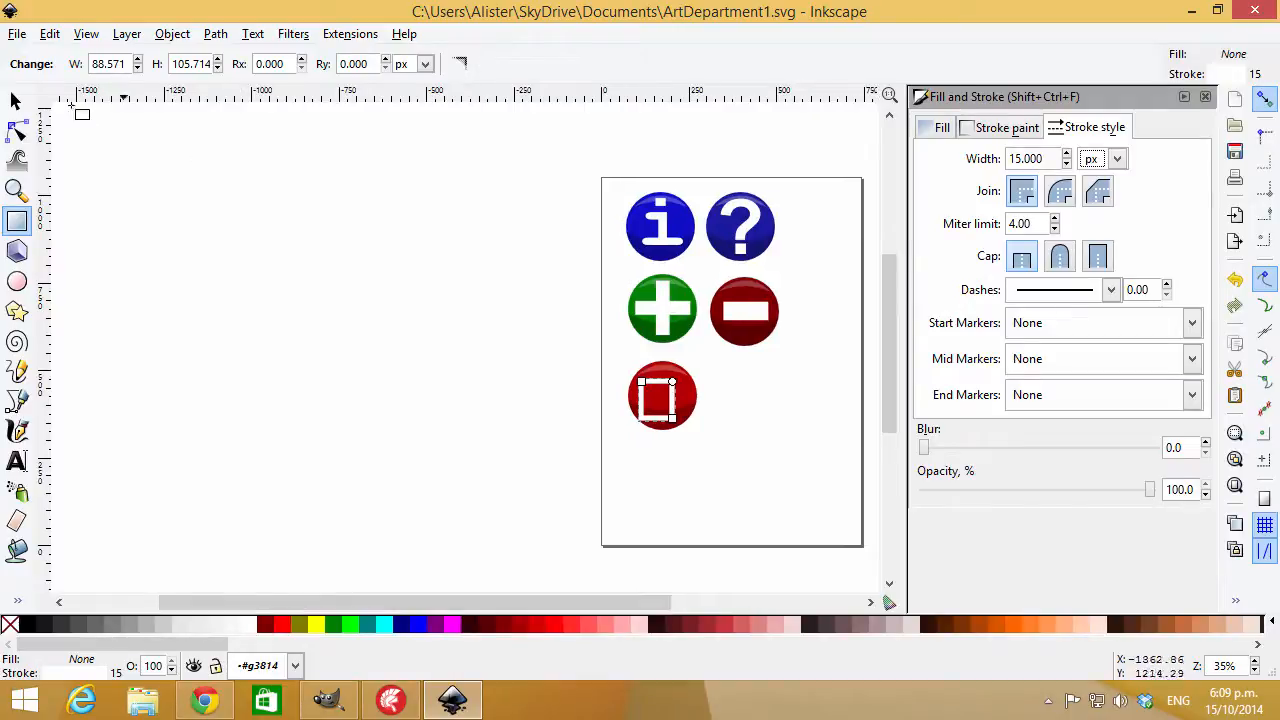
{"action": "key", "text": "s"}
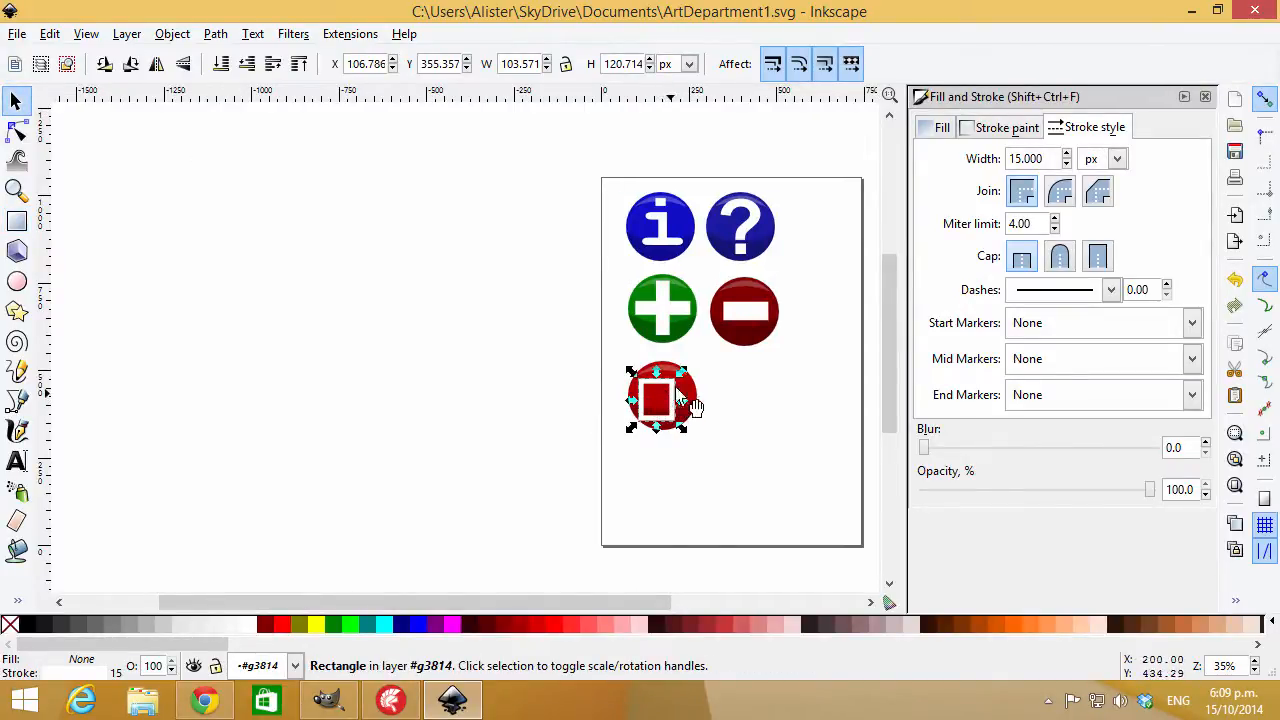
{"action": "left_click_drag", "start_coordinate": [674, 391], "coordinate": [674, 393]}
{"action": "left_click", "coordinate": [736, 428]}
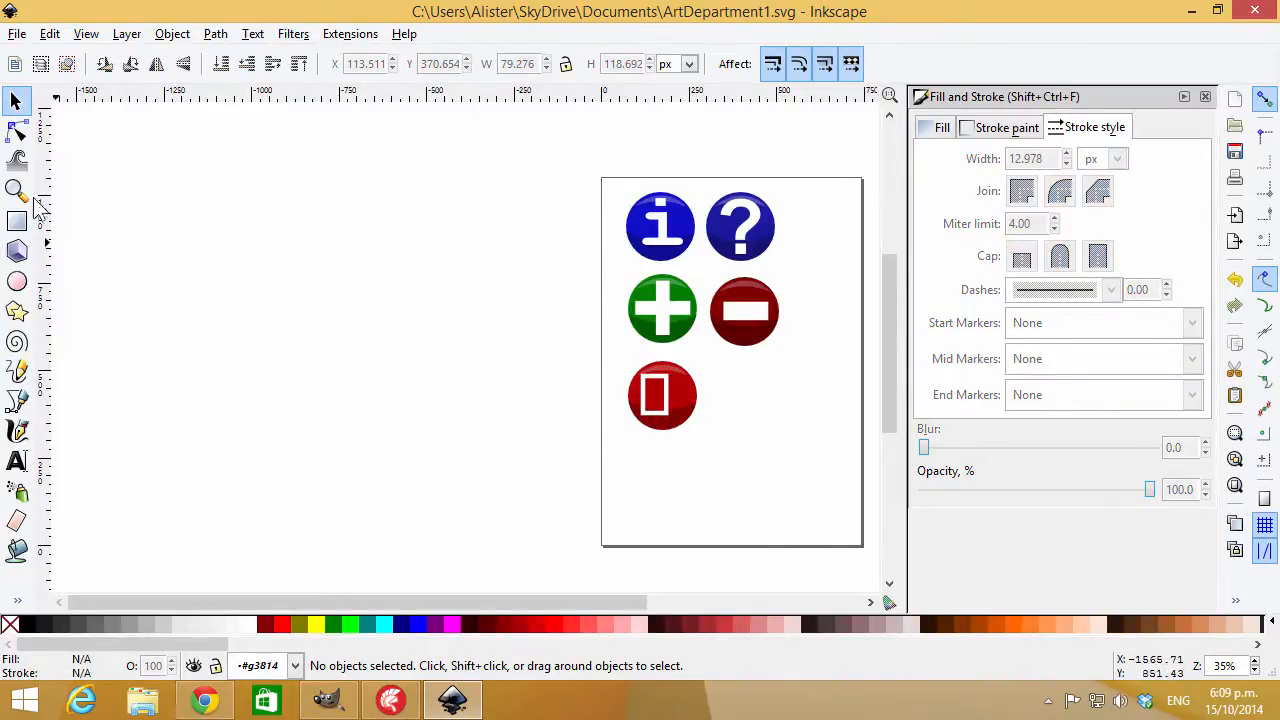
Draw a straight horizontal line about 83 px long with the Pen tool, from the button's right part into the rectangle's middle.
{"action": "left_click", "coordinate": [17, 400]}
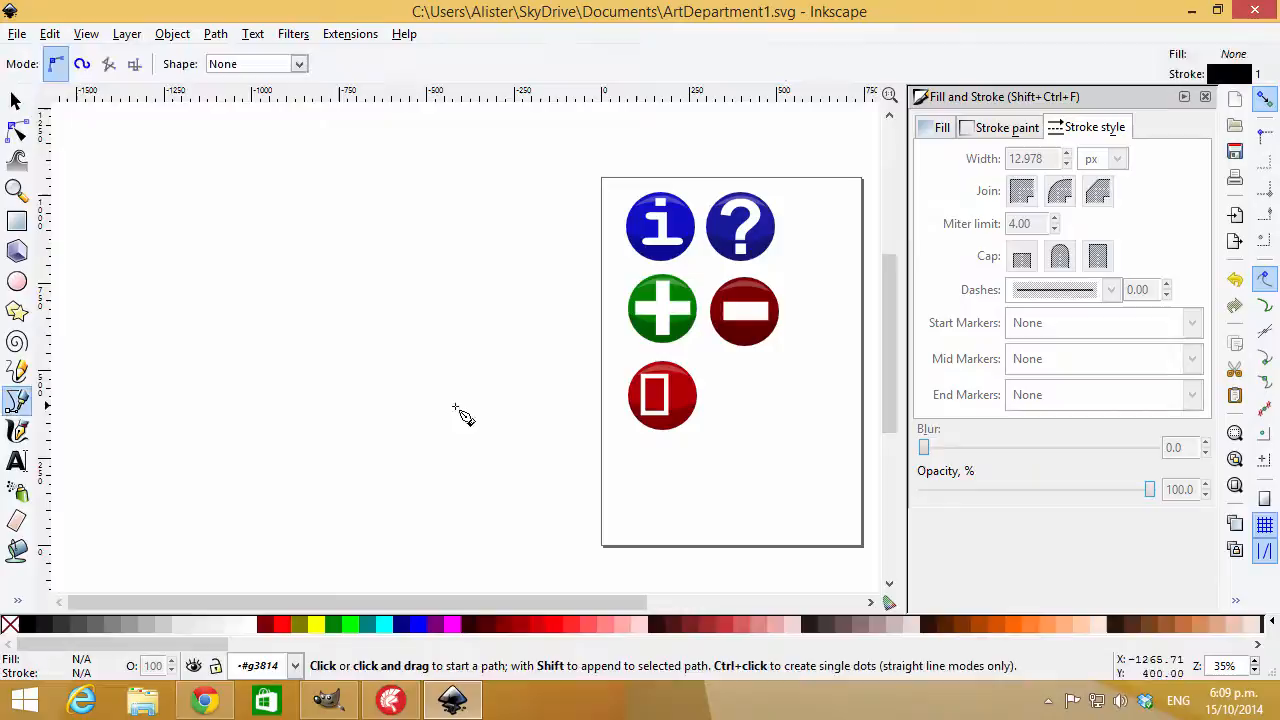
{"action": "left_click", "coordinate": [680, 397]}
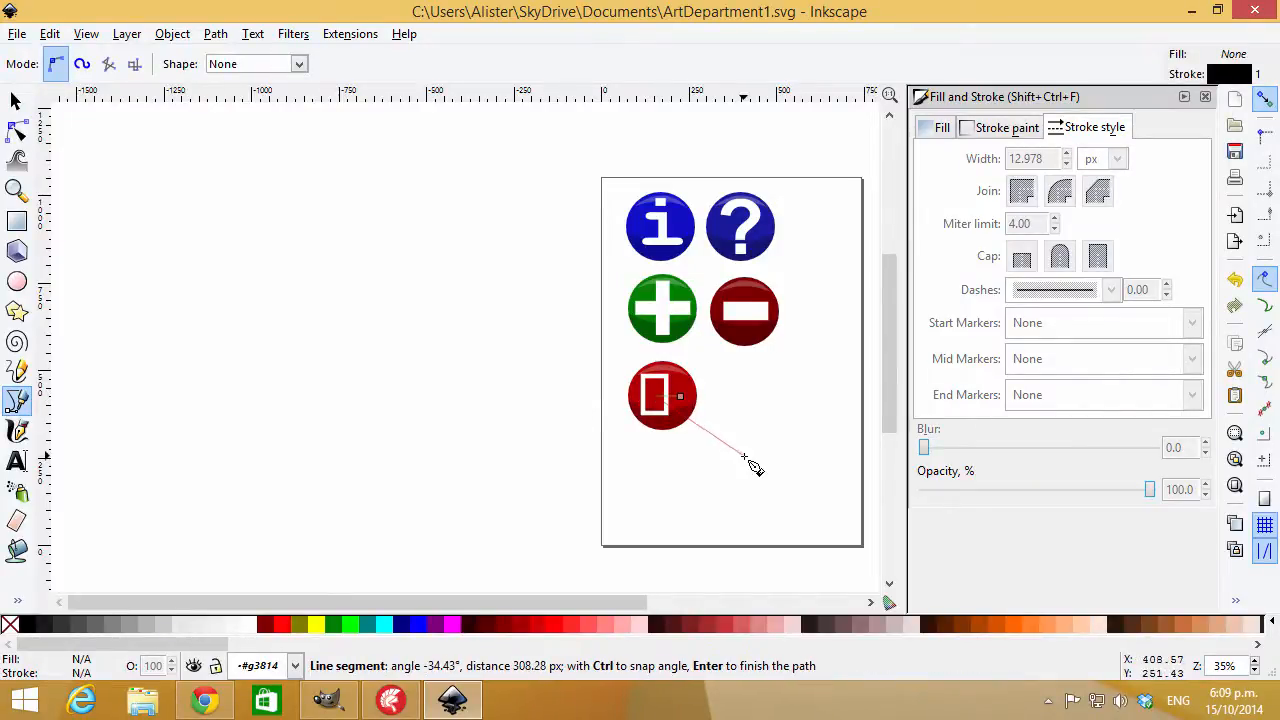
{"action": "left_click", "coordinate": [658, 405]}
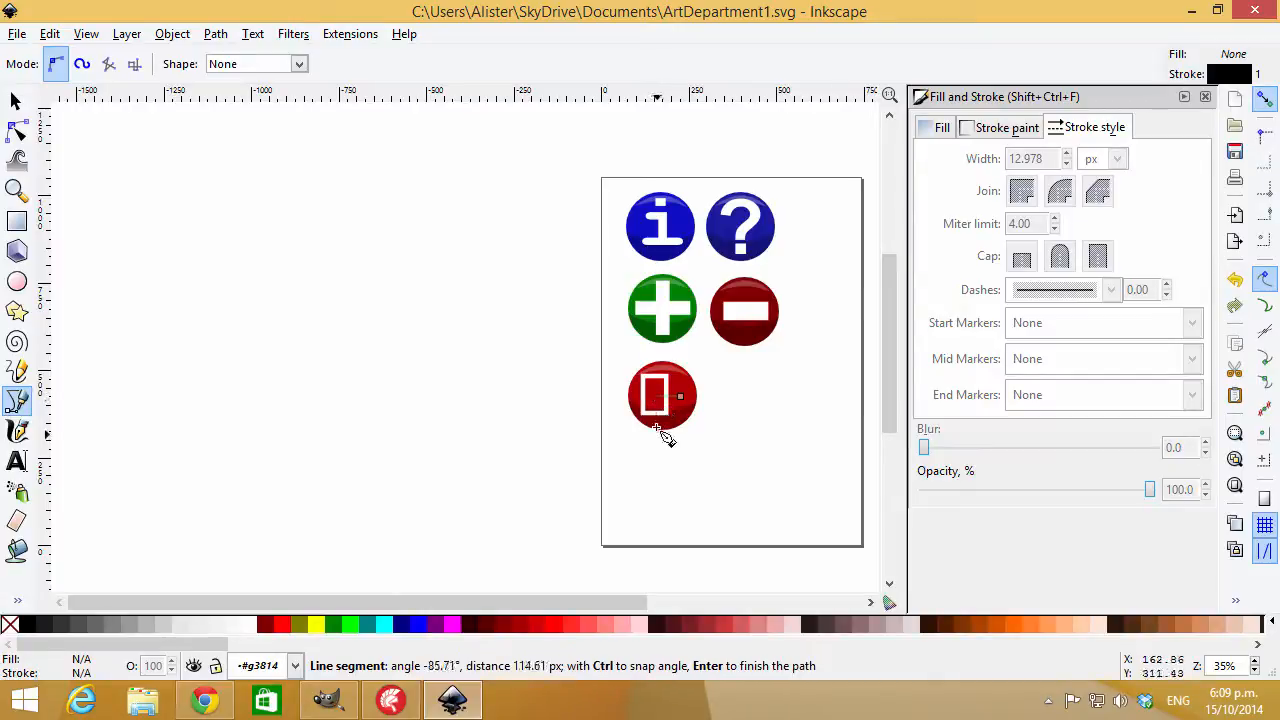
{"action": "key", "text": "Escape"}
{"action": "left_click", "coordinate": [682, 397]}
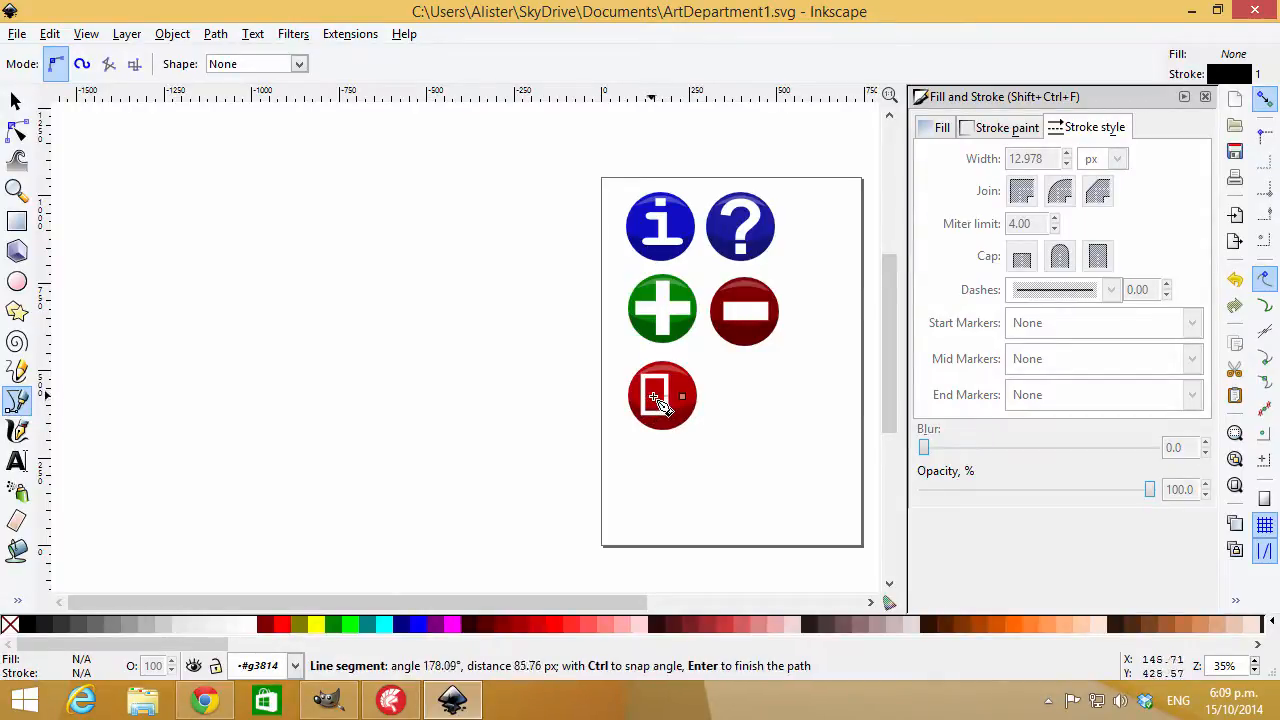
{"action": "double_click", "coordinate": [655, 398]}
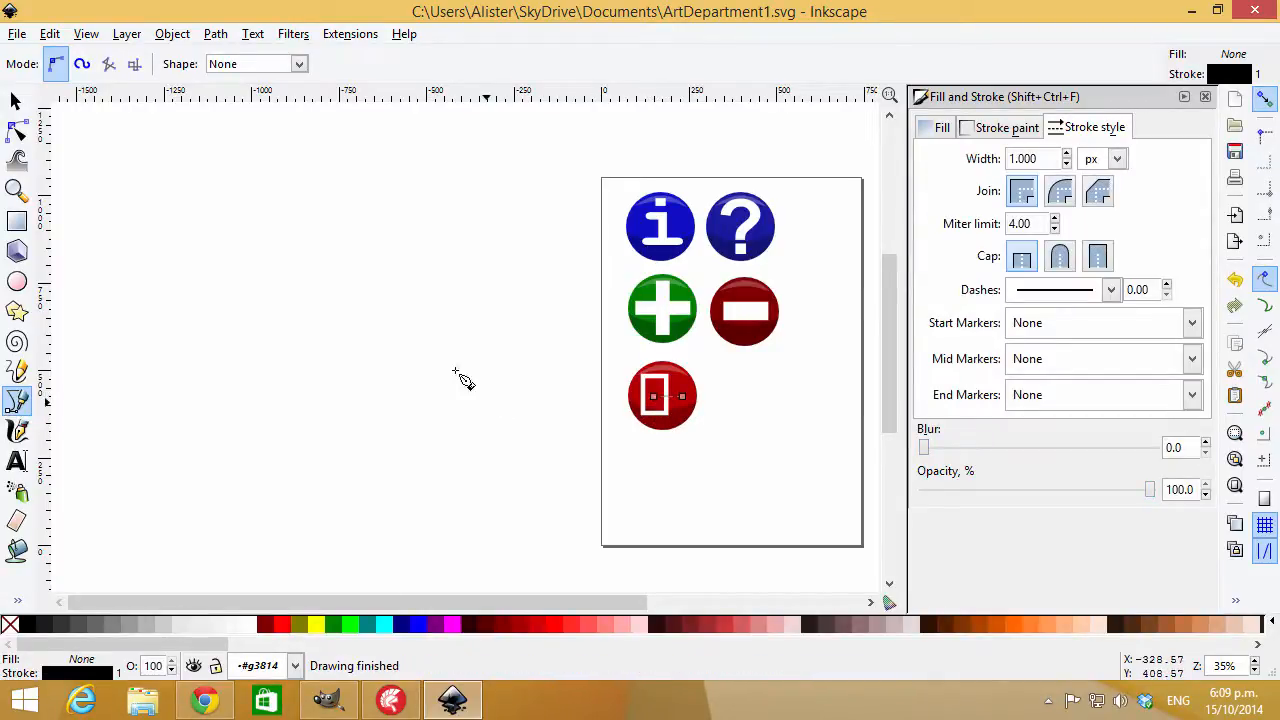
Set the new line's stroke width to 15 px and its stroke colour to white.
{"action": "triple_click", "coordinate": [1056, 158]}
{"action": "type", "text": "15"}
{"action": "key", "text": "Tab"}
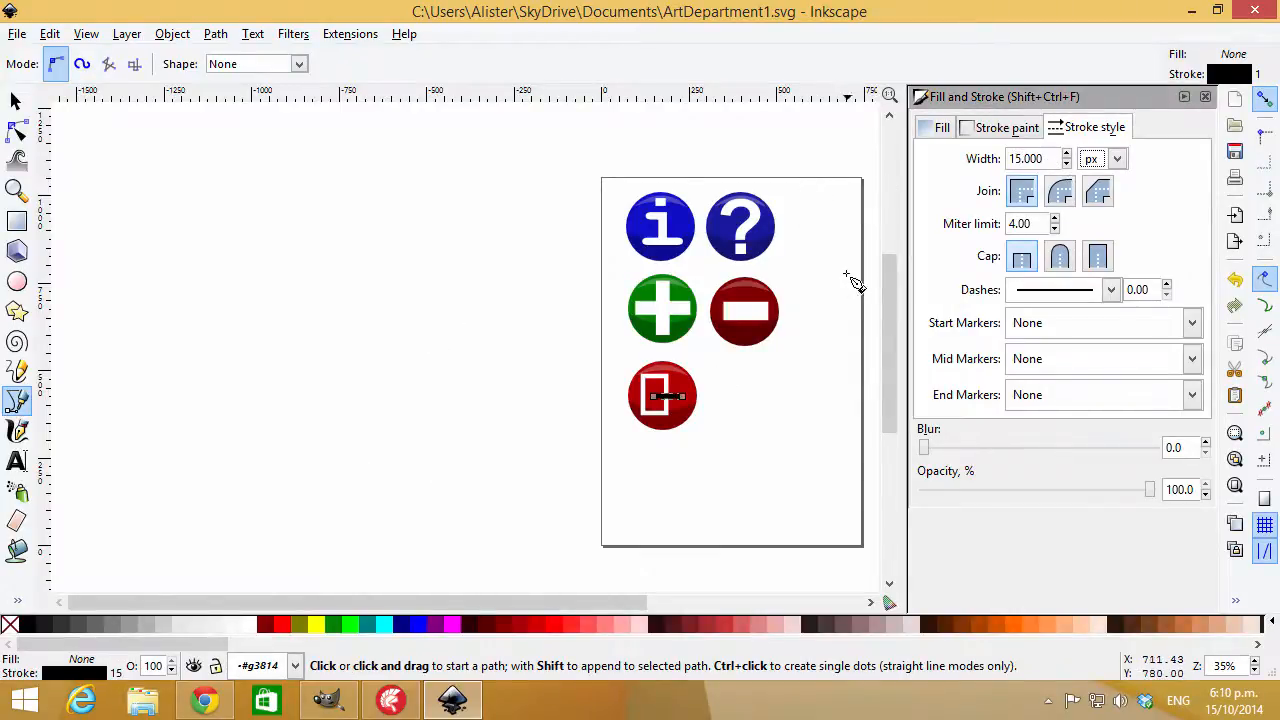
{"action": "left_click", "coordinate": [253, 625], "text": "shift"}
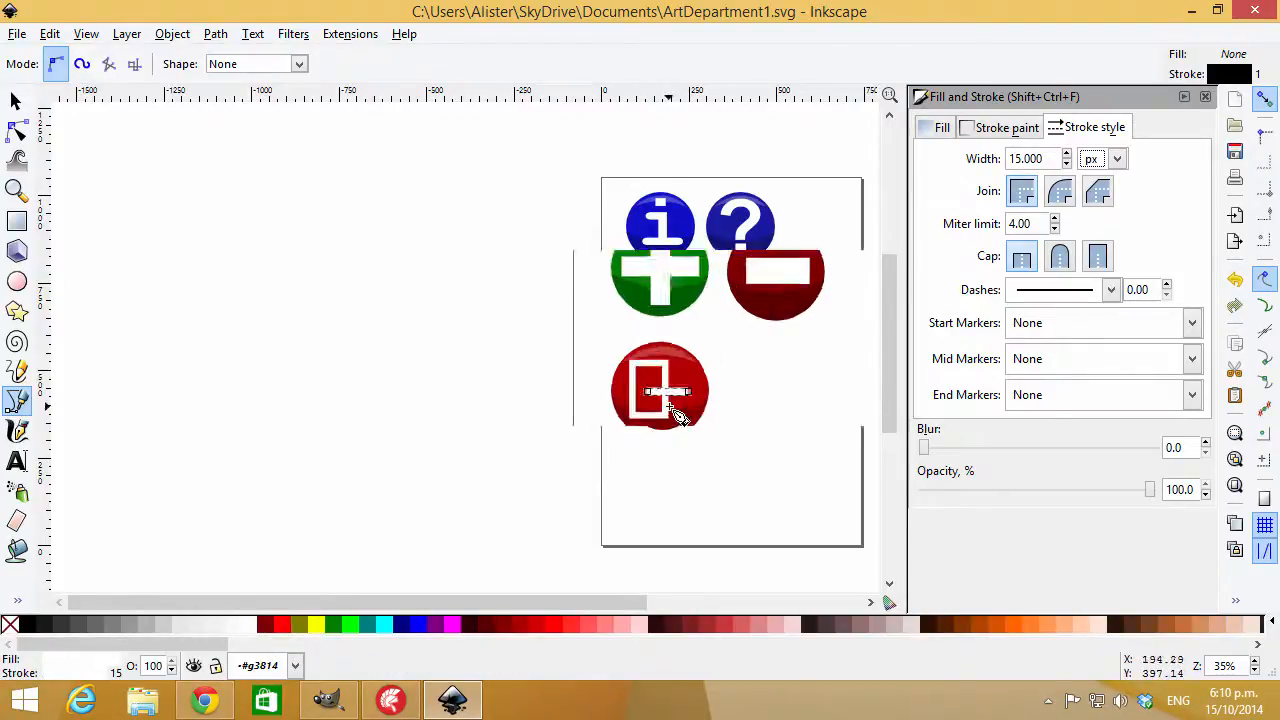
Draw a white three-cornered polygon as a left-pointing arrowhead on the line's left end and scale it to about 24 by 41 px.
{"action": "scroll", "coordinate": [680, 414], "scroll_direction": "up", "scroll_amount": 5}
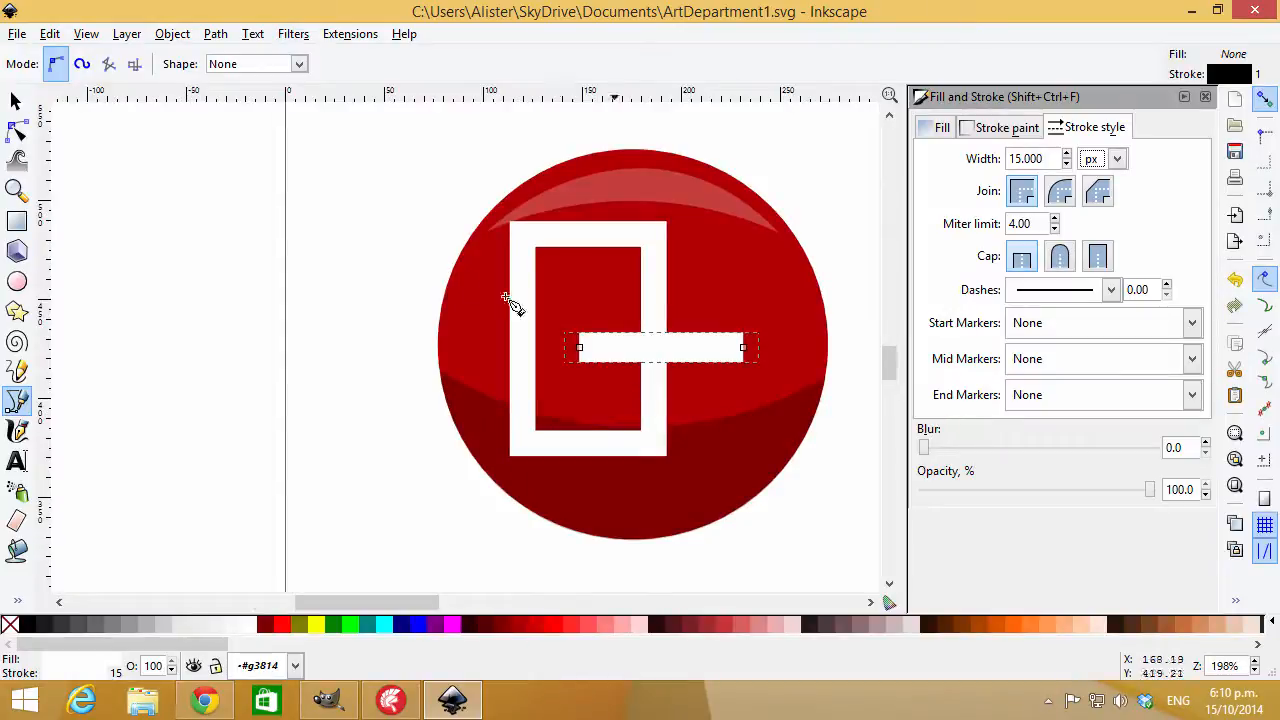
{"action": "left_click", "coordinate": [31, 316]}
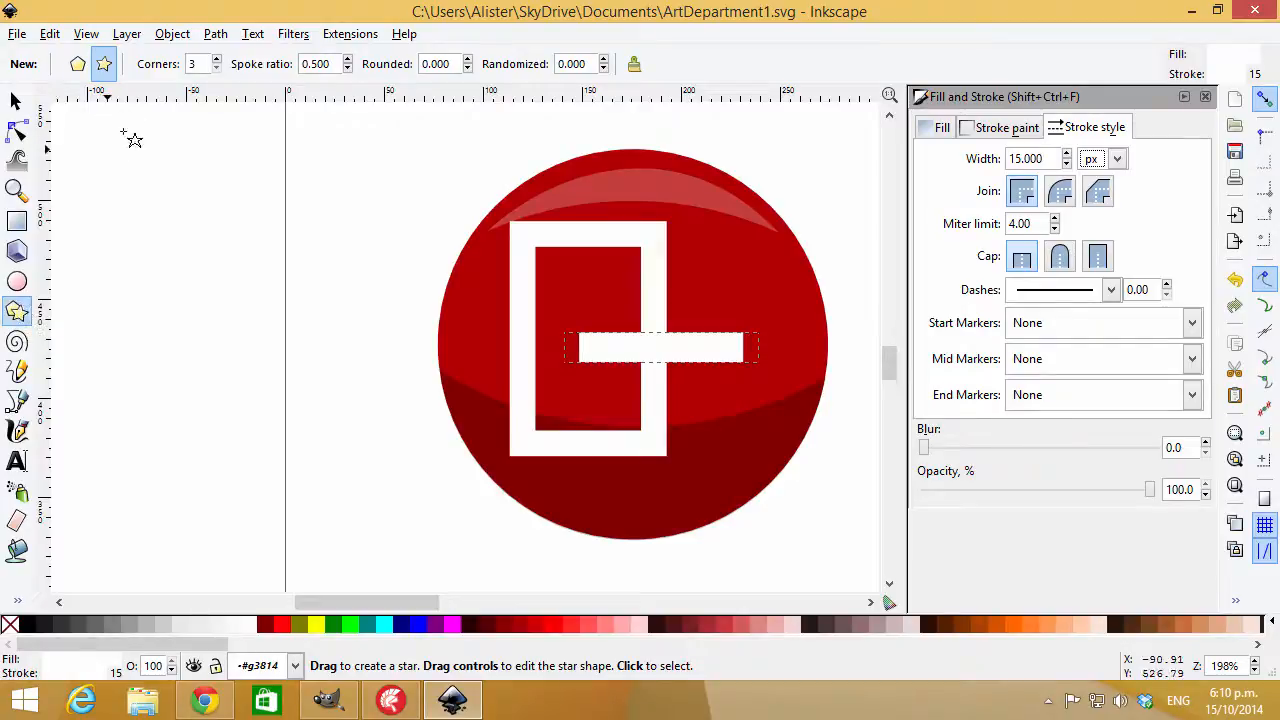
{"action": "left_click", "coordinate": [78, 65]}
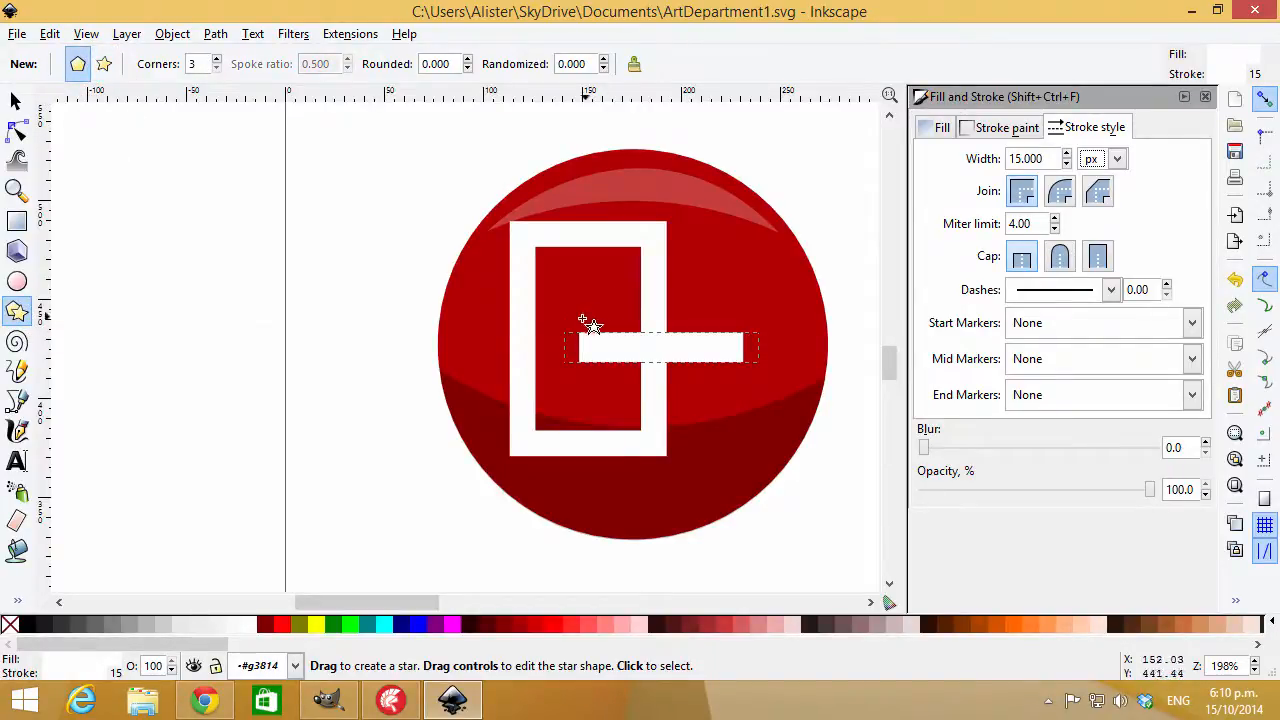
{"action": "left_click_drag", "start_coordinate": [582, 320], "coordinate": [594, 346]}
{"action": "left_click", "coordinate": [15, 101]}
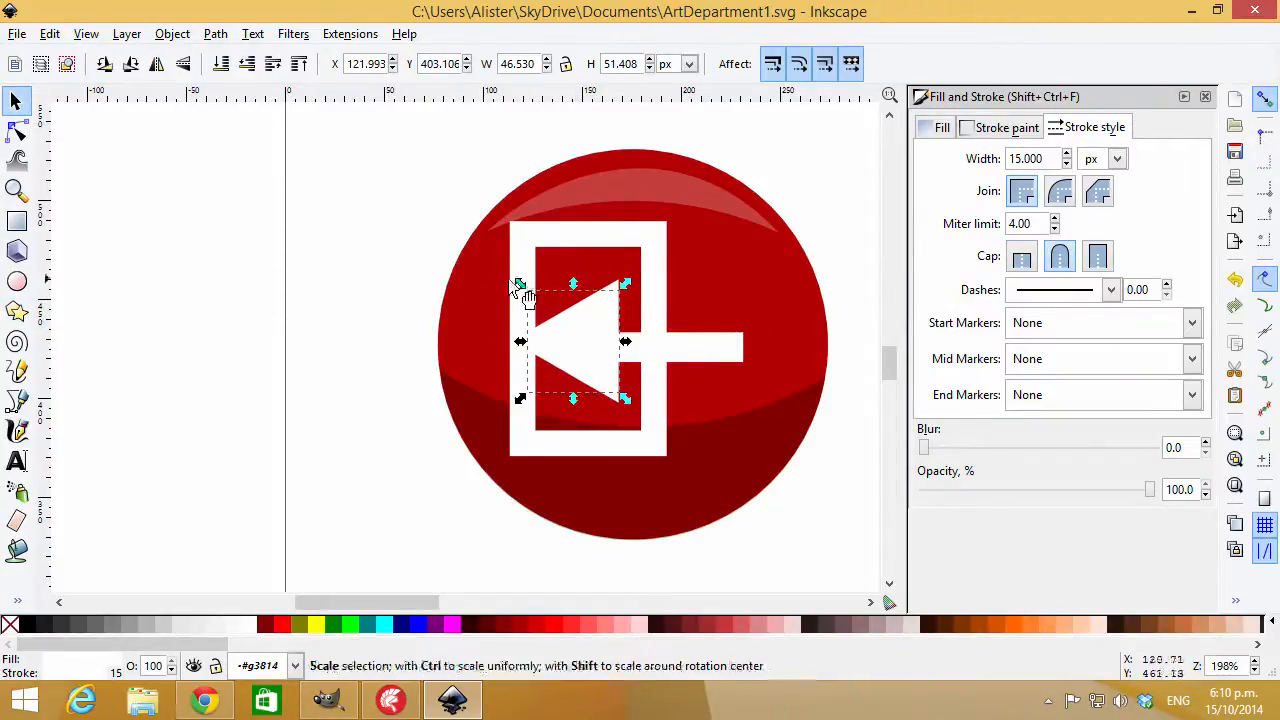
{"action": "left_click_drag", "start_coordinate": [521, 287], "coordinate": [557, 305]}
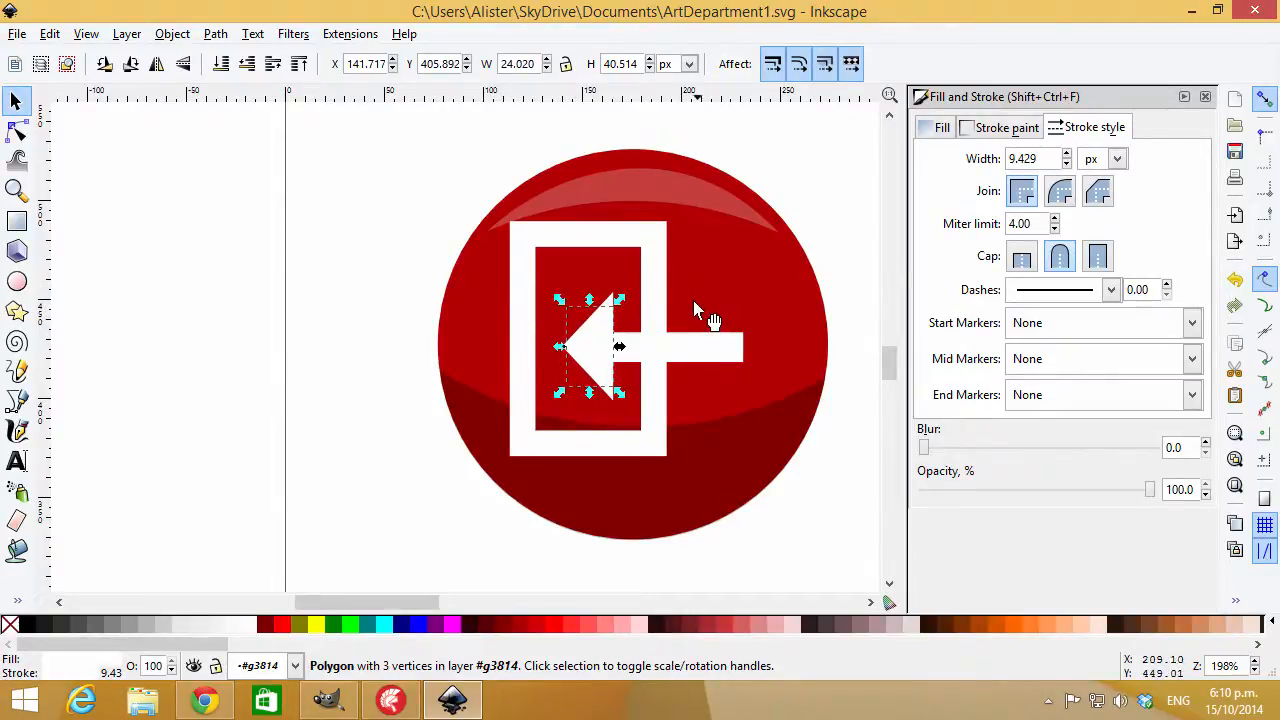
Enlarge the white rectangle around the arrow to about 94 px wide, extending it upward and downward.
{"action": "left_click", "coordinate": [656, 255]}
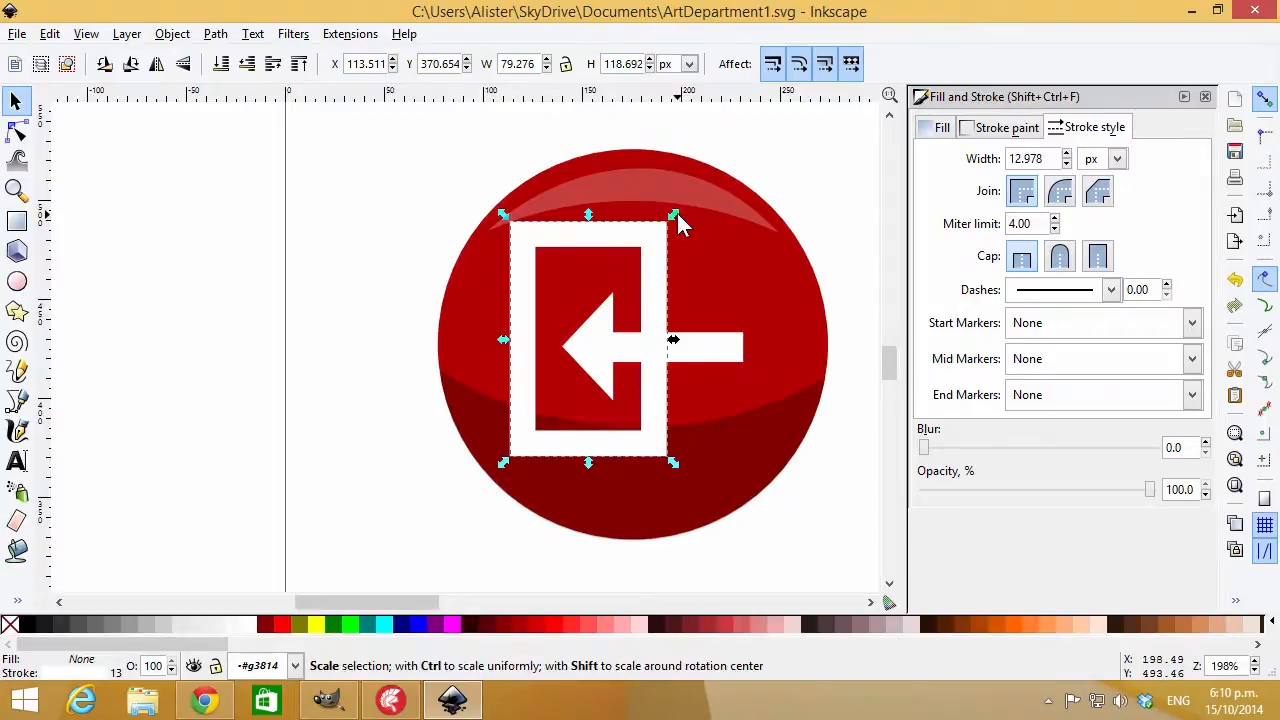
{"action": "left_click_drag", "start_coordinate": [677, 222], "coordinate": [702, 189]}
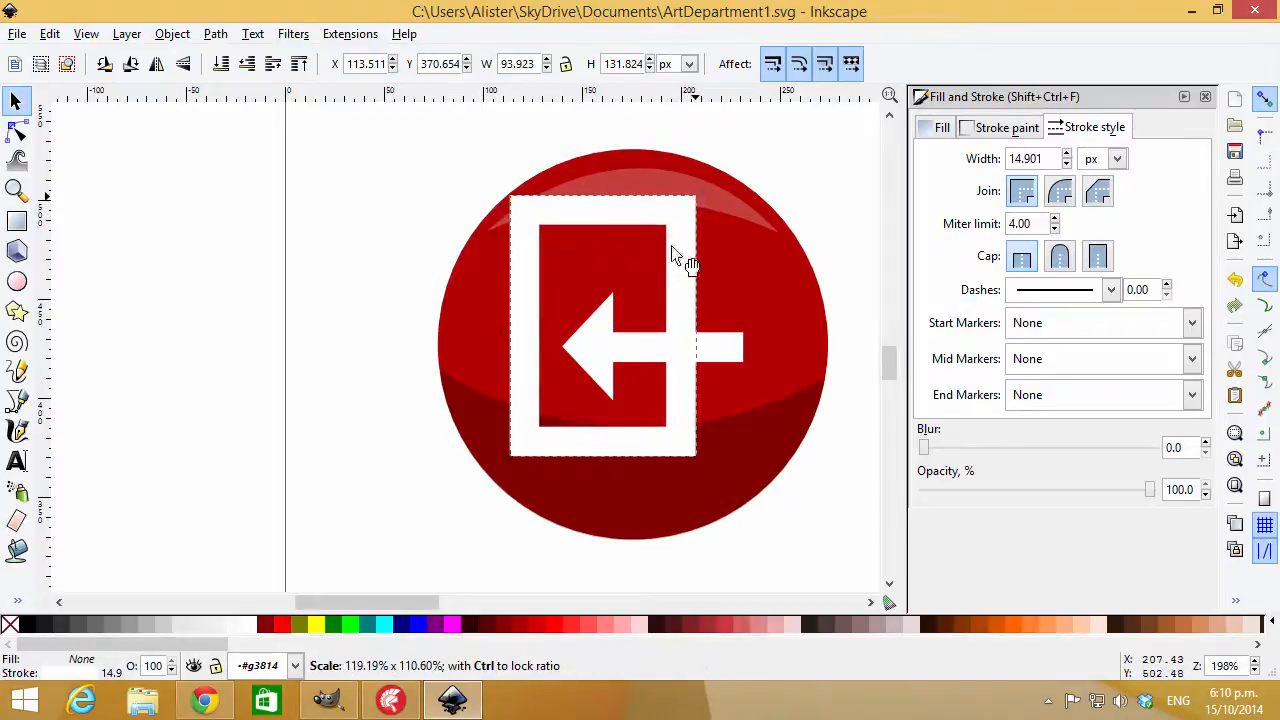
{"action": "mouse_move", "coordinate": [602, 465]}
{"action": "left_mouse_down"}
{"action": "mouse_move", "coordinate": [602, 488]}
{"action": "mouse_move", "coordinate": [606, 473]}
{"action": "left_mouse_up"}
Lengthen the arrow's shaft toward the button's right edge and enlarge the arrowhead to about 36 by 56 px.
{"action": "left_click", "coordinate": [733, 348]}
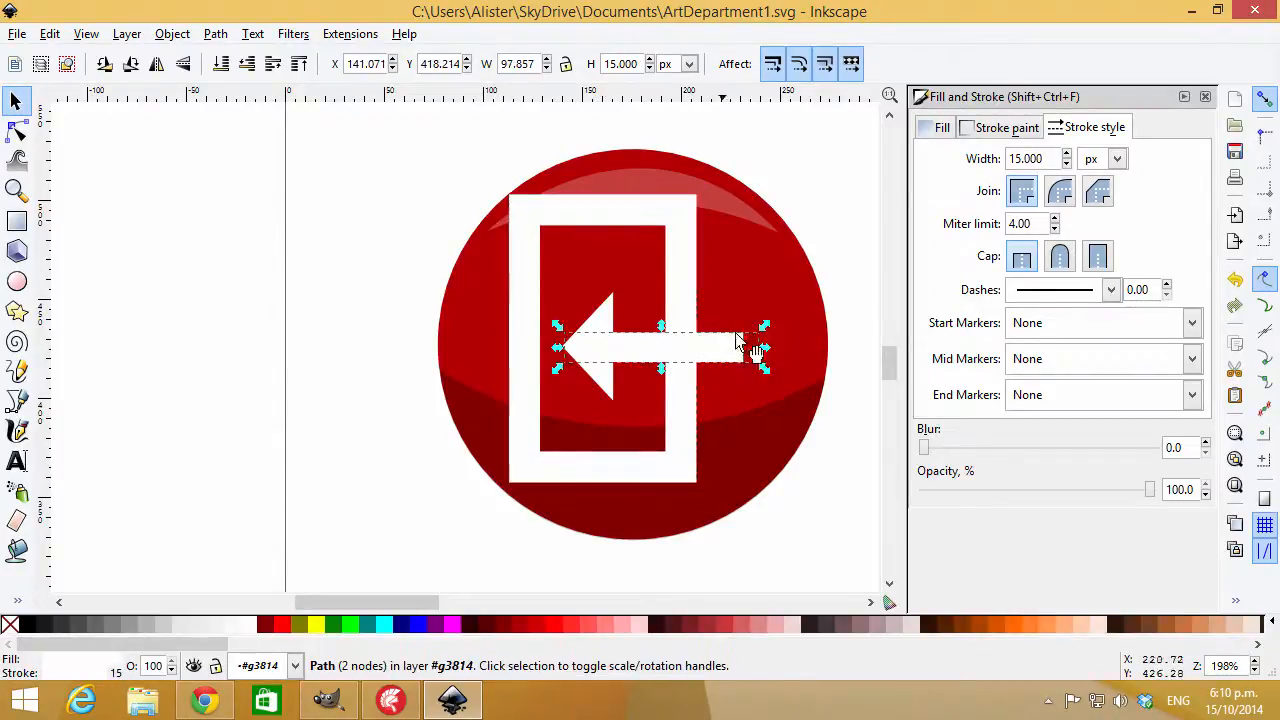
{"action": "left_click_drag", "start_coordinate": [764, 349], "coordinate": [800, 347]}
{"action": "left_click", "coordinate": [606, 325]}
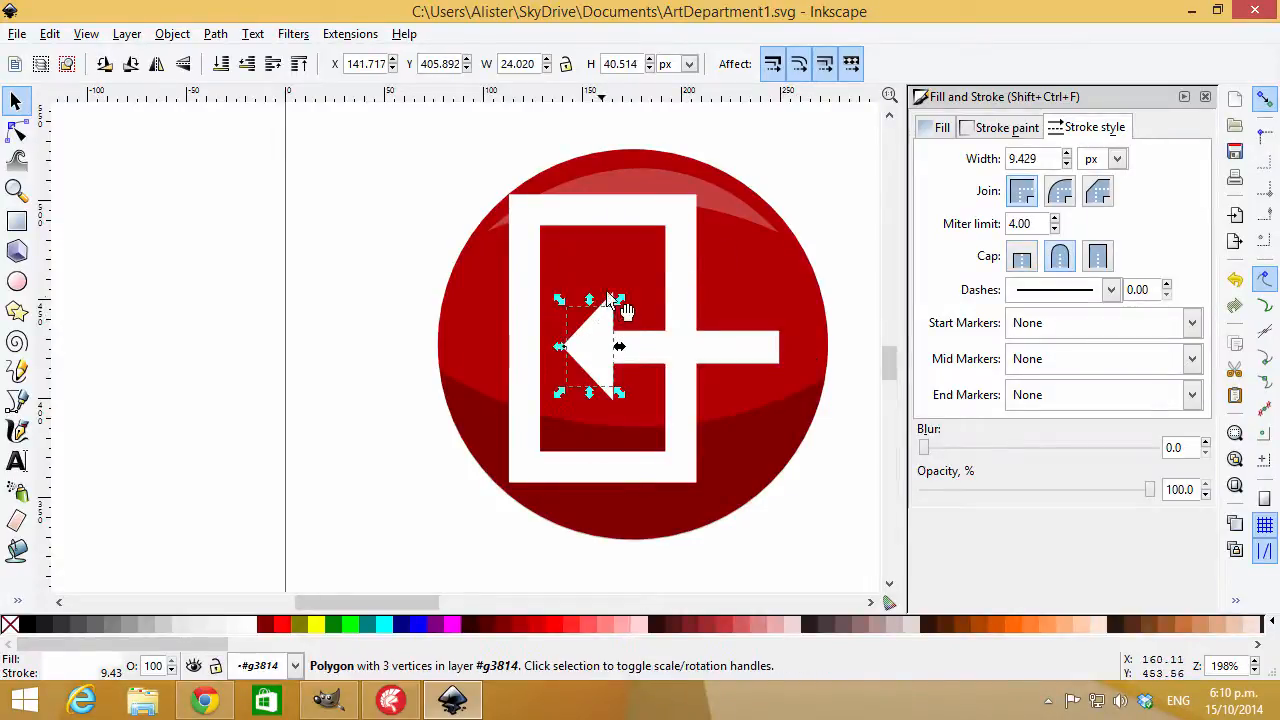
{"action": "left_click_drag", "start_coordinate": [592, 298], "coordinate": [594, 273]}
{"action": "left_click_drag", "start_coordinate": [556, 337], "coordinate": [547, 337]}
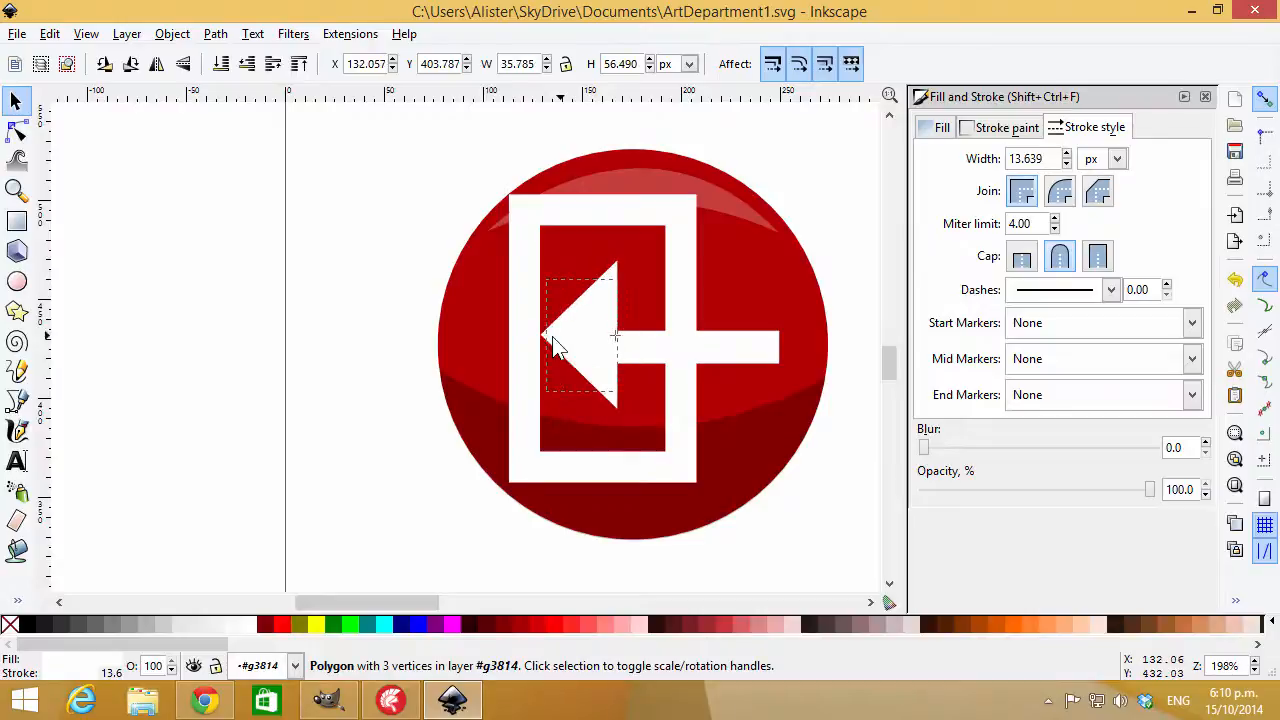
{"action": "scroll", "coordinate": [636, 342], "scroll_direction": "down", "scroll_amount": 4, "text": "ctrl"}
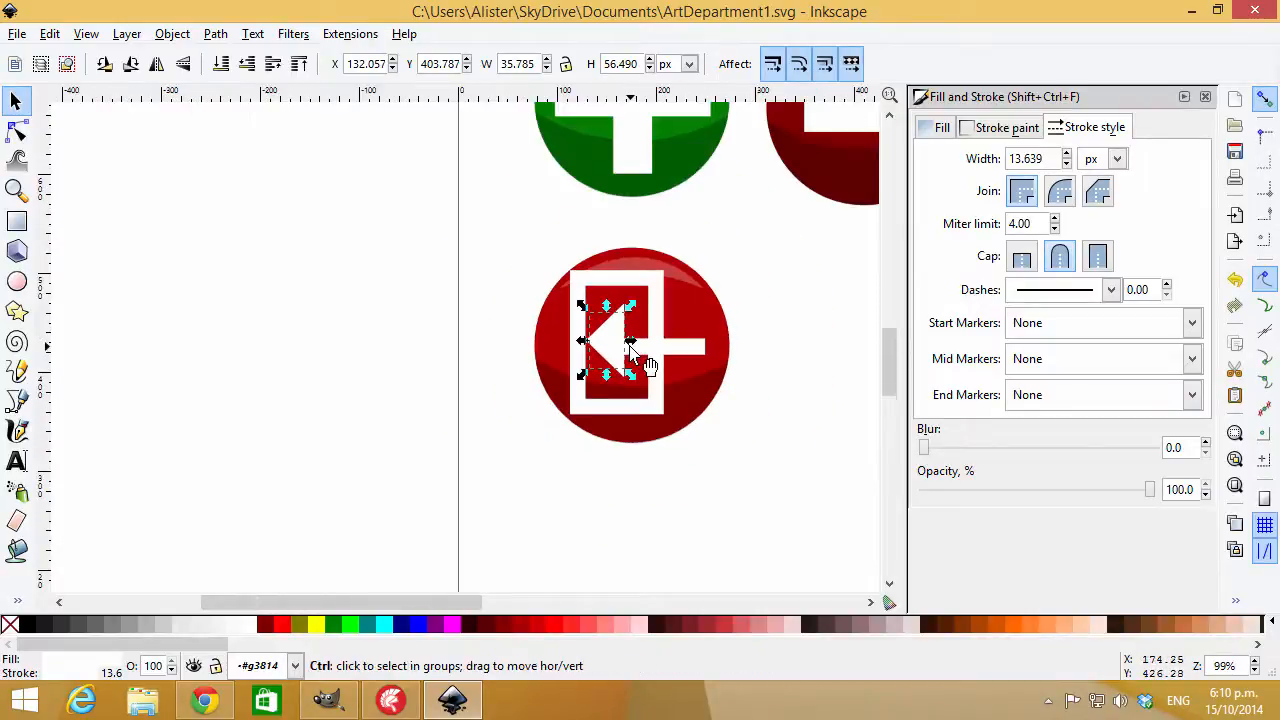
{"action": "left_click", "coordinate": [783, 347]}
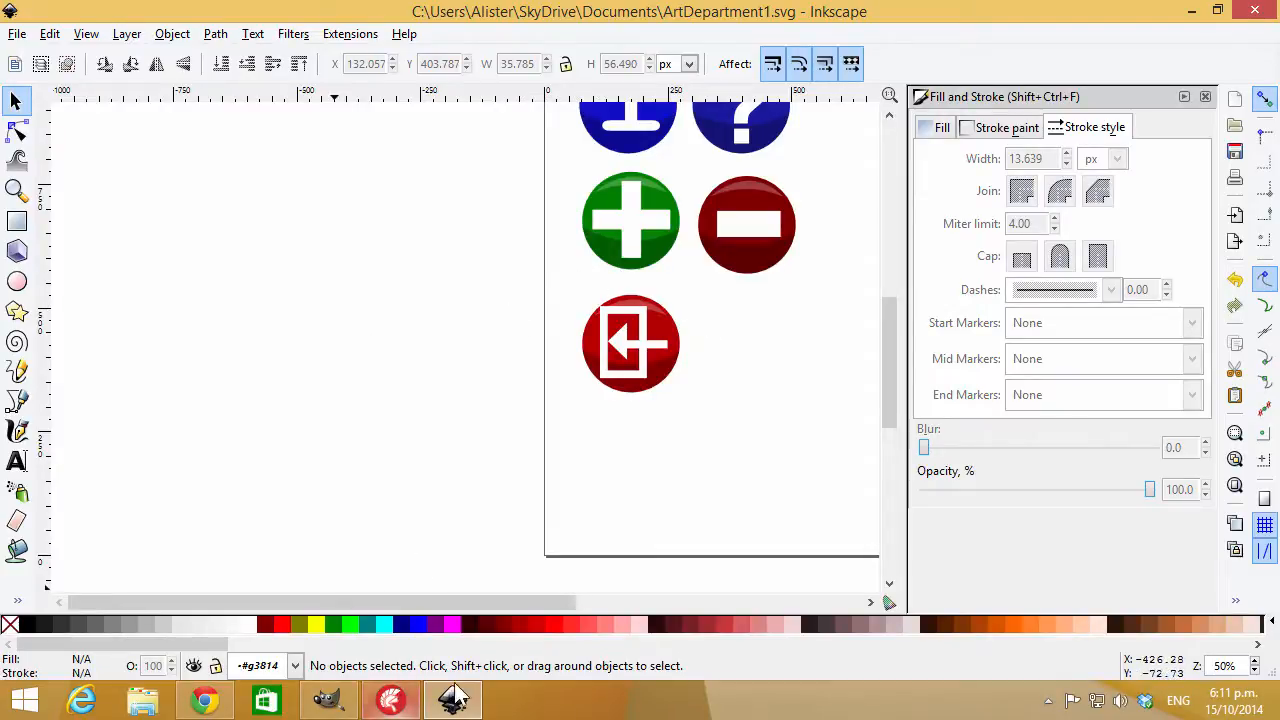
Switch to Chrome and open images.google.com.
{"action": "left_click", "coordinate": [205, 701]}
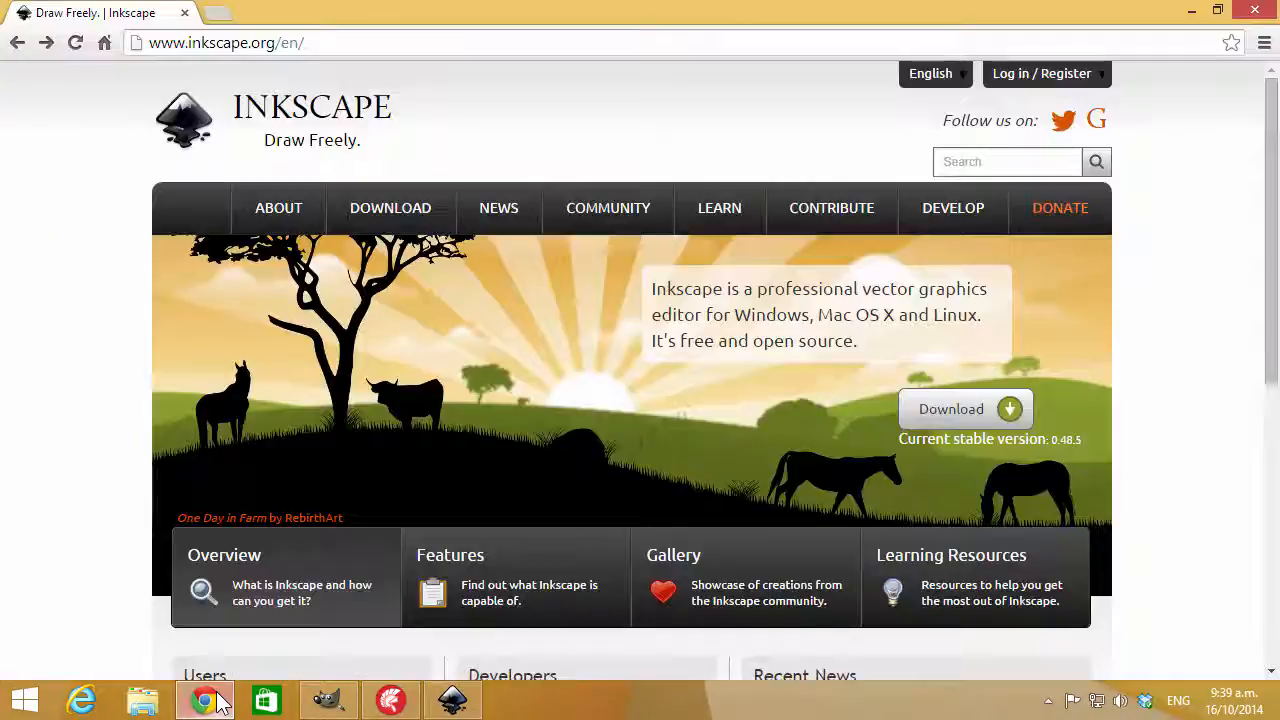
{"action": "left_click", "coordinate": [357, 45]}
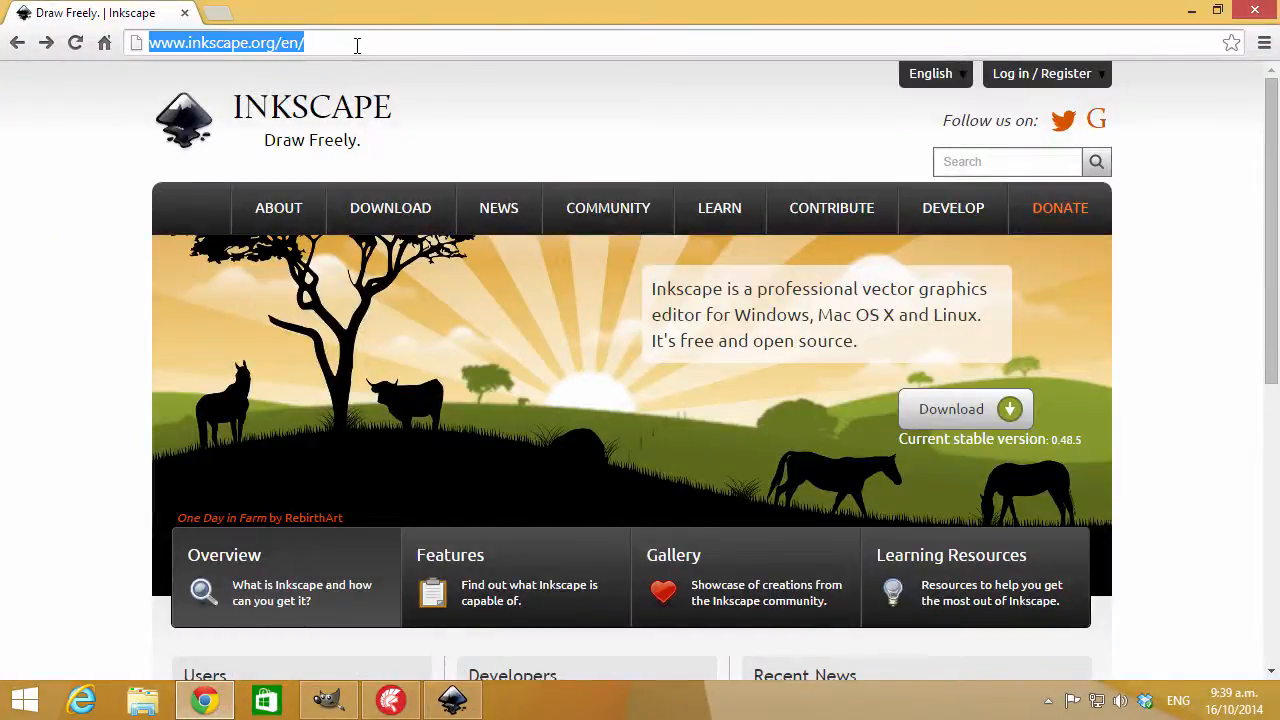
{"action": "type", "text": "images.google.com"}
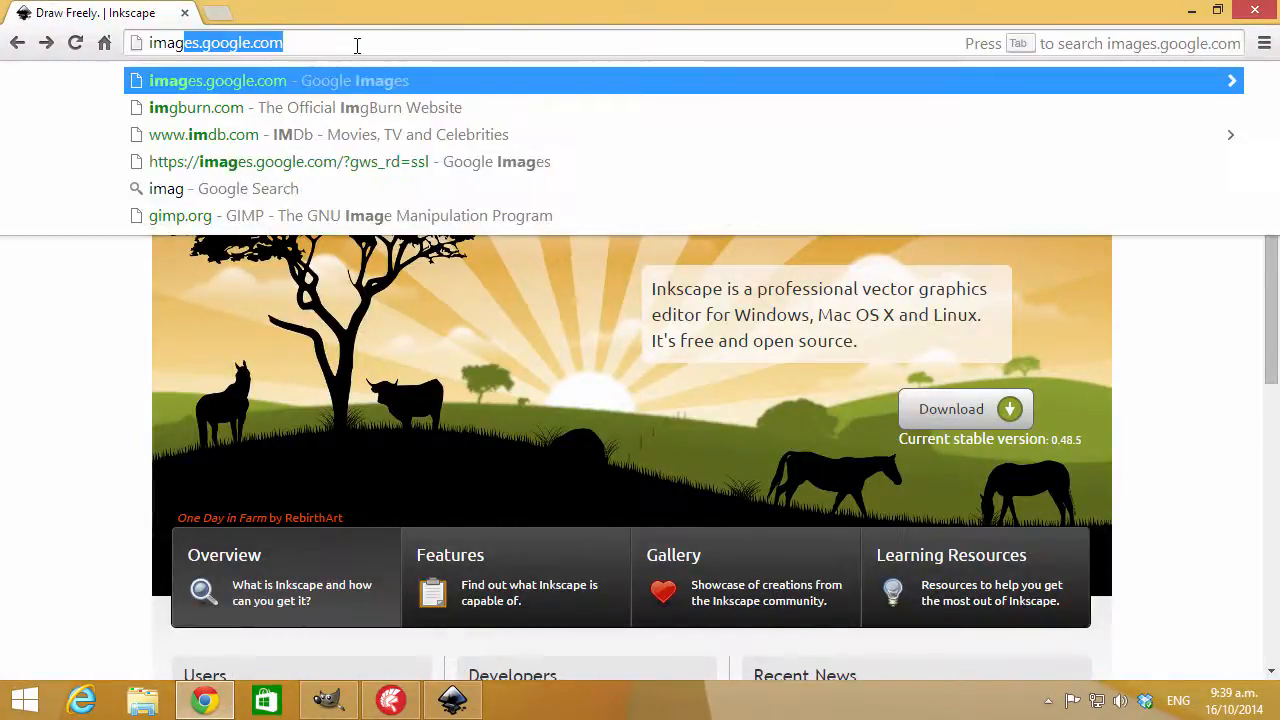
{"action": "key", "text": "Return"}
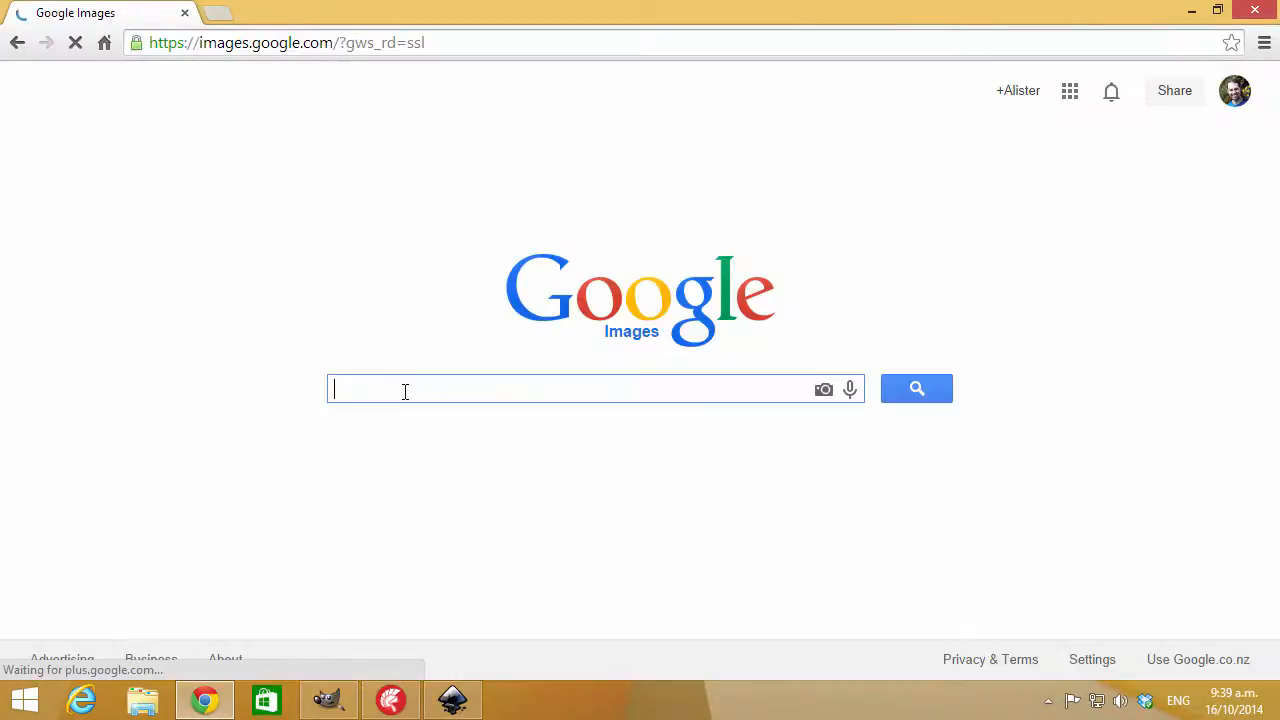
Search Google Images for "history icon" and look through the results for symbol ideas.
{"action": "type", "text": "history icon"}
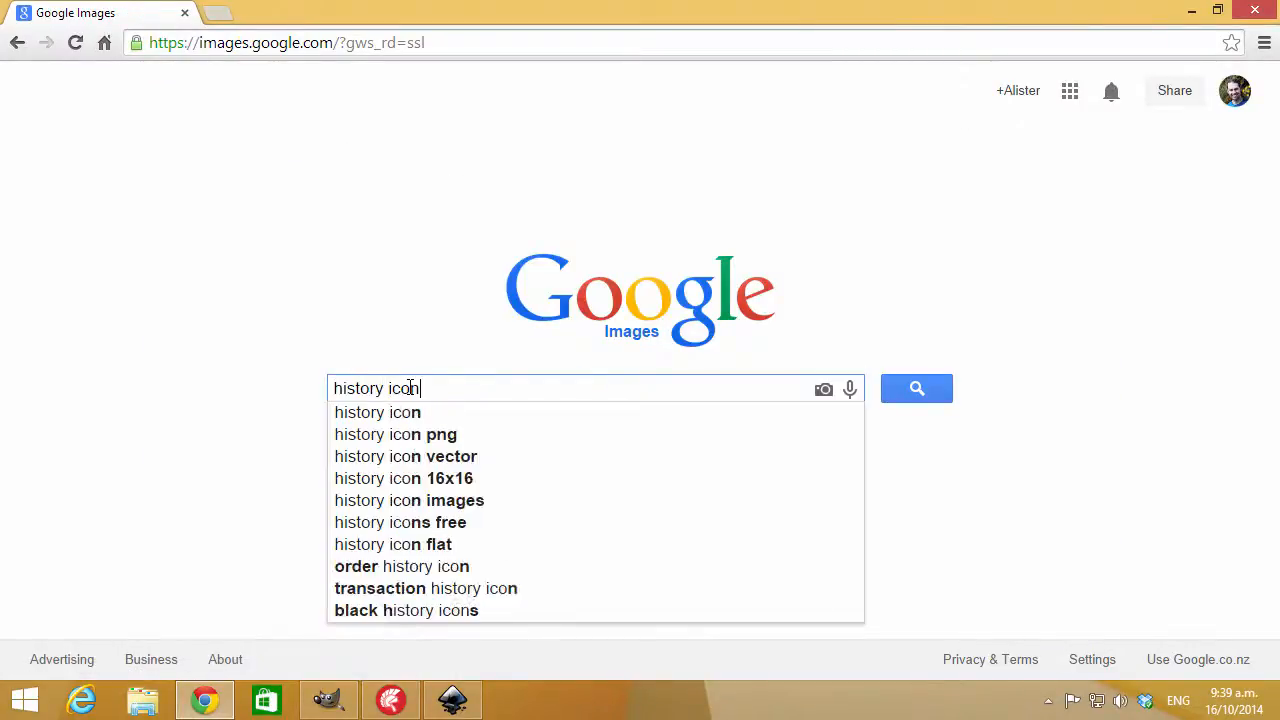
{"action": "key", "text": "Return"}
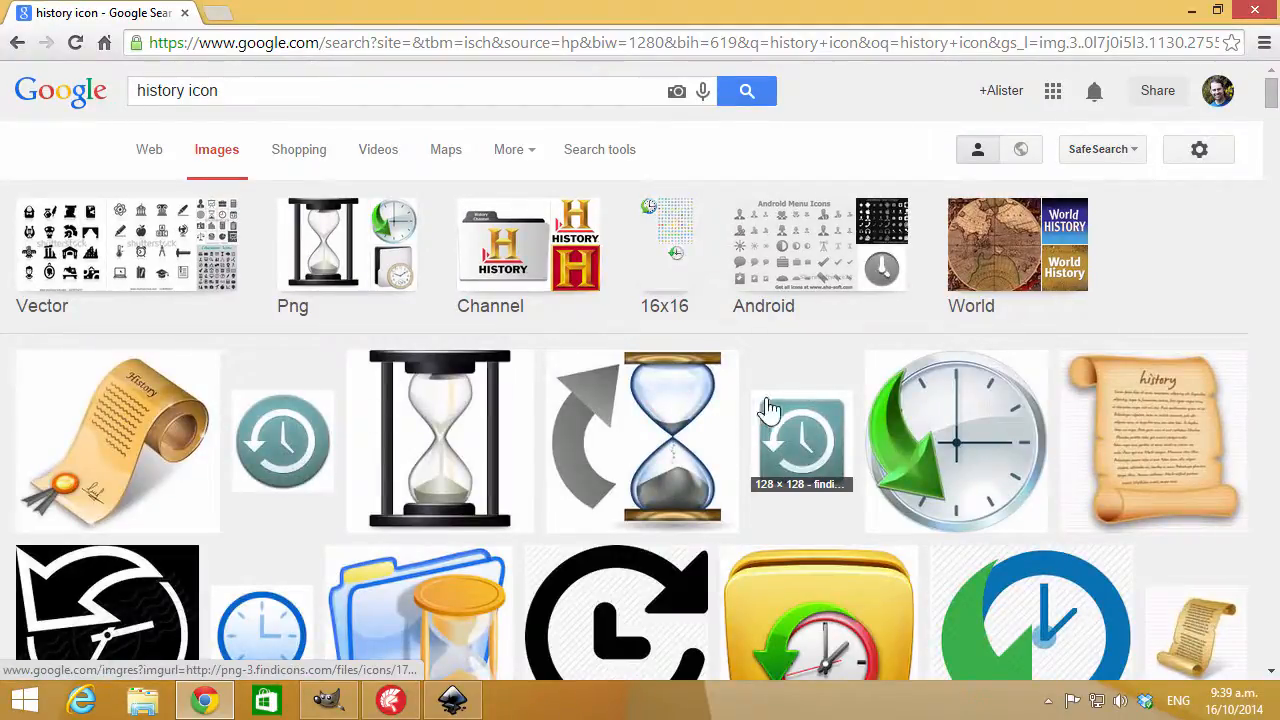
{"action": "scroll", "coordinate": [740, 475], "scroll_direction": "down", "scroll_amount": 5}
{"action": "scroll", "coordinate": [740, 475], "scroll_direction": "up", "scroll_amount": 5}
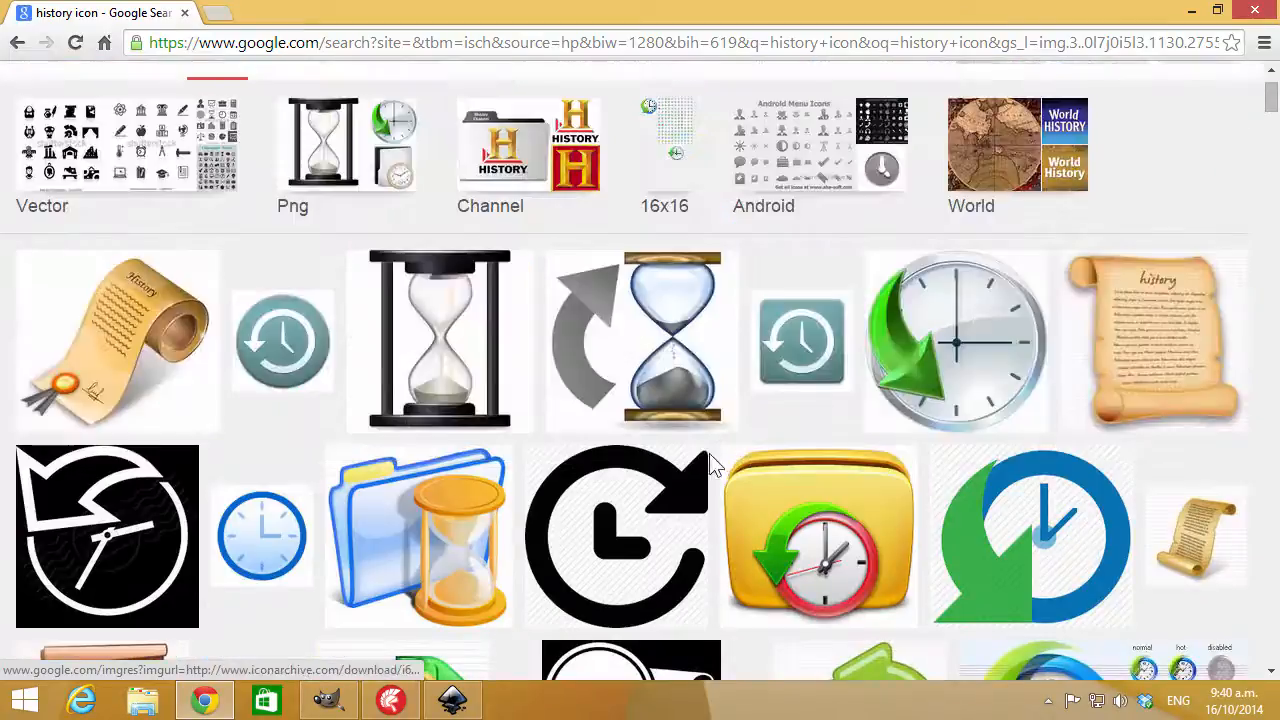
Search the images for "footprint" and copy the upright photo of a single footprint in brown sand.
{"action": "left_click_drag", "start_coordinate": [271, 92], "coordinate": [106, 106]}
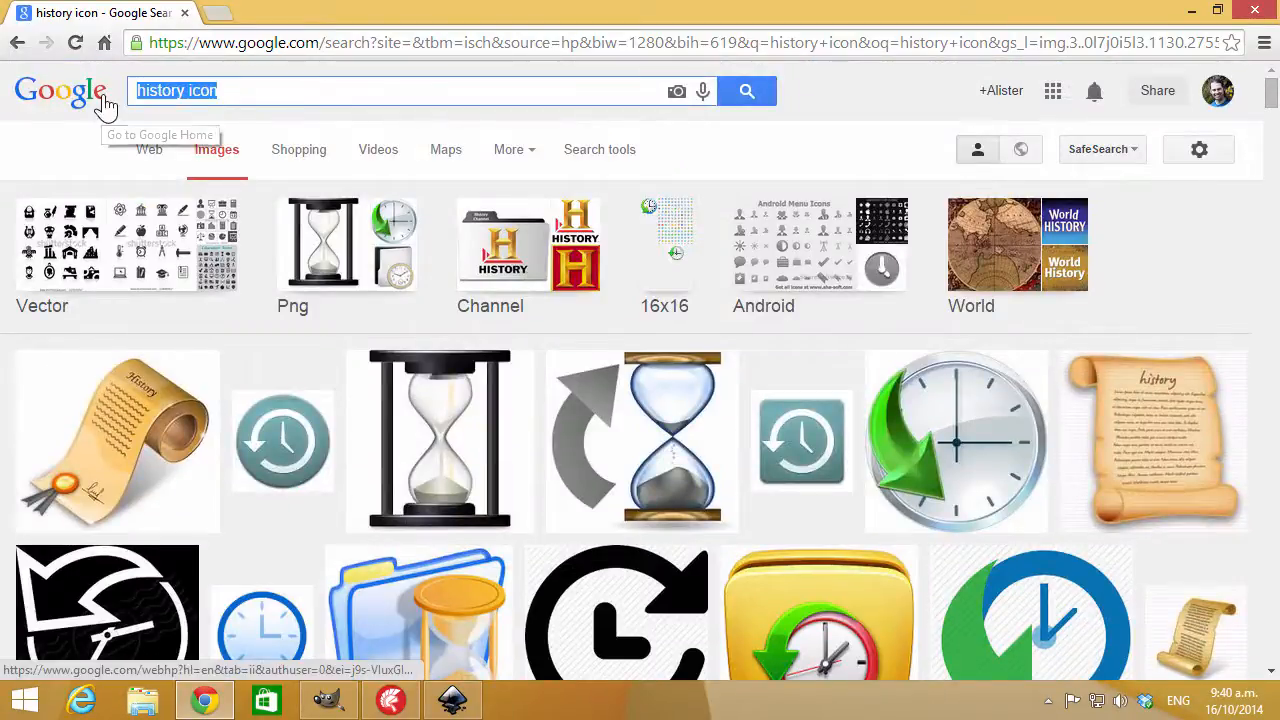
{"action": "type", "text": "footprint"}
{"action": "key", "text": "Return"}
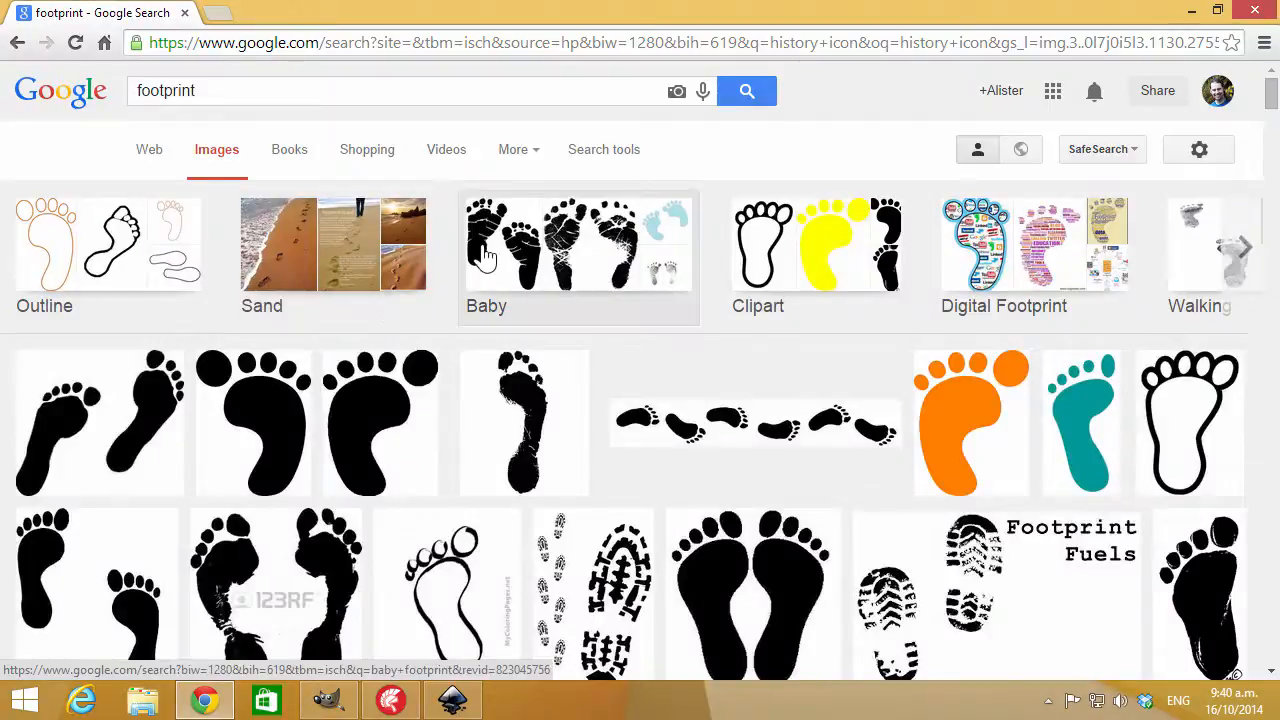
{"action": "scroll", "coordinate": [480, 272], "scroll_direction": "down", "scroll_amount": 4}
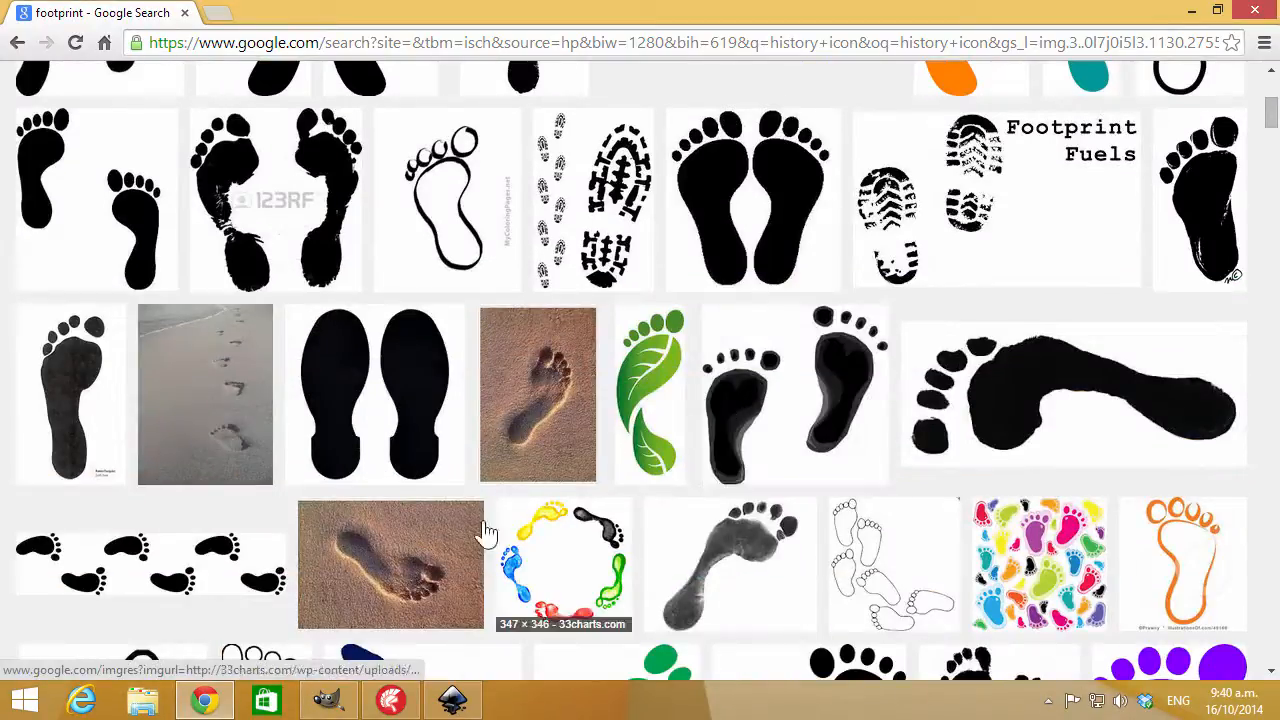
{"action": "right_click", "coordinate": [531, 398]}
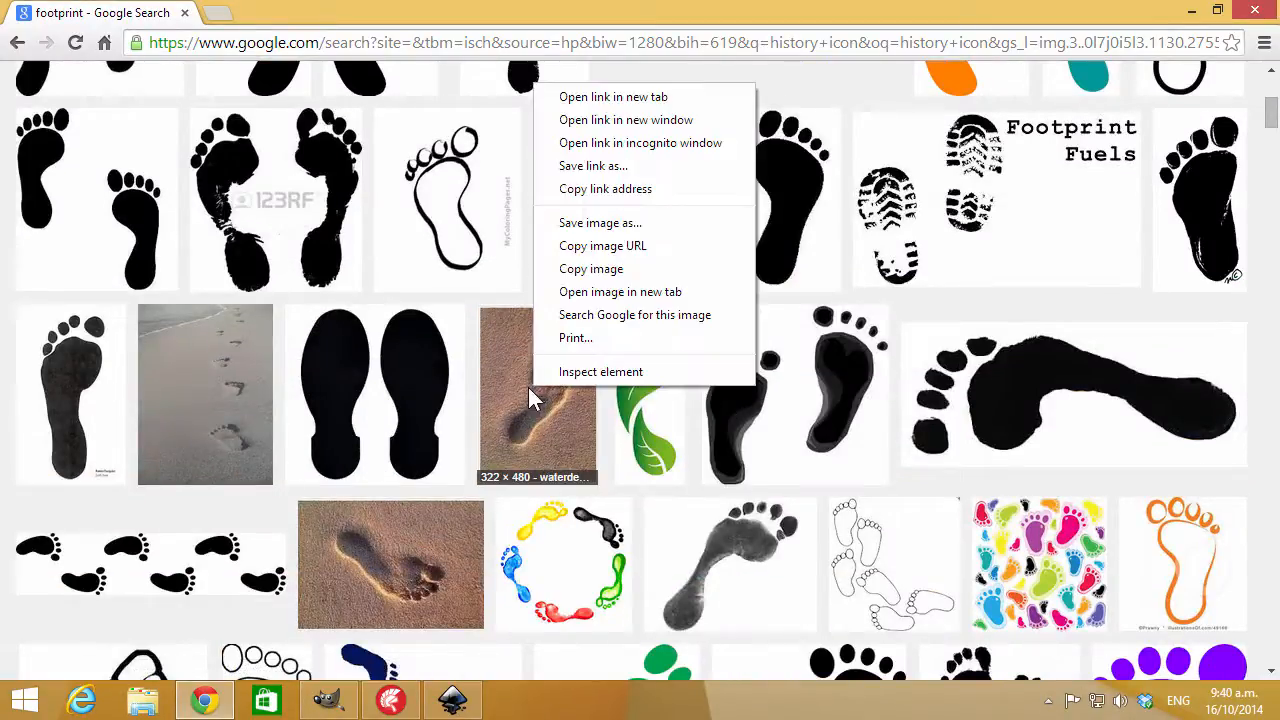
{"action": "left_click", "coordinate": [610, 269]}
Return to Inkscape, paste the footprint photo and place it below the red "-" button, beside the red arrow button.
{"action": "left_click", "coordinate": [1191, 12]}
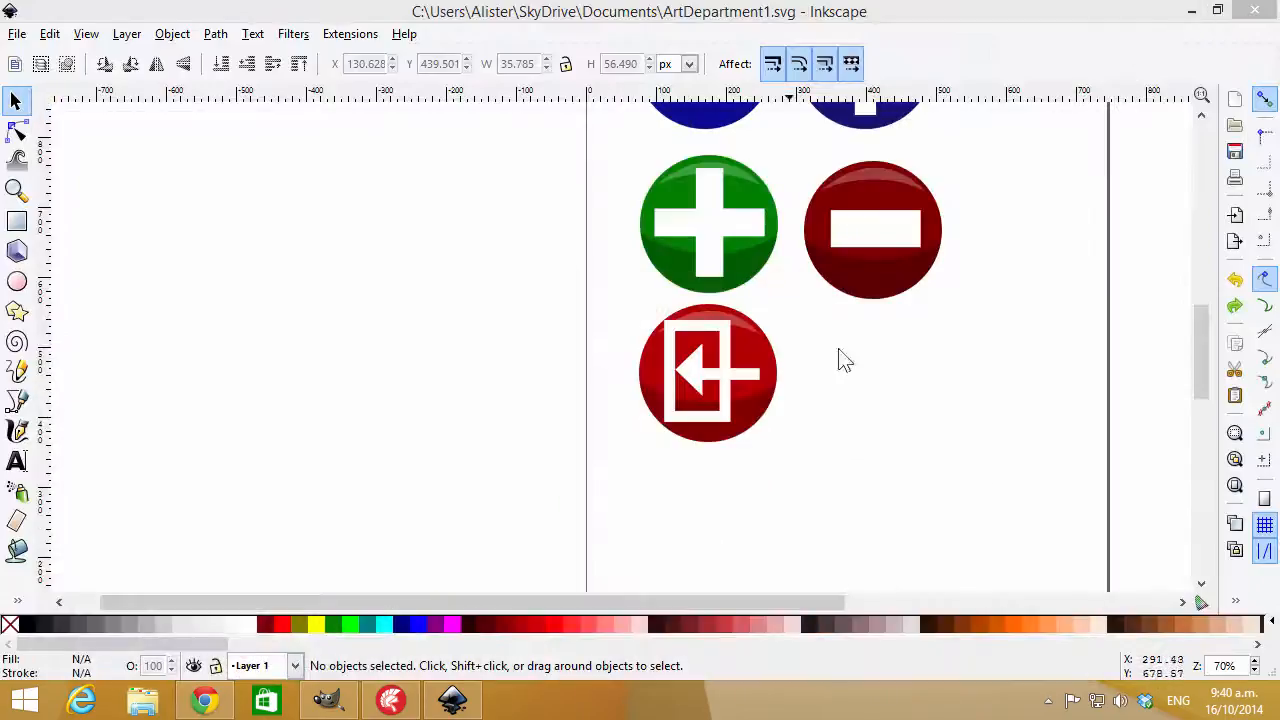
{"action": "key", "text": "ctrl+v"}
{"action": "left_click_drag", "start_coordinate": [880, 334], "coordinate": [947, 416]}
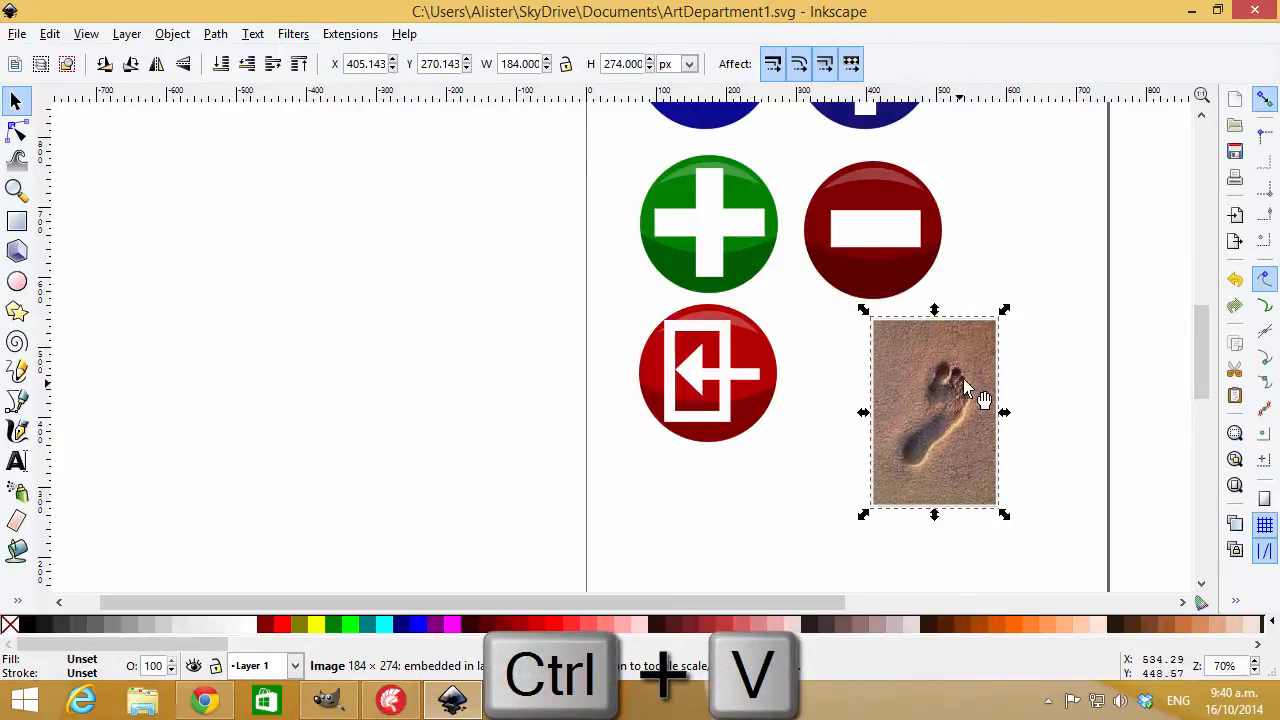
Trace the sole of the footprint photo with a closed Bezier path and bend its segments to follow the foot's curves.
{"action": "left_click", "coordinate": [17, 400]}
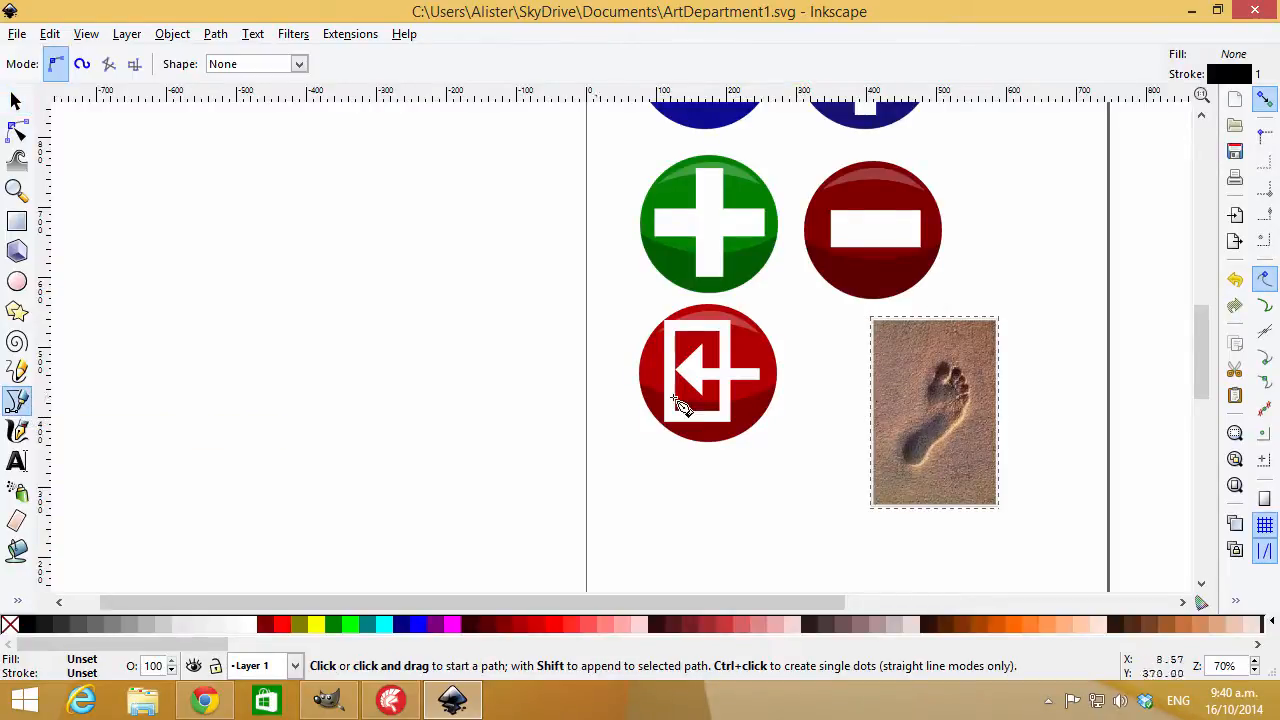
{"action": "left_click", "coordinate": [936, 379]}
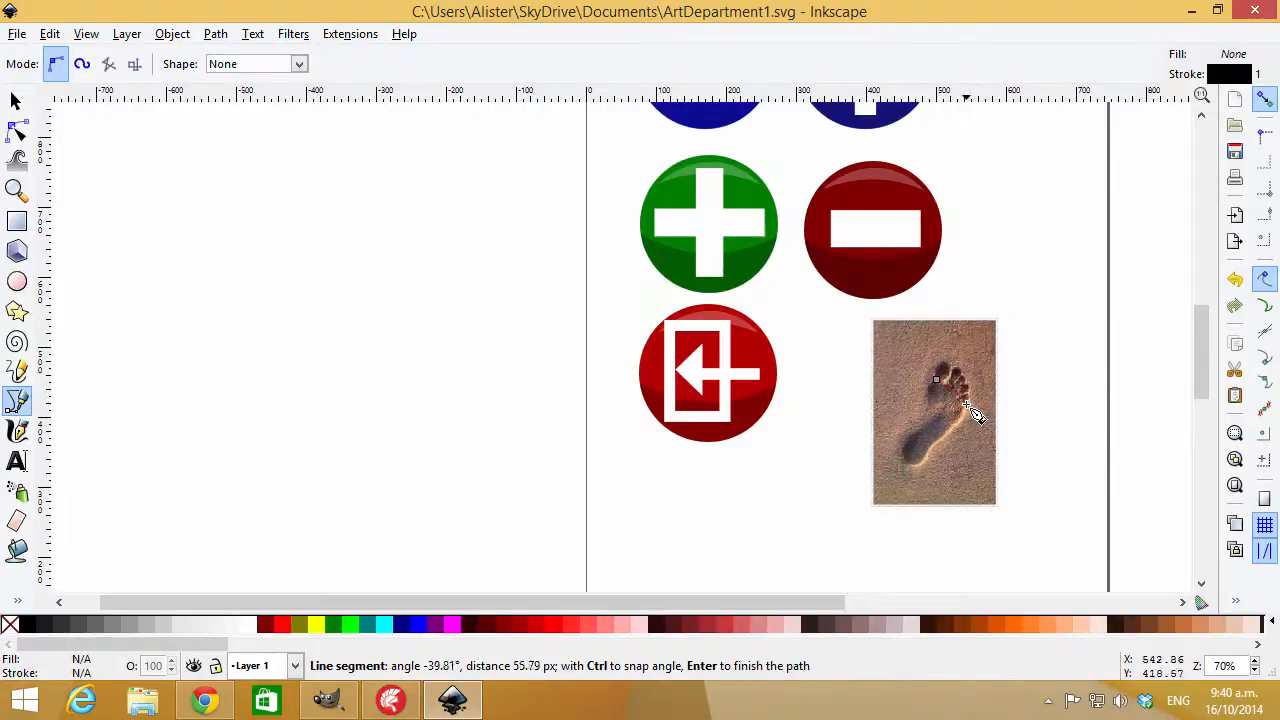
{"action": "left_click", "coordinate": [966, 404]}
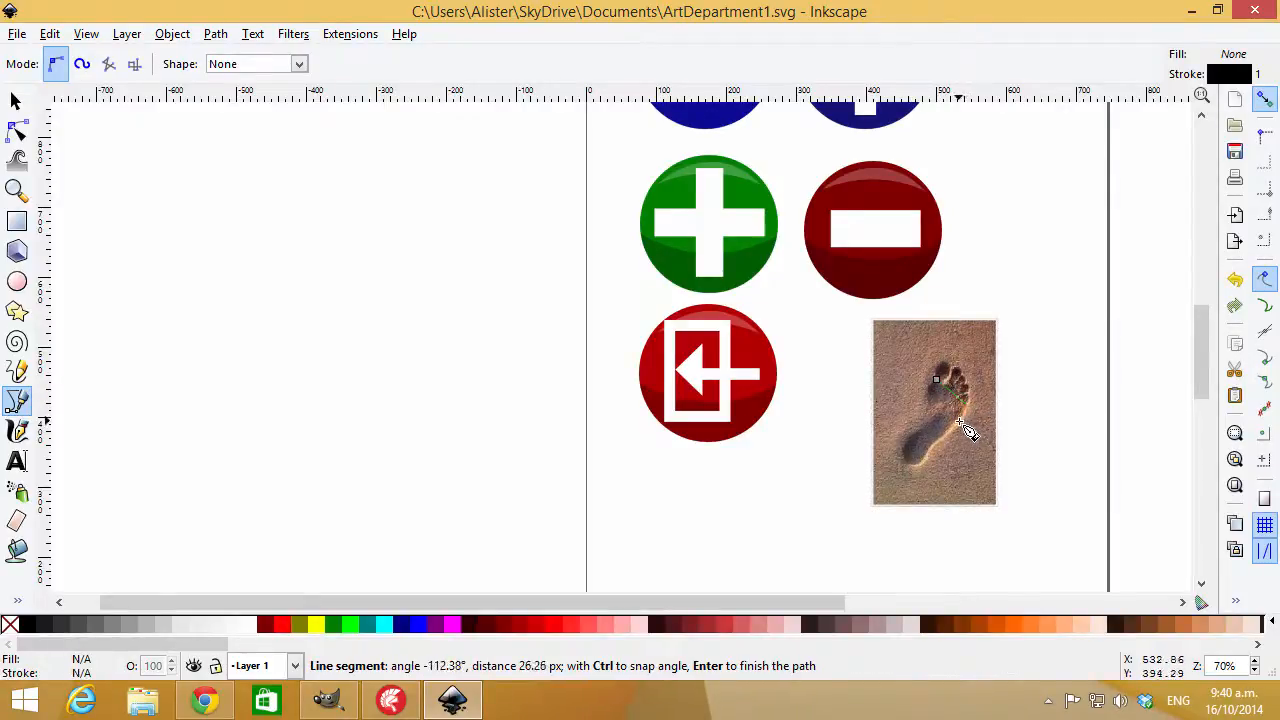
{"action": "left_click", "coordinate": [937, 449]}
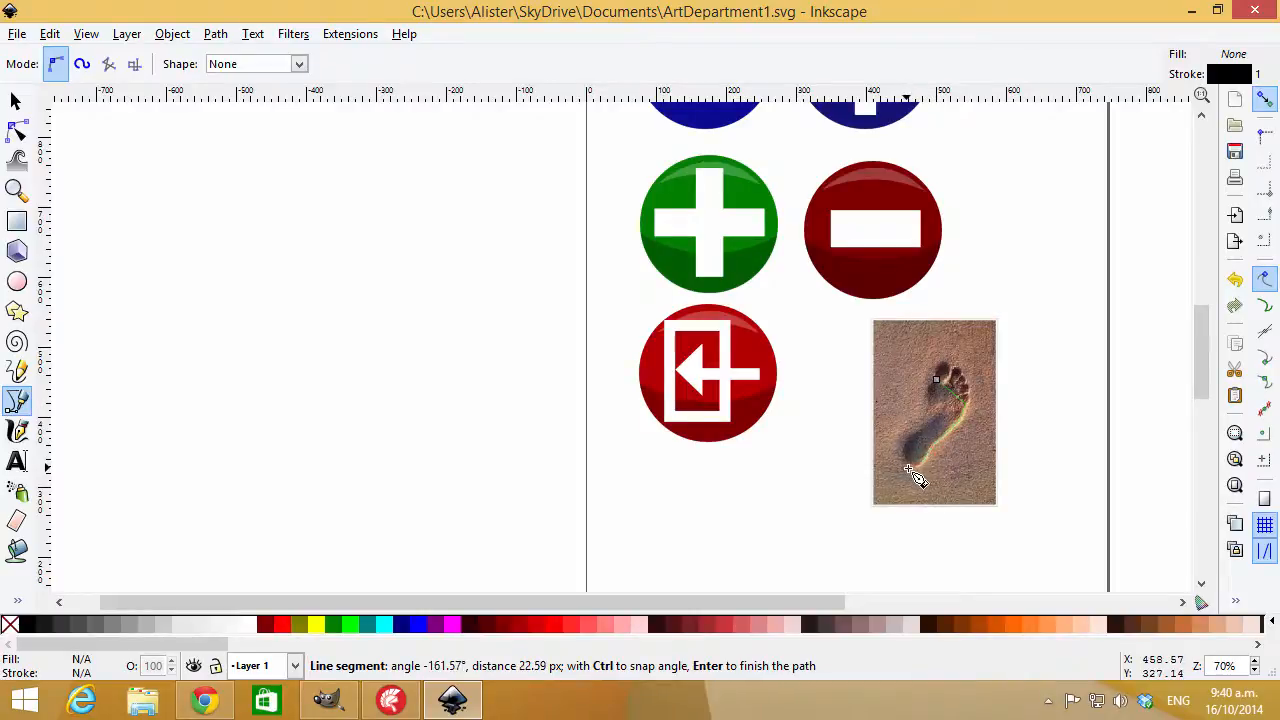
{"action": "left_click", "coordinate": [910, 468]}
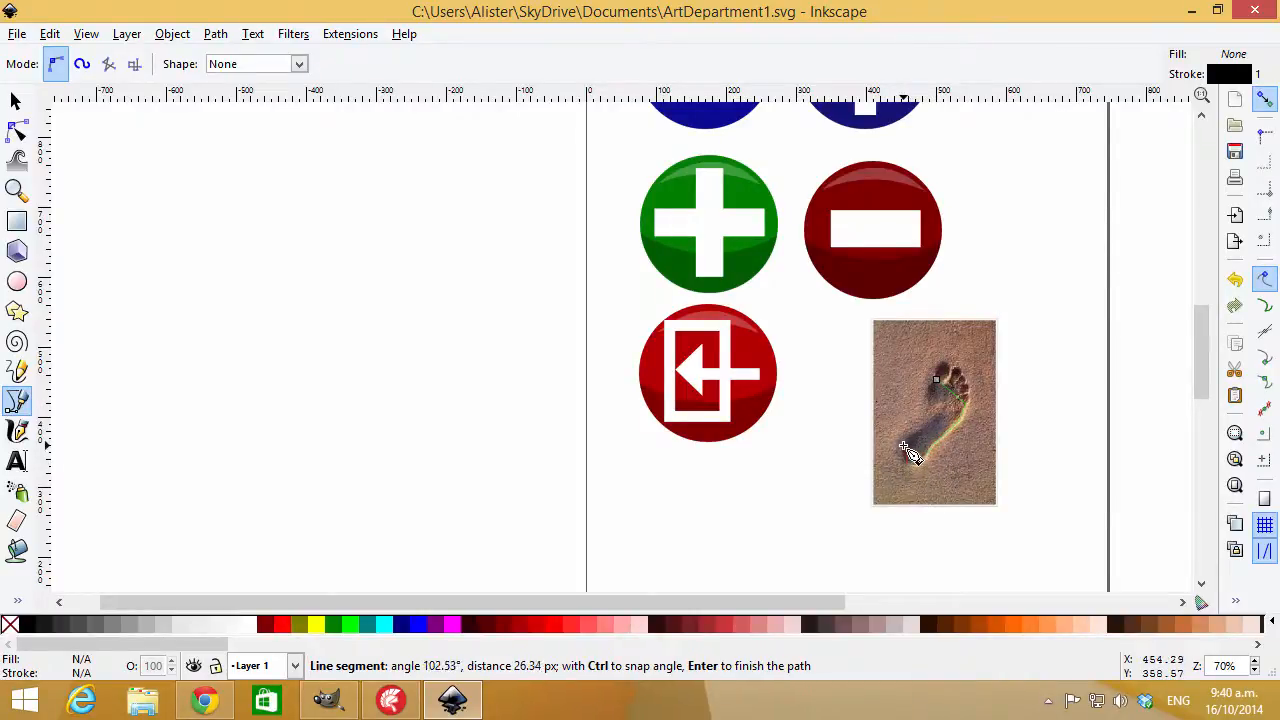
{"action": "left_click", "coordinate": [901, 447]}
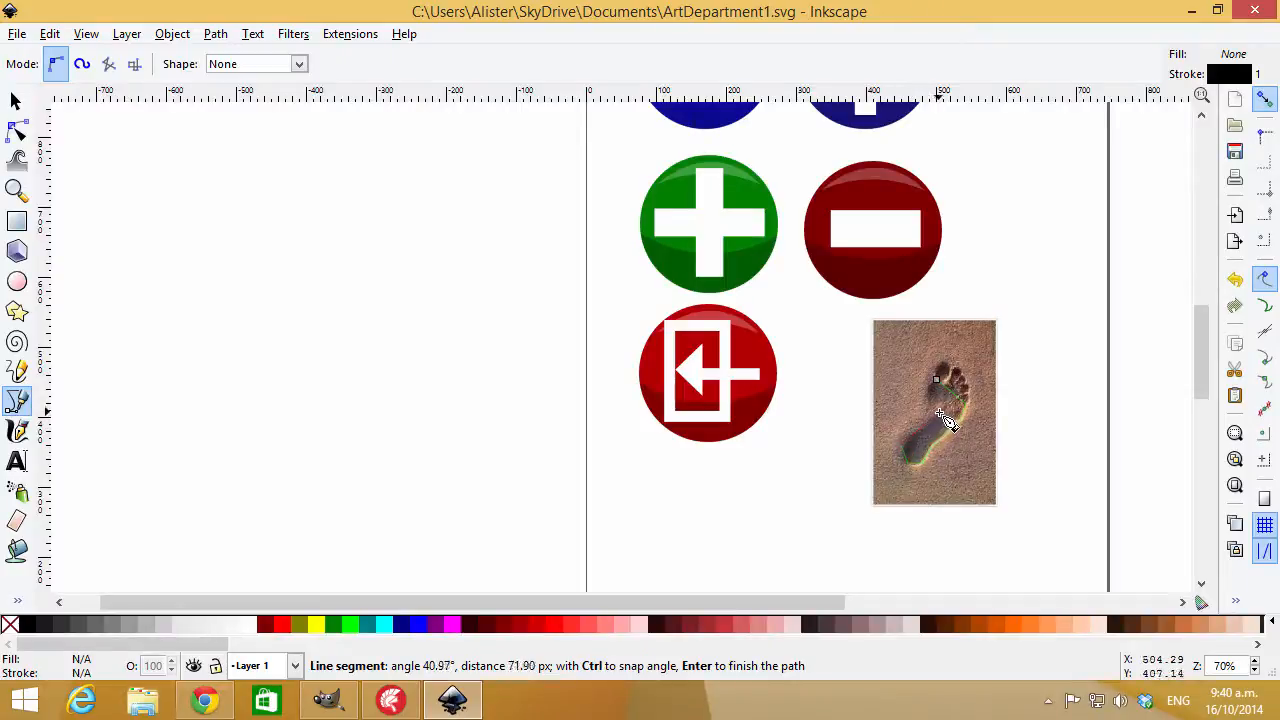
{"action": "left_click", "coordinate": [939, 412]}
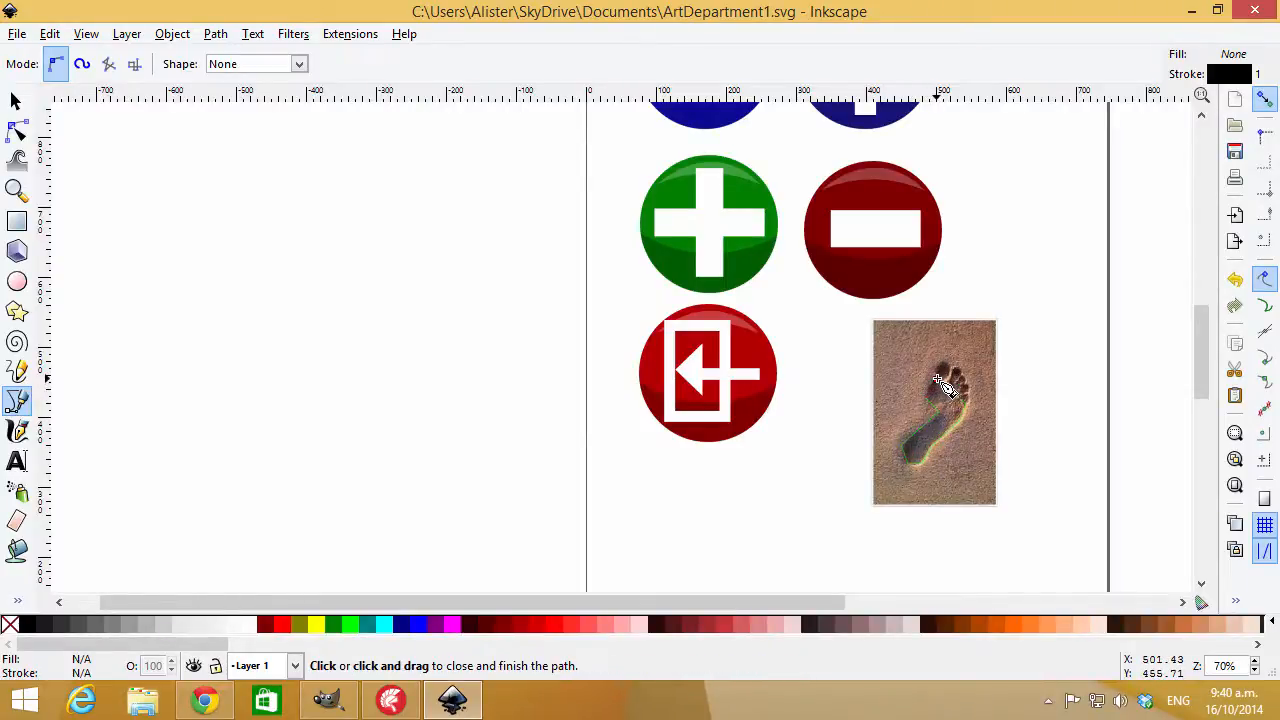
{"action": "left_click", "coordinate": [938, 385]}
{"action": "scroll", "coordinate": [940, 430], "scroll_direction": "up", "scroll_amount": 3}
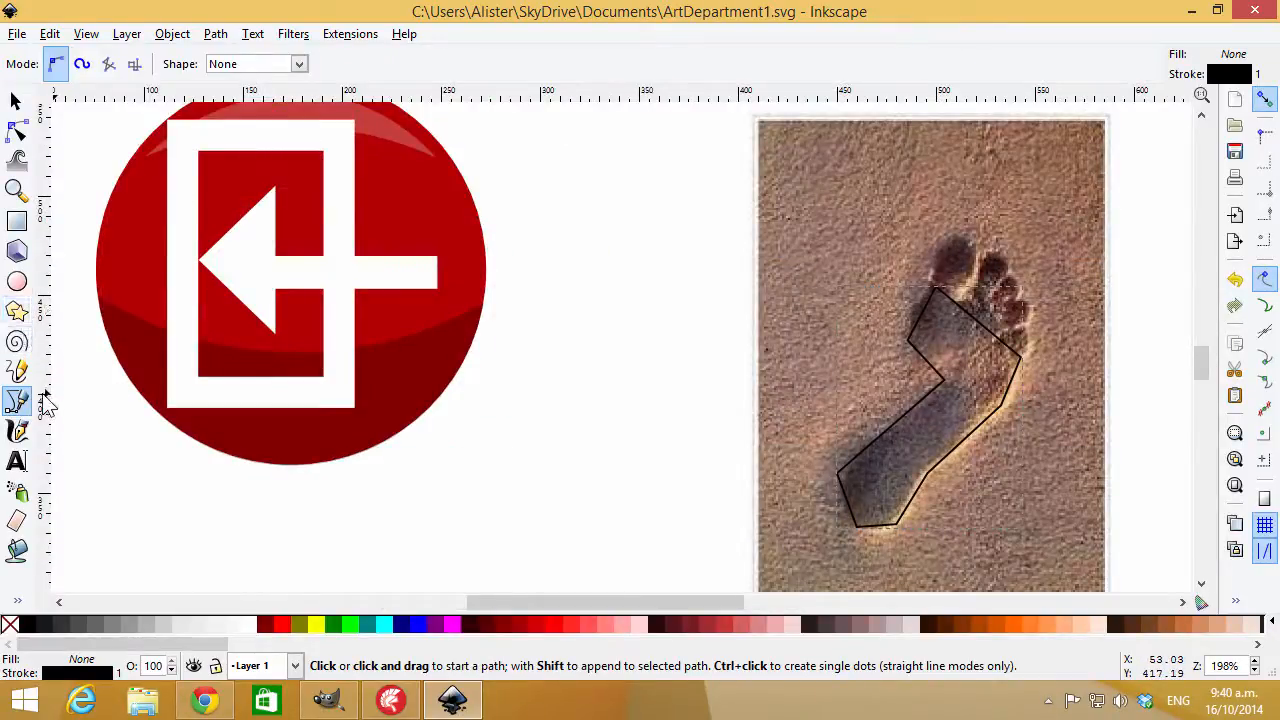
{"action": "left_click", "coordinate": [16, 130]}
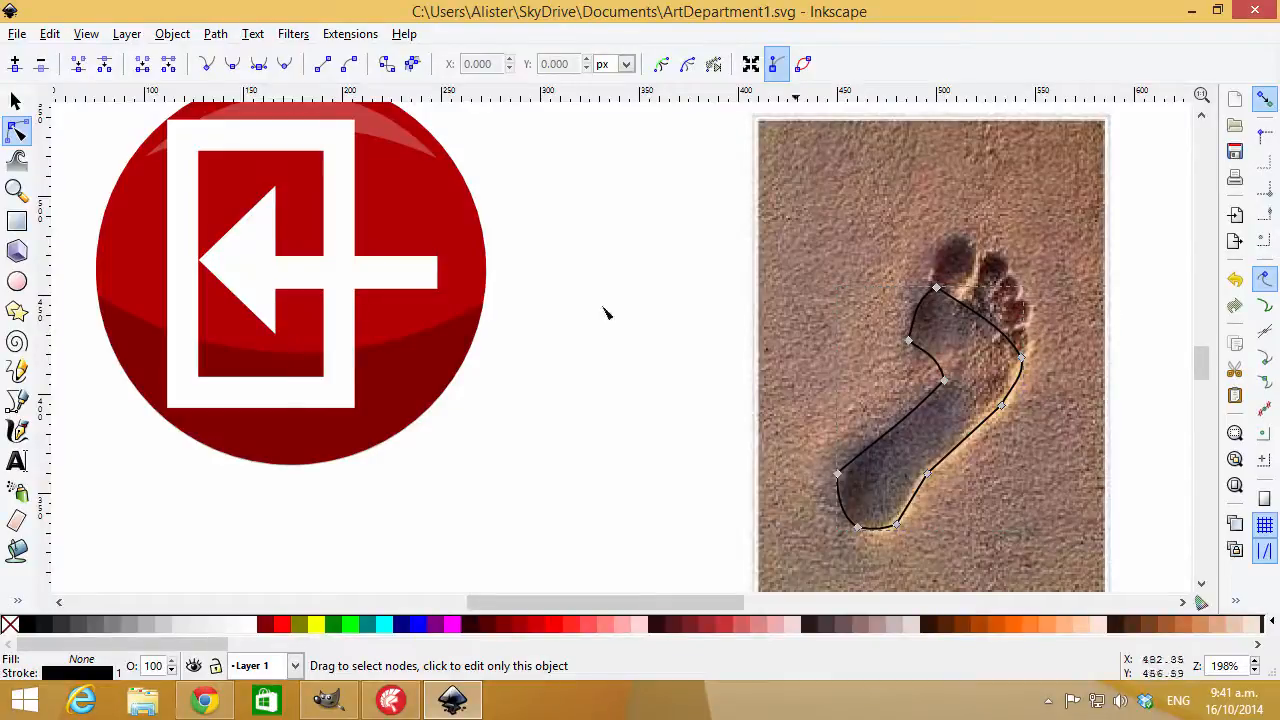
Draw five black ellipses over the toe prints, decreasing in size from the big toe to the little toe.
{"action": "left_click", "coordinate": [17, 282]}
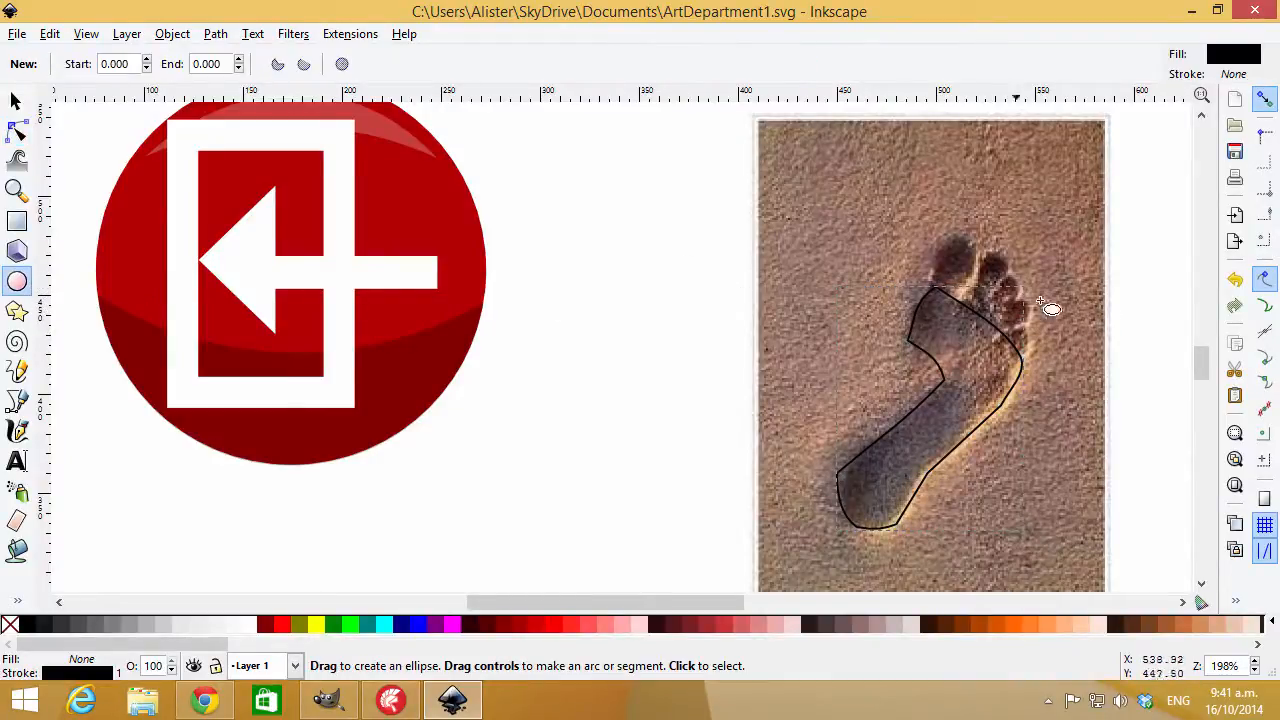
{"action": "left_click_drag", "start_coordinate": [946, 246], "coordinate": [1050, 364]}
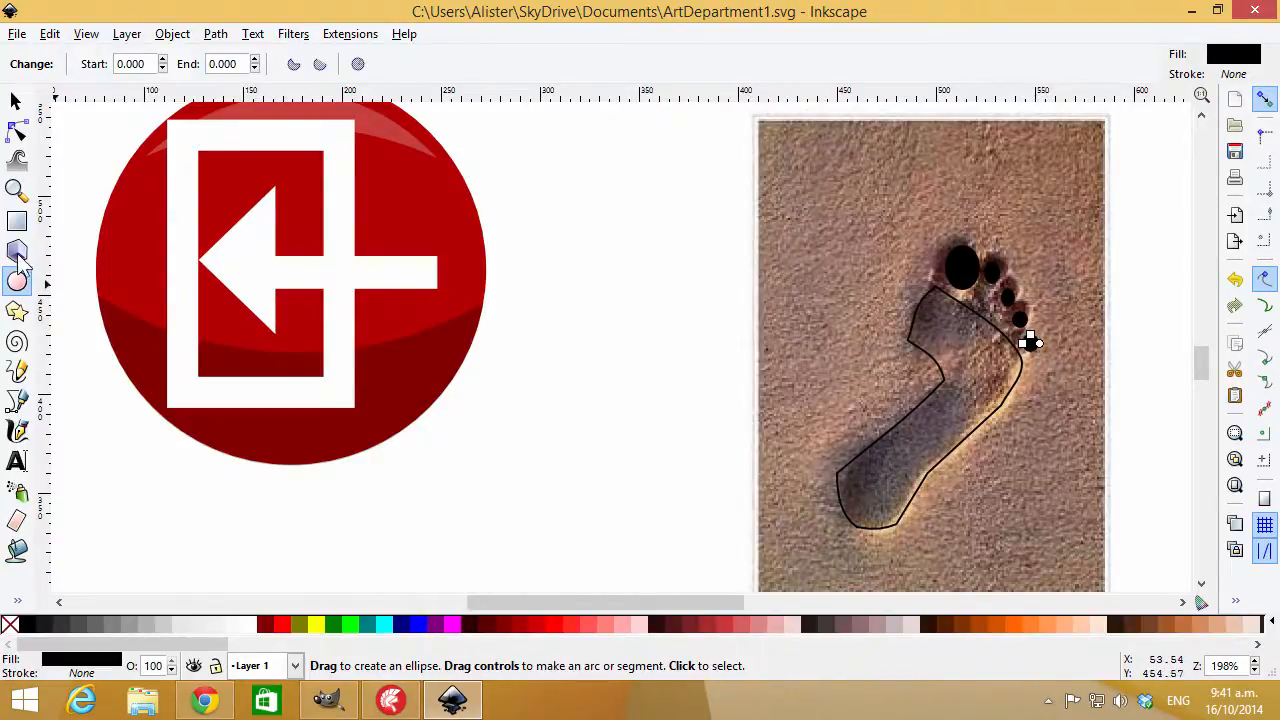
Reposition and enlarge the second and third toe ellipses, and stretch the big toe to about 19 × 27 px.
{"action": "left_click", "coordinate": [15, 101]}
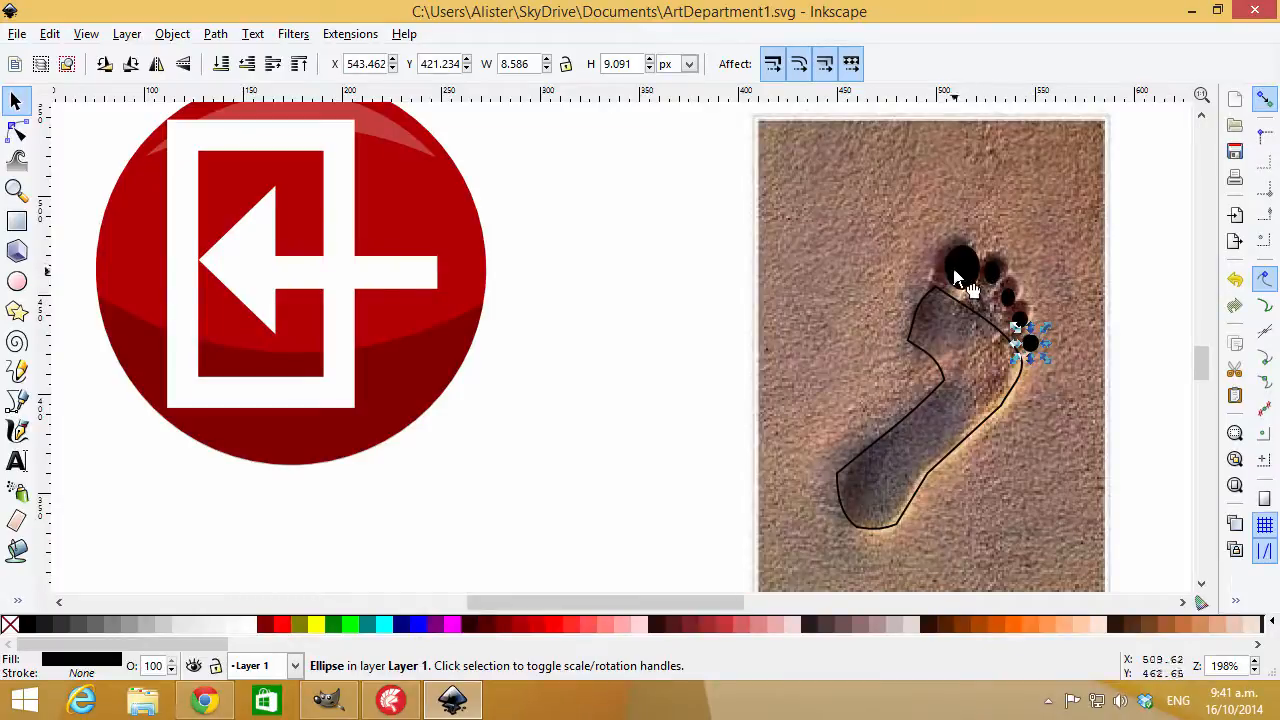
{"action": "left_click_drag", "start_coordinate": [960, 268], "coordinate": [1037, 263]}
{"action": "left_click", "coordinate": [995, 270]}
{"action": "left_click", "coordinate": [1018, 293]}
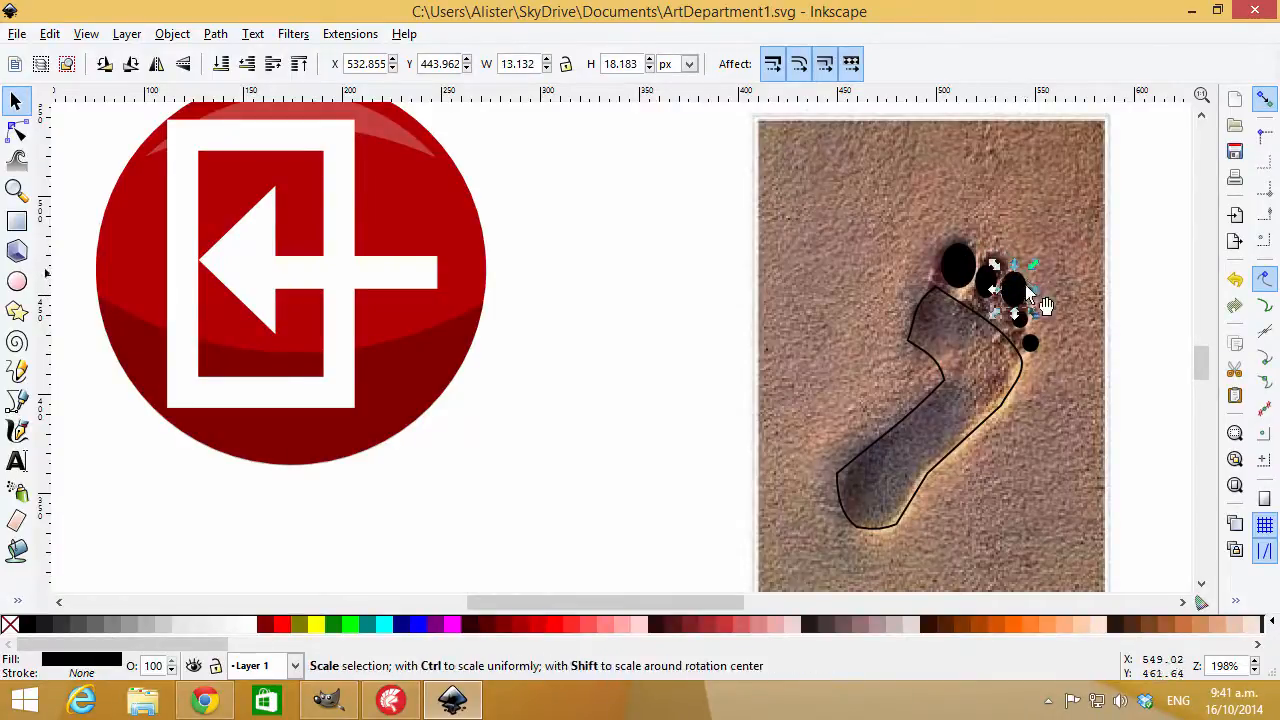
{"action": "left_click", "coordinate": [957, 262]}
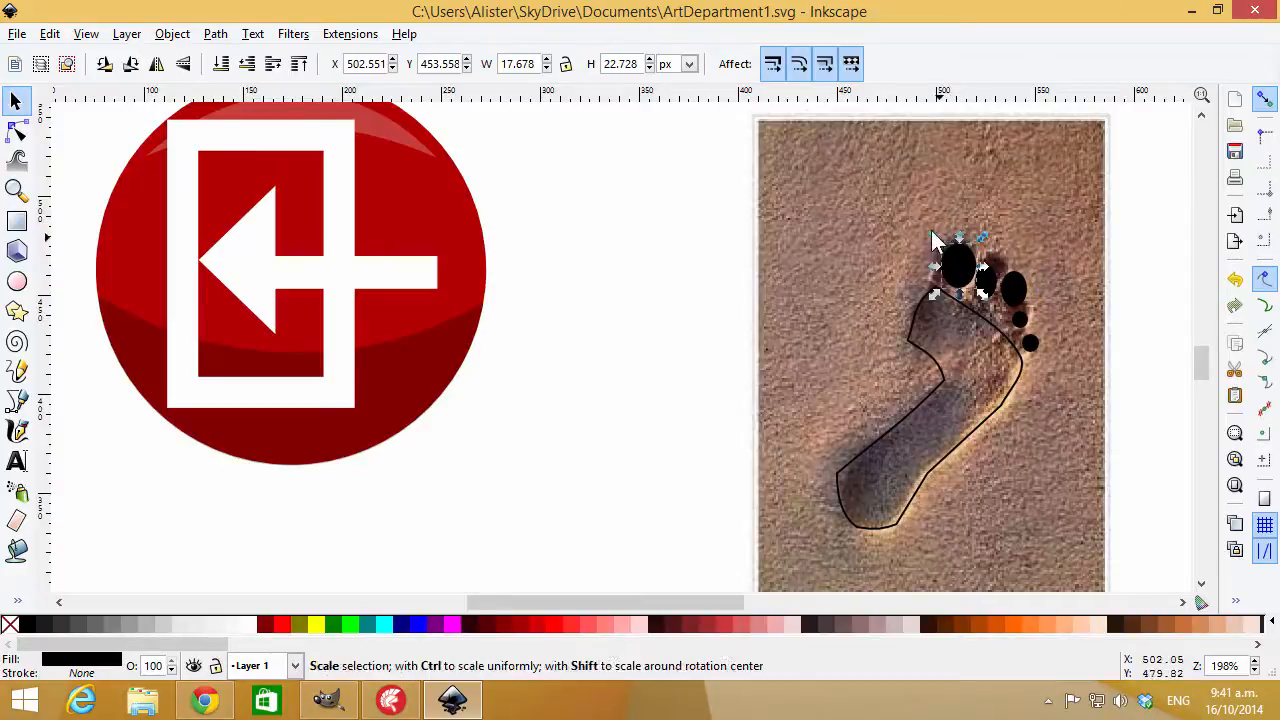
{"action": "mouse_move", "coordinate": [934, 243]}
{"action": "left_mouse_down"}
{"action": "mouse_move", "coordinate": [927, 227]}
{"action": "mouse_move", "coordinate": [939, 231]}
{"action": "left_mouse_up"}
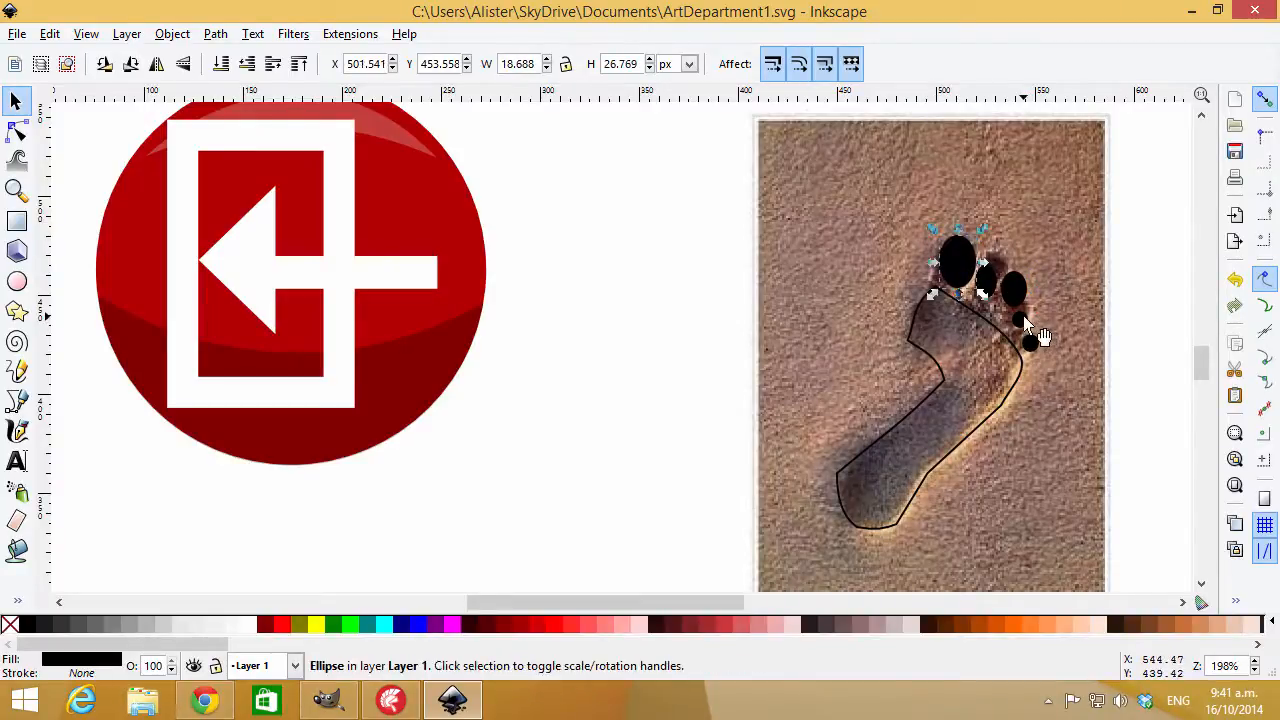
Enlarge the fourth toe slightly and shift the two smallest toes outward to continue the toe arc.
{"action": "left_click", "coordinate": [1019, 319]}
{"action": "left_click_drag", "start_coordinate": [1042, 340], "coordinate": [1051, 340]}
{"action": "key", "text": "ctrl+z"}
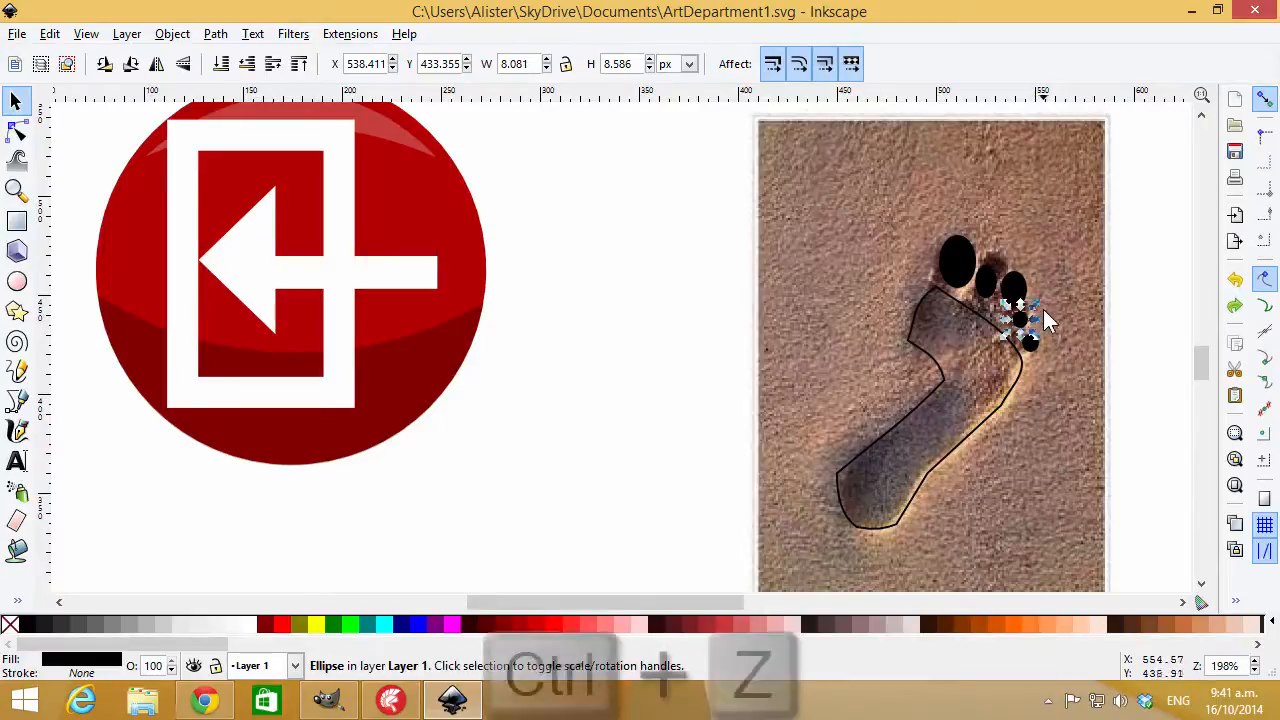
{"action": "left_click_drag", "start_coordinate": [1045, 295], "coordinate": [1041, 346]}
{"action": "left_click", "coordinate": [1034, 345]}
Delete the footprint photo behind the traced sole and toes.
{"action": "left_click_drag", "start_coordinate": [929, 209], "coordinate": [1026, 274]}
{"action": "key", "text": "ctrl+z"}
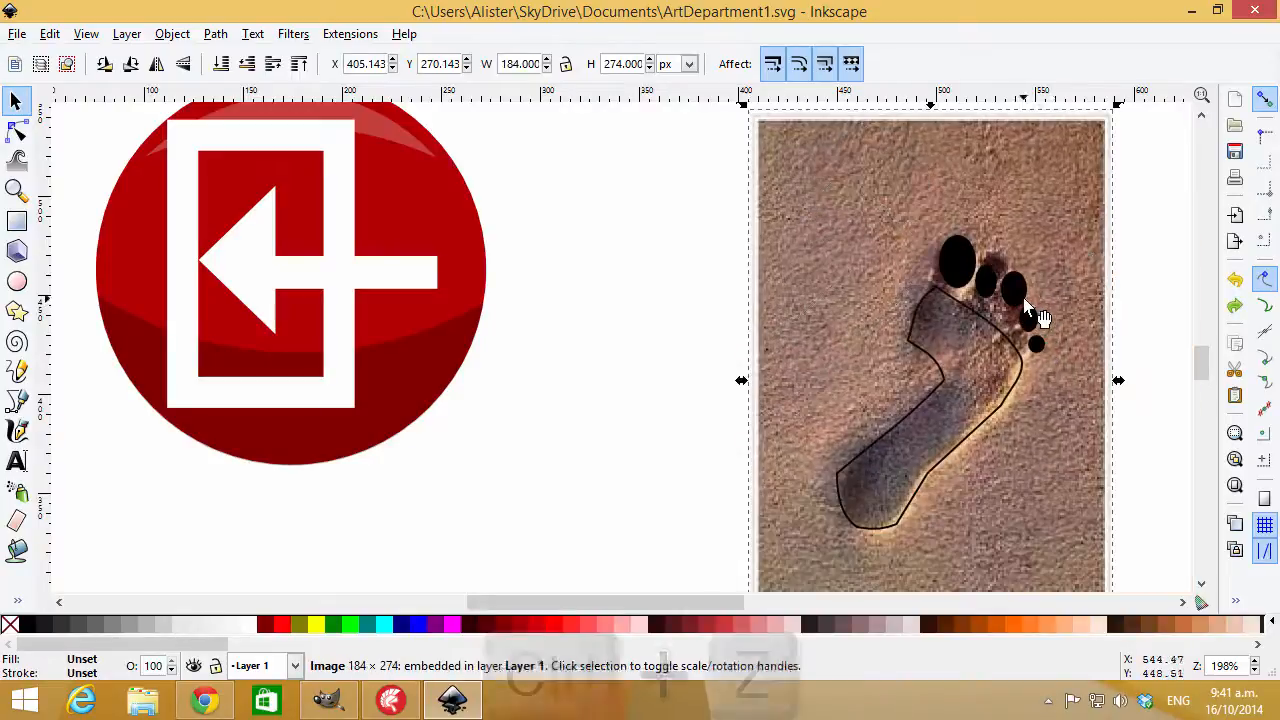
{"action": "left_click", "coordinate": [1066, 221]}
{"action": "key", "text": "ctrl+z"}
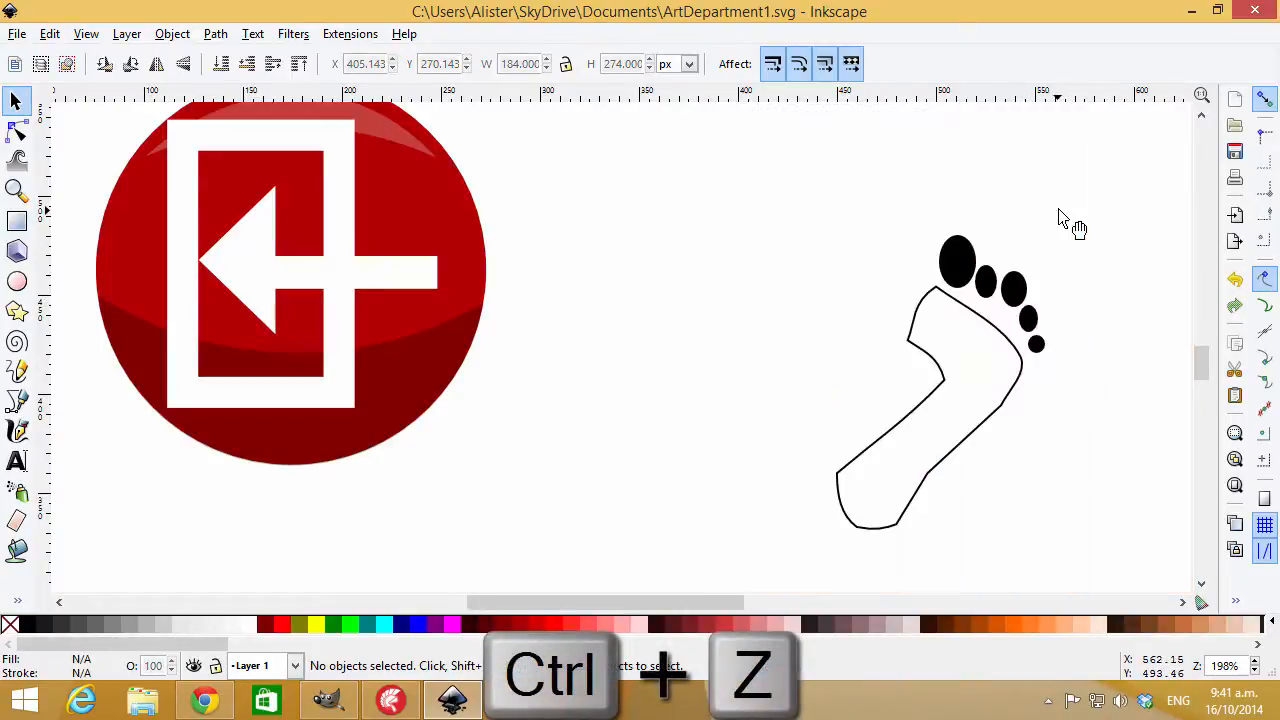
Select all five toe ellipses and rotate them together slightly clockwise to follow the angle of the foot.
{"action": "left_click_drag", "start_coordinate": [905, 198], "coordinate": [1106, 382]}
{"action": "left_click", "coordinate": [986, 283]}
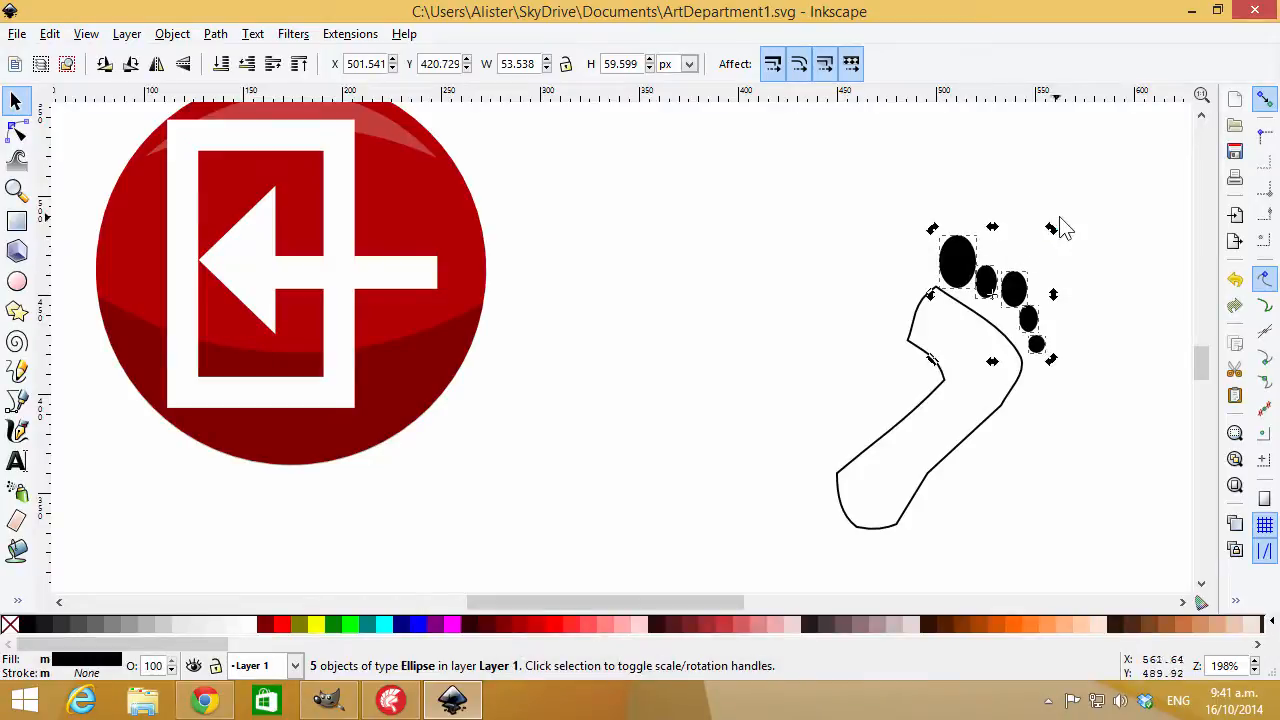
{"action": "left_click_drag", "start_coordinate": [1054, 234], "coordinate": [1072, 251]}
{"action": "left_click", "coordinate": [1094, 327]}
Adjust the positions of the smaller toes so all five form an even arc along the front edge of the sole.
{"action": "left_click_drag", "start_coordinate": [1020, 358], "coordinate": [1043, 337]}
{"action": "left_click", "coordinate": [1026, 324]}
{"action": "left_click_drag", "start_coordinate": [972, 256], "coordinate": [1004, 302]}
{"action": "key", "text": "ctrl+z"}
{"action": "left_click", "coordinate": [992, 279]}
{"action": "left_click", "coordinate": [1037, 428]}
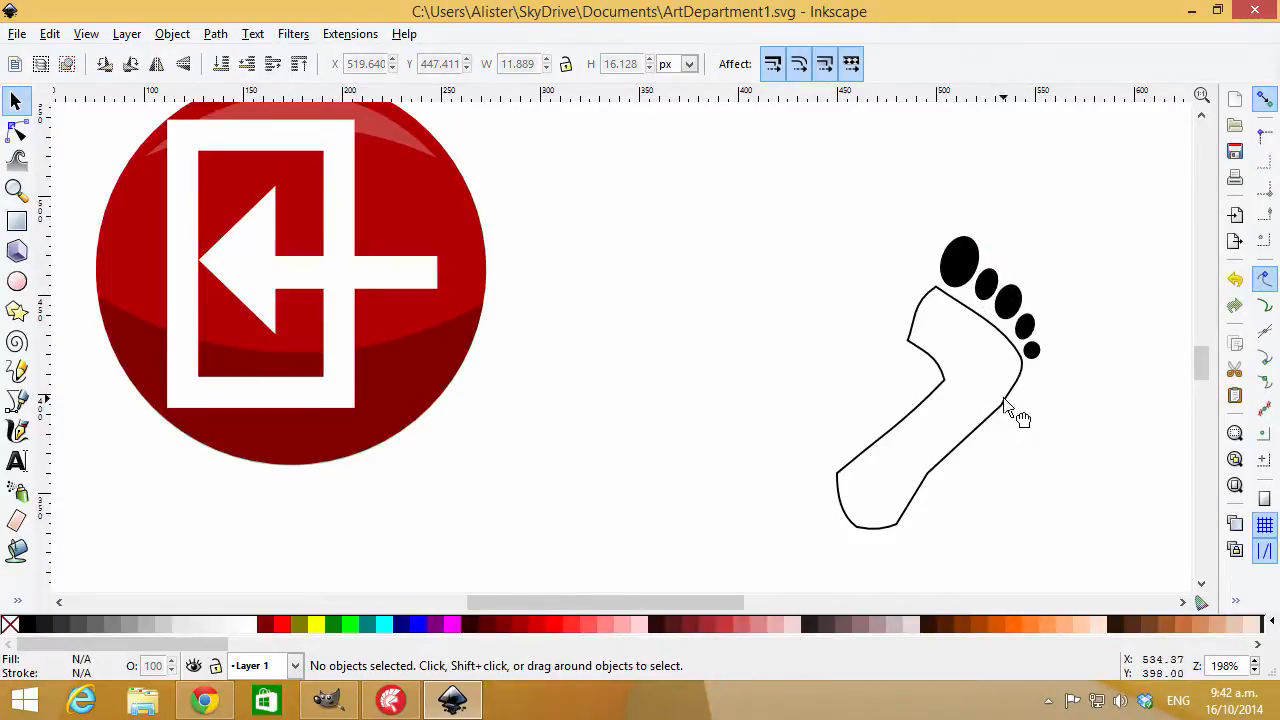
Fill the sole outline with black.
{"action": "left_click", "coordinate": [1005, 400]}
{"action": "left_click", "coordinate": [30, 626]}
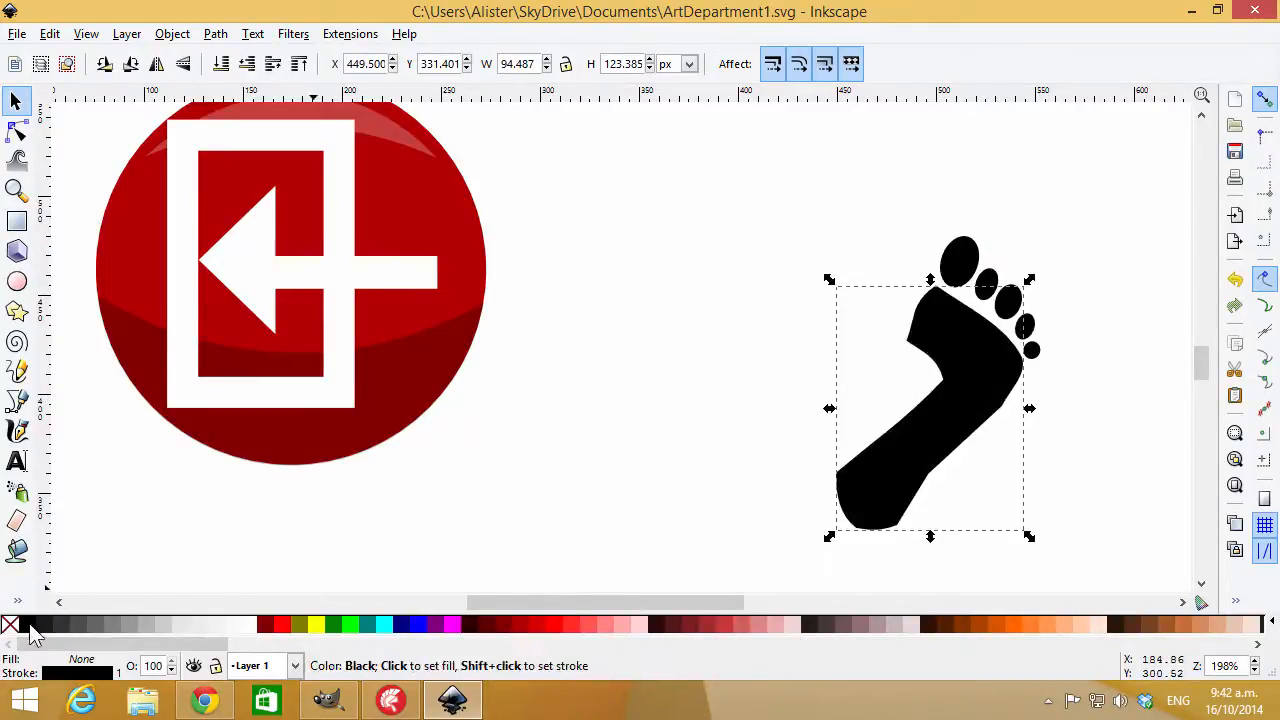
{"action": "left_click", "coordinate": [785, 365]}
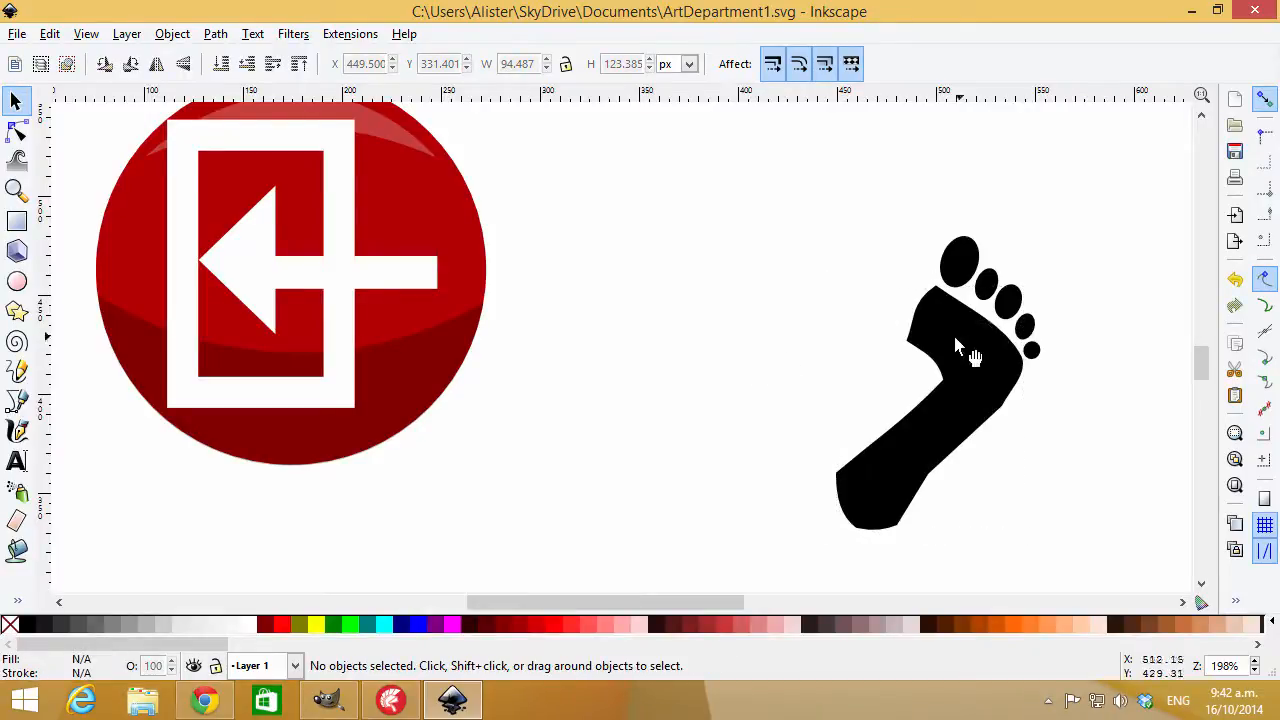
{"action": "left_click", "coordinate": [926, 355]}
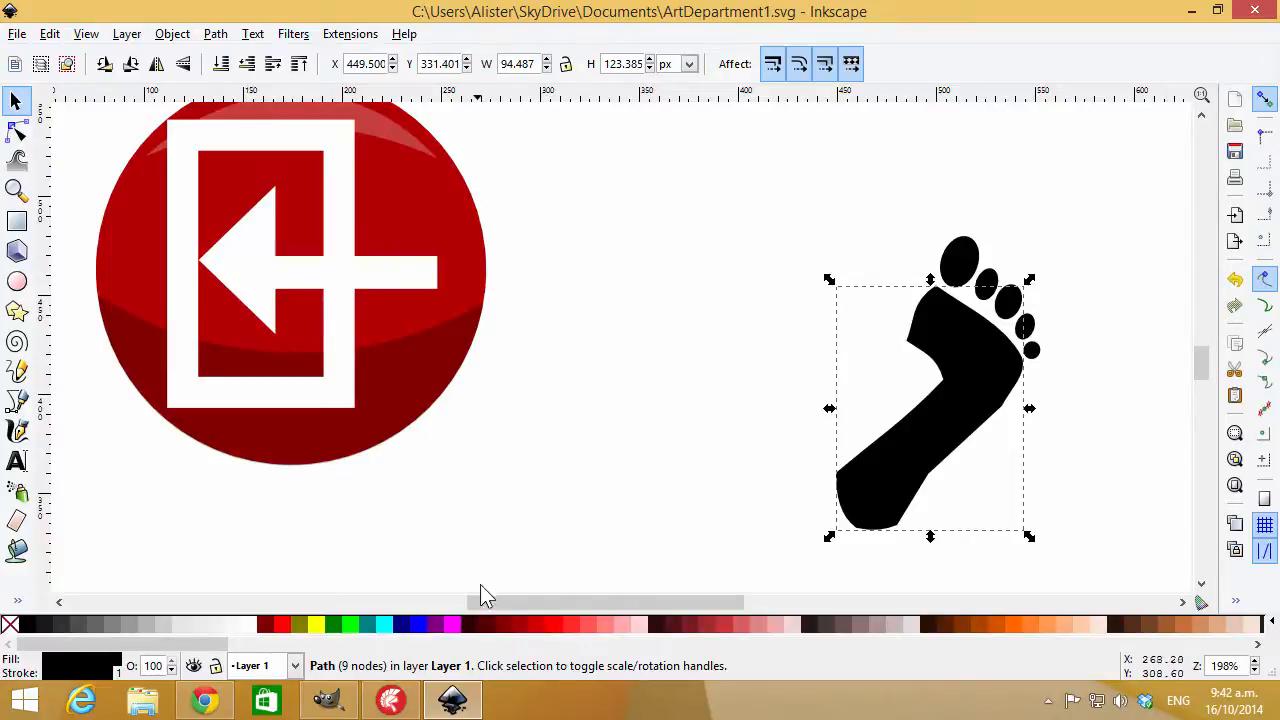
{"action": "left_click", "coordinate": [783, 352]}
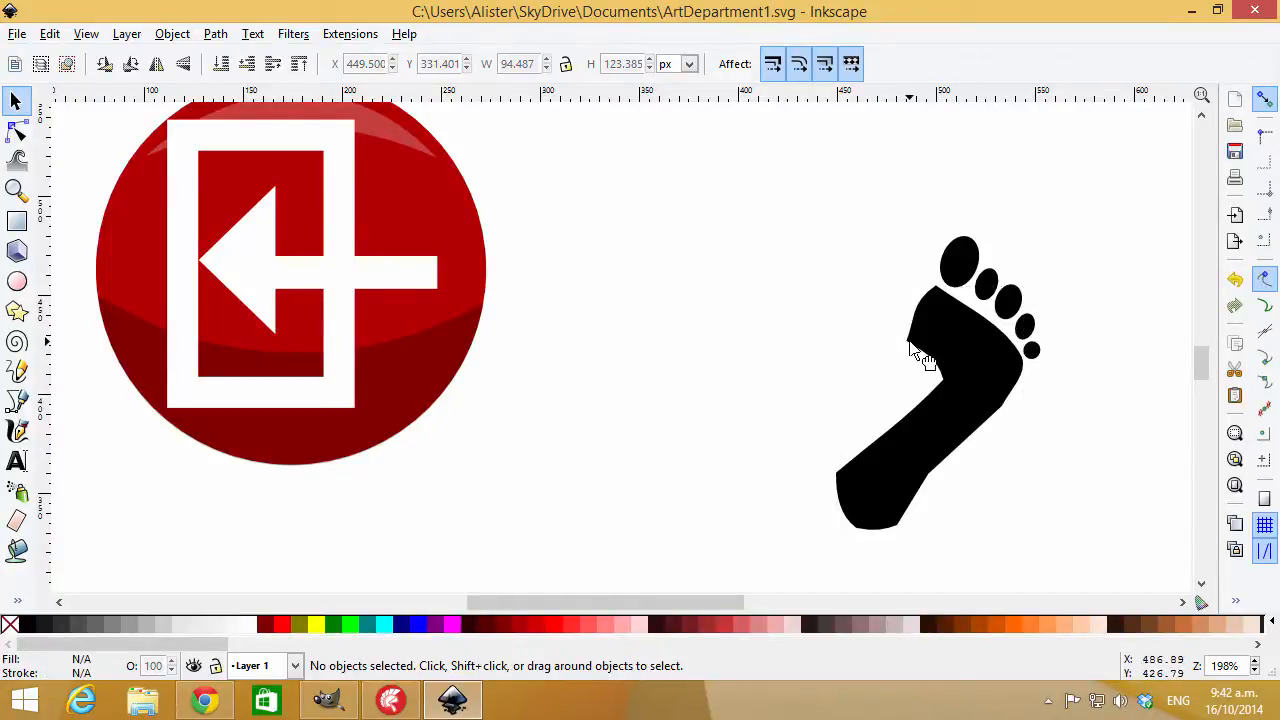
Smooth the inner side of the sole by adjusting the curve handles at the ball corner and the arch node.
{"action": "left_click", "coordinate": [920, 352]}
{"action": "scroll", "coordinate": [918, 362], "scroll_direction": "up", "scroll_amount": 3, "text": "ctrl"}
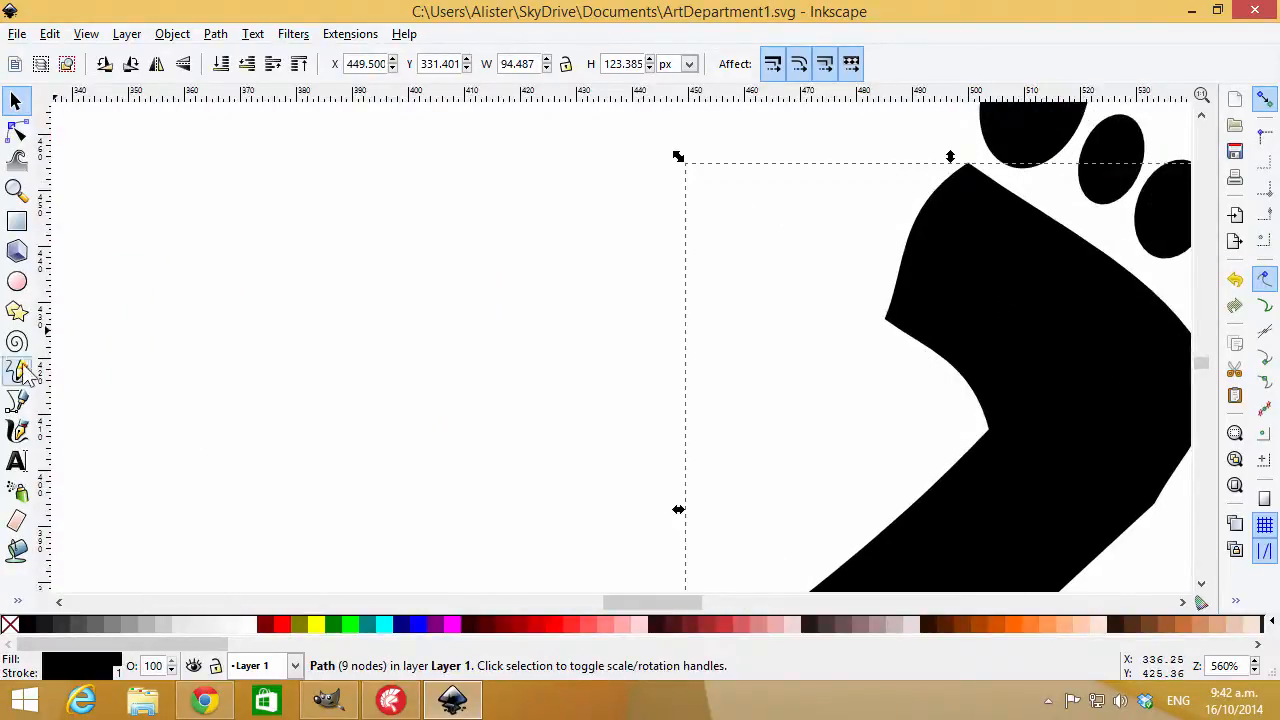
{"action": "left_click", "coordinate": [16, 131]}
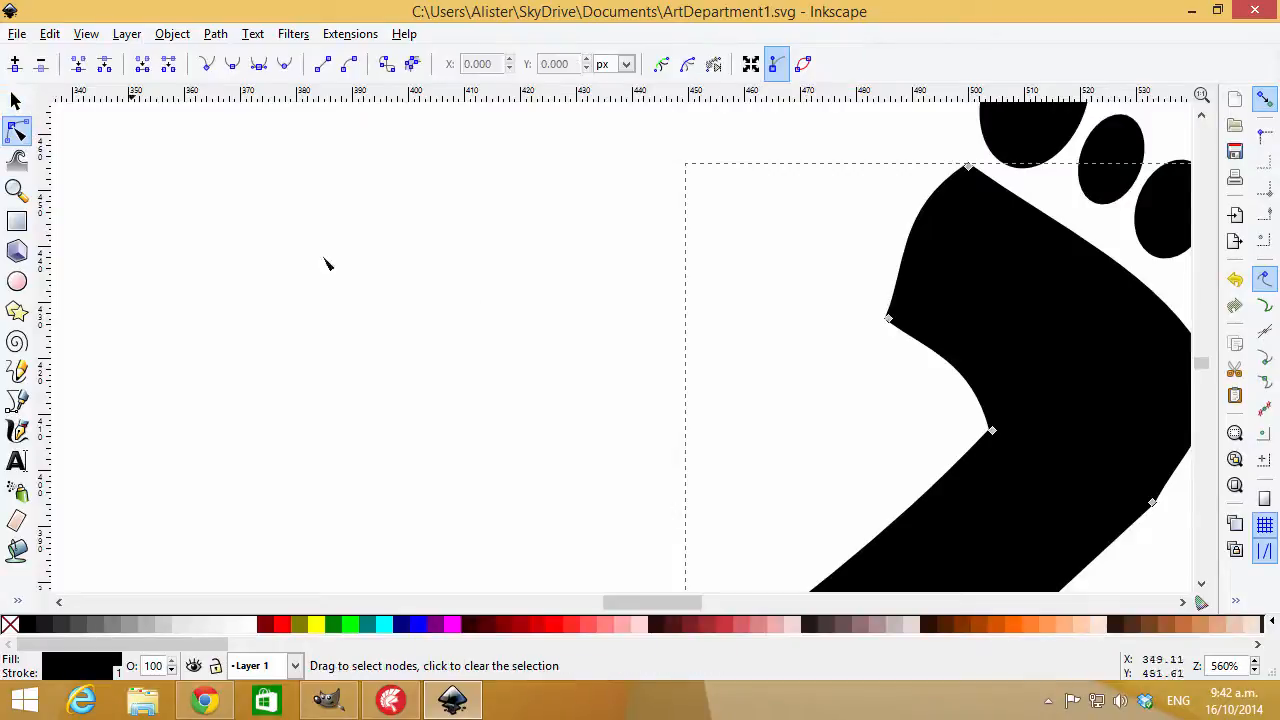
{"action": "left_click", "coordinate": [888, 318]}
{"action": "left_click_drag", "start_coordinate": [928, 350], "coordinate": [916, 362]}
{"action": "left_click_drag", "start_coordinate": [906, 271], "coordinate": [878, 297]}
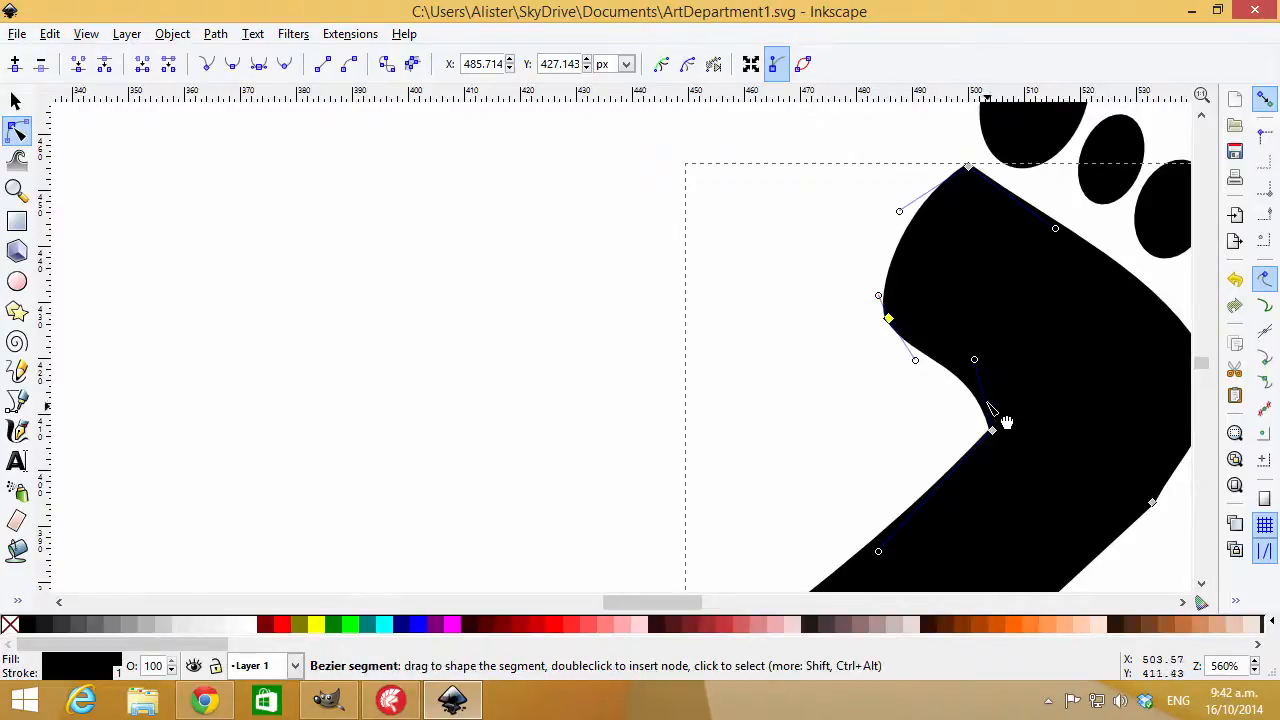
{"action": "left_click_drag", "start_coordinate": [974, 359], "coordinate": [1003, 394]}
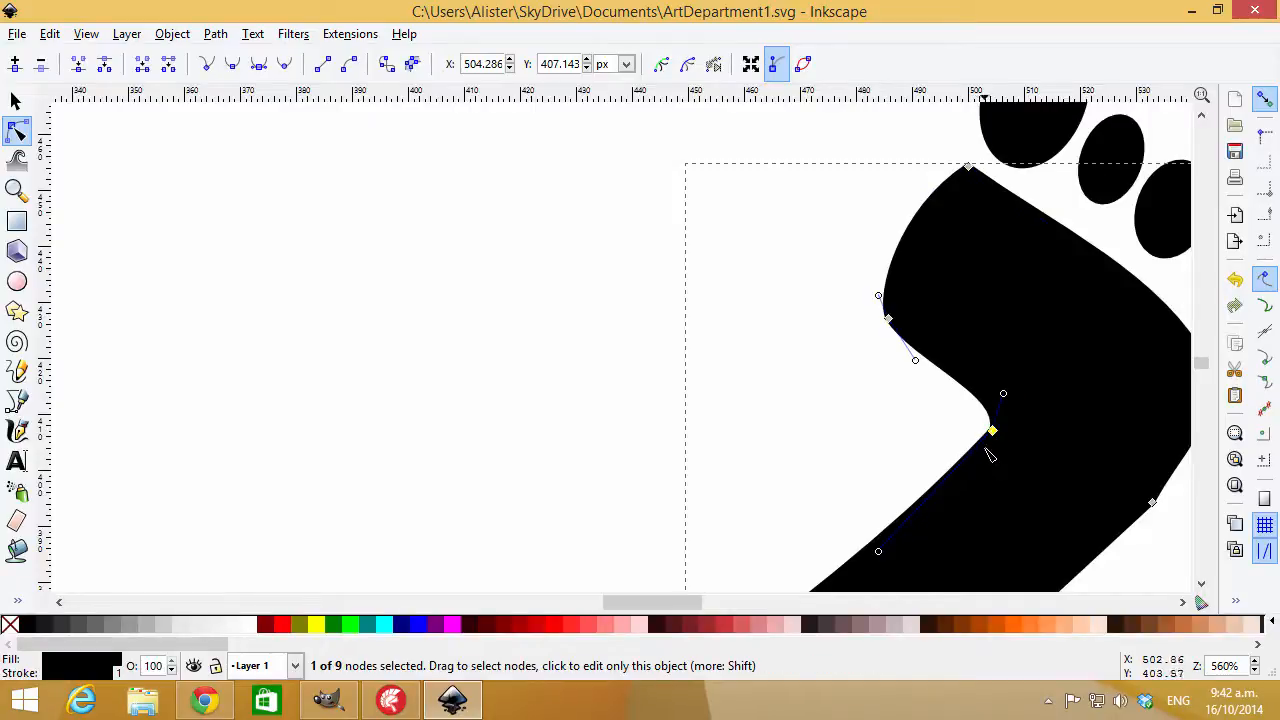
{"action": "left_click_drag", "start_coordinate": [879, 552], "coordinate": [946, 497]}
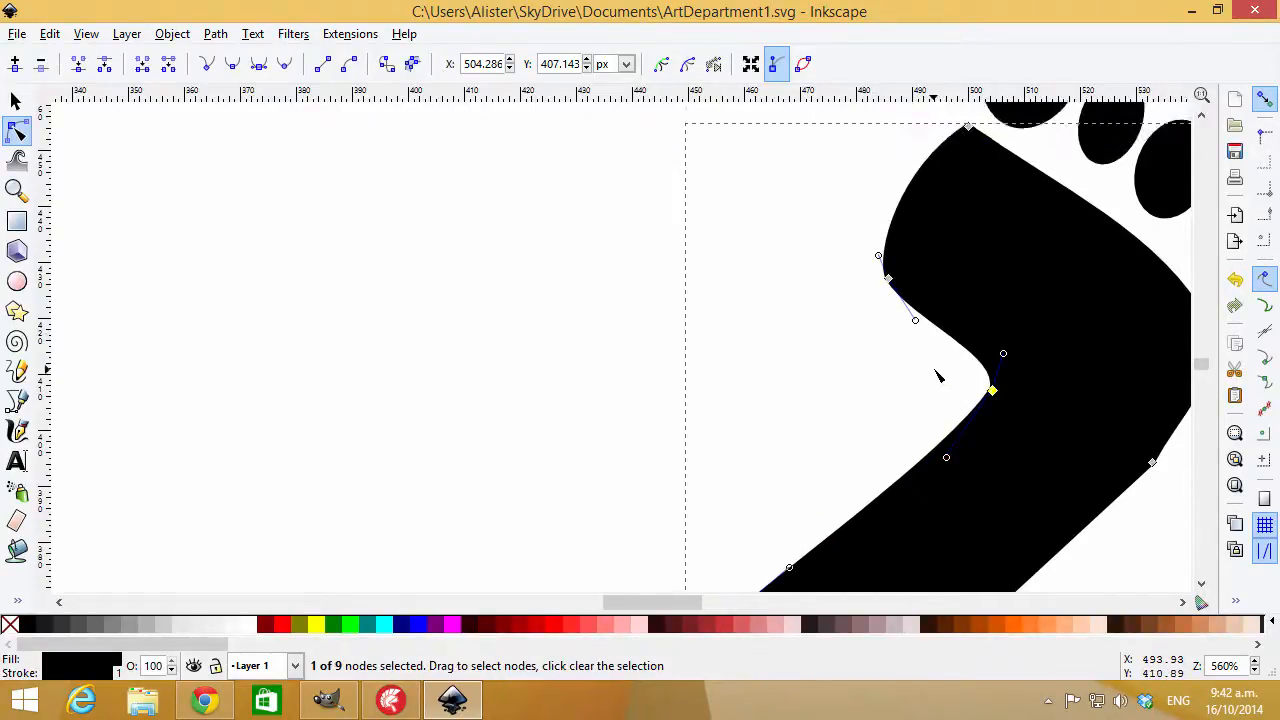
Round the sole's front edge beneath the toes by reshaping the curve at the node below the big toe.
{"action": "left_click", "coordinate": [968, 167]}
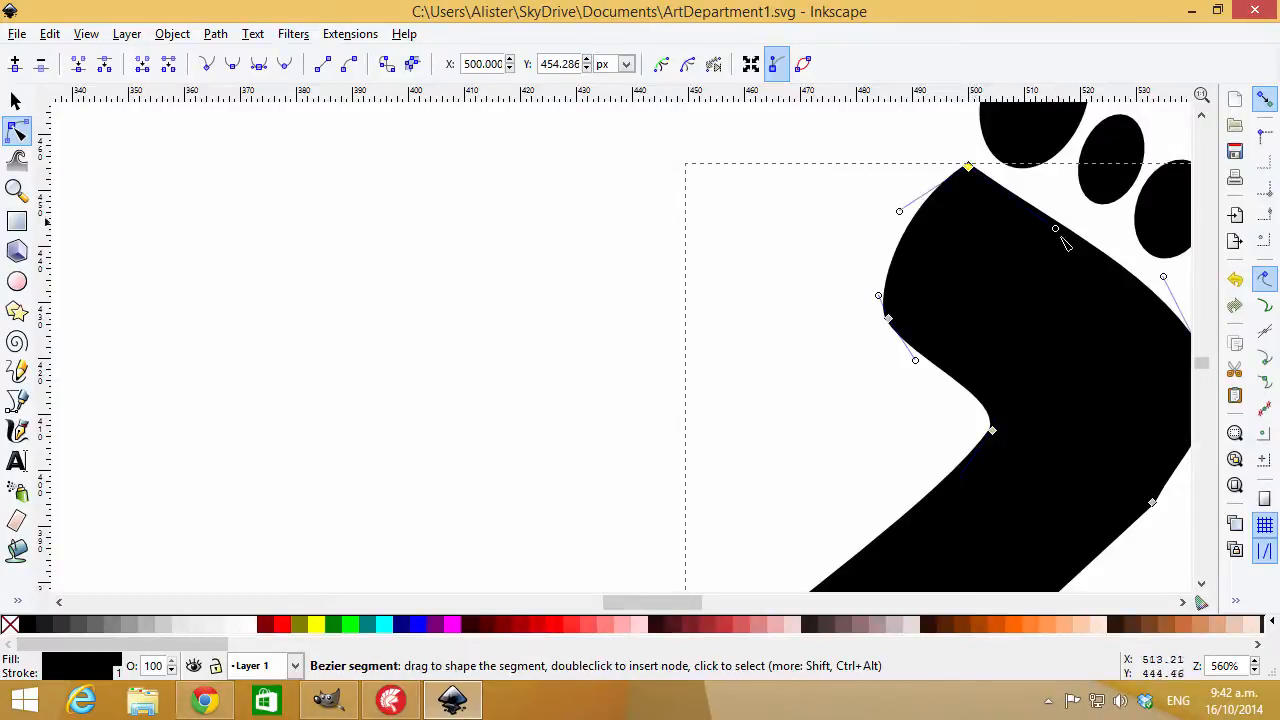
{"action": "left_click_drag", "start_coordinate": [1056, 232], "coordinate": [1061, 185]}
{"action": "scroll", "coordinate": [1011, 257], "scroll_direction": "down", "scroll_amount": 3, "text": "ctrl"}
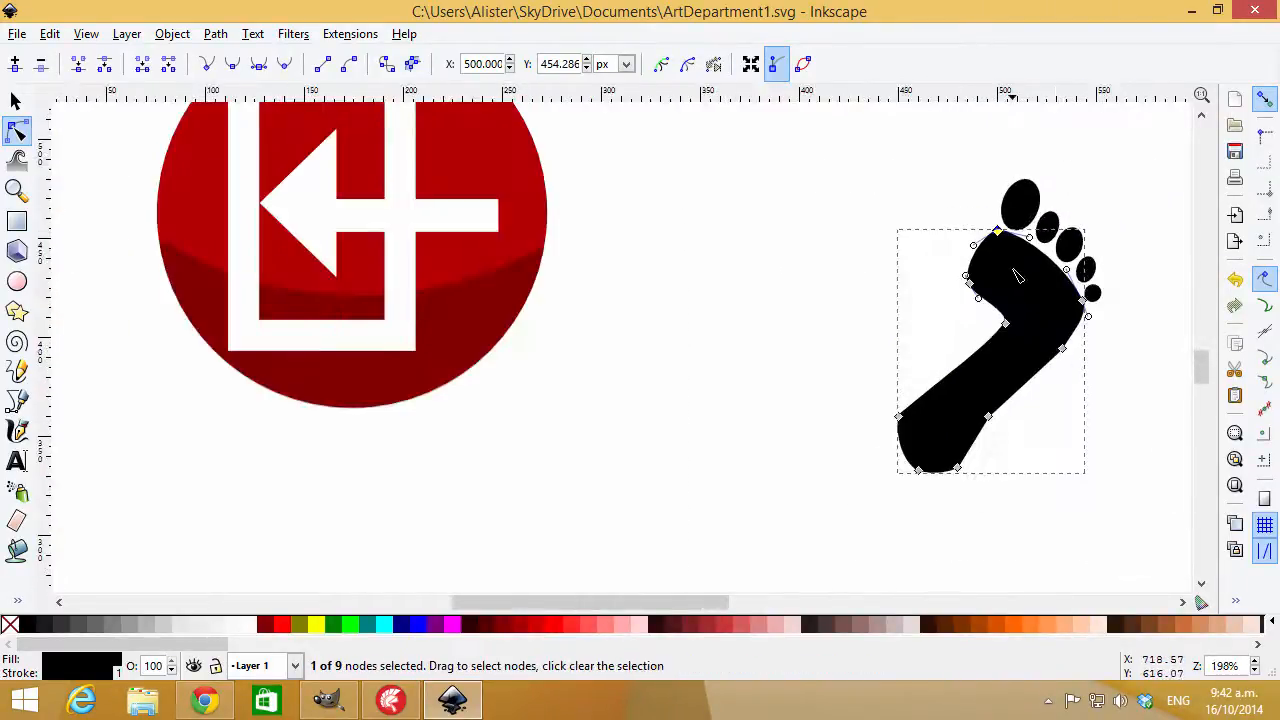
{"action": "left_click", "coordinate": [828, 268]}
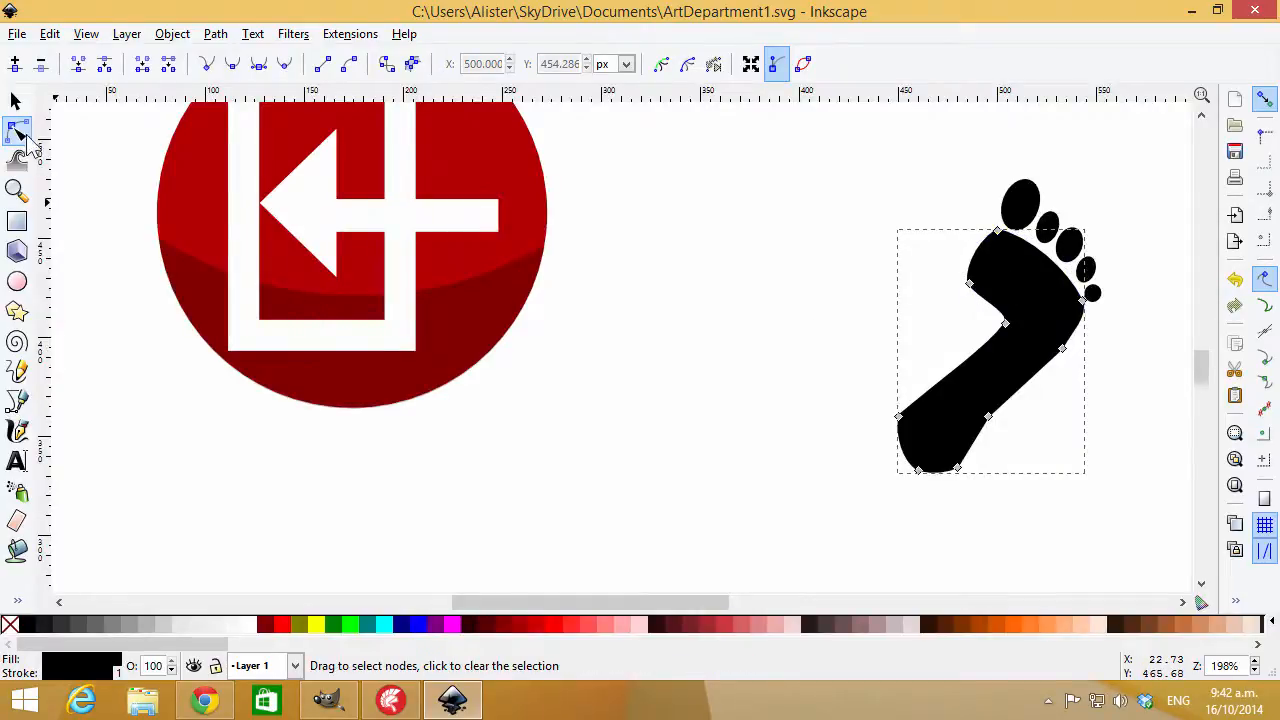
Group the black sole and the five toes into a single footprint object.
{"action": "left_click", "coordinate": [15, 101]}
{"action": "left_click", "coordinate": [829, 171]}
{"action": "left_click_drag", "start_coordinate": [798, 132], "coordinate": [1167, 557]}
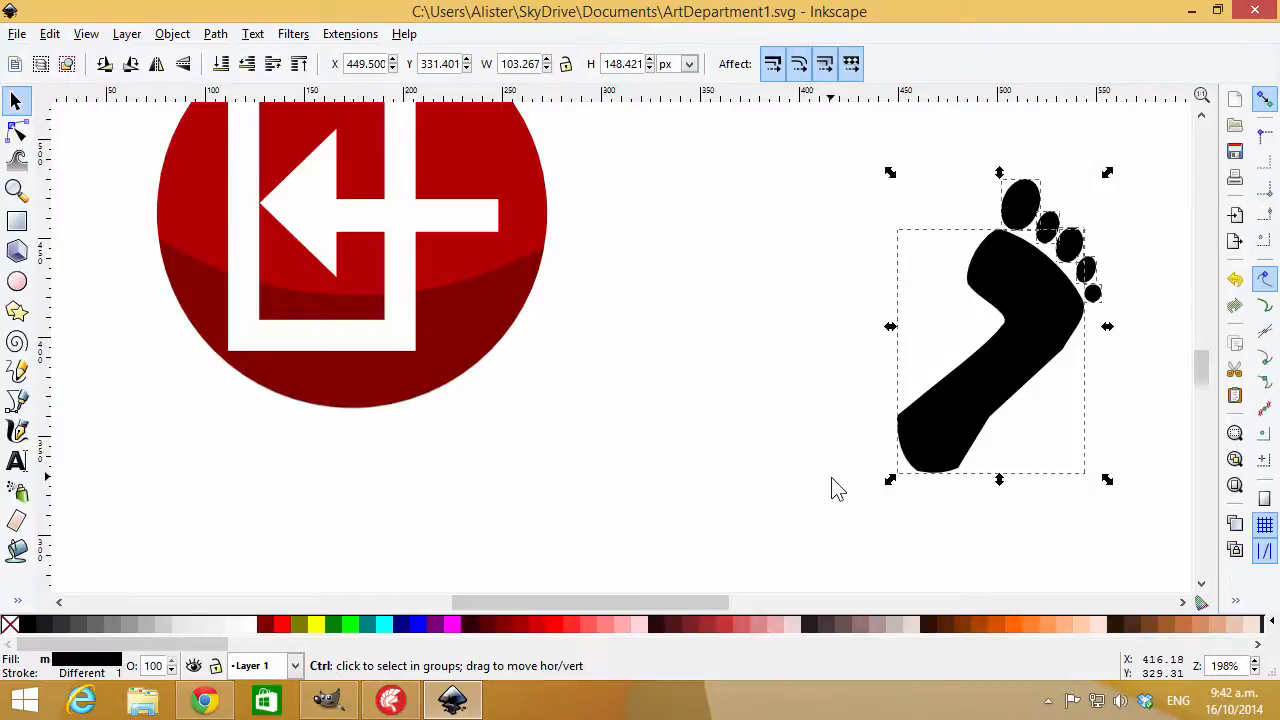
{"action": "key", "text": "ctrl+g"}
{"action": "scroll", "coordinate": [786, 289], "scroll_direction": "down", "scroll_amount": 1}
{"action": "scroll", "coordinate": [780, 289], "scroll_direction": "down", "scroll_amount": 2, "text": "ctrl"}
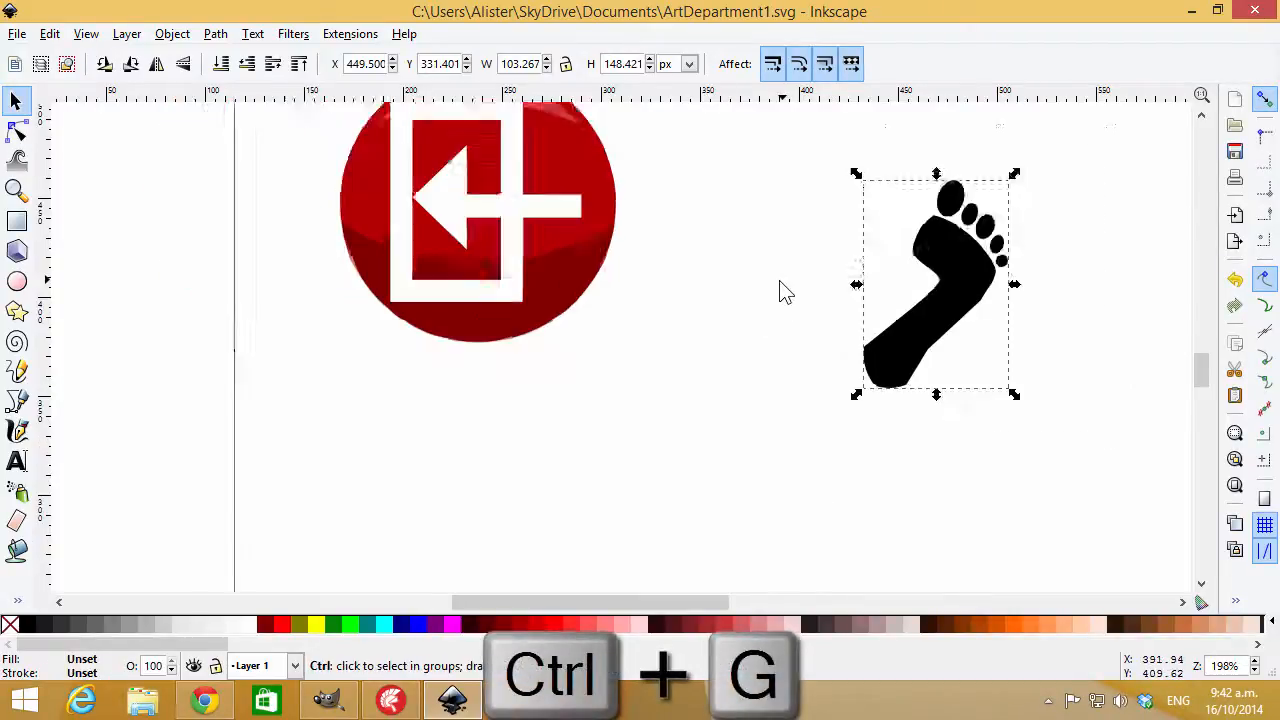
{"action": "scroll", "coordinate": [778, 305], "scroll_direction": "down", "scroll_amount": 1, "text": "ctrl"}
{"action": "scroll", "coordinate": [782, 255], "scroll_direction": "up", "scroll_amount": 1}
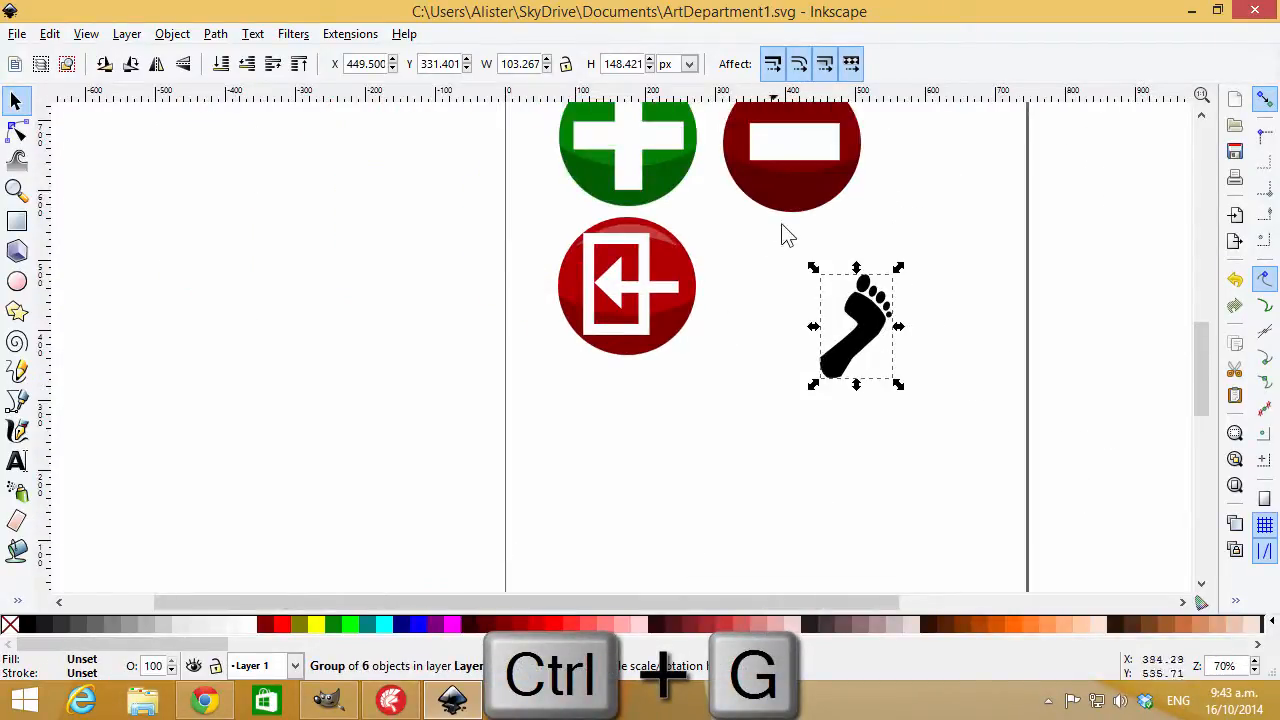
Duplicate the dark red glossy circle of the minus button and place the copy directly below that button.
{"action": "left_click", "coordinate": [797, 212]}
{"action": "key", "text": "ctrl+d"}
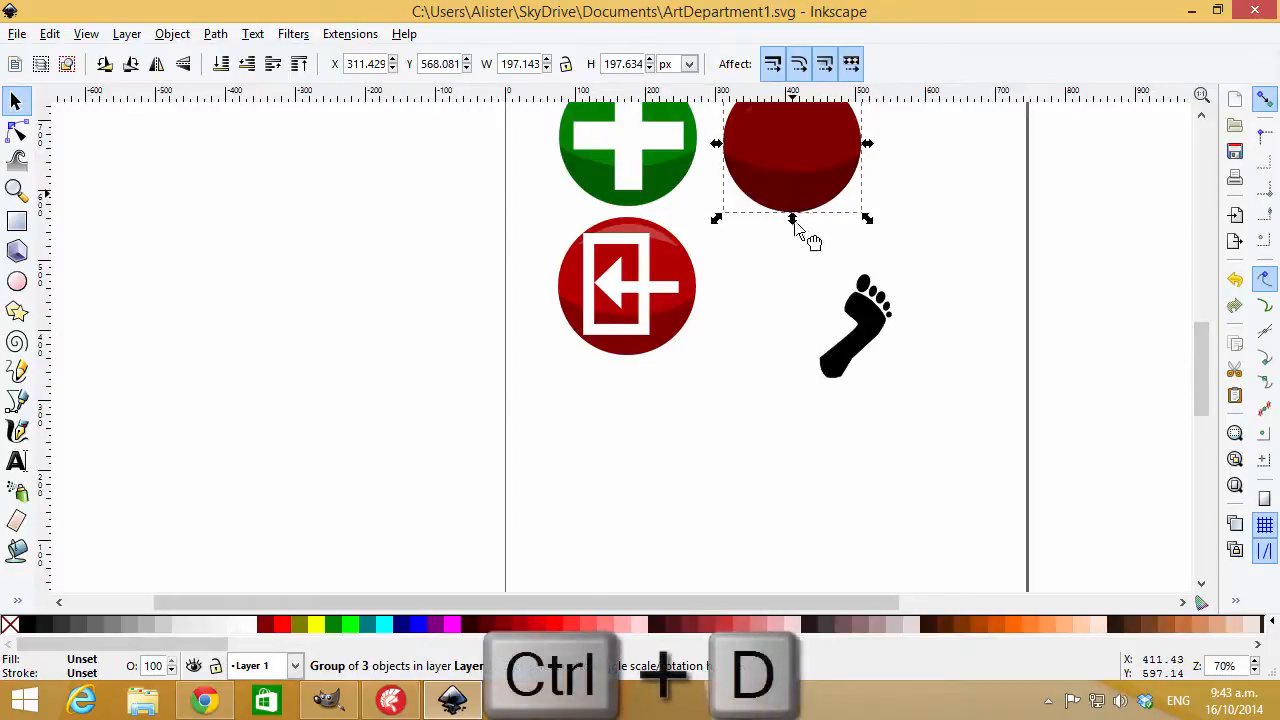
{"action": "left_click_drag", "start_coordinate": [806, 237], "coordinate": [797, 340]}
{"action": "left_click_drag", "start_coordinate": [800, 350], "coordinate": [807, 369]}
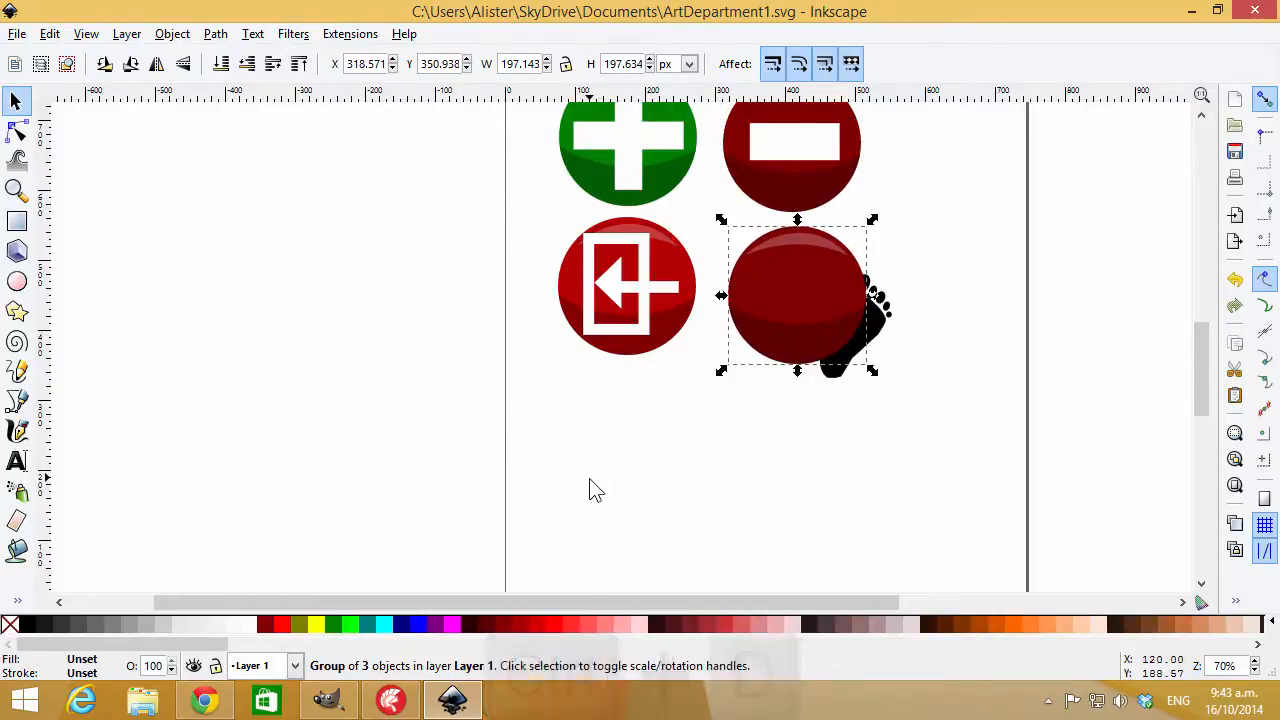
Fill only the base ellipse inside the duplicated button group with Teal (#008080), keeping its gloss and shadow shapes.
{"action": "left_click", "coordinate": [372, 626]}
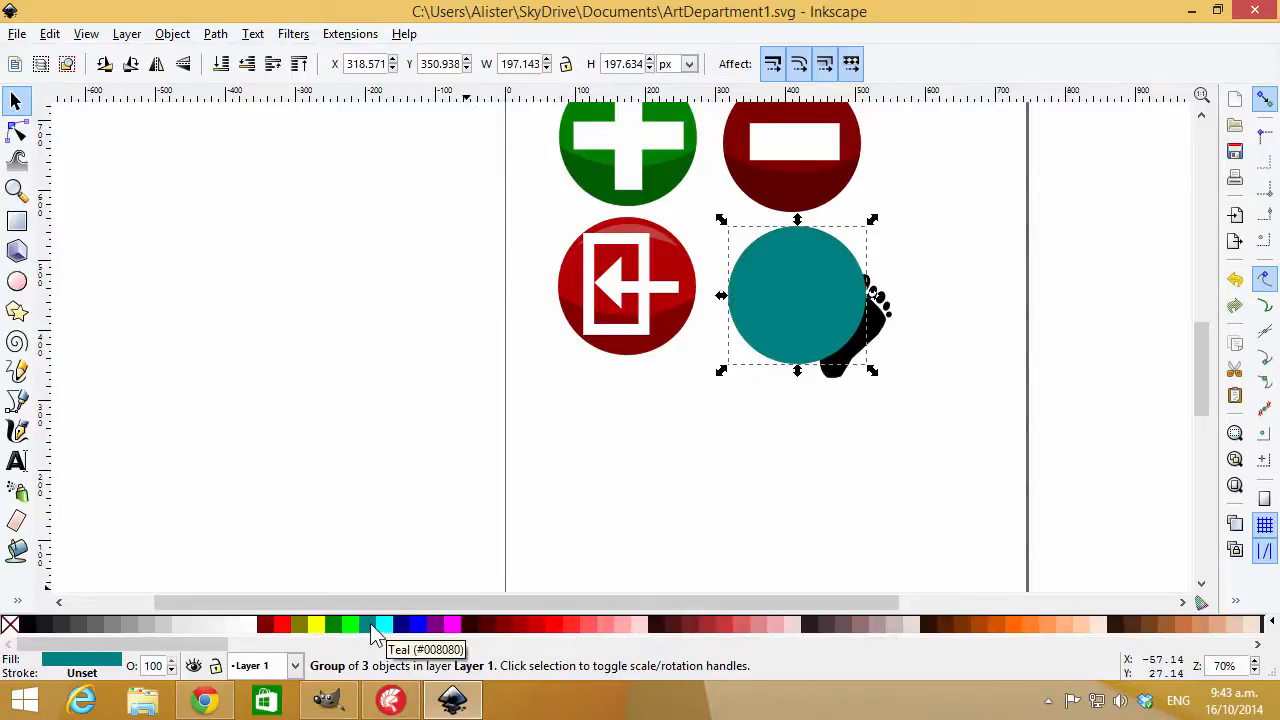
{"action": "key", "text": "ctrl+z"}
{"action": "double_click", "coordinate": [797, 277]}
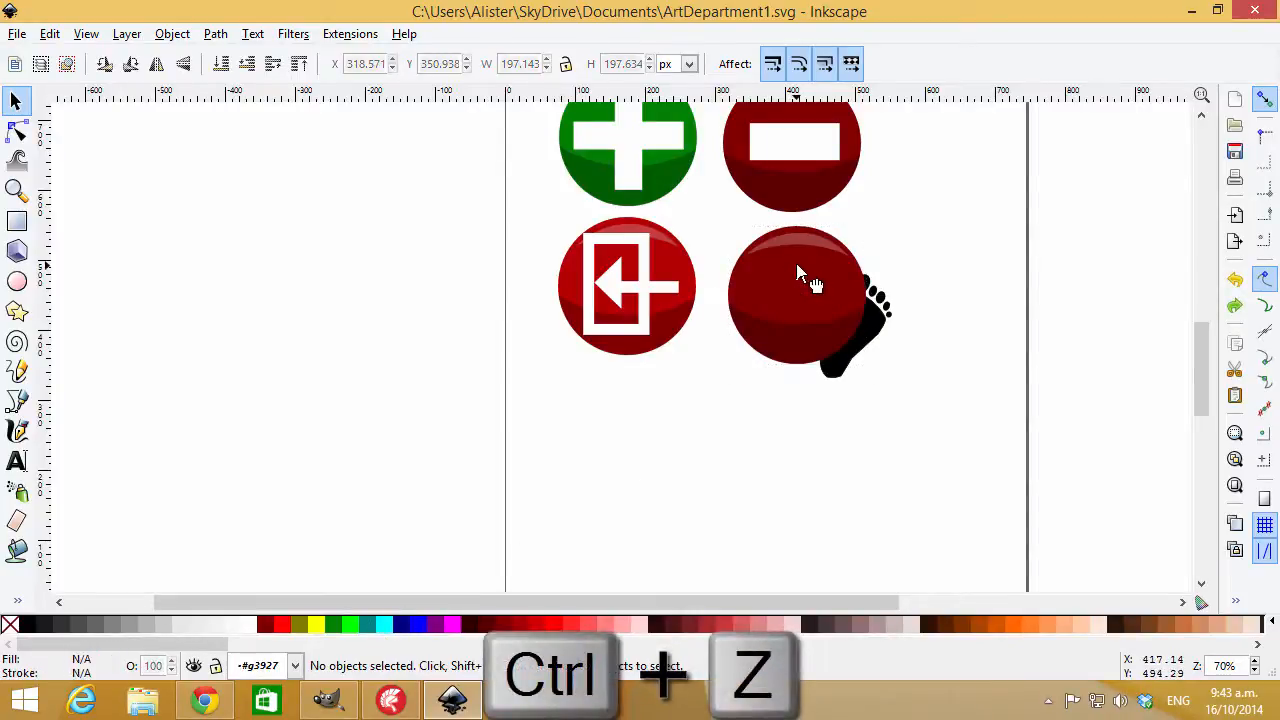
{"action": "double_click", "coordinate": [800, 278]}
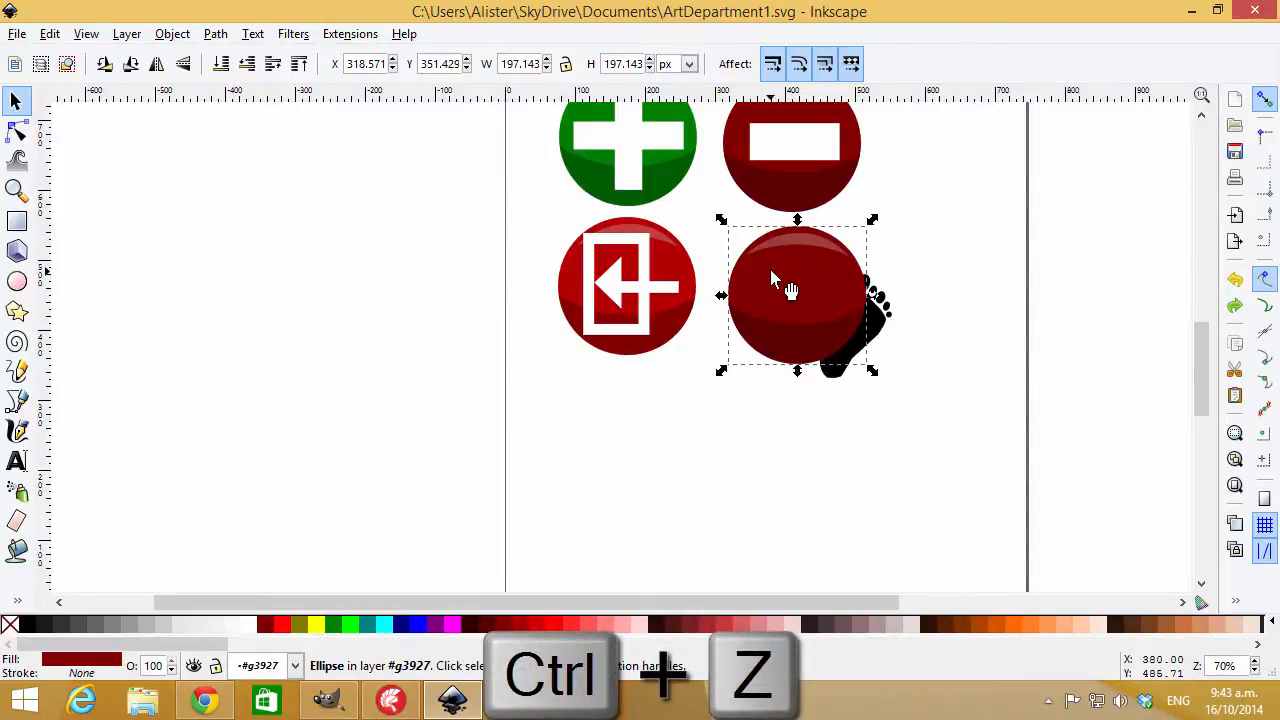
{"action": "left_click", "coordinate": [376, 624]}
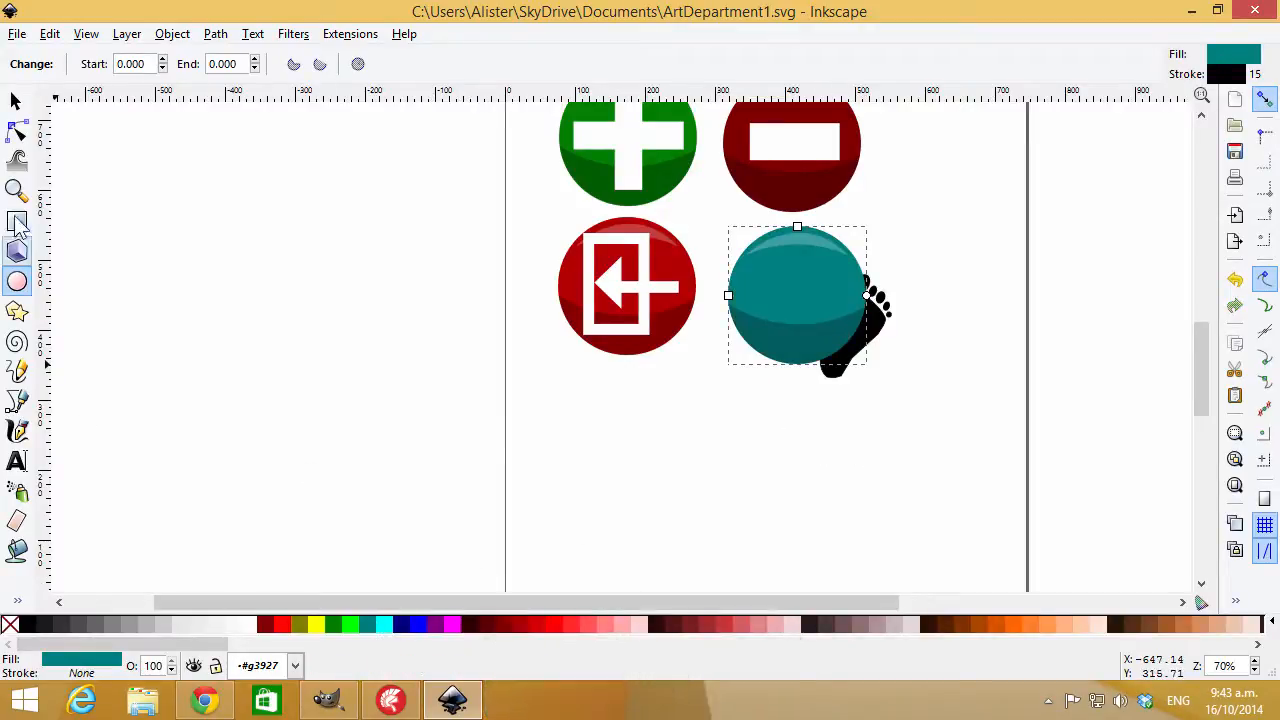
Move the black footprint group onto the teal button and raise it to the top of the stacking order.
{"action": "left_click", "coordinate": [16, 101]}
{"action": "left_click", "coordinate": [885, 343]}
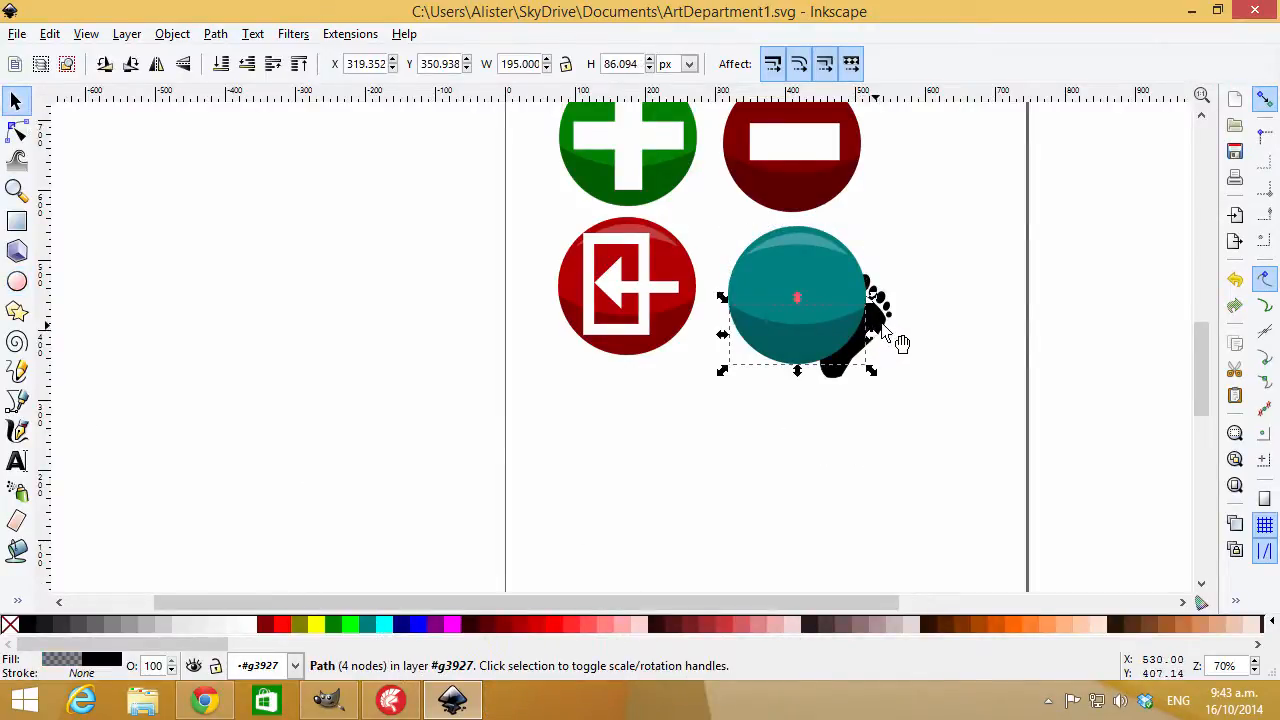
{"action": "left_click", "coordinate": [892, 340]}
{"action": "left_click_drag", "start_coordinate": [838, 296], "coordinate": [803, 294]}
{"action": "key", "text": "Home"}
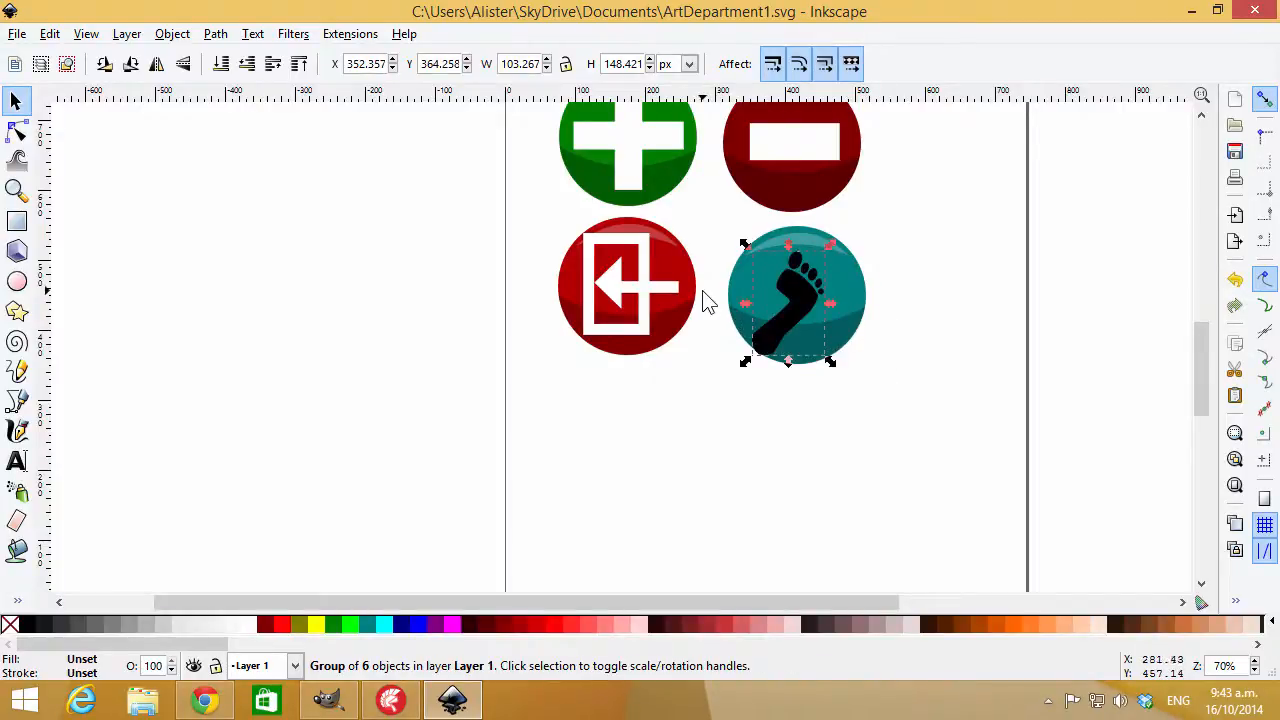
Centre the footprint on the teal button and enlarge it to about 130 × 174 px.
{"action": "left_click_drag", "start_coordinate": [803, 306], "coordinate": [816, 295]}
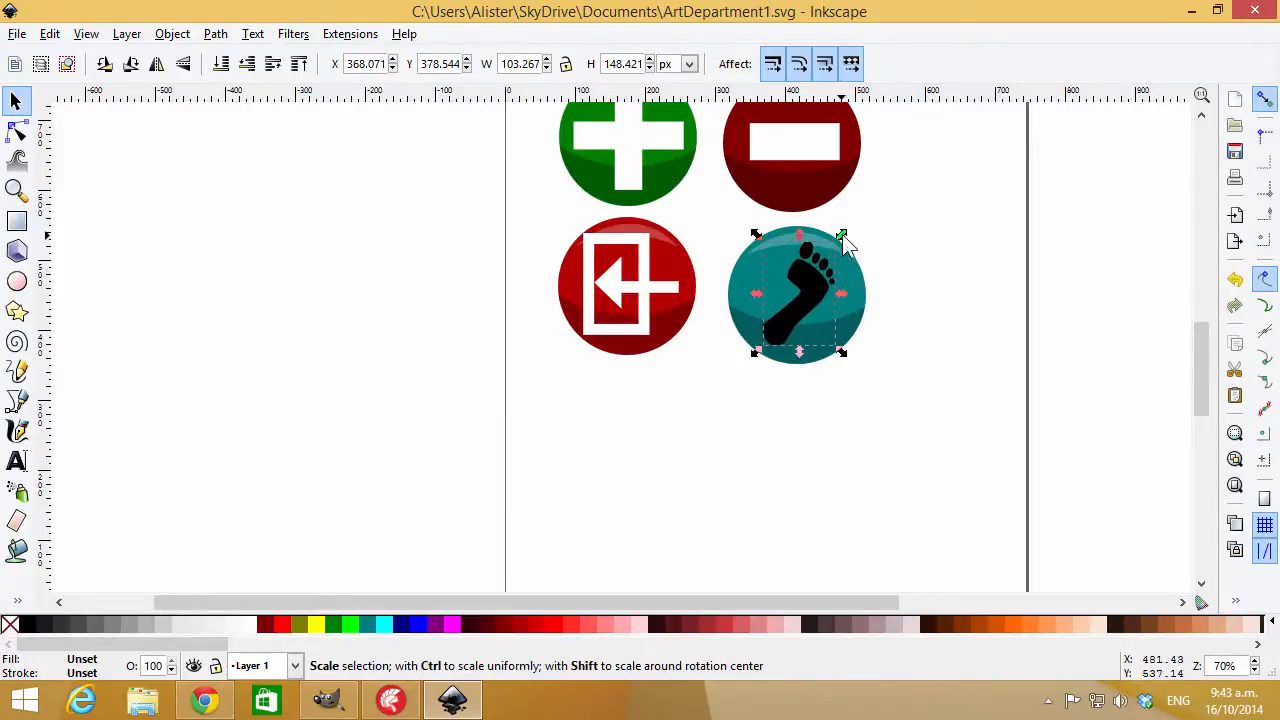
{"action": "left_click_drag", "start_coordinate": [843, 240], "coordinate": [855, 225]}
{"action": "left_click_drag", "start_coordinate": [757, 354], "coordinate": [749, 364]}
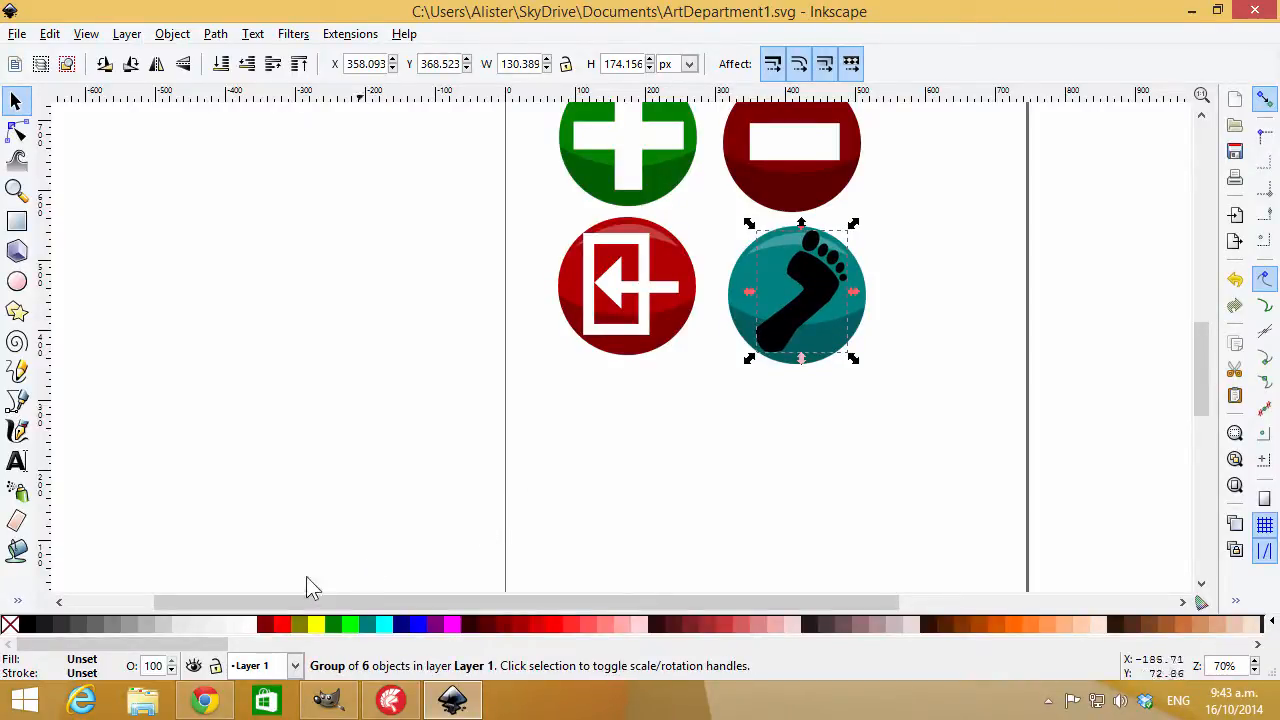
Fill the footprint group on the teal button with white and remove its stroke.
{"action": "left_click", "coordinate": [250, 625]}
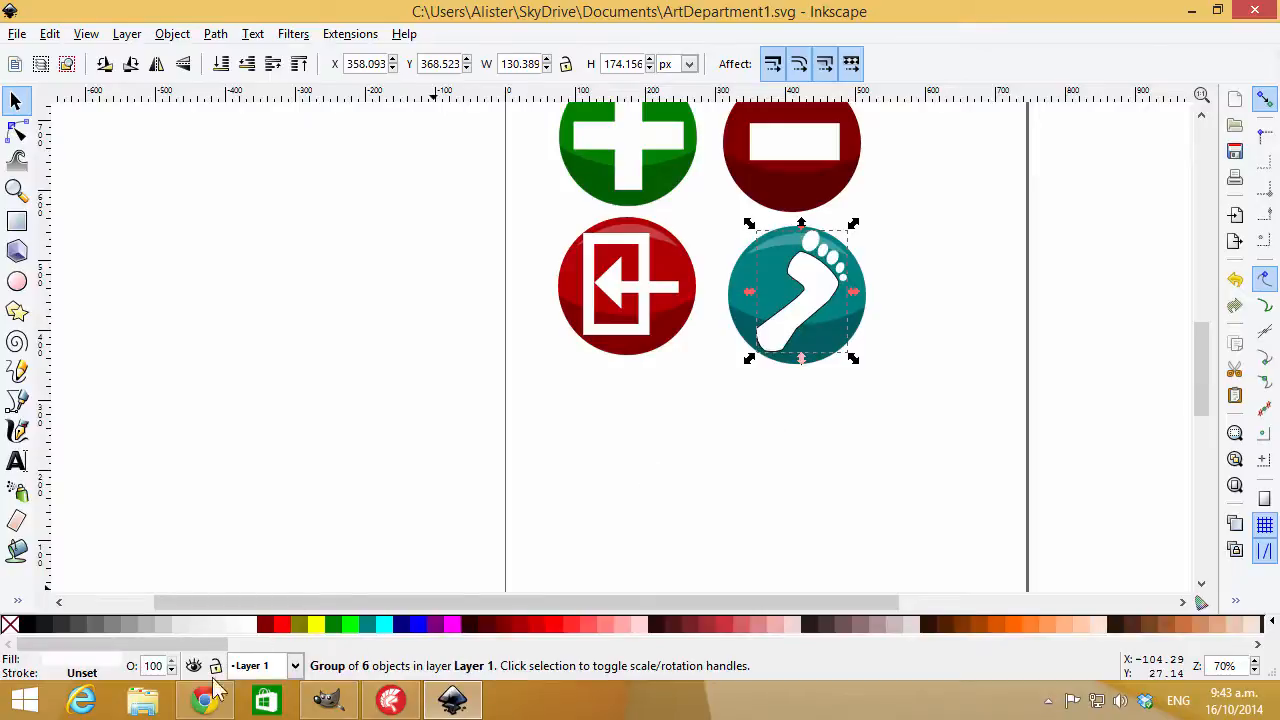
{"action": "left_click", "coordinate": [10, 625], "text": "shift"}
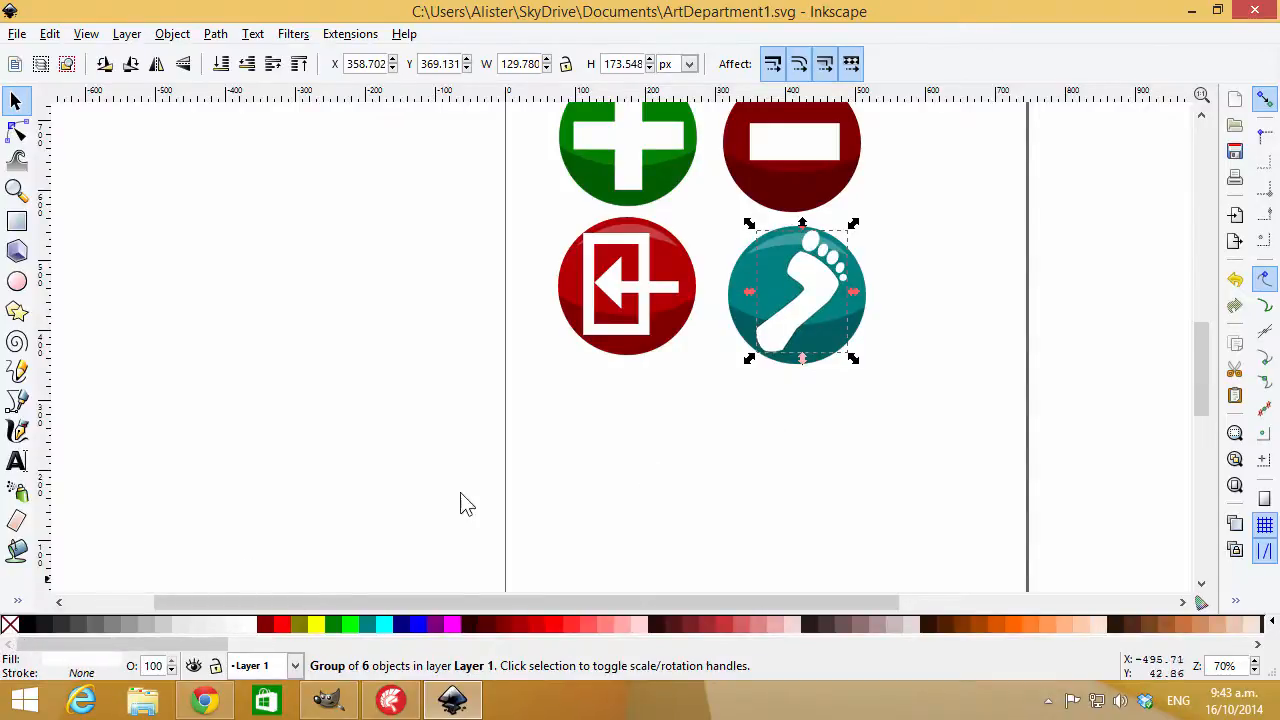
{"action": "left_click", "coordinate": [955, 290]}
{"action": "scroll", "coordinate": [877, 211], "scroll_direction": "down", "scroll_amount": 3}
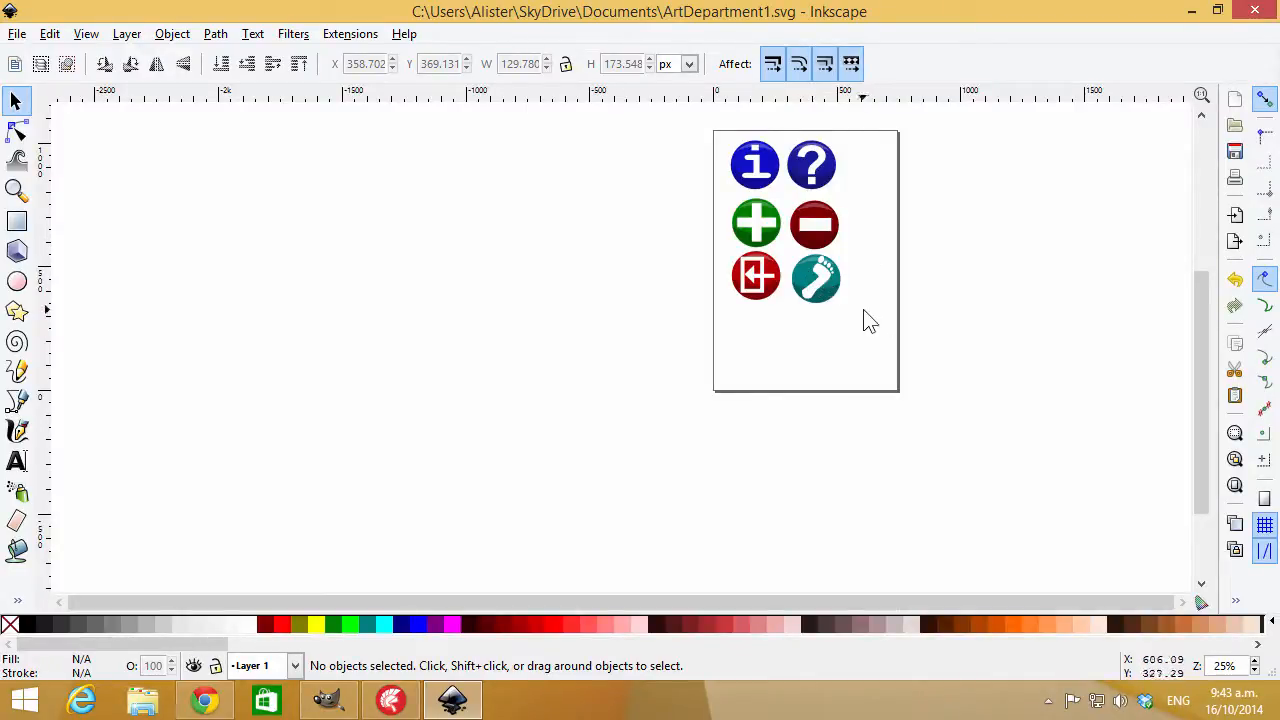
{"action": "scroll", "coordinate": [851, 303], "scroll_direction": "up", "scroll_amount": 1}
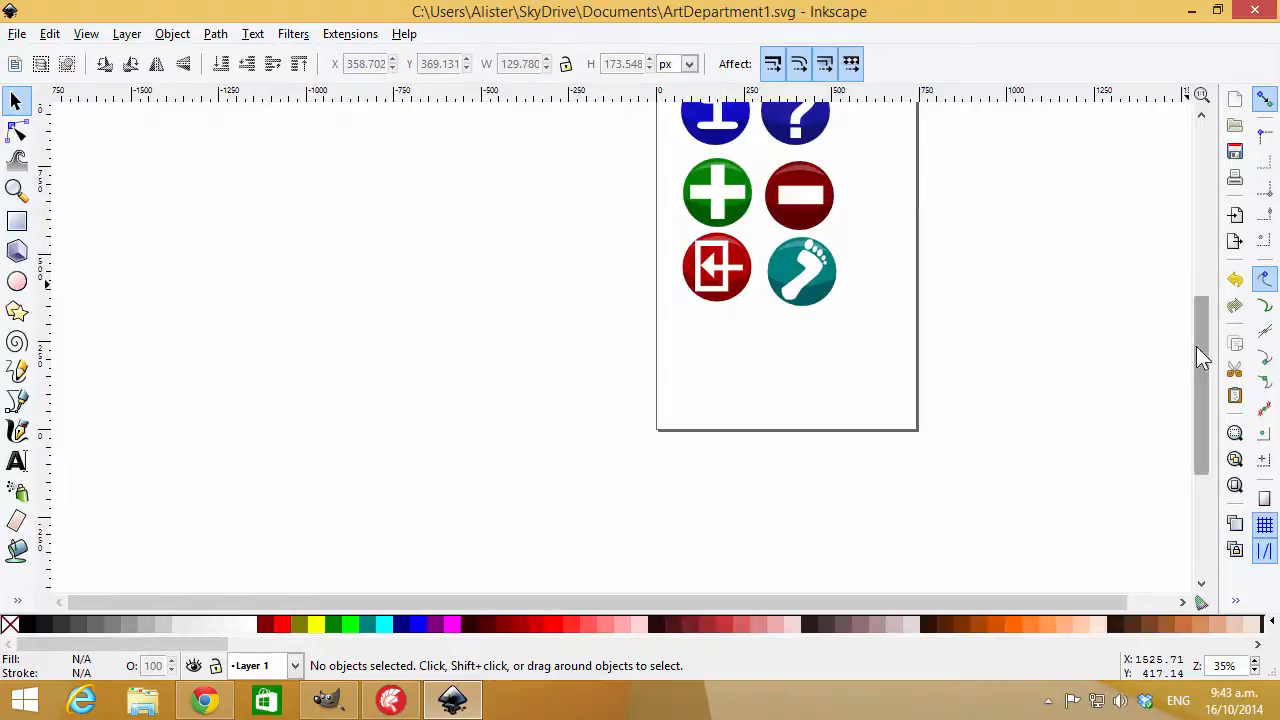
{"action": "left_click_drag", "start_coordinate": [1203, 355], "coordinate": [1195, 312]}
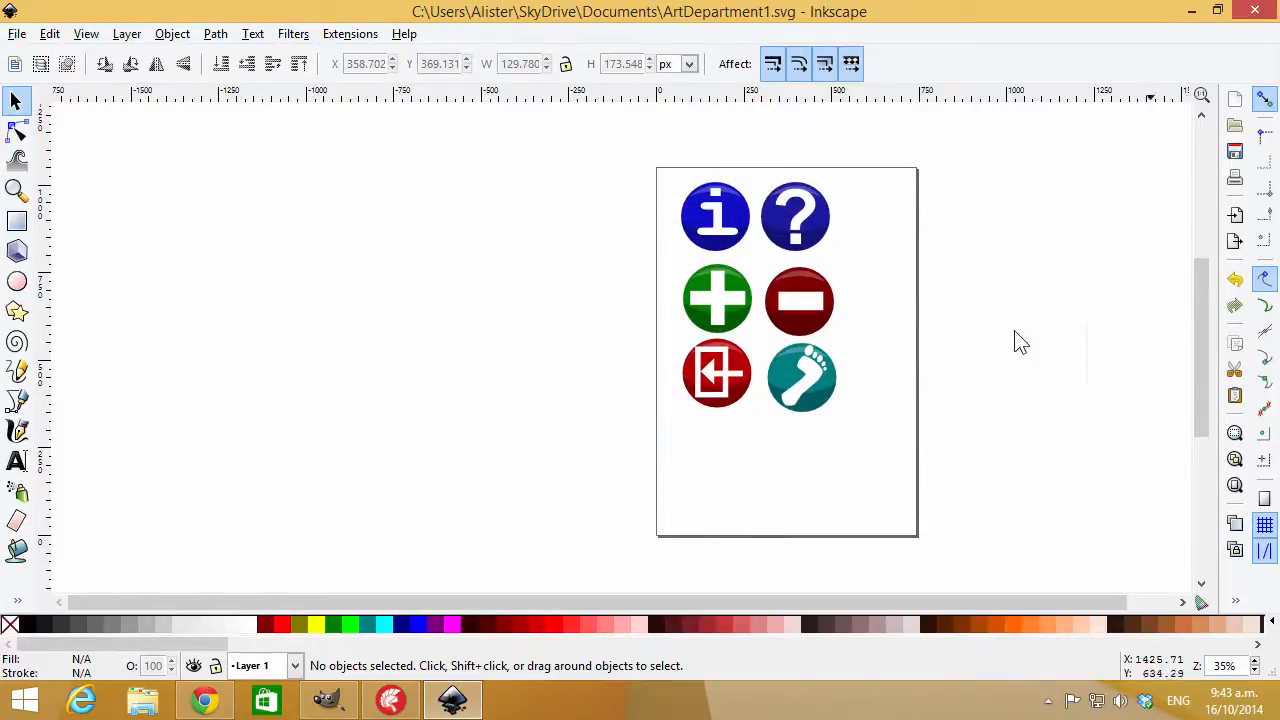
{"action": "left_click", "coordinate": [390, 698]}
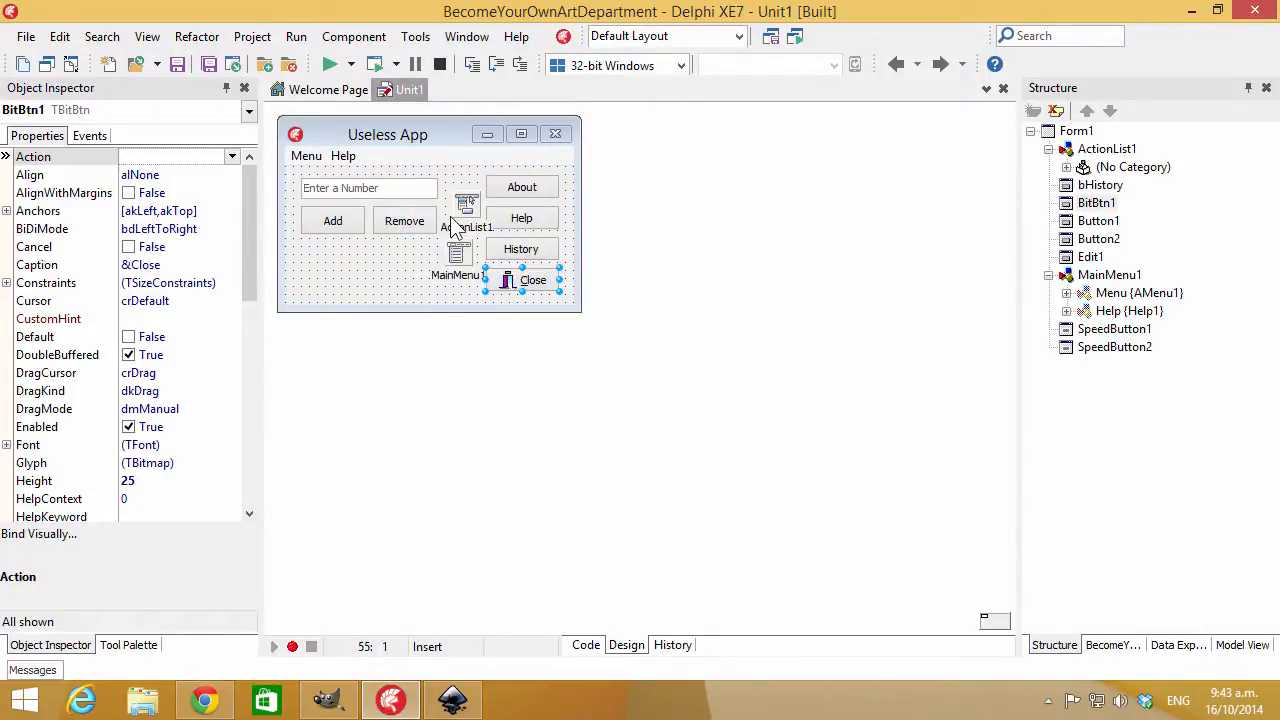
{"action": "left_click", "coordinate": [452, 700]}
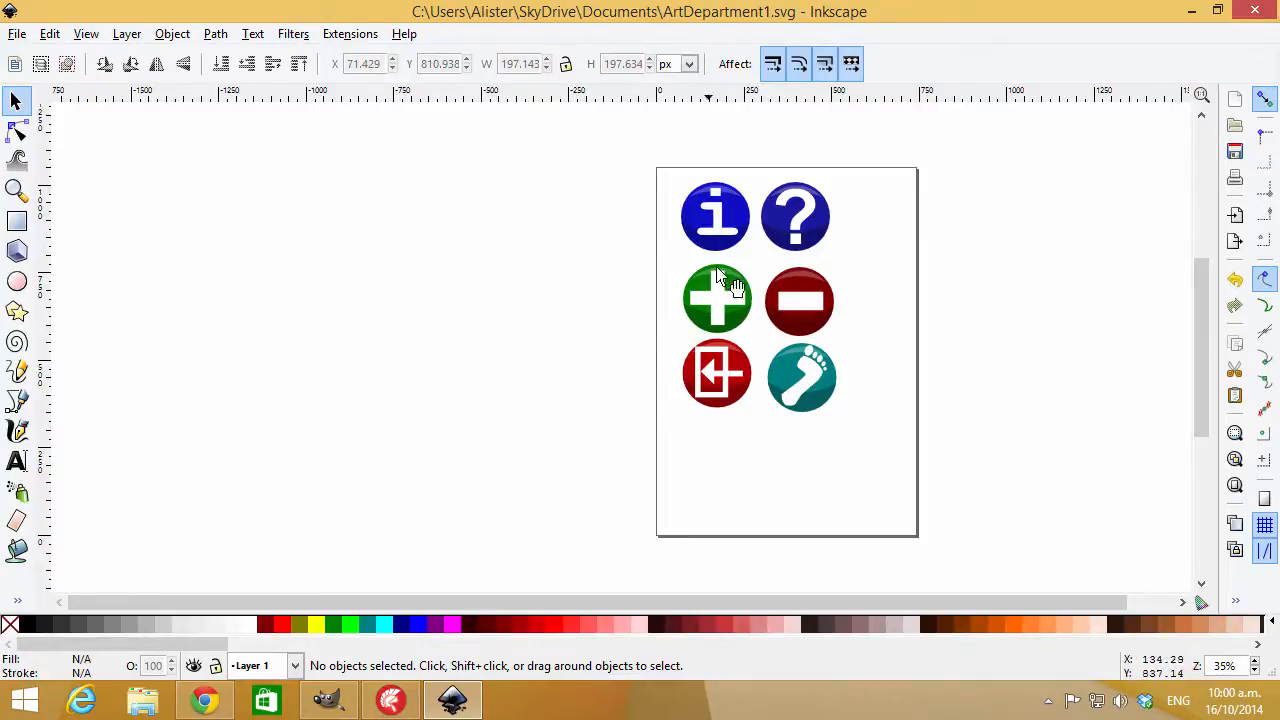
{"action": "left_click", "coordinate": [711, 380]}
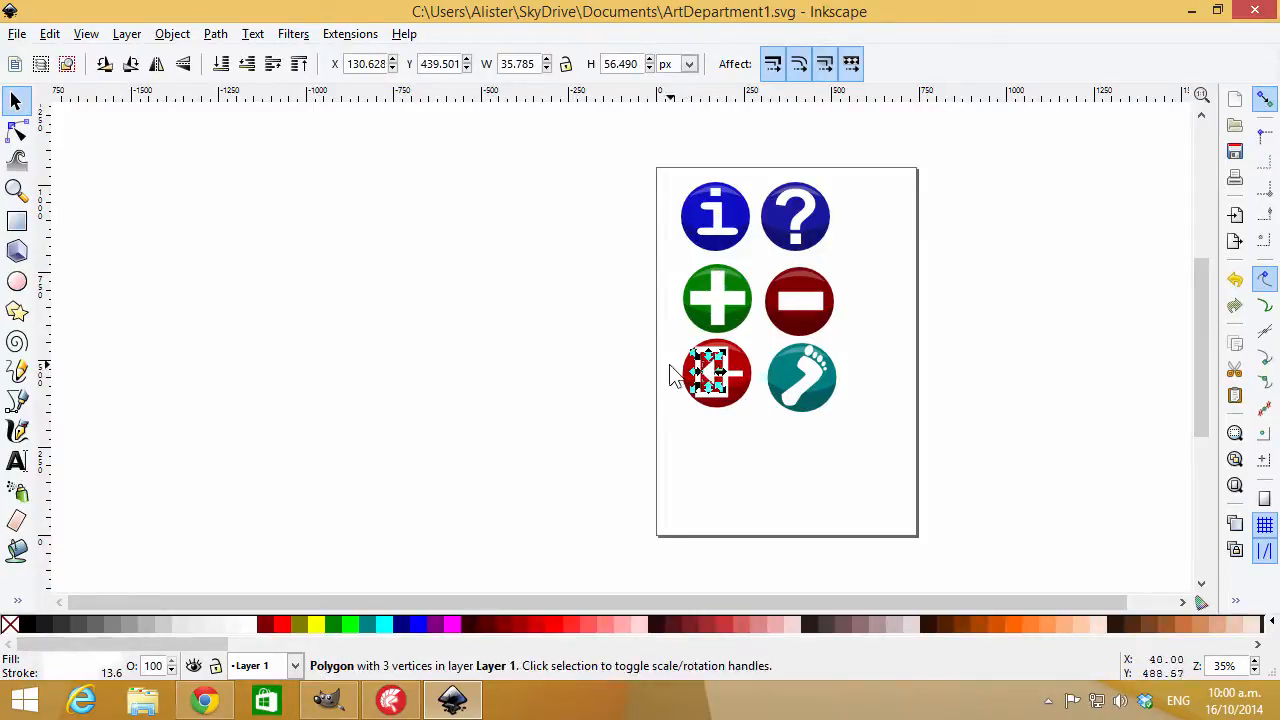
{"action": "left_click", "coordinate": [592, 342]}
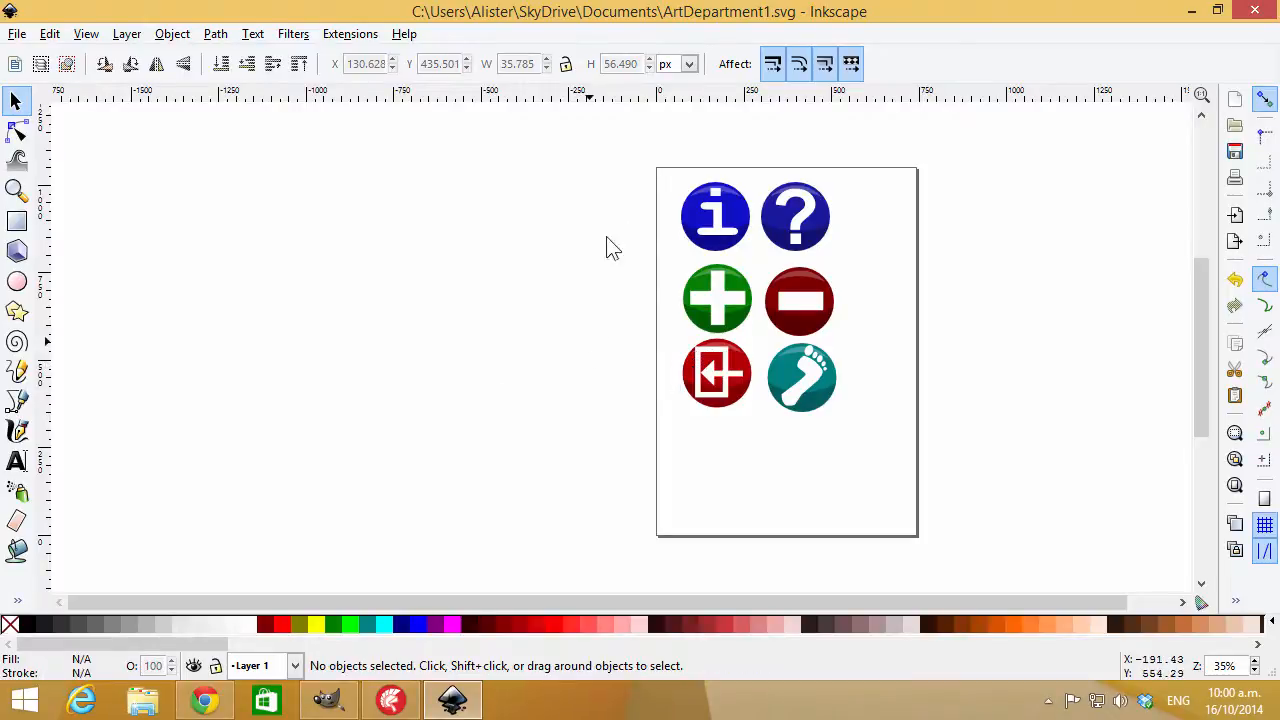
Export the blue information icon as a 16 by 16 pixel bitmap named about 16.png in the Pictures icons folder.
{"action": "left_click", "coordinate": [712, 220]}
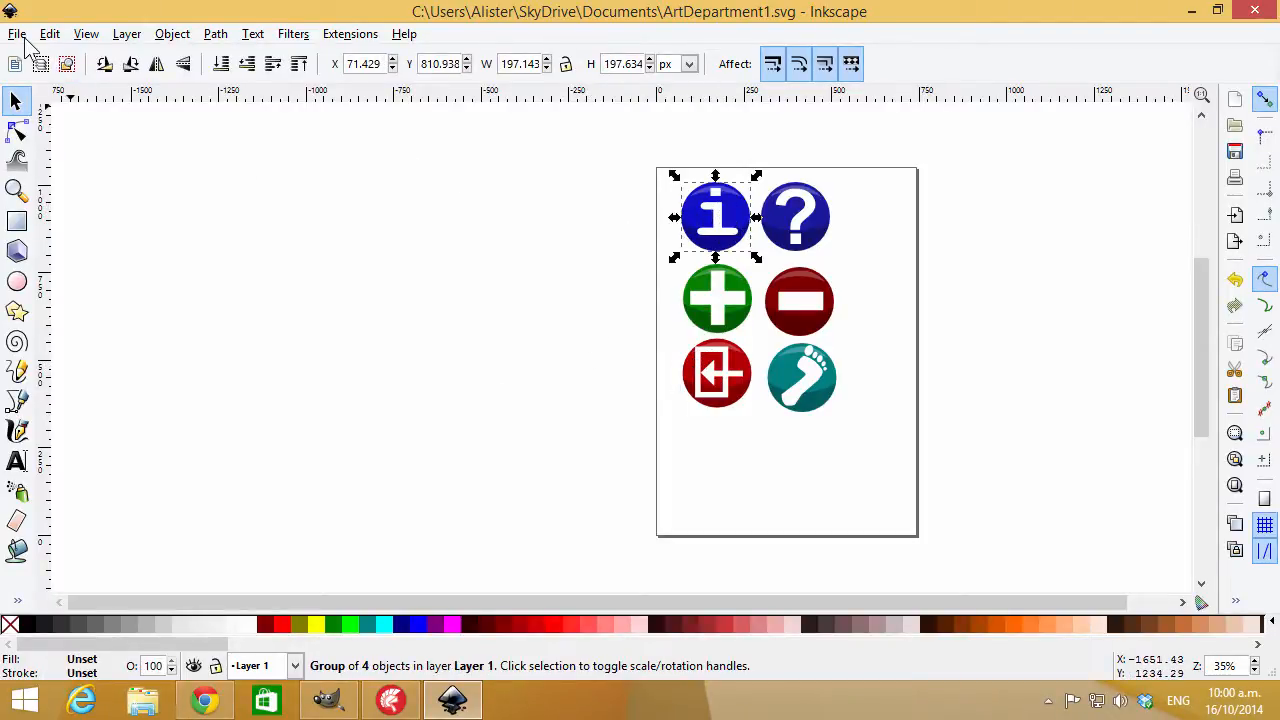
{"action": "left_click", "coordinate": [25, 41]}
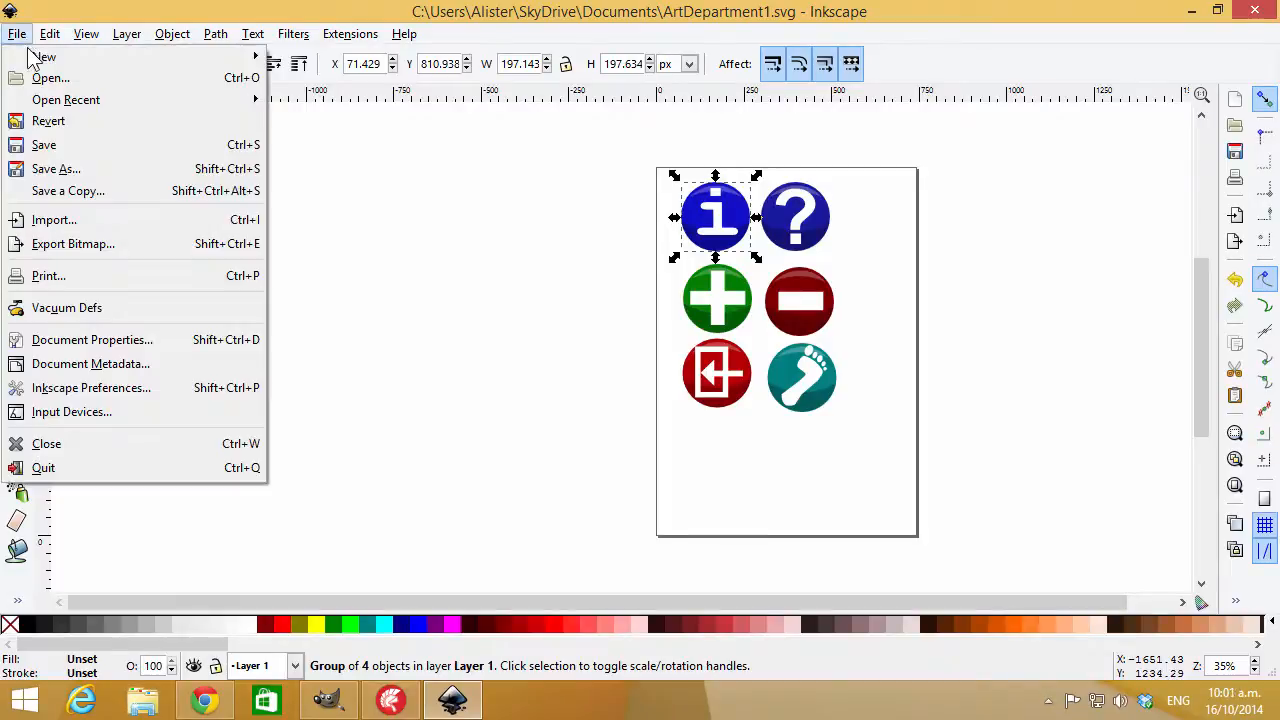
{"action": "left_click", "coordinate": [106, 246]}
{"action": "left_click", "coordinate": [369, 334]}
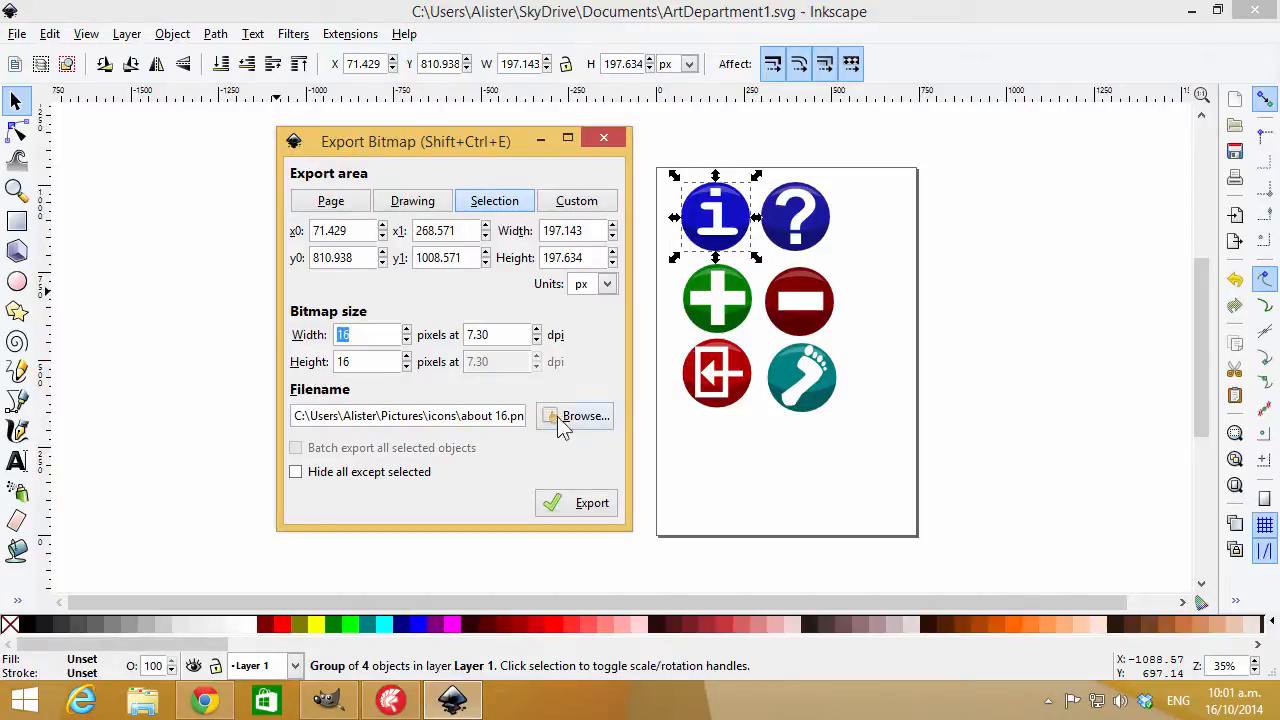
{"action": "left_click_drag", "start_coordinate": [468, 415], "coordinate": [533, 402]}
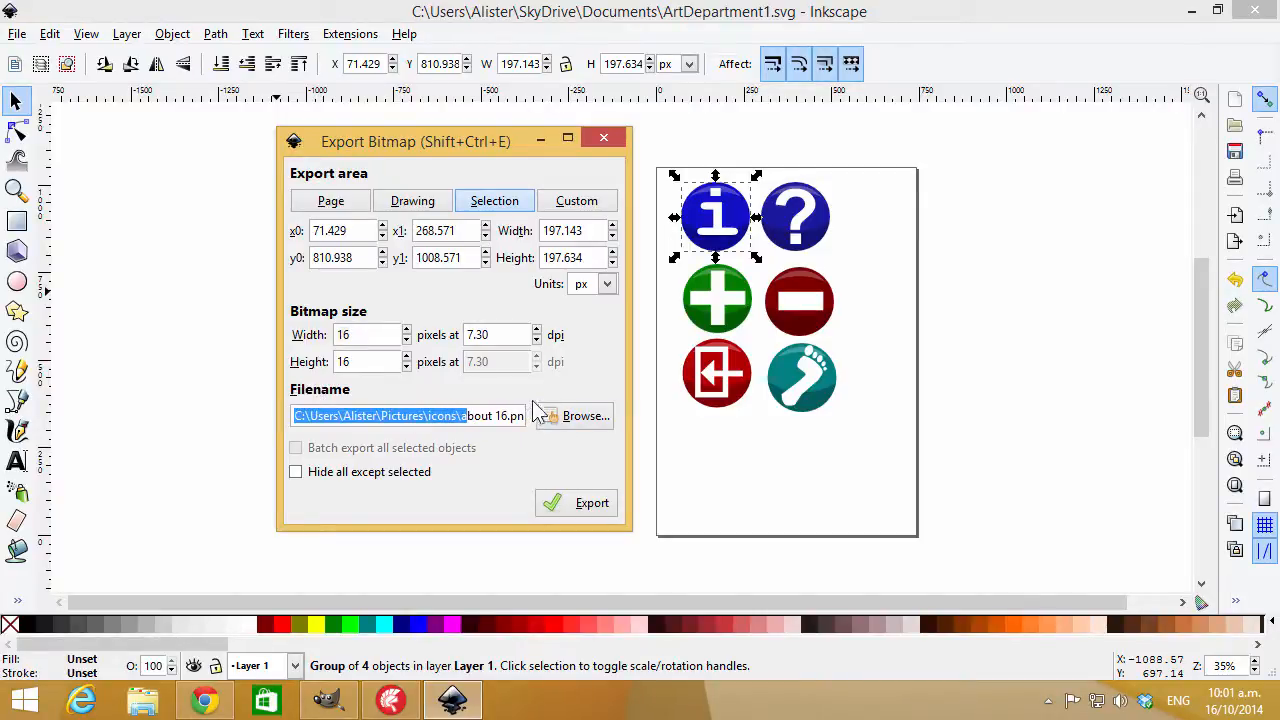
{"action": "left_click", "coordinate": [592, 504]}
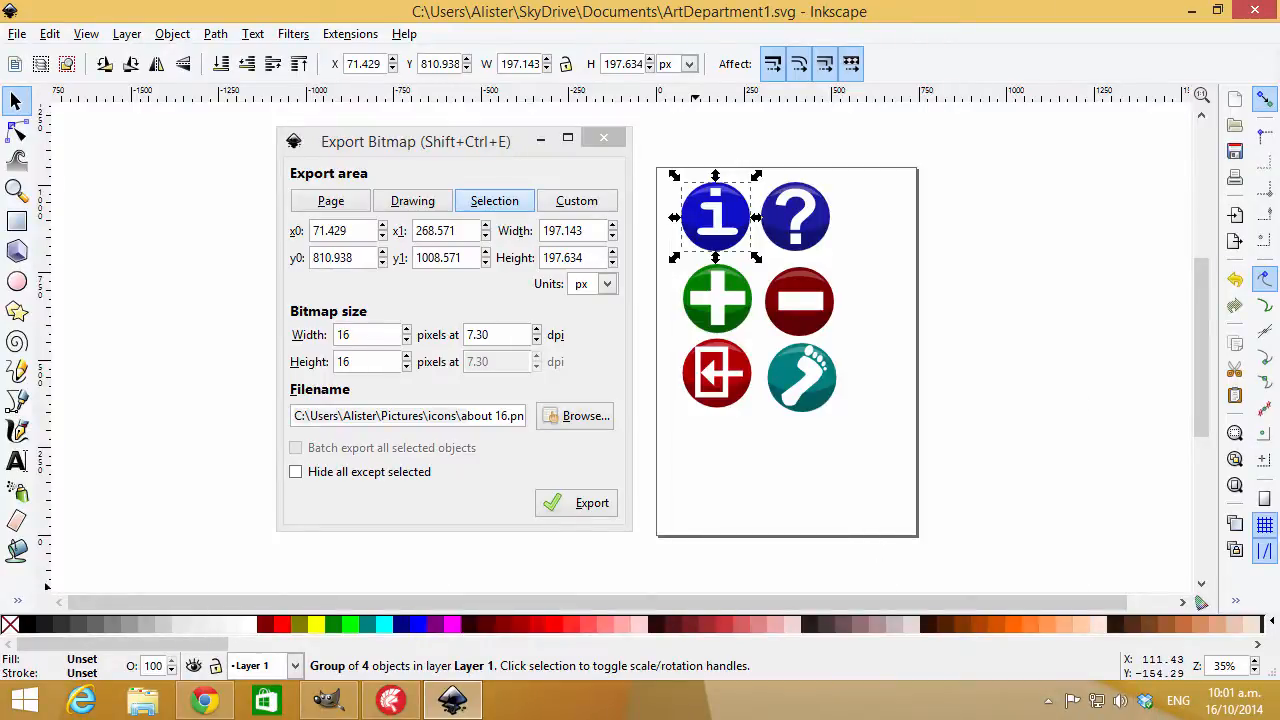
Check the image dimensions and bit depth of about 16.png in its file properties in File Explorer.
{"action": "left_click_drag", "start_coordinate": [1278, 482], "coordinate": [398, 40]}
{"action": "left_click", "coordinate": [757, 305]}
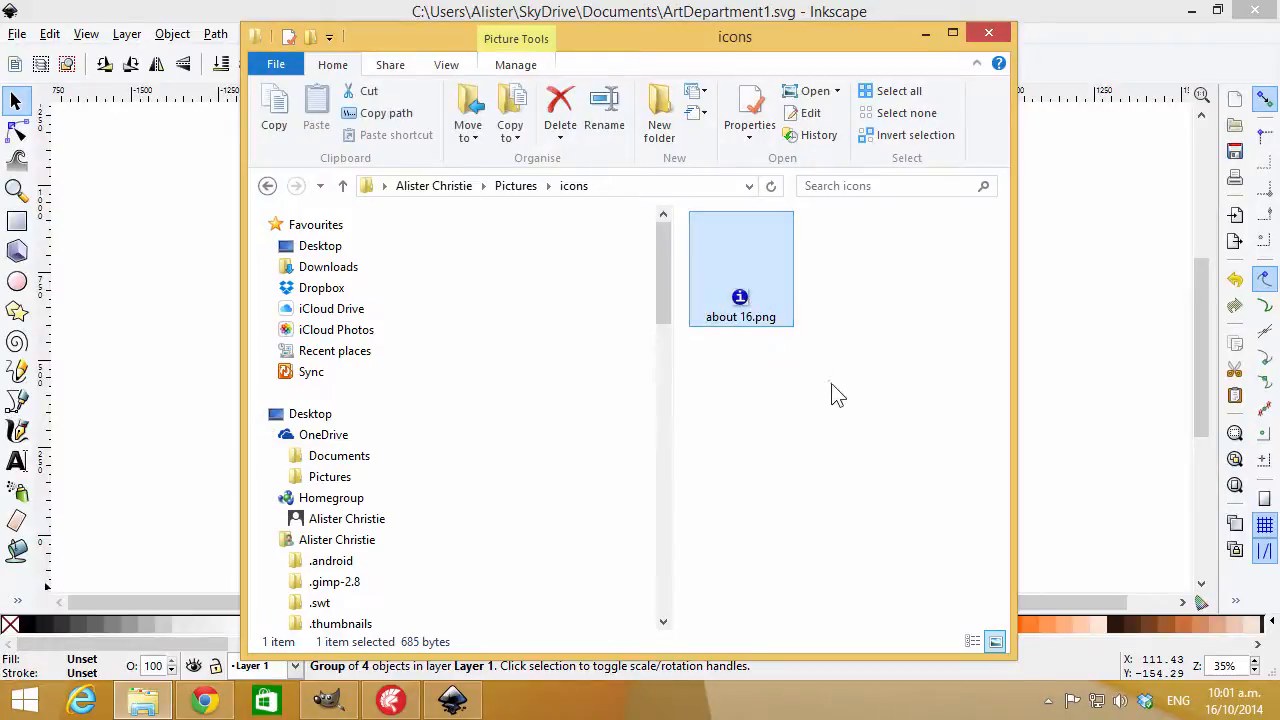
{"action": "right_click", "coordinate": [727, 280]}
{"action": "left_click", "coordinate": [800, 667]}
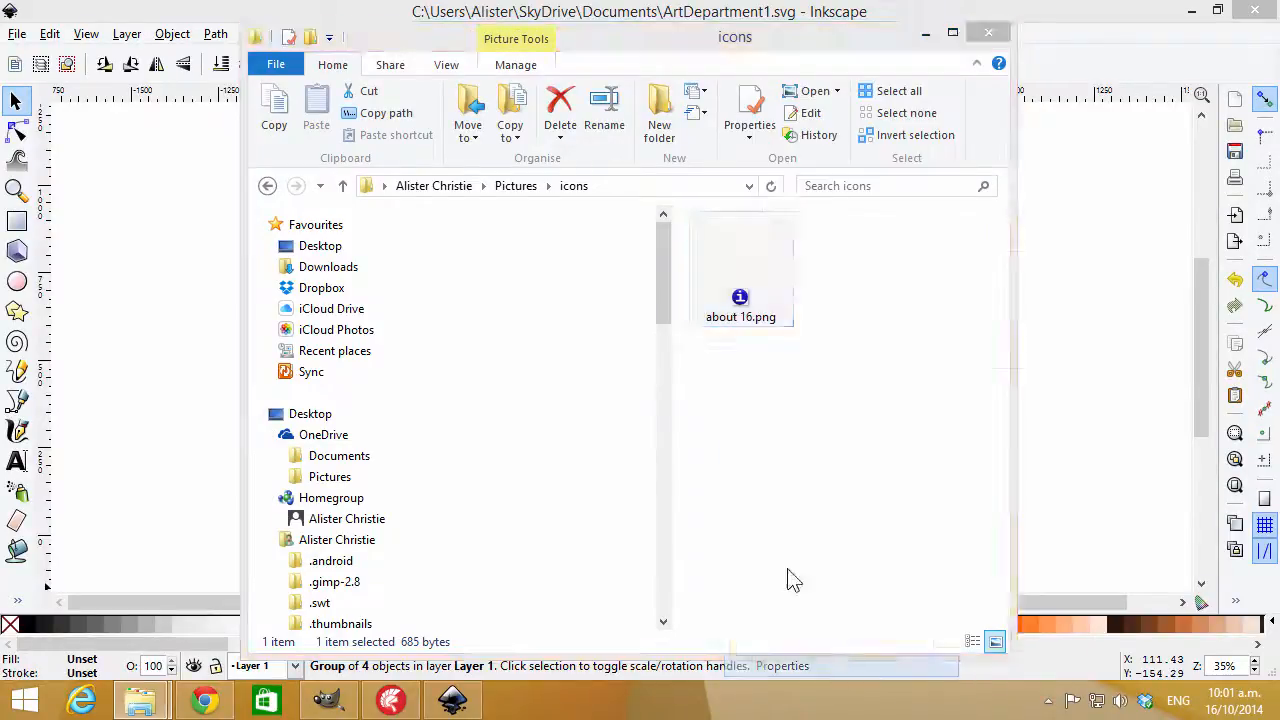
{"action": "left_click", "coordinate": [856, 152]}
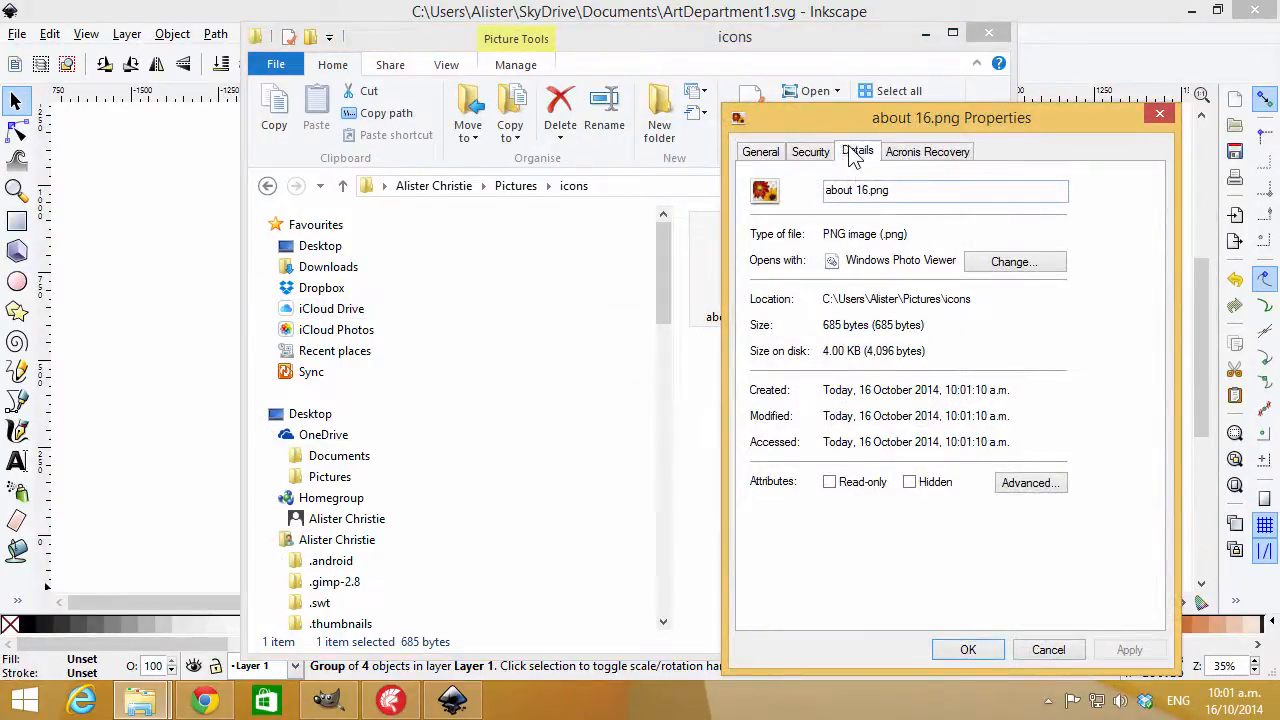
{"action": "left_click", "coordinate": [812, 334]}
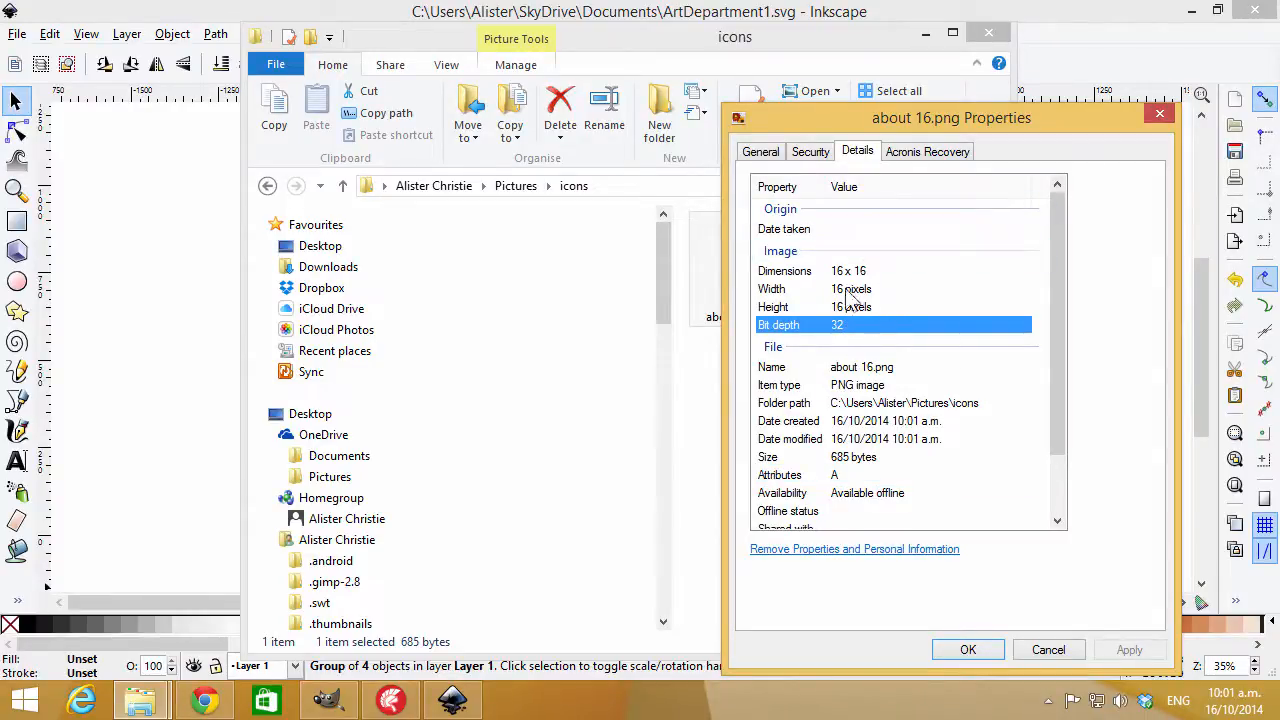
{"action": "left_click", "coordinate": [1158, 116]}
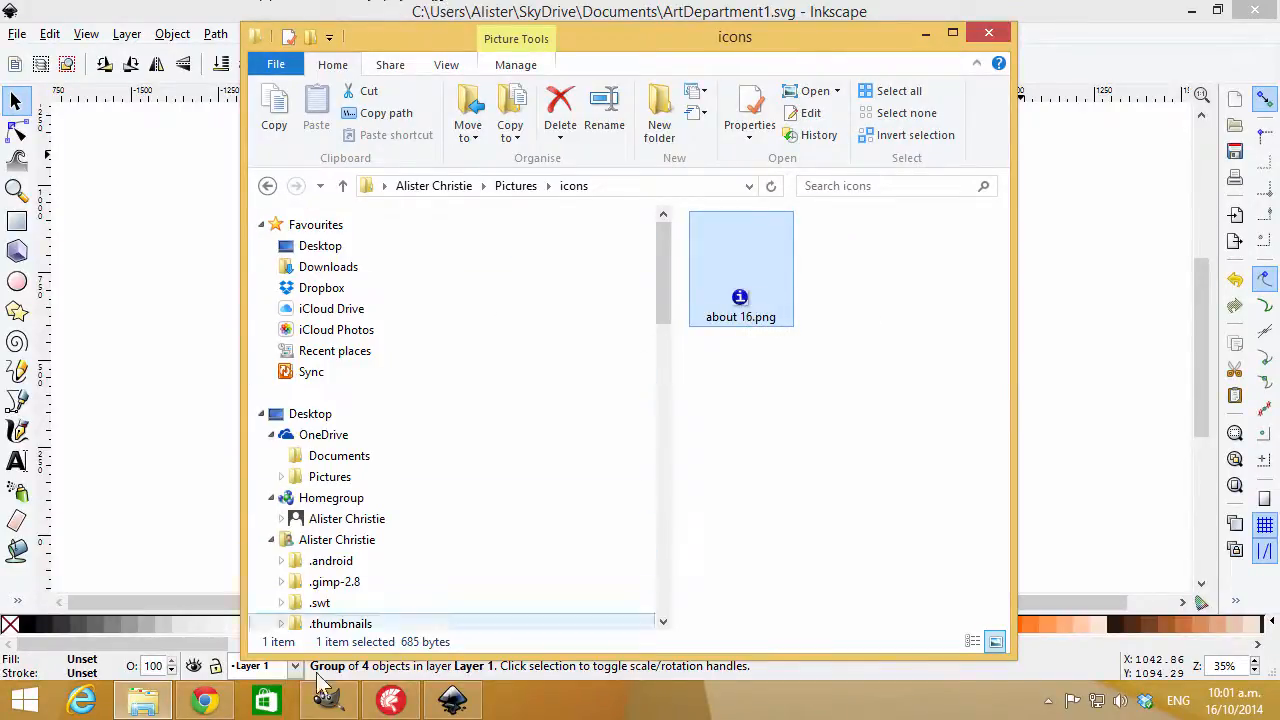
Switch to Delphi and add a new data module to the BecomeYourOwnArtDepartment project.
{"action": "left_click", "coordinate": [390, 700]}
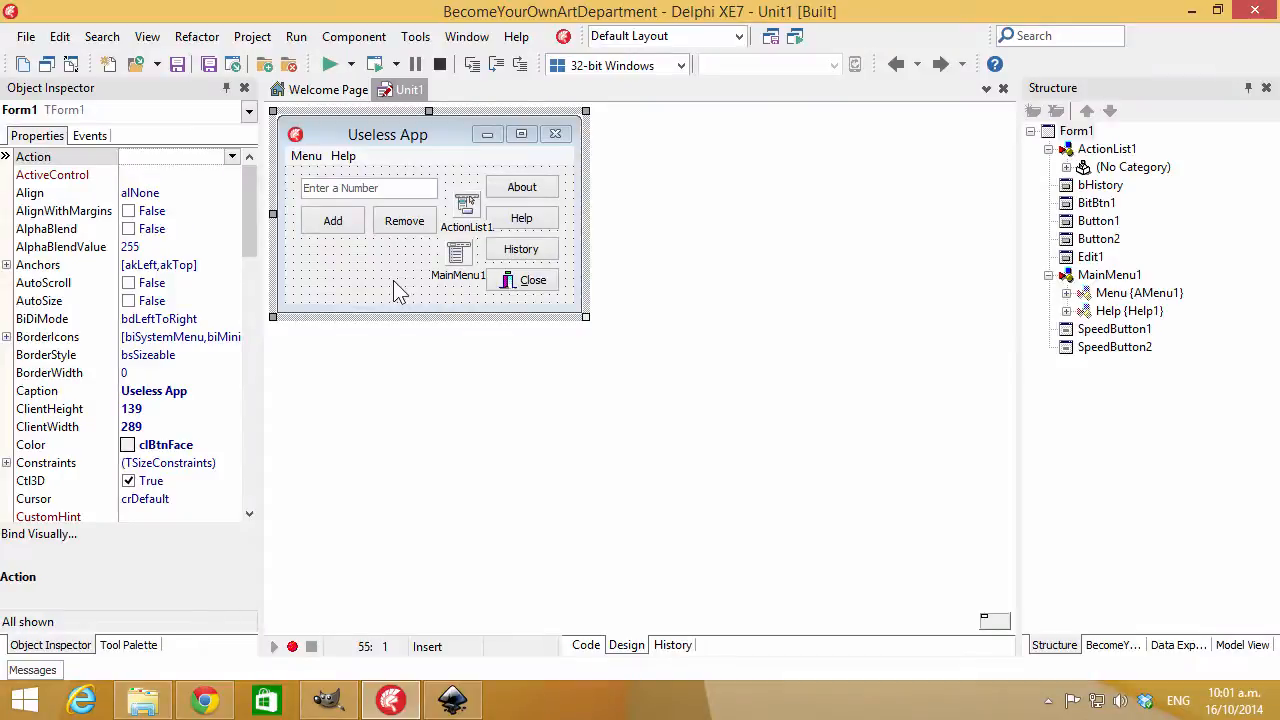
{"action": "left_click", "coordinate": [538, 187]}
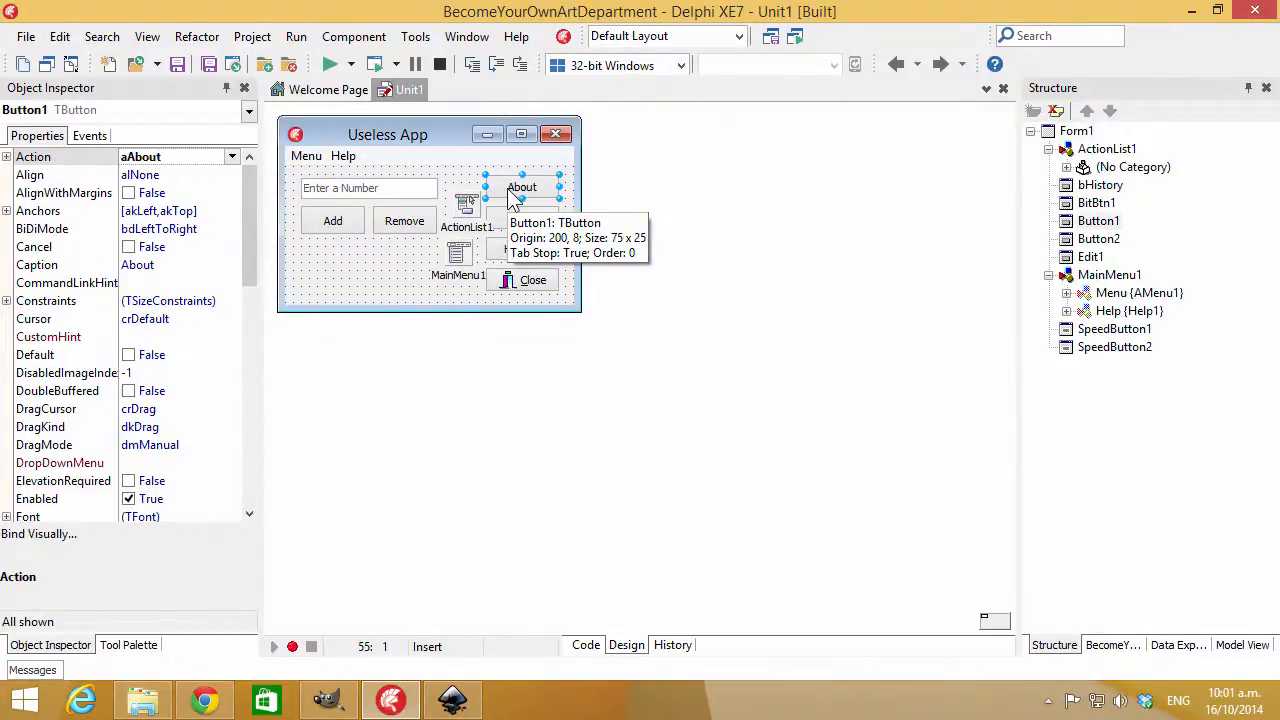
{"action": "left_click", "coordinate": [26, 36]}
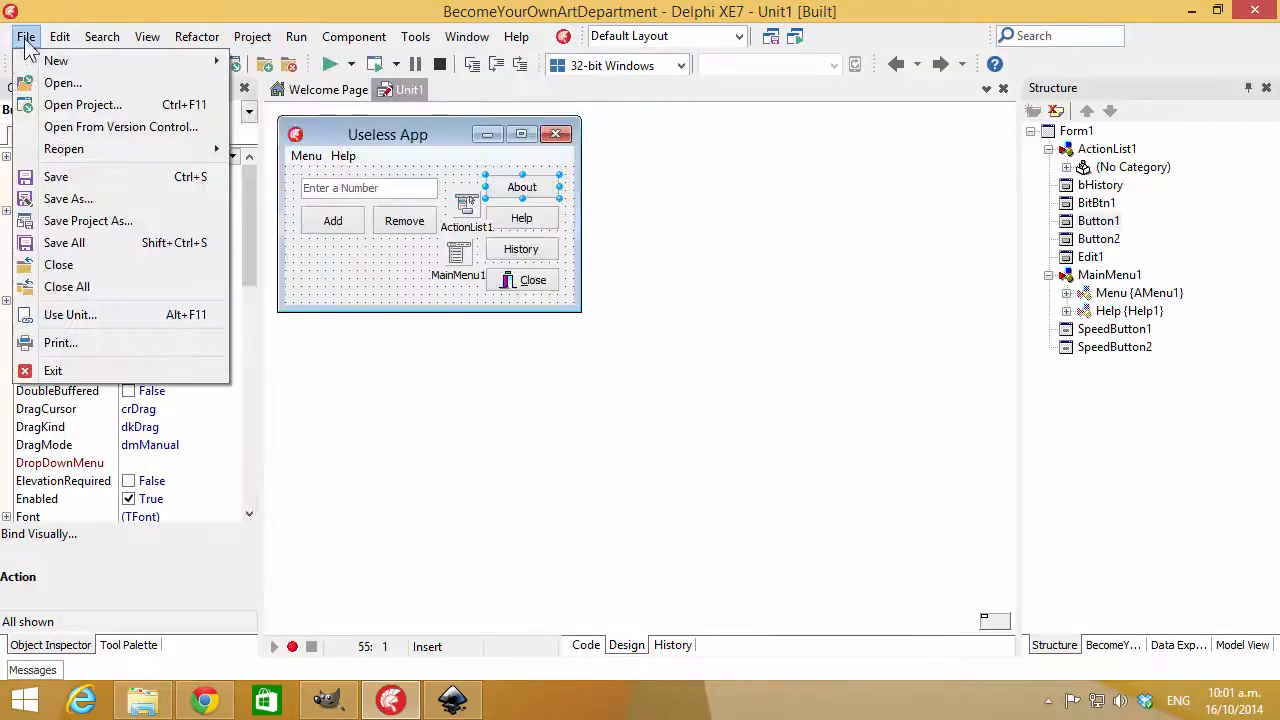
{"action": "mouse_move", "coordinate": [82, 62]}
{"action": "left_click", "coordinate": [310, 187]}
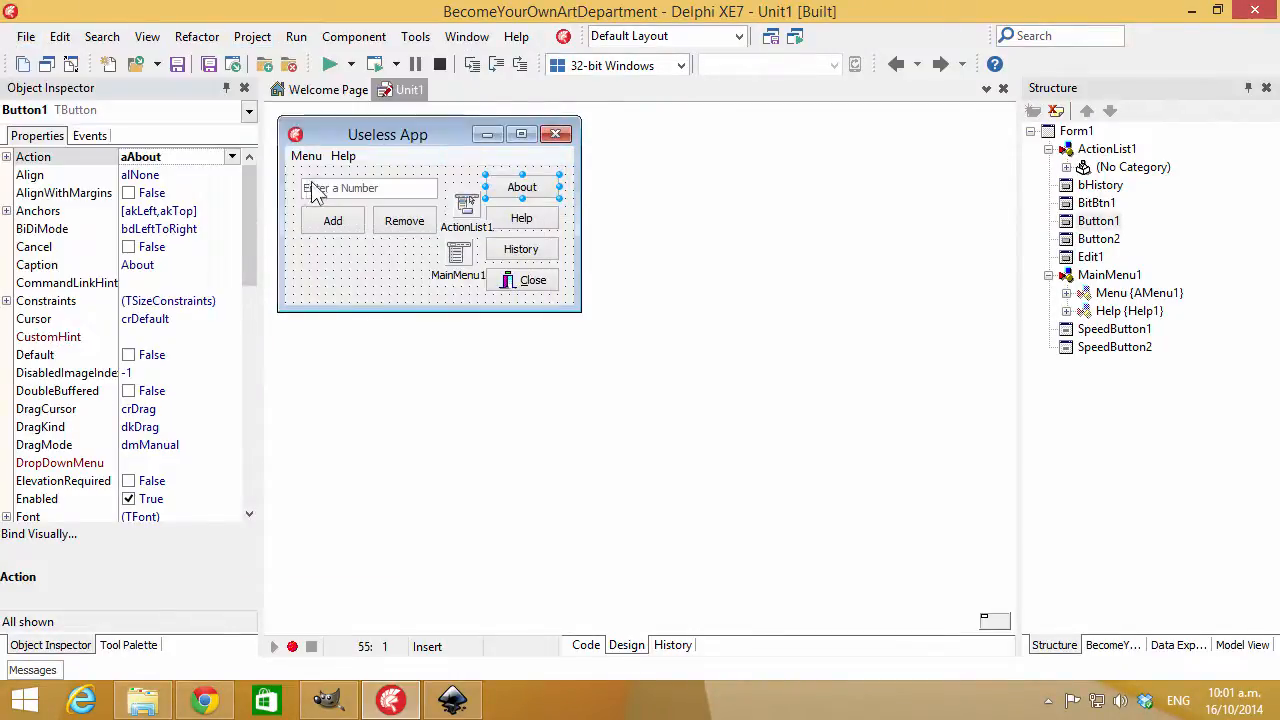
{"action": "double_click", "coordinate": [705, 180]}
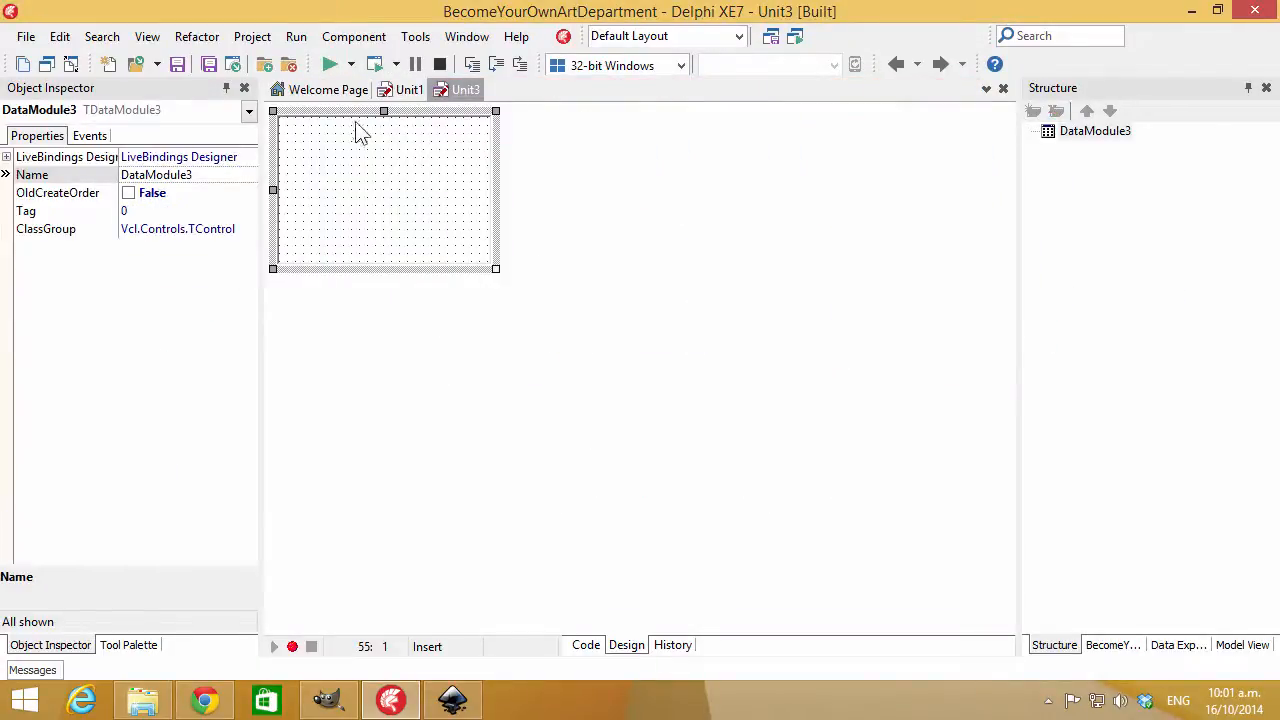
Add an ImageList component to the new data module.
{"action": "key", "text": "ctrl+alt+p"}
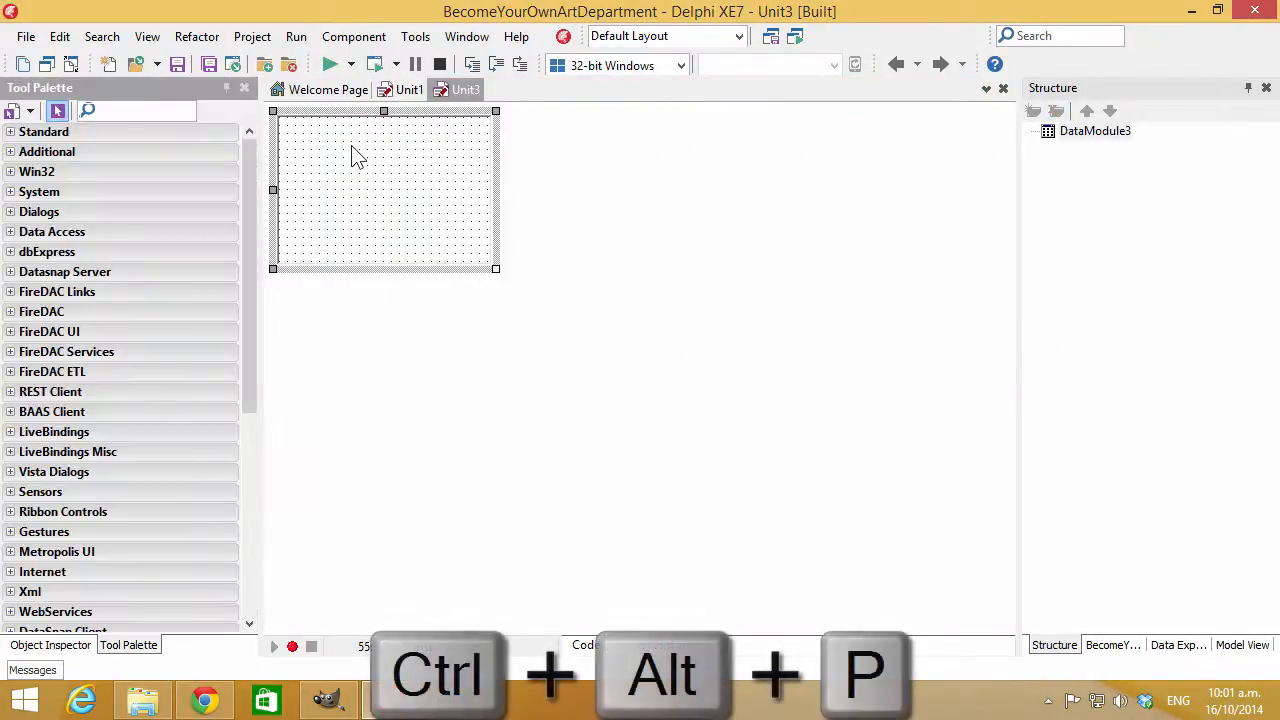
{"action": "type", "text": "imagel"}
{"action": "key", "text": "Return"}
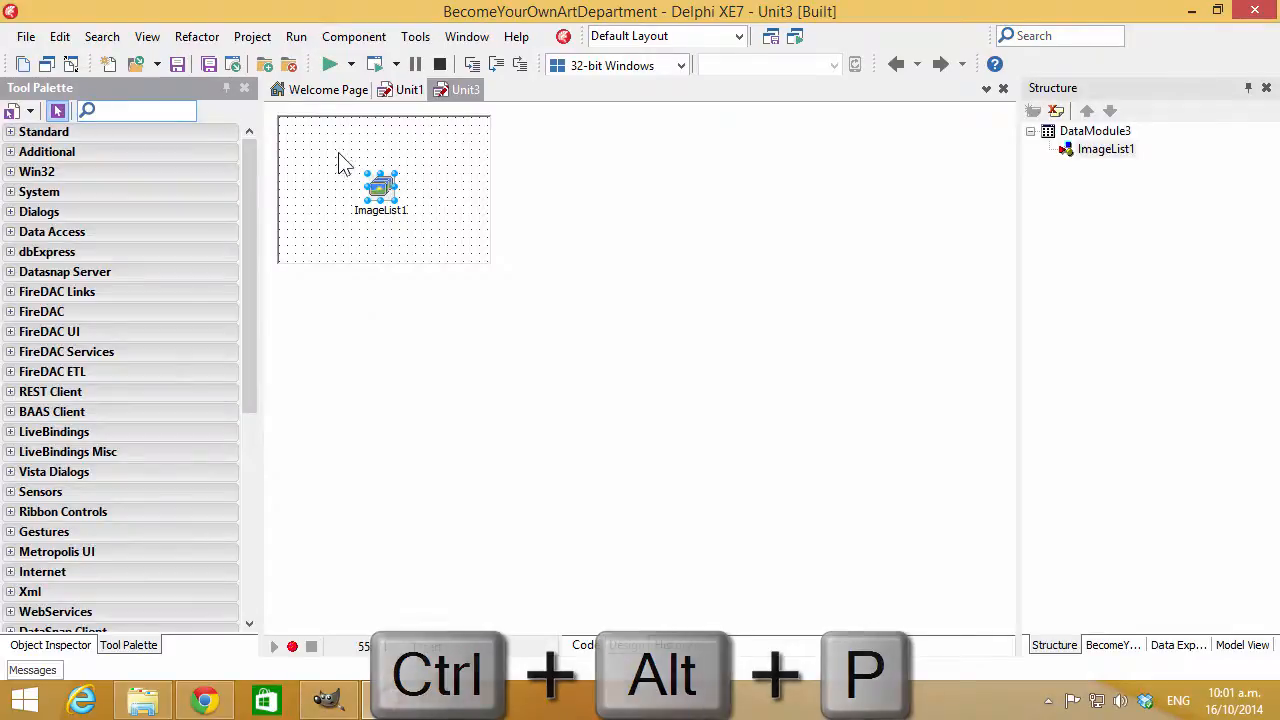
Set the image list's ColorDepth property to cd32Bit.
{"action": "key", "text": "F11"}
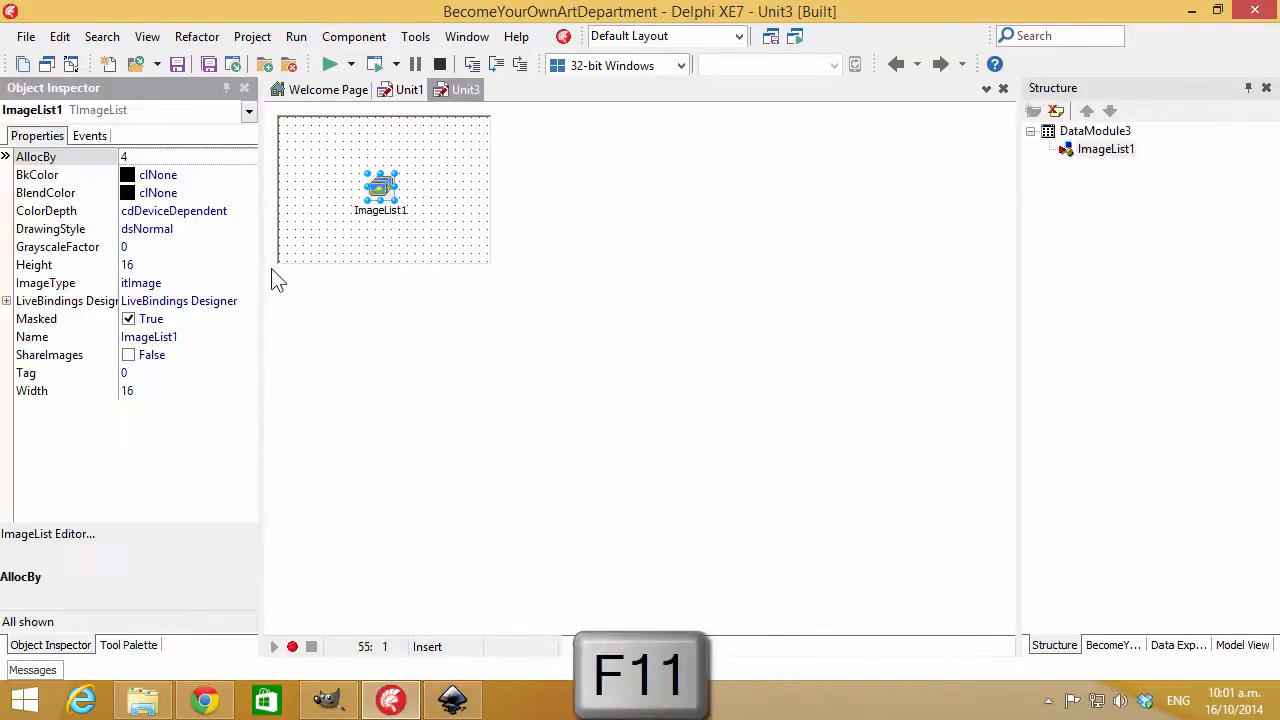
{"action": "left_click", "coordinate": [215, 211]}
{"action": "left_click", "coordinate": [249, 212]}
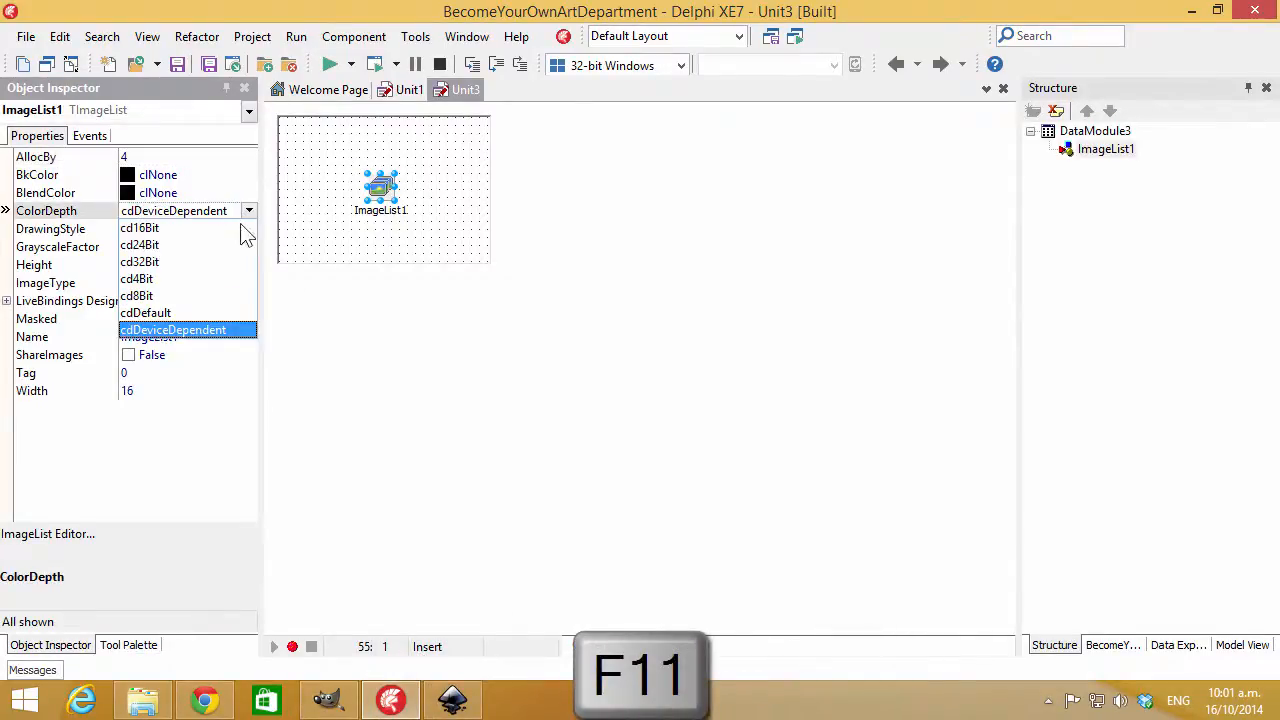
{"action": "left_click", "coordinate": [179, 263]}
Add about 16.png from the Pictures icons folder to the image list and accept the change.
{"action": "double_click", "coordinate": [387, 190]}
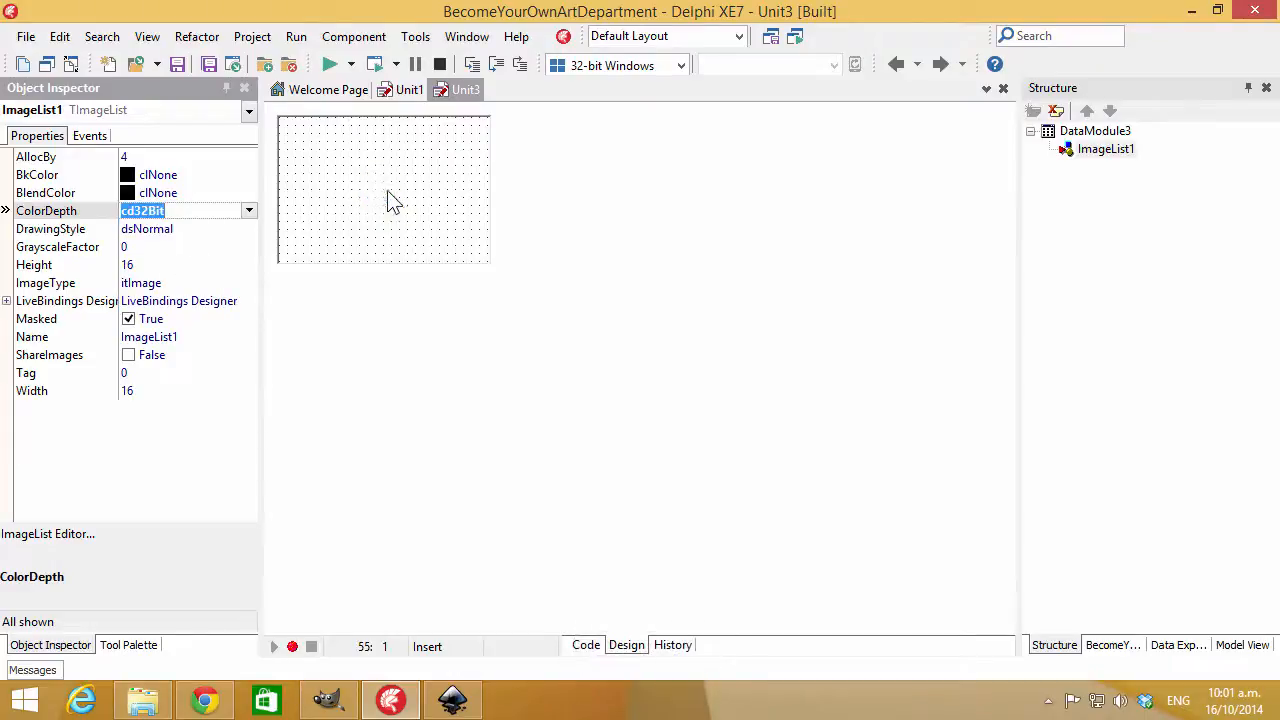
{"action": "left_click", "coordinate": [165, 321]}
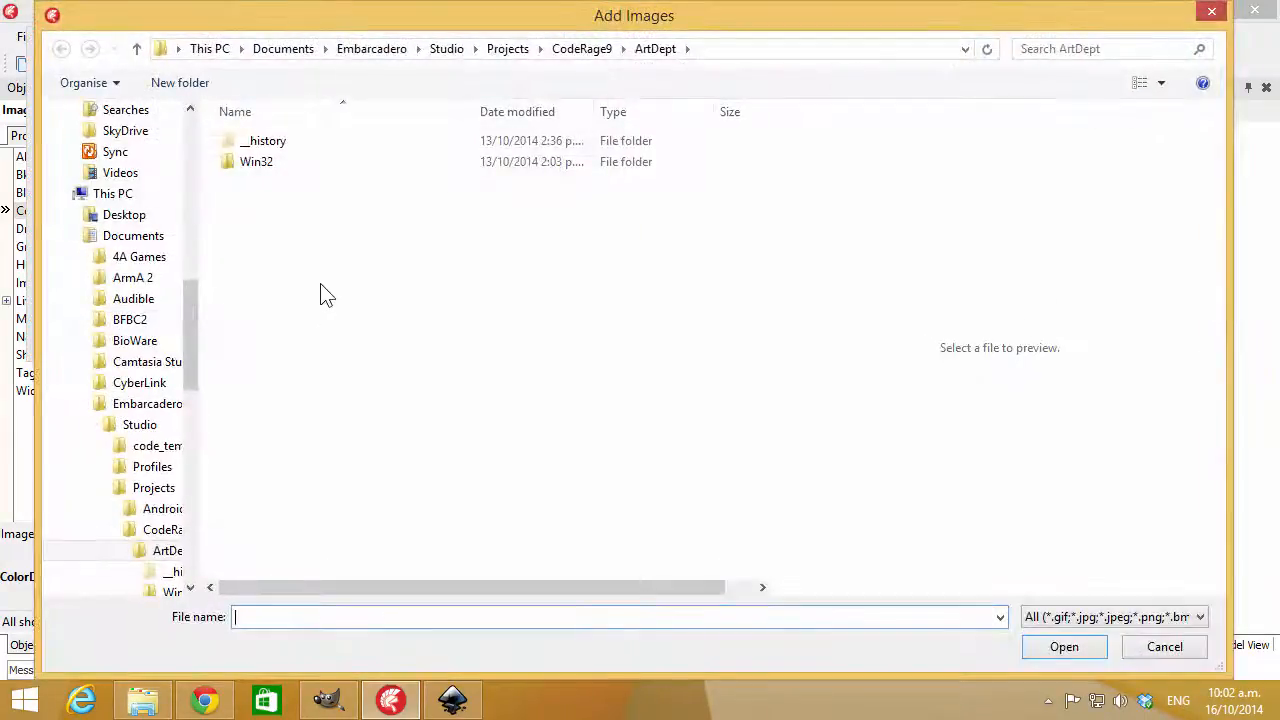
{"action": "left_click", "coordinate": [67, 195]}
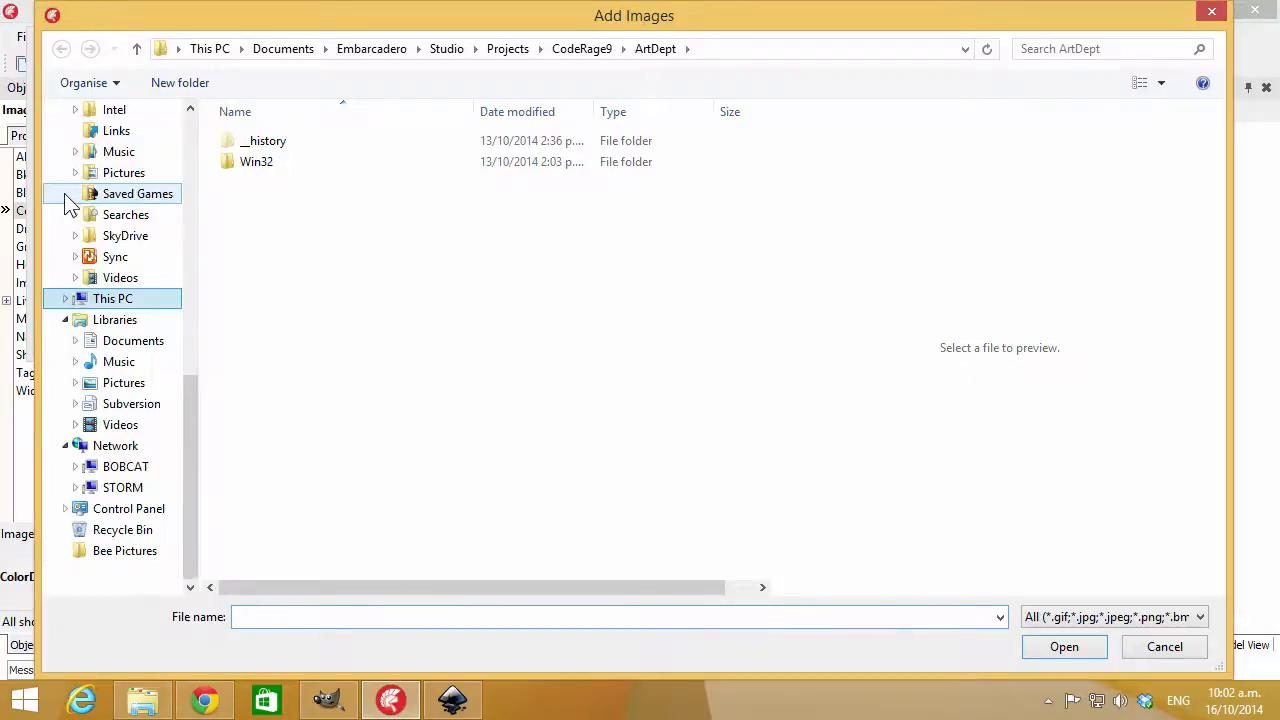
{"action": "left_click", "coordinate": [155, 385]}
{"action": "double_click", "coordinate": [488, 160]}
{"action": "left_click", "coordinate": [262, 192]}
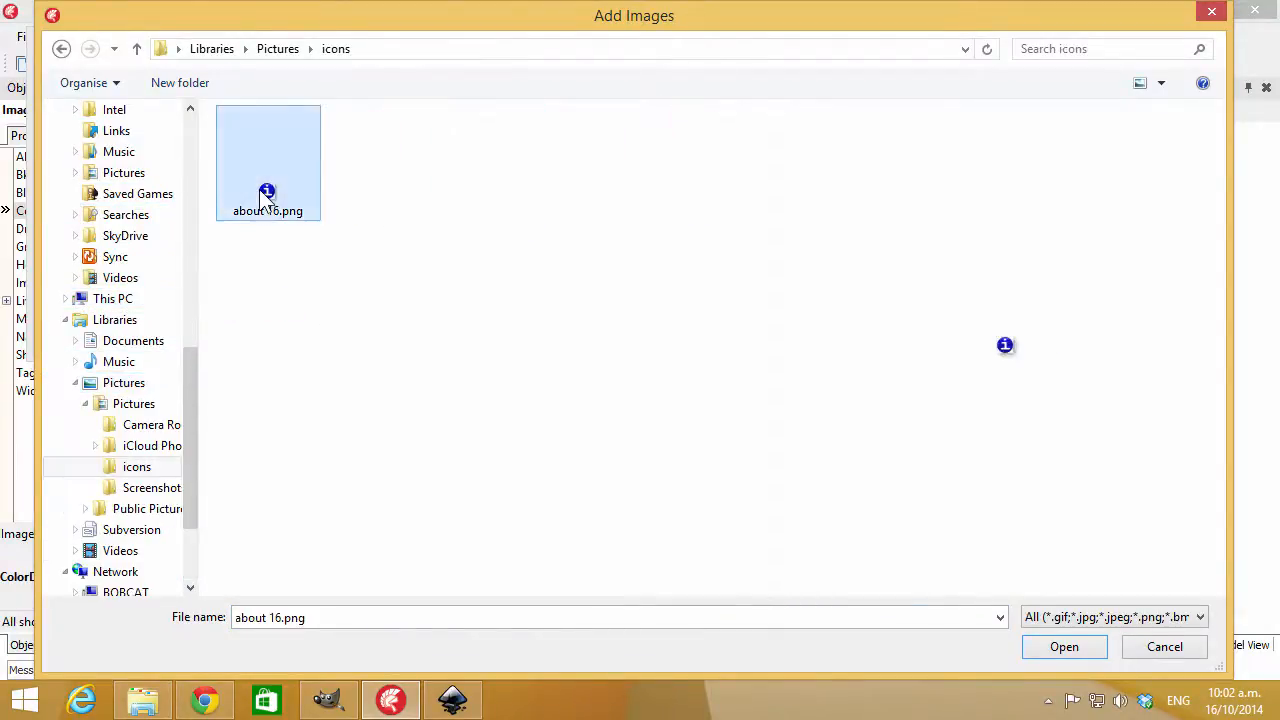
{"action": "double_click", "coordinate": [262, 192]}
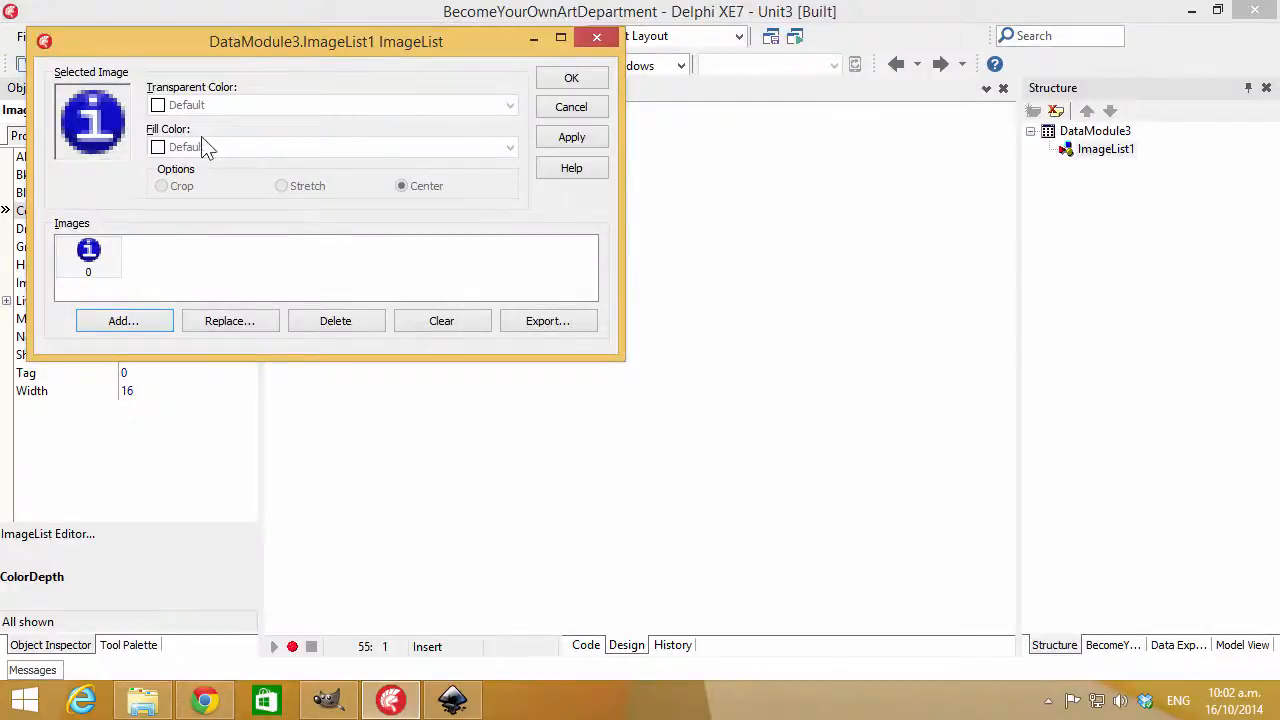
{"action": "left_click", "coordinate": [571, 79]}
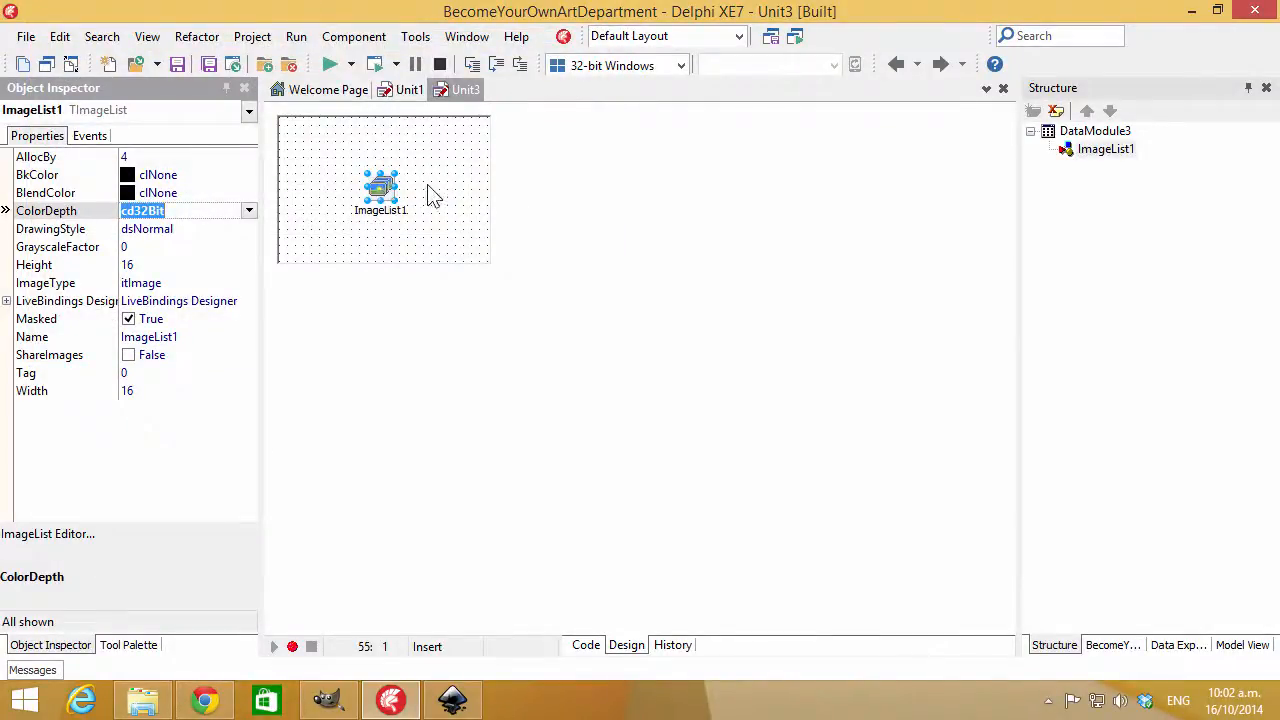
Rename the data module to dmImages.
{"action": "left_click", "coordinate": [432, 194]}
{"action": "left_click", "coordinate": [75, 174]}
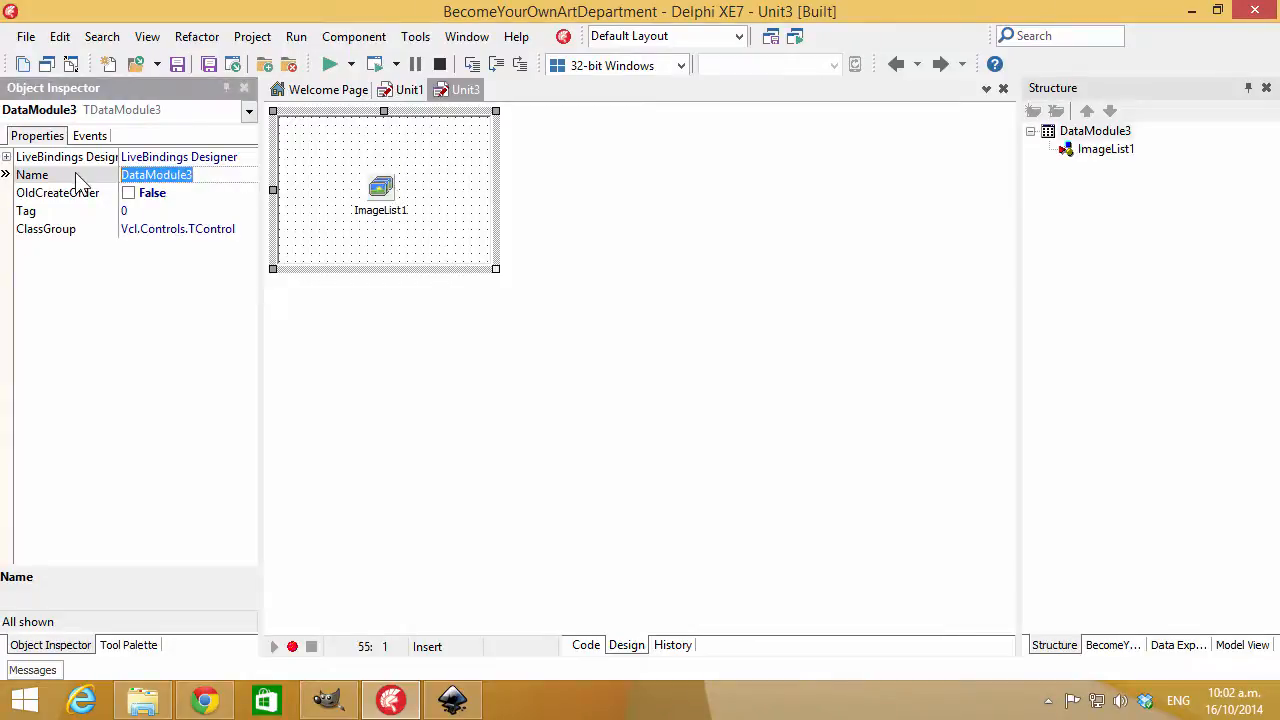
{"action": "type", "text": "dmImages"}
{"action": "key", "text": "Return"}
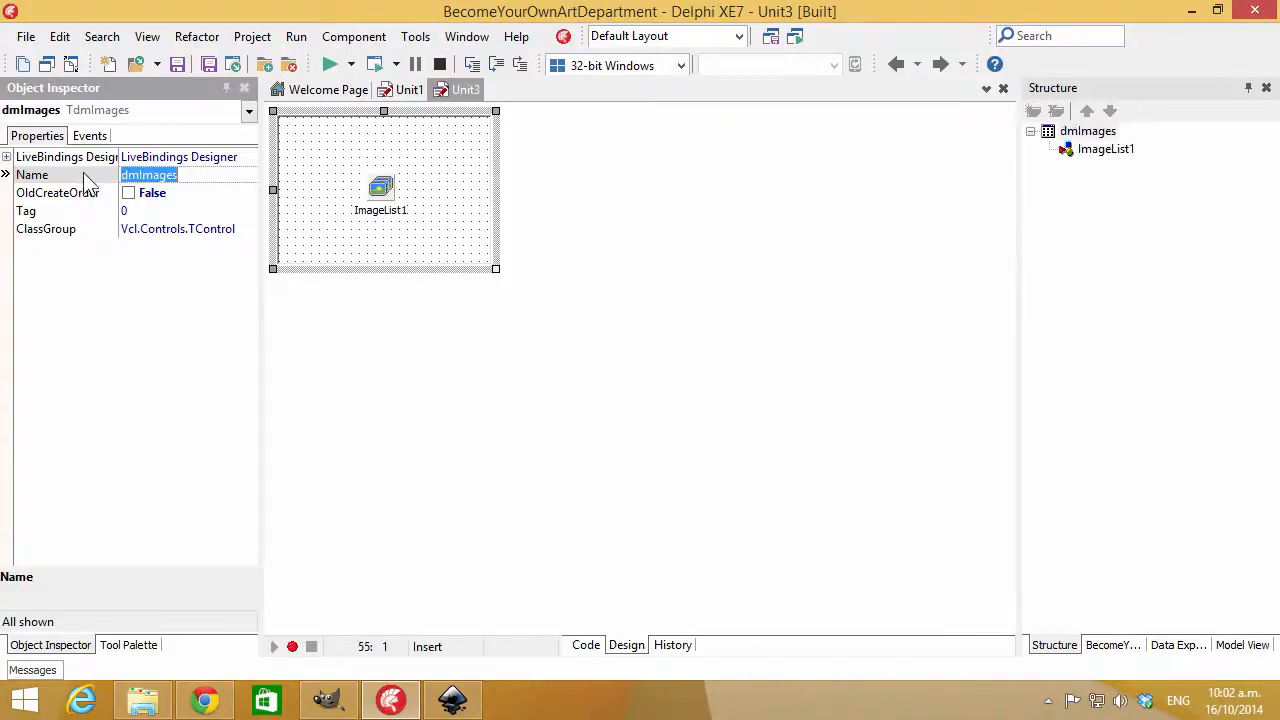
Rename the ImageList component to il16 and move it slightly up and left within the data module.
{"action": "left_click", "coordinate": [380, 188]}
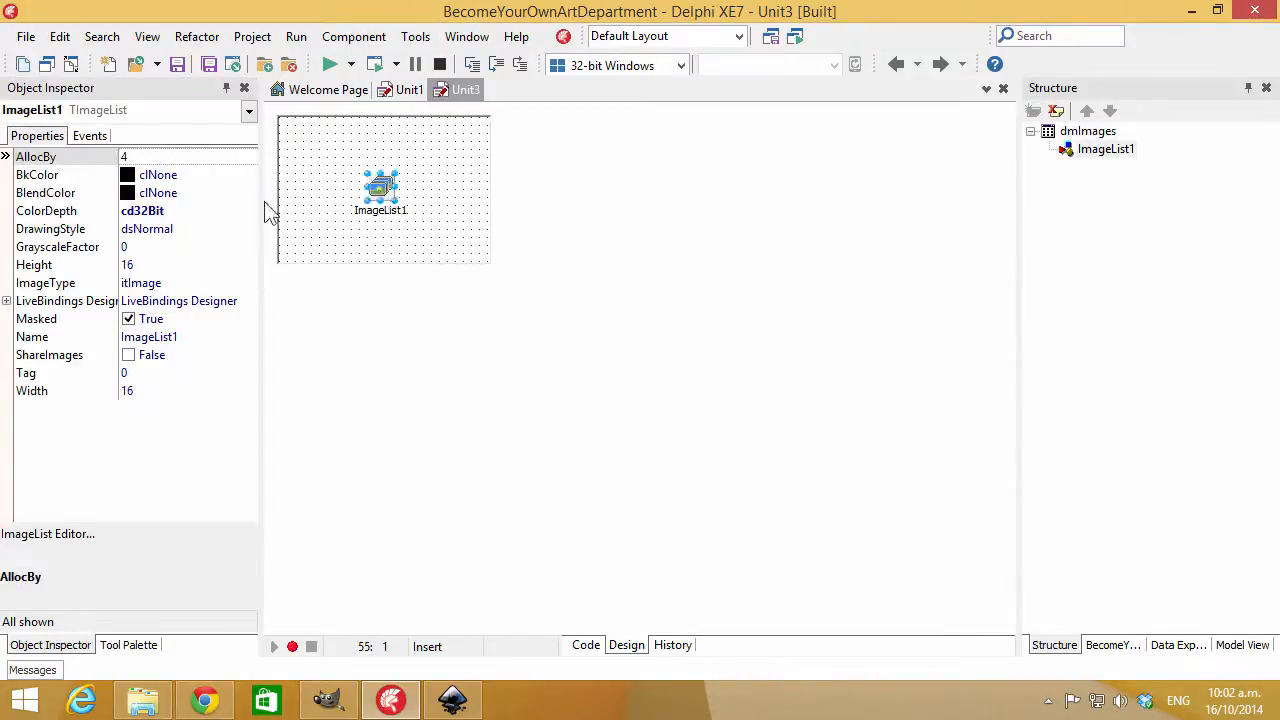
{"action": "left_click", "coordinate": [172, 338]}
{"action": "type", "text": "il16"}
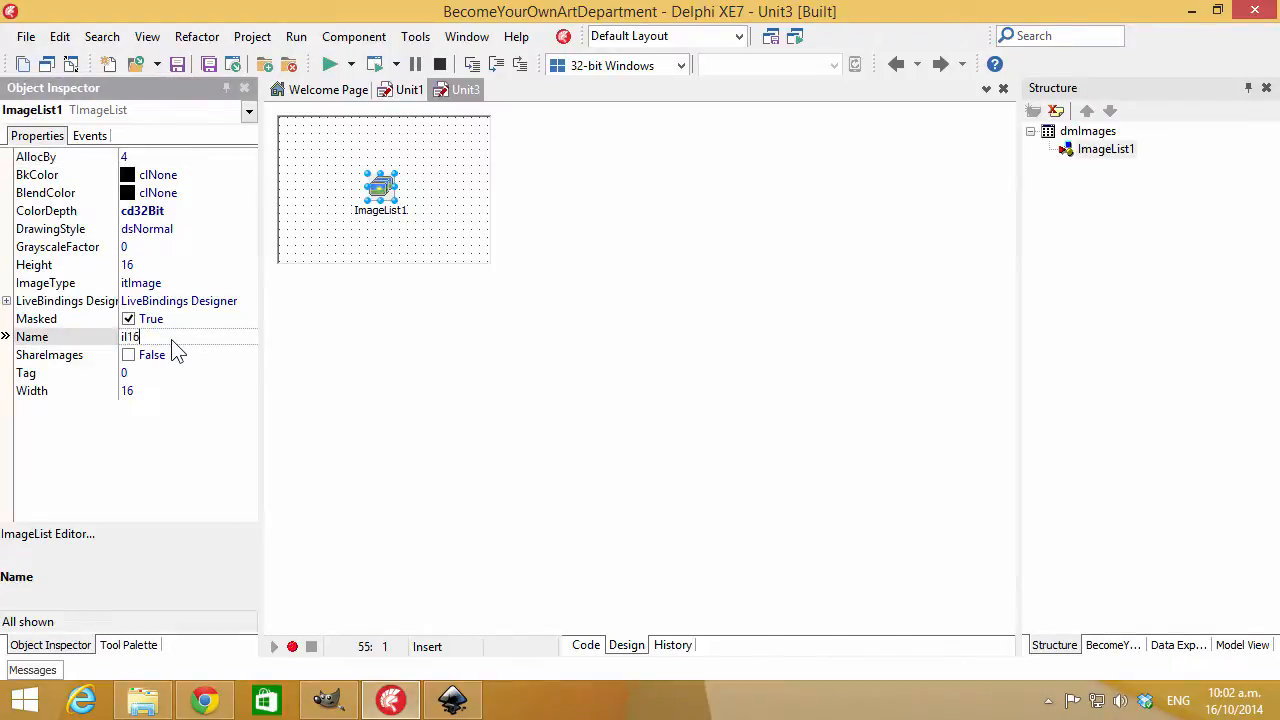
{"action": "key", "text": "Return"}
{"action": "left_click_drag", "start_coordinate": [375, 203], "coordinate": [355, 172]}
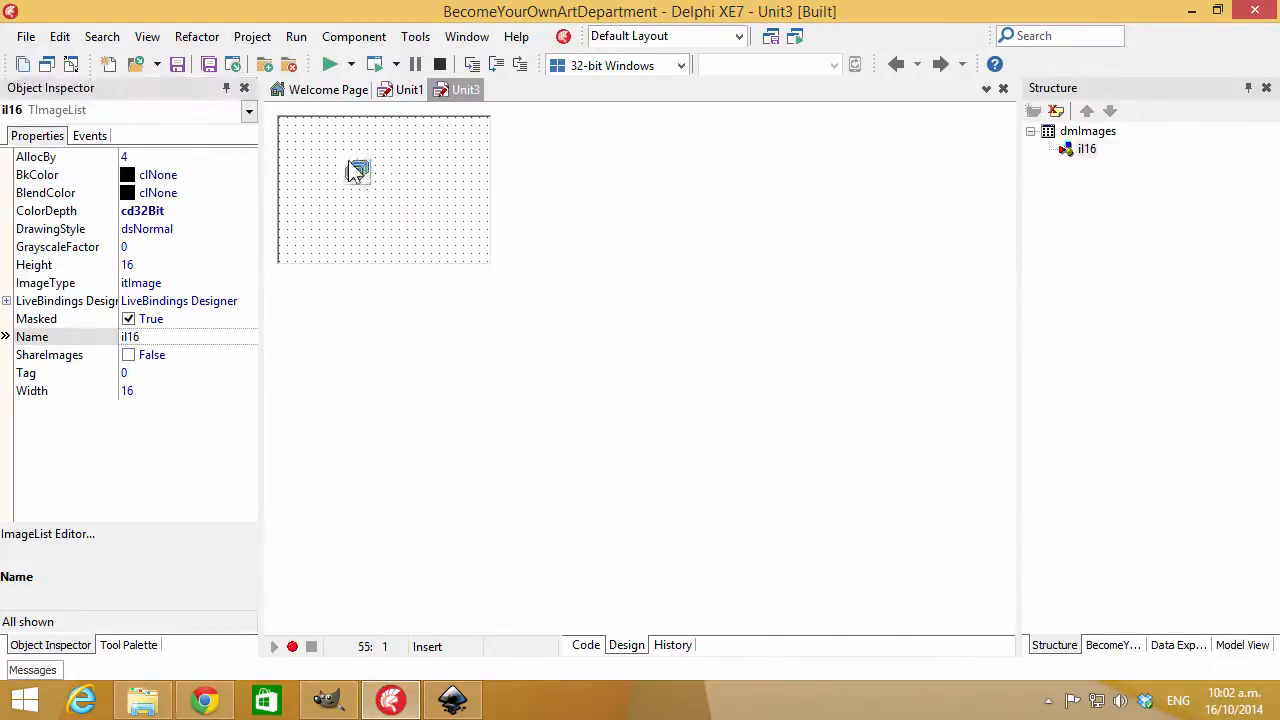
Add the dmImages data module's unit to the units used by Unit1.
{"action": "left_click", "coordinate": [395, 91]}
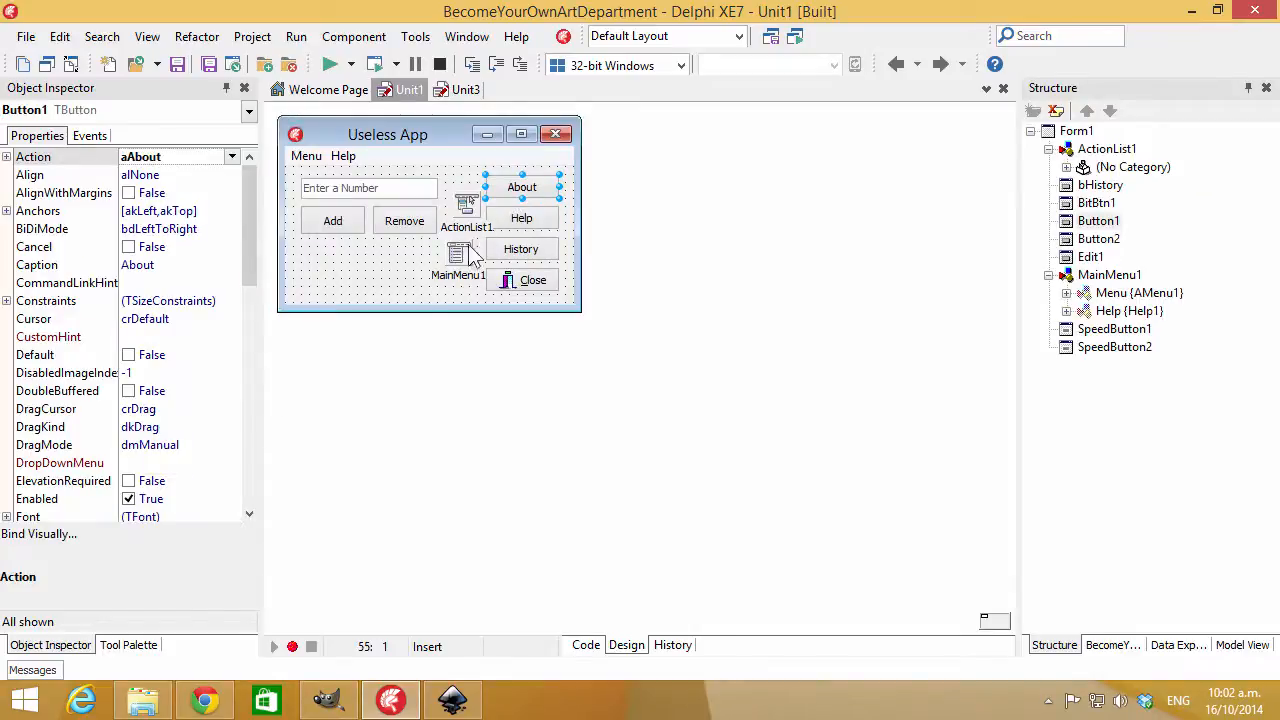
{"action": "left_click", "coordinate": [24, 36]}
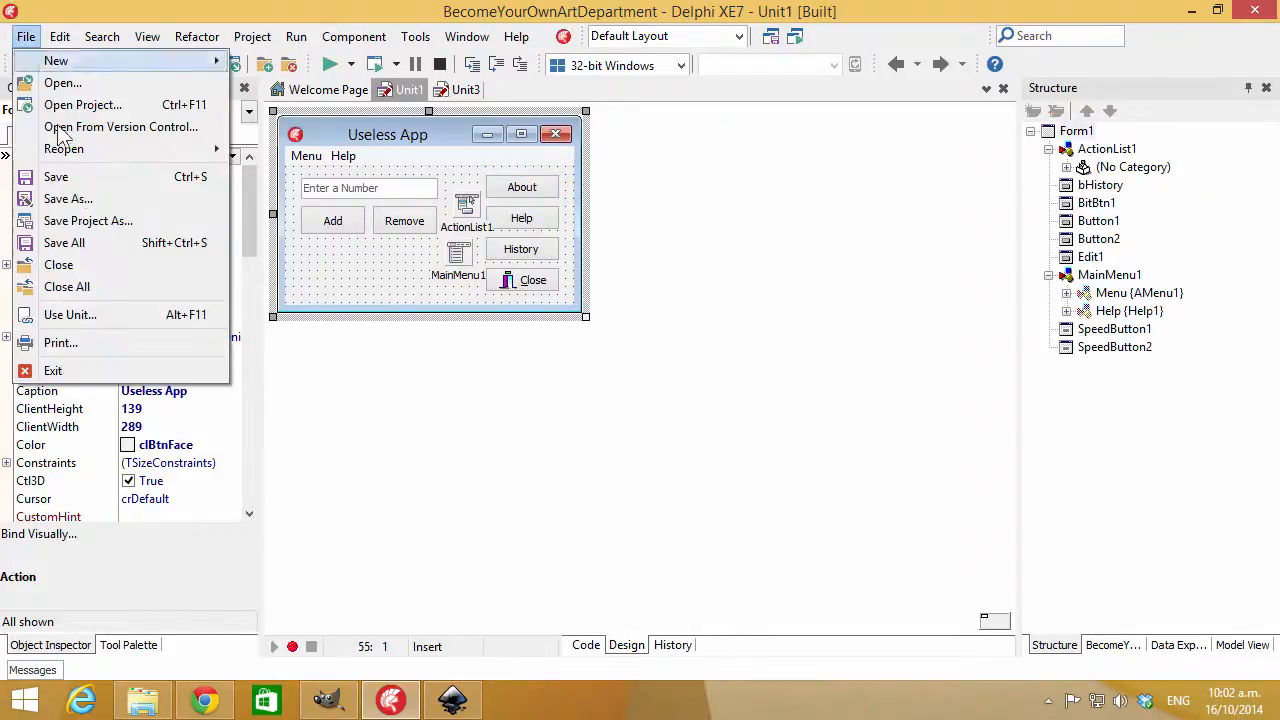
{"action": "left_click", "coordinate": [100, 316]}
{"action": "double_click", "coordinate": [500, 203]}
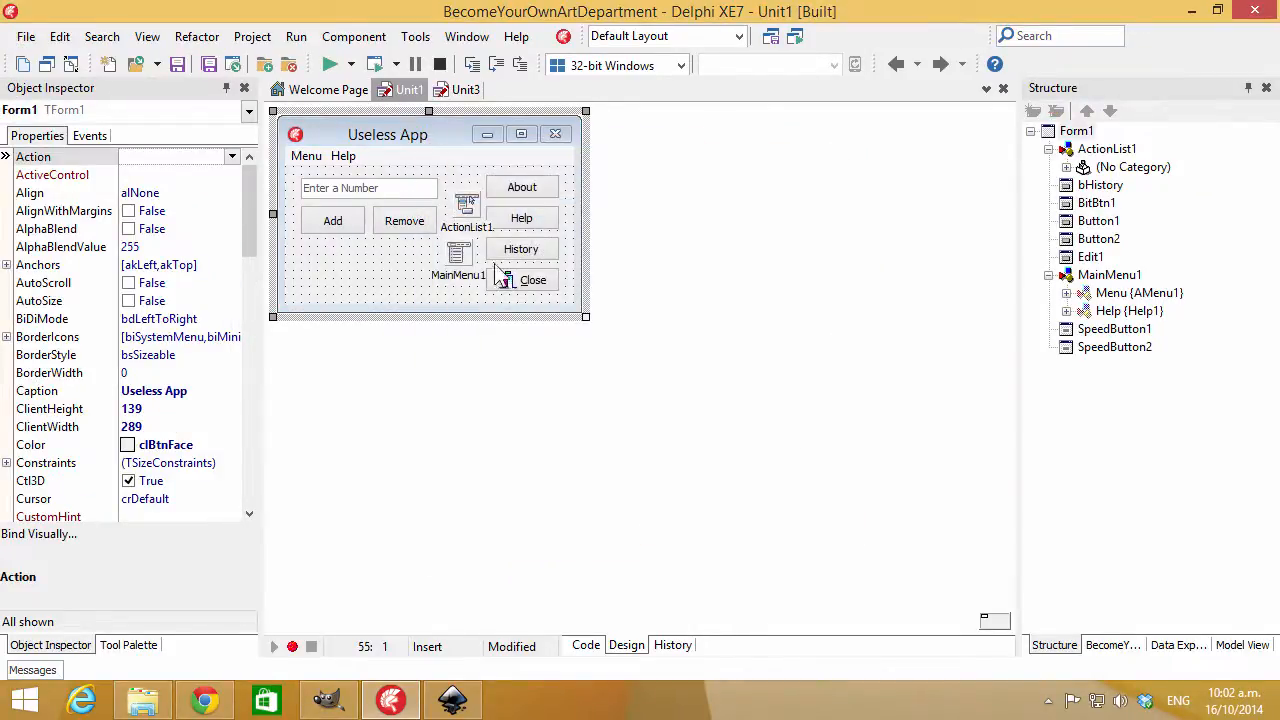
Set the About button's Images property to dmImages.il16 and its ImageIndex to 0.
{"action": "left_click", "coordinate": [534, 187]}
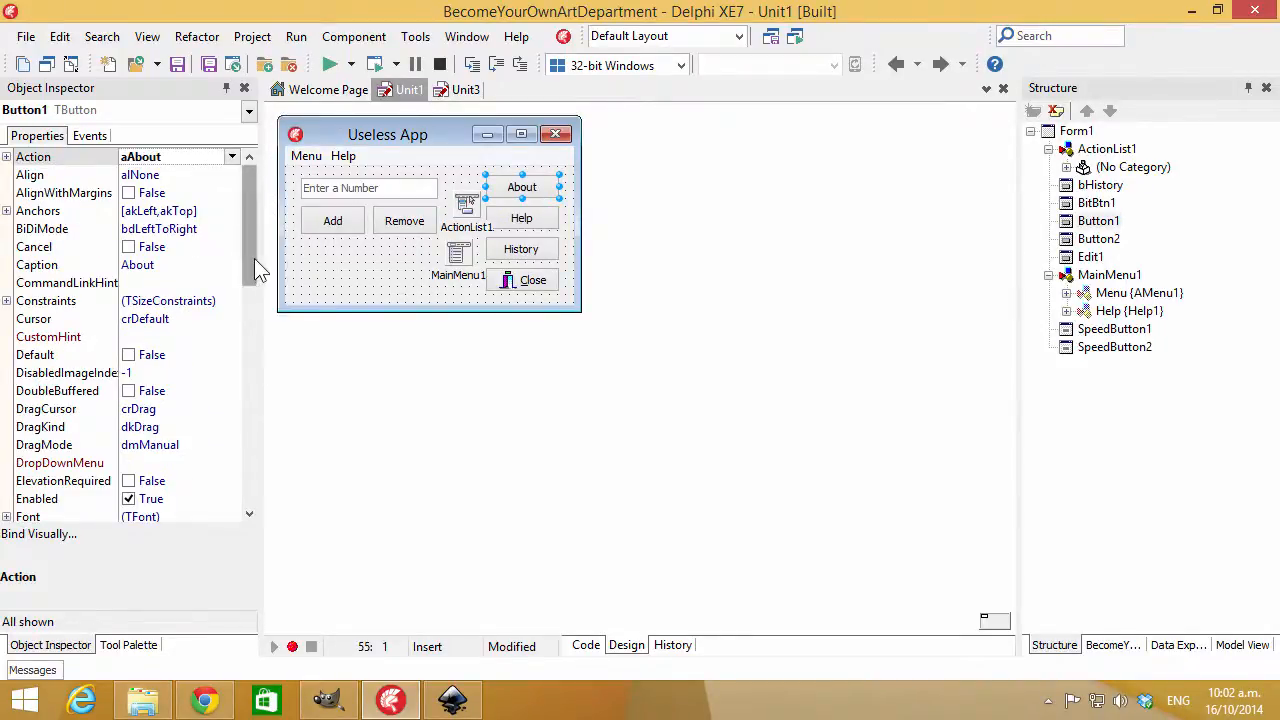
{"action": "left_click_drag", "start_coordinate": [254, 266], "coordinate": [278, 392]}
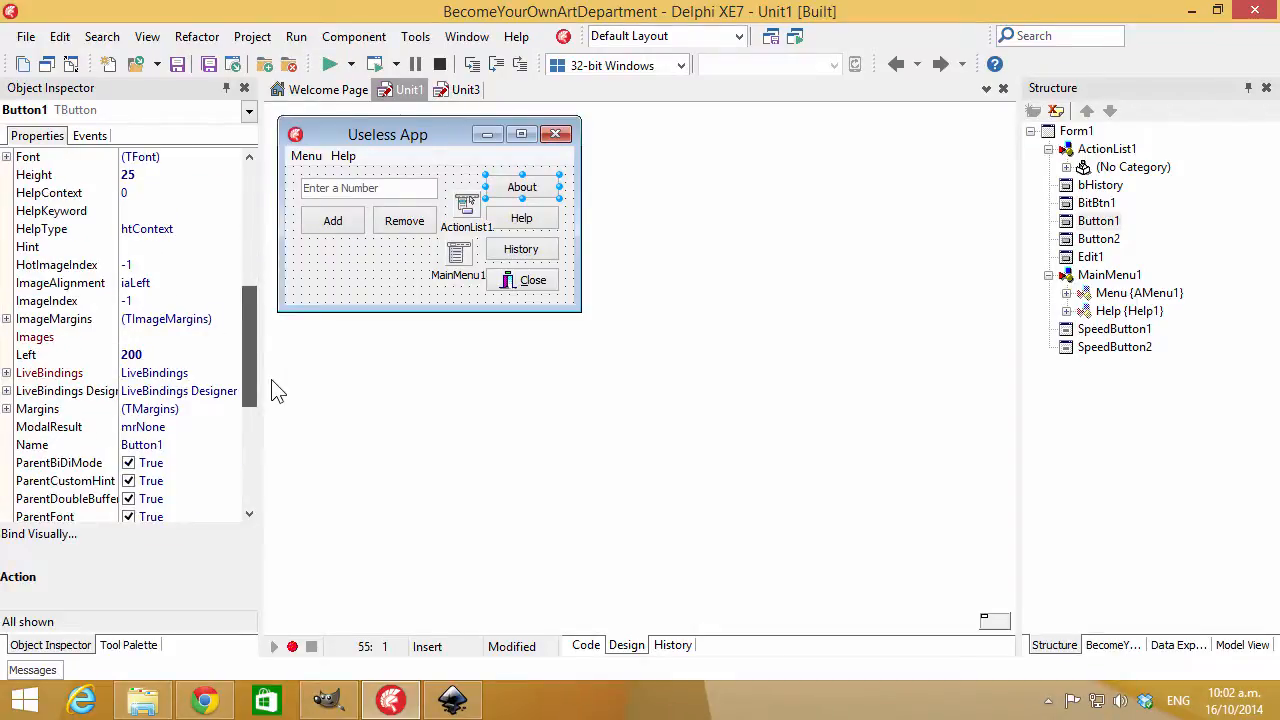
{"action": "left_click", "coordinate": [173, 337]}
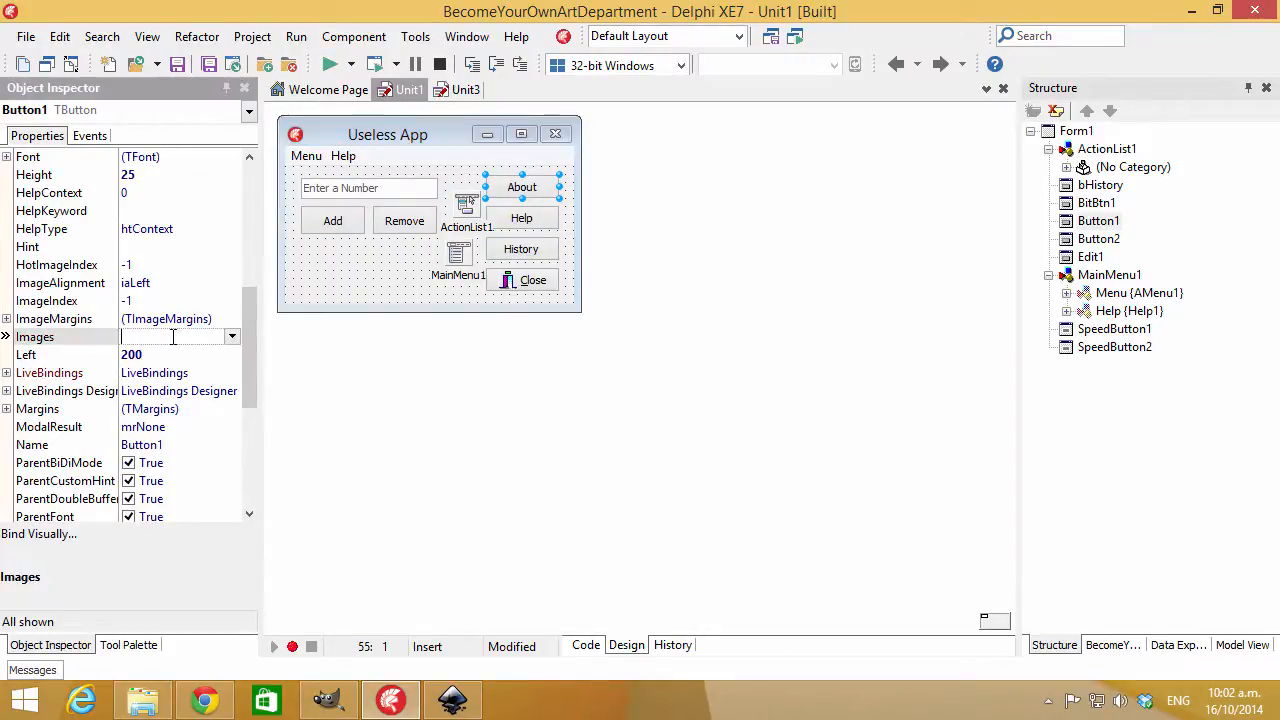
{"action": "double_click", "coordinate": [173, 337]}
{"action": "left_click", "coordinate": [176, 301]}
{"action": "left_click", "coordinate": [232, 301]}
{"action": "left_click", "coordinate": [170, 340]}
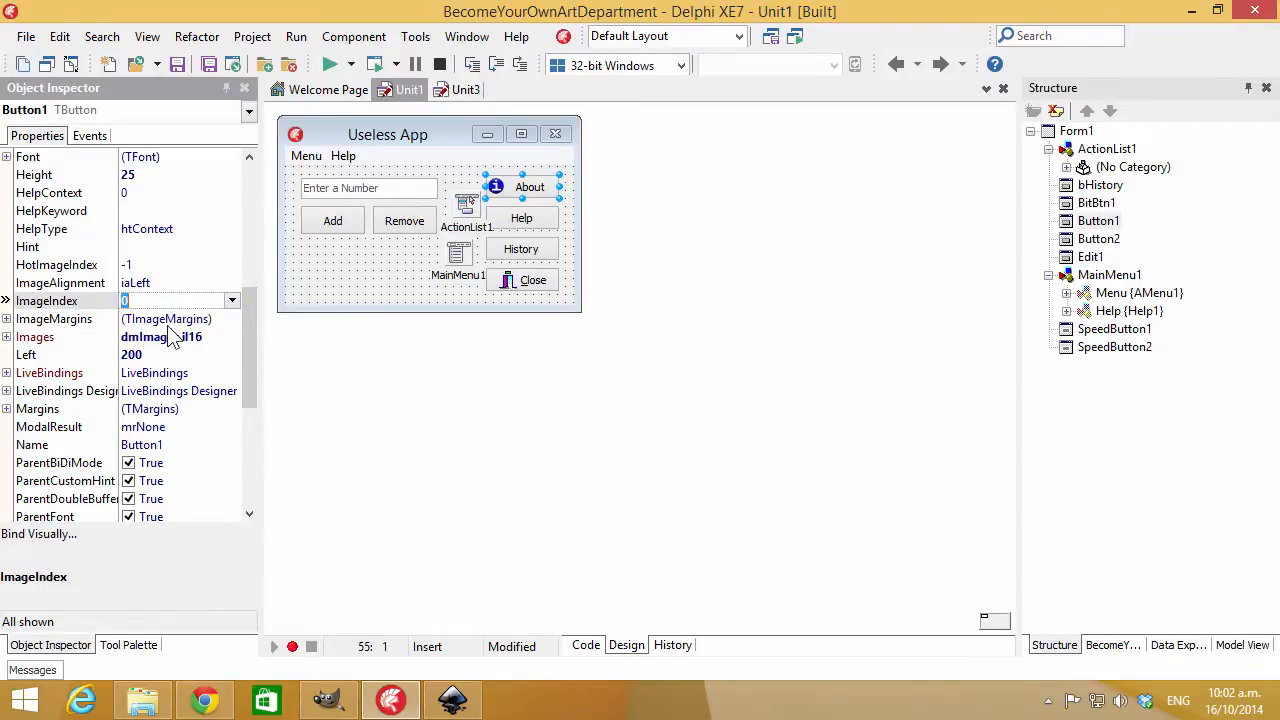
{"action": "left_click", "coordinate": [353, 284]}
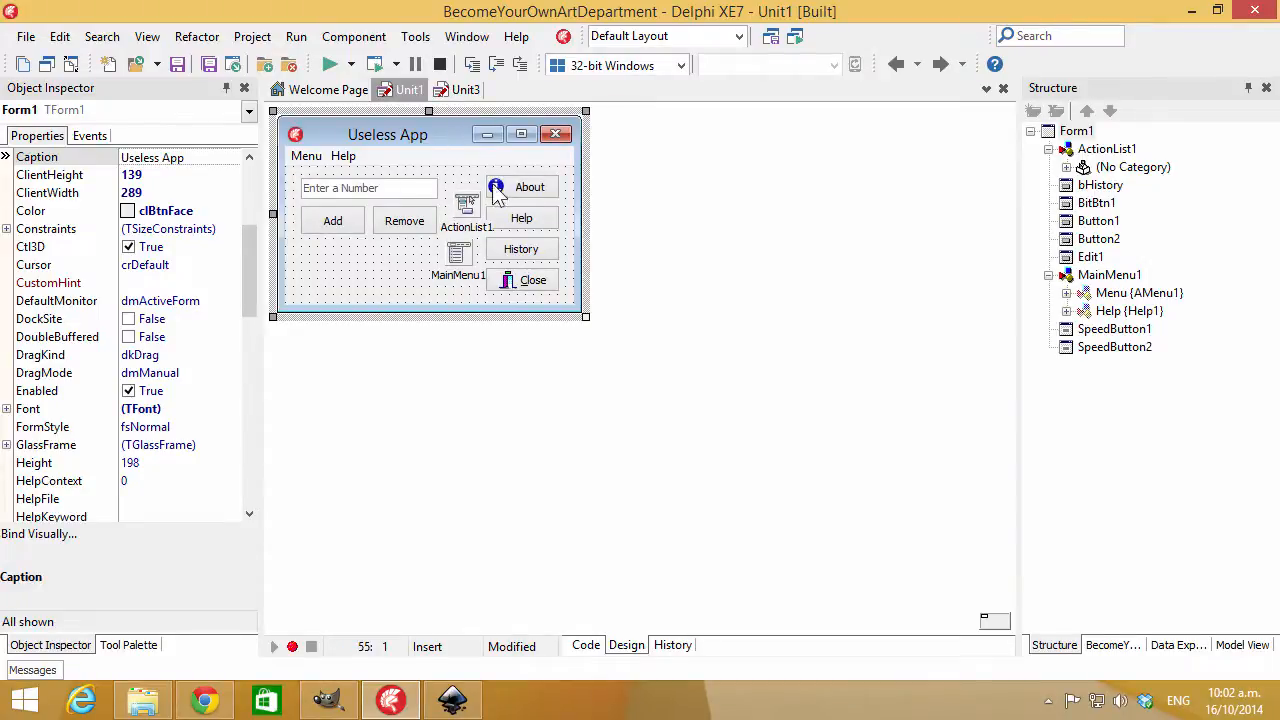
Review the icons in the il16 image list, accept the list, and return to the Unit1 form.
{"action": "left_click", "coordinate": [464, 92]}
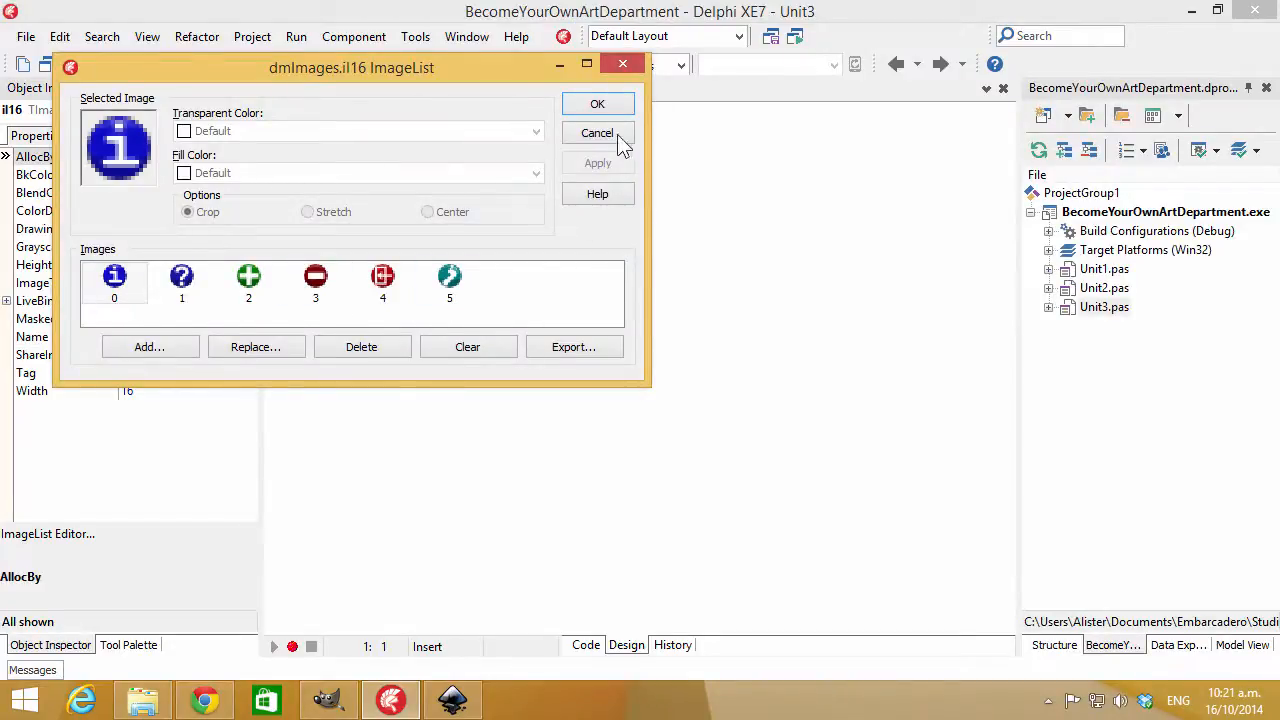
{"action": "left_click", "coordinate": [612, 104]}
{"action": "left_click", "coordinate": [405, 90]}
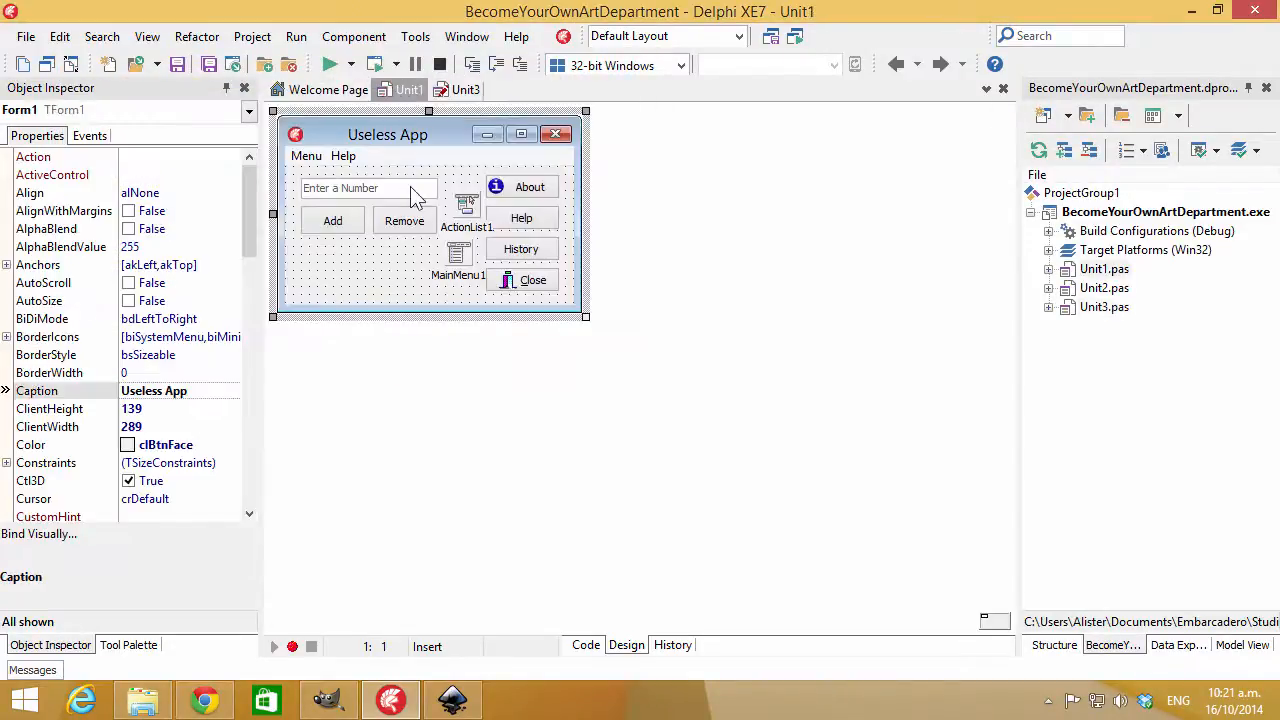
Assign dmImages.il16 as the Images property of MainMenu1, ActionList1, and the History and Help buttons together.
{"action": "left_click", "coordinate": [462, 258]}
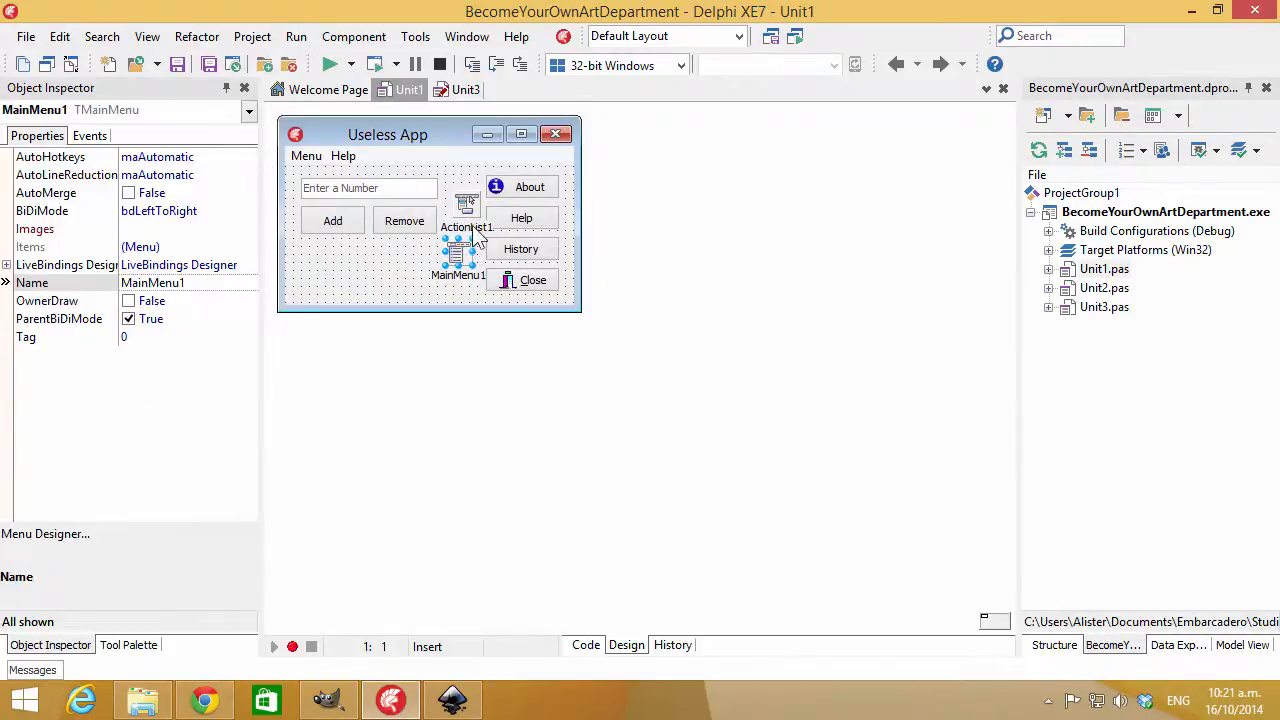
{"action": "left_click", "coordinate": [466, 206], "text": "shift"}
{"action": "left_click", "coordinate": [523, 249], "text": "shift"}
{"action": "left_click", "coordinate": [535, 222], "text": "shift"}
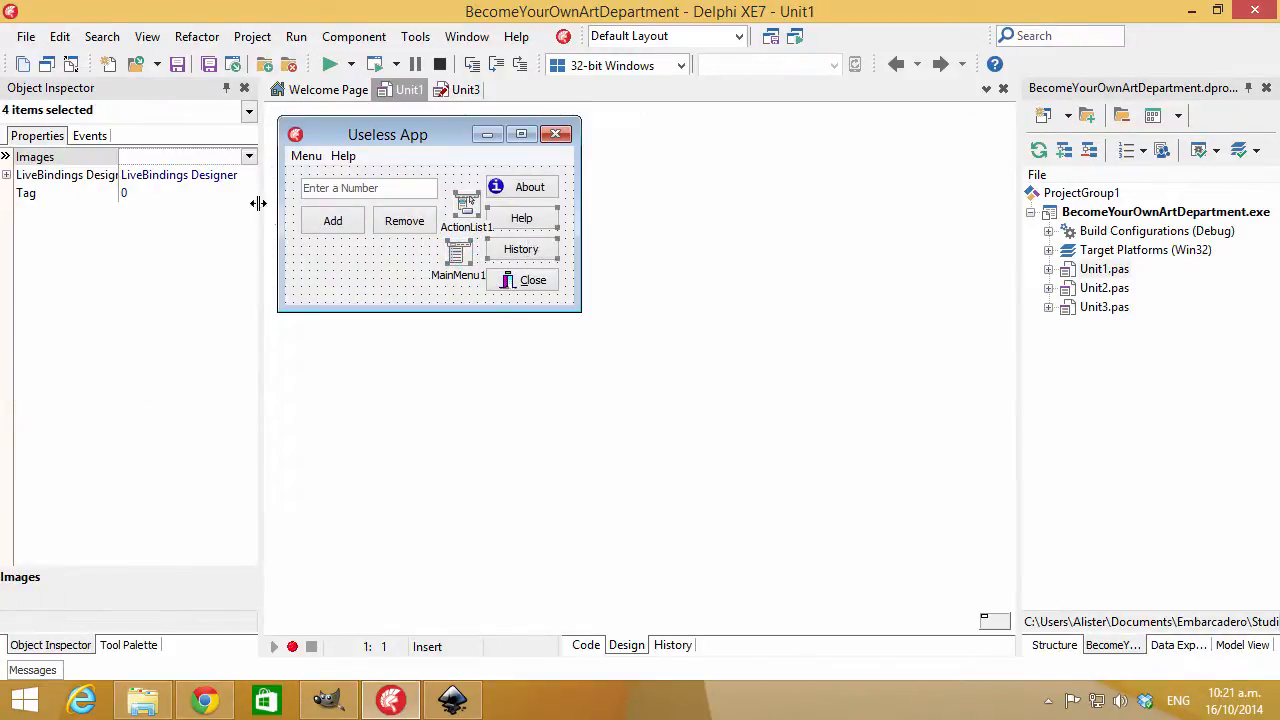
{"action": "double_click", "coordinate": [217, 157]}
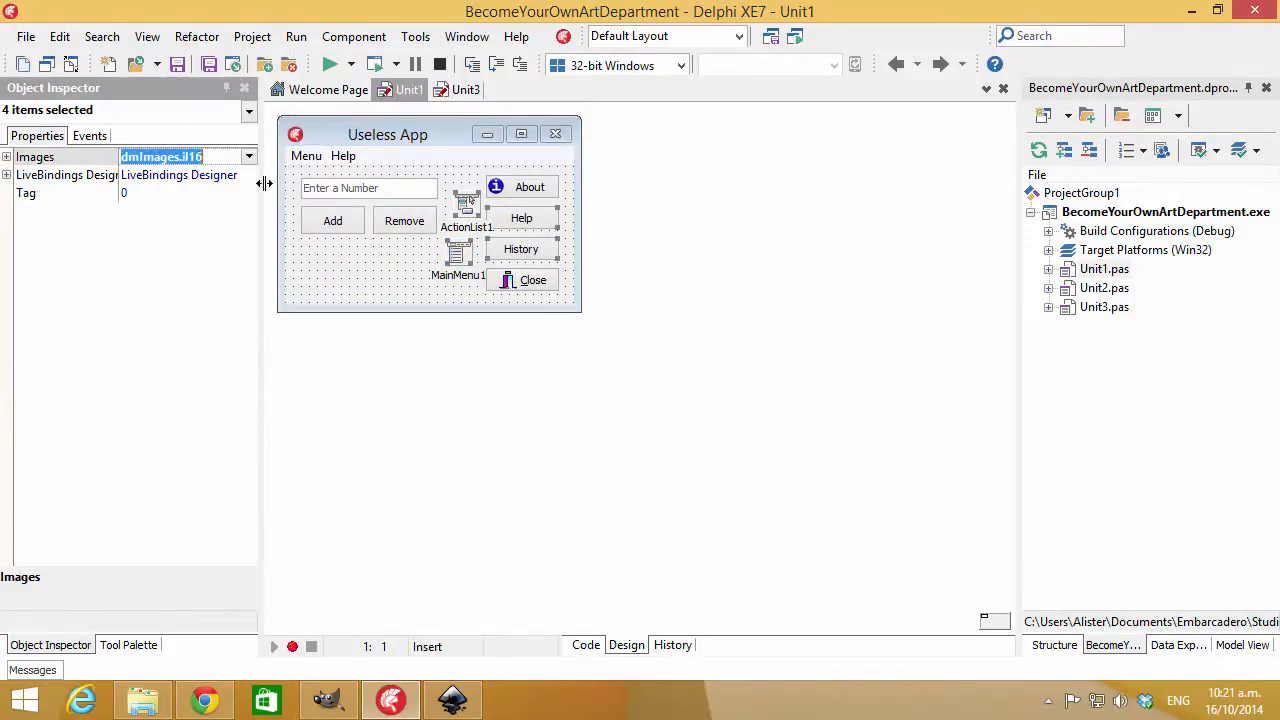
{"action": "left_click", "coordinate": [391, 268]}
Open ActionList1 for editing and set ImageIndex to 1 for aHelp and 0 for aAbout.
{"action": "double_click", "coordinate": [466, 203]}
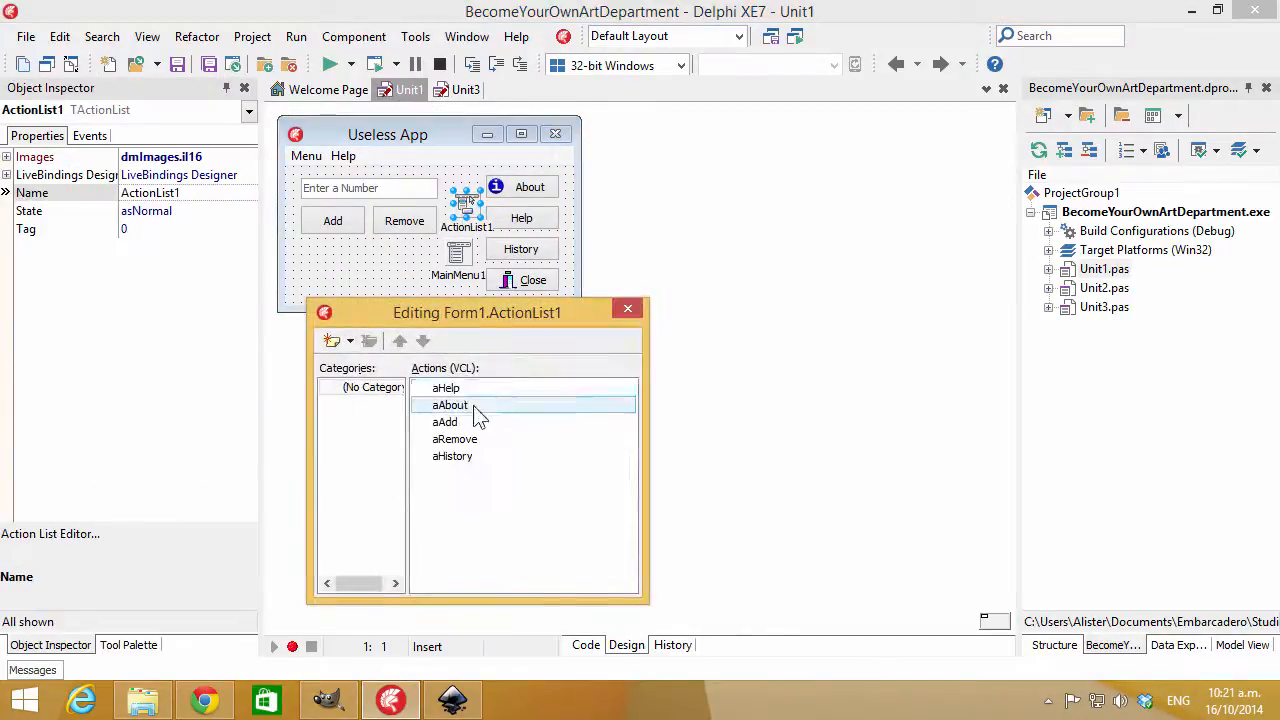
{"action": "left_click", "coordinate": [182, 337]}
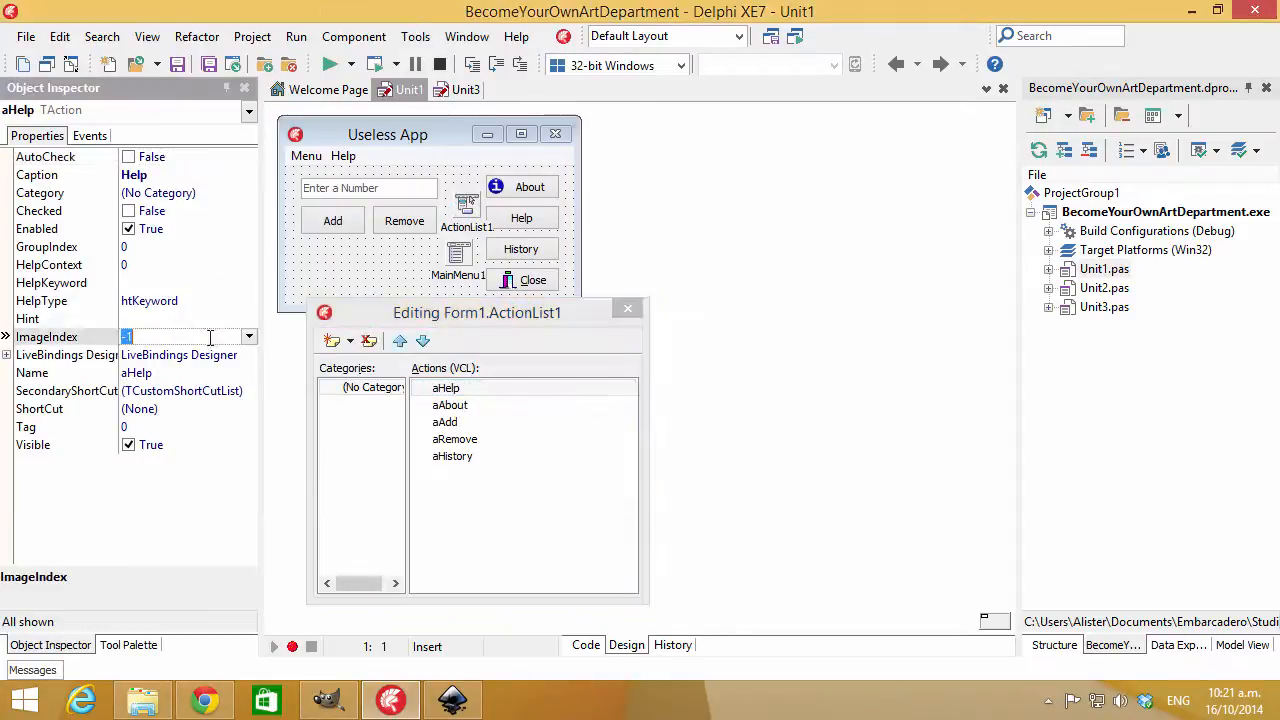
{"action": "left_click", "coordinate": [251, 337]}
{"action": "left_click", "coordinate": [175, 378]}
{"action": "left_click", "coordinate": [447, 405]}
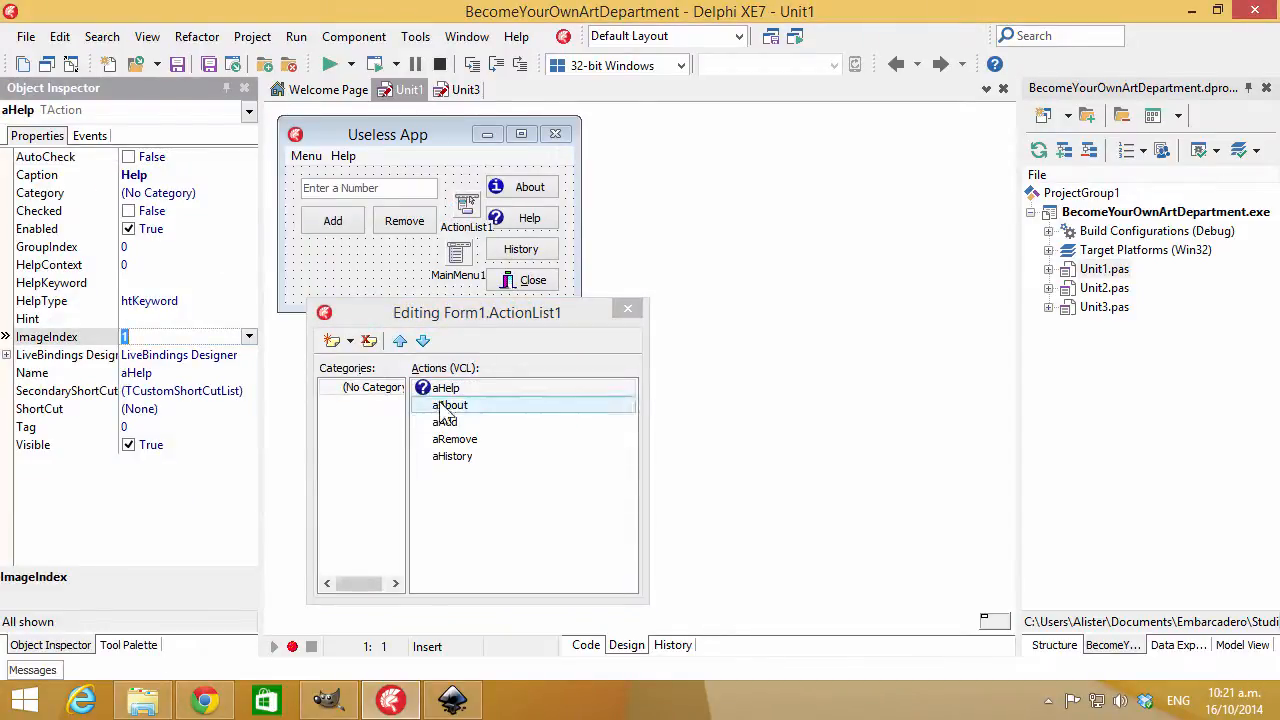
{"action": "left_click", "coordinate": [251, 337]}
{"action": "left_click", "coordinate": [140, 355]}
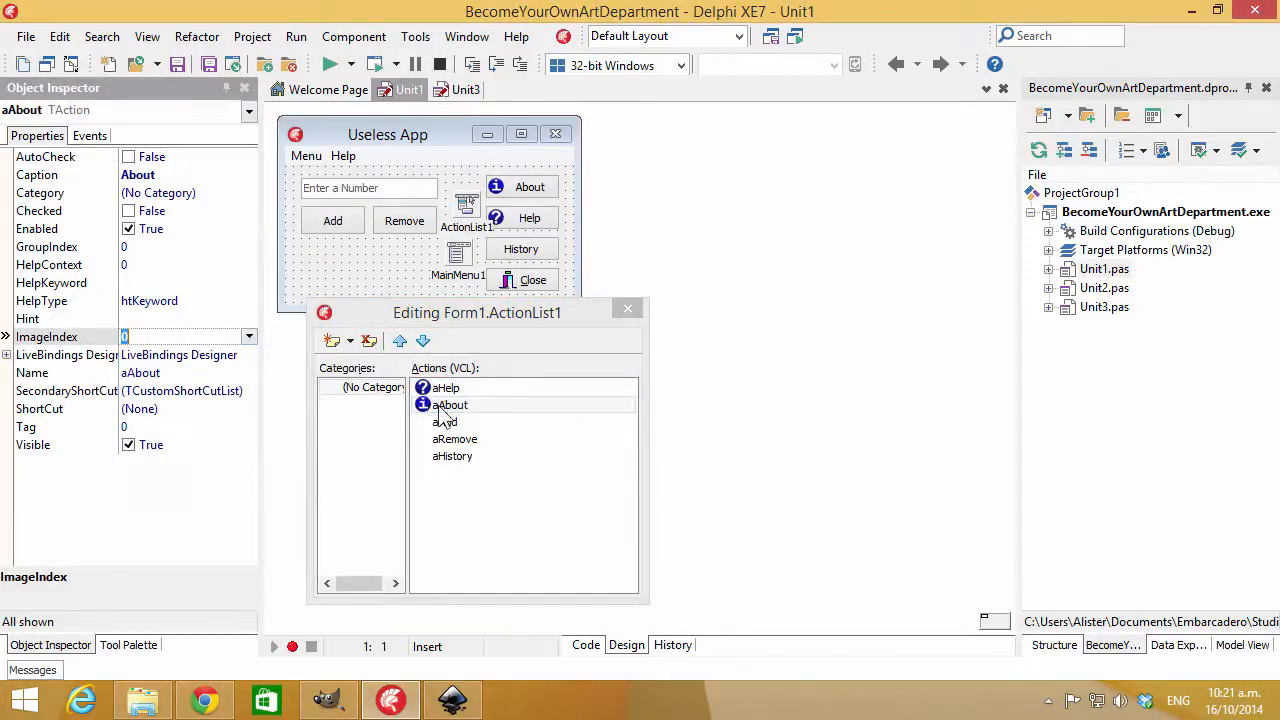
Set ImageIndex to 2 for the aAdd action and 3 for the aRemove action.
{"action": "left_click", "coordinate": [445, 422]}
{"action": "left_click", "coordinate": [249, 337]}
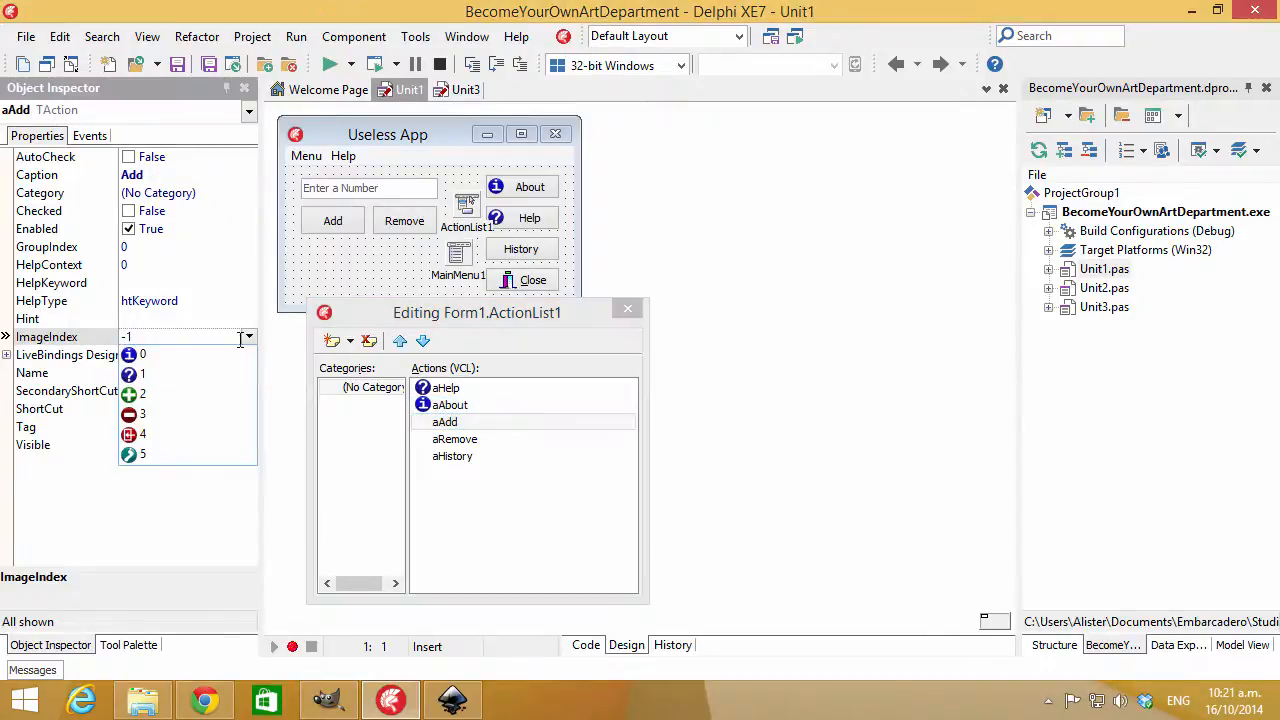
{"action": "left_click", "coordinate": [185, 393]}
{"action": "left_click", "coordinate": [455, 439]}
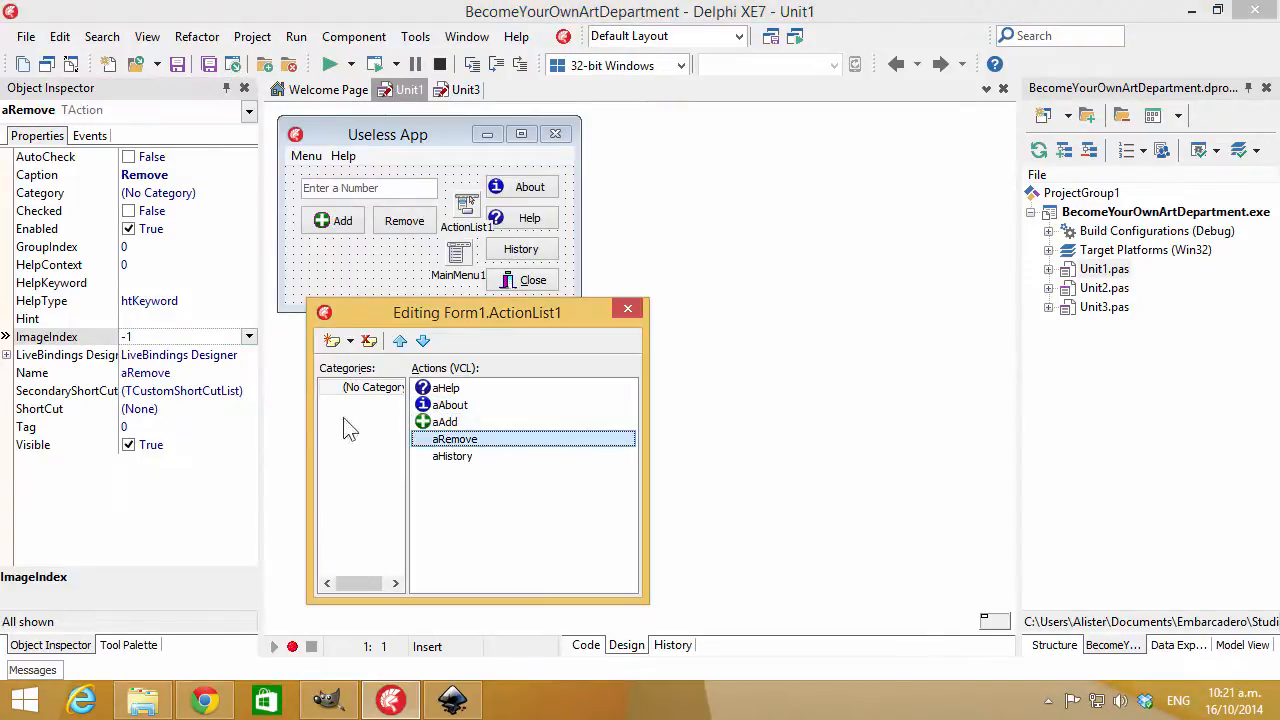
{"action": "left_click", "coordinate": [249, 338]}
{"action": "left_click", "coordinate": [151, 432]}
Set the aHistory action's ImageIndex to 5 and close the action list editor.
{"action": "left_click", "coordinate": [470, 456]}
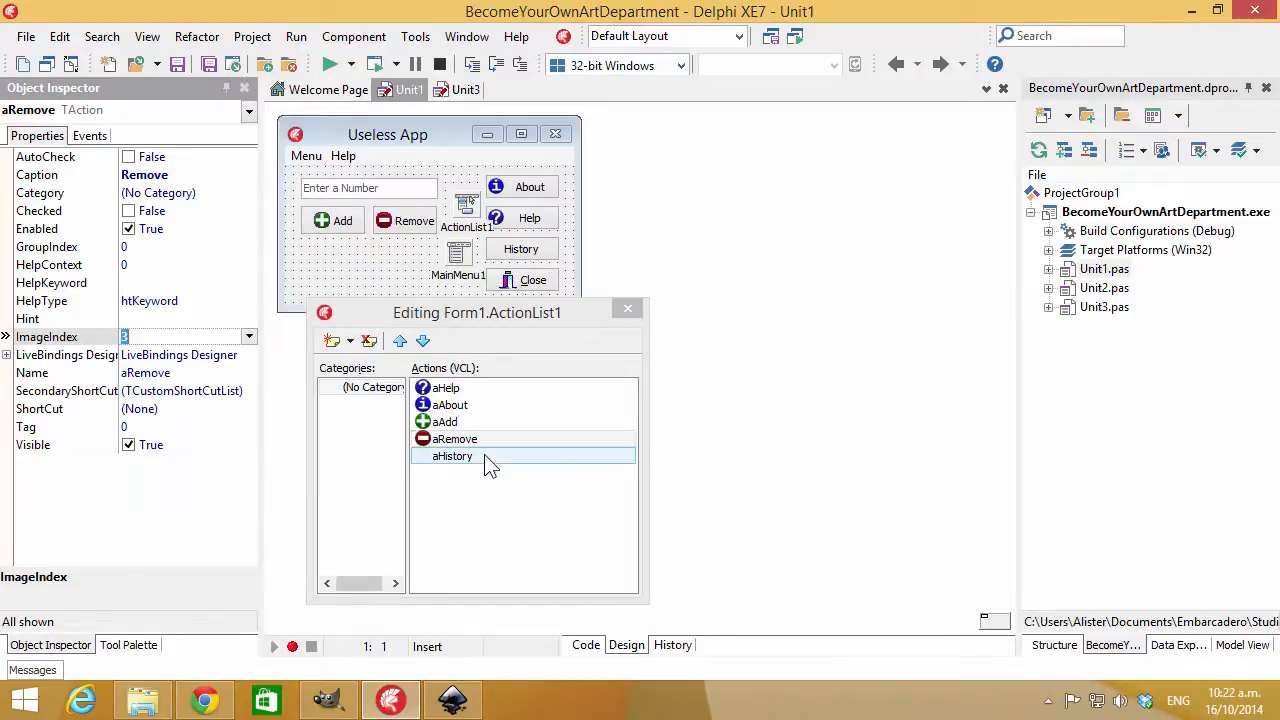
{"action": "left_click", "coordinate": [249, 338]}
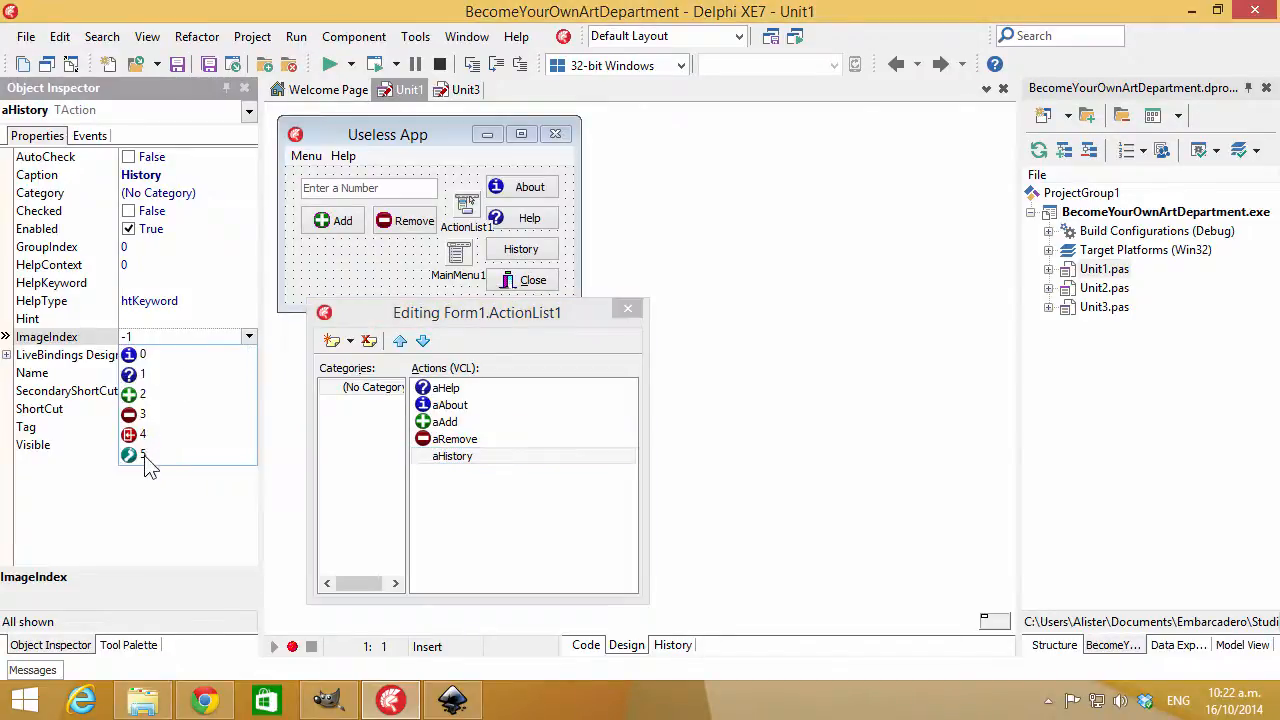
{"action": "left_click", "coordinate": [145, 456]}
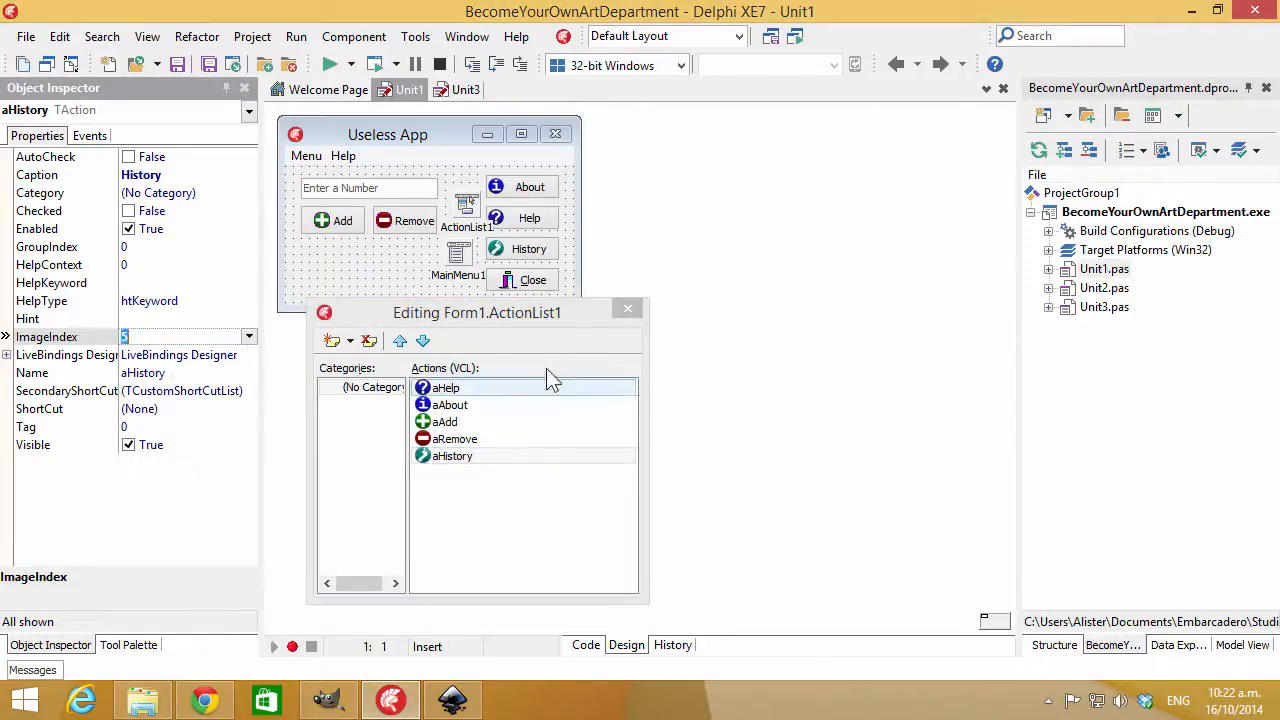
{"action": "left_click", "coordinate": [629, 313]}
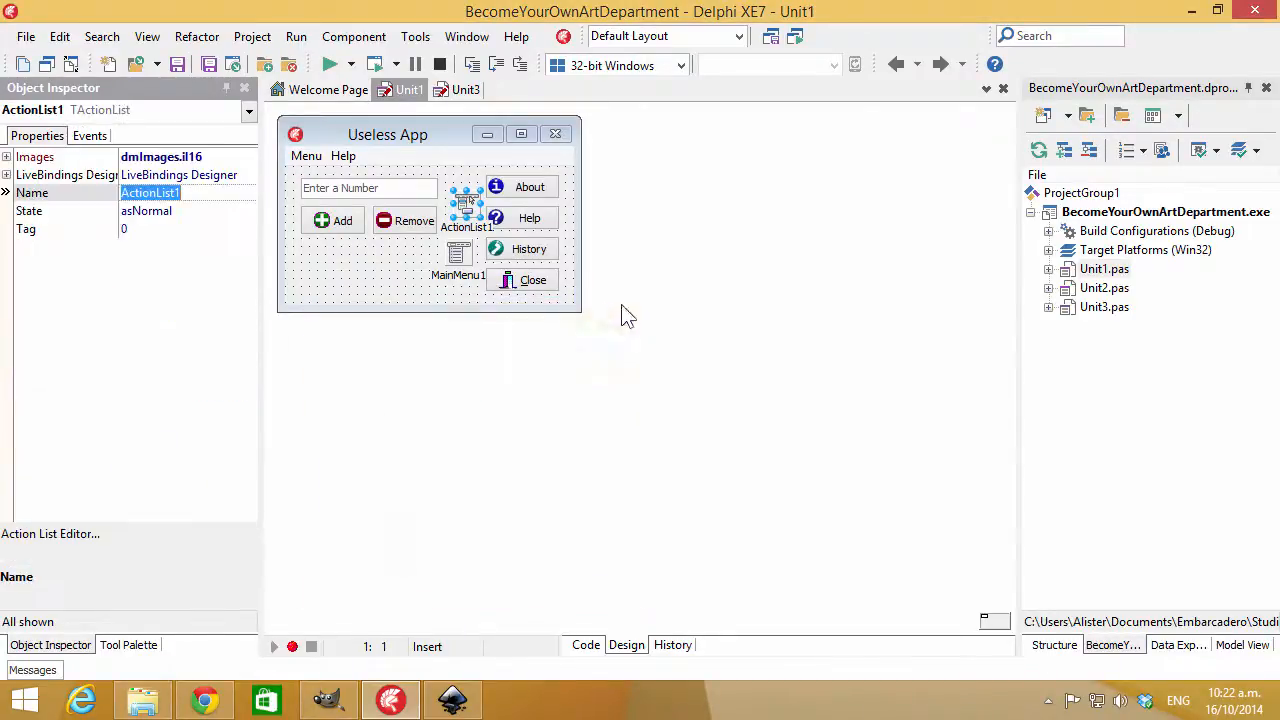
Run the Useless App to check the icons on its buttons, and close it.
{"action": "left_click", "coordinate": [375, 265]}
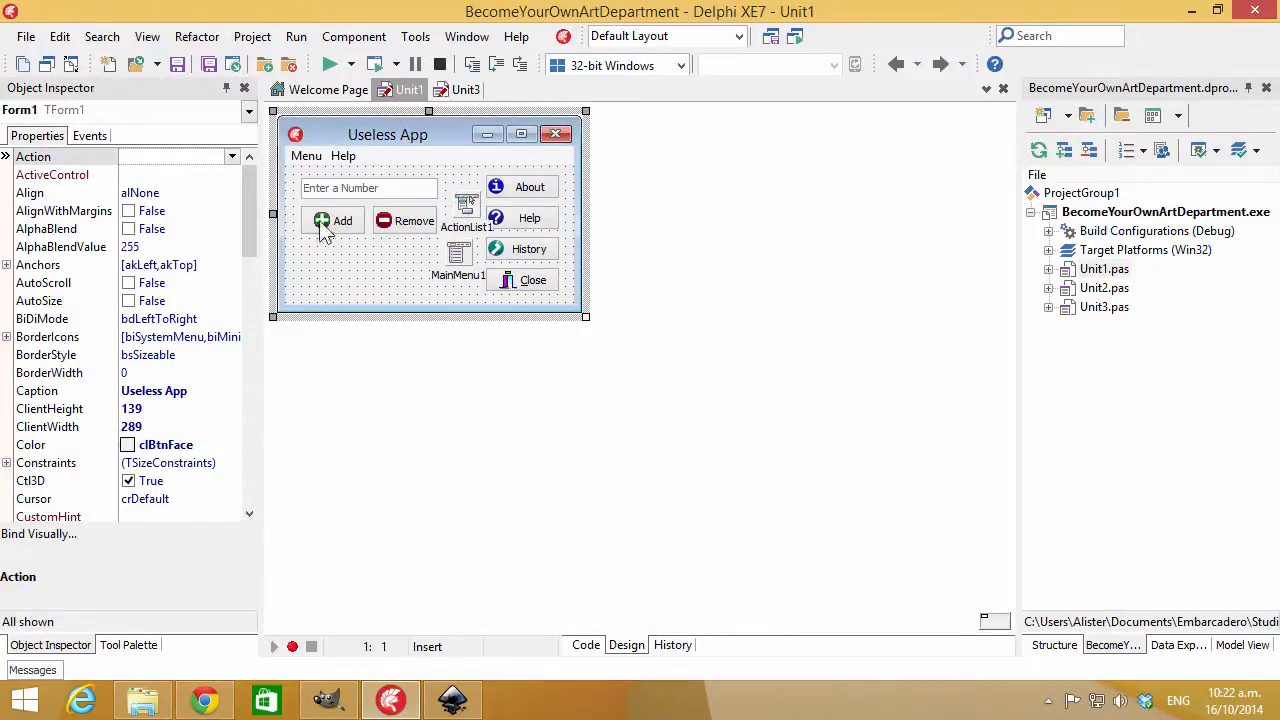
{"action": "left_click", "coordinate": [329, 64]}
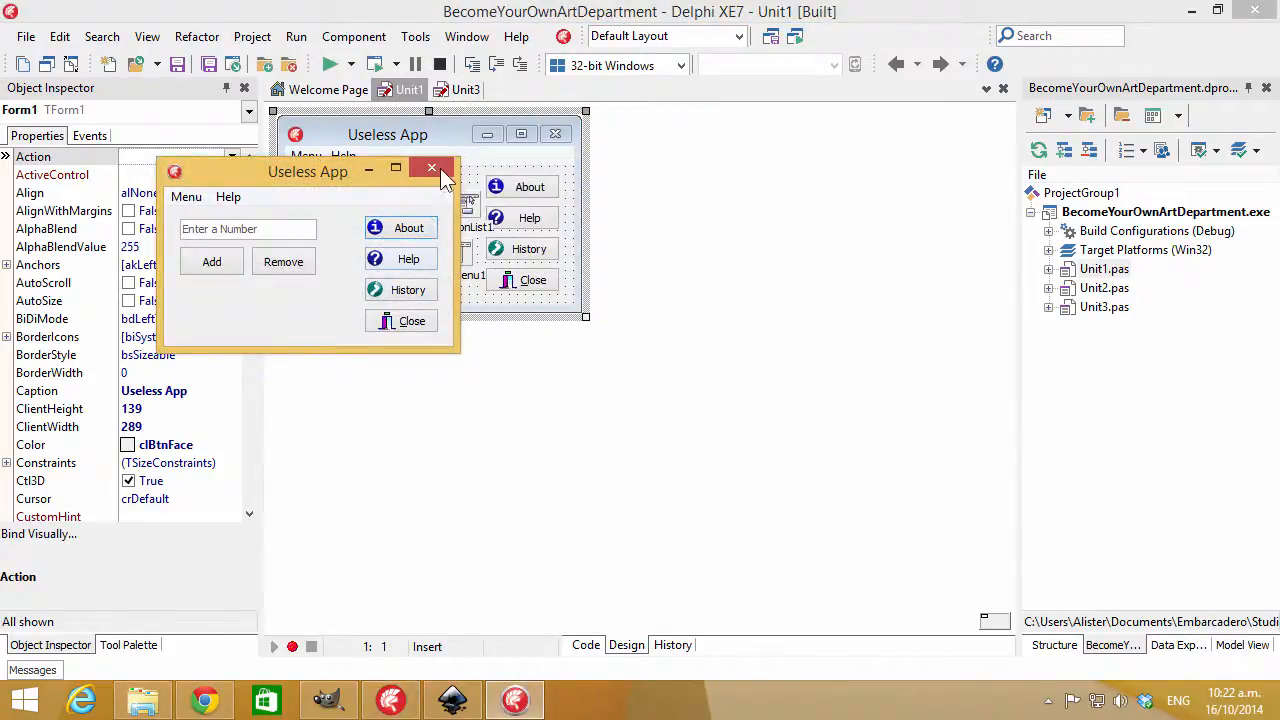
{"action": "left_click", "coordinate": [432, 168]}
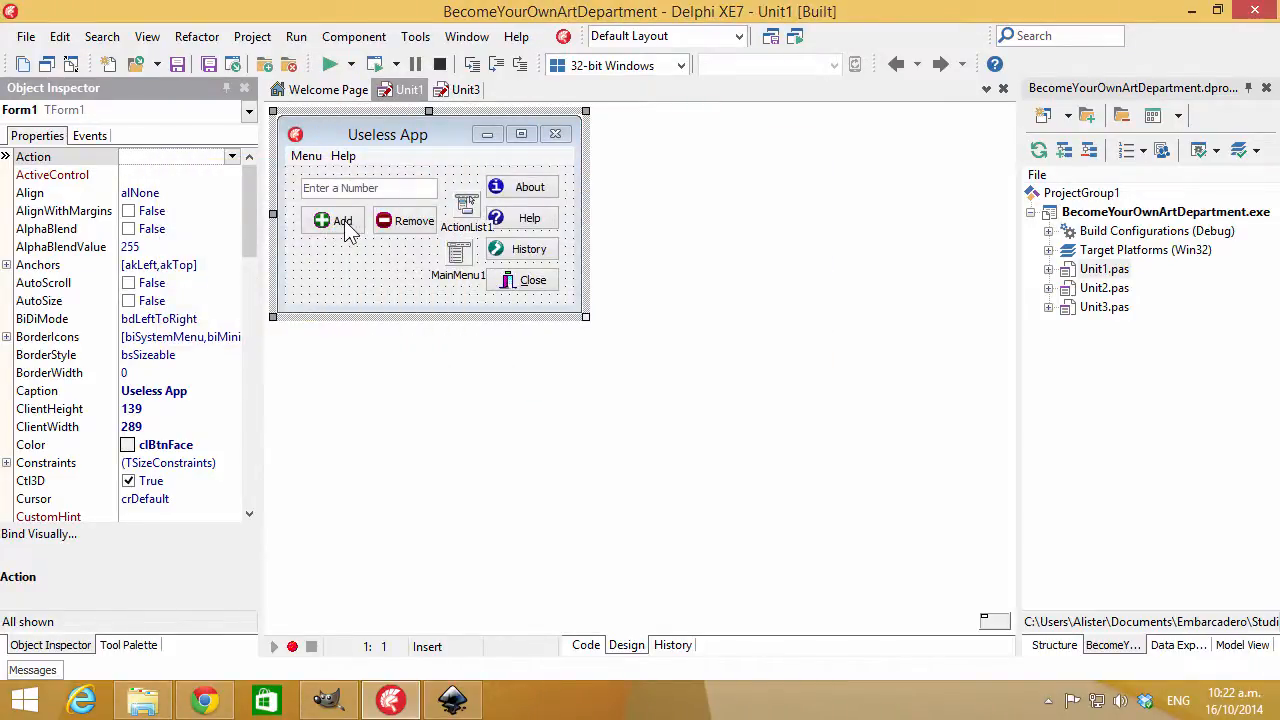
Inspect the Add speed button's Glyph picture and the file types it can load, and cancel the file selection.
{"action": "left_click", "coordinate": [347, 224]}
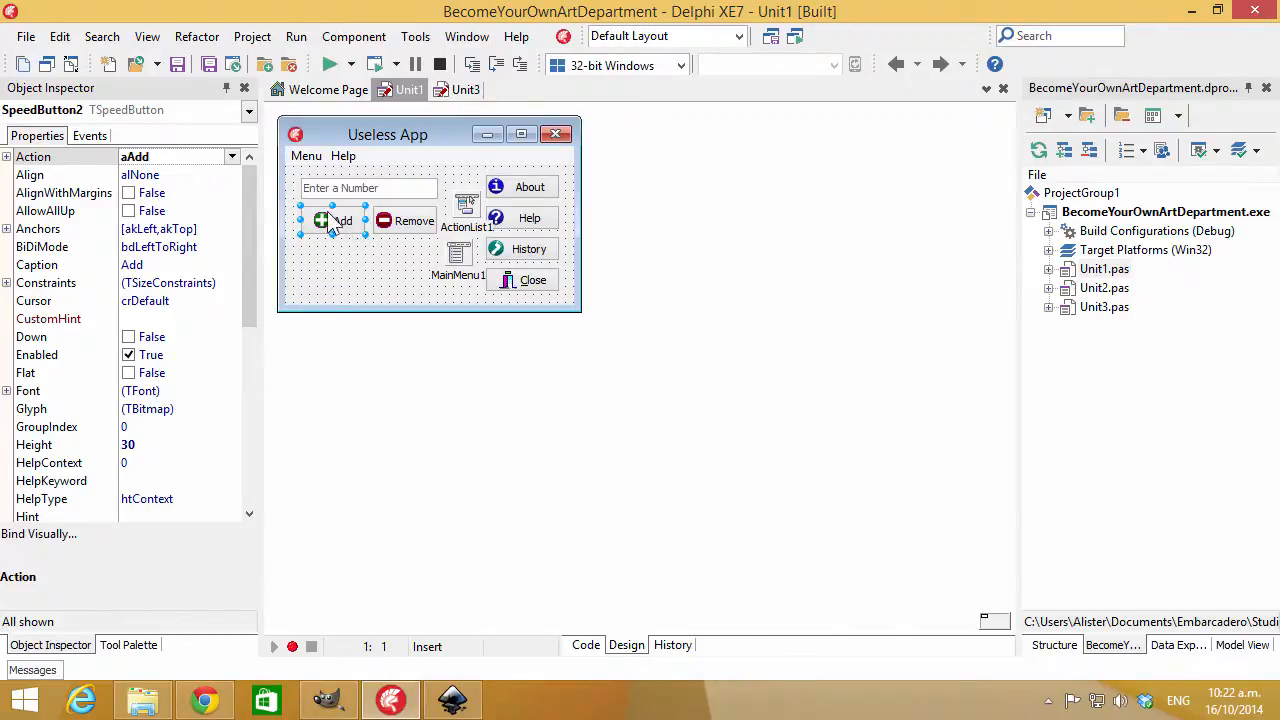
{"action": "double_click", "coordinate": [200, 418]}
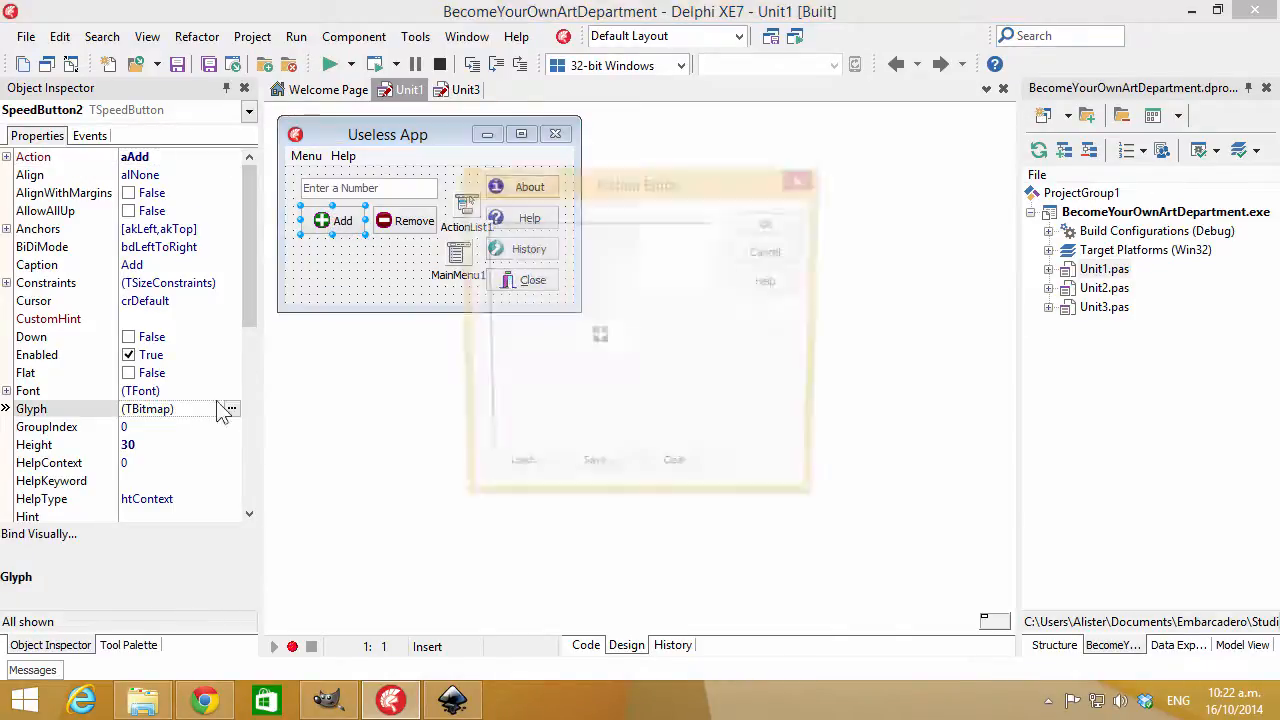
{"action": "left_click", "coordinate": [513, 471]}
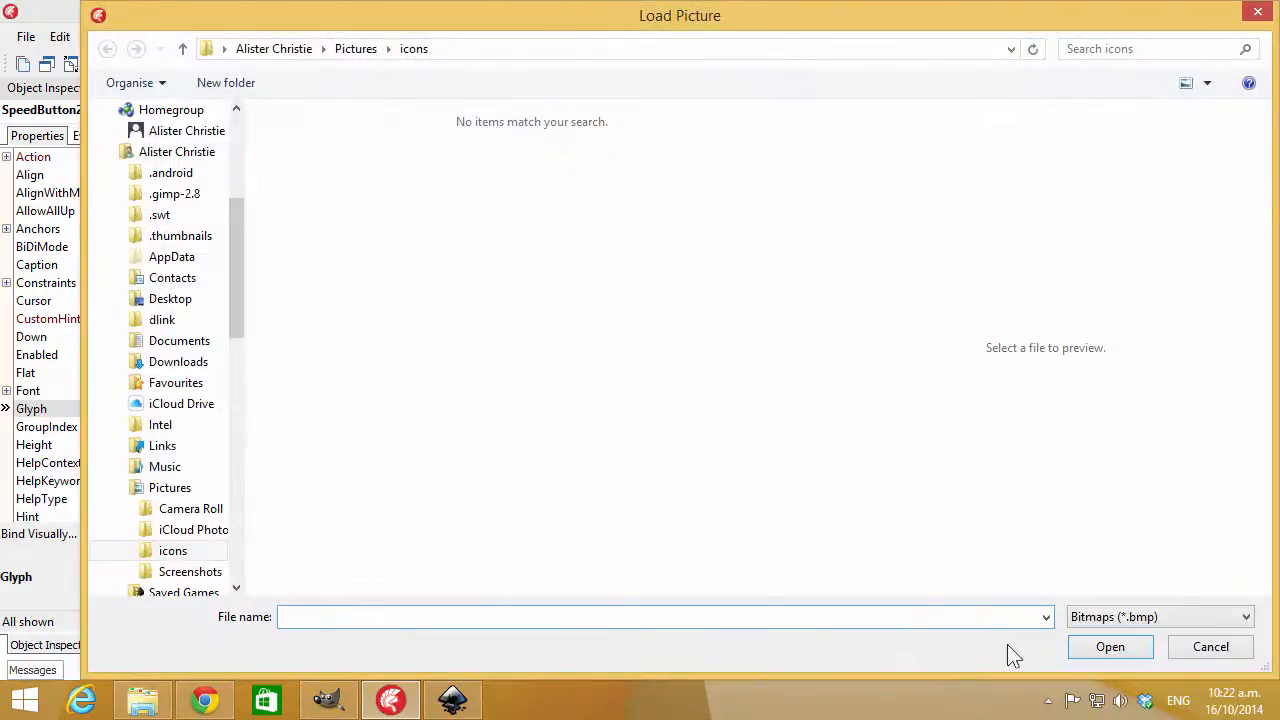
{"action": "left_click", "coordinate": [1189, 615]}
{"action": "left_click", "coordinate": [1200, 634]}
{"action": "left_click", "coordinate": [1212, 649]}
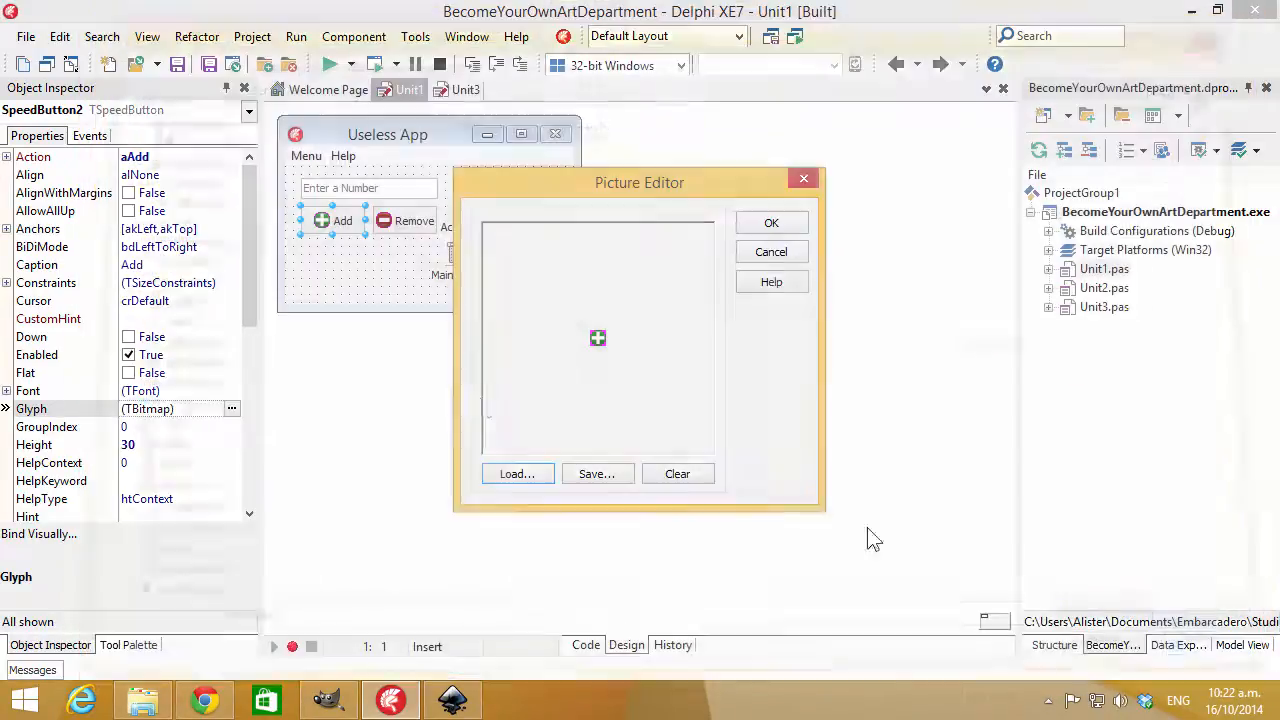
Cancel the Picture Editor, switch to GIMP, and open add 16.png, Close 16.png and remove 16.png from the icons folder.
{"action": "left_click", "coordinate": [771, 252]}
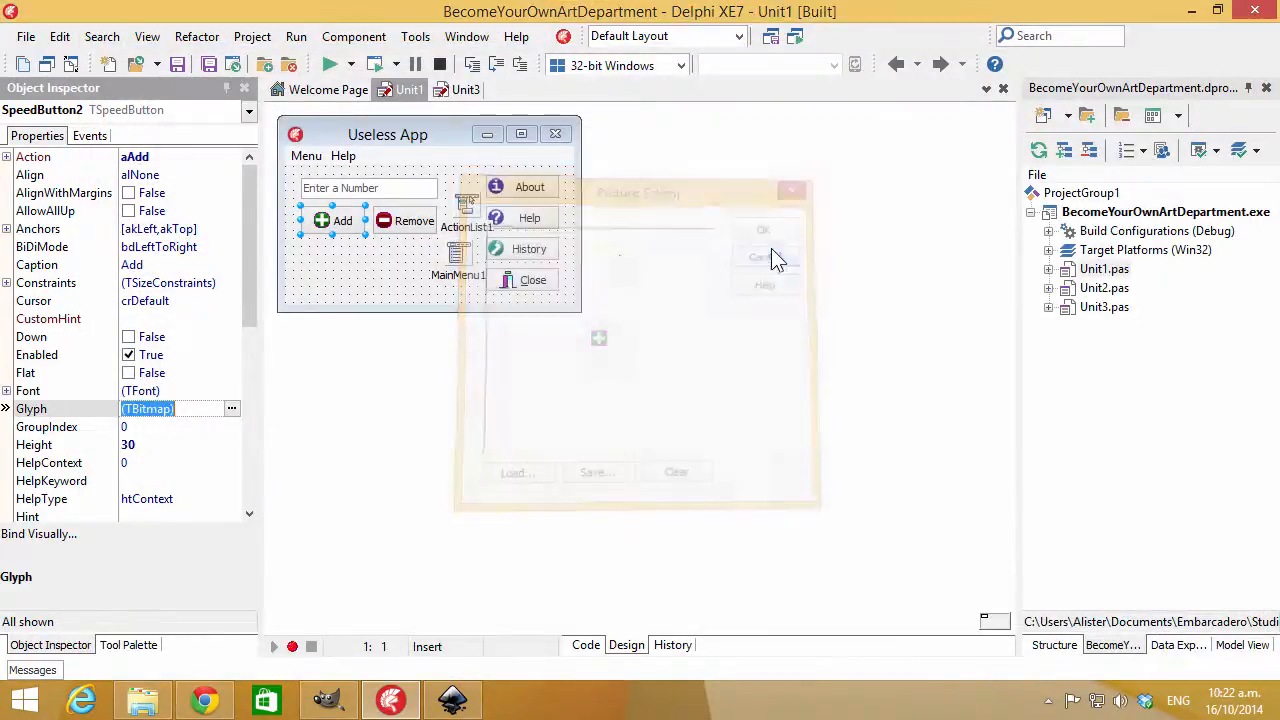
{"action": "left_click", "coordinate": [352, 255]}
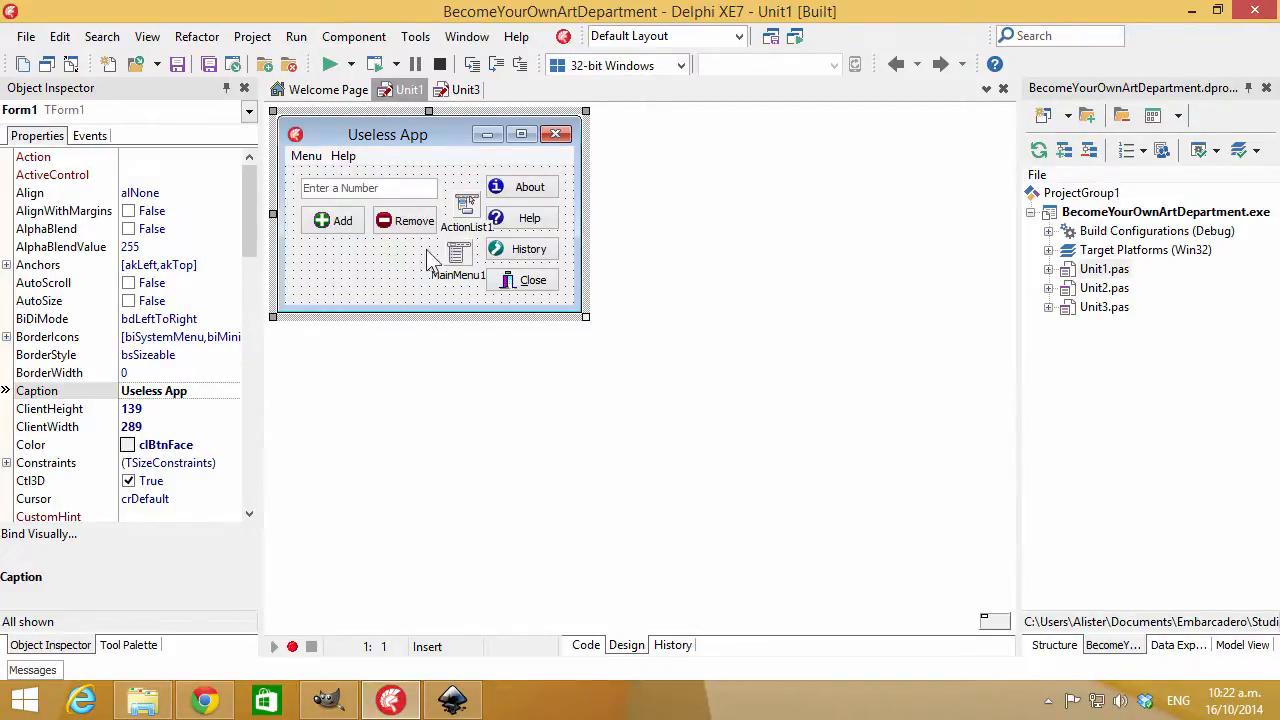
{"action": "left_click", "coordinate": [328, 700]}
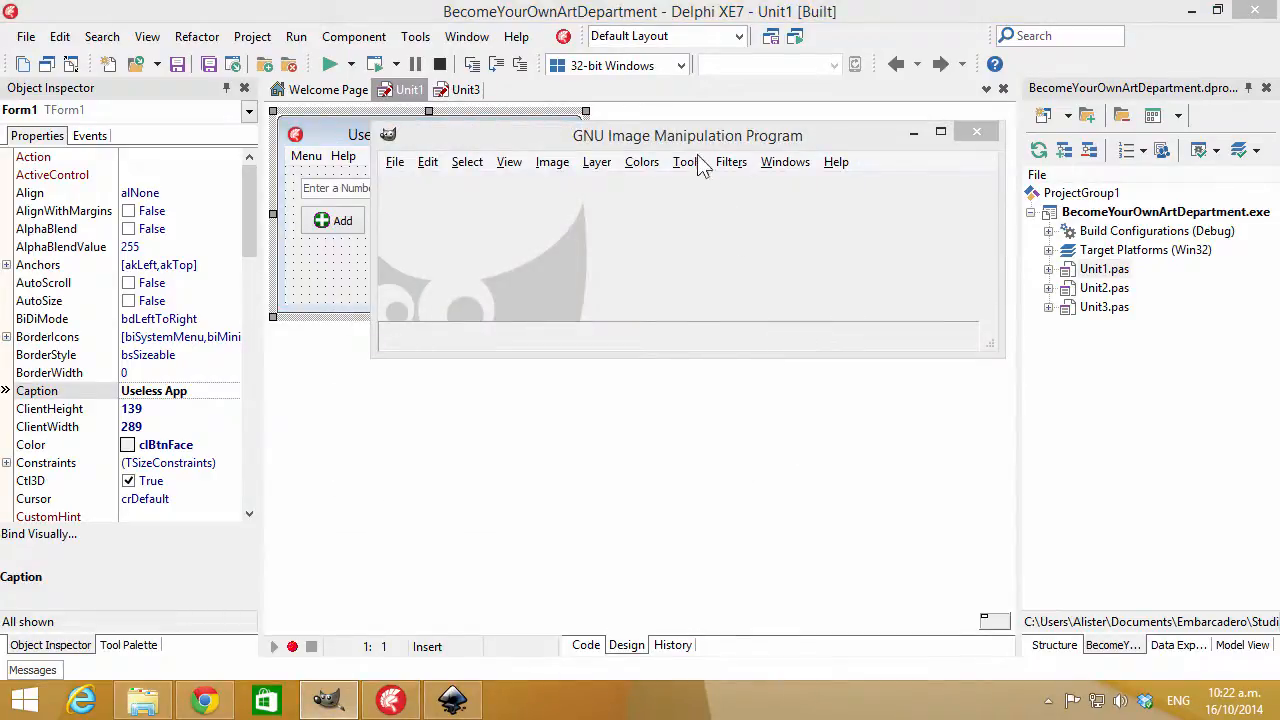
{"action": "left_click_drag", "start_coordinate": [676, 133], "coordinate": [678, 159]}
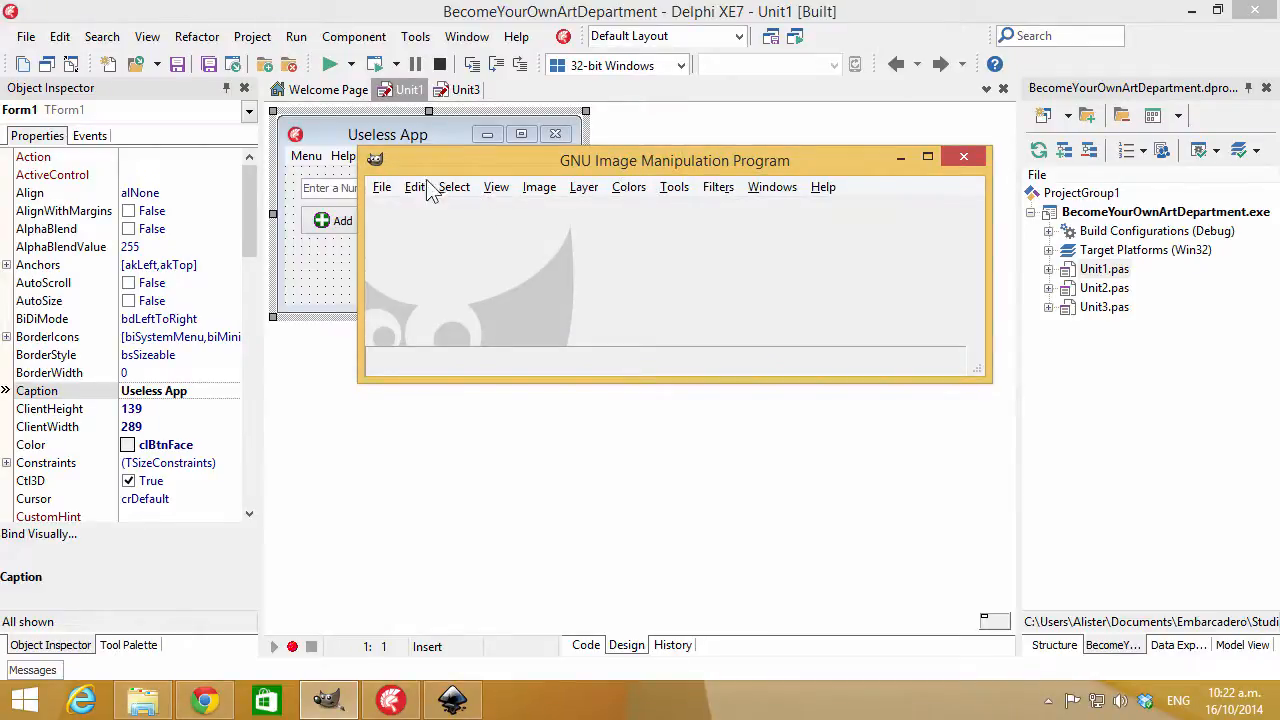
{"action": "left_click", "coordinate": [381, 187]}
{"action": "left_click", "coordinate": [422, 247]}
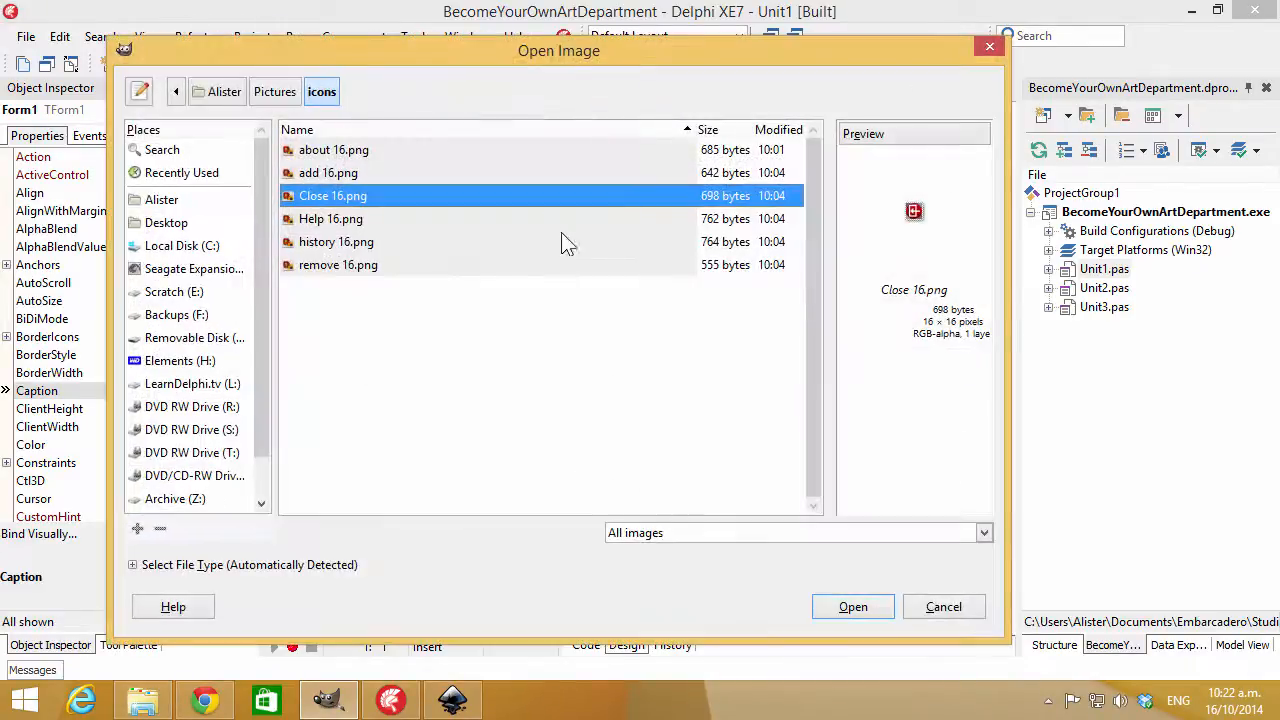
{"action": "left_click", "coordinate": [348, 182], "text": "ctrl"}
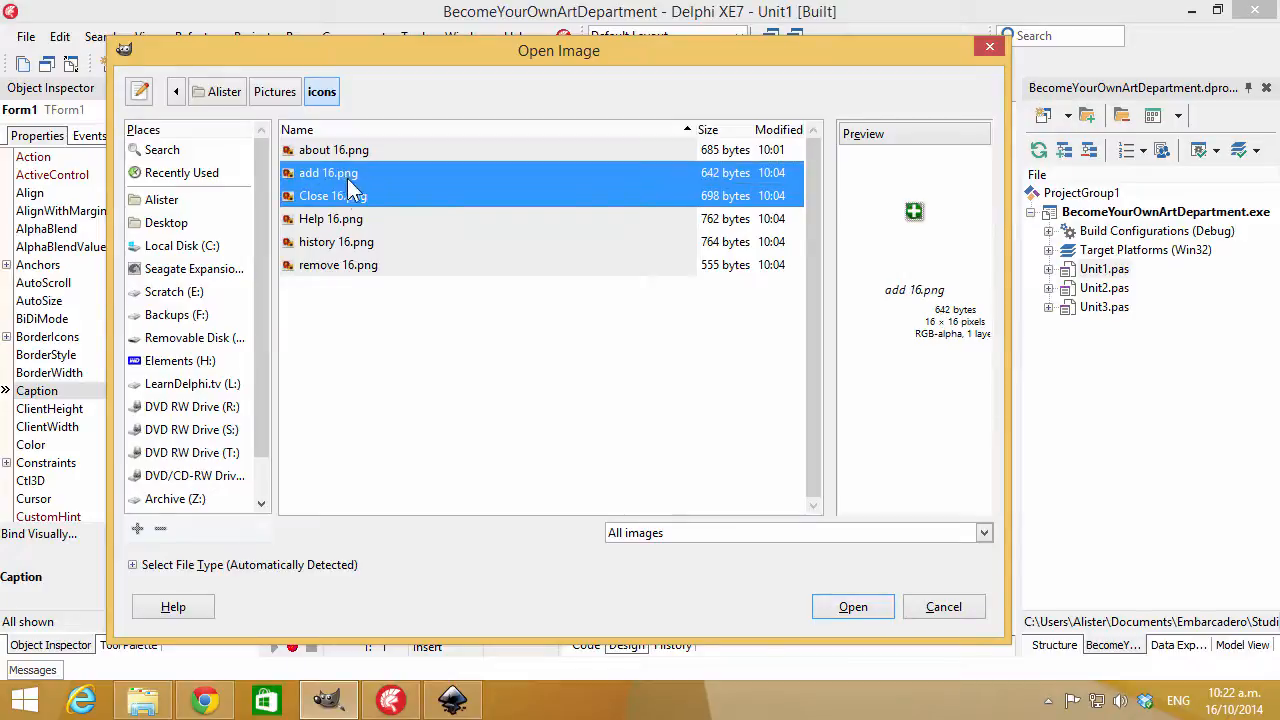
{"action": "left_click", "coordinate": [365, 264], "text": "ctrl"}
{"action": "left_click", "coordinate": [852, 607]}
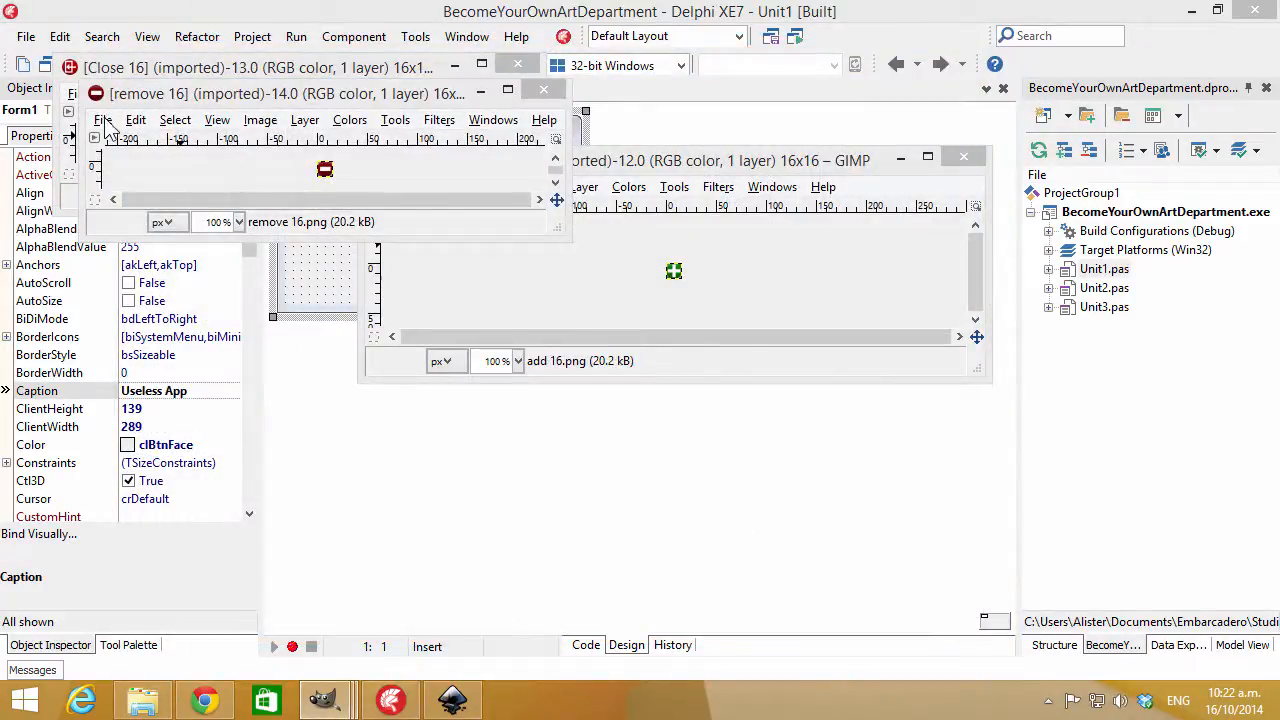
Set the export name of the remove icon to remove 16.bmp in the icons folder and copy the bmp extension.
{"action": "left_click", "coordinate": [134, 119]}
{"action": "left_click", "coordinate": [103, 120]}
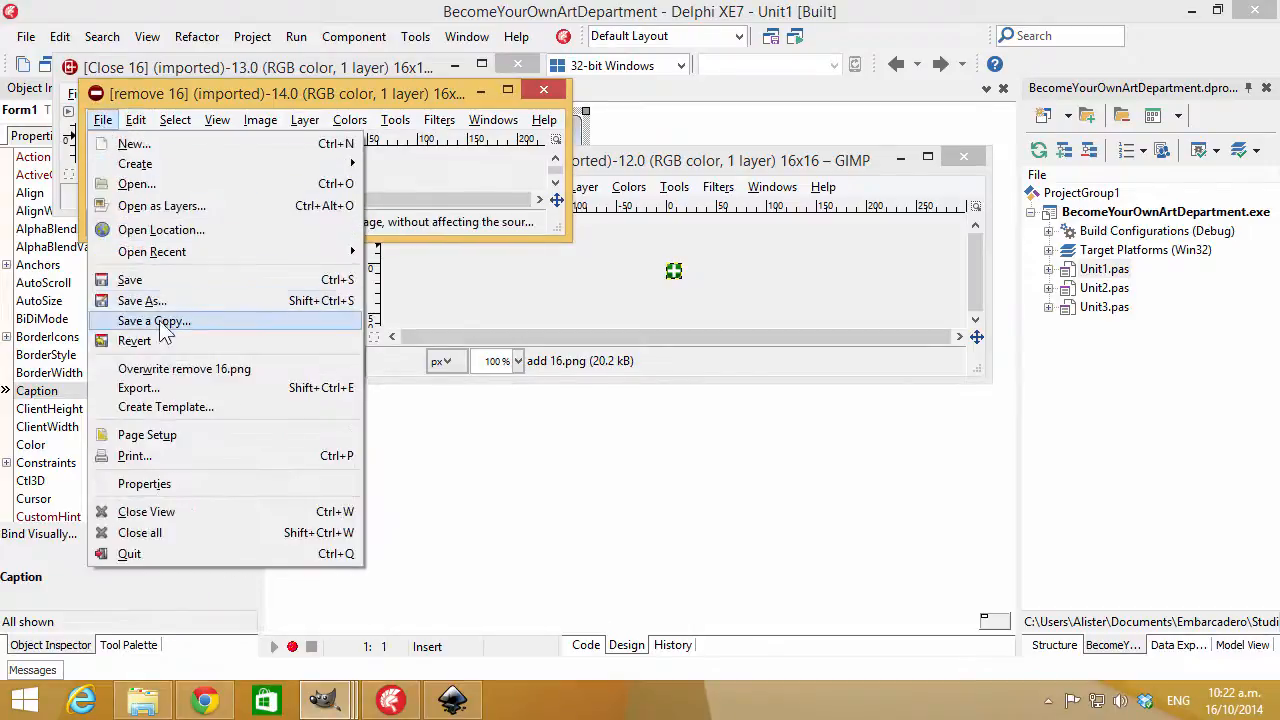
{"action": "left_click", "coordinate": [178, 394]}
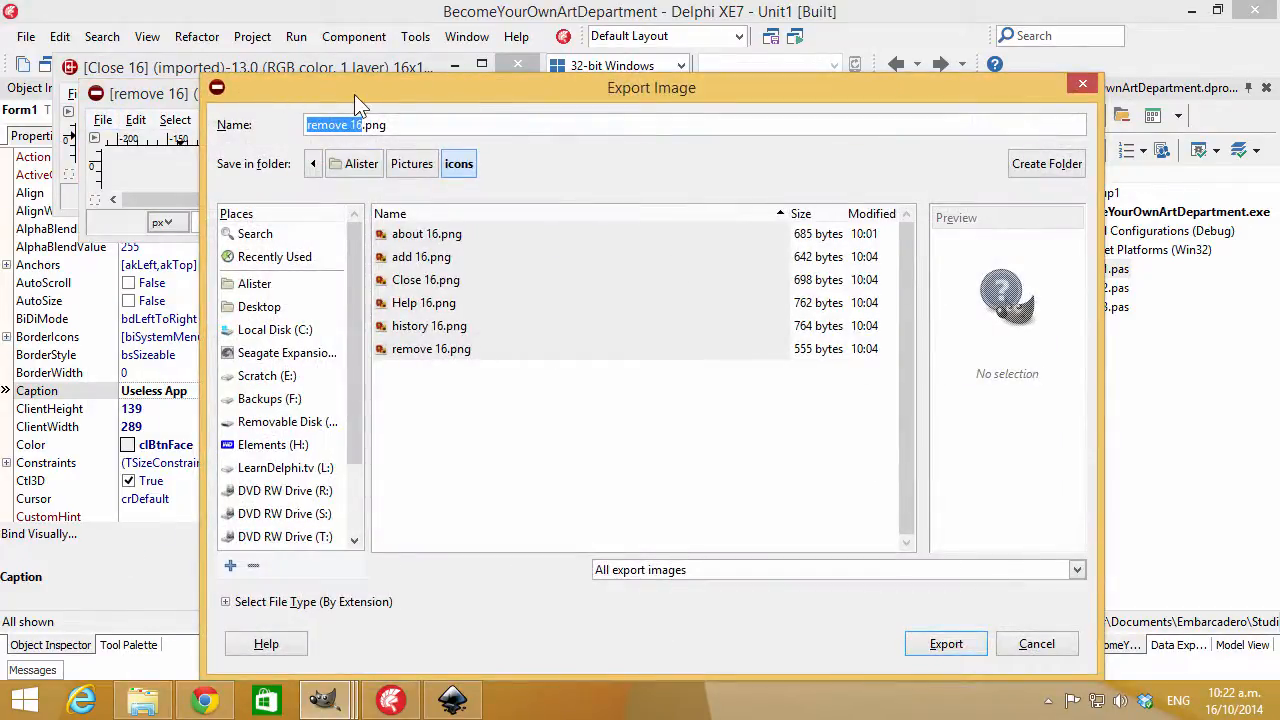
{"action": "left_click_drag", "start_coordinate": [354, 94], "coordinate": [436, 62]}
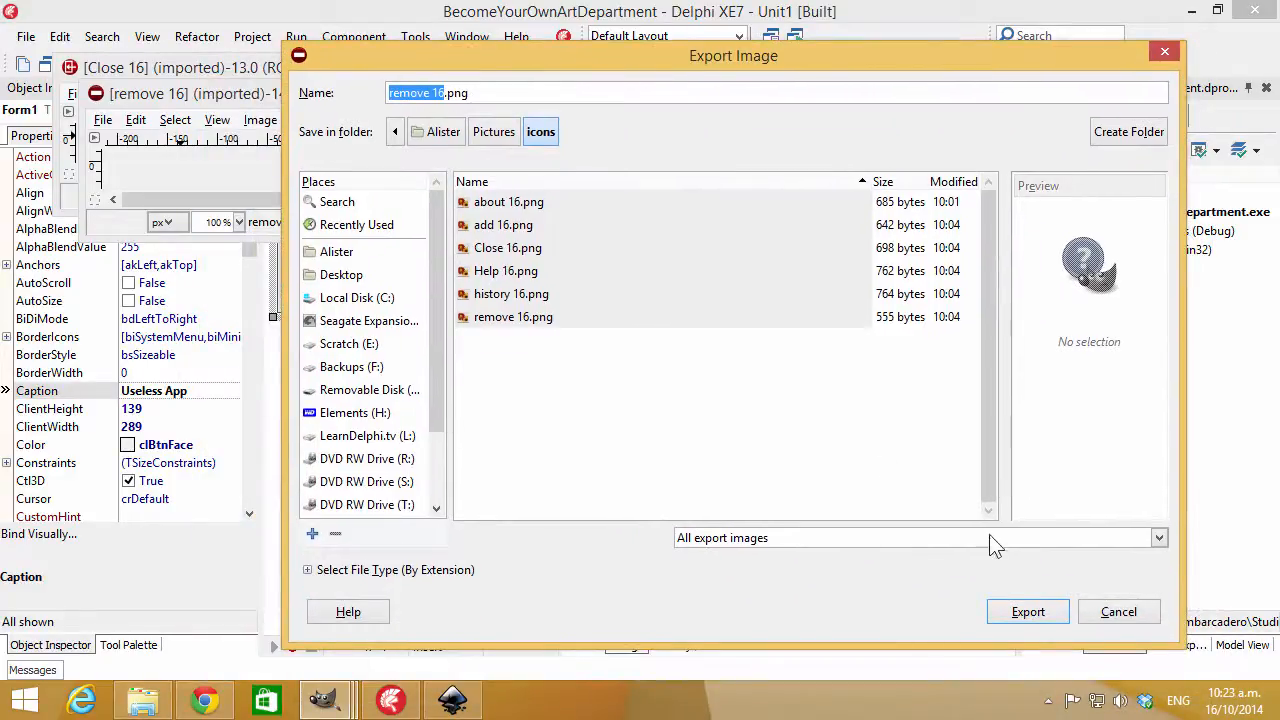
{"action": "left_click", "coordinate": [478, 90]}
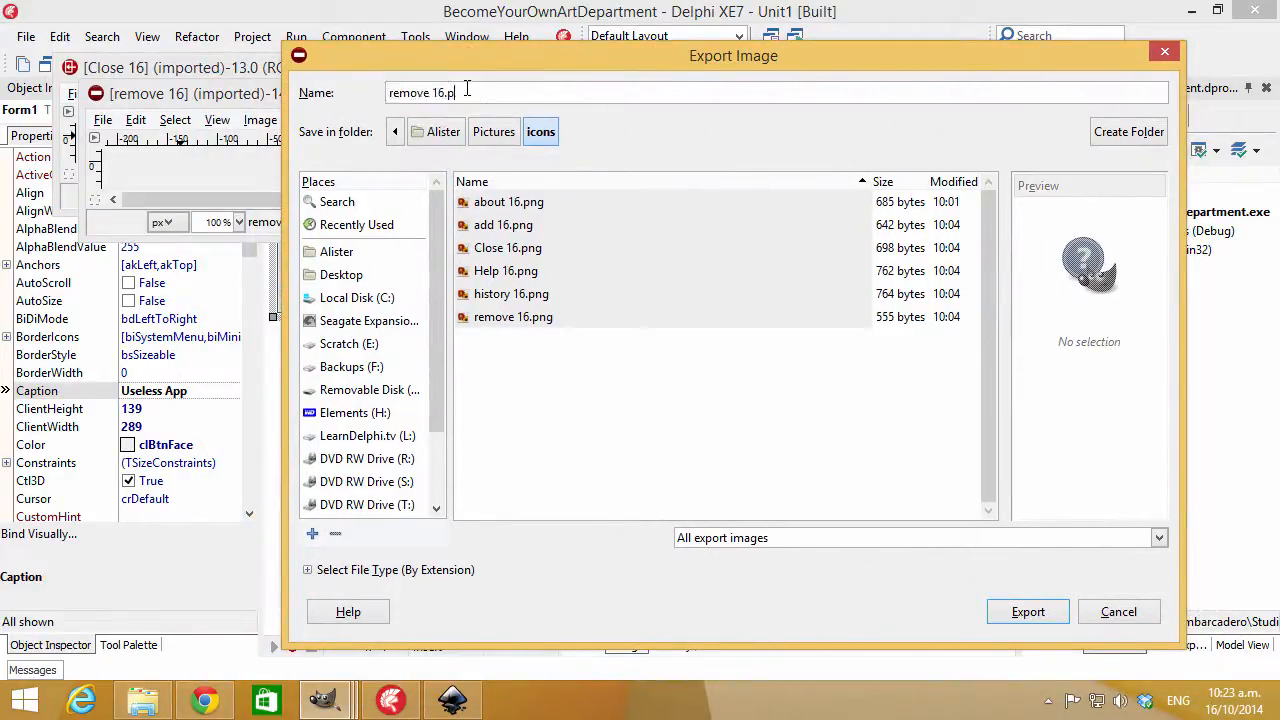
{"action": "key", "text": "BackSpace"}
{"action": "type", "text": "bmp"}
{"action": "key", "text": "shift+Left"}
{"action": "key", "text": "shift+Left"}
{"action": "key", "text": "shift+Left"}
{"action": "key", "text": "shift+Left"}
{"action": "key", "text": "ctrl+c"}
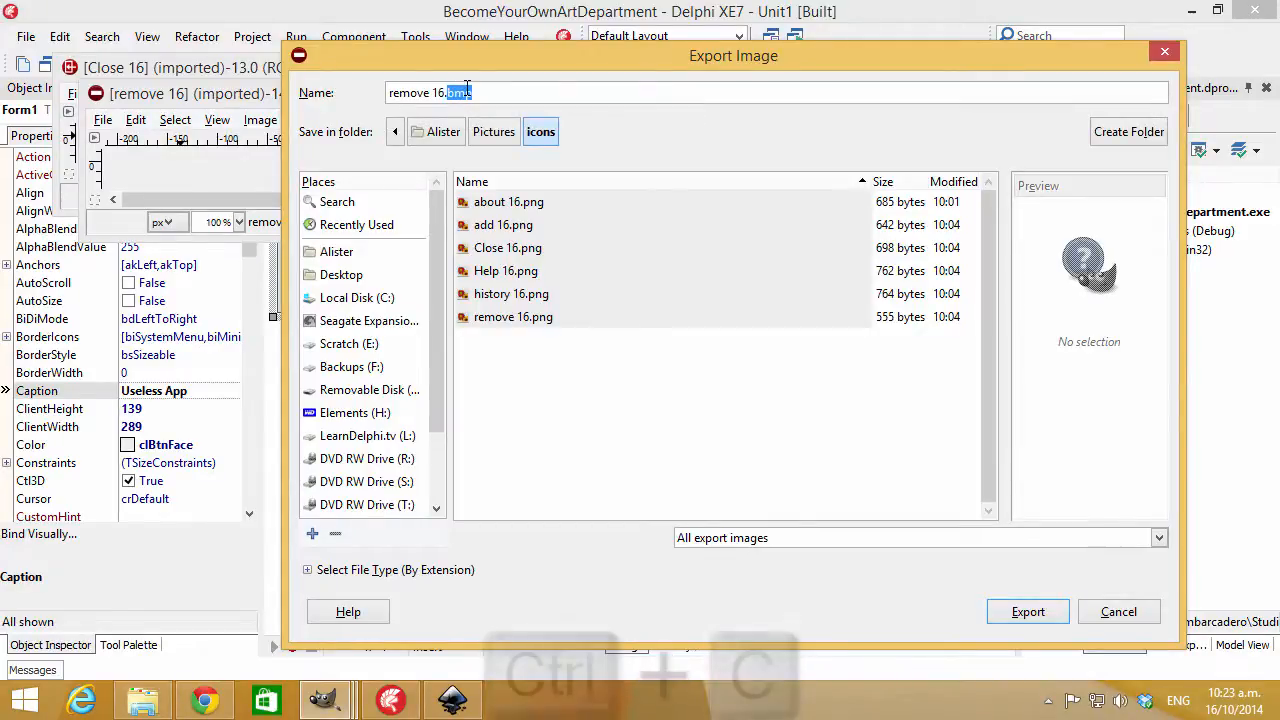
Export the remove icon as BMP with the default options and close its image.
{"action": "left_click", "coordinate": [1030, 605]}
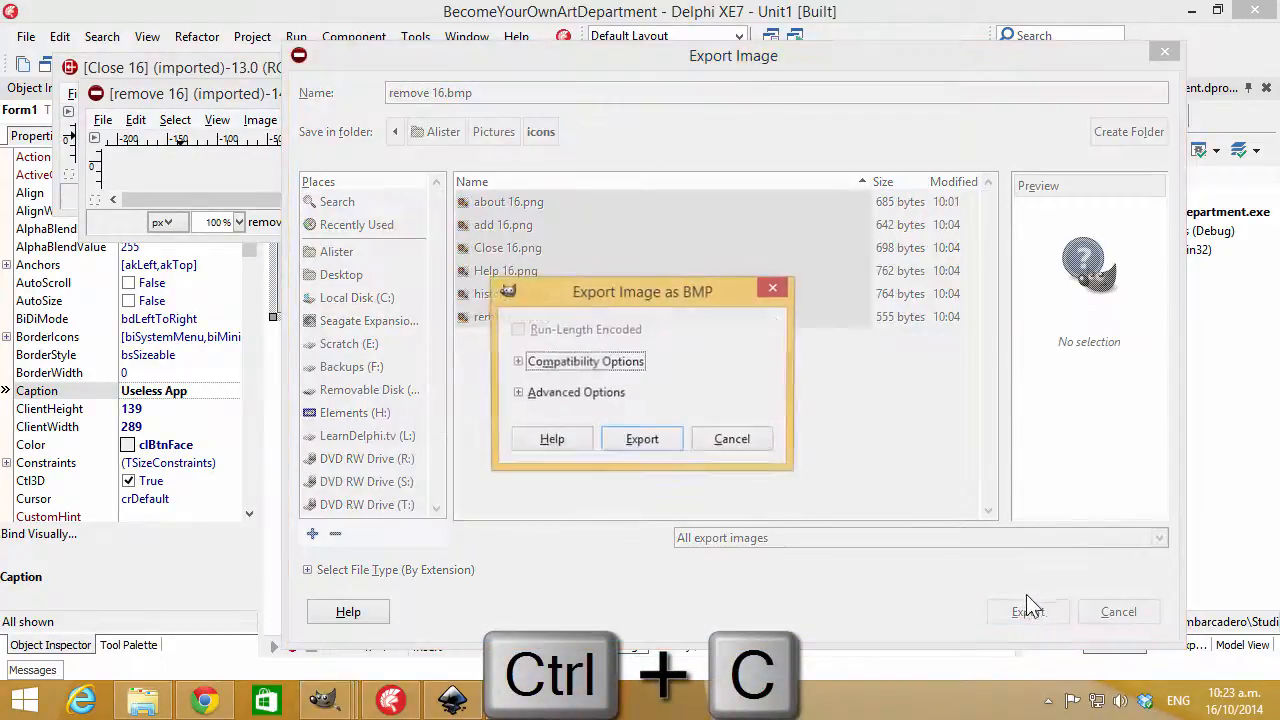
{"action": "left_click", "coordinate": [642, 440]}
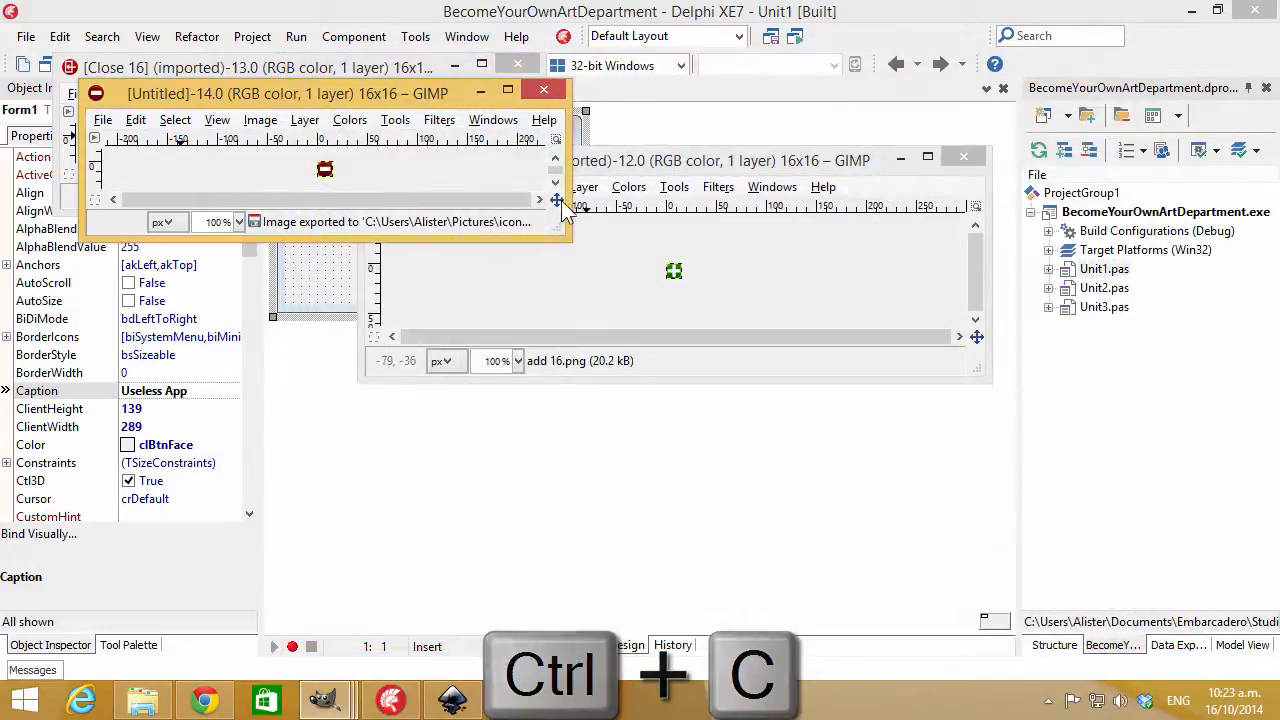
{"action": "left_click", "coordinate": [545, 90]}
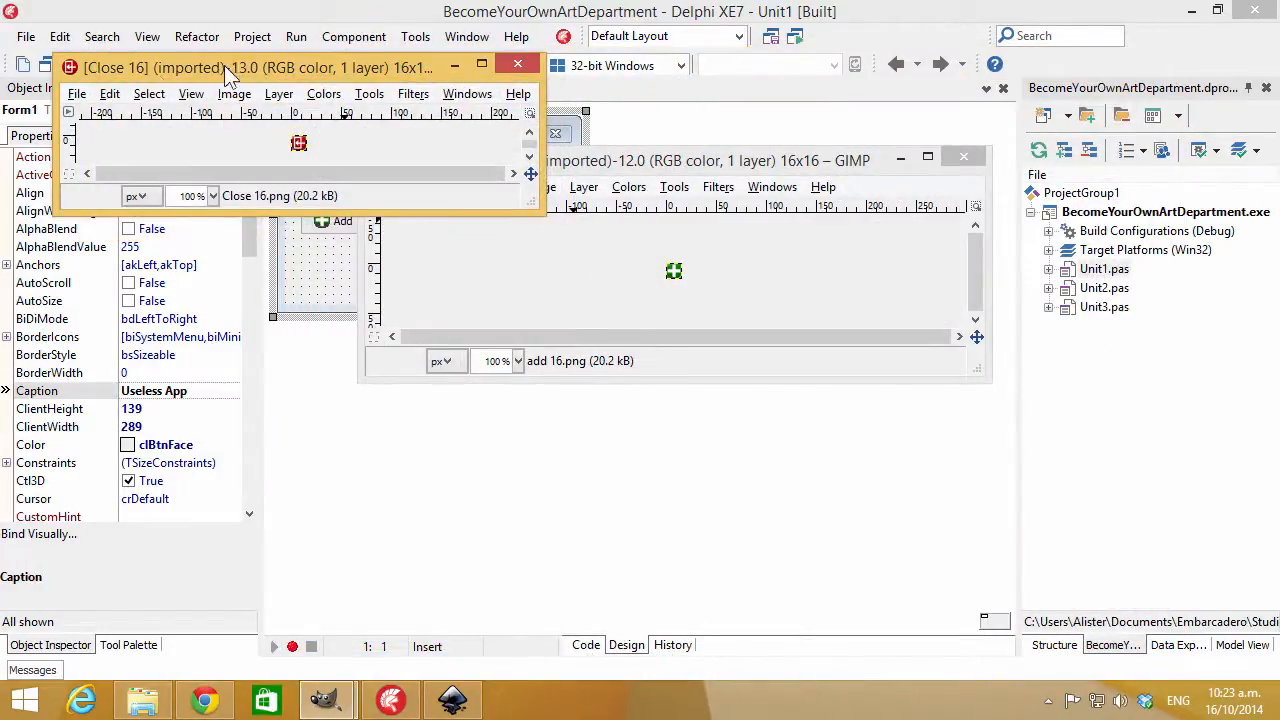
Export the close icon as Close 16.bmp with the default BMP options, reusing the copied extension, and close its image.
{"action": "left_click", "coordinate": [76, 93]}
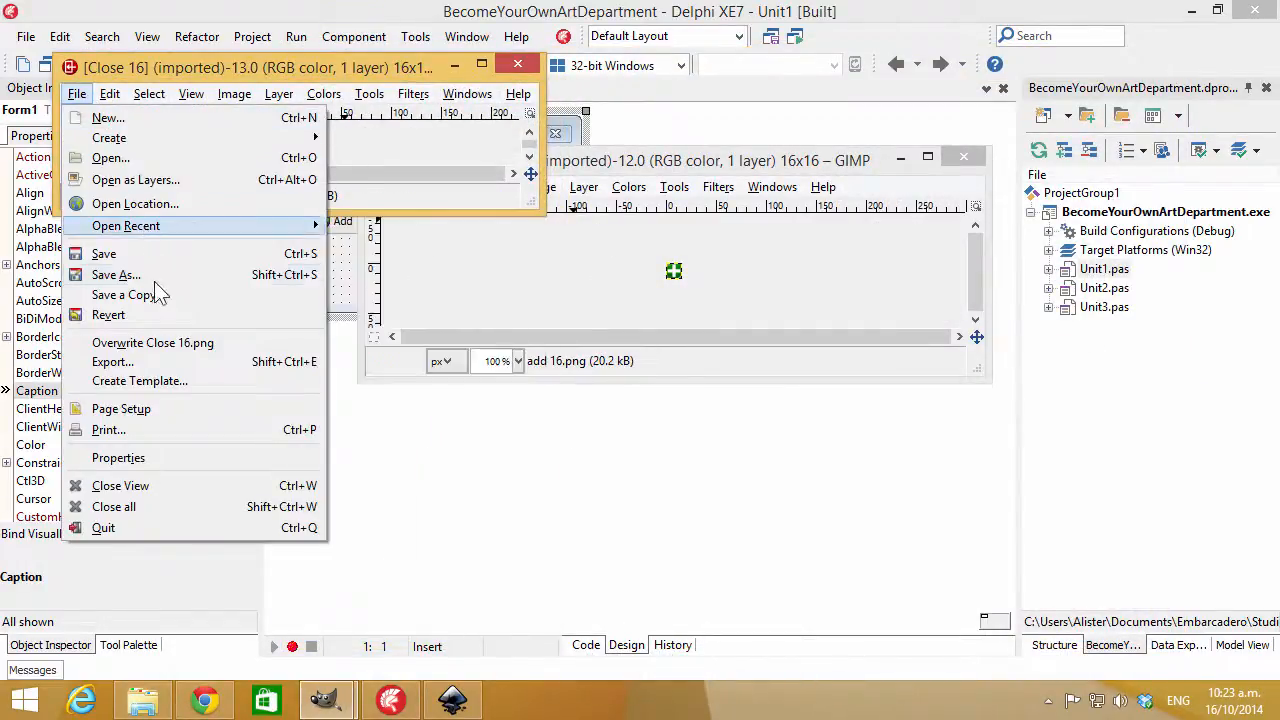
{"action": "left_click", "coordinate": [186, 361]}
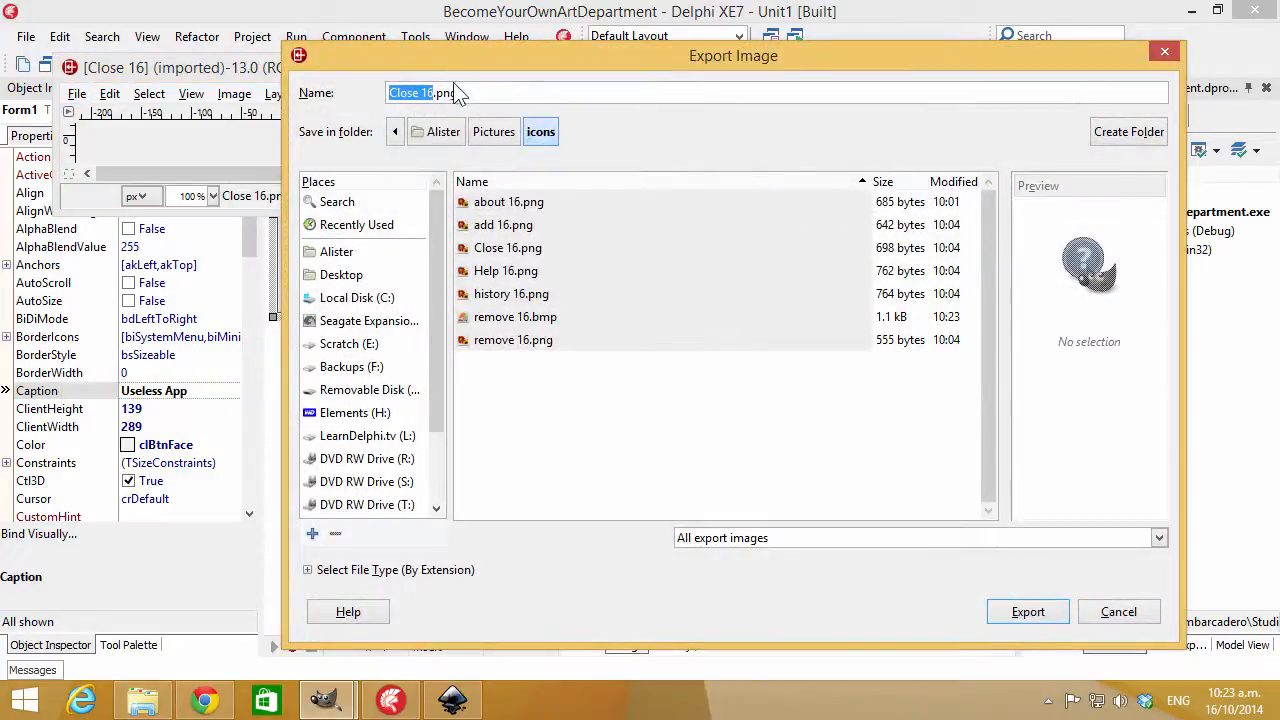
{"action": "double_click", "coordinate": [450, 92]}
{"action": "key", "text": "ctrl+v"}
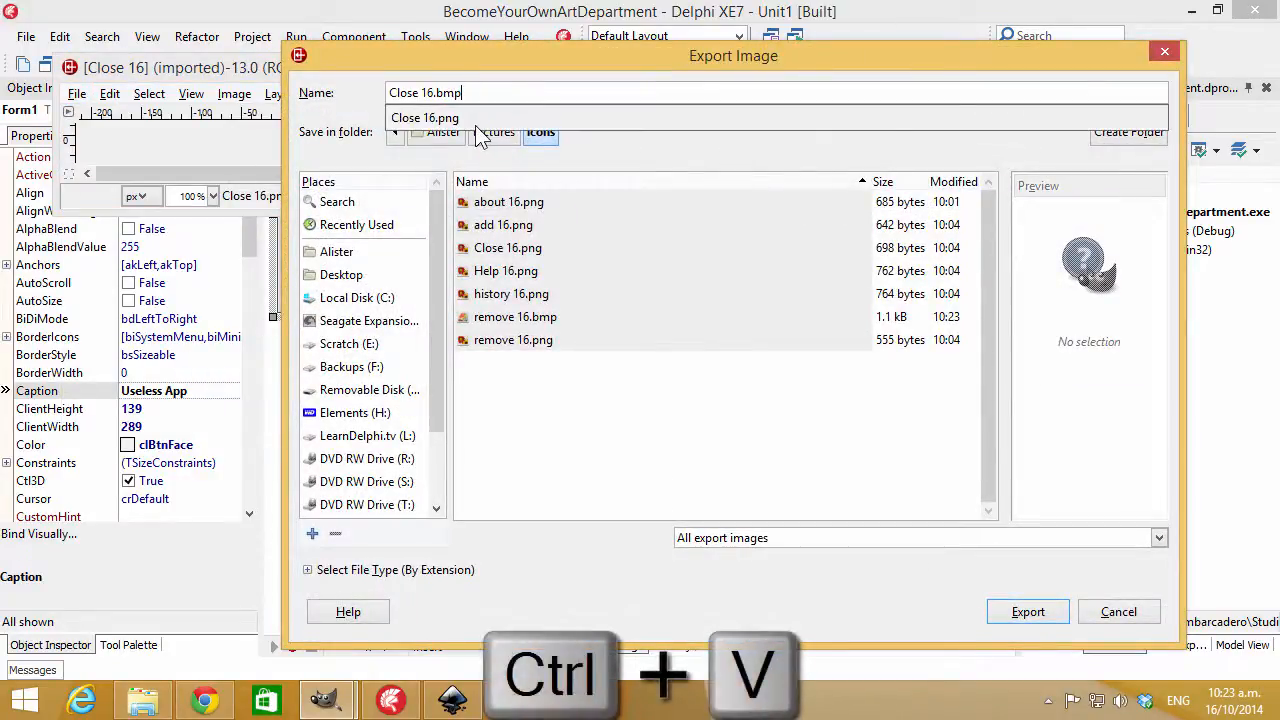
{"action": "left_click", "coordinate": [477, 126]}
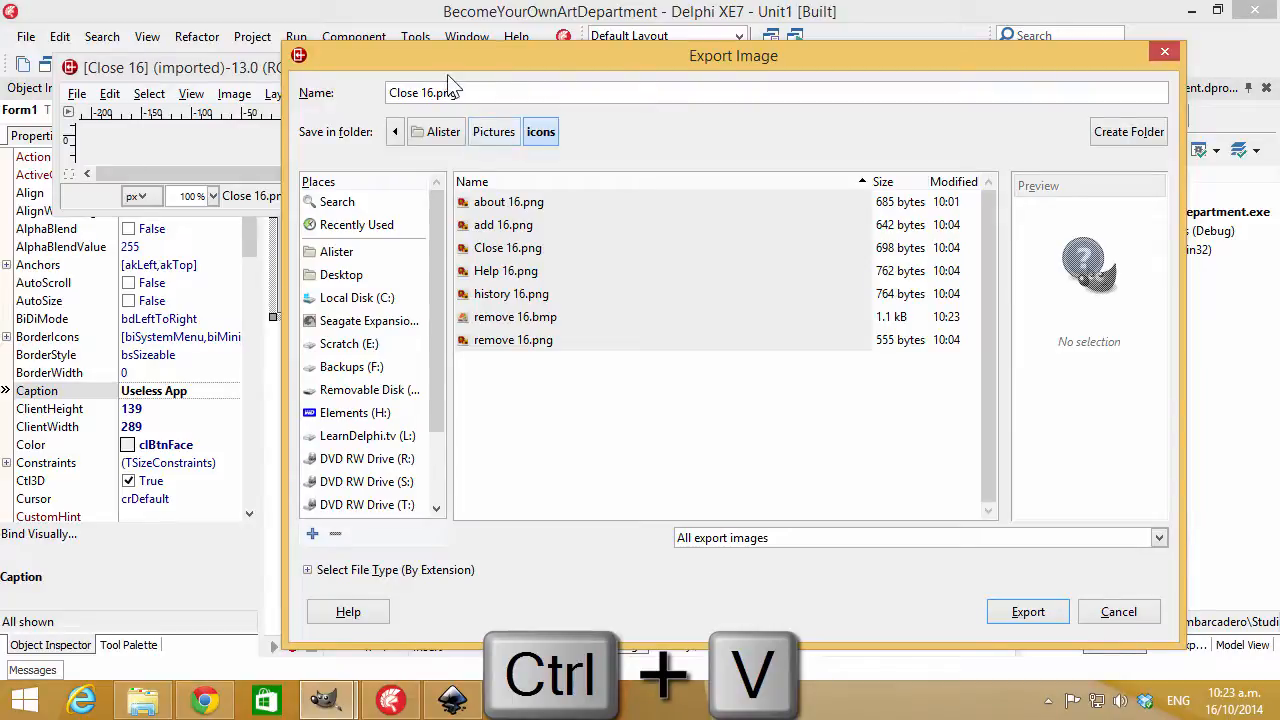
{"action": "key", "text": "ctrl+v"}
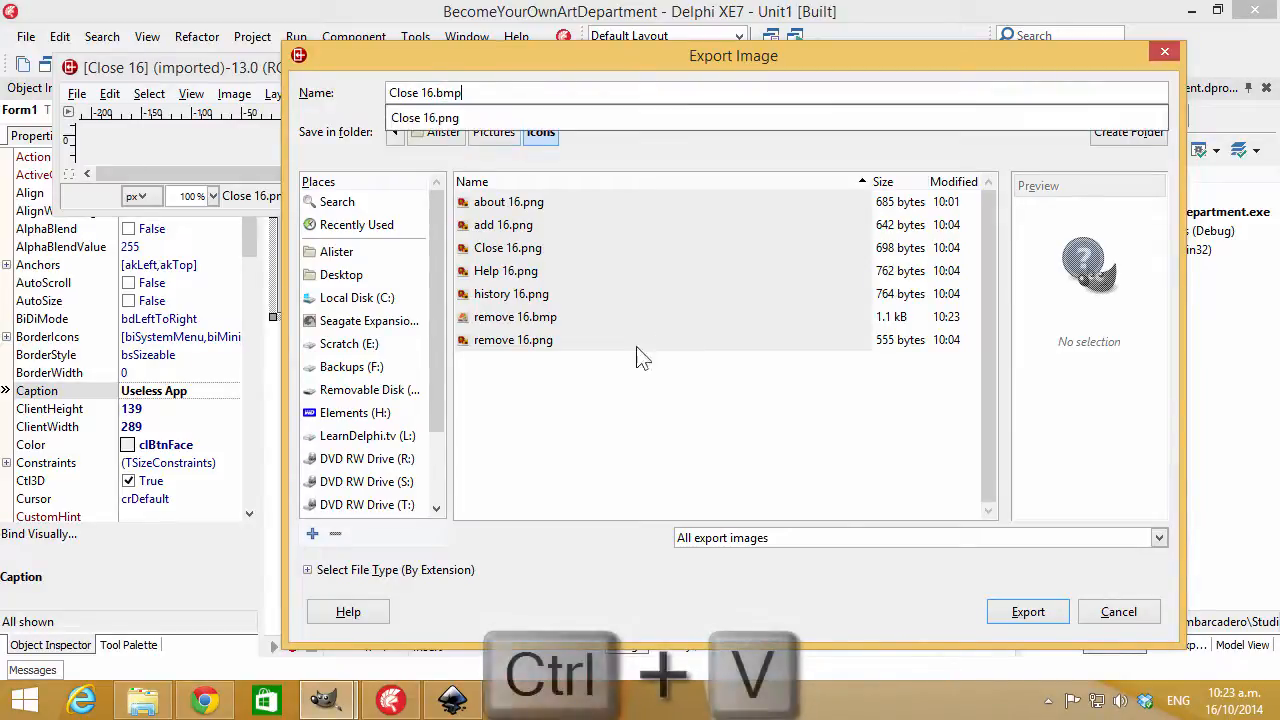
{"action": "left_click", "coordinate": [1029, 612]}
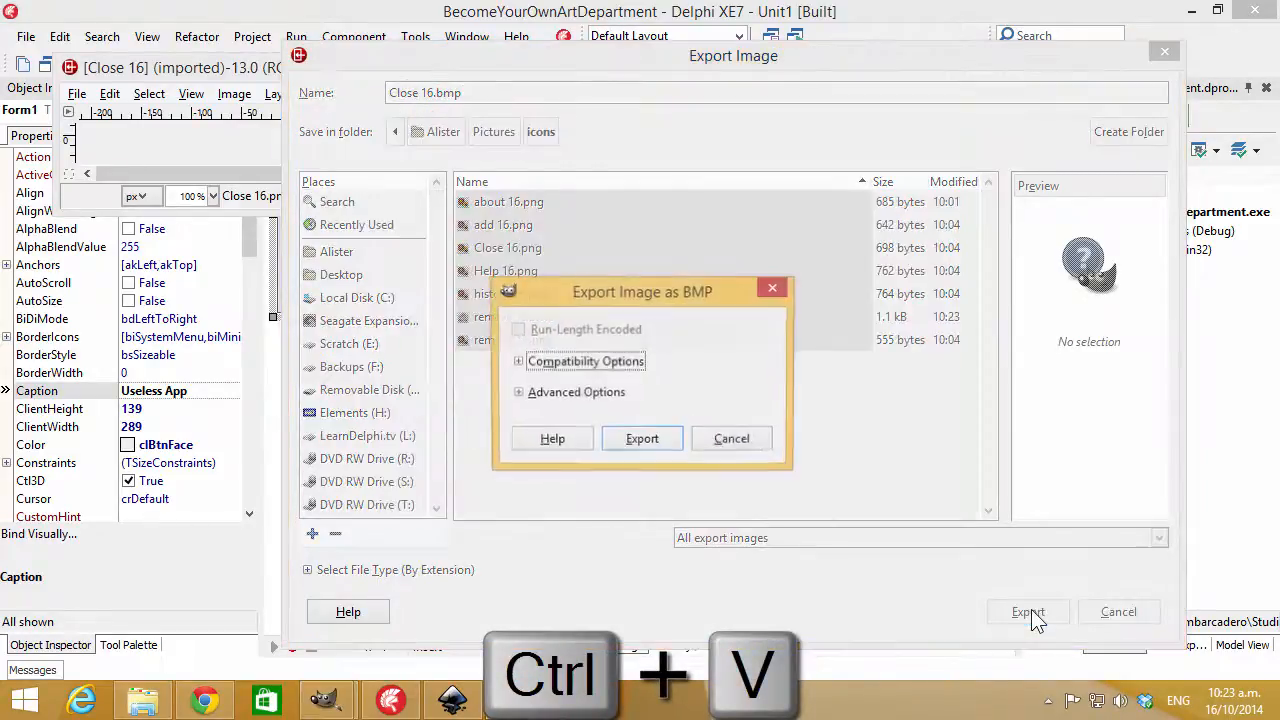
{"action": "left_click", "coordinate": [676, 438]}
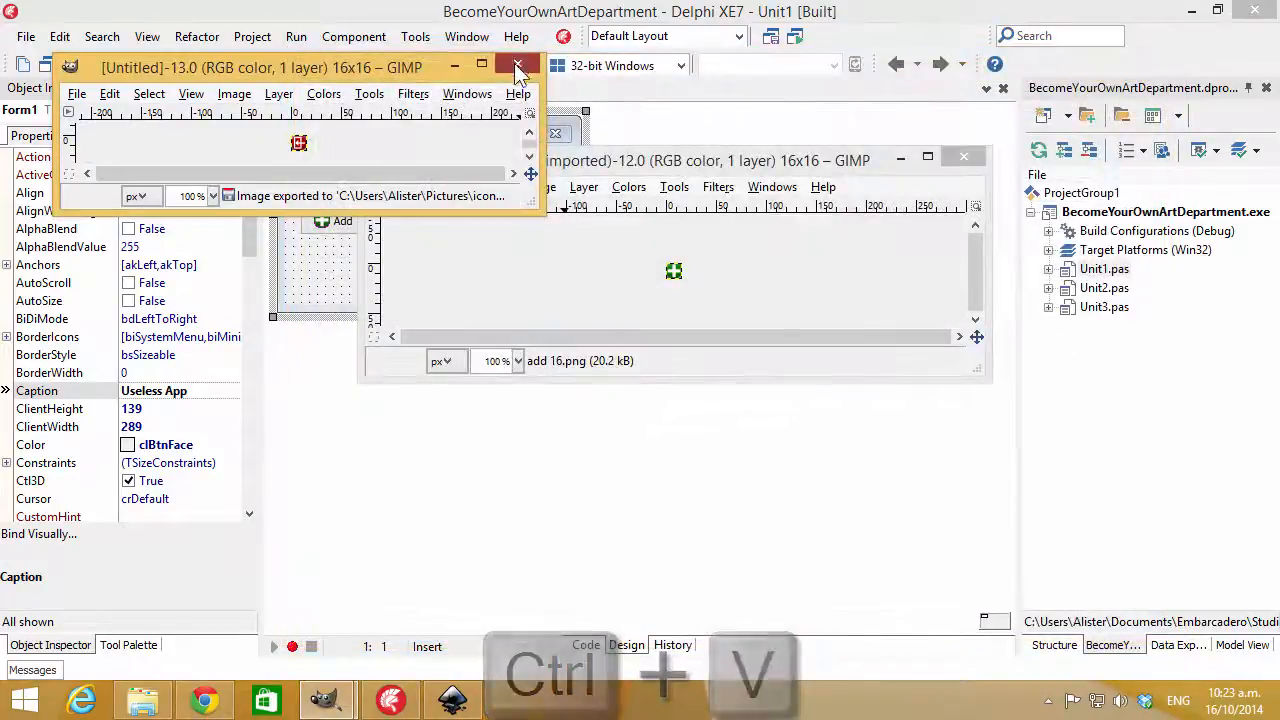
{"action": "left_click", "coordinate": [517, 66]}
Export the add icon as add 16.bmp with the default BMP options and close its image.
{"action": "key", "text": "ctrl+shift+e"}
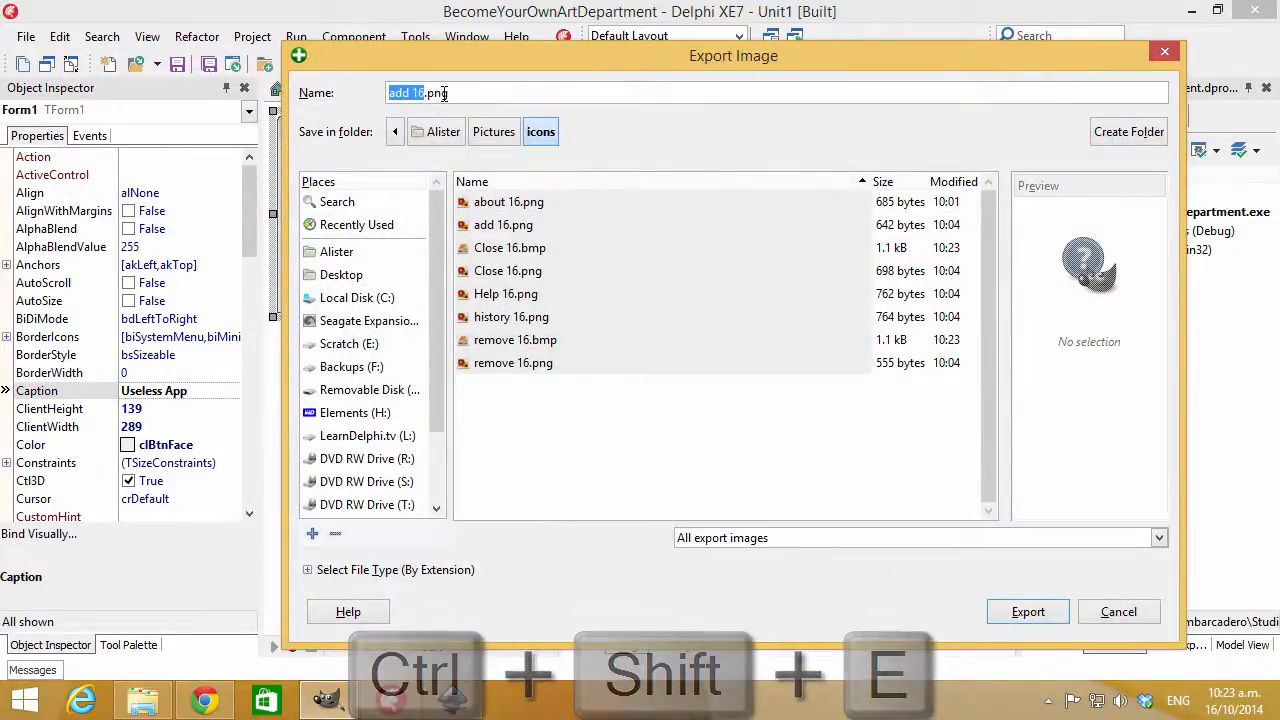
{"action": "double_click", "coordinate": [438, 92]}
{"action": "key", "text": "ctrl+v"}
{"action": "left_click", "coordinate": [1033, 603]}
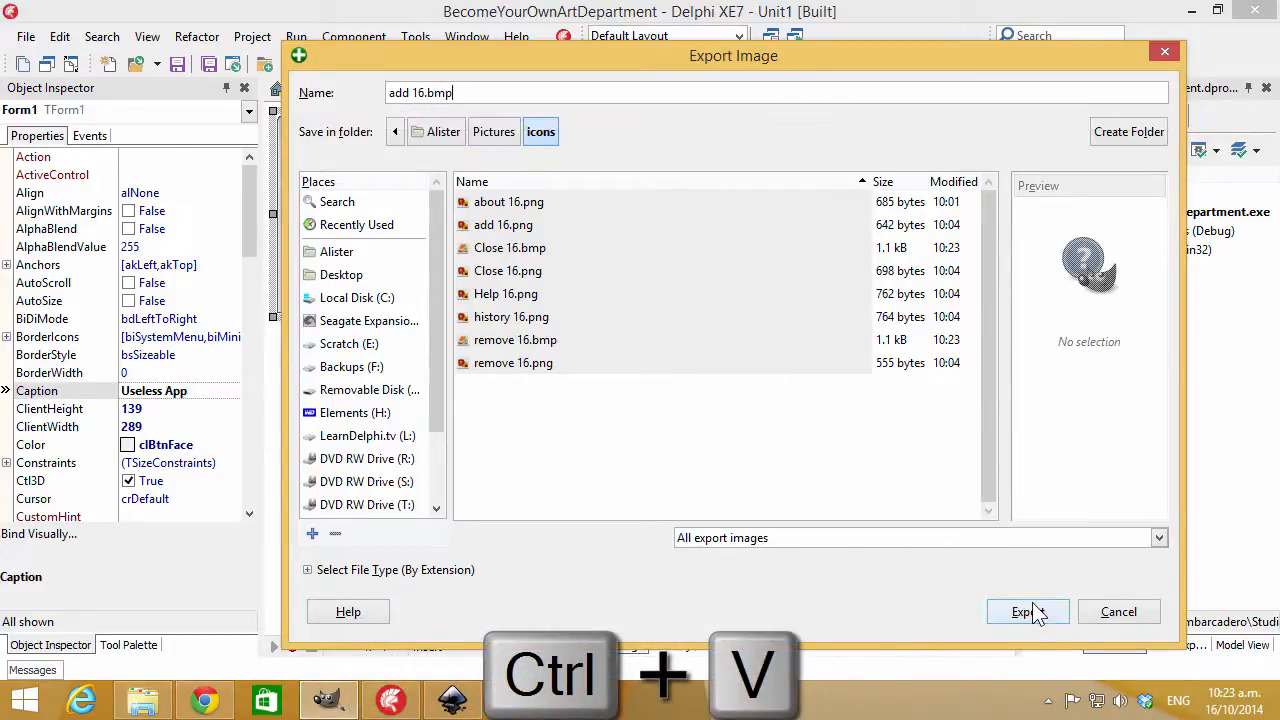
{"action": "left_click", "coordinate": [1030, 612]}
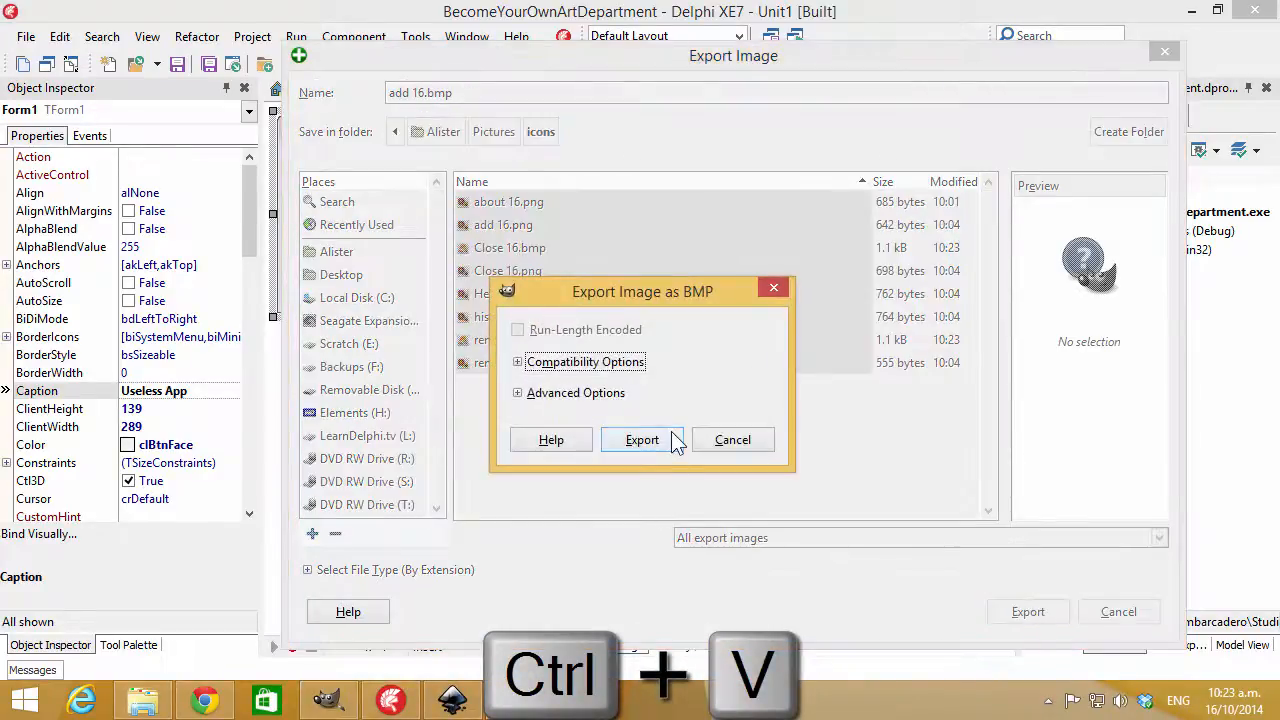
{"action": "left_click", "coordinate": [612, 440]}
{"action": "left_click", "coordinate": [964, 157]}
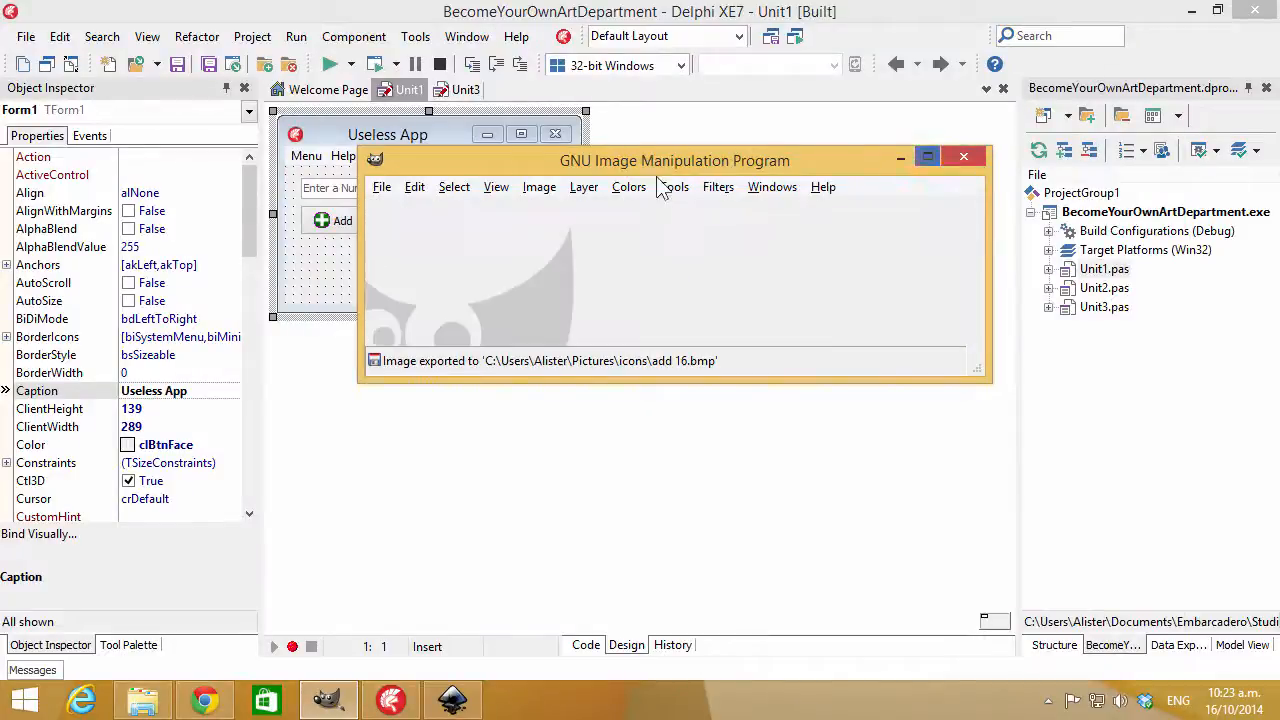
Switch back to Delphi and load add 16.bmp as the Glyph of the Add speed button.
{"action": "left_click", "coordinate": [345, 226]}
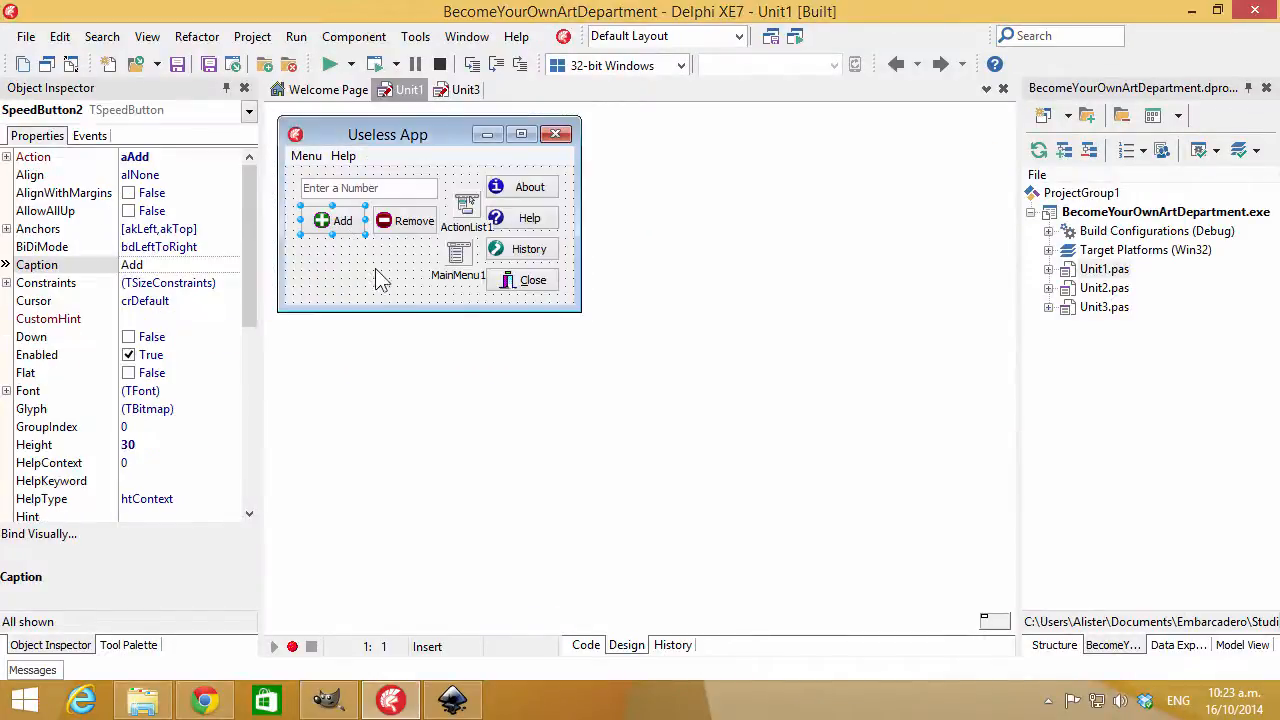
{"action": "double_click", "coordinate": [177, 411]}
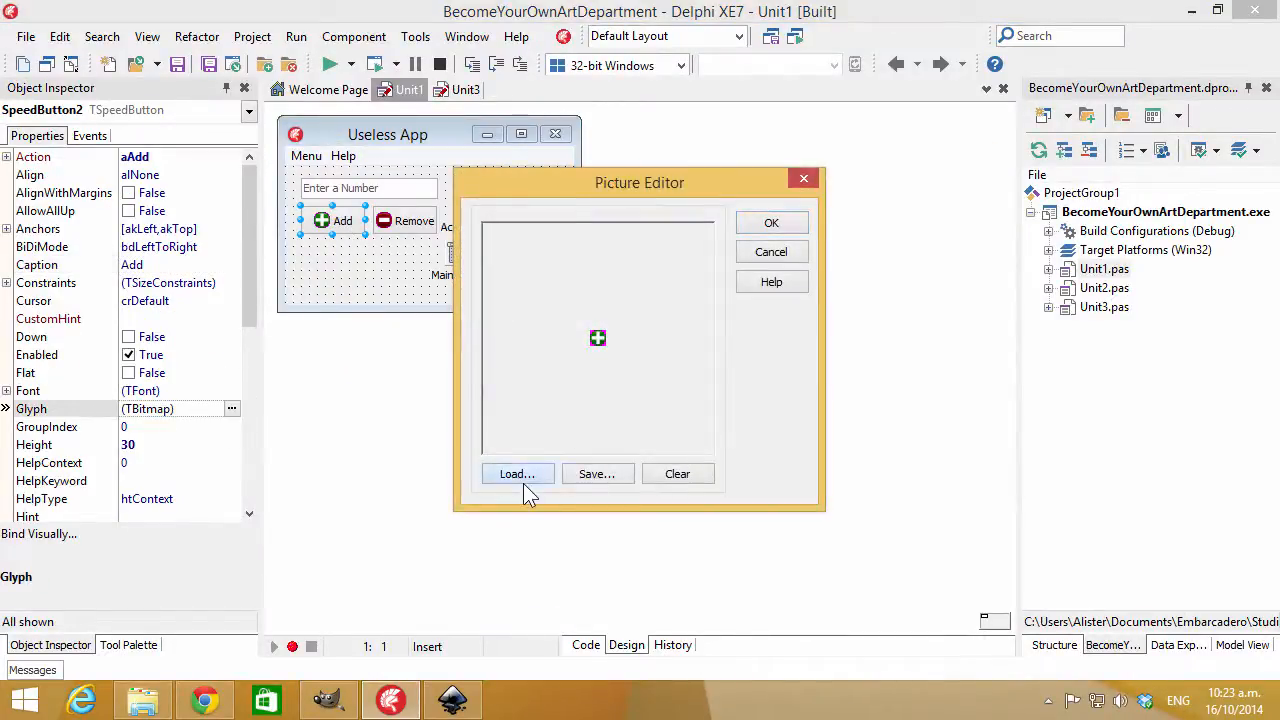
{"action": "left_click", "coordinate": [520, 476]}
{"action": "double_click", "coordinate": [314, 207]}
{"action": "left_click", "coordinate": [773, 222]}
Load remove 16.bmp as the Glyph of the Remove speed button.
{"action": "left_click", "coordinate": [405, 221]}
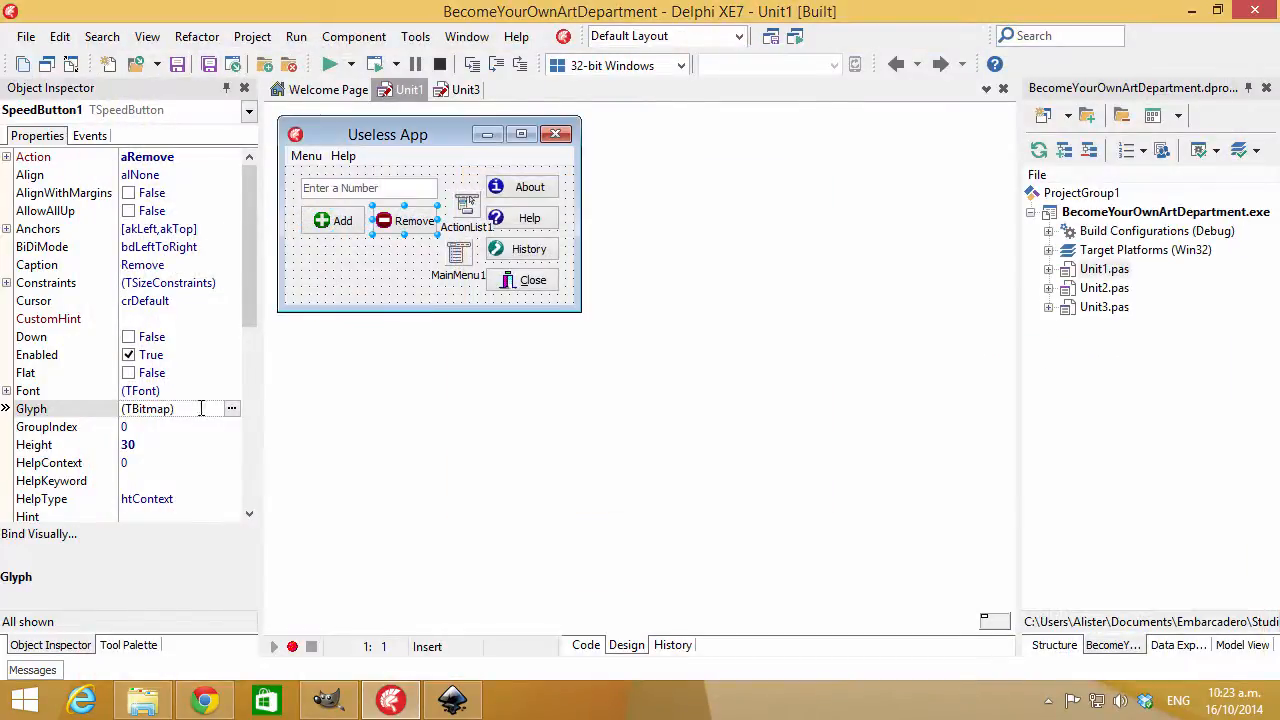
{"action": "left_click", "coordinate": [231, 411]}
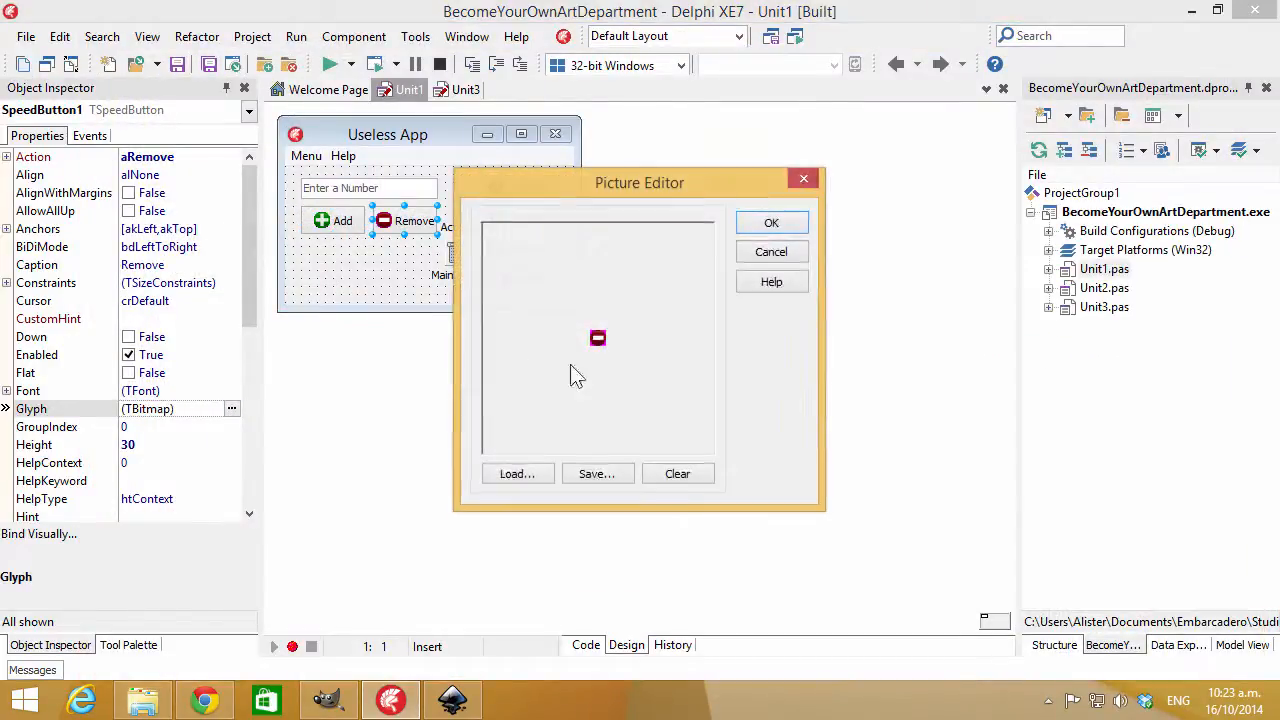
{"action": "left_click", "coordinate": [520, 476]}
{"action": "double_click", "coordinate": [541, 205]}
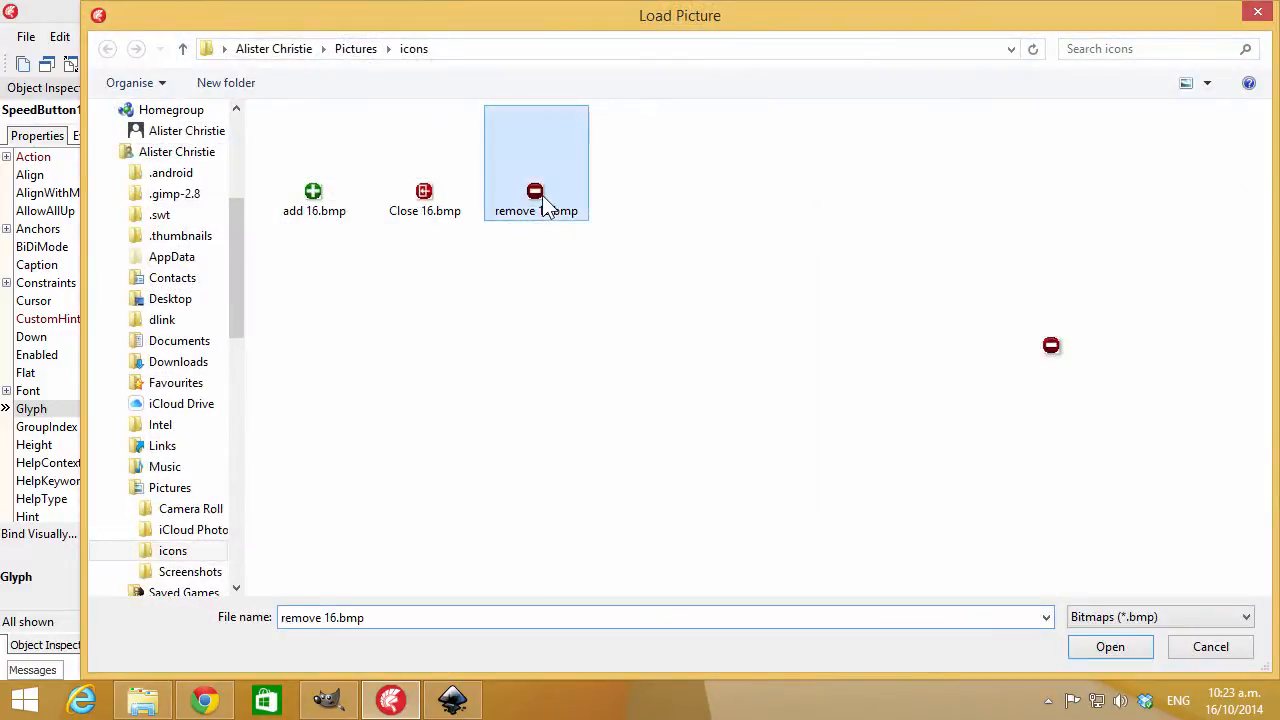
{"action": "left_click", "coordinate": [771, 223]}
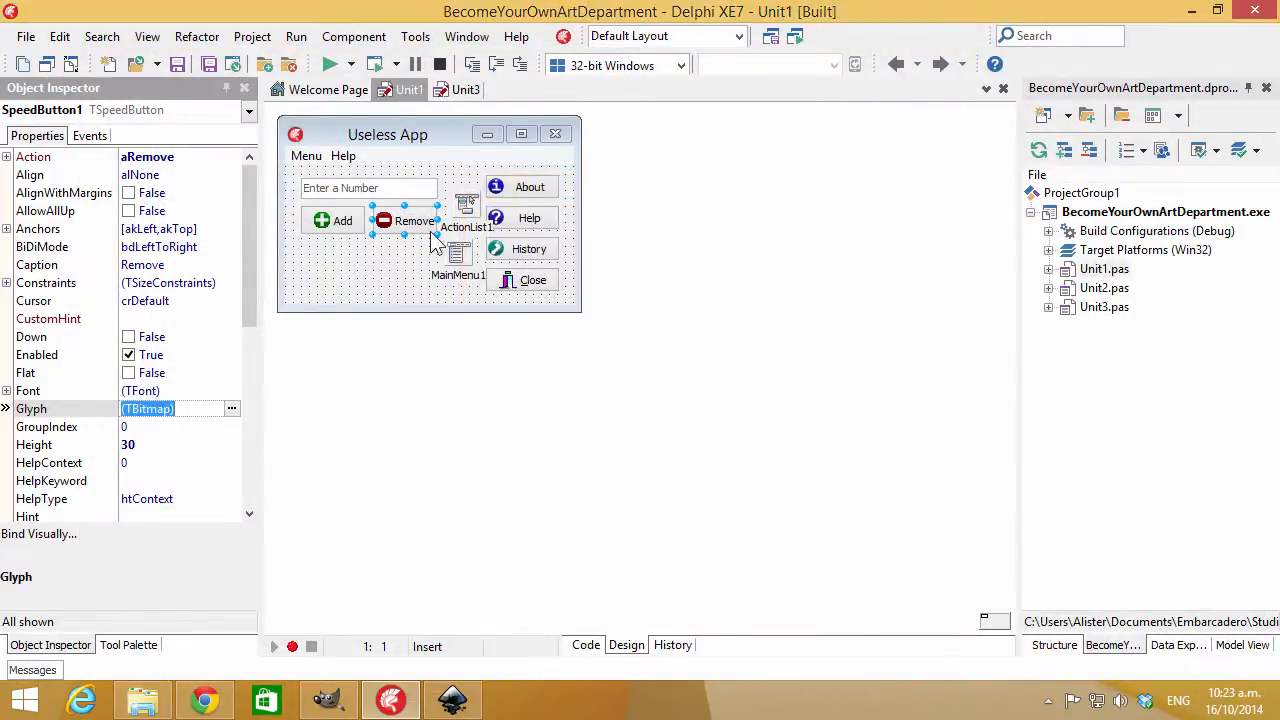
Load Close 16.bmp as the Glyph of the Close button.
{"action": "left_click", "coordinate": [525, 282]}
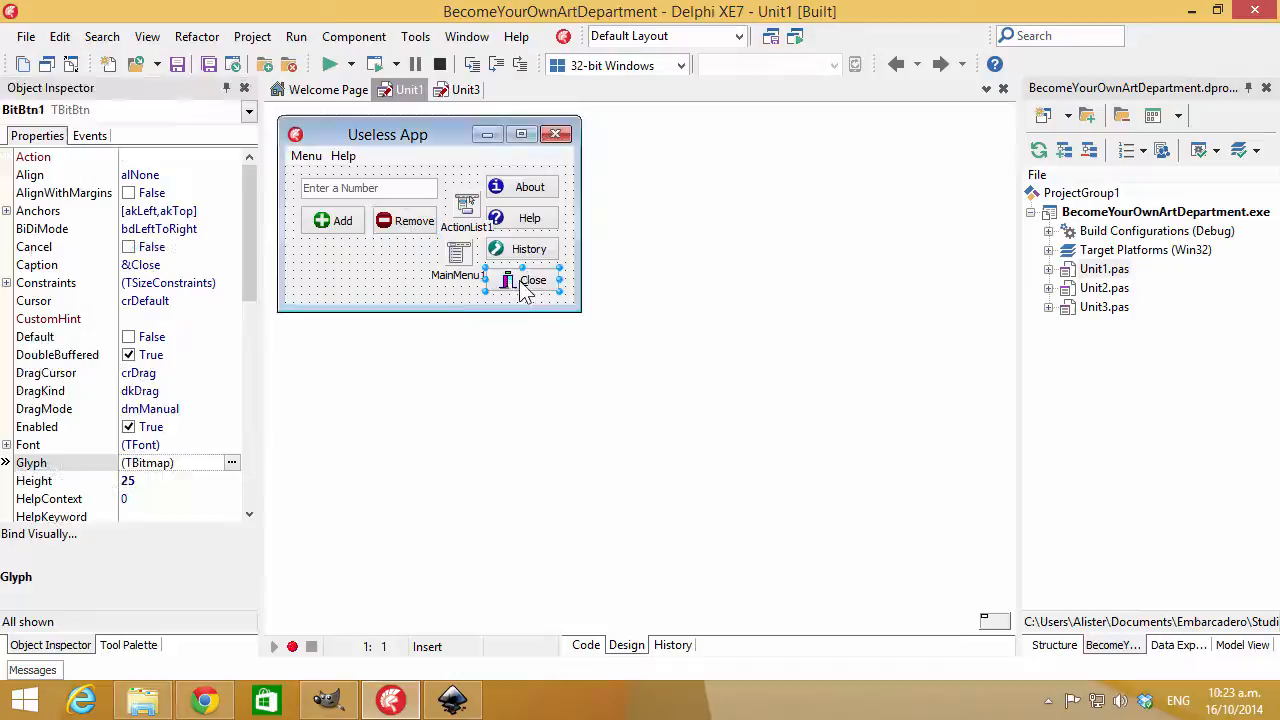
{"action": "left_click", "coordinate": [233, 465]}
{"action": "left_click", "coordinate": [522, 471]}
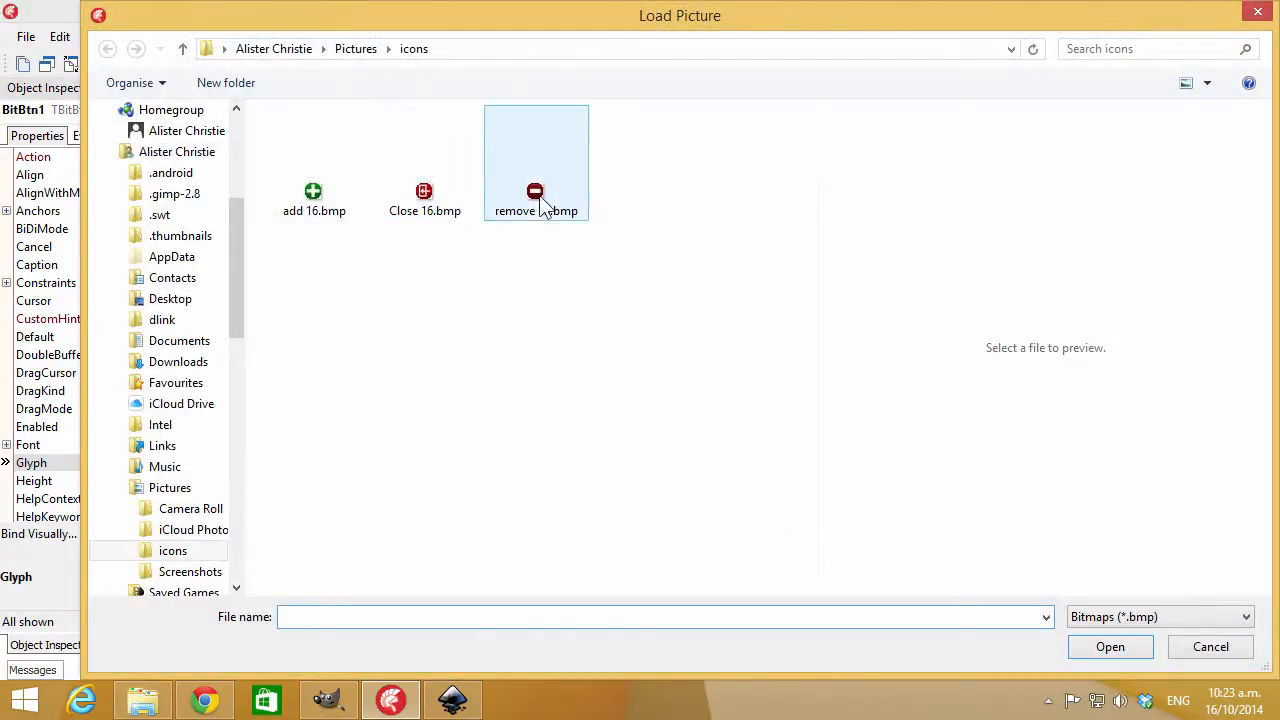
{"action": "double_click", "coordinate": [426, 205]}
{"action": "left_click", "coordinate": [771, 223]}
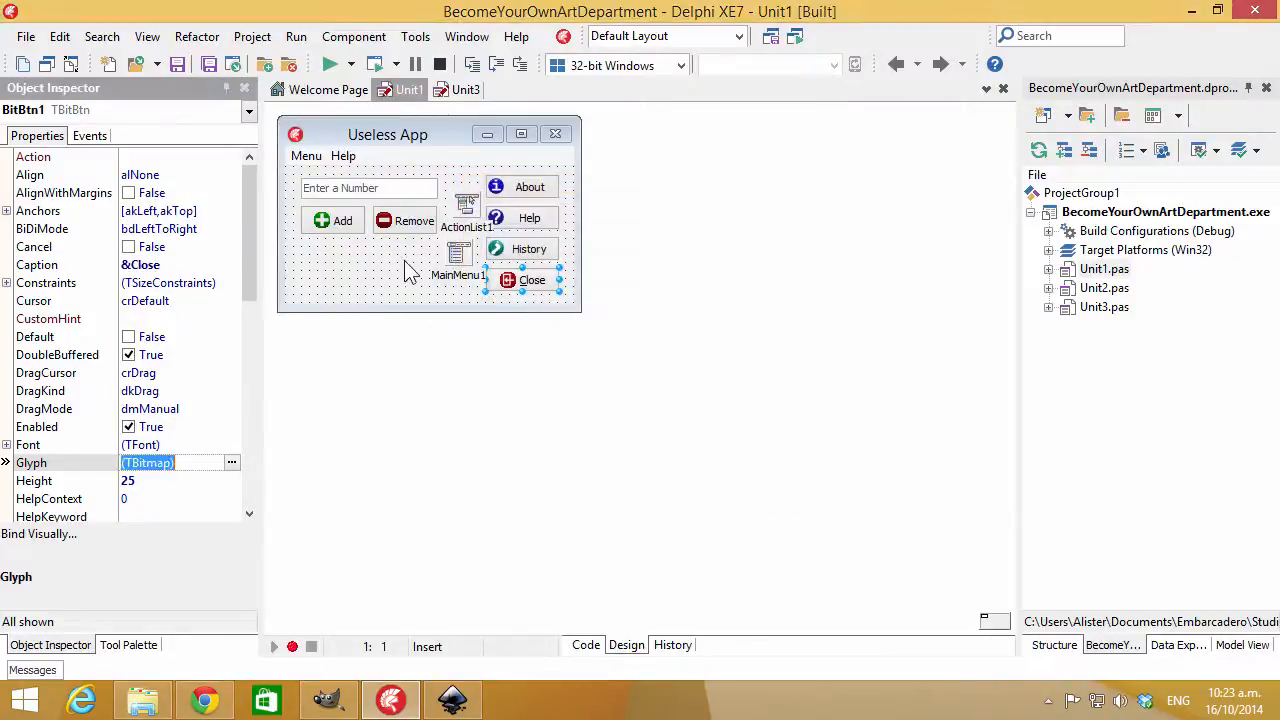
{"action": "left_click", "coordinate": [404, 262]}
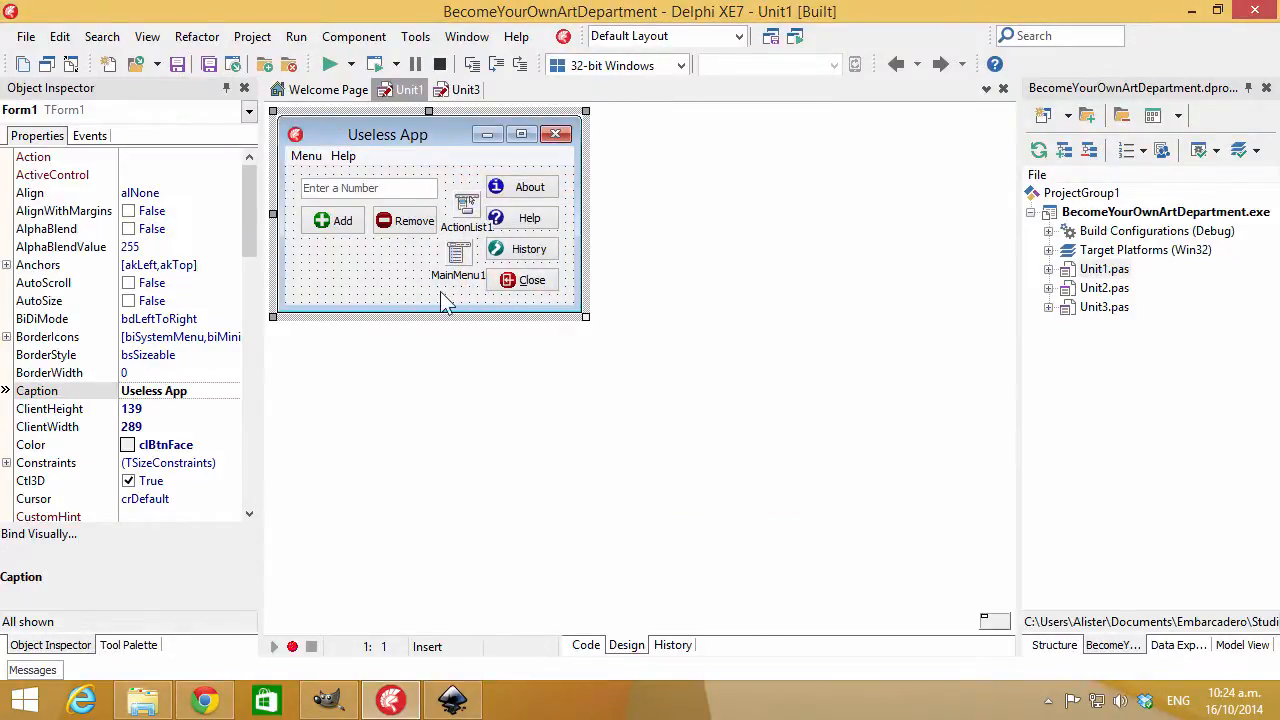
{"action": "left_click", "coordinate": [402, 222]}
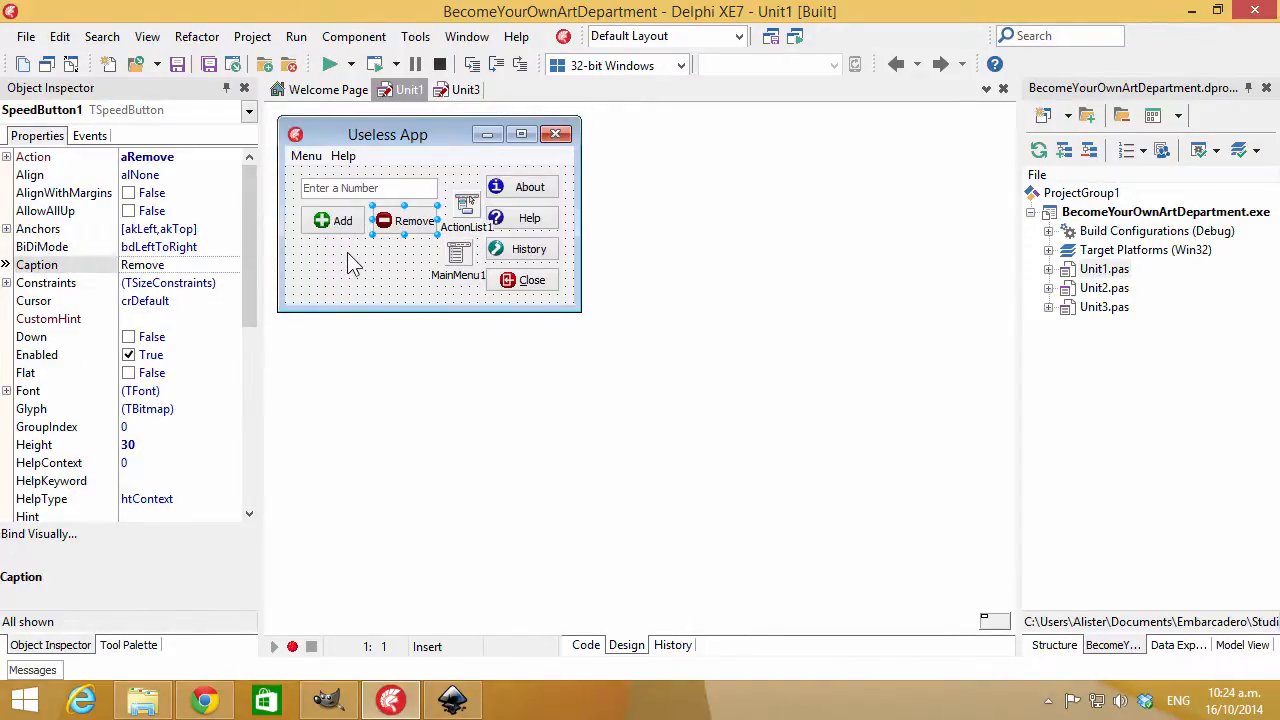
{"action": "left_click", "coordinate": [379, 277]}
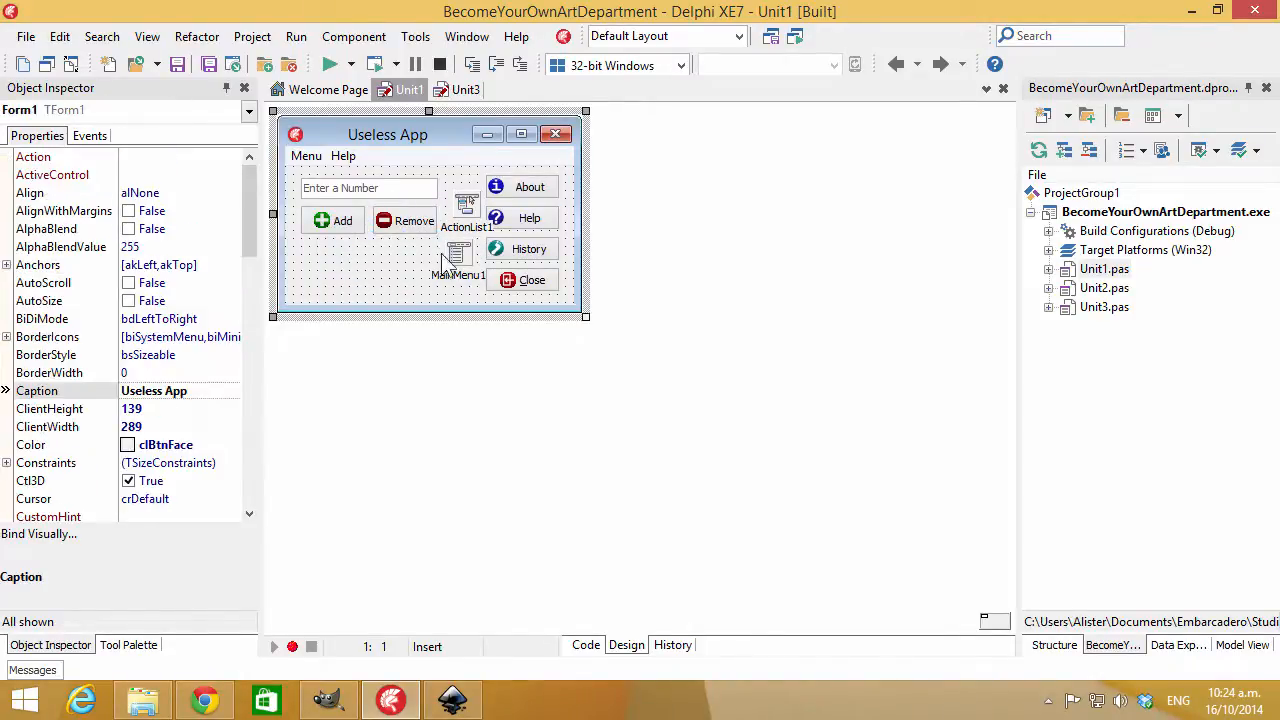
Run the Useless App to check the icons in its Menu and Help menus and test the About and Close buttons, then close it.
{"action": "left_click", "coordinate": [331, 65]}
{"action": "left_click", "coordinate": [109, 119]}
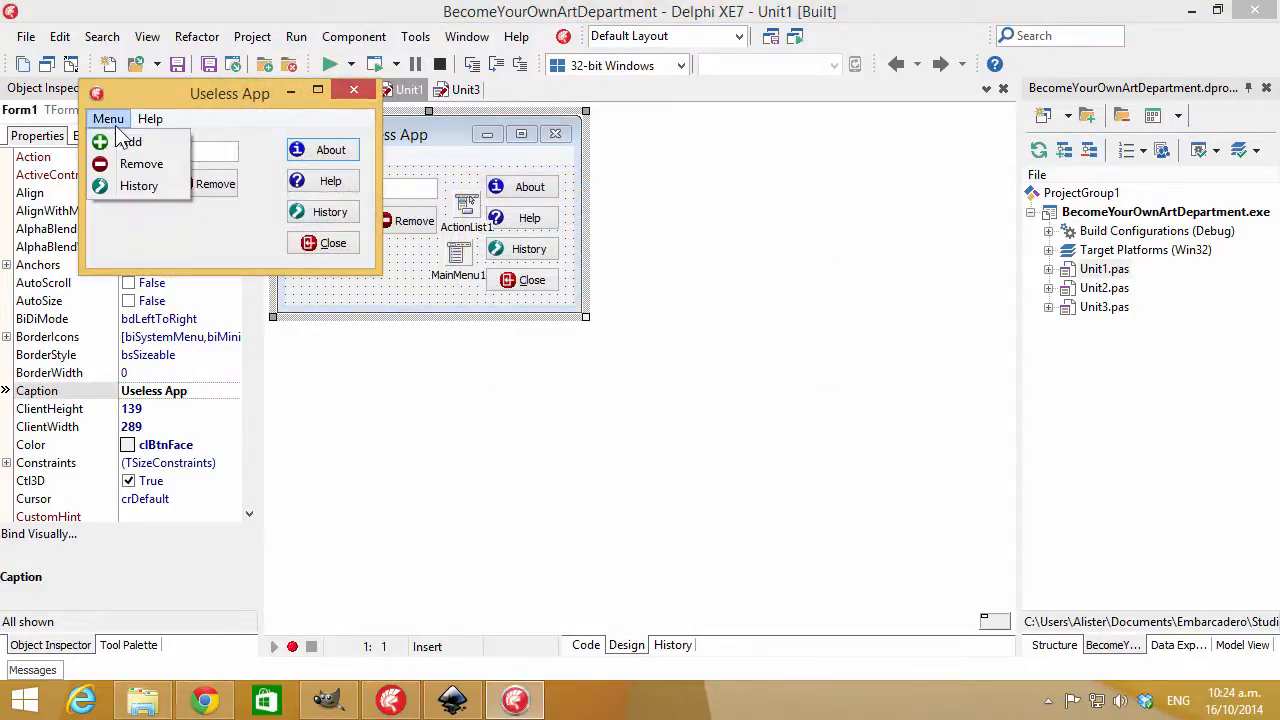
{"action": "mouse_move", "coordinate": [150, 119]}
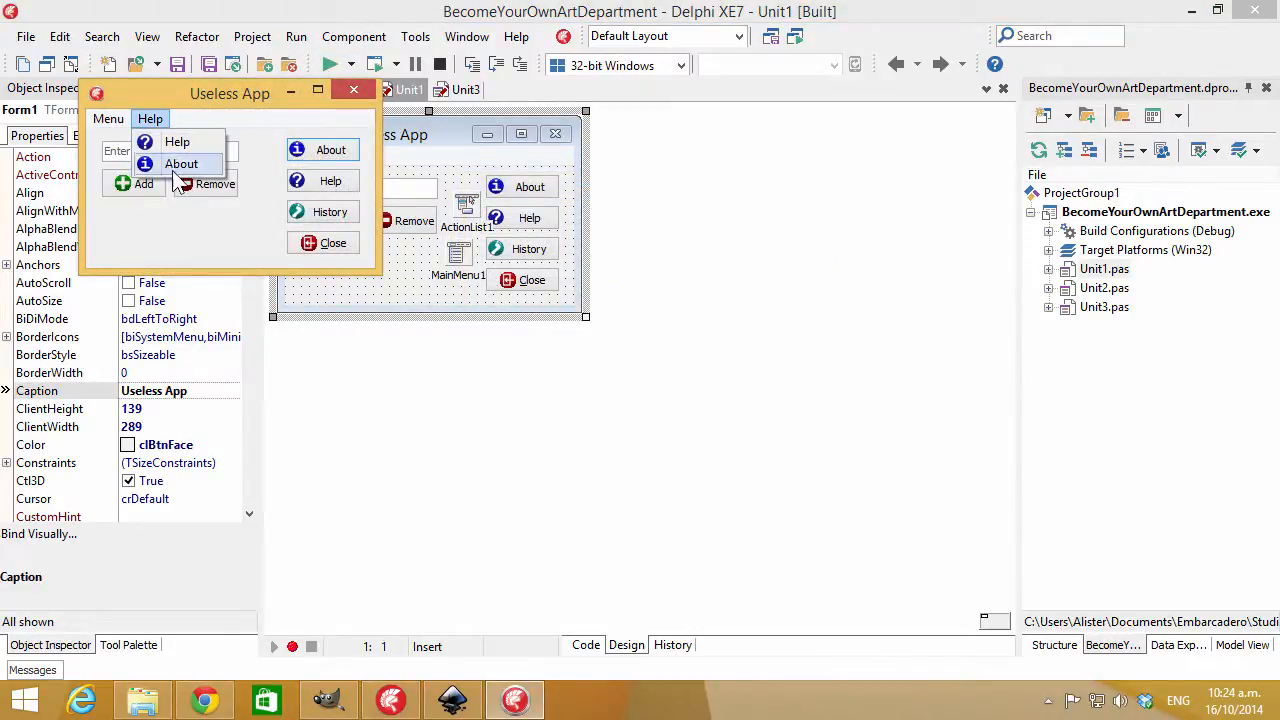
{"action": "left_click", "coordinate": [218, 236]}
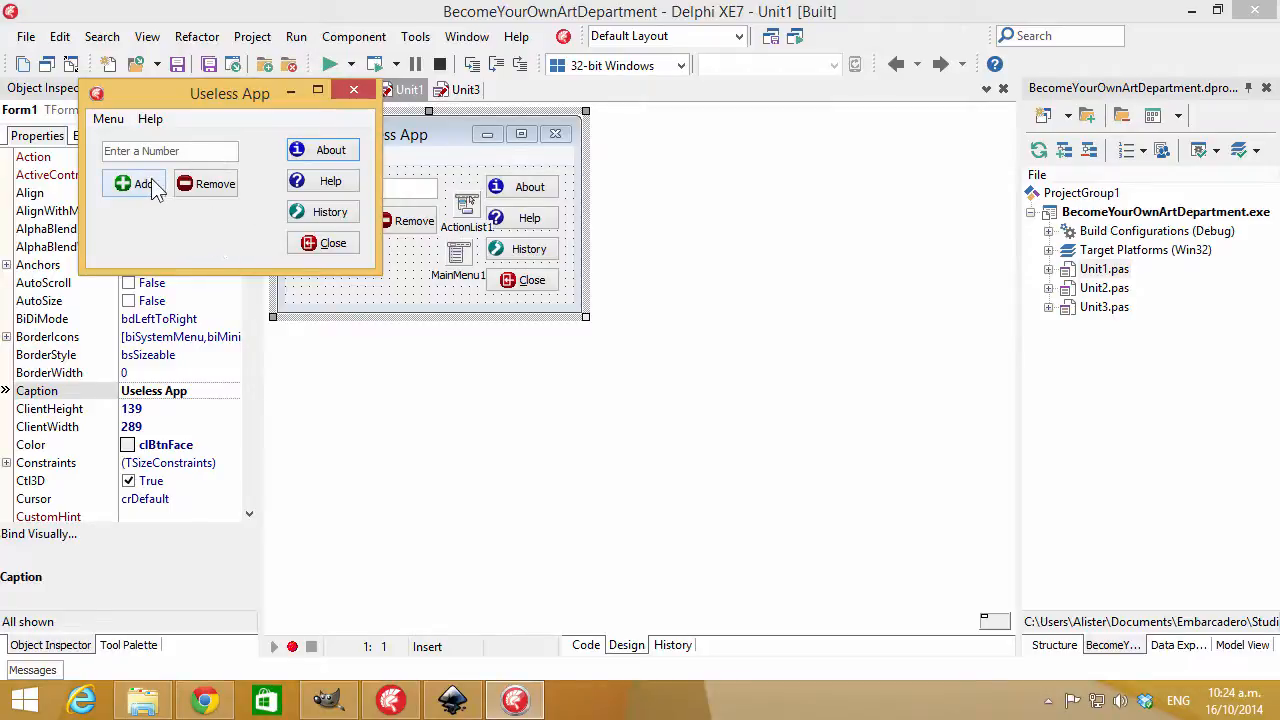
{"action": "left_click", "coordinate": [322, 150]}
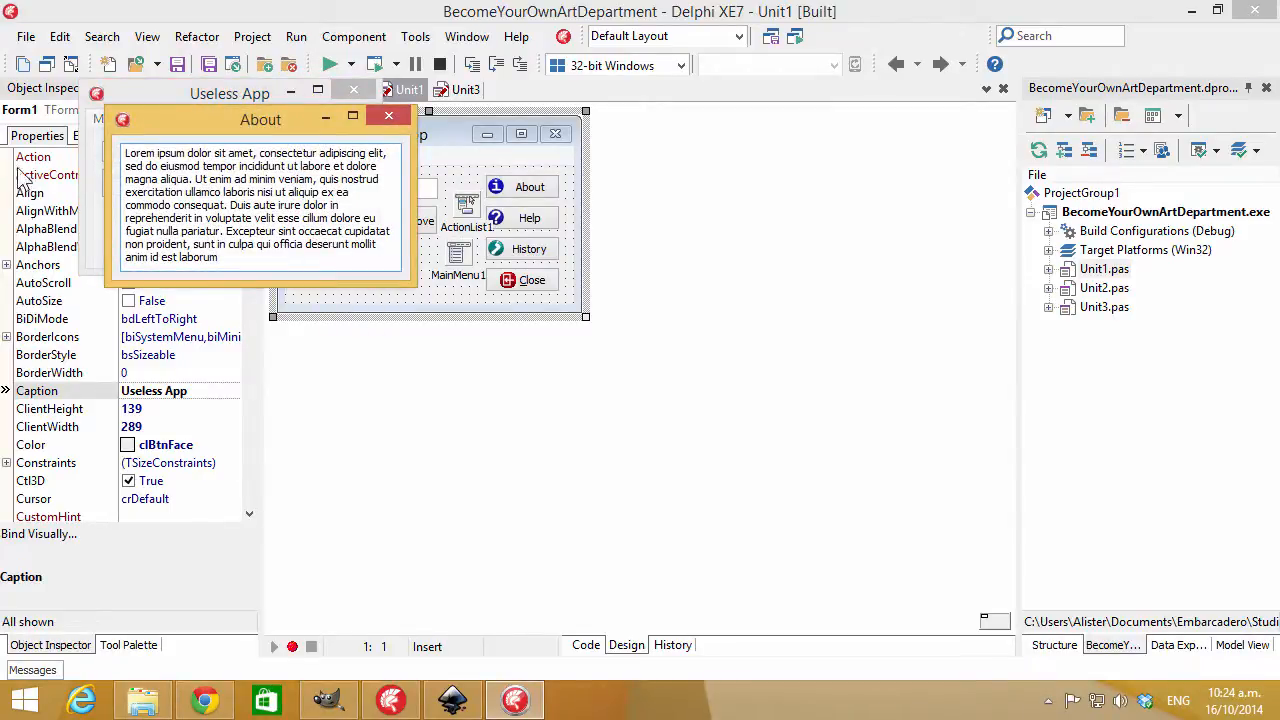
{"action": "left_click", "coordinate": [388, 117]}
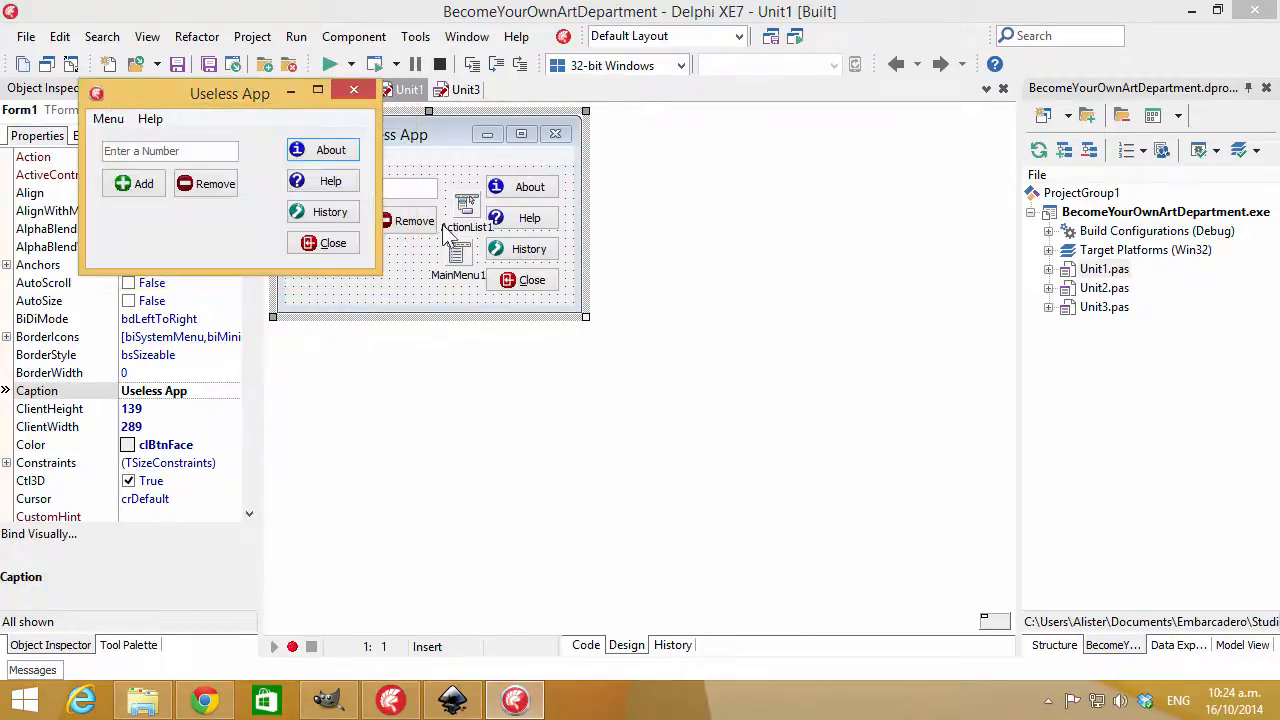
{"action": "left_click", "coordinate": [322, 240]}
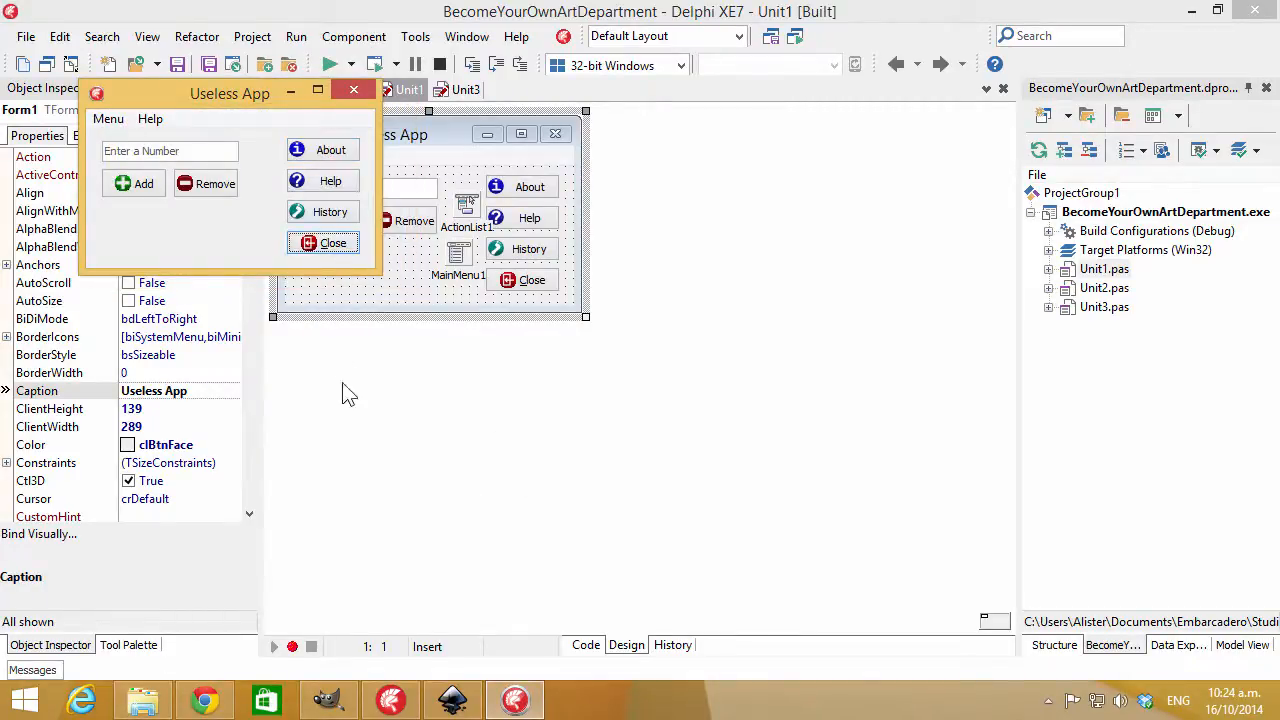
{"action": "left_click", "coordinate": [353, 90]}
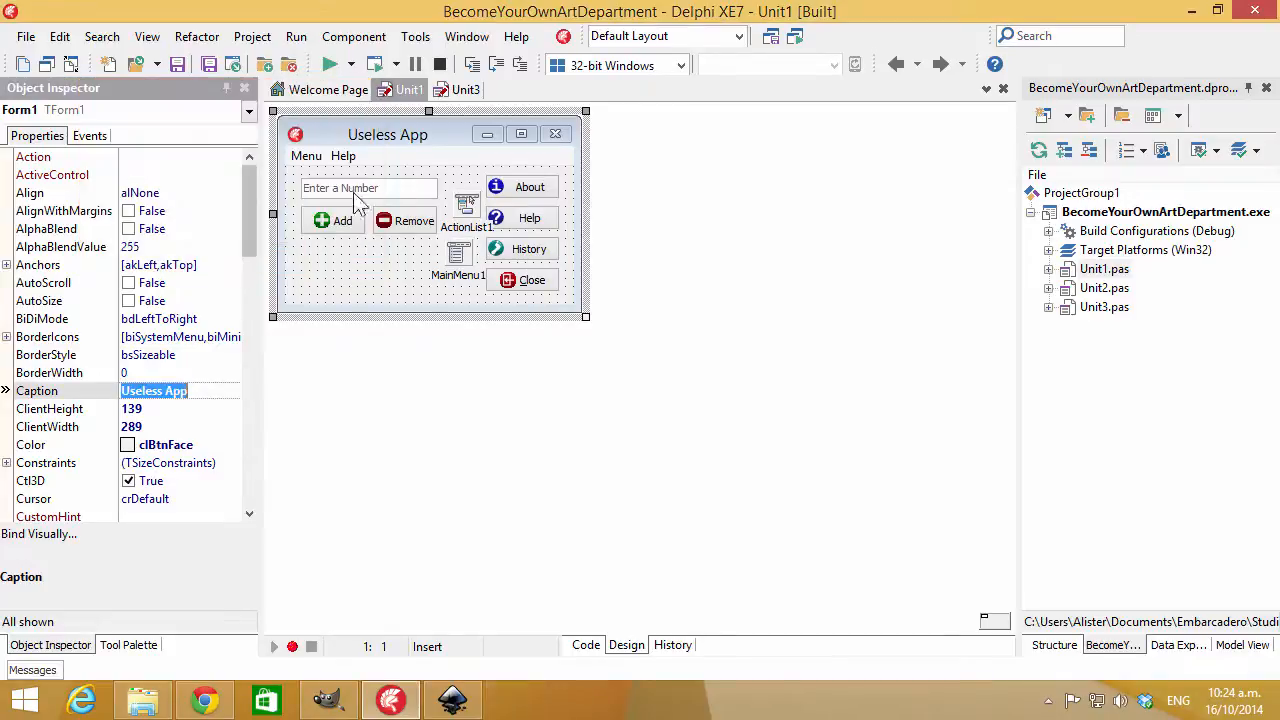
Leave the Close button's ModalResult at mrNone and set its Kind to bkClose.
{"action": "left_click", "coordinate": [540, 284]}
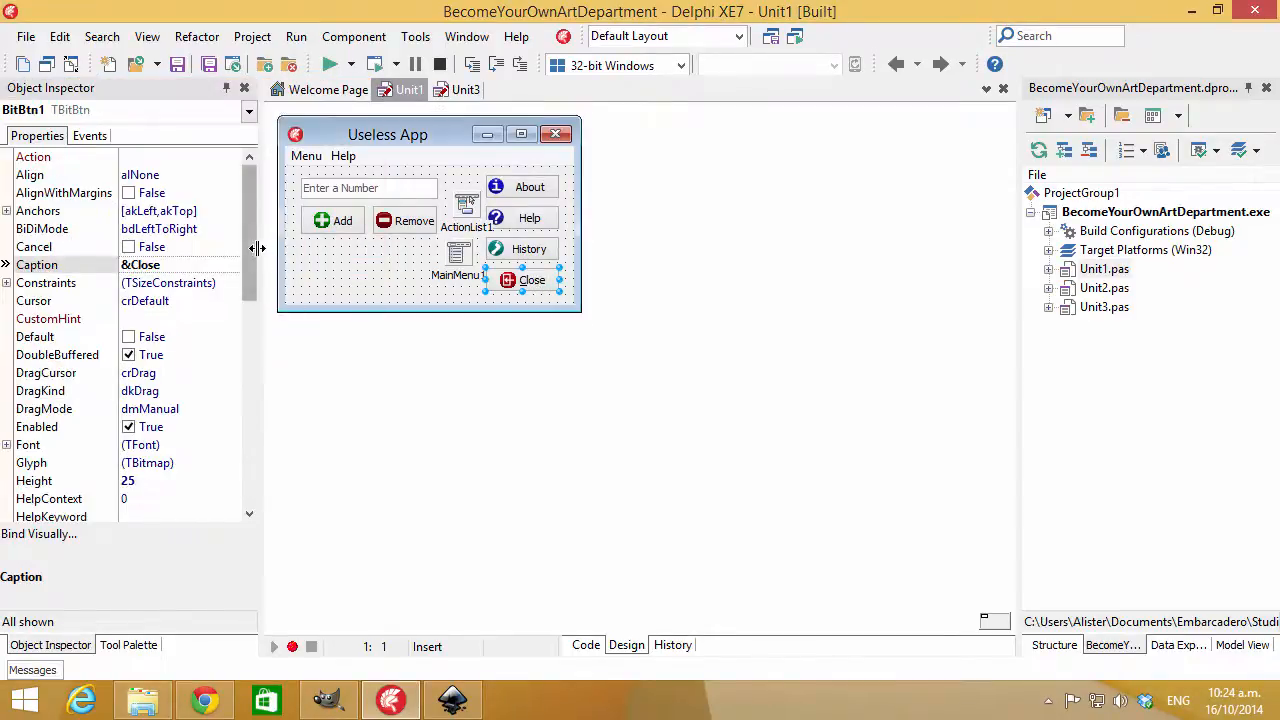
{"action": "left_click_drag", "start_coordinate": [254, 251], "coordinate": [255, 395]}
{"action": "scroll", "coordinate": [255, 395], "scroll_direction": "down", "scroll_amount": 1}
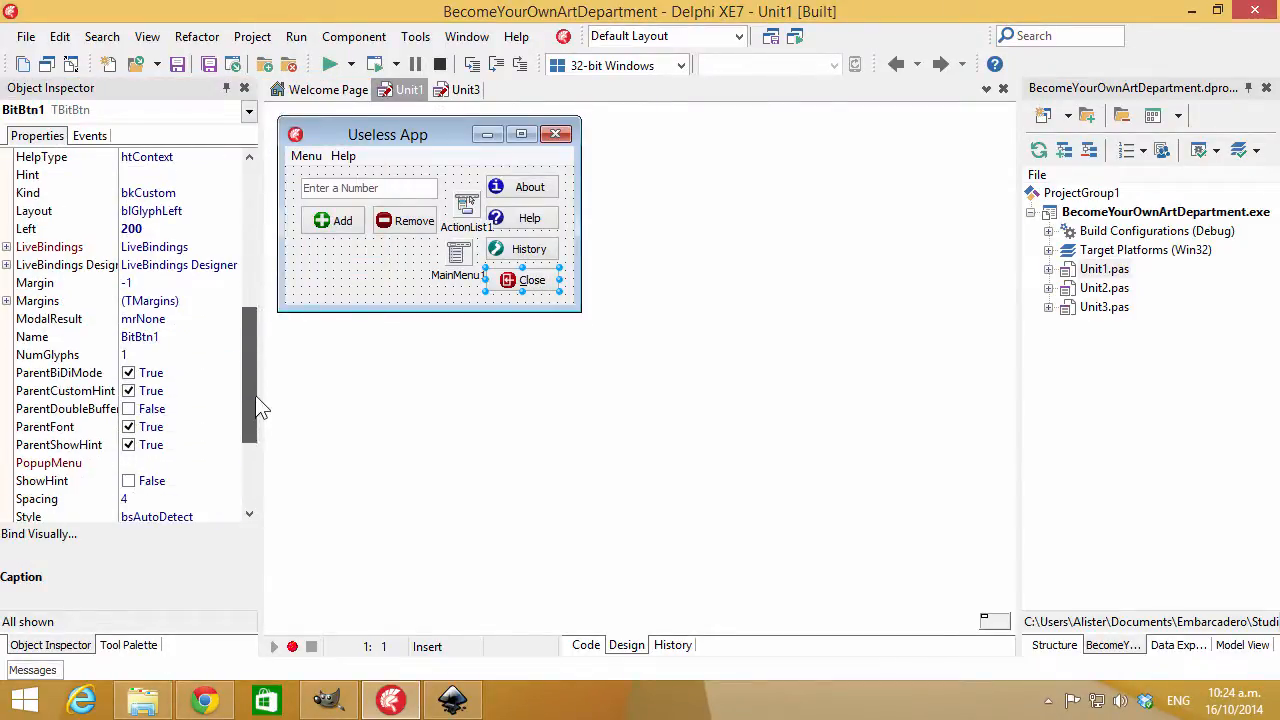
{"action": "left_click", "coordinate": [150, 319]}
{"action": "left_click", "coordinate": [231, 319]}
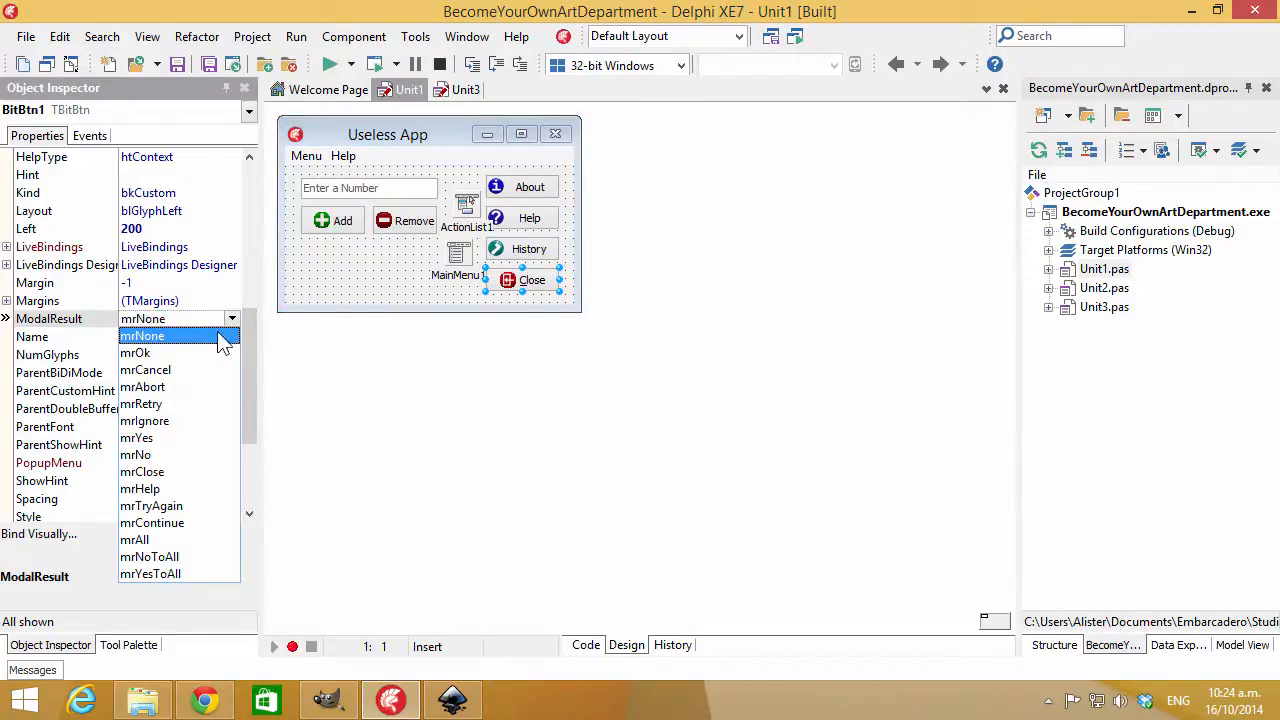
{"action": "left_click", "coordinate": [228, 335]}
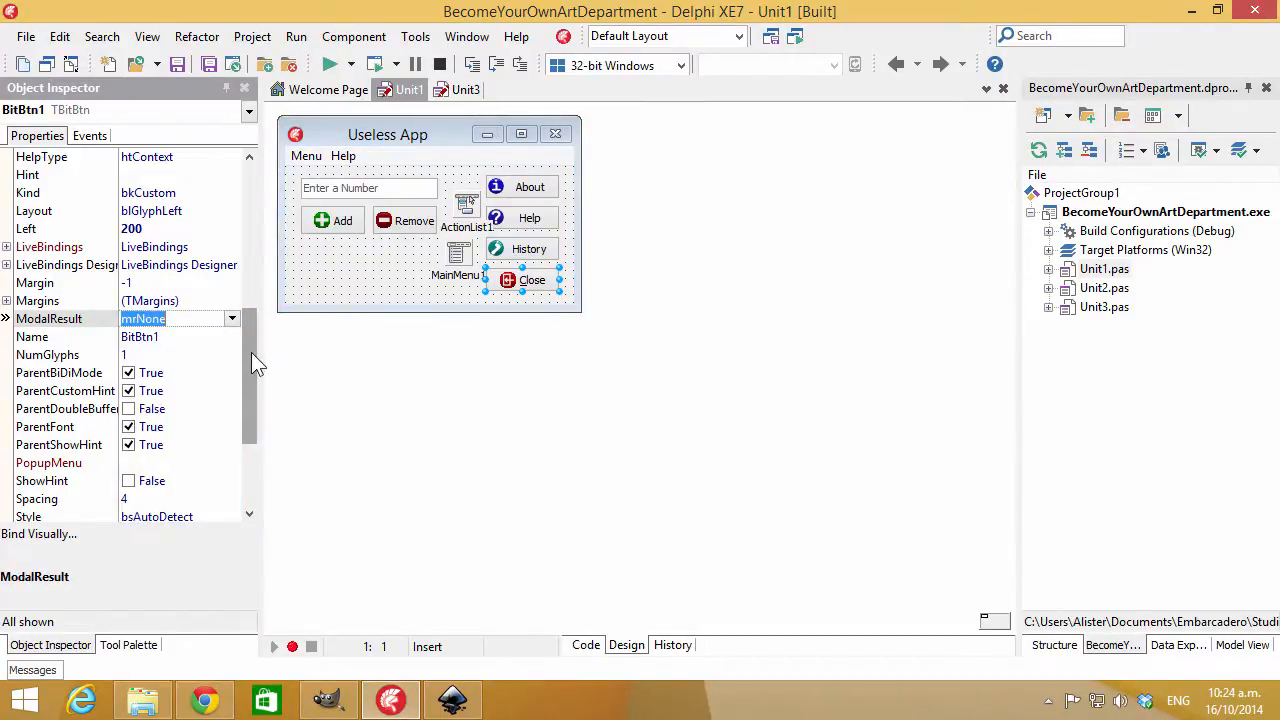
{"action": "left_click_drag", "start_coordinate": [251, 352], "coordinate": [253, 345]}
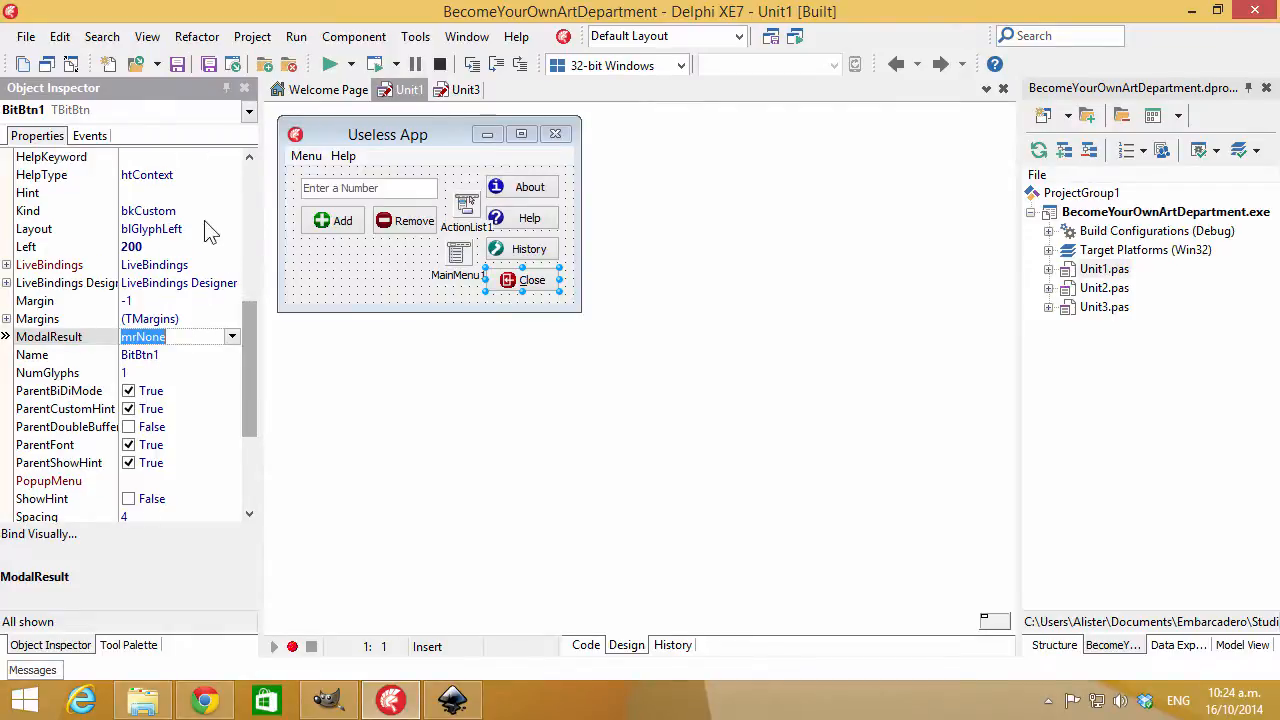
{"action": "left_click", "coordinate": [200, 211]}
{"action": "left_click", "coordinate": [231, 211]}
{"action": "left_click", "coordinate": [171, 281]}
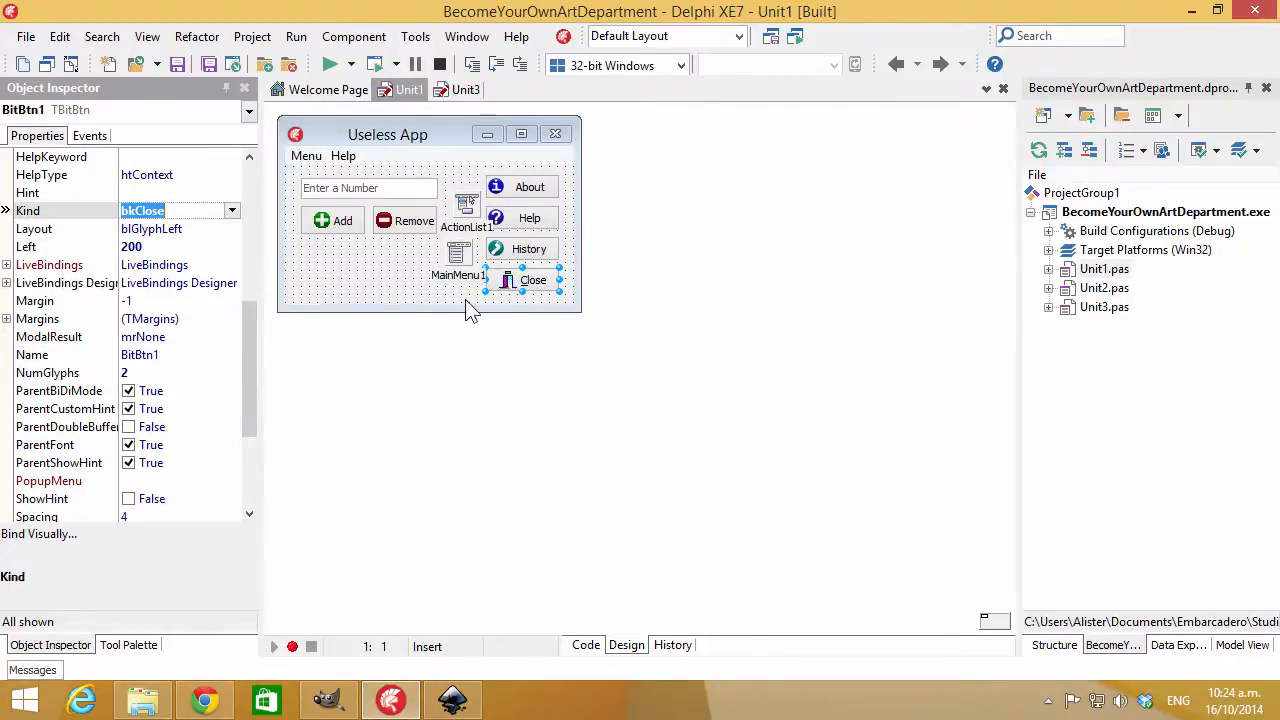
{"action": "left_click_drag", "start_coordinate": [517, 286], "coordinate": [518, 282]}
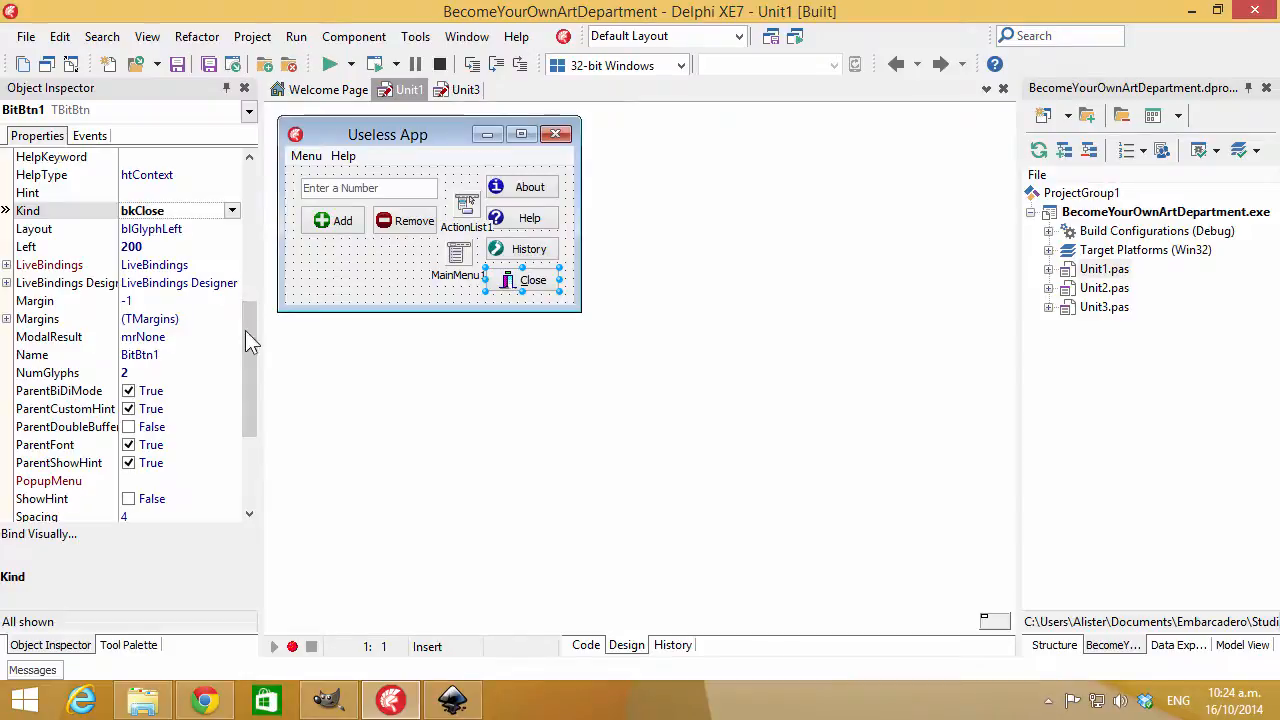
Reload the red close icon bitmap as the Glyph of the Close button.
{"action": "scroll", "coordinate": [247, 340], "scroll_direction": "up", "scroll_amount": 3}
{"action": "double_click", "coordinate": [212, 283]}
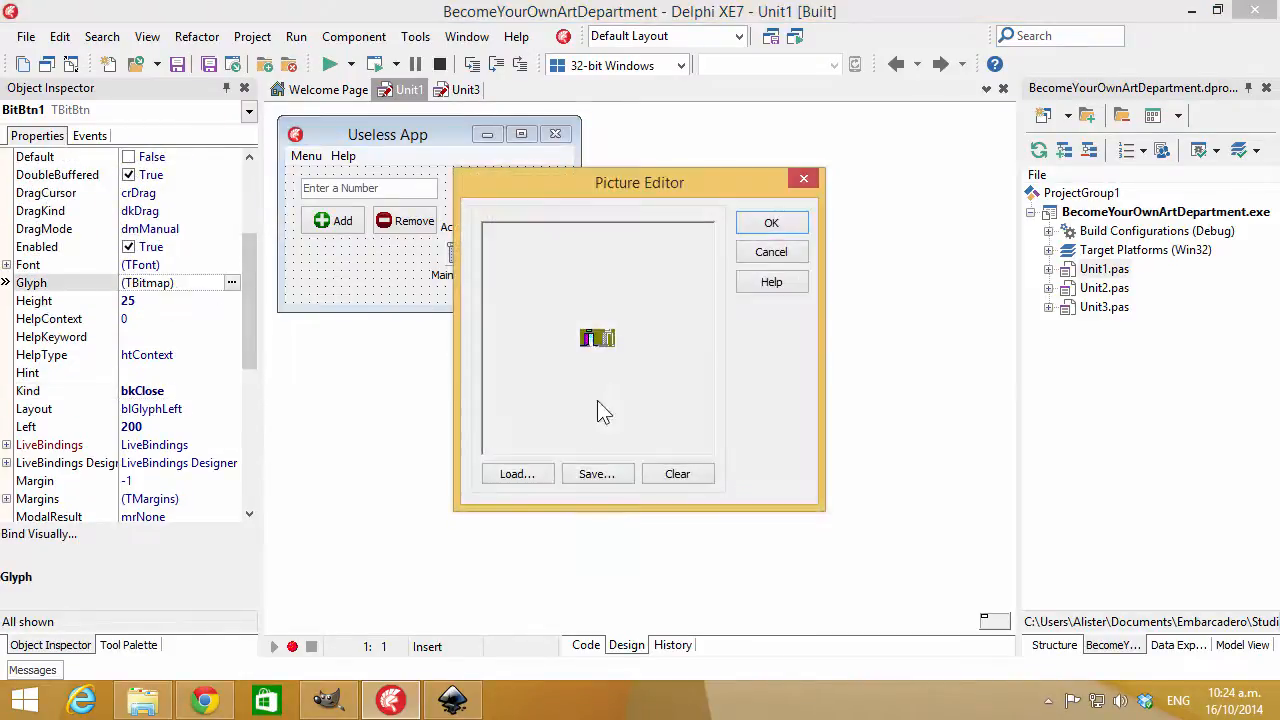
{"action": "left_click", "coordinate": [515, 474]}
{"action": "double_click", "coordinate": [429, 206]}
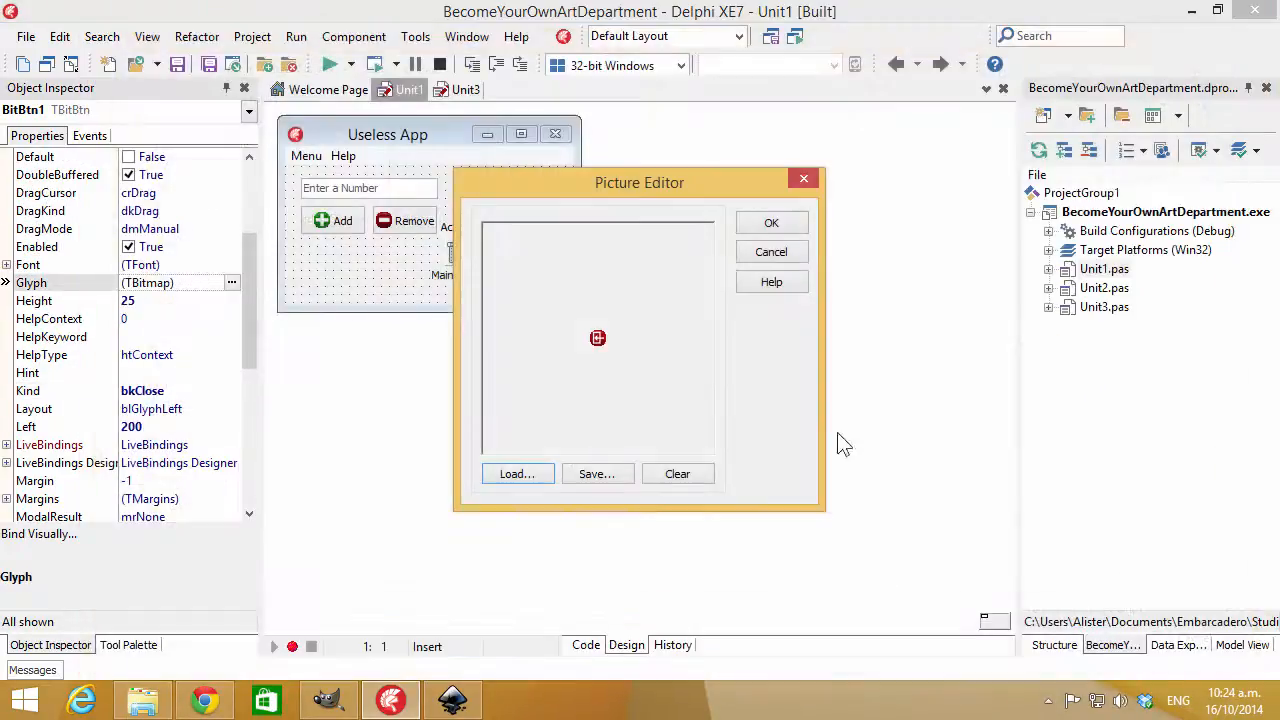
{"action": "left_click", "coordinate": [760, 224]}
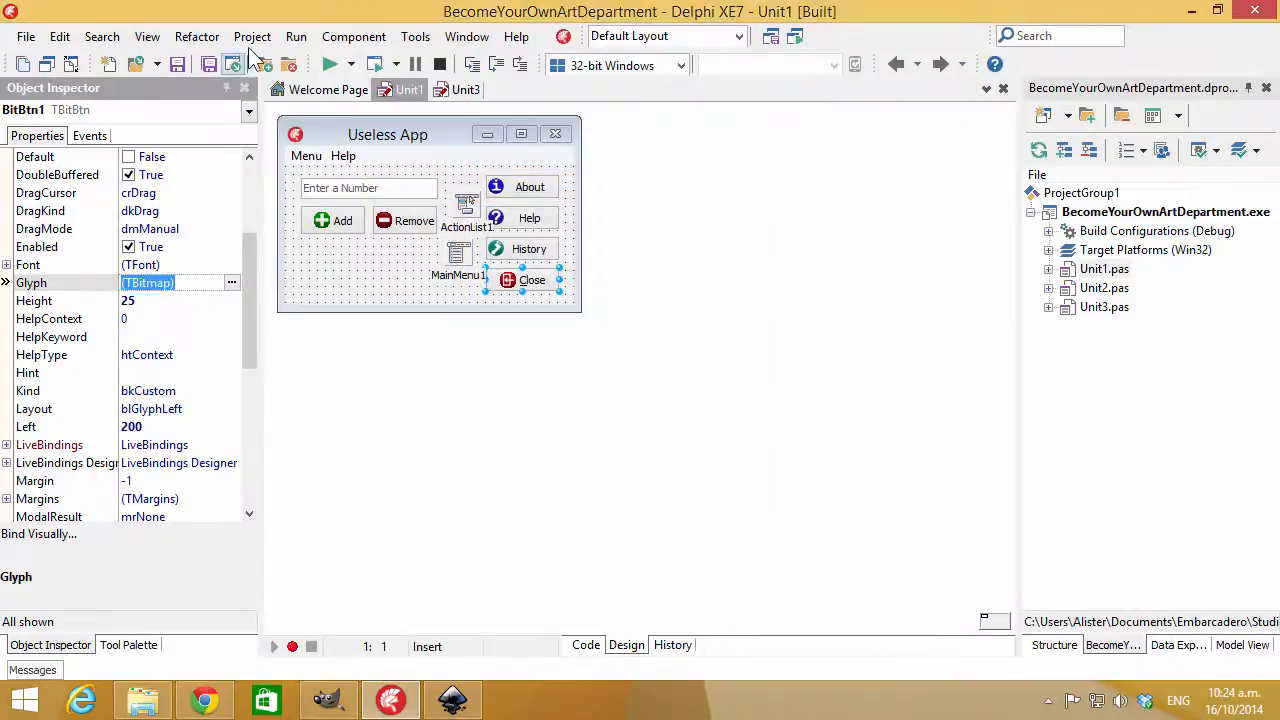
Run the app to test the Close button, give the button a click handler that calls Close, and return to the form designer.
{"action": "left_click", "coordinate": [329, 64]}
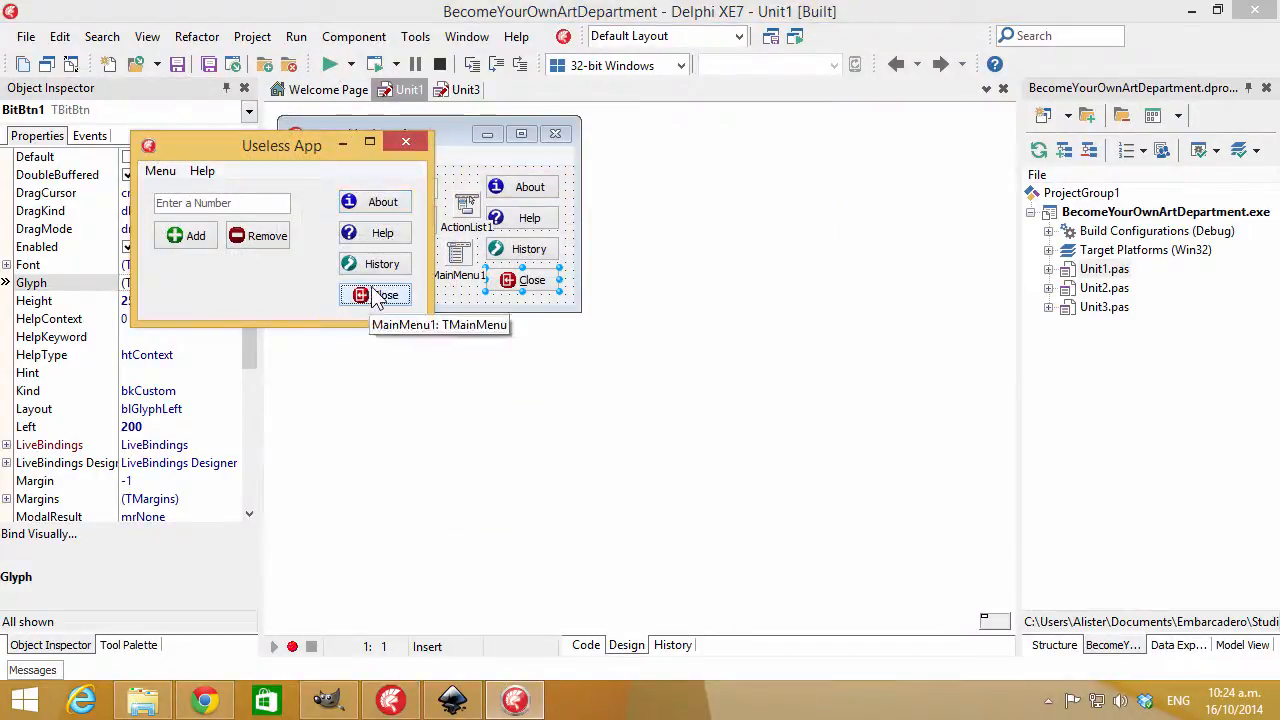
{"action": "left_click", "coordinate": [551, 286]}
{"action": "double_click", "coordinate": [551, 286]}
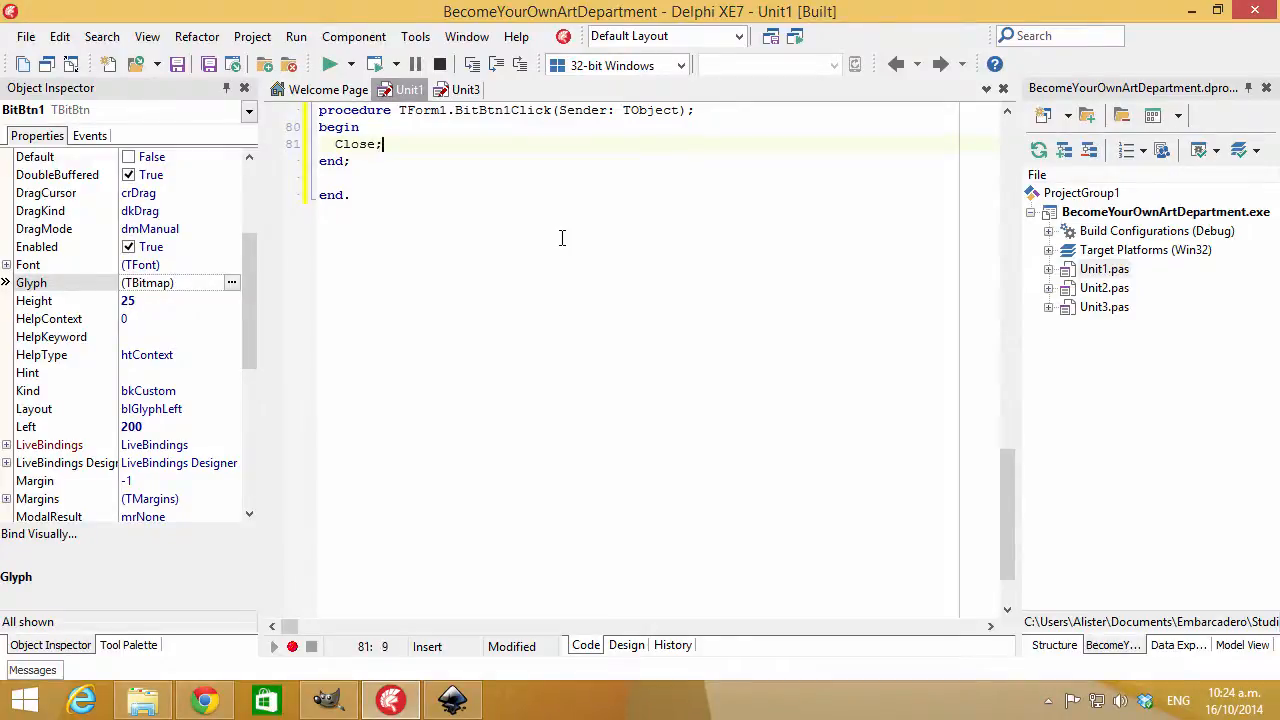
{"action": "key", "text": "F12"}
{"action": "left_click", "coordinate": [422, 258]}
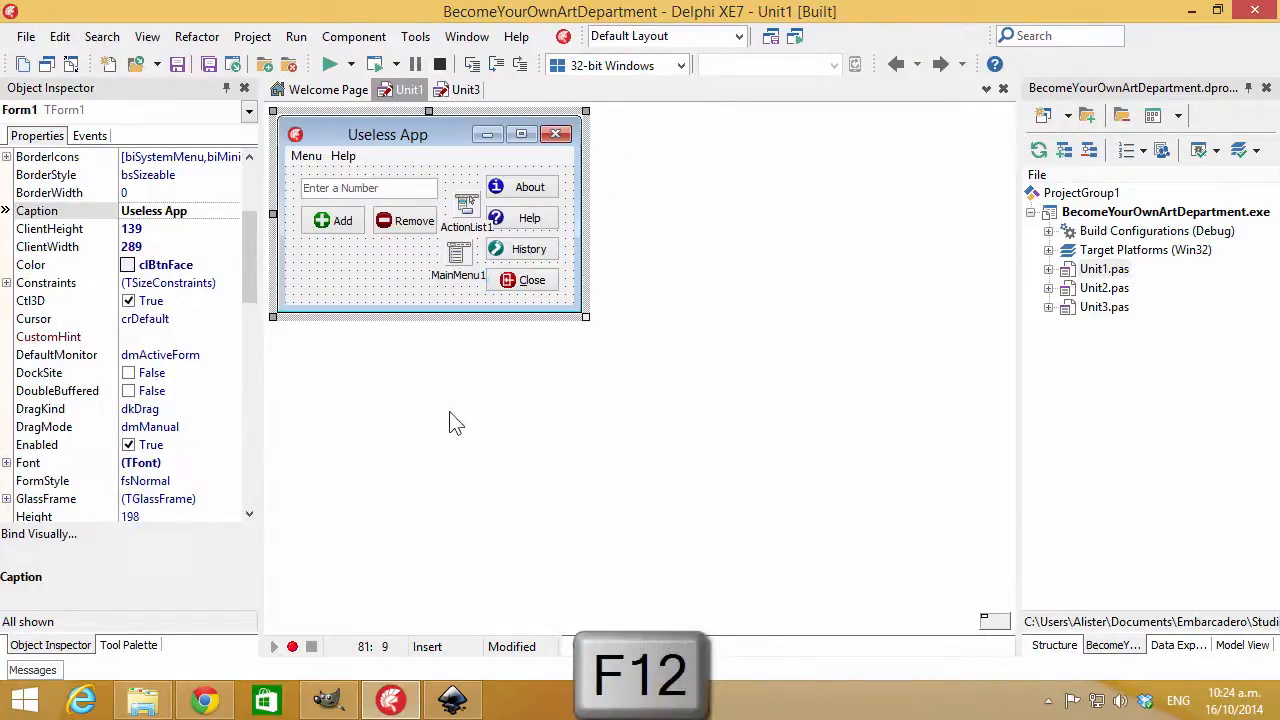
Switch to Inkscape, select the blue information icon and open the bitmap export settings for it.
{"action": "left_click", "coordinate": [452, 698]}
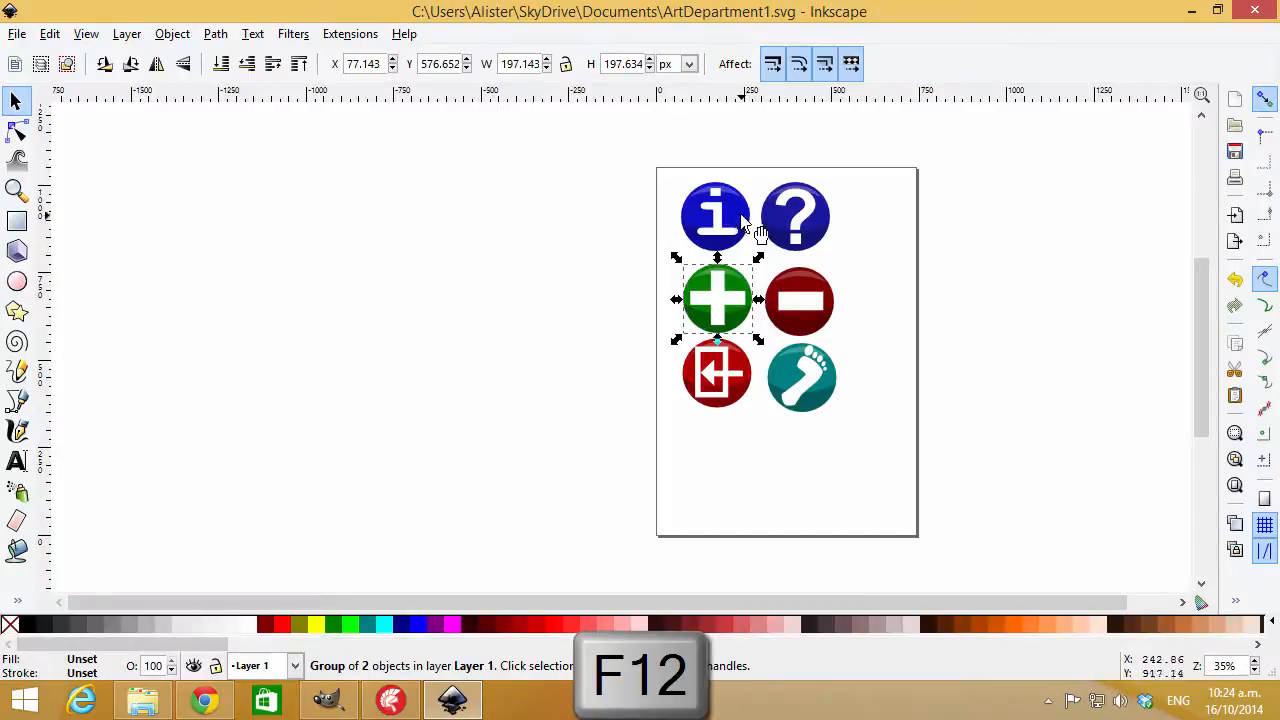
{"action": "left_click", "coordinate": [702, 238]}
{"action": "left_click", "coordinate": [17, 34]}
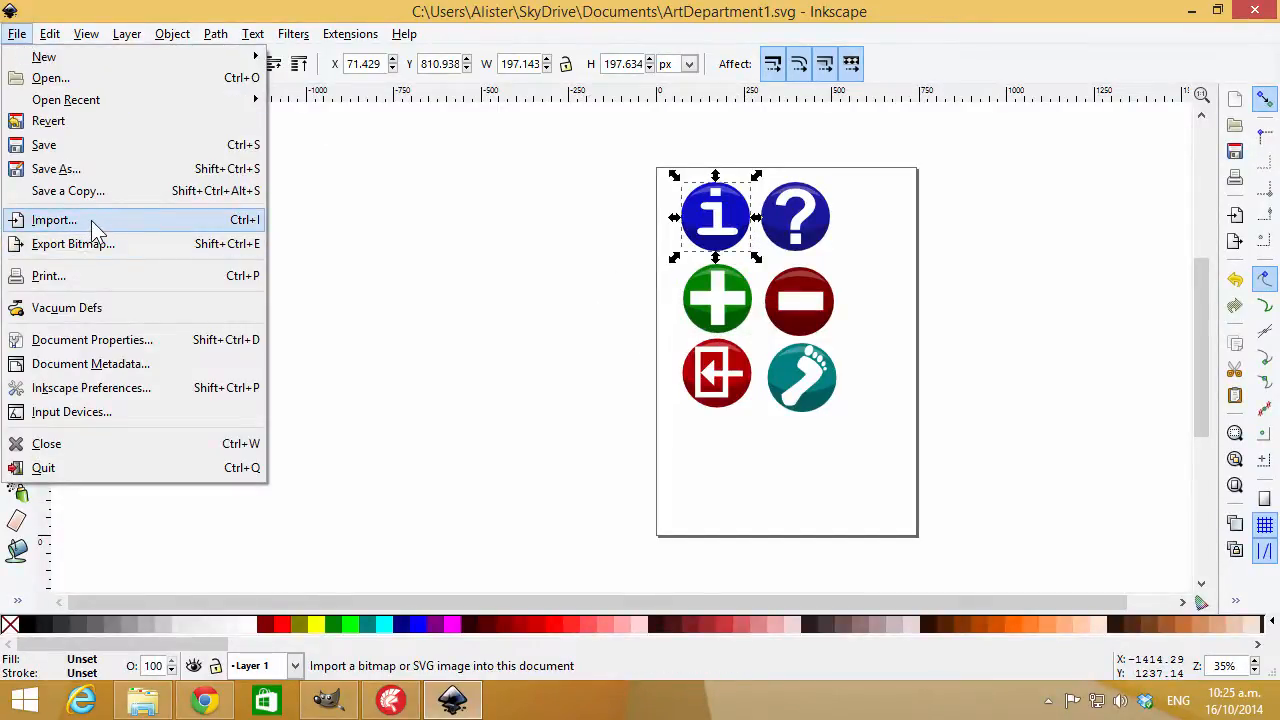
{"action": "left_click", "coordinate": [94, 245]}
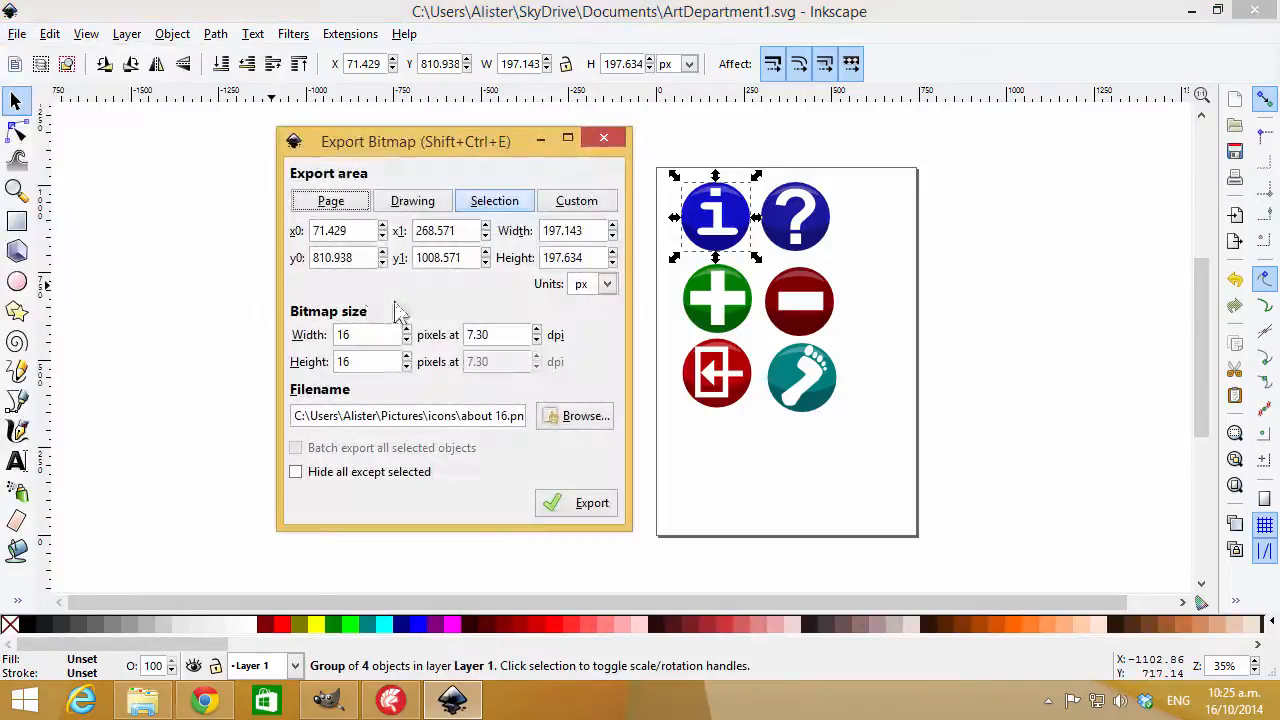
Export the selected information icon as about 100.png at 100 × 100 pixels.
{"action": "left_click", "coordinate": [498, 415]}
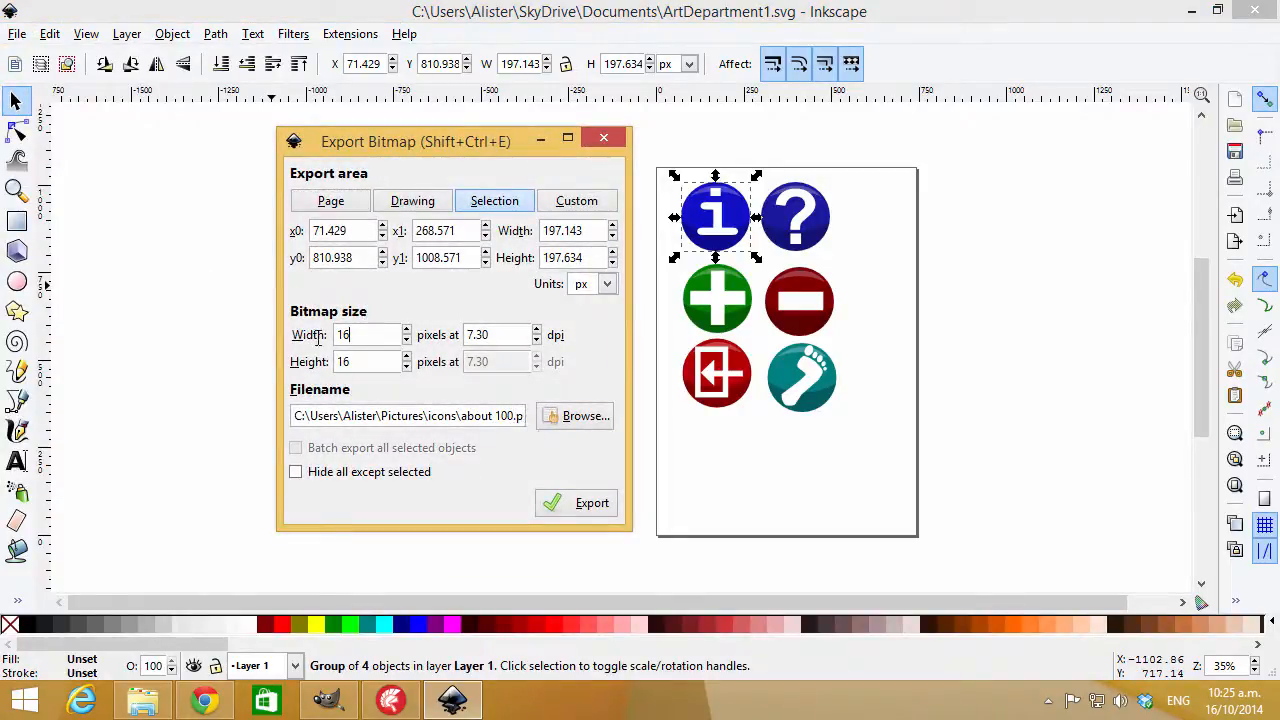
{"action": "key", "text": "BackSpace"}
{"action": "type", "text": "0"}
{"action": "key", "text": "Tab"}
{"action": "left_click", "coordinate": [364, 334]}
{"action": "type", "text": "0"}
{"action": "key", "text": "Tab"}
{"action": "left_click", "coordinate": [582, 508]}
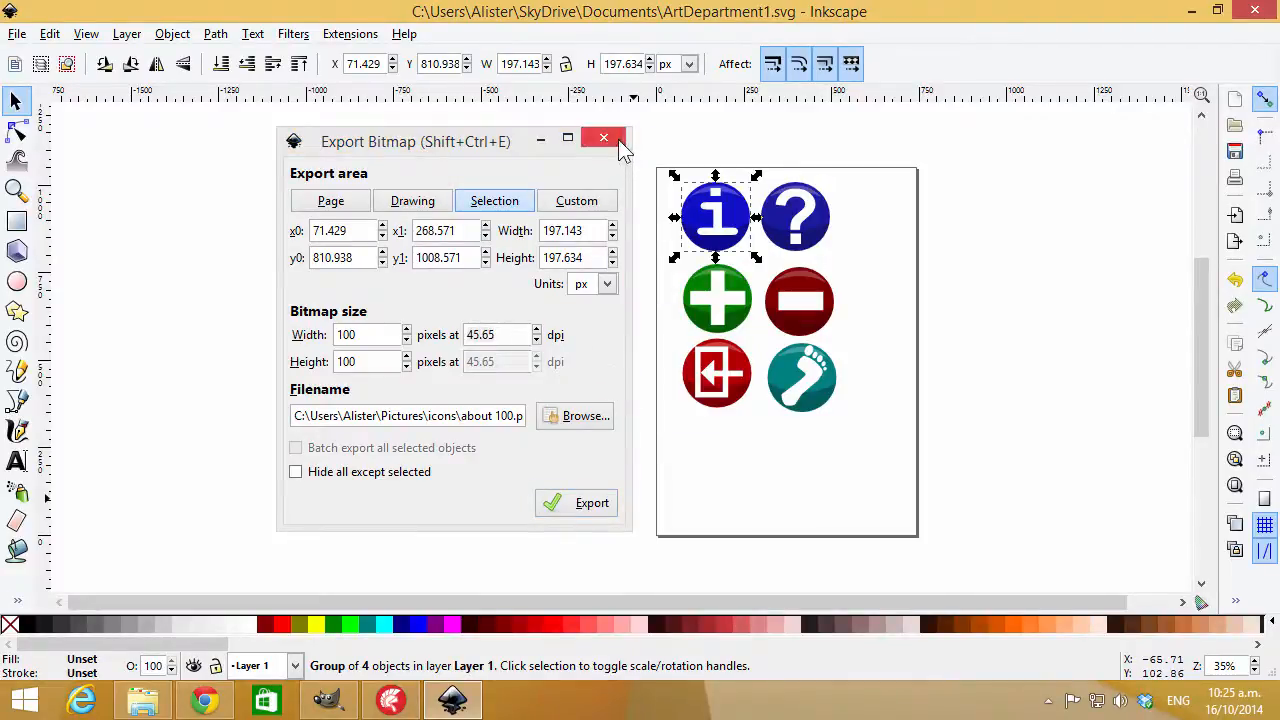
Switch back to Delphi, open Form2 and move its memo to the right to free space beside the text.
{"action": "left_click", "coordinate": [390, 700]}
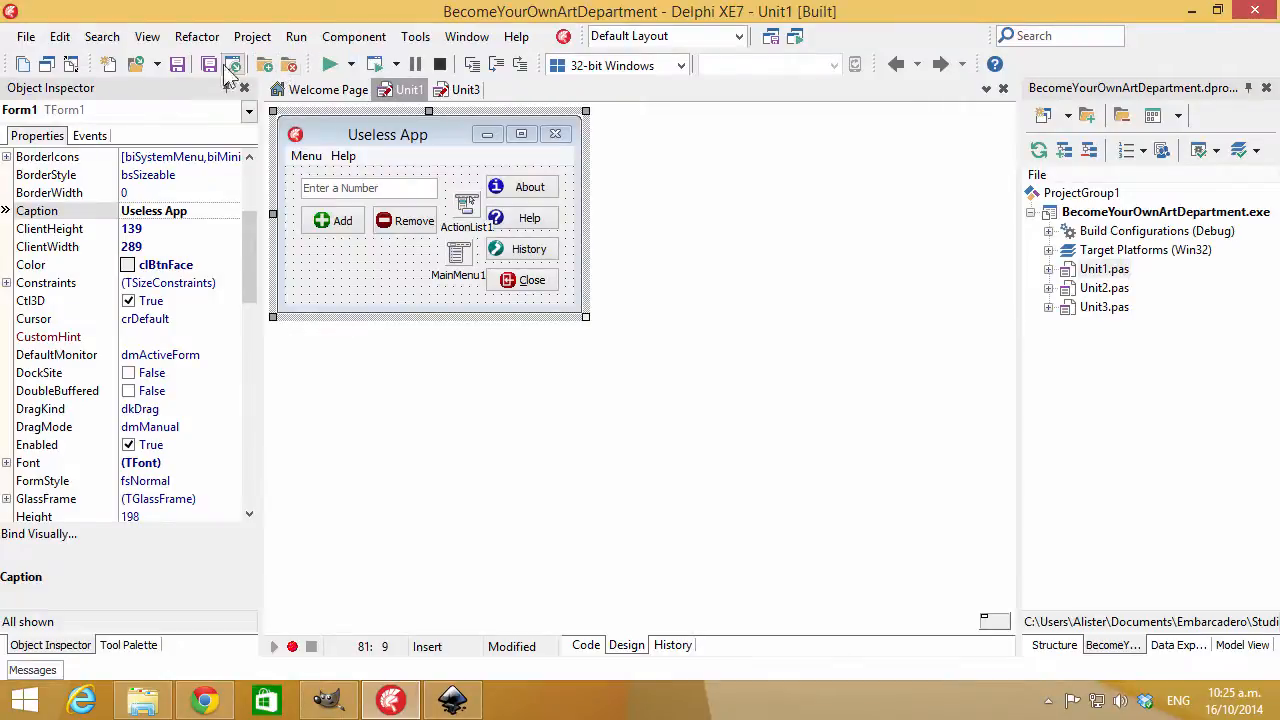
{"action": "left_click", "coordinate": [46, 64]}
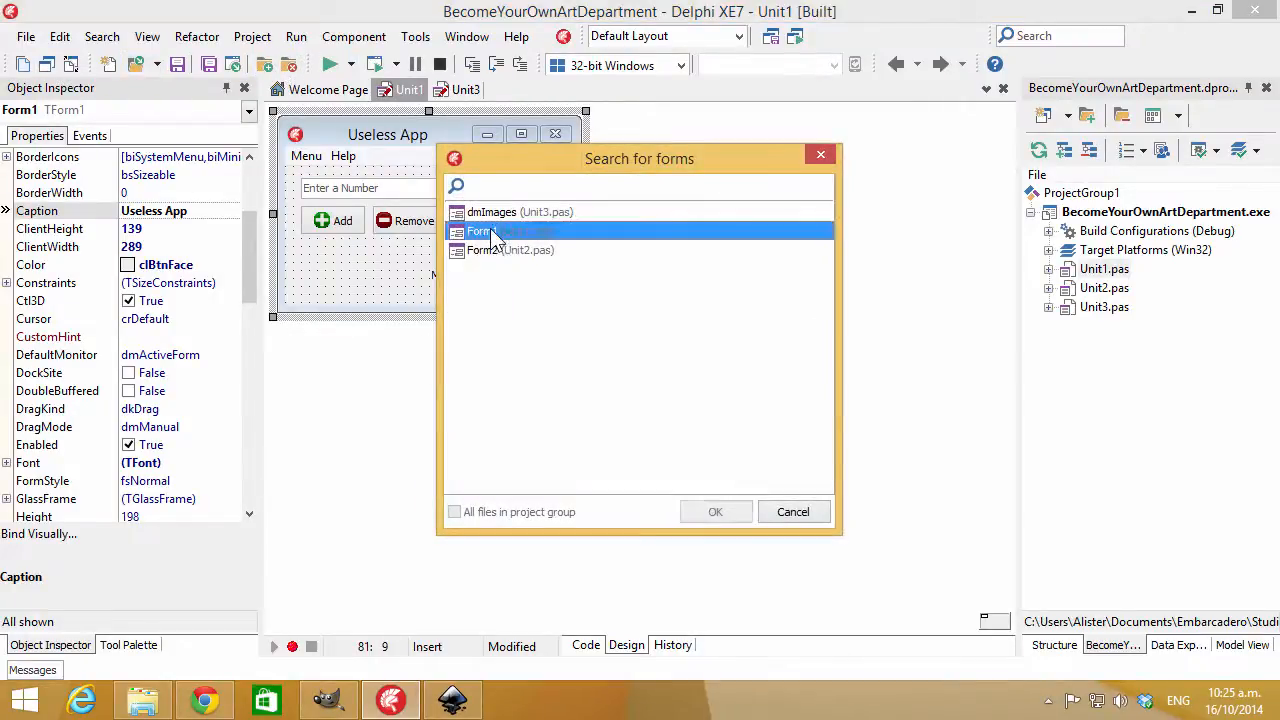
{"action": "double_click", "coordinate": [495, 250]}
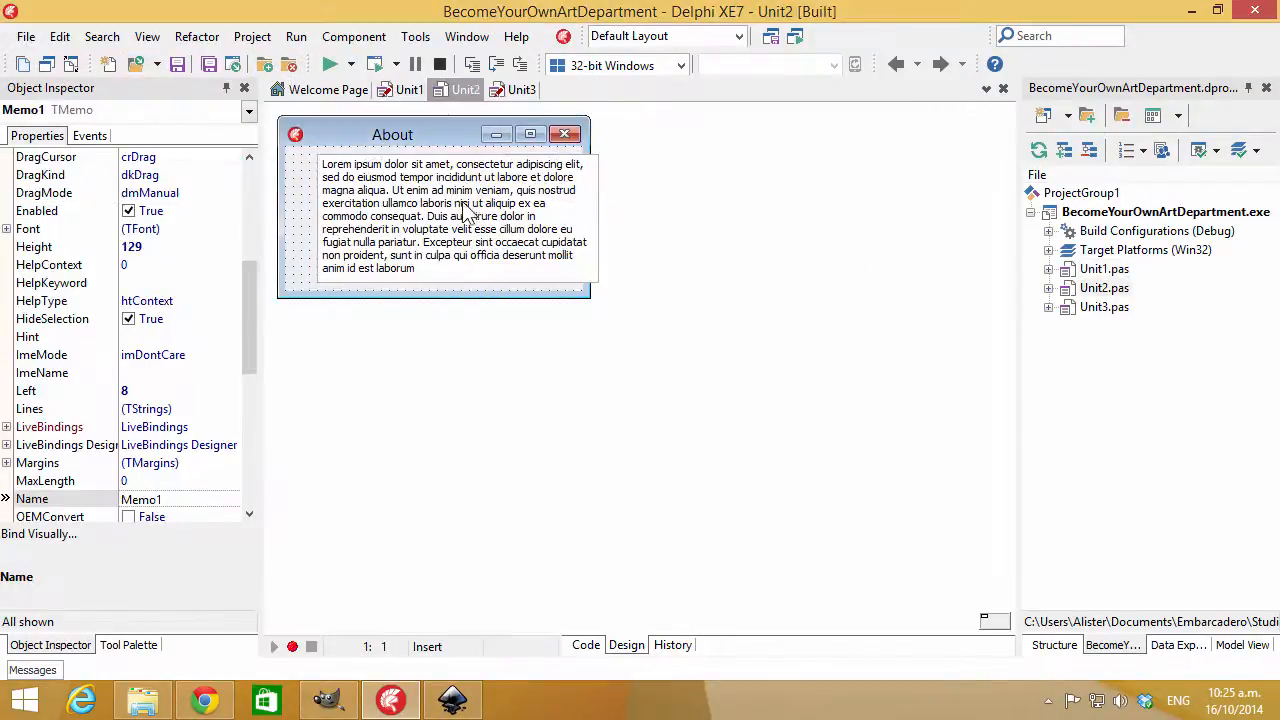
{"action": "left_click_drag", "start_coordinate": [463, 214], "coordinate": [522, 226]}
{"action": "left_click", "coordinate": [331, 201]}
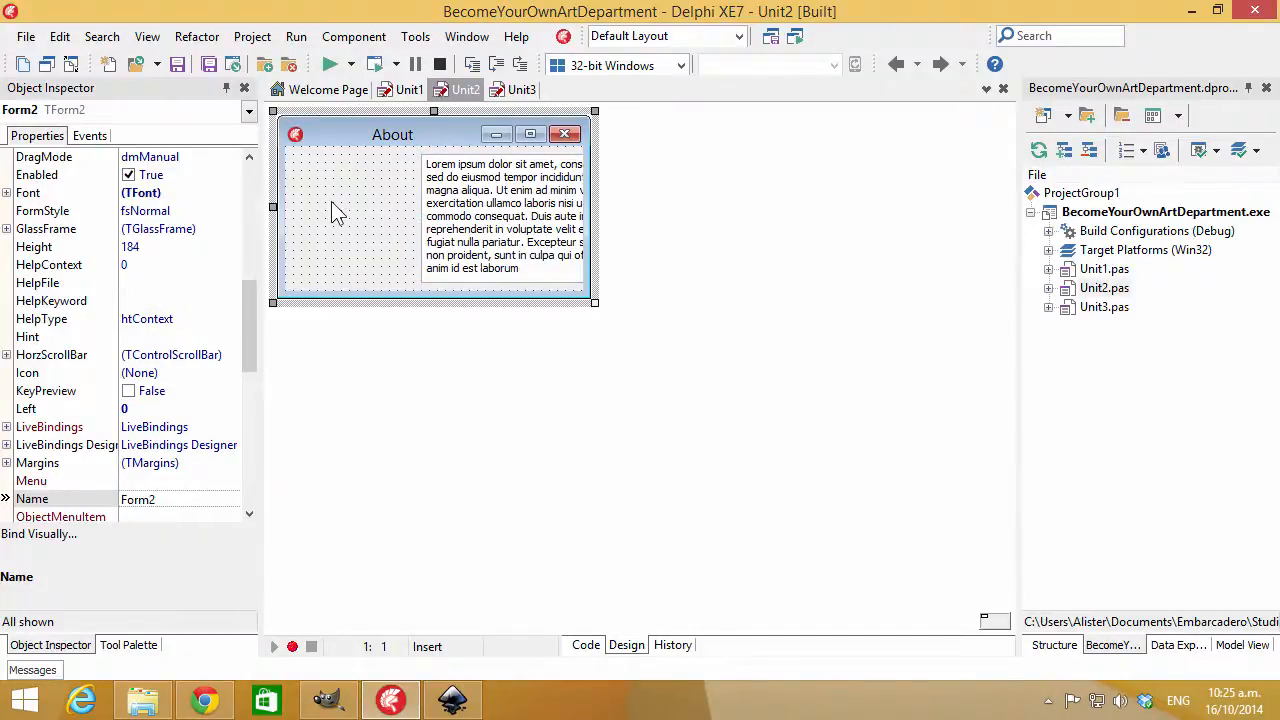
Add a TImage component to the empty area left of the memo on the About form.
{"action": "key", "text": "ctrl+alt+p"}
{"action": "type", "text": "image"}
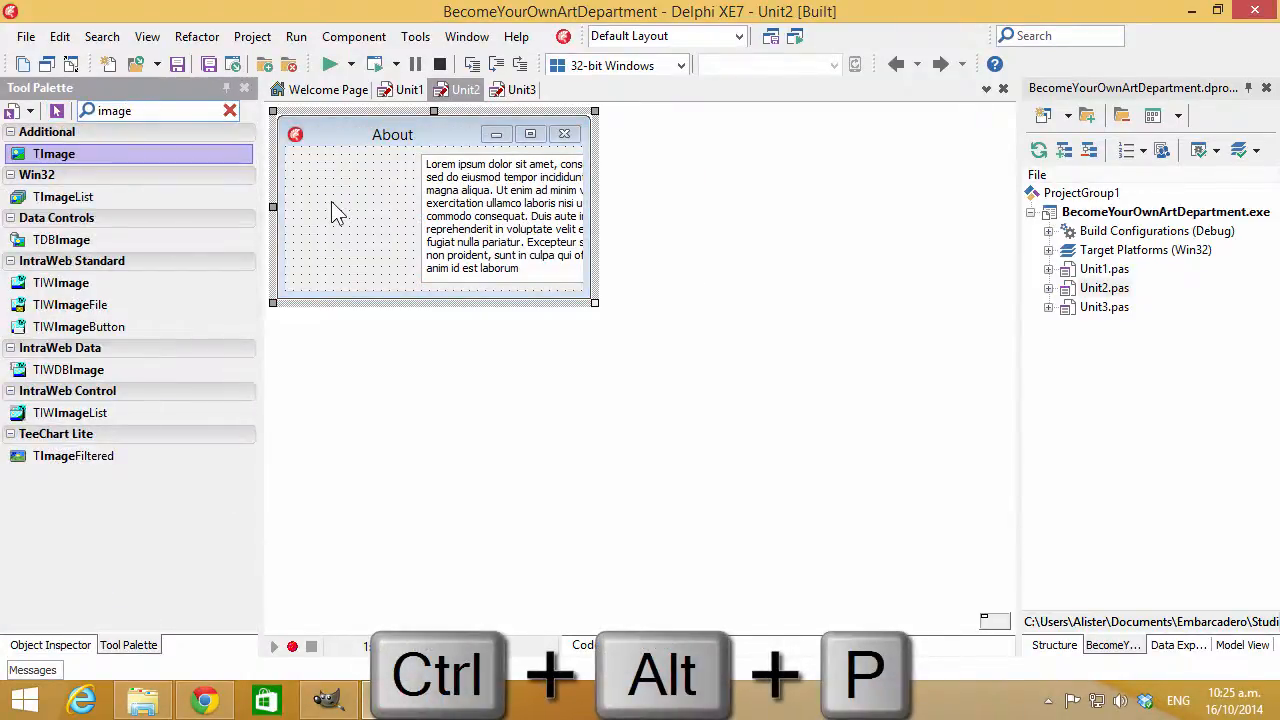
{"action": "key", "text": "Return"}
{"action": "left_click_drag", "start_coordinate": [415, 228], "coordinate": [319, 201]}
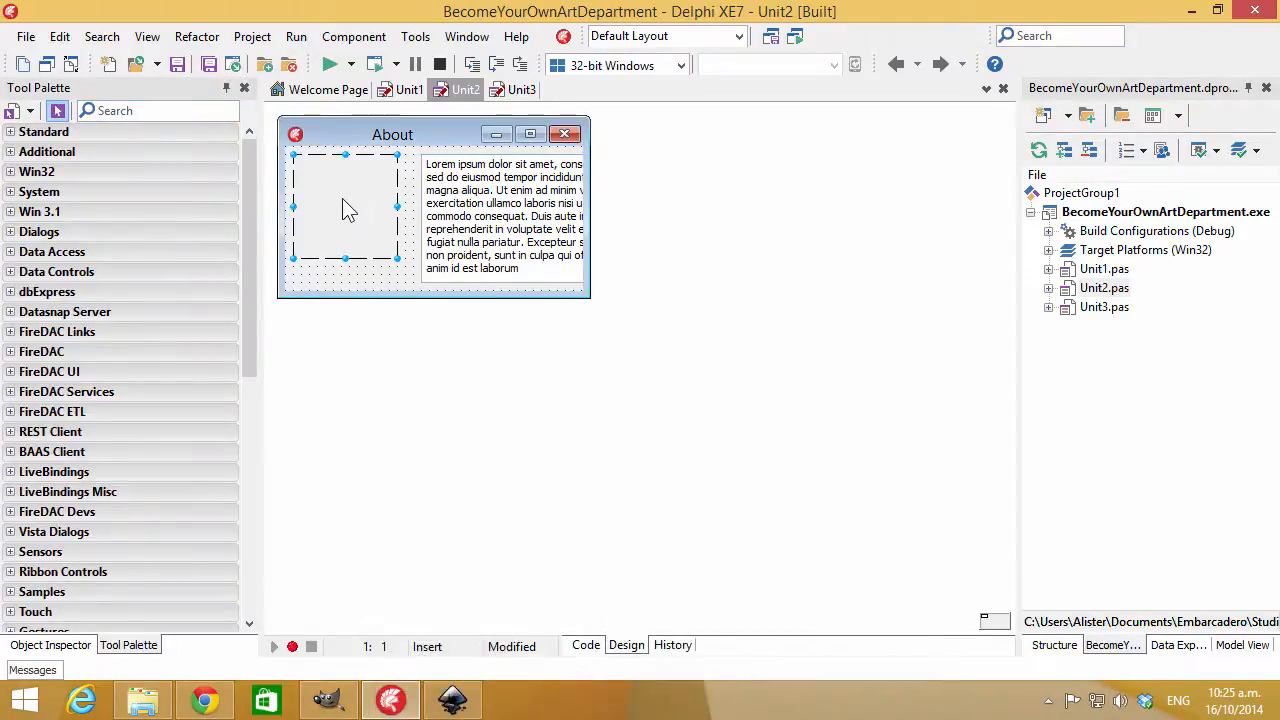
Load the exported 100-pixel information icon into the Picture property of the About form's image component.
{"action": "key", "text": "F11"}
{"action": "mouse_move", "coordinate": [239, 427]}
{"action": "left_mouse_down"}
{"action": "mouse_move", "coordinate": [245, 489]}
{"action": "mouse_move", "coordinate": [257, 421]}
{"action": "left_mouse_up"}
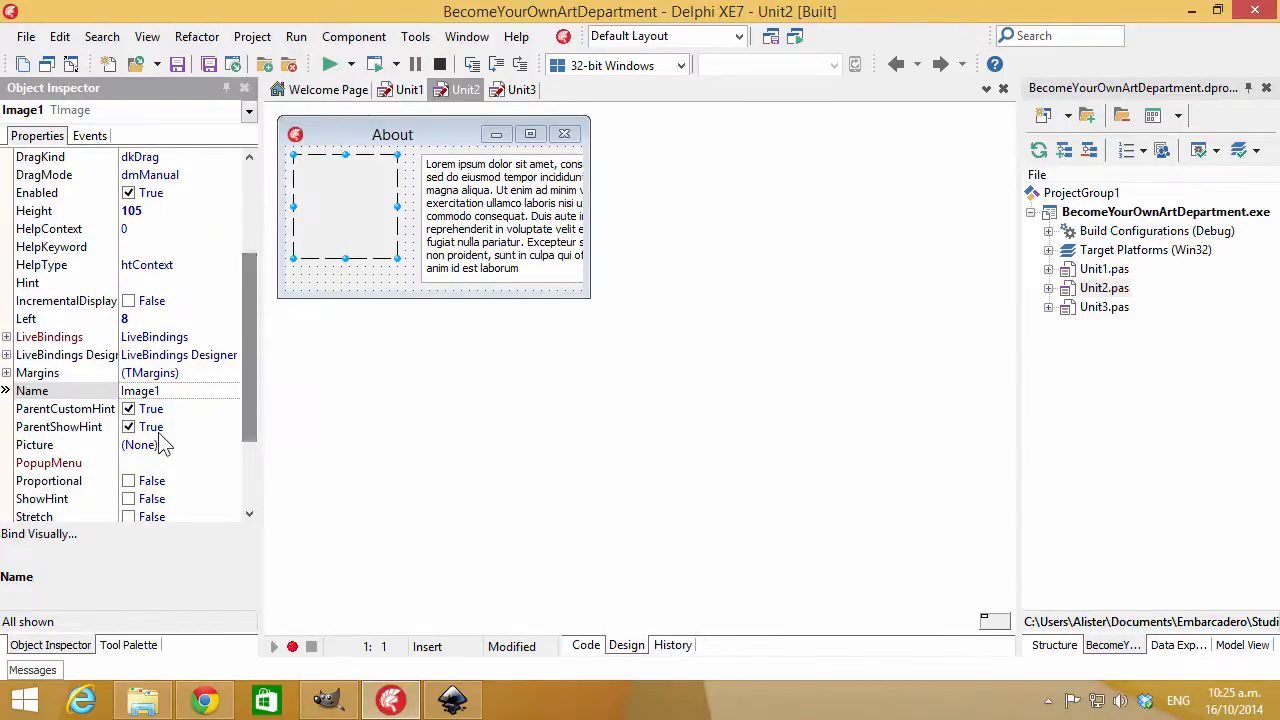
{"action": "left_click", "coordinate": [153, 447]}
{"action": "double_click", "coordinate": [153, 447]}
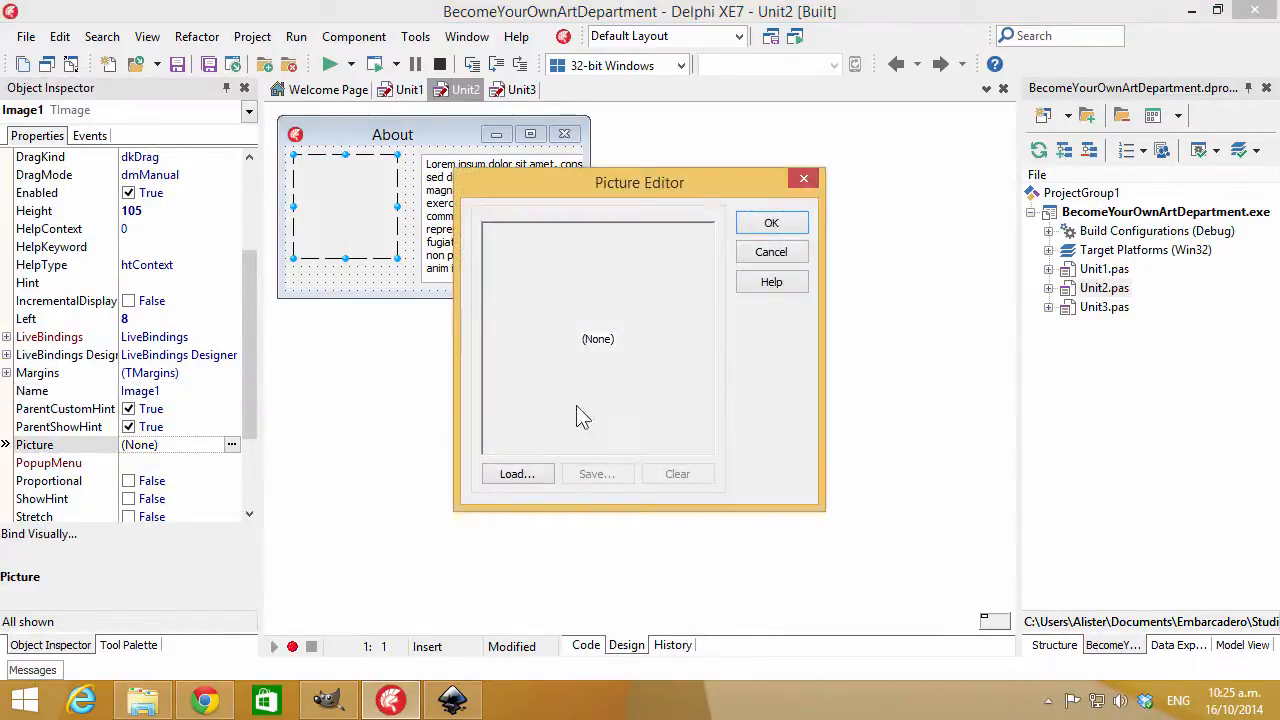
{"action": "left_click", "coordinate": [519, 475]}
{"action": "double_click", "coordinate": [408, 198]}
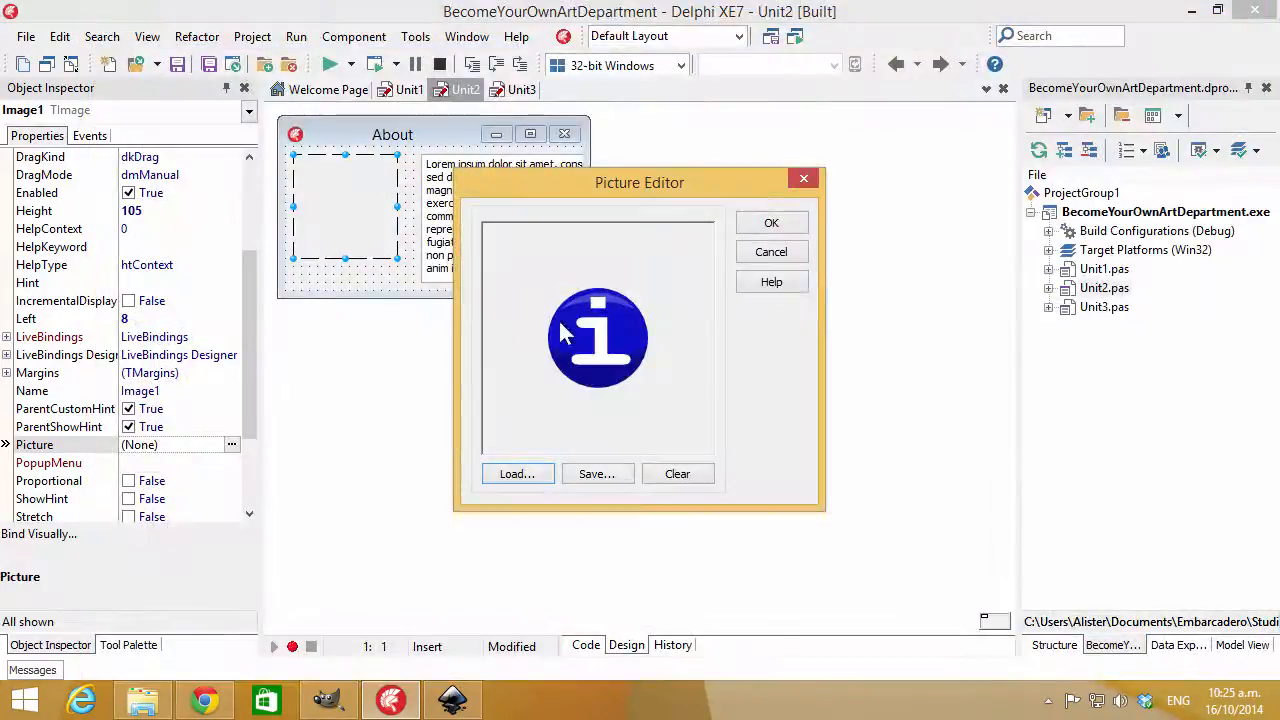
{"action": "left_click", "coordinate": [771, 223]}
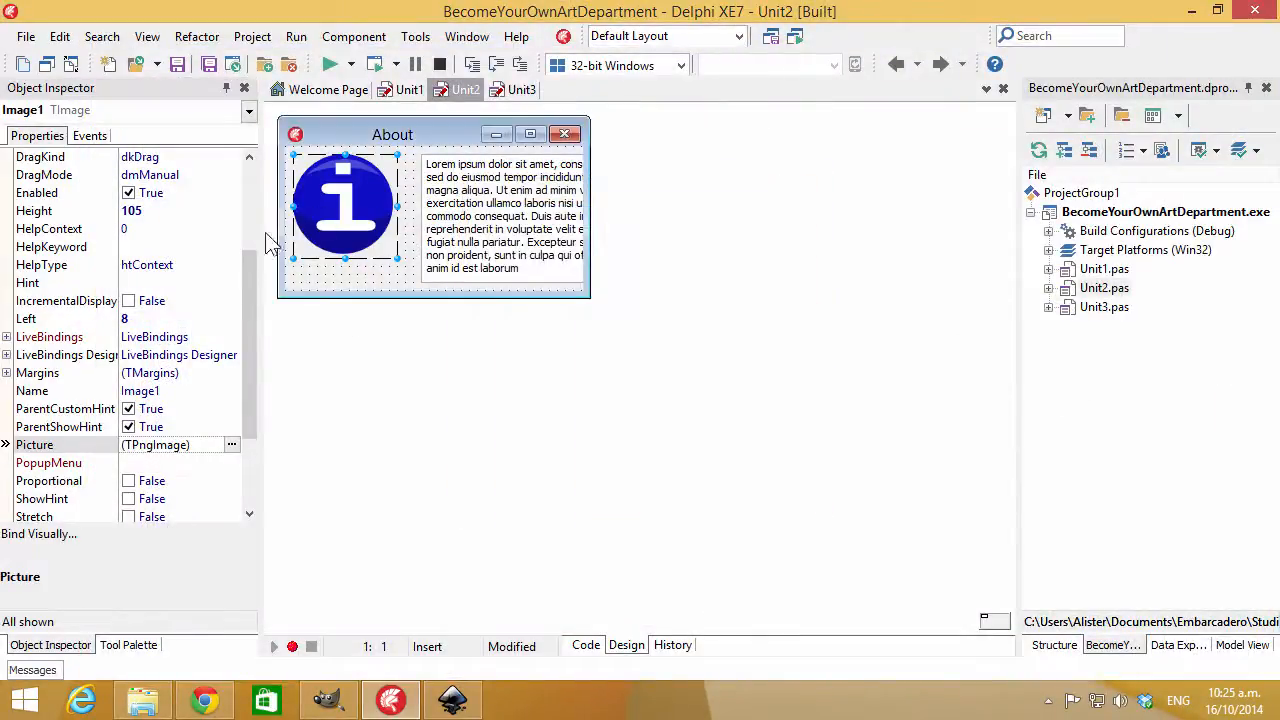
Enable the Center property of the About form's image component.
{"action": "scroll", "coordinate": [252, 238], "scroll_direction": "up", "scroll_amount": 3}
{"action": "left_click_drag", "start_coordinate": [256, 231], "coordinate": [266, 400]}
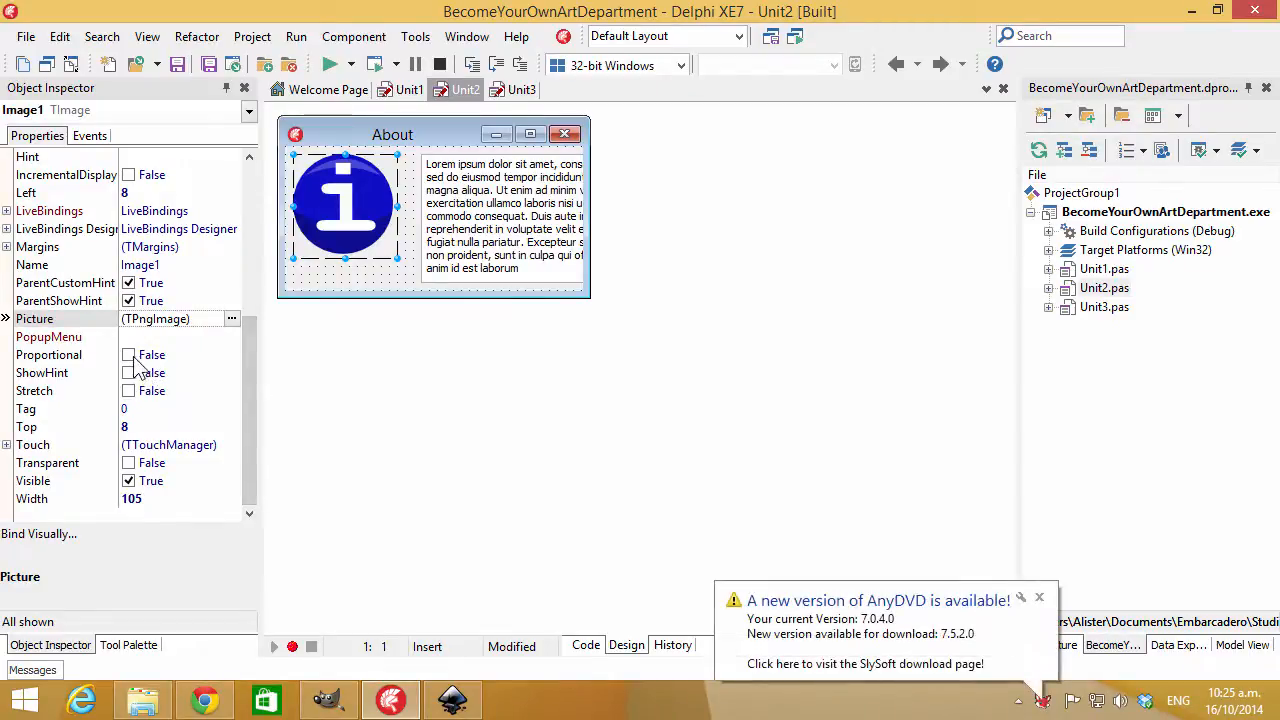
{"action": "left_click_drag", "start_coordinate": [251, 400], "coordinate": [278, 206]}
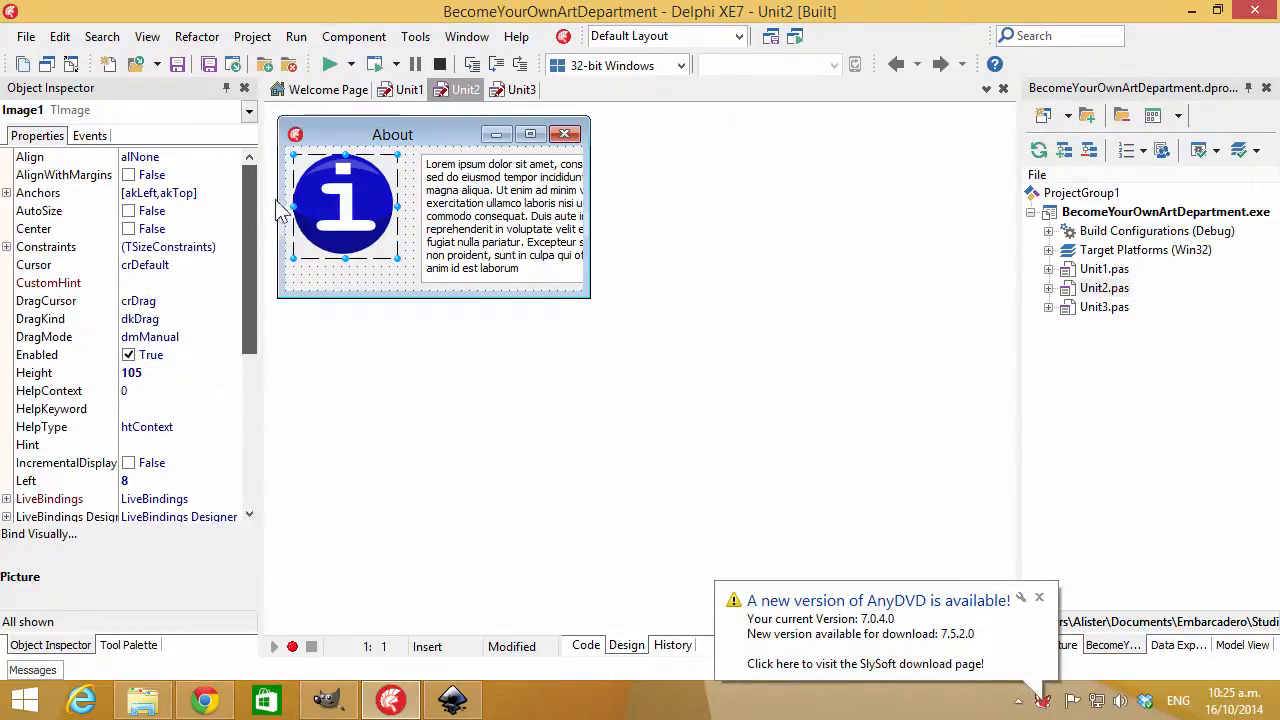
{"action": "left_click", "coordinate": [130, 231]}
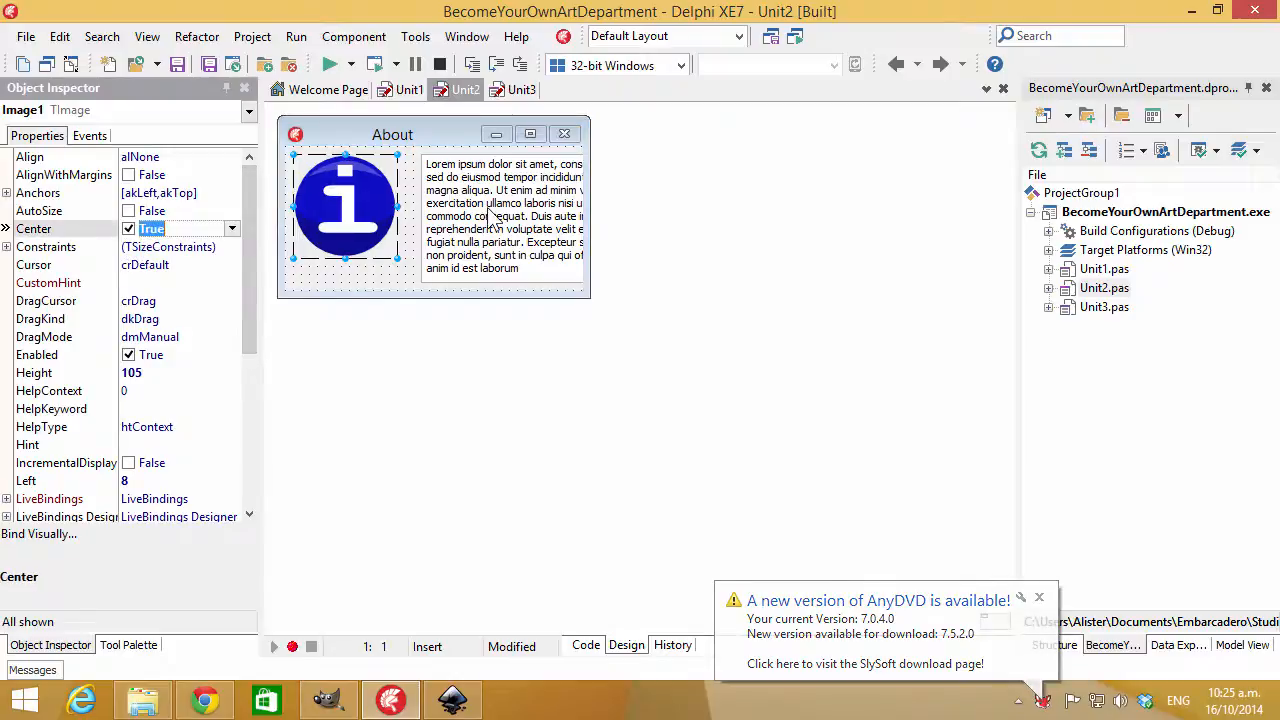
Widen the About form to a client width of 418 and arrange the memo close beside the slightly lowered image.
{"action": "left_click_drag", "start_coordinate": [484, 206], "coordinate": [475, 204]}
{"action": "left_click", "coordinate": [351, 286]}
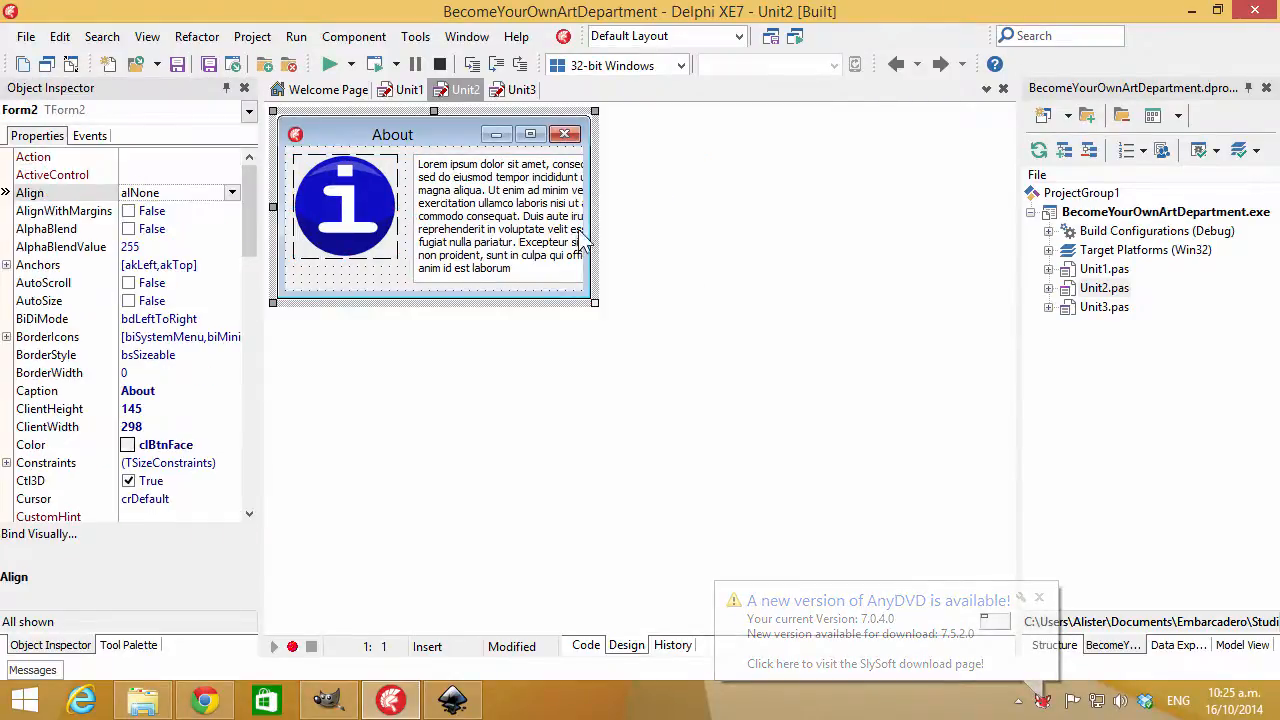
{"action": "left_click_drag", "start_coordinate": [591, 209], "coordinate": [712, 207]}
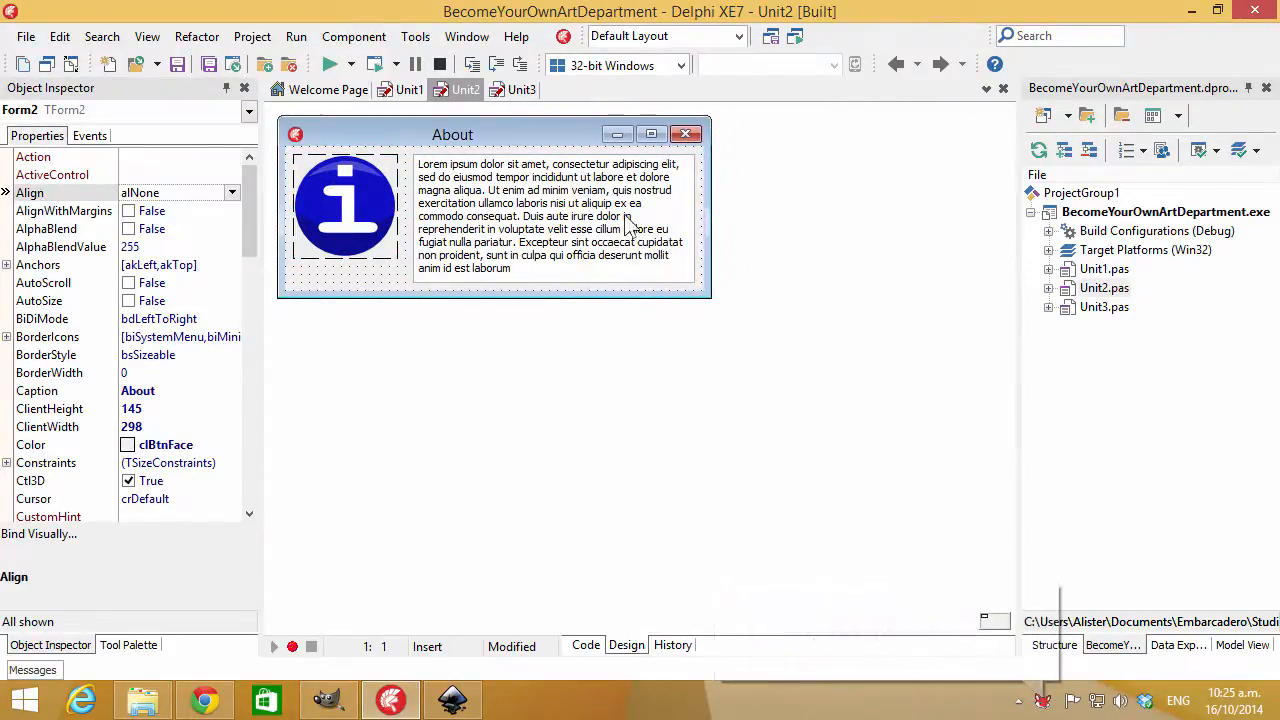
{"action": "left_click", "coordinate": [374, 224]}
{"action": "left_click_drag", "start_coordinate": [508, 222], "coordinate": [490, 220]}
{"action": "left_click", "coordinate": [344, 277]}
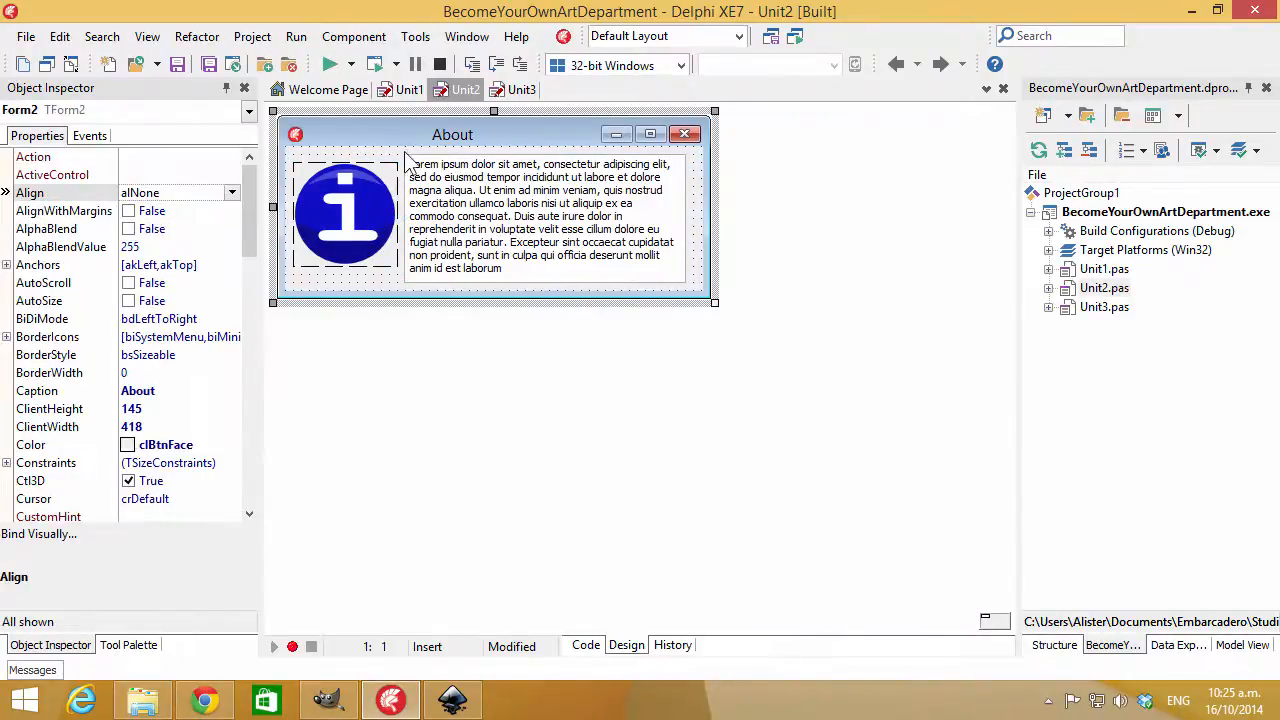
Run the application to check its About window, close it and return to Unit1.
{"action": "left_click", "coordinate": [374, 65]}
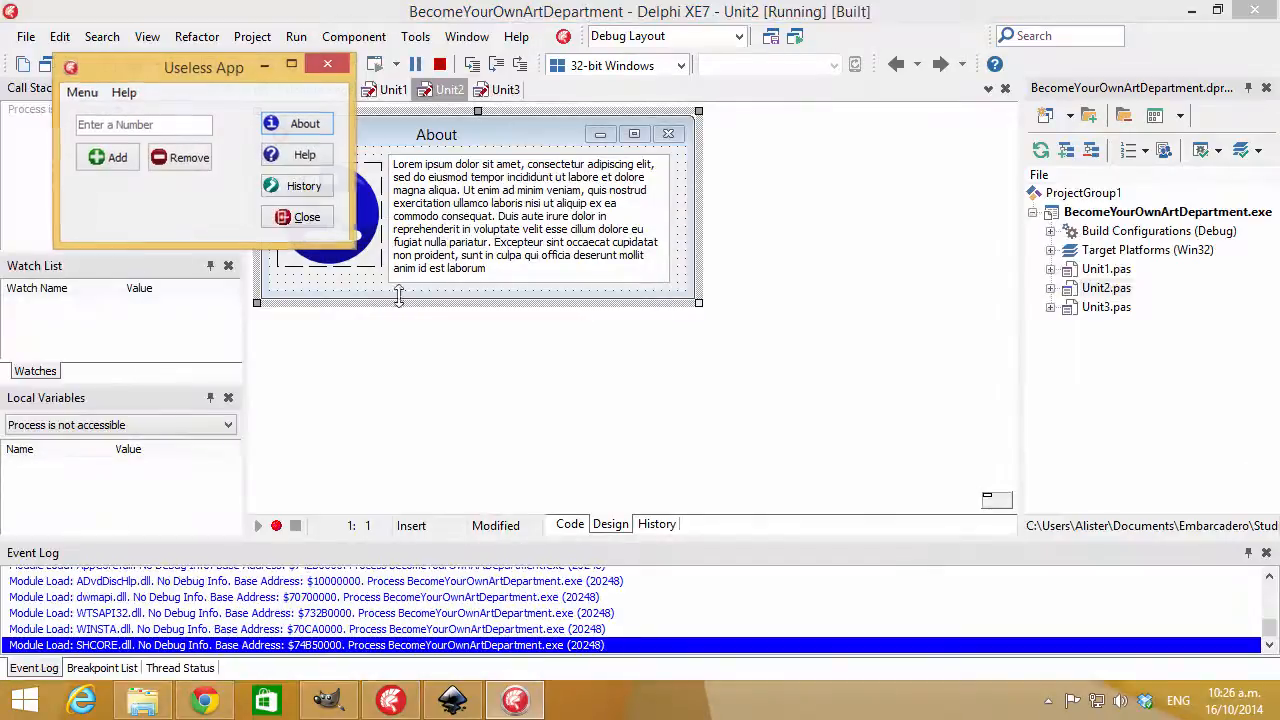
{"action": "left_click", "coordinate": [302, 125]}
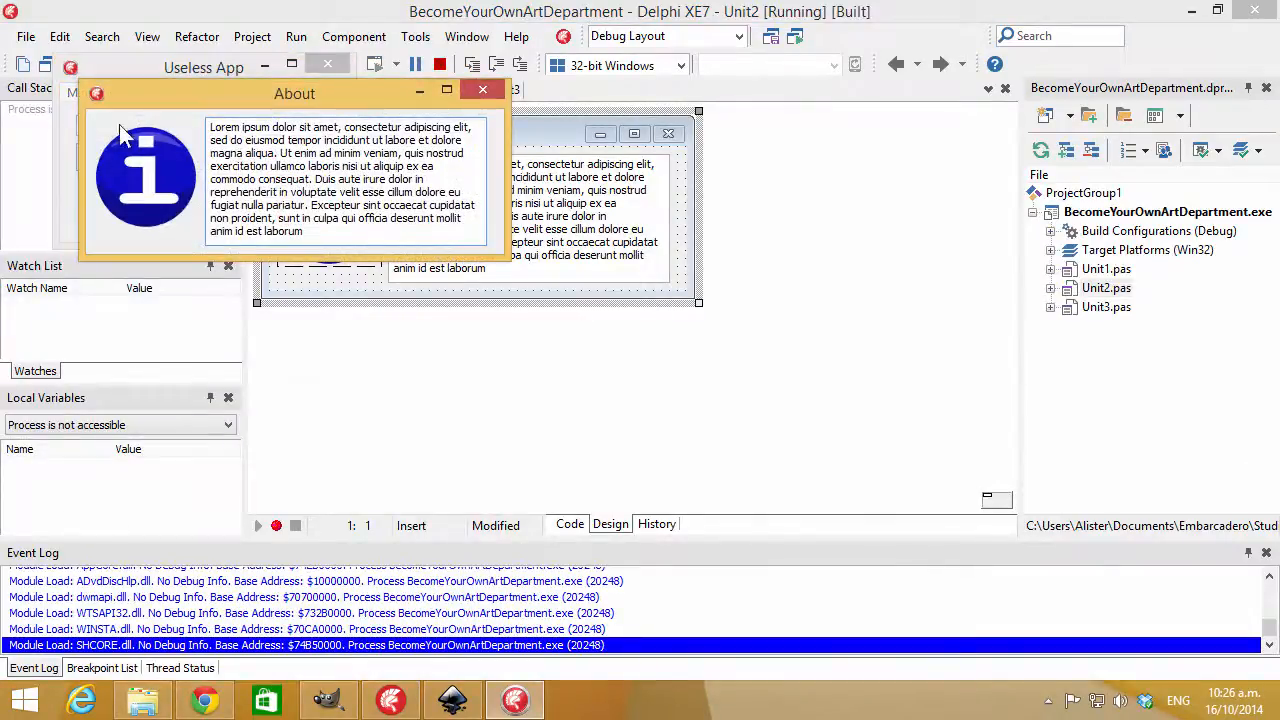
{"action": "left_click", "coordinate": [485, 91]}
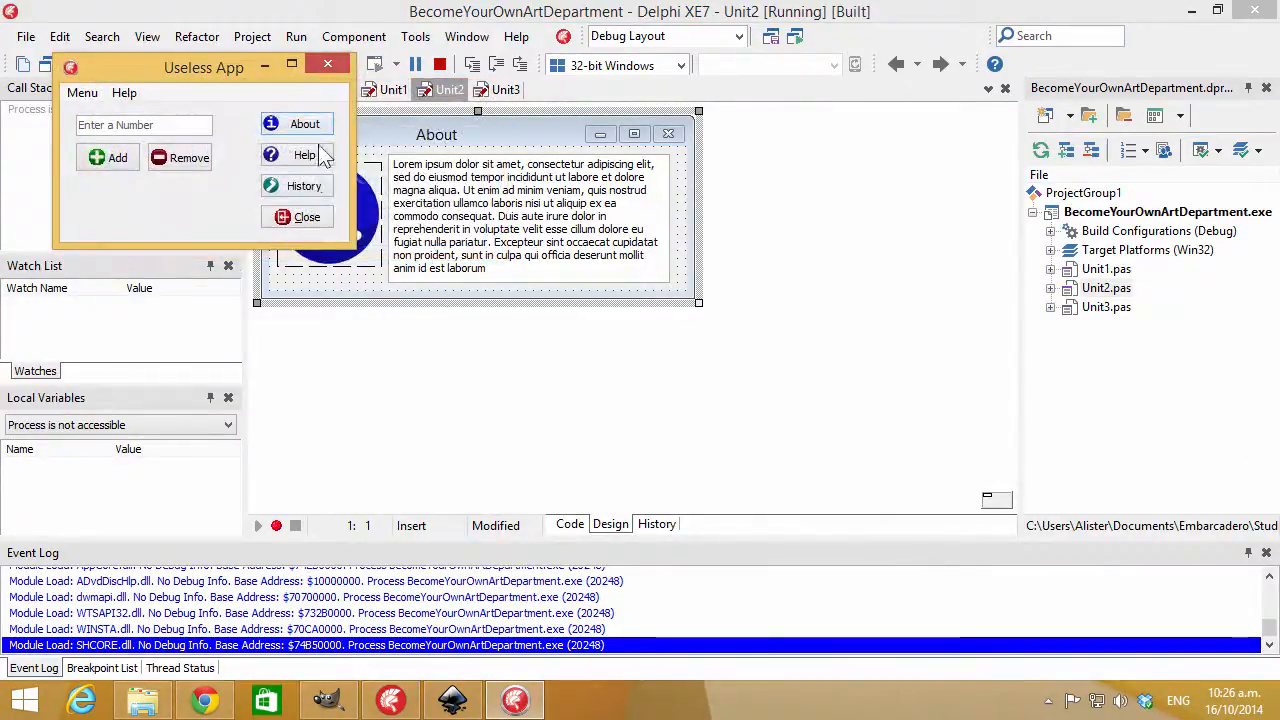
{"action": "left_click", "coordinate": [327, 64]}
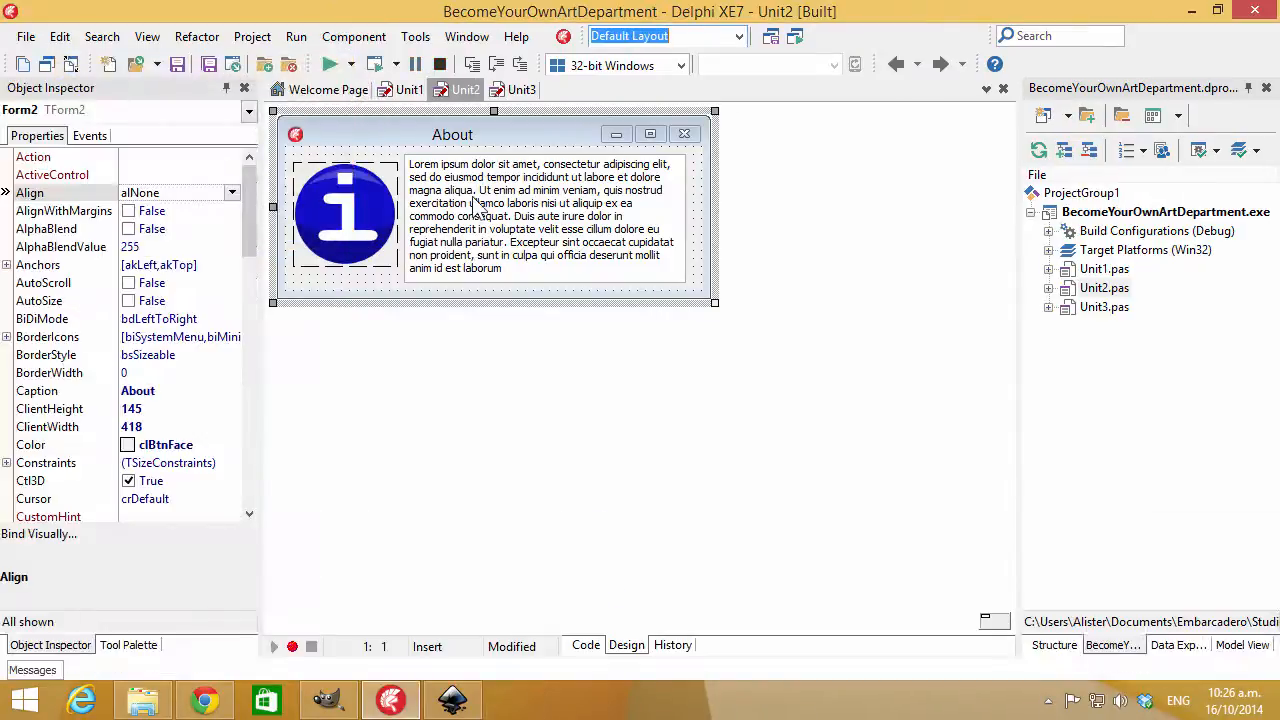
{"action": "left_click", "coordinate": [406, 92]}
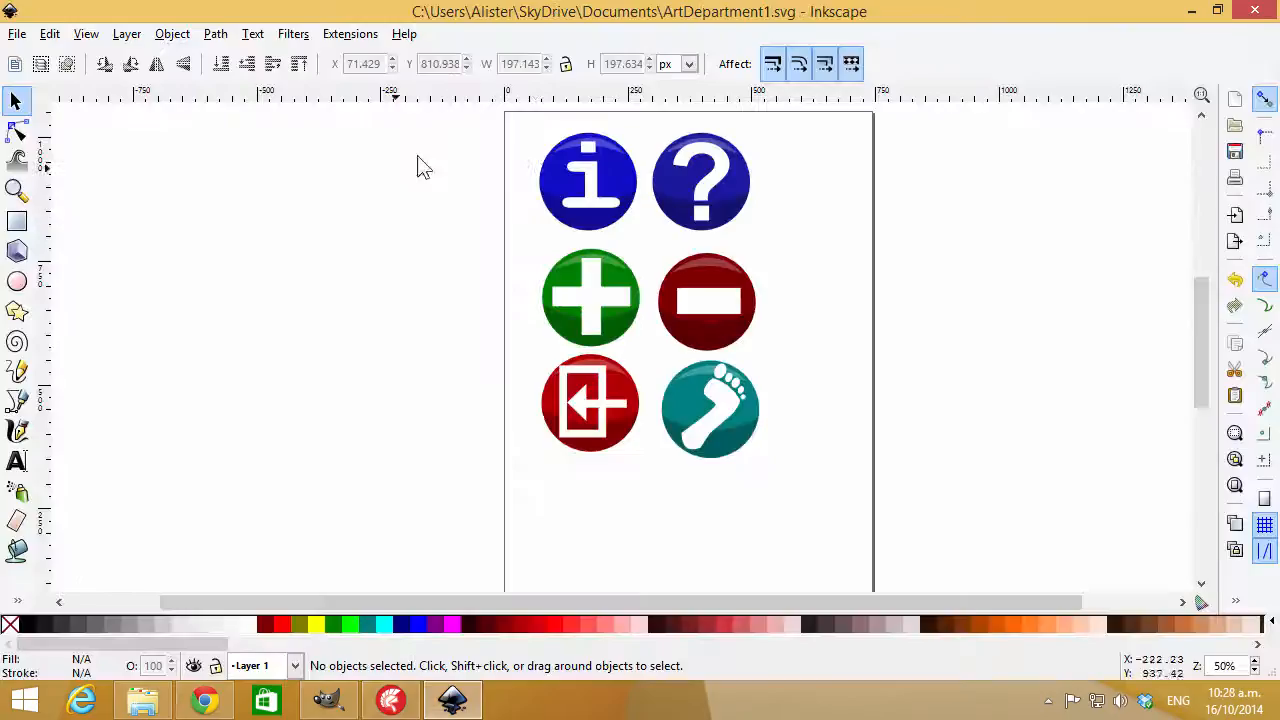
In Inkscape, set the object ID of the blue information icon to 001_About.
{"action": "left_click", "coordinate": [595, 163]}
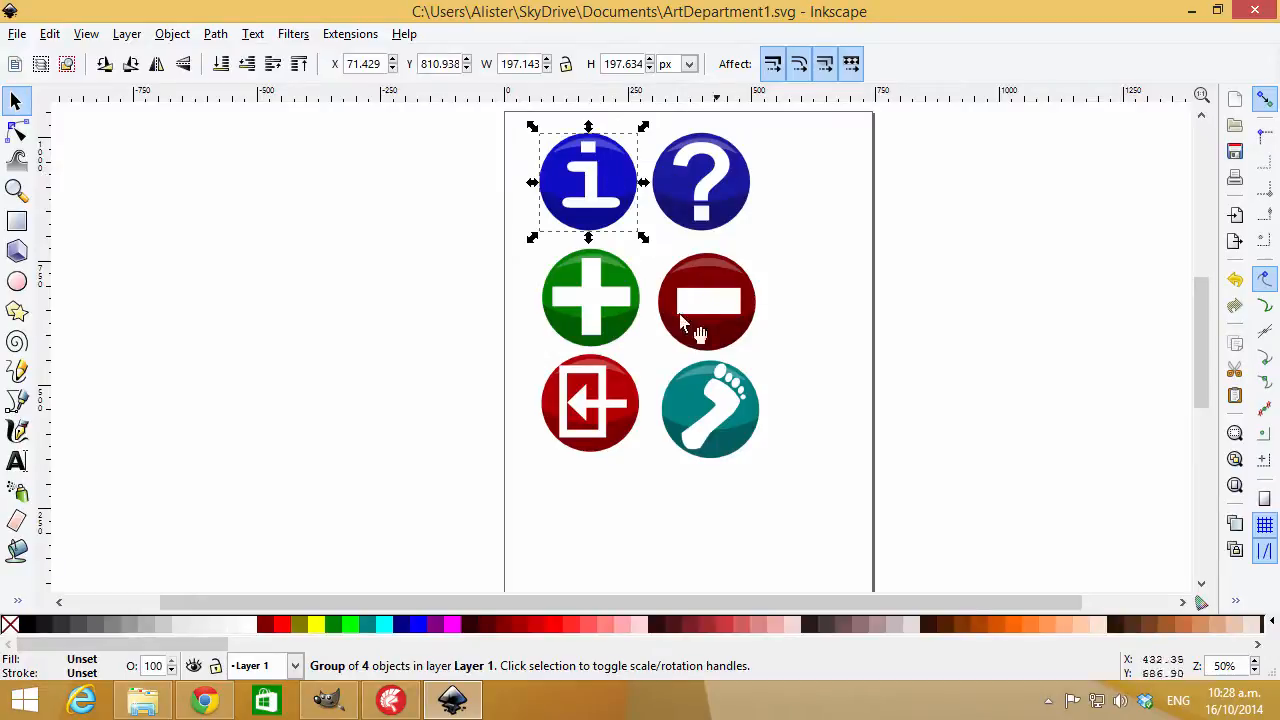
{"action": "left_click", "coordinate": [178, 36]}
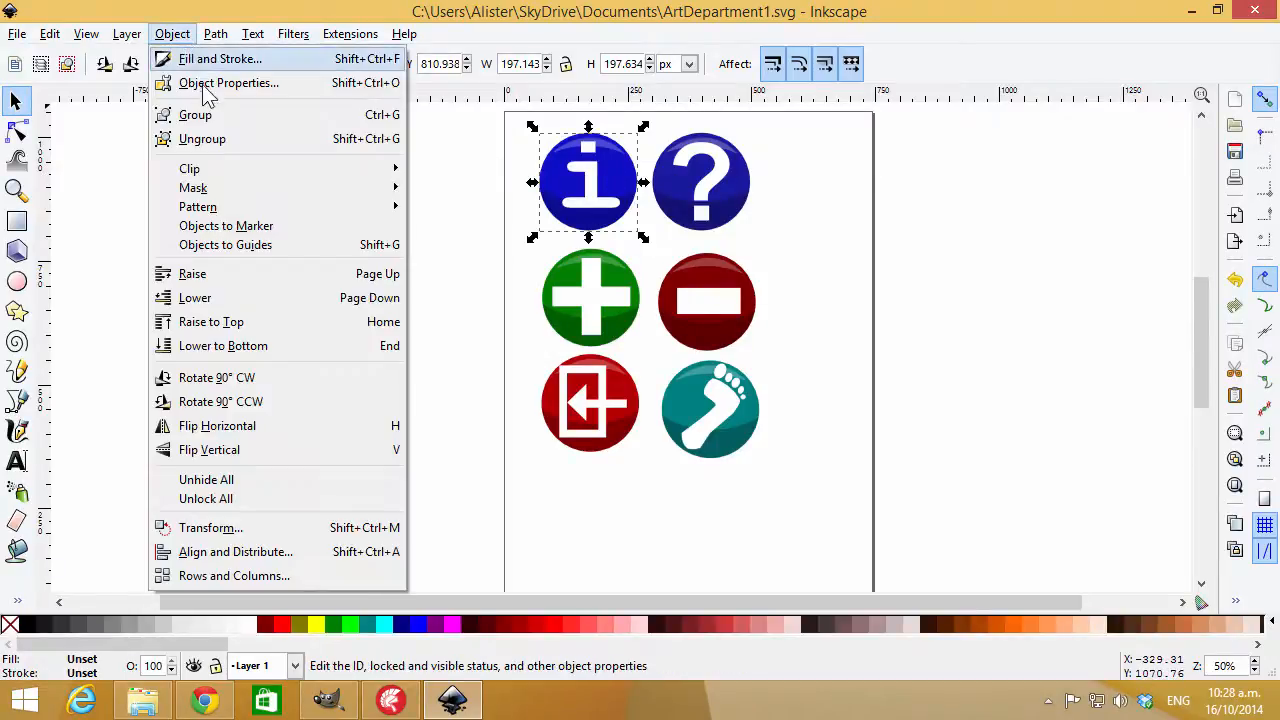
{"action": "left_click", "coordinate": [203, 83]}
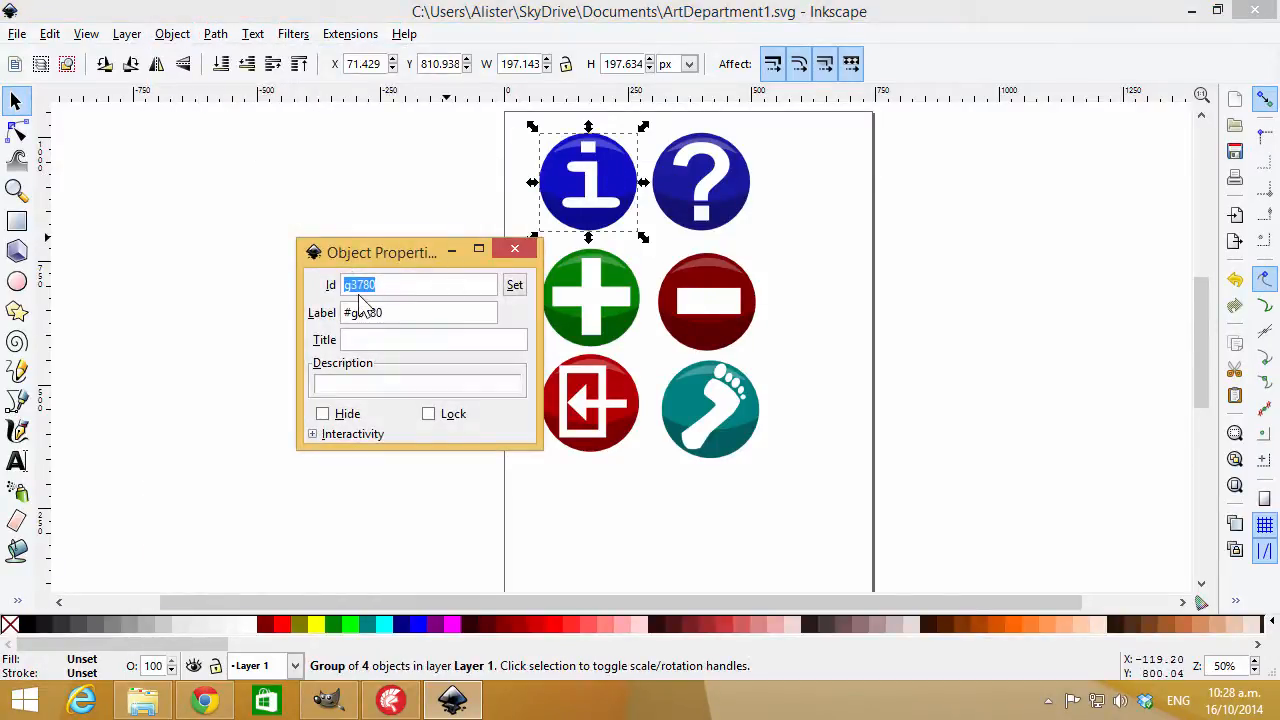
{"action": "type", "text": "001_About"}
{"action": "left_click", "coordinate": [514, 285]}
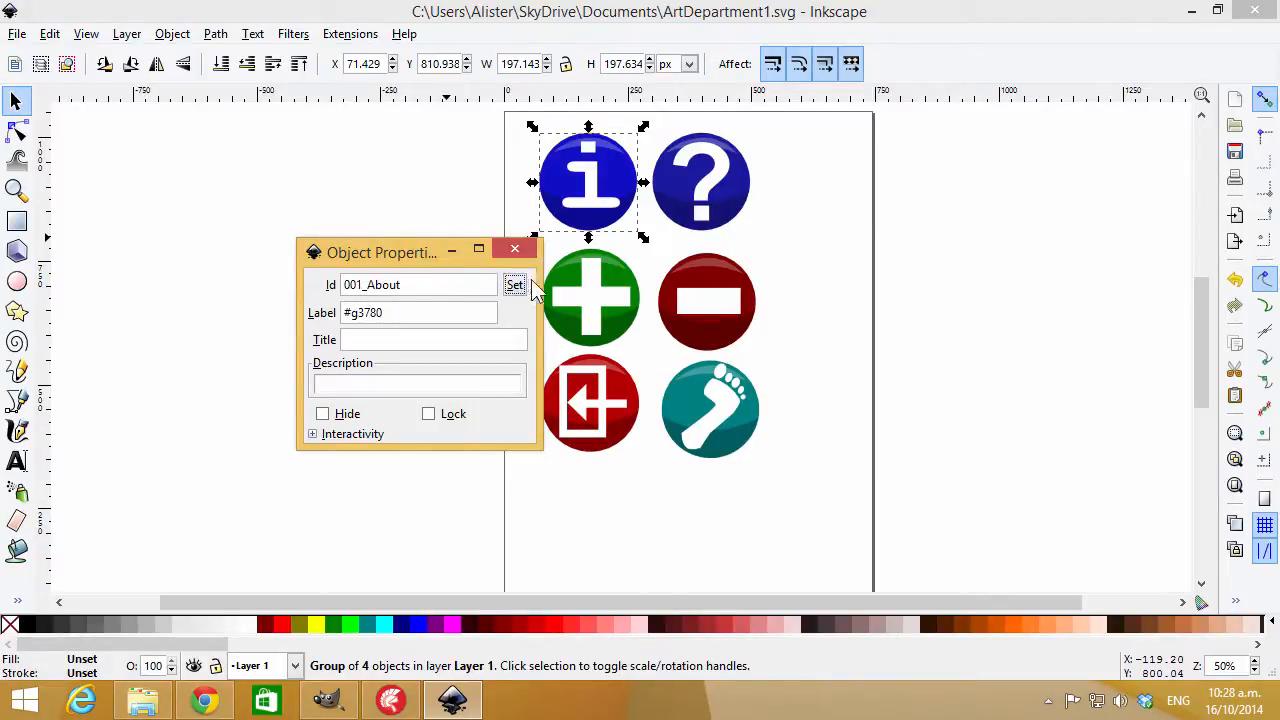
Set the object ID of the blue question mark icon to 002_Help.
{"action": "left_click", "coordinate": [691, 211]}
{"action": "left_click", "coordinate": [458, 278]}
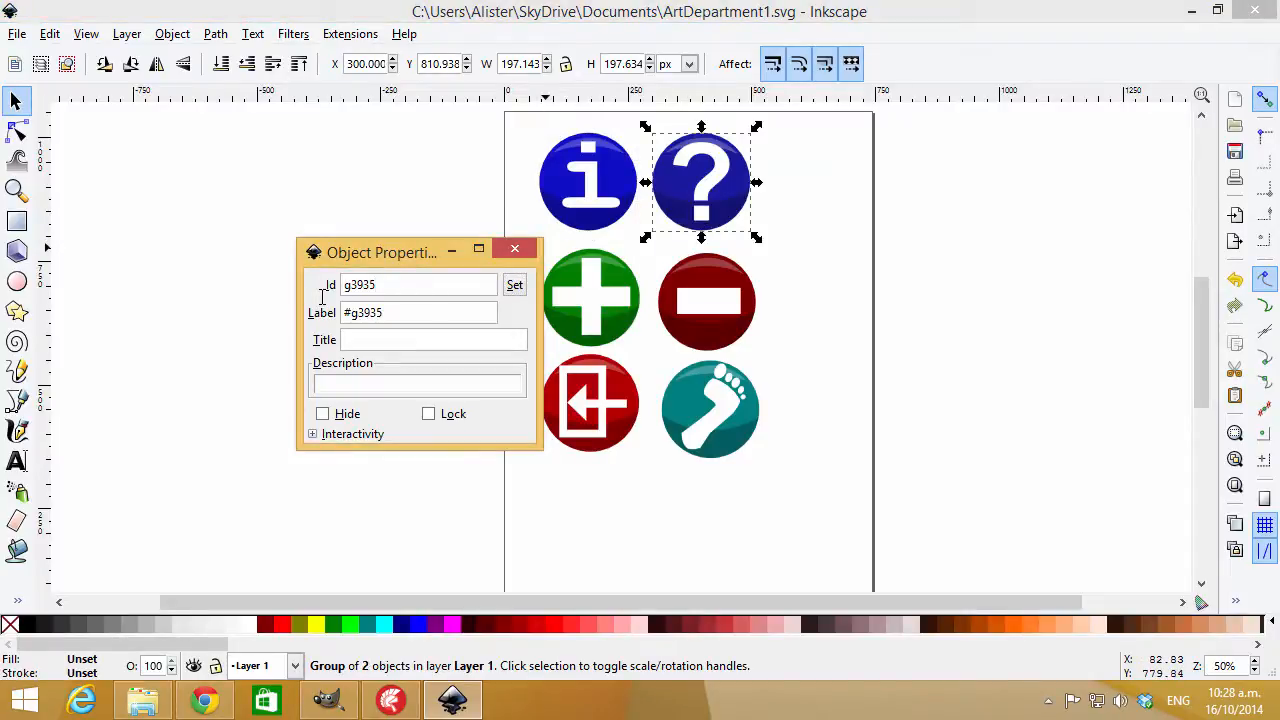
{"action": "key", "text": "ctrl+a"}
{"action": "type", "text": "002"}
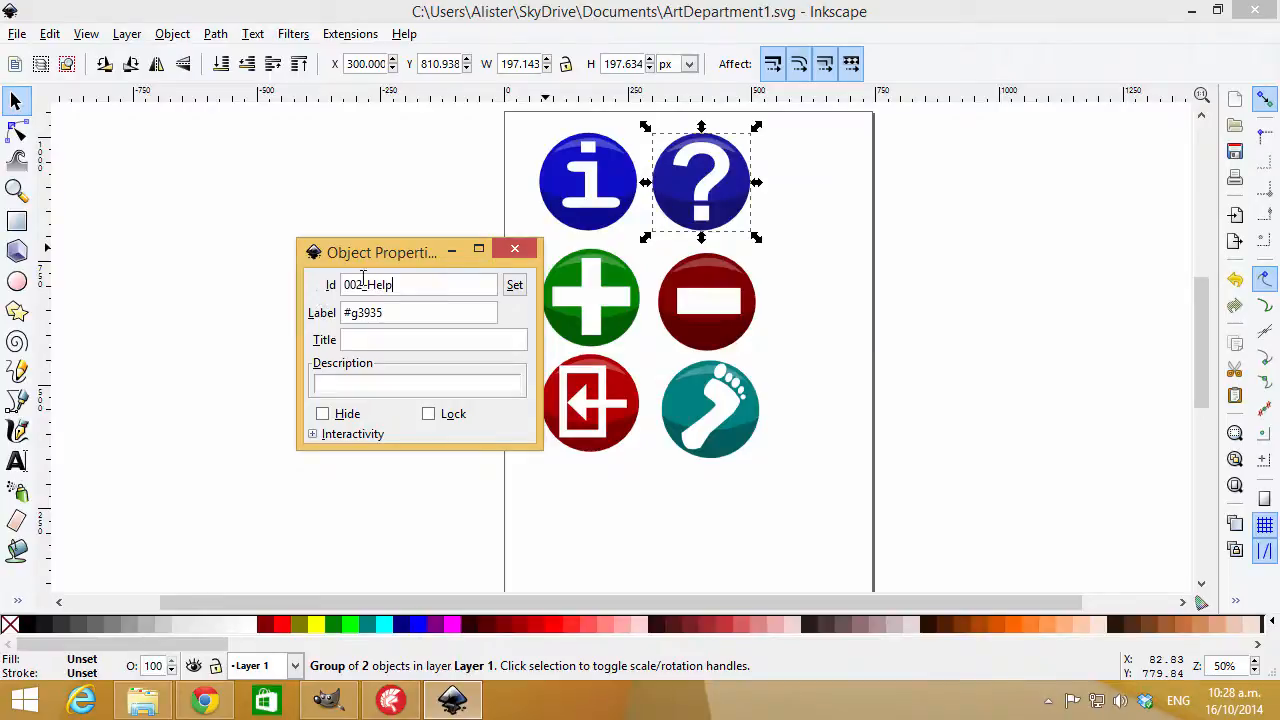
{"action": "left_click", "coordinate": [514, 285]}
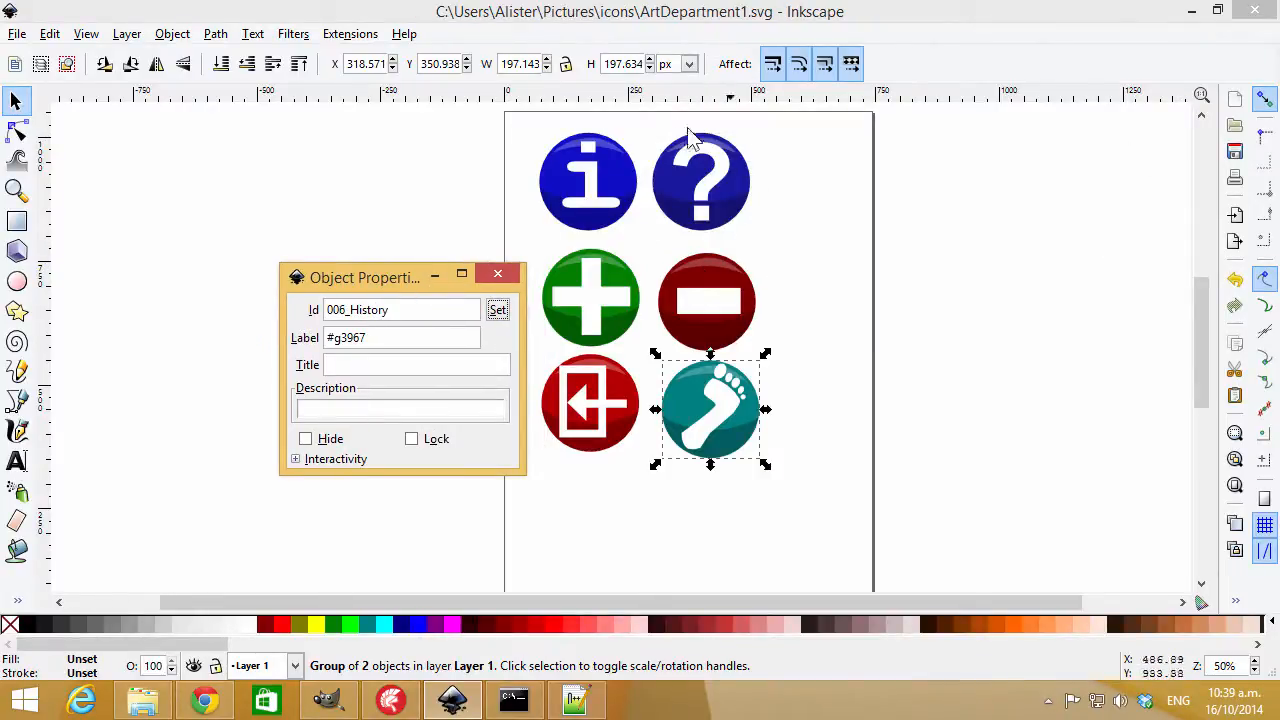
Check the object ID of each of the six icons in ArtDepartment1.svg.
{"action": "left_click", "coordinate": [608, 203]}
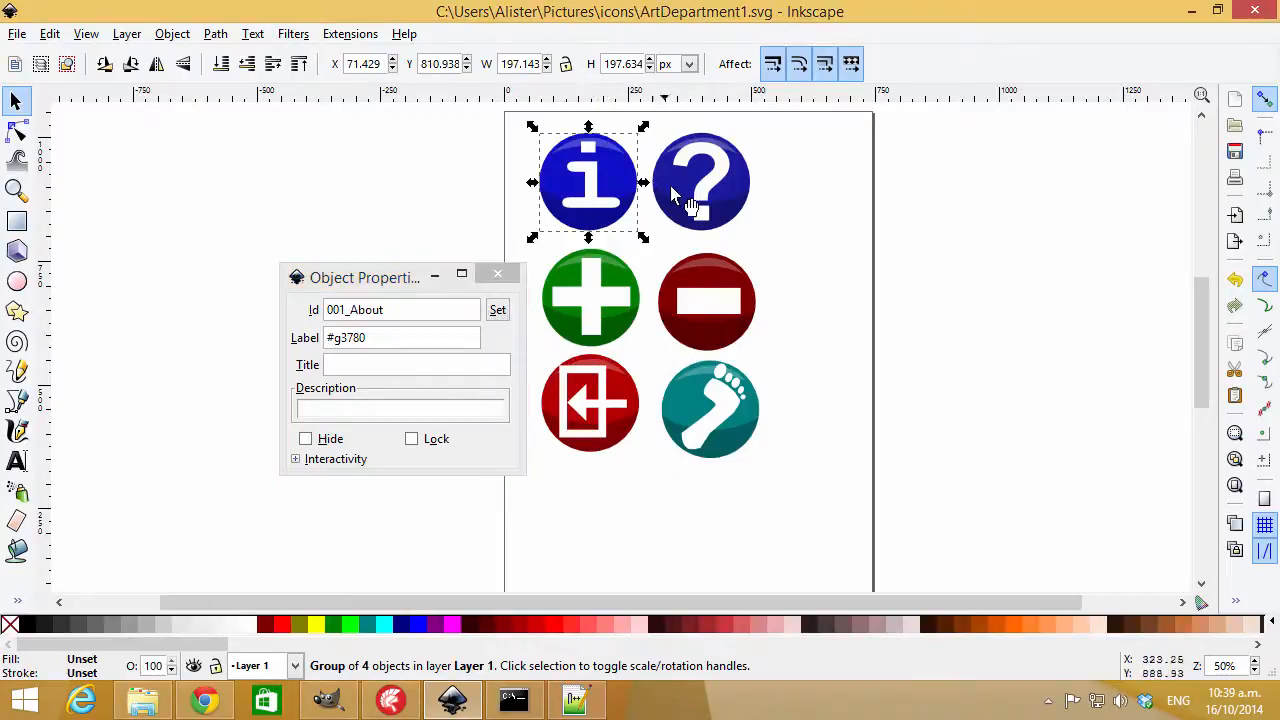
{"action": "left_click", "coordinate": [673, 189]}
{"action": "left_click", "coordinate": [610, 268]}
{"action": "left_click", "coordinate": [746, 298]}
{"action": "left_click", "coordinate": [619, 404]}
{"action": "left_click", "coordinate": [712, 422]}
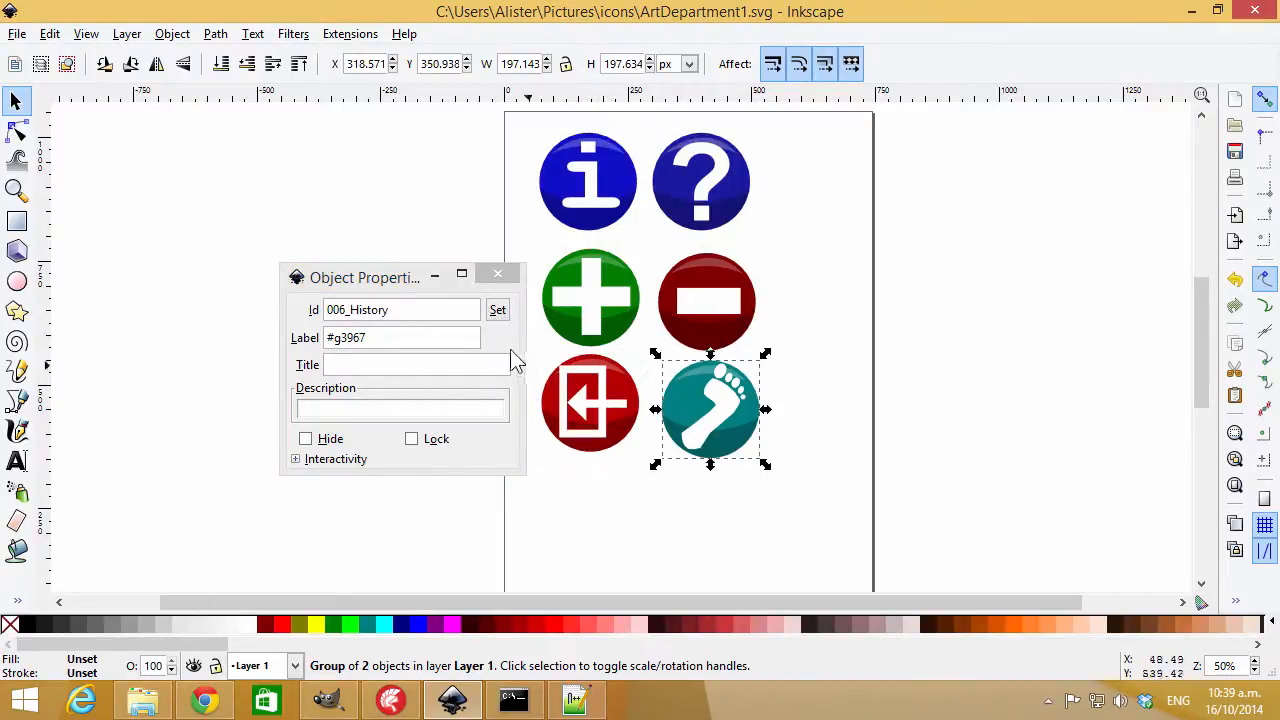
Switch to Notepad++ and review the icon IDs listed in icons.txt.
{"action": "left_click", "coordinate": [578, 703]}
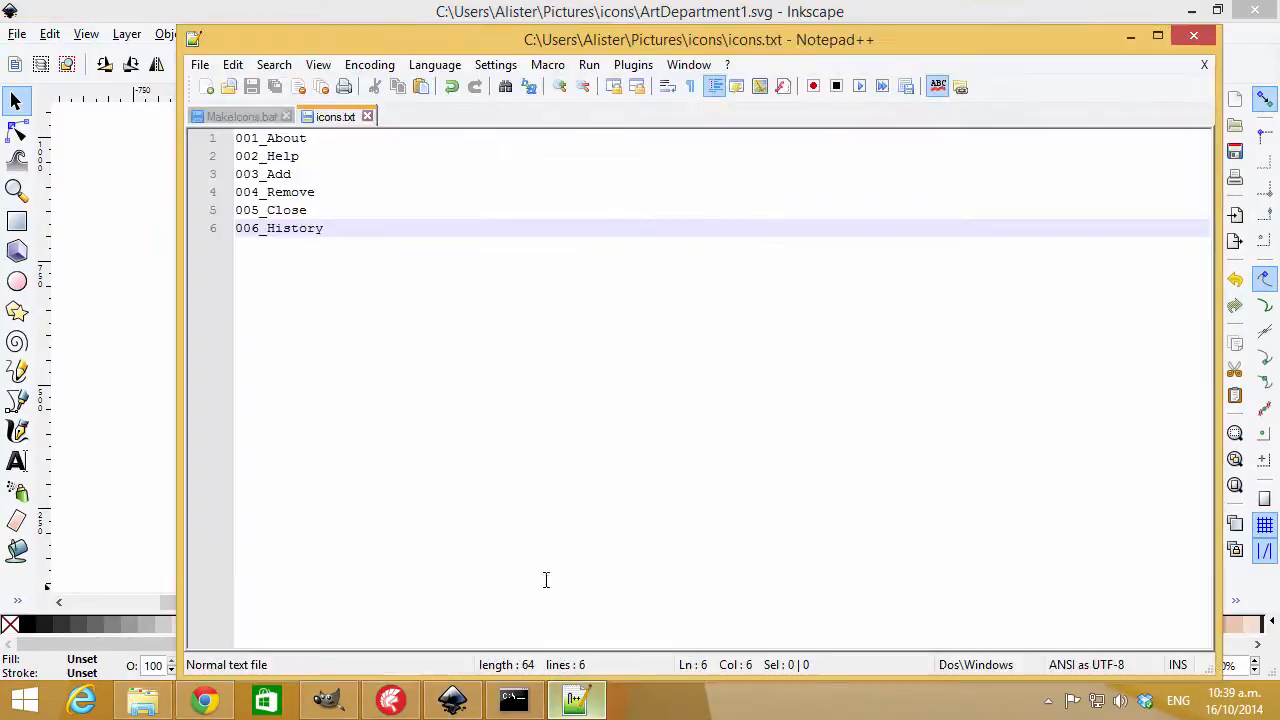
{"action": "left_click", "coordinate": [281, 138]}
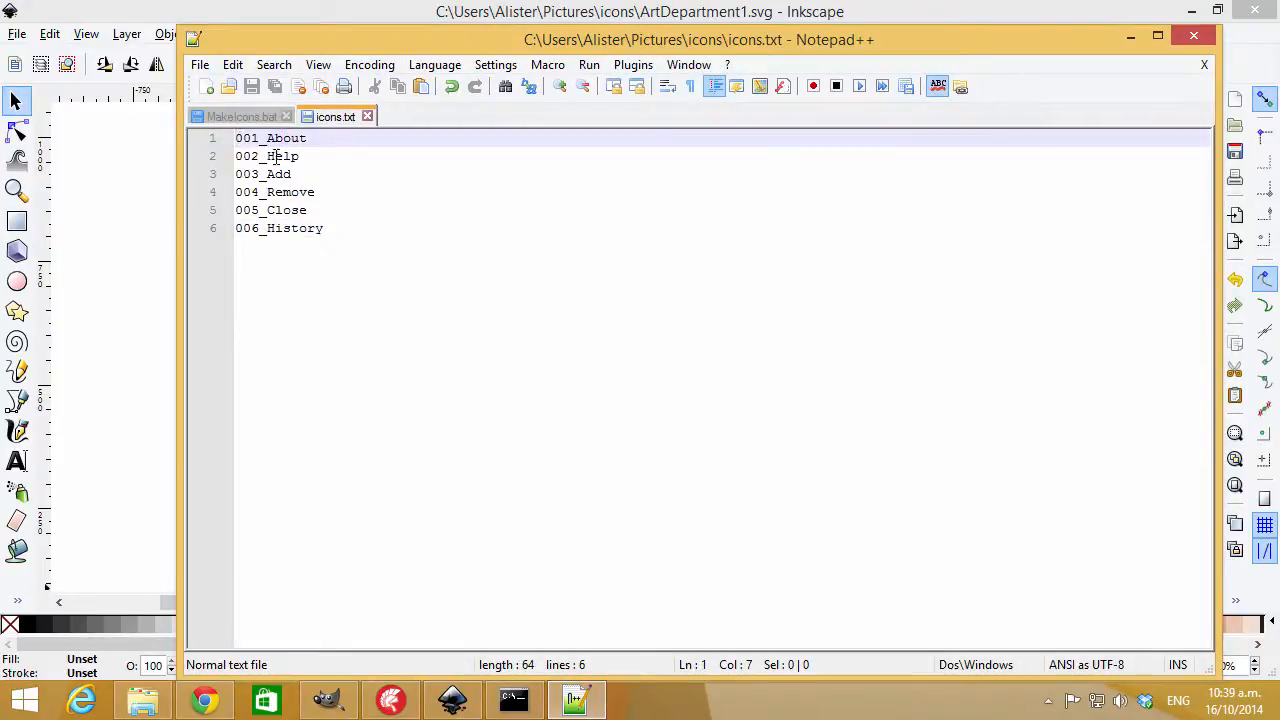
{"action": "left_click", "coordinate": [285, 231]}
{"action": "left_click", "coordinate": [290, 210]}
{"action": "left_click", "coordinate": [289, 174]}
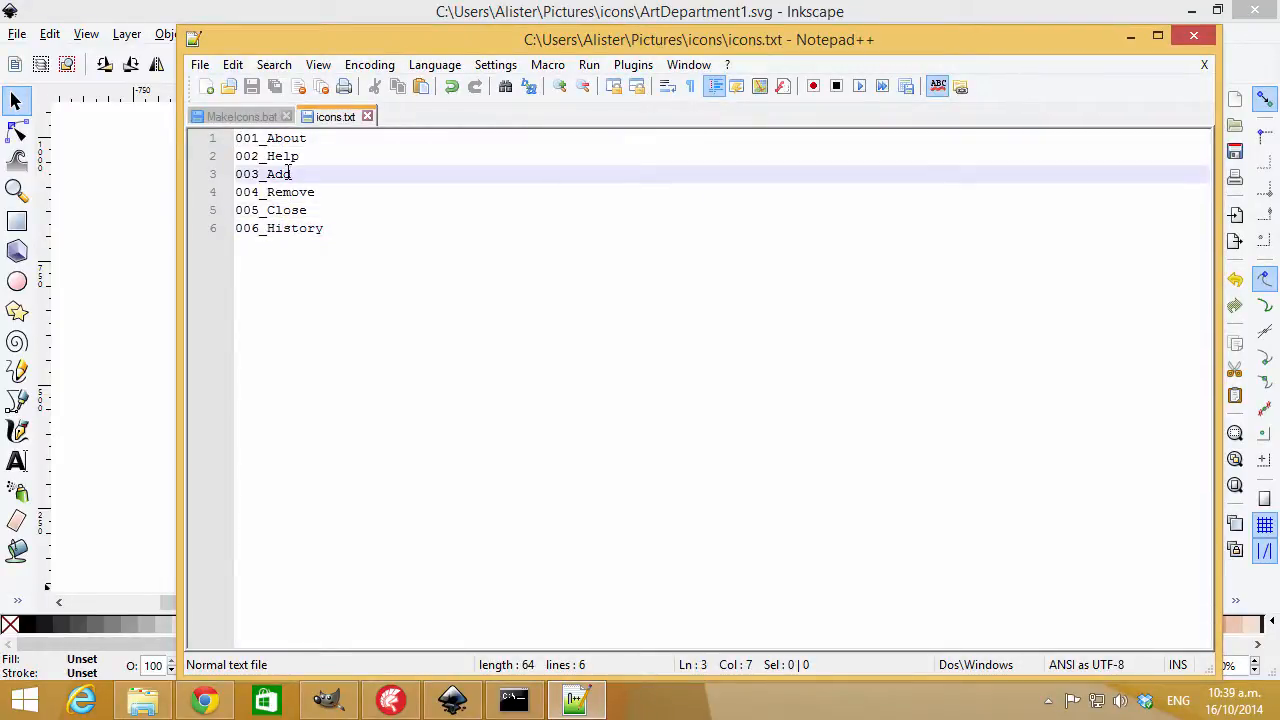
In MakeIcons.bat, delete "and ImageMagick" from the Echo message about required software.
{"action": "left_click", "coordinate": [249, 118]}
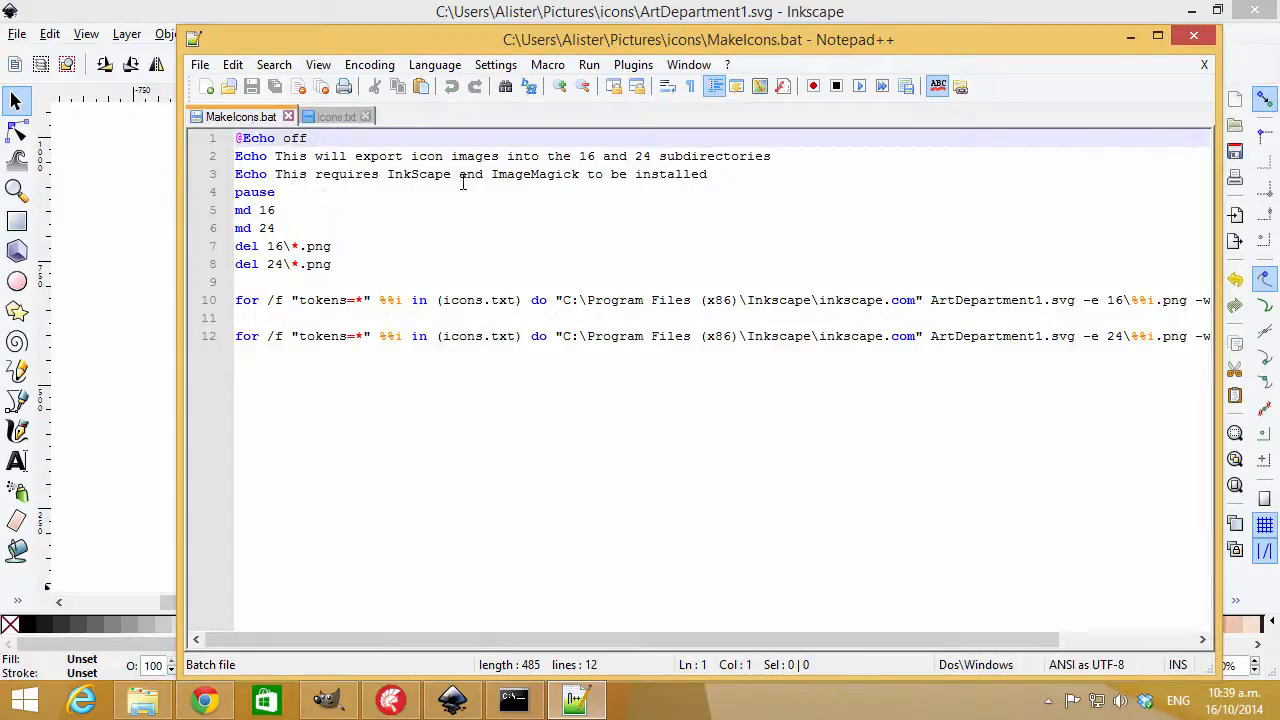
{"action": "left_click_drag", "start_coordinate": [460, 176], "coordinate": [568, 176]}
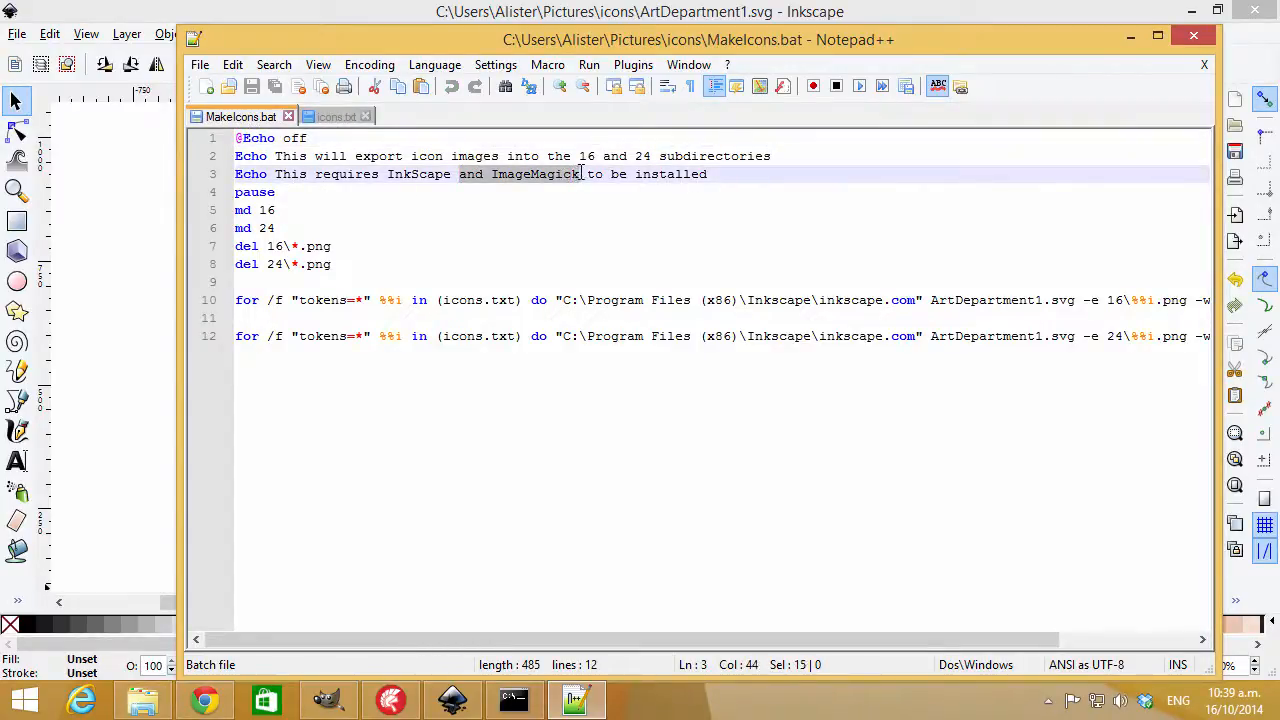
{"action": "key", "text": "Delete"}
{"action": "key", "text": "Delete"}
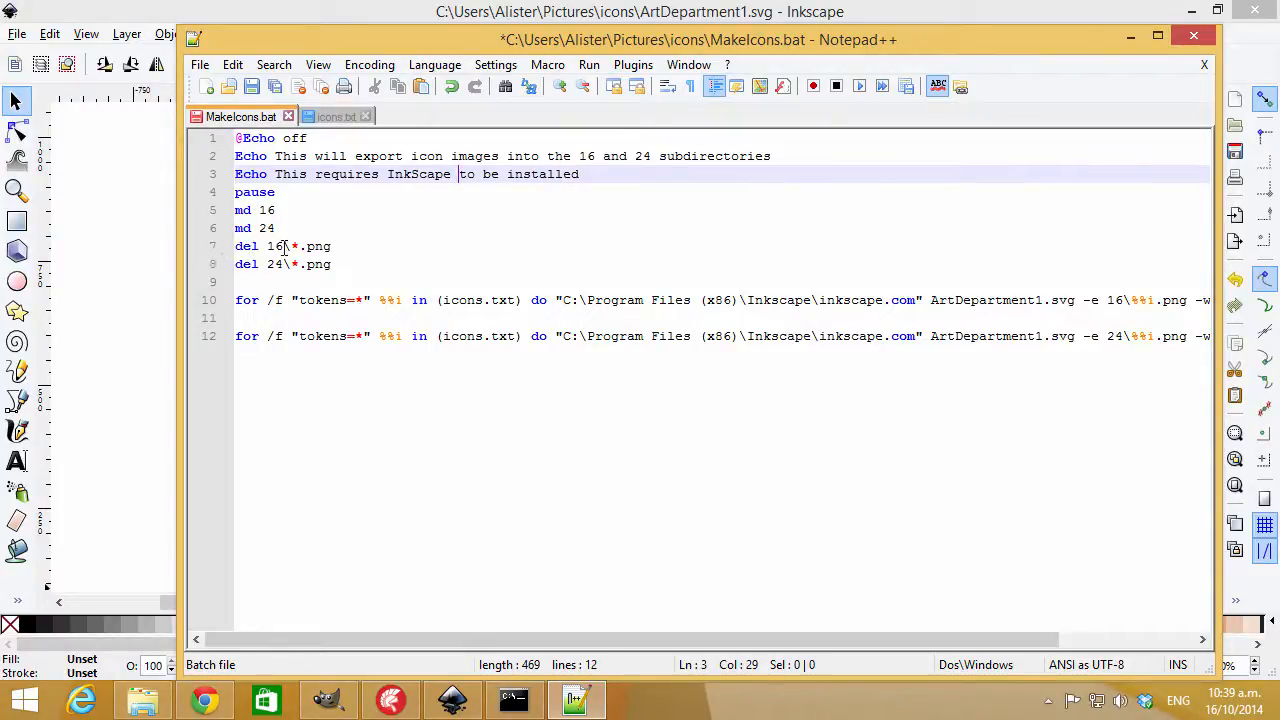
Examine the delete and export commands in MakeIcons.bat, comparing the icons.txt reference and 16\%%i.png output with the ID list.
{"action": "left_click", "coordinate": [232, 247]}
{"action": "left_click", "coordinate": [266, 276]}
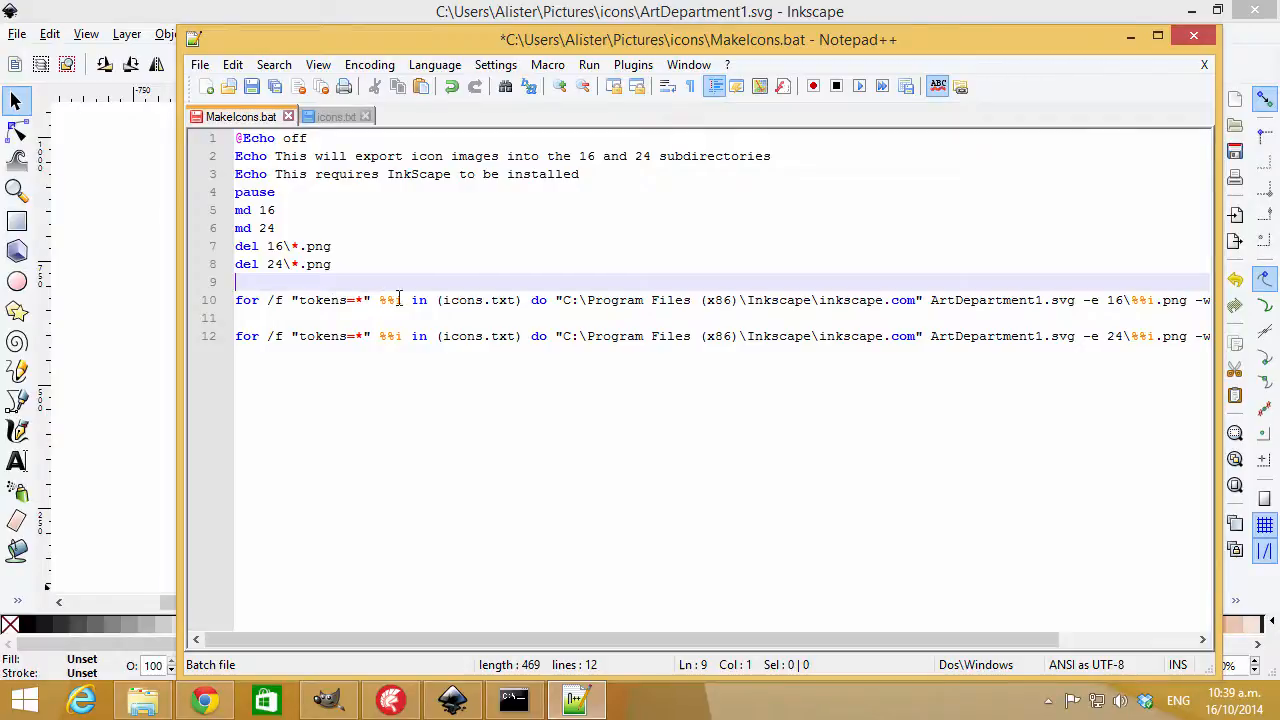
{"action": "left_click_drag", "start_coordinate": [451, 300], "coordinate": [507, 301]}
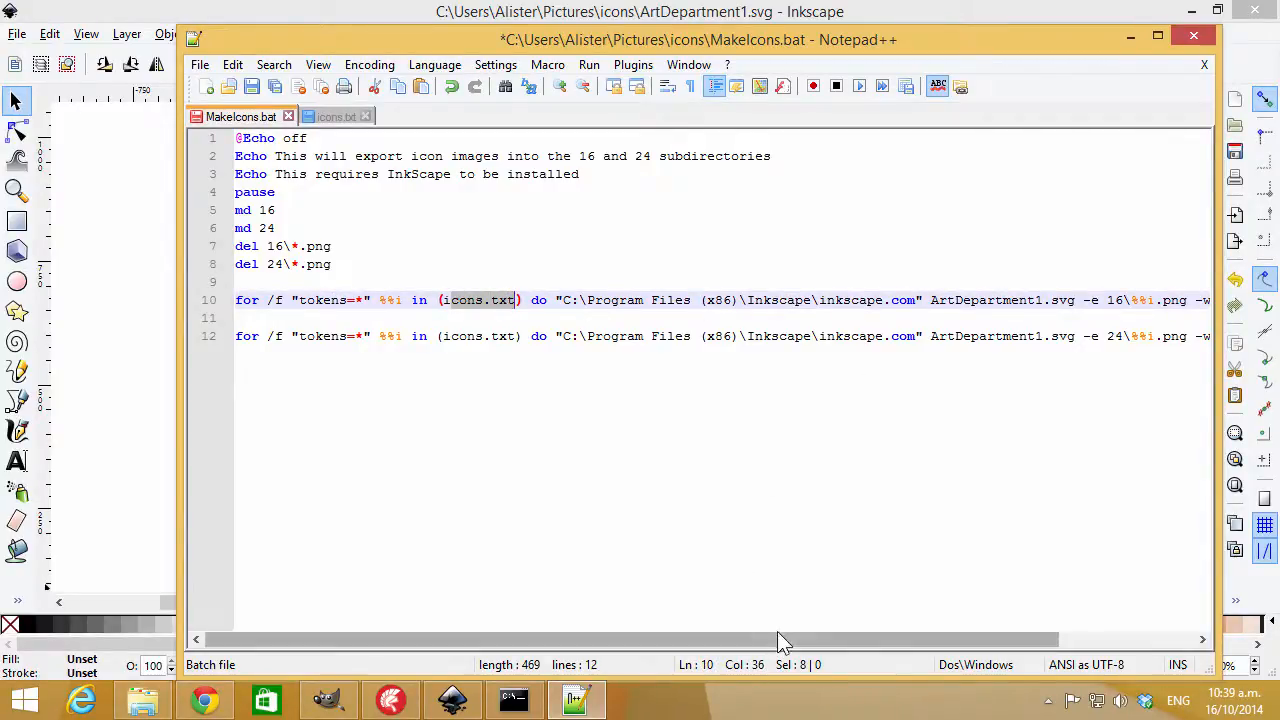
{"action": "left_click_drag", "start_coordinate": [777, 631], "coordinate": [951, 694]}
{"action": "left_click_drag", "start_coordinate": [777, 304], "coordinate": [1035, 300]}
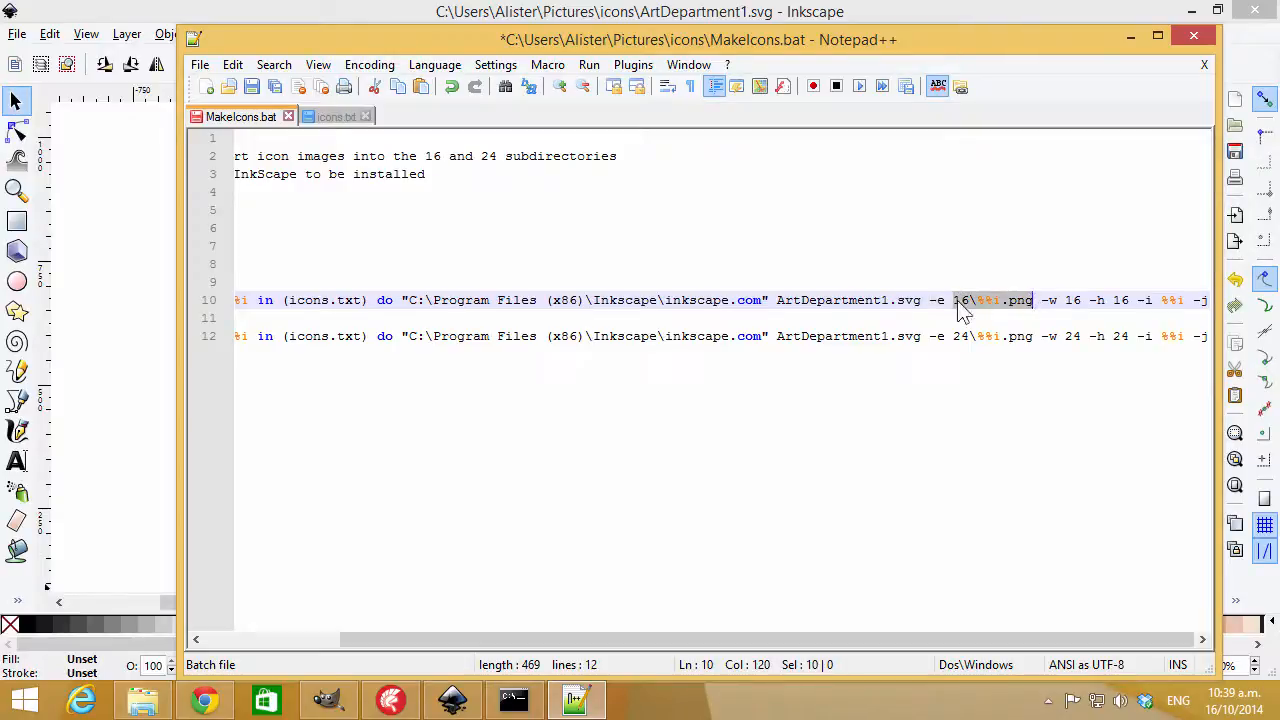
{"action": "left_click", "coordinate": [338, 117]}
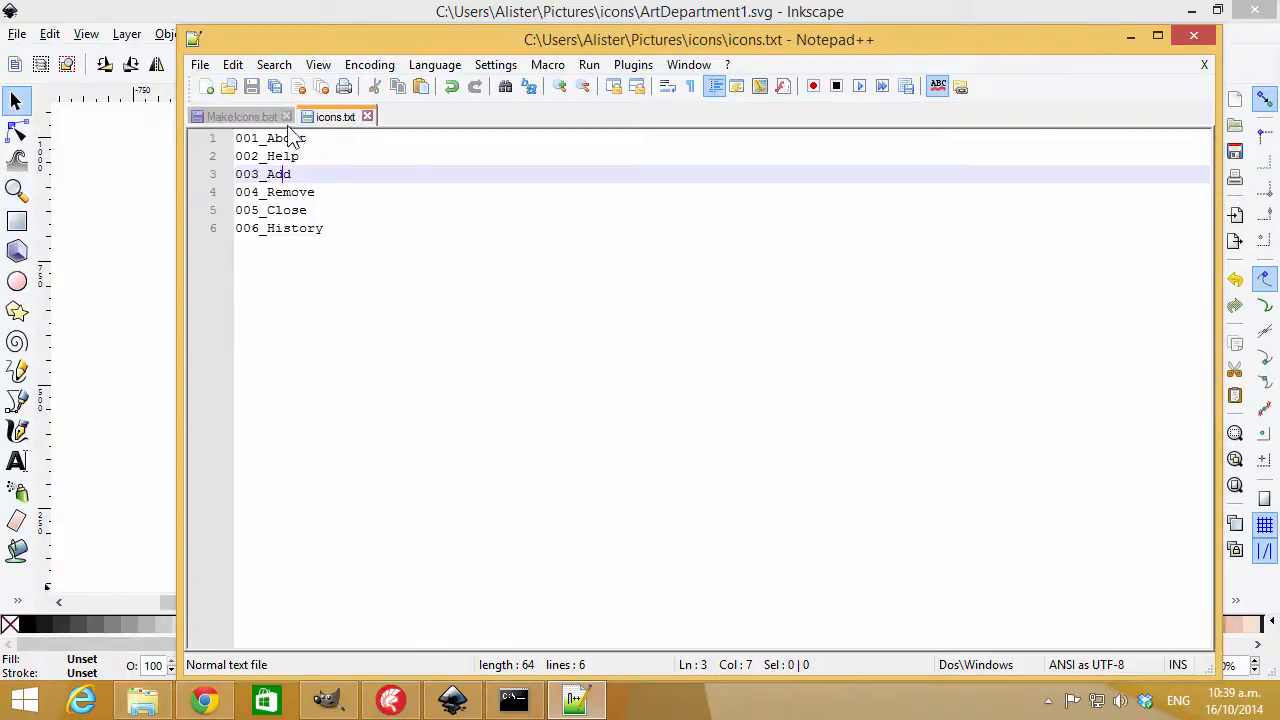
{"action": "left_click", "coordinate": [245, 117]}
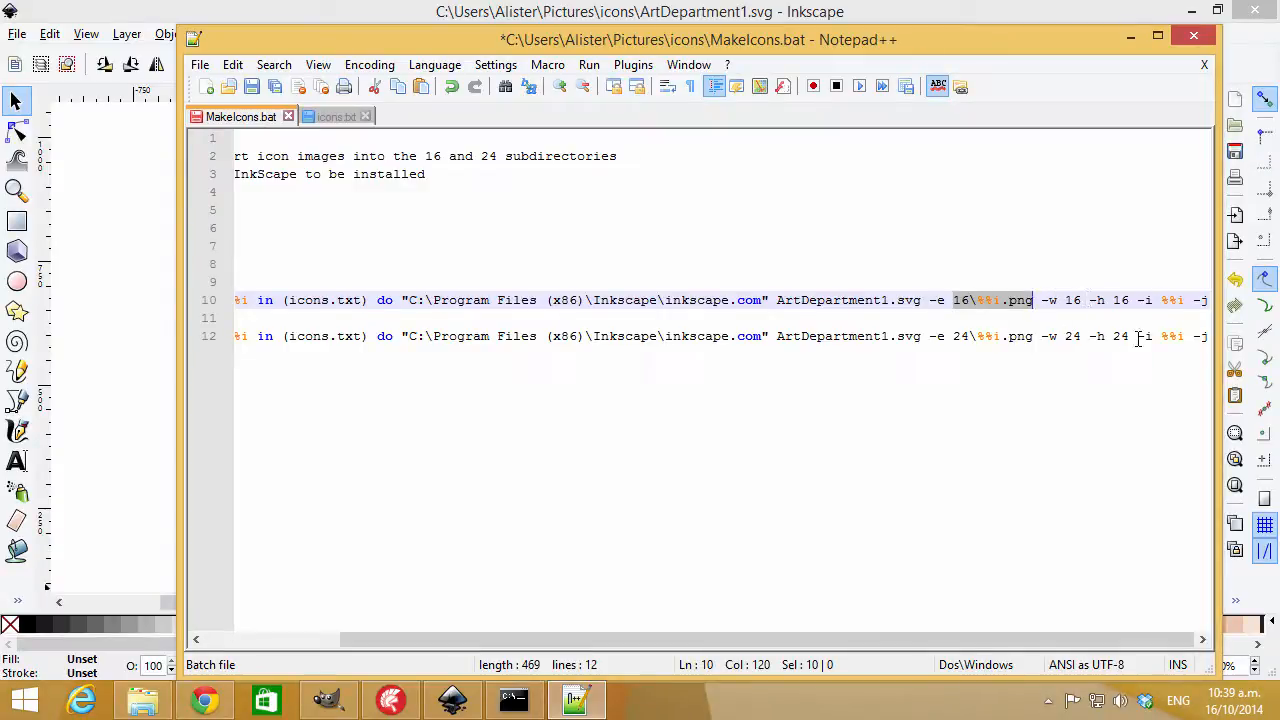
Switch to the command prompt, list the icons directory and run MakeIcons.bat to export the 16 and 24 pixel icons.
{"action": "key", "text": "ctrl+End"}
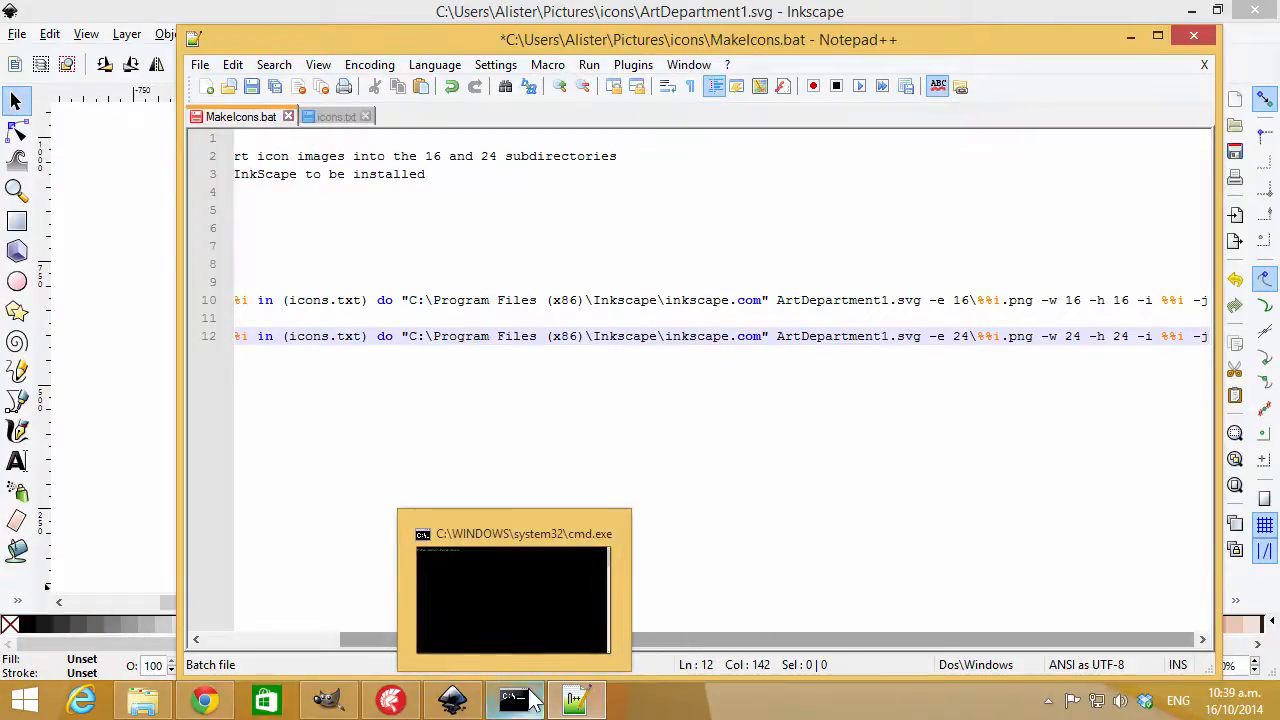
{"action": "left_click", "coordinate": [516, 697]}
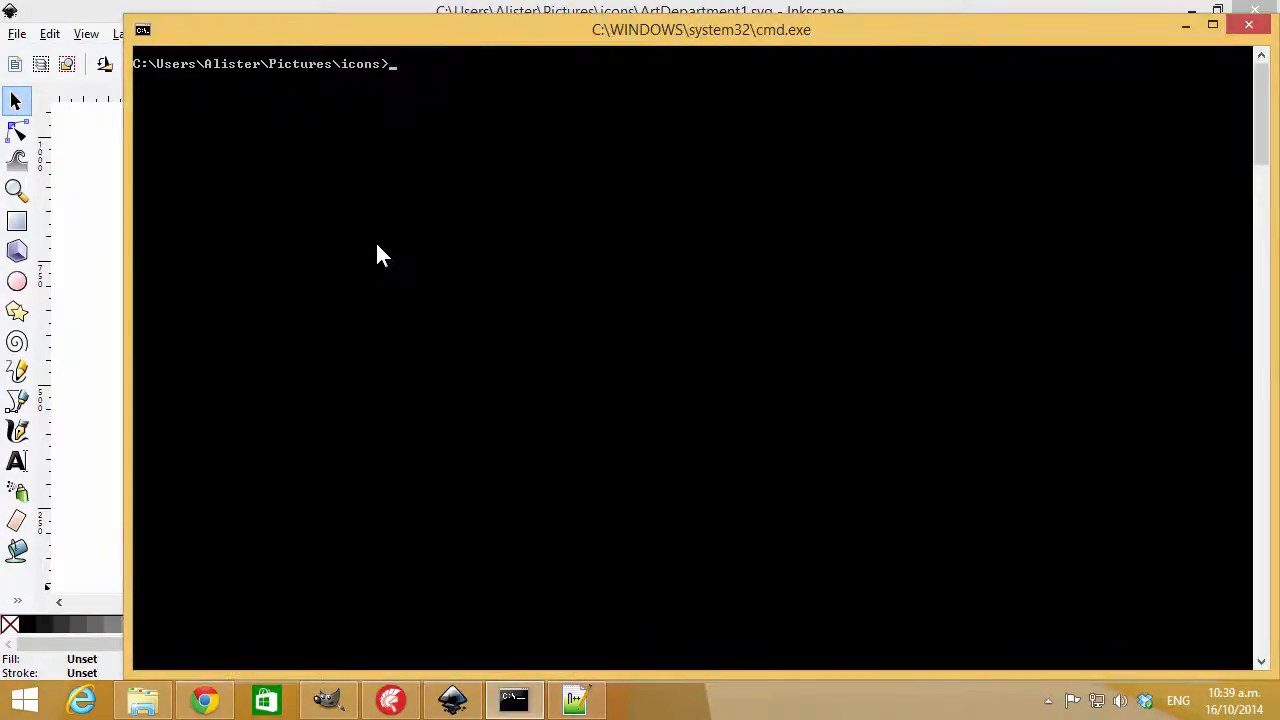
{"action": "type", "text": "dir"}
{"action": "key", "text": "Return"}
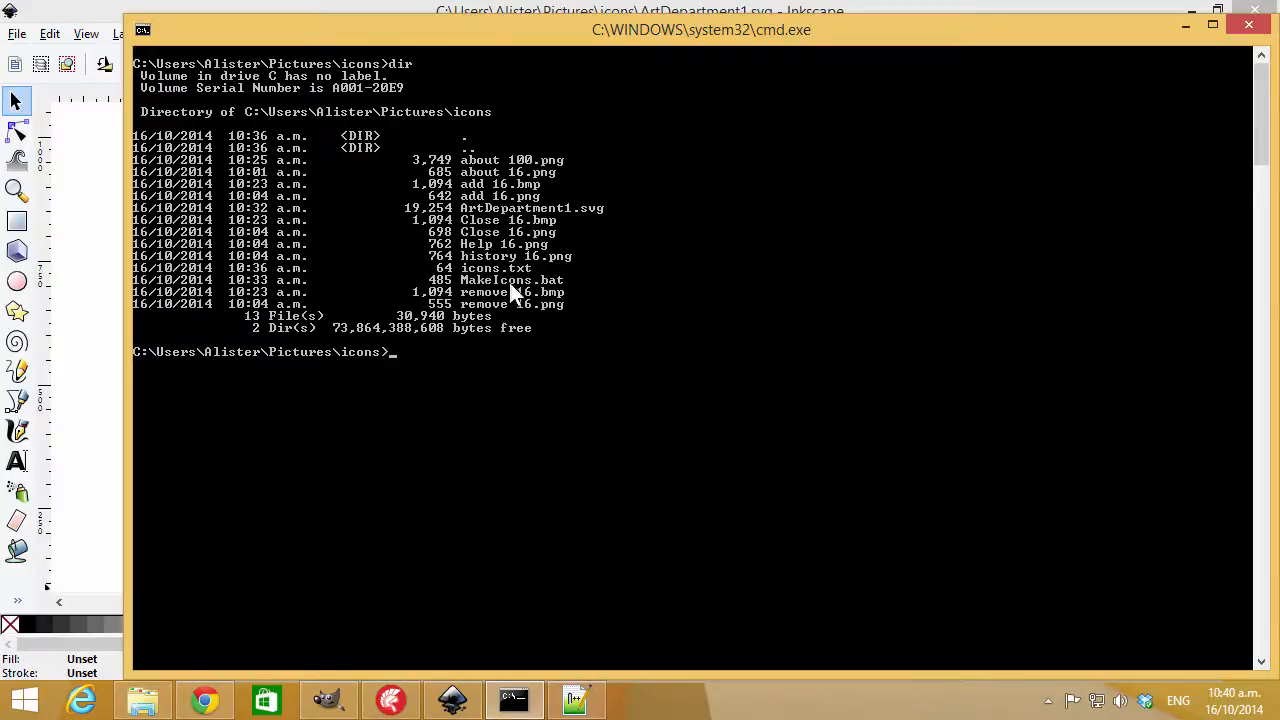
{"action": "type", "text": "m"}
{"action": "key", "text": "Tab"}
{"action": "key", "text": "Return"}
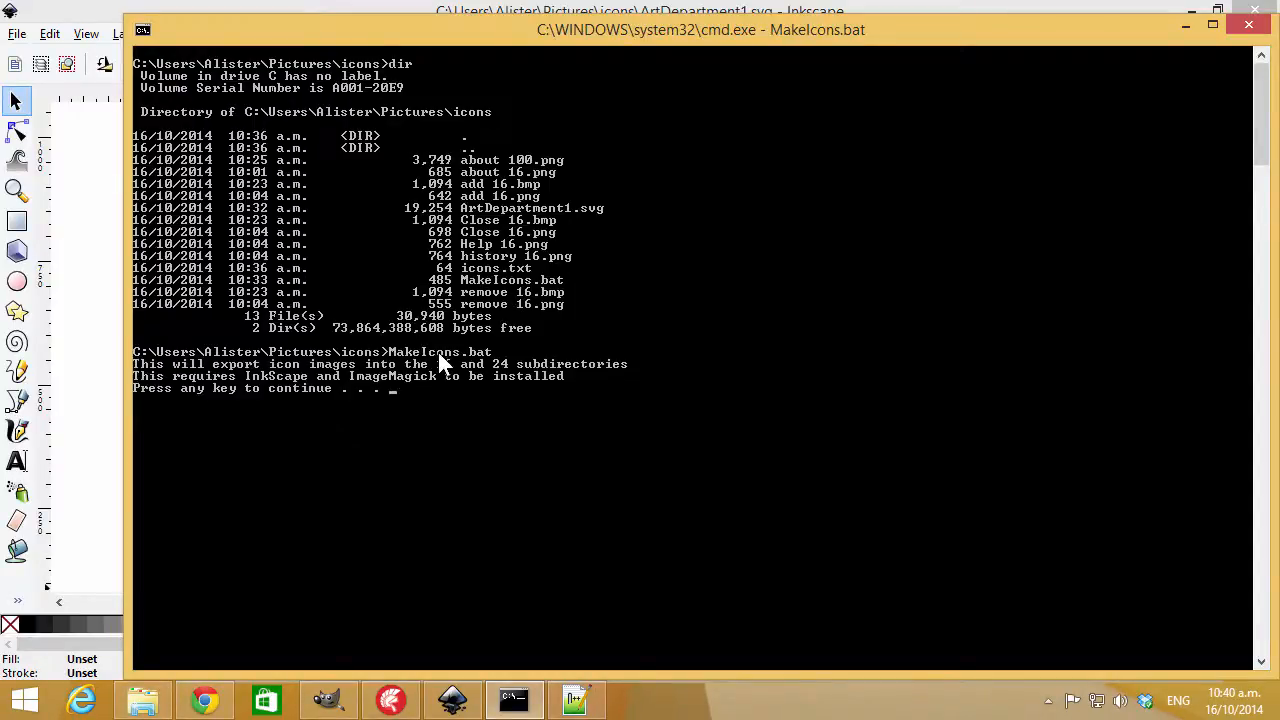
{"action": "key", "text": "Return"}
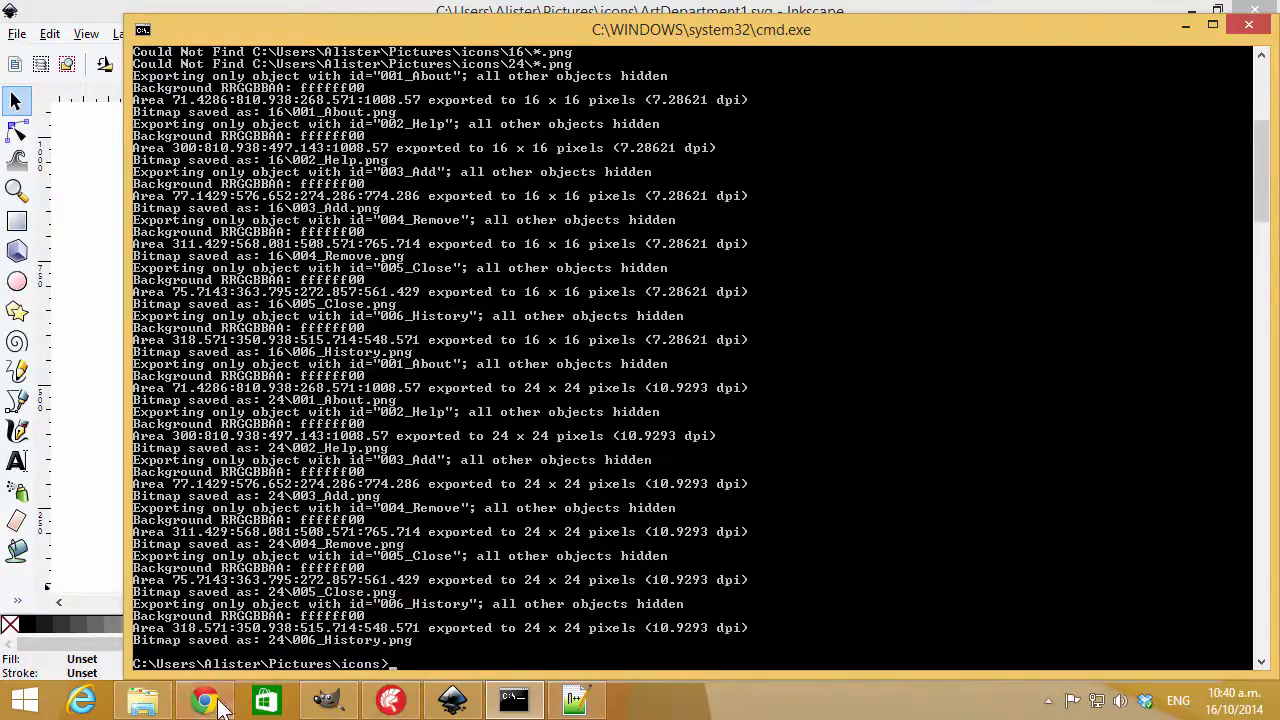
Check the exported PNG icons in the 16 and 24 subfolders in File Explorer, and return to the Inkscape drawing.
{"action": "left_click", "coordinate": [143, 700]}
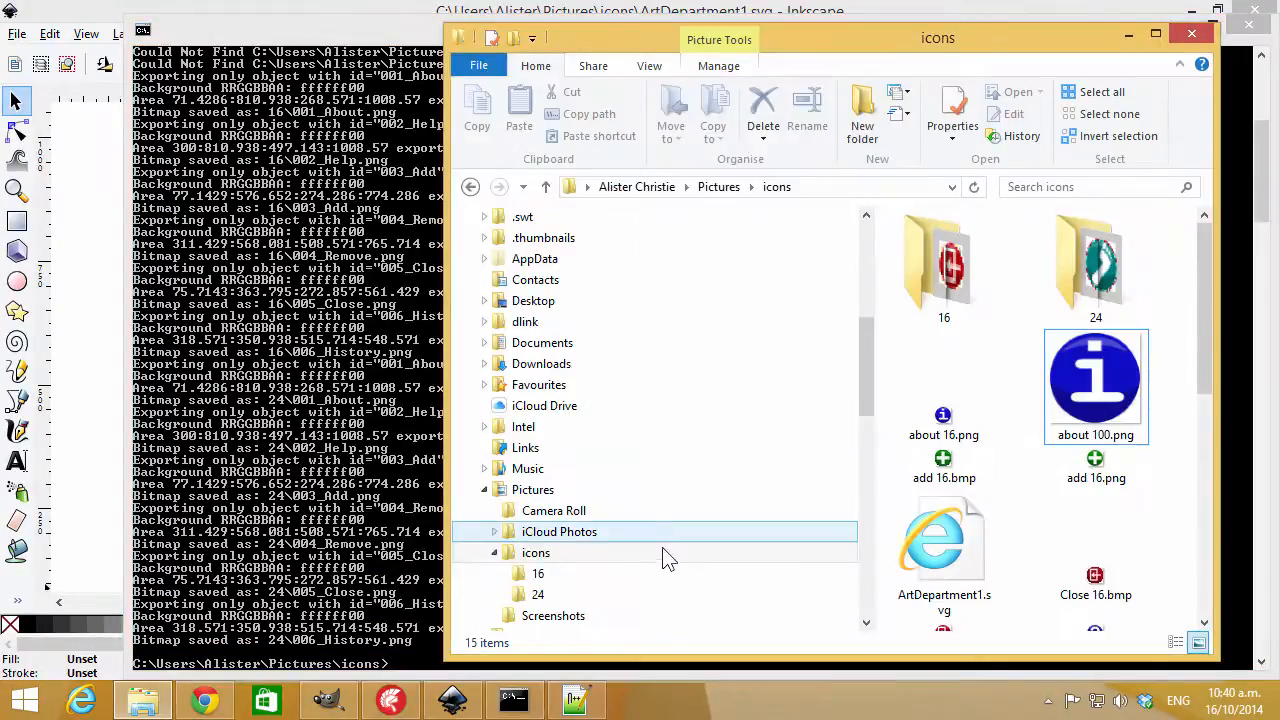
{"action": "left_click", "coordinate": [558, 572]}
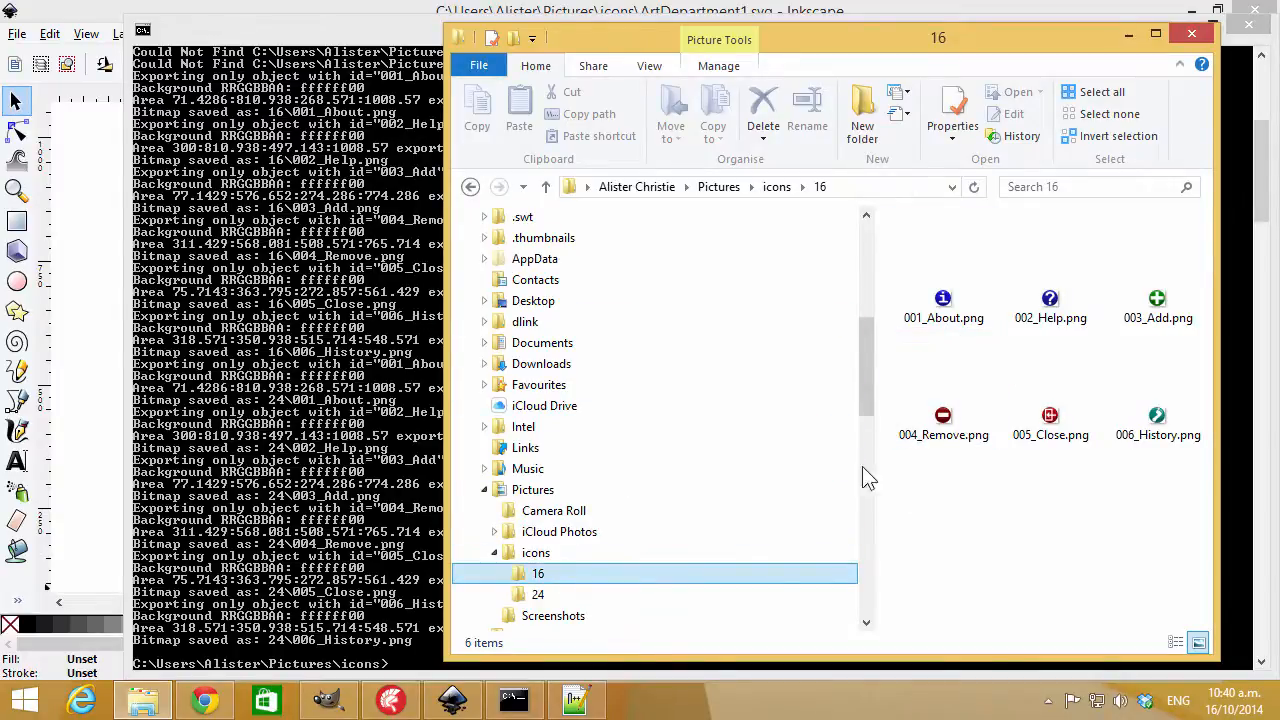
{"action": "left_click", "coordinate": [545, 596]}
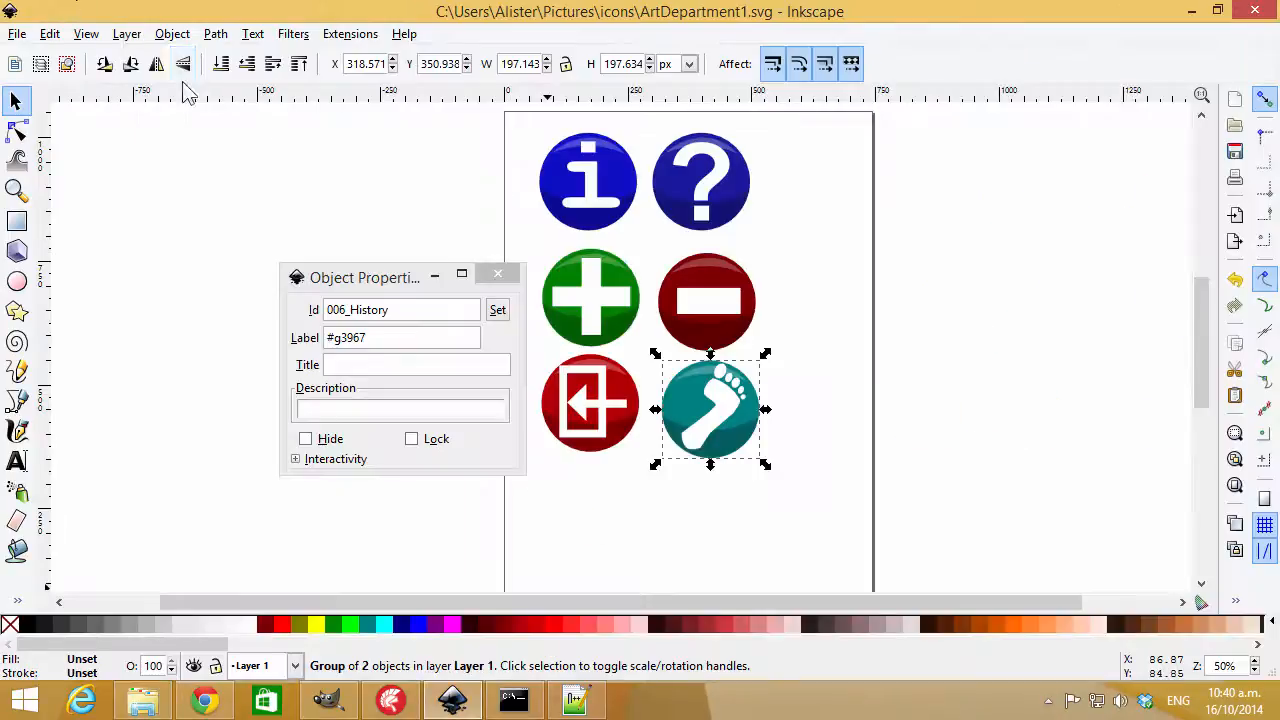
{"action": "left_click", "coordinate": [82, 10]}
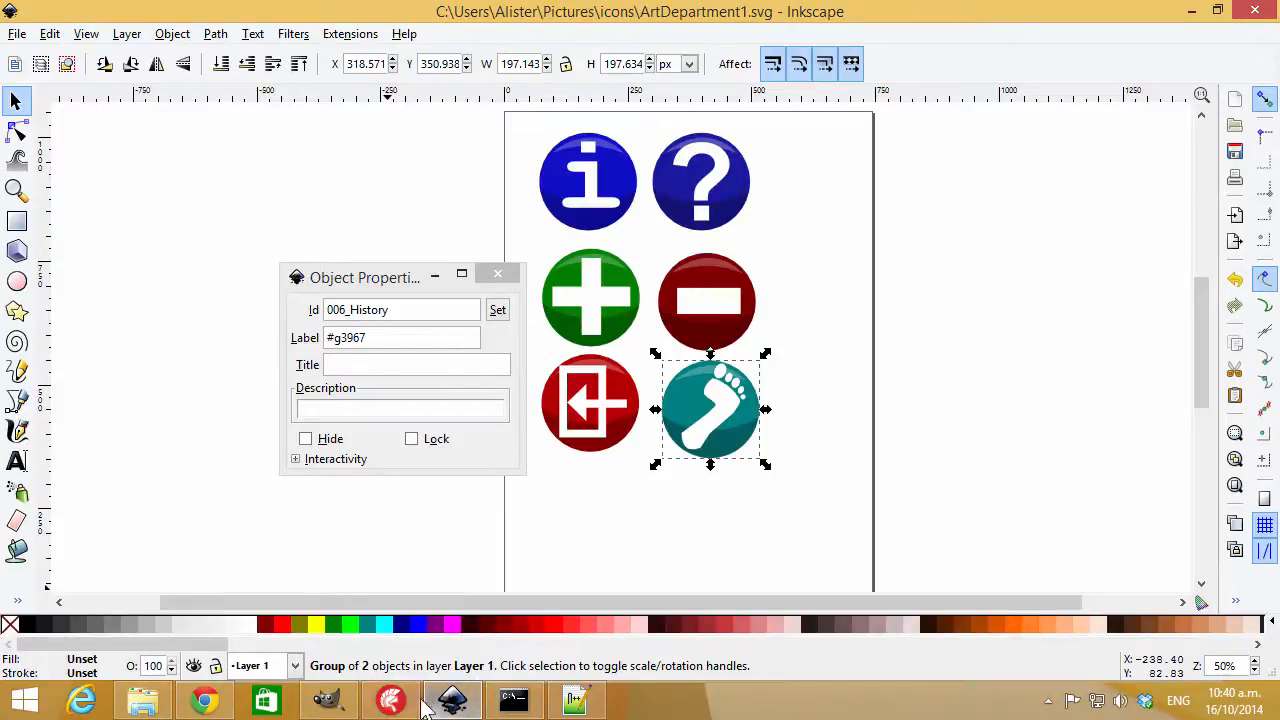
Switch to Delphi and duplicate the il16 image list in Unit3, placing the copy beside the original.
{"action": "left_click", "coordinate": [390, 700]}
{"action": "left_click", "coordinate": [510, 92]}
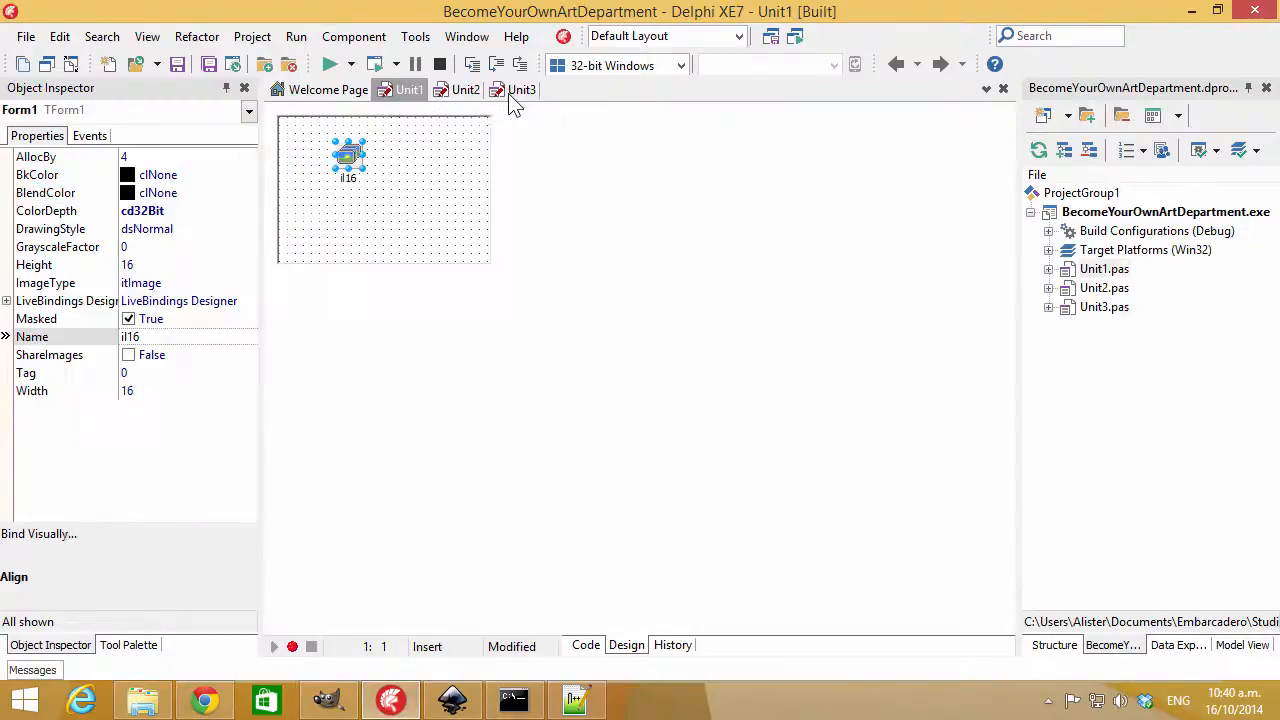
{"action": "left_click", "coordinate": [349, 153]}
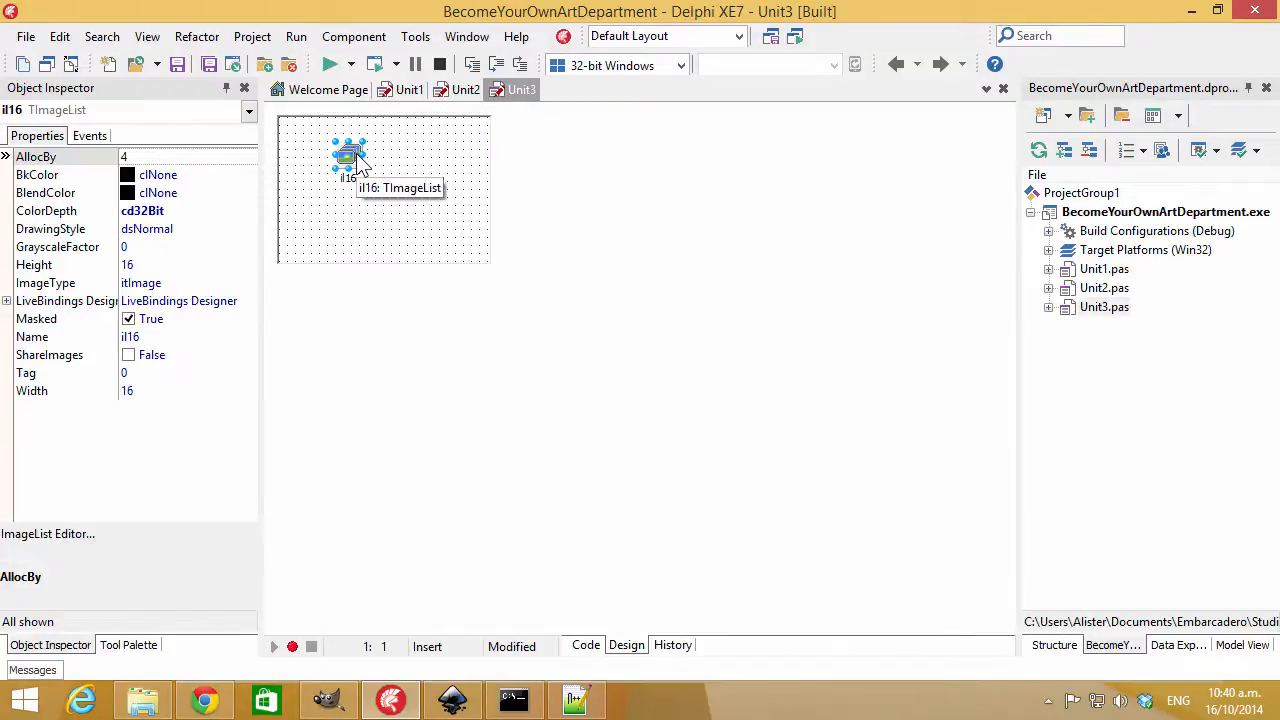
{"action": "key", "text": "ctrl+c"}
{"action": "key", "text": "ctrl+v"}
{"action": "left_click_drag", "start_coordinate": [355, 158], "coordinate": [414, 156]}
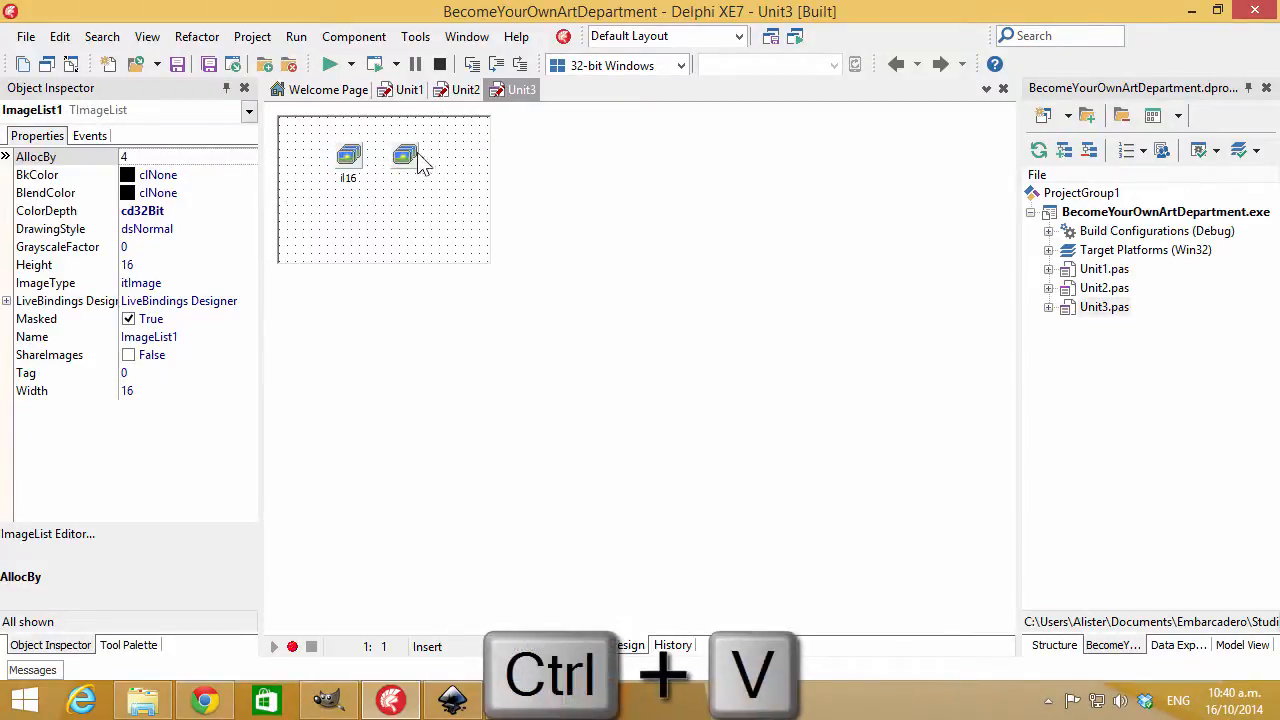
Rename the copied image list as il24.
{"action": "left_click", "coordinate": [177, 339]}
{"action": "type", "text": "il"}
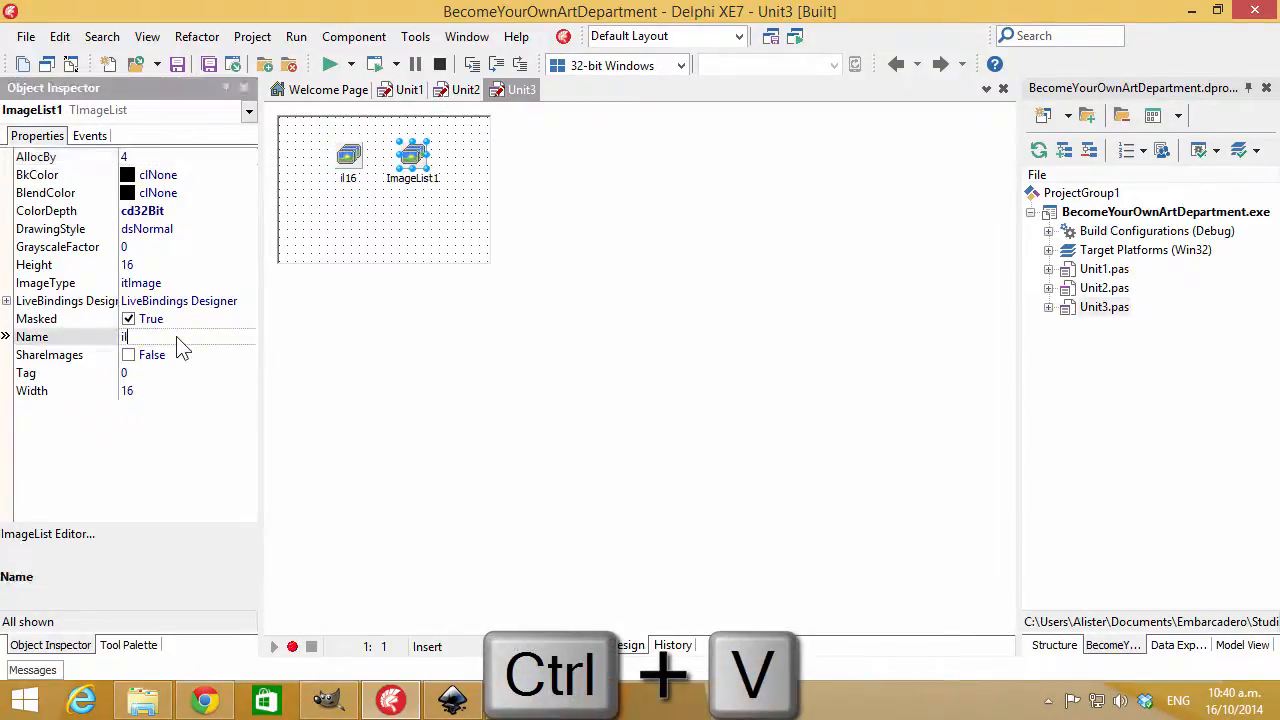
{"action": "type", "text": "24"}
{"action": "key", "text": "Return"}
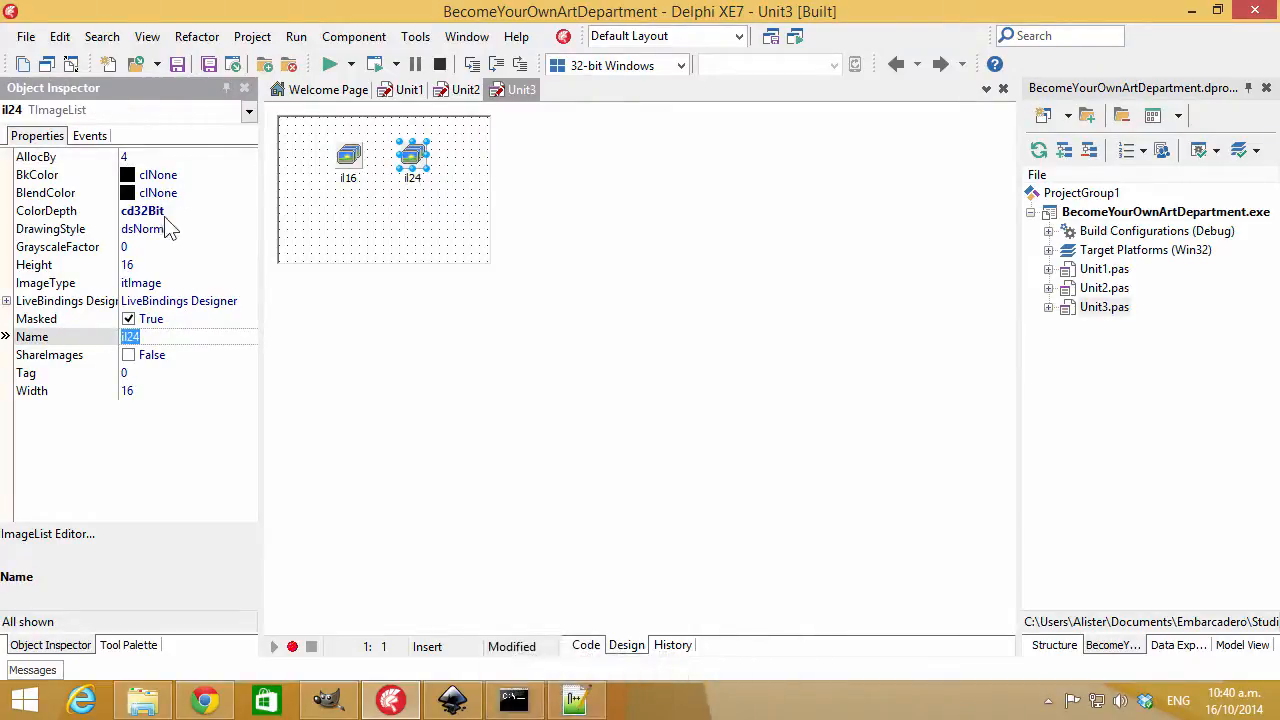
Inspect the images stored in the il24 image list and leave its editor without making changes.
{"action": "double_click", "coordinate": [413, 155]}
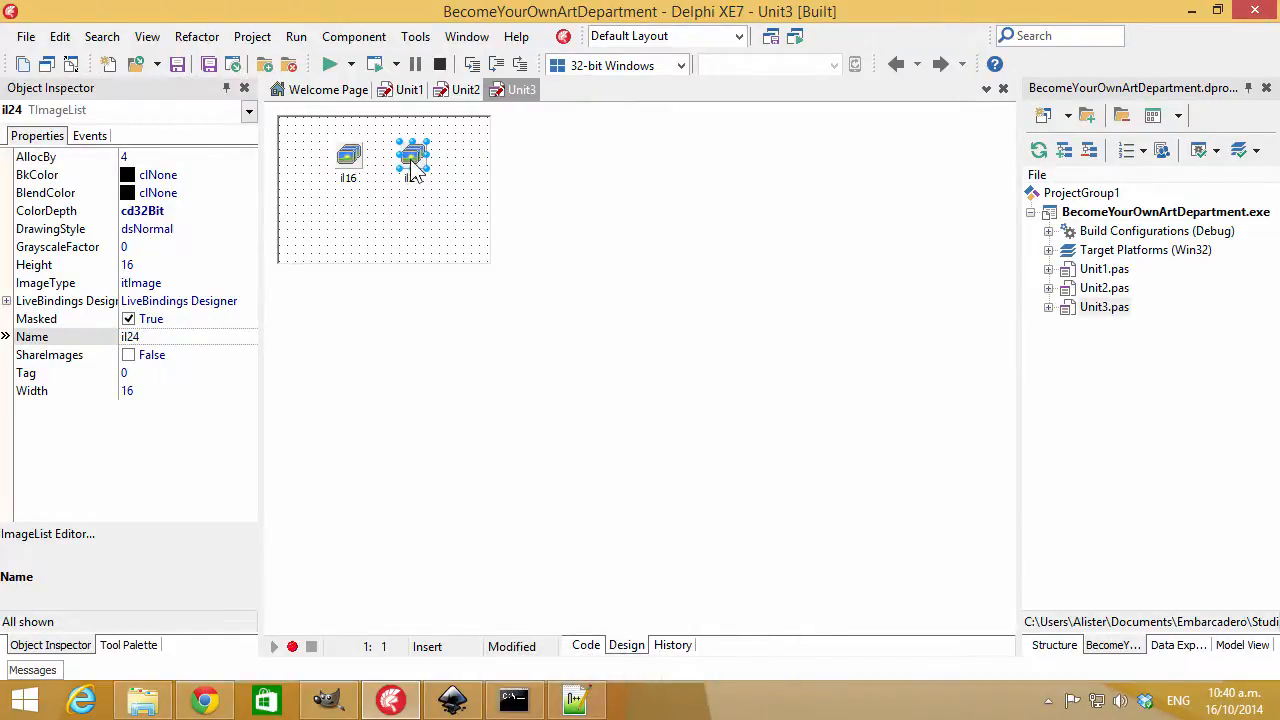
{"action": "left_click", "coordinate": [524, 336]}
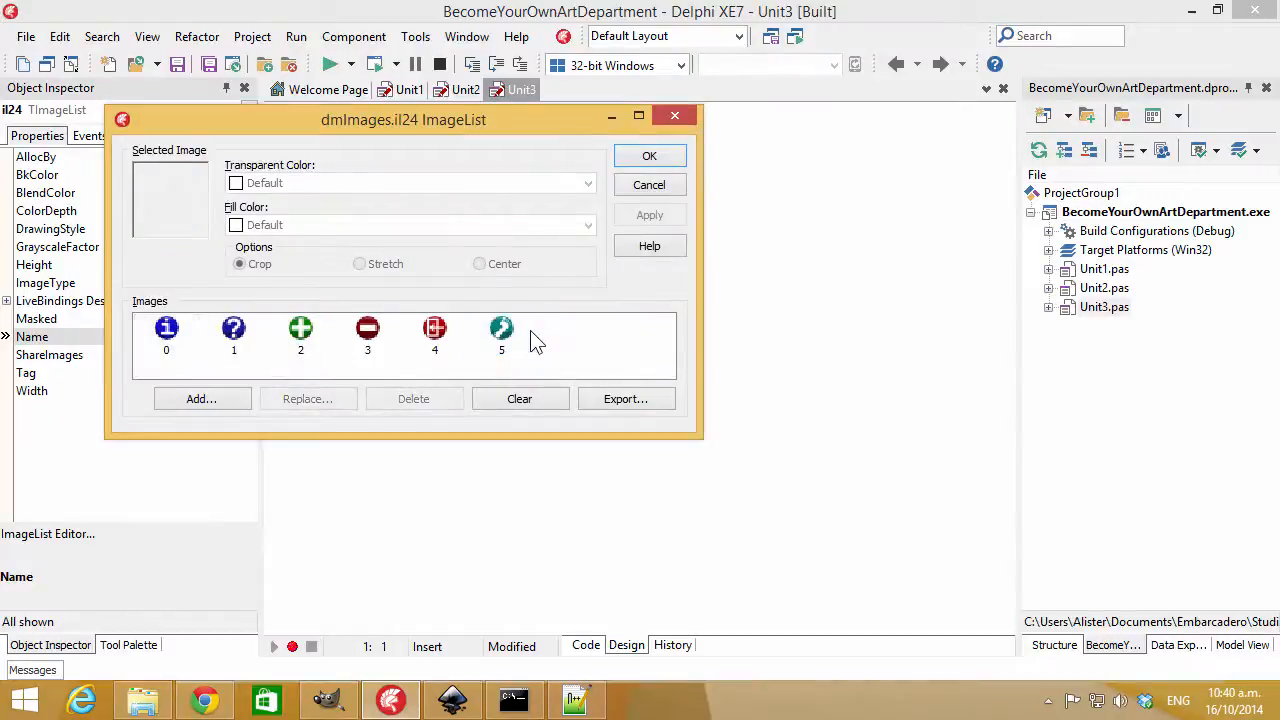
{"action": "left_click", "coordinate": [652, 187]}
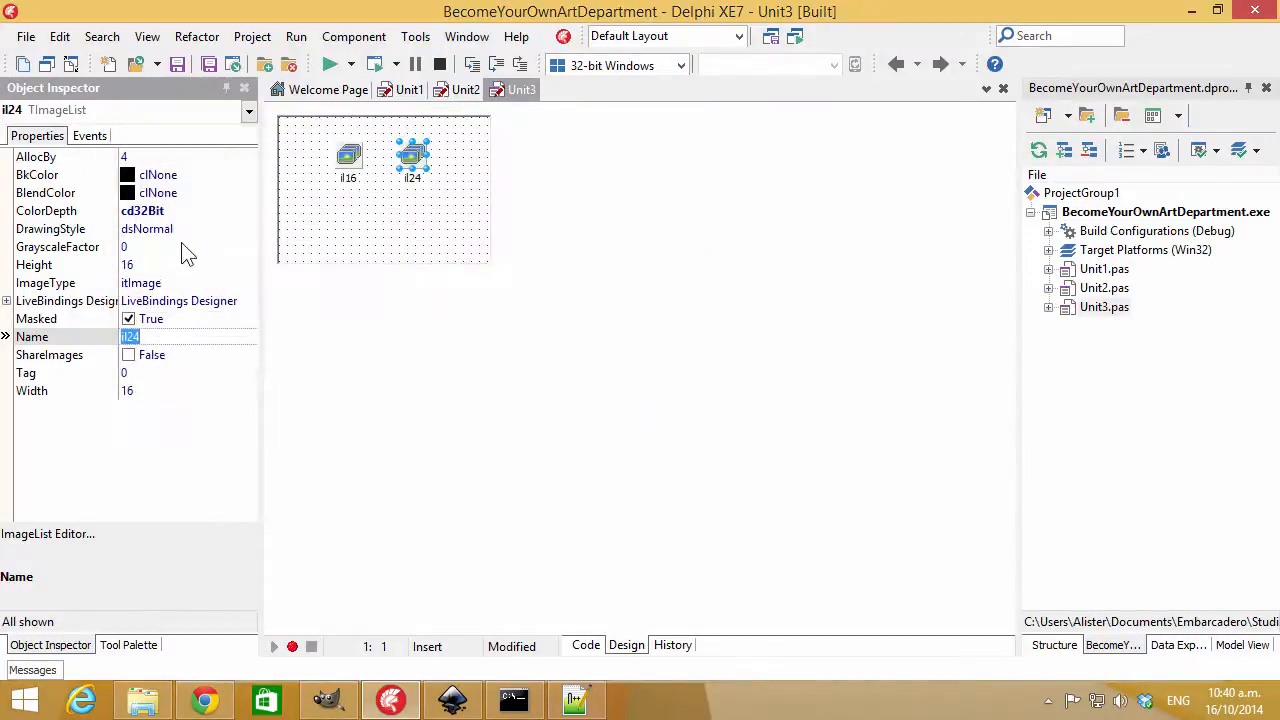
Set the Height and Width of il24 to 24.
{"action": "left_click", "coordinate": [155, 266]}
{"action": "type", "text": "24"}
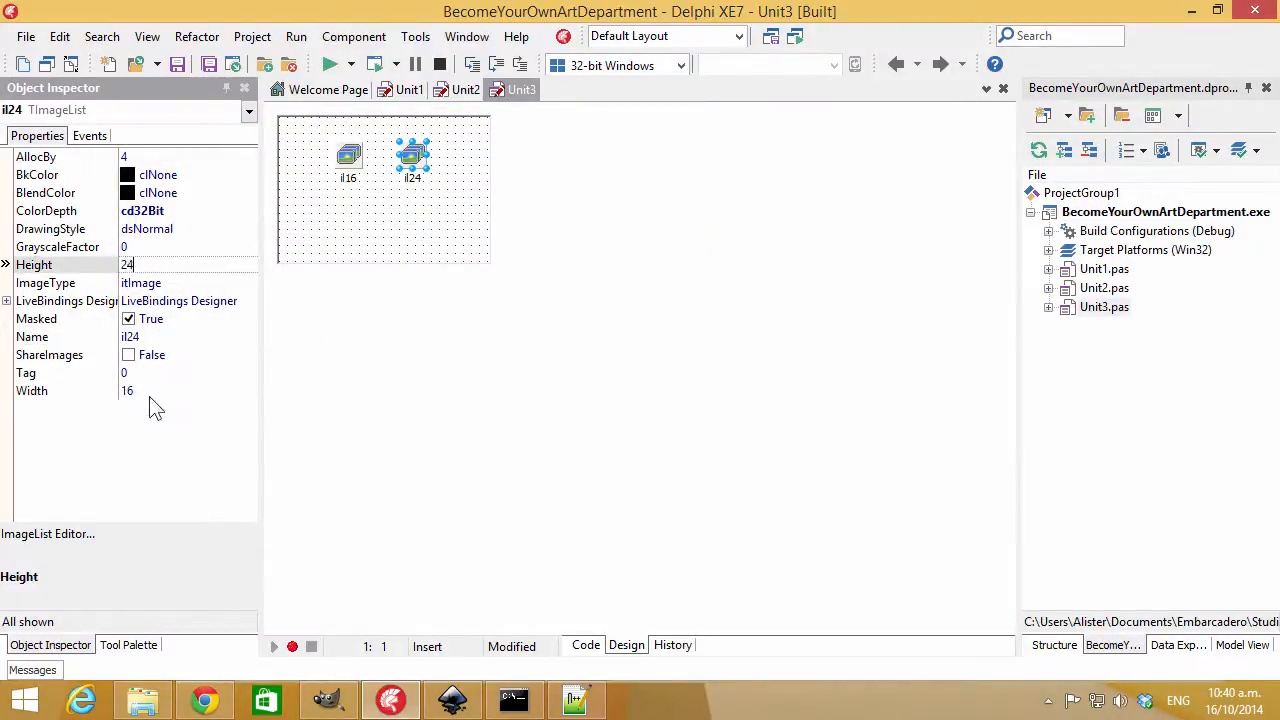
{"action": "left_click", "coordinate": [152, 392]}
{"action": "type", "text": "24"}
{"action": "key", "text": "Return"}
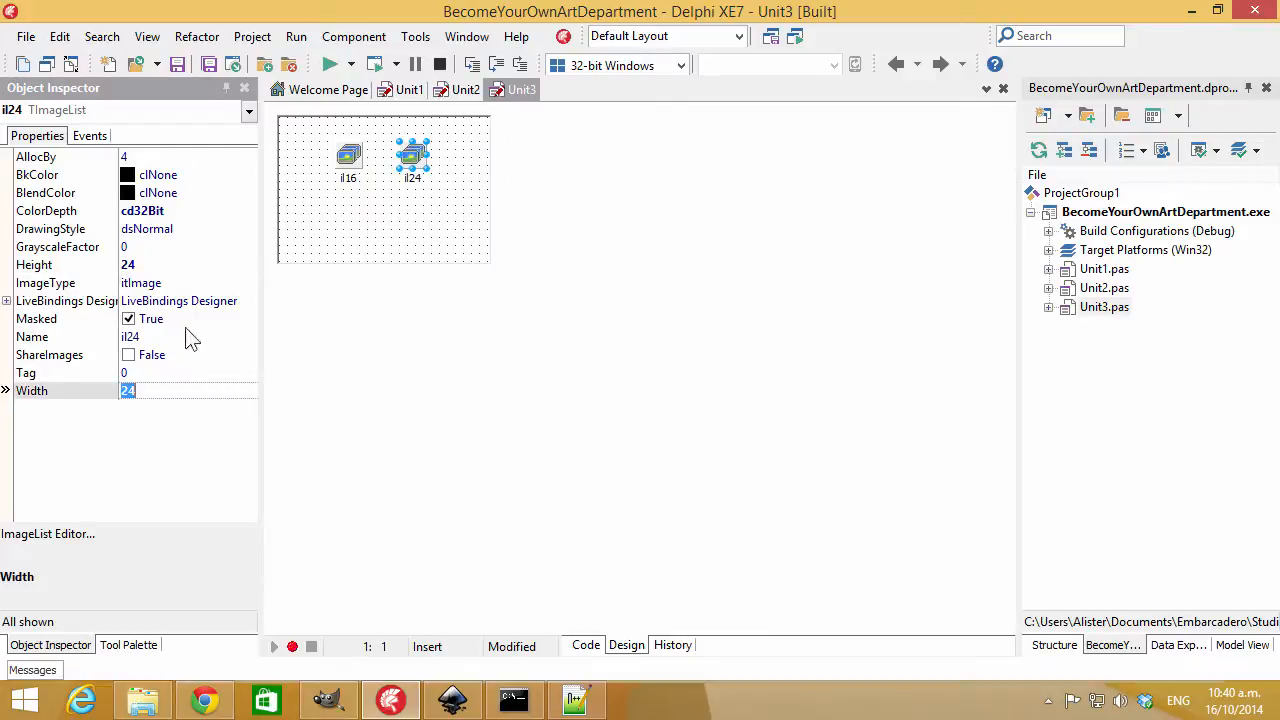
Add all PNG icons from the icons\24 folder, 001_About.png through 006_History.png, to the il24 image list.
{"action": "double_click", "coordinate": [415, 155]}
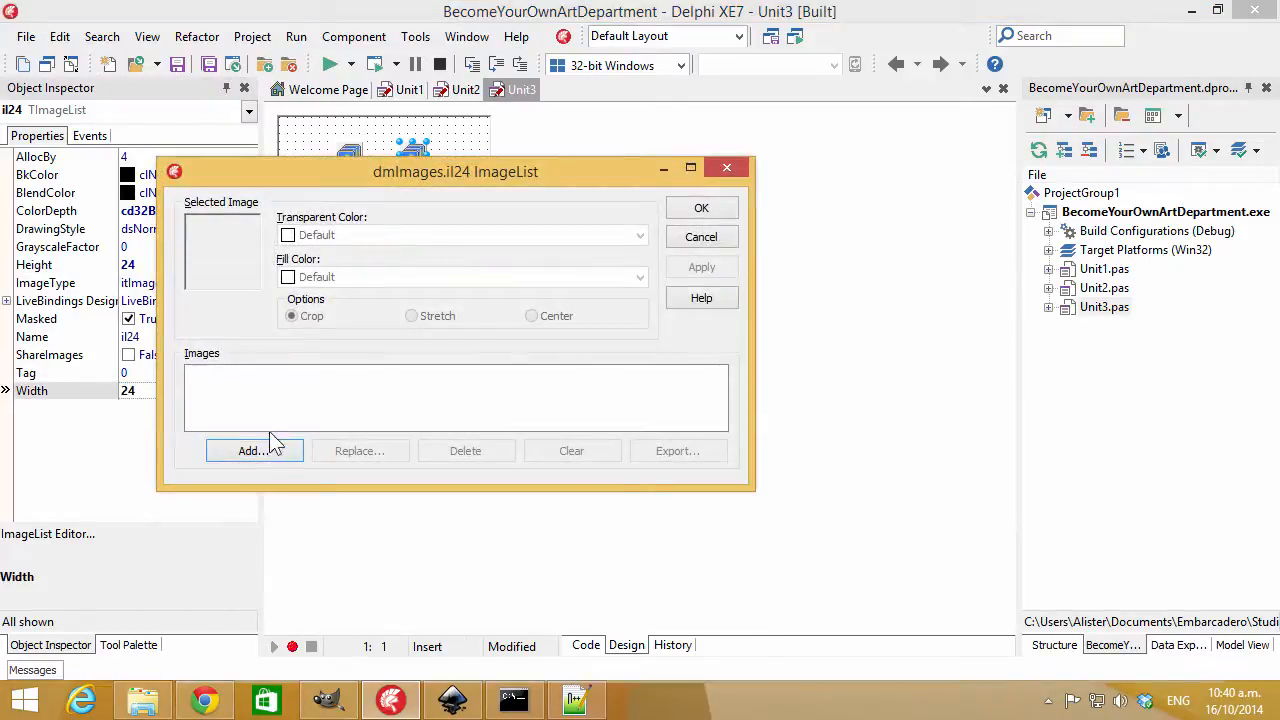
{"action": "left_click", "coordinate": [257, 452]}
{"action": "double_click", "coordinate": [441, 190]}
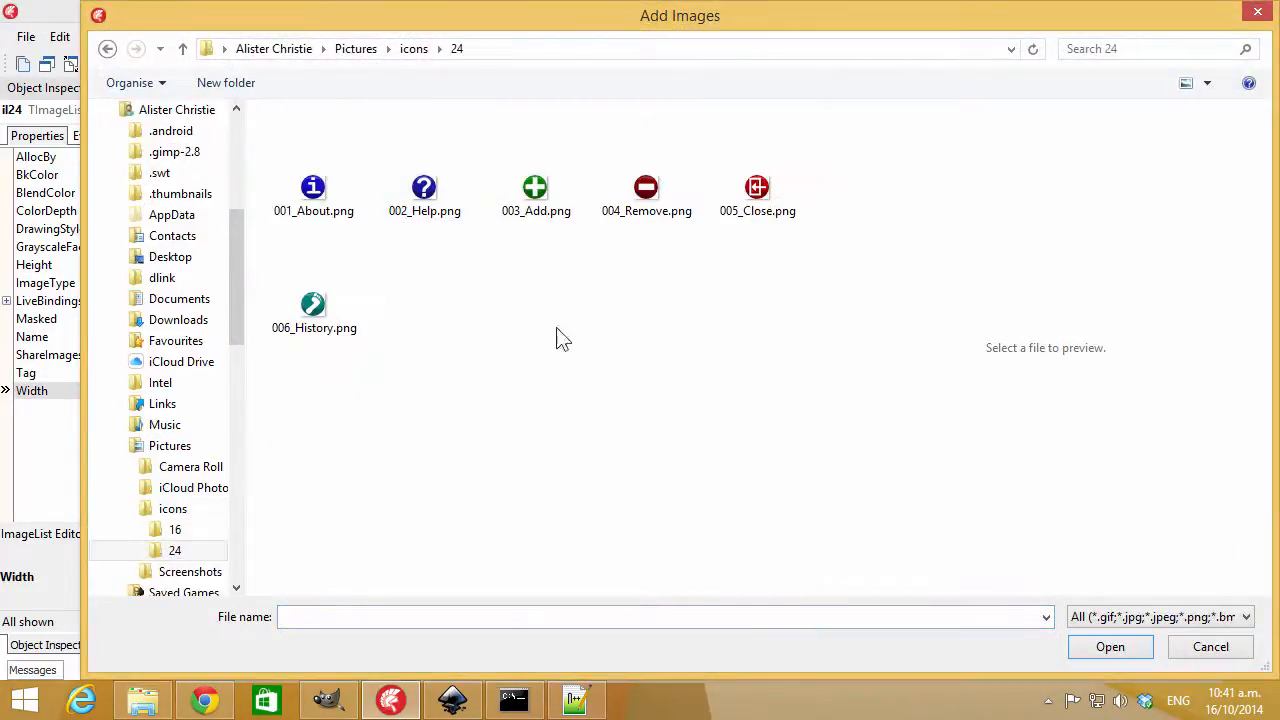
{"action": "key", "text": "ctrl+a"}
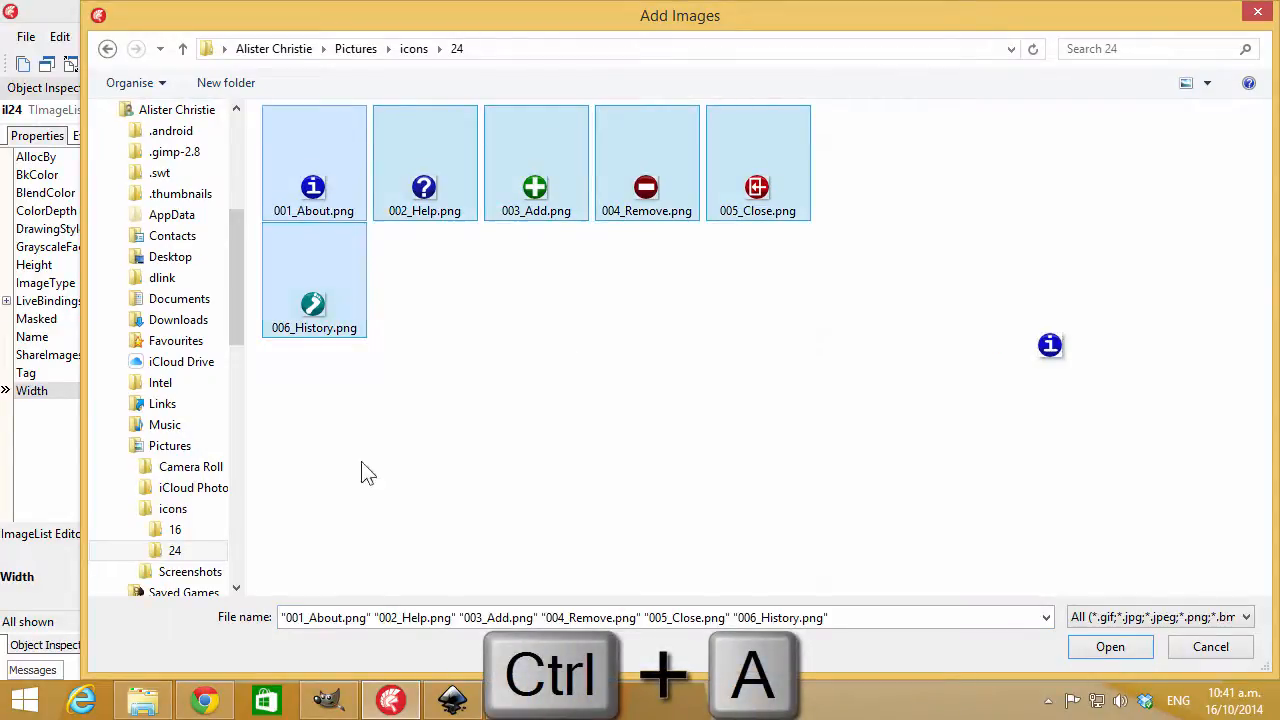
{"action": "left_click", "coordinate": [1122, 647]}
{"action": "left_click", "coordinate": [690, 210]}
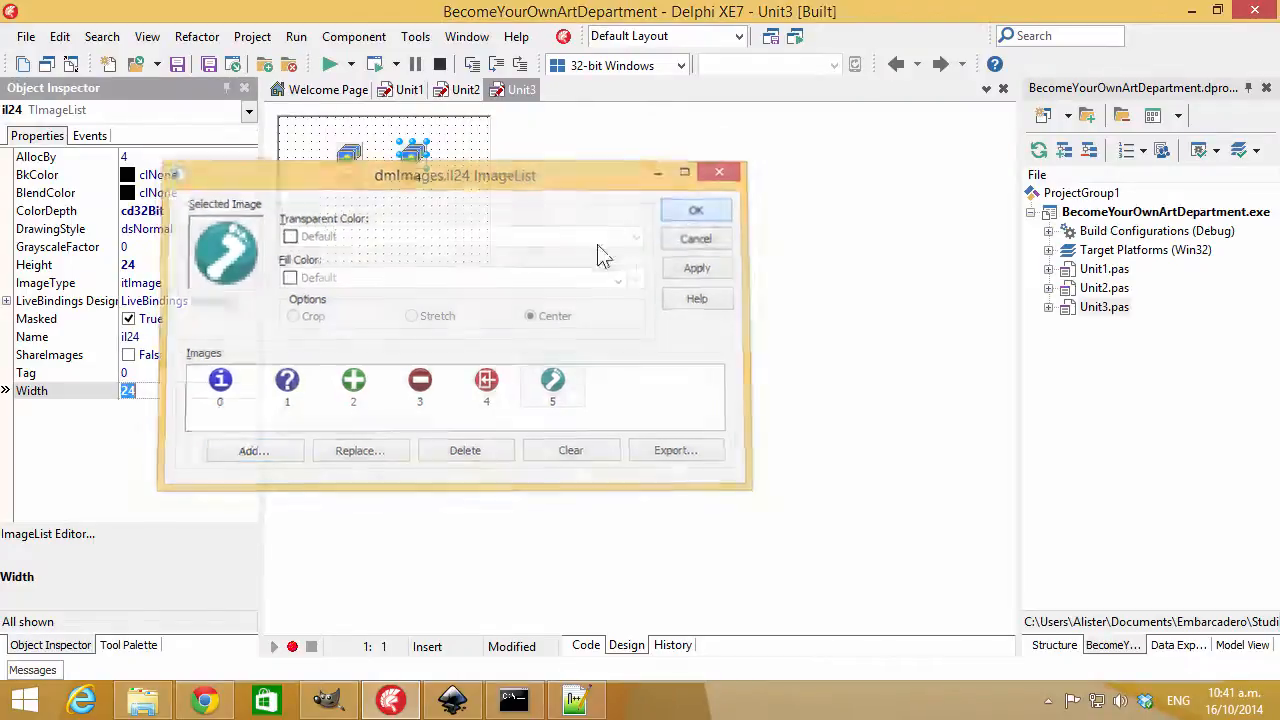
On the Unit1 form, set the Images property of MainMenu1 to dmImages.il24.
{"action": "left_click", "coordinate": [408, 90]}
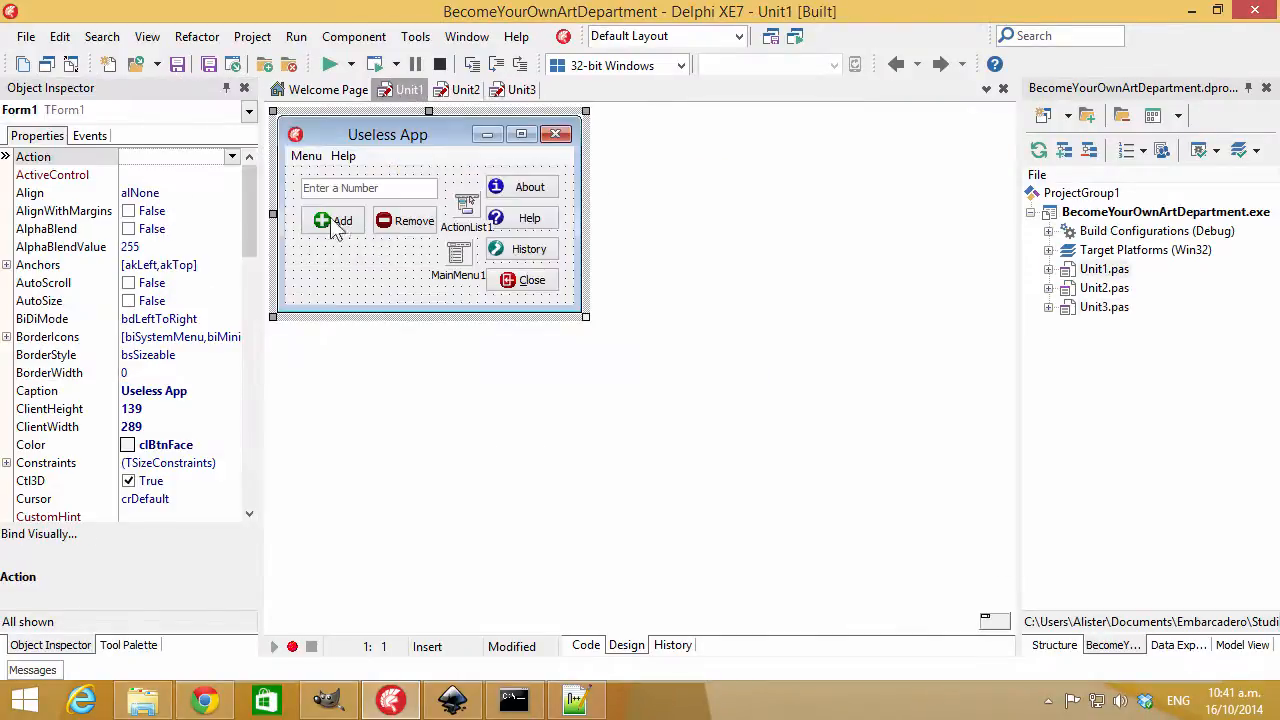
{"action": "left_click", "coordinate": [456, 262]}
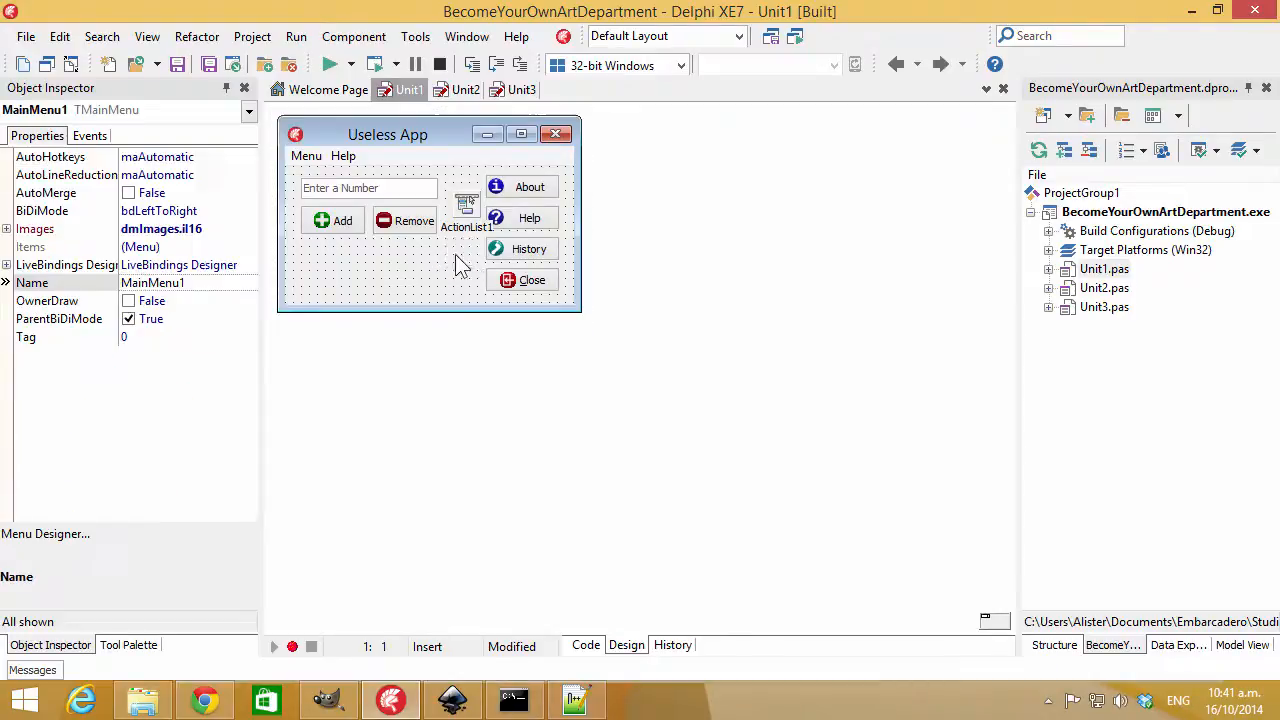
{"action": "left_click", "coordinate": [235, 229]}
{"action": "left_click", "coordinate": [249, 227]}
{"action": "left_click", "coordinate": [225, 257]}
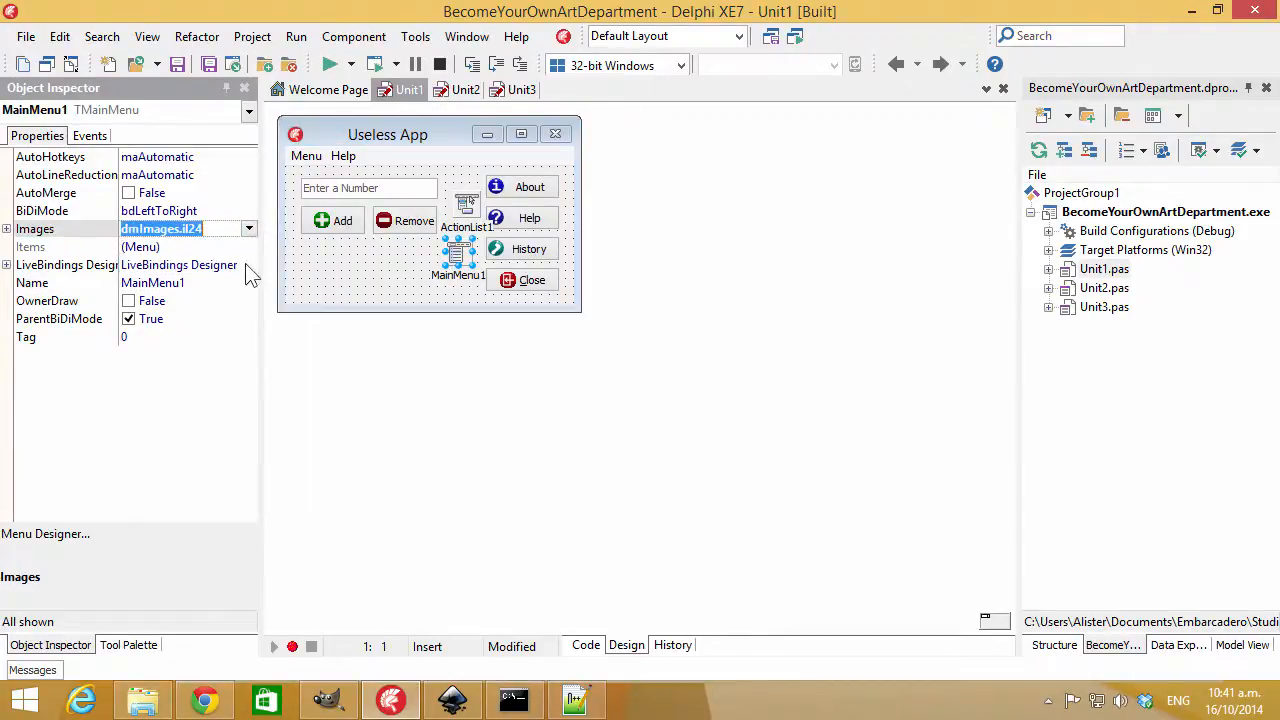
Run the Useless App, check the icons in its Menu and Help menus, and close it.
{"action": "left_click", "coordinate": [330, 64]}
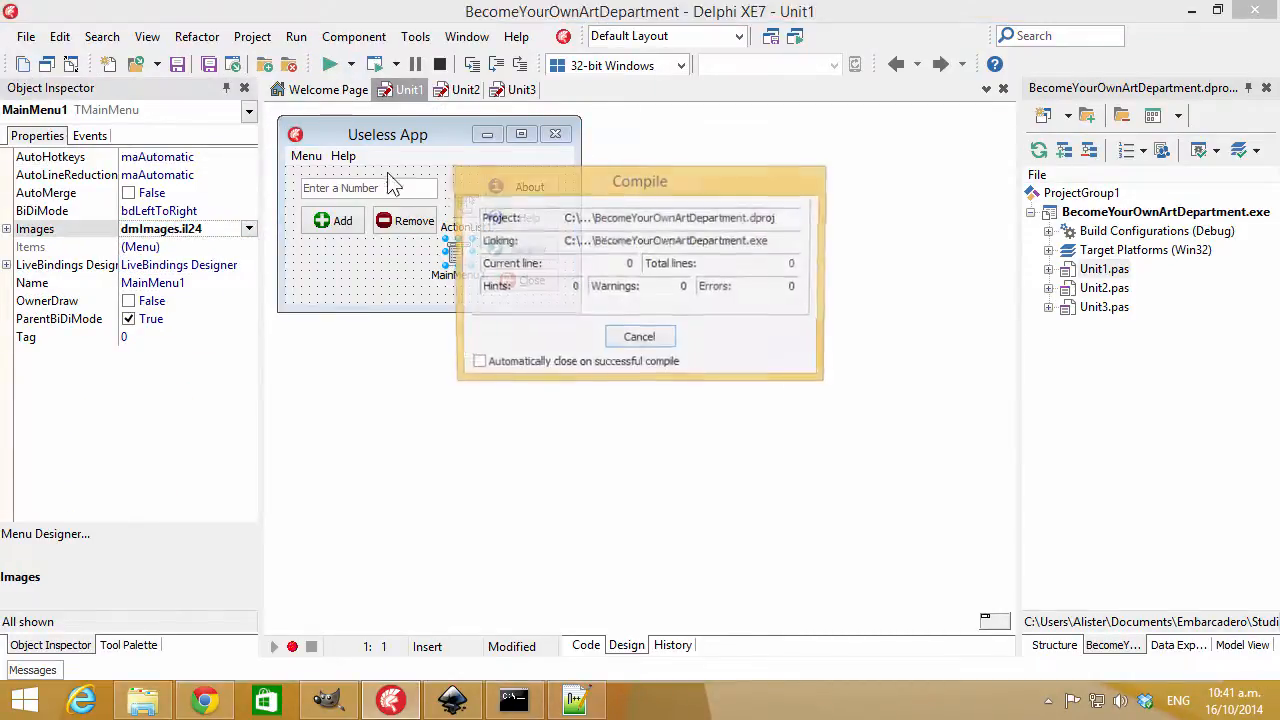
{"action": "left_click", "coordinate": [56, 66]}
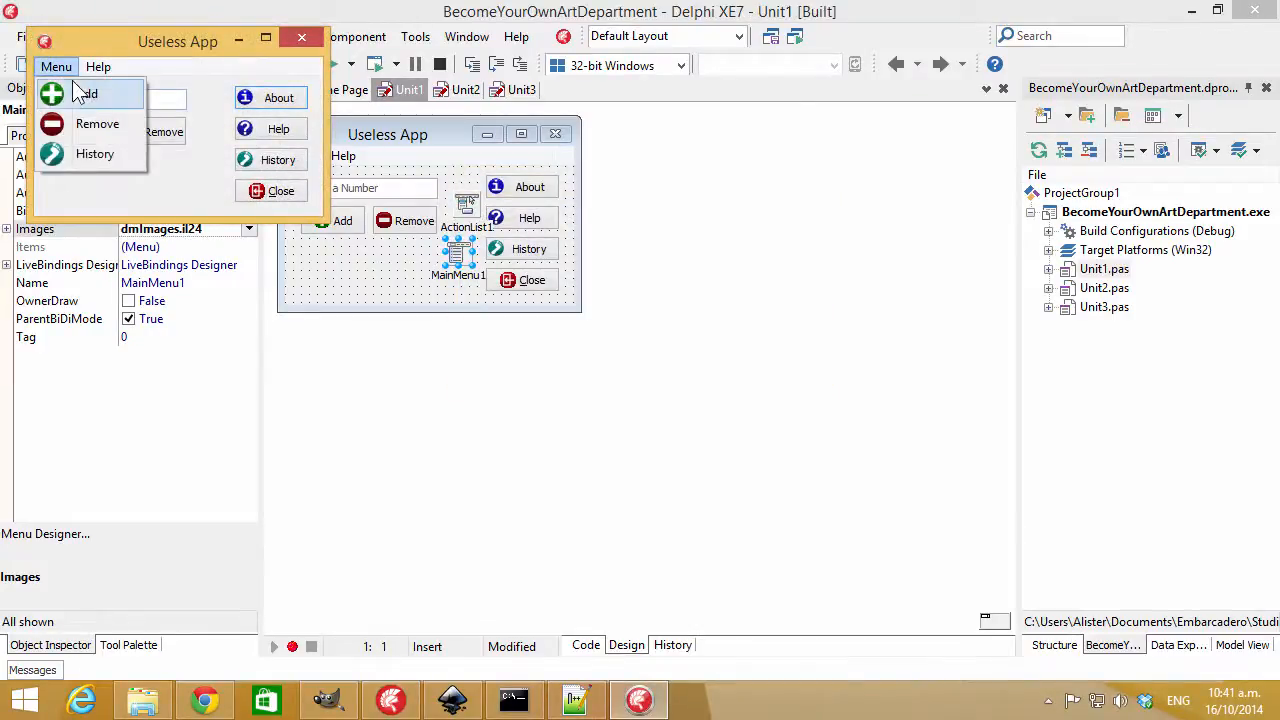
{"action": "mouse_move", "coordinate": [108, 72]}
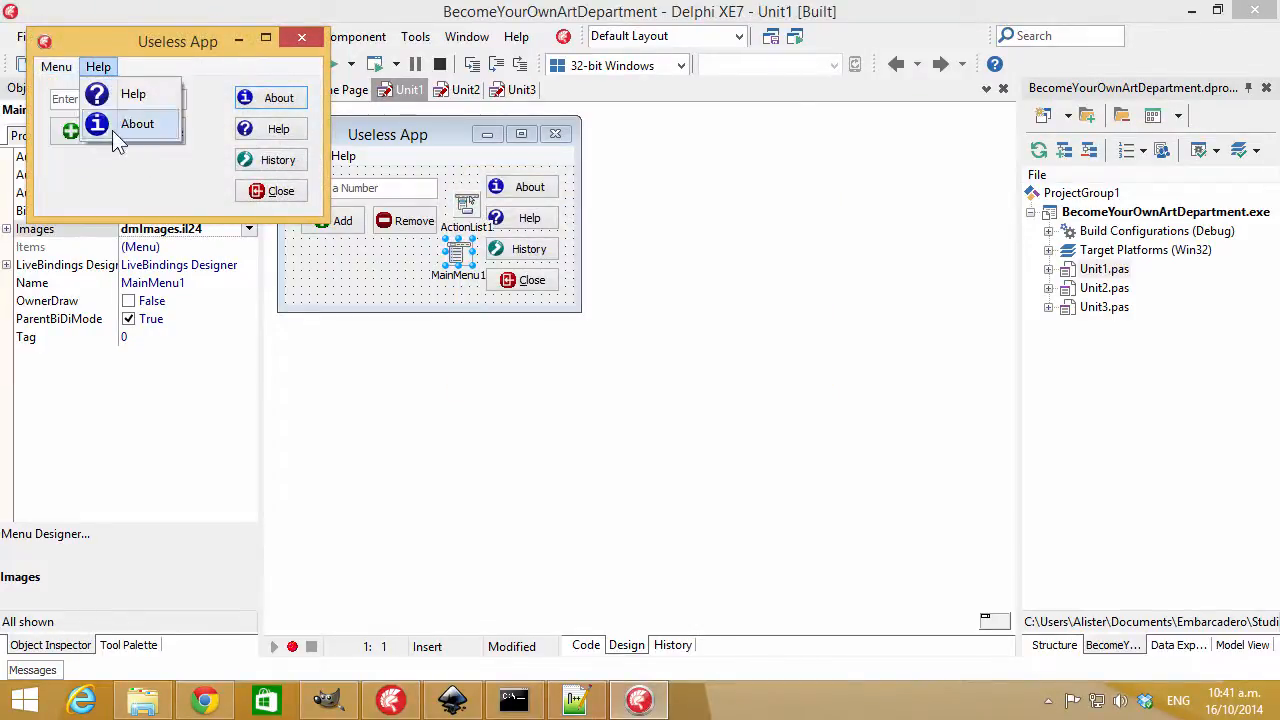
{"action": "mouse_move", "coordinate": [48, 70]}
{"action": "left_click", "coordinate": [80, 154]}
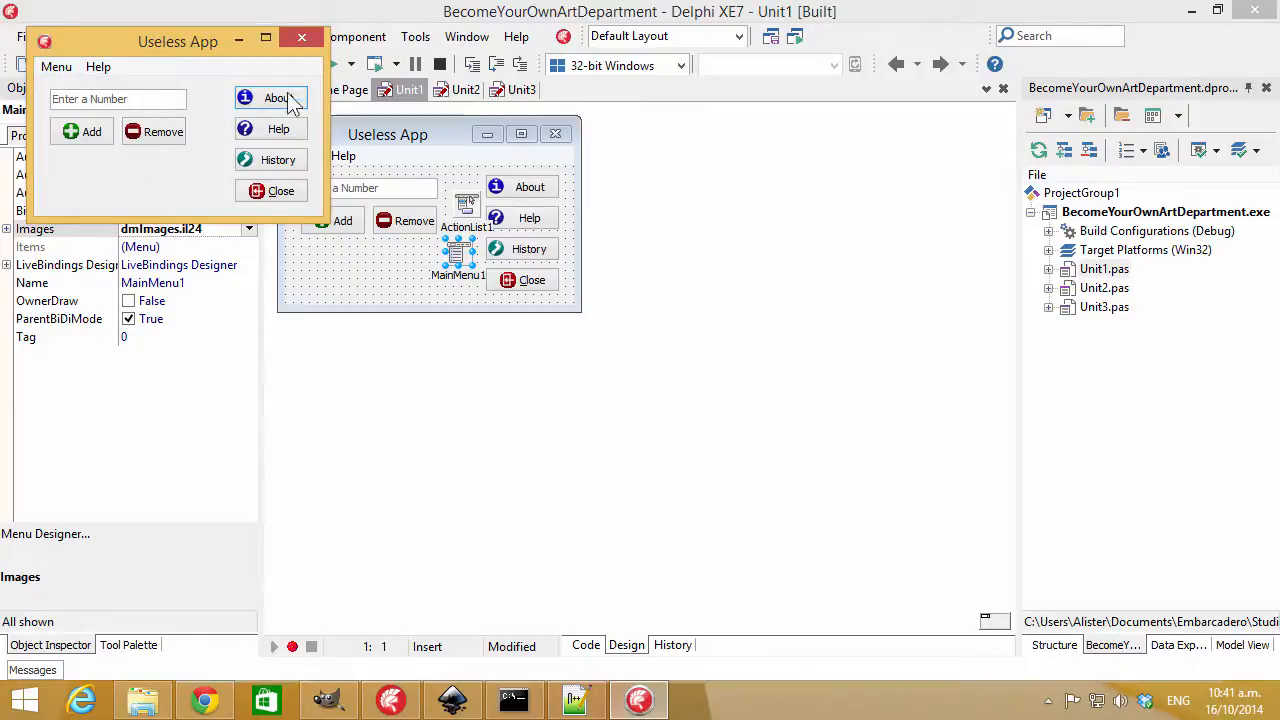
{"action": "left_click", "coordinate": [302, 39]}
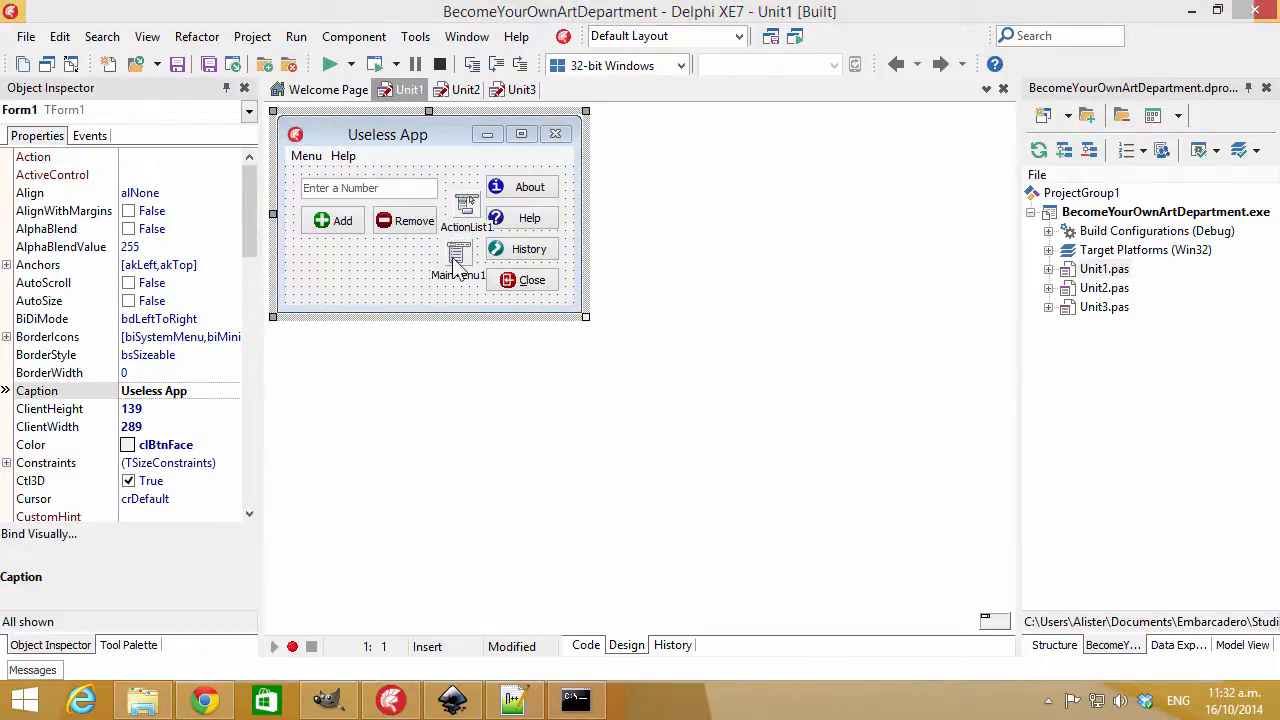
Switch to Chrome and open the Windows binary releases section of the ImageMagick website.
{"action": "left_click", "coordinate": [431, 258]}
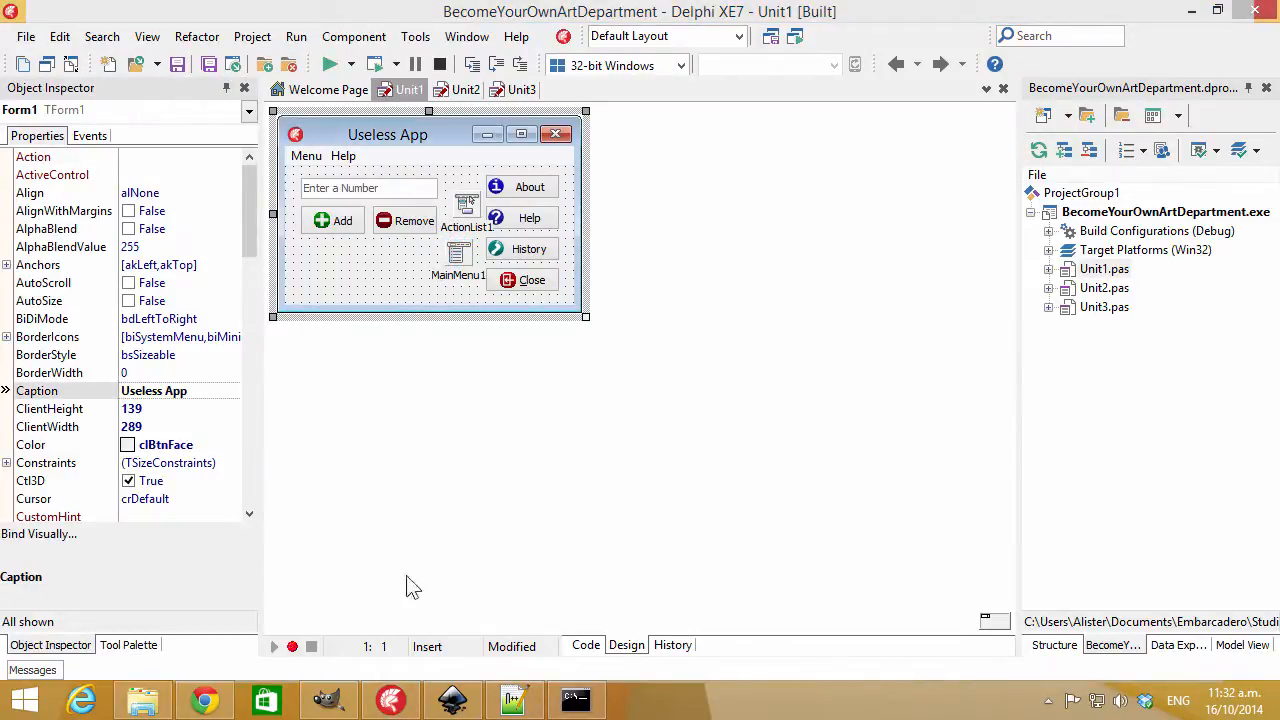
{"action": "left_click", "coordinate": [204, 700]}
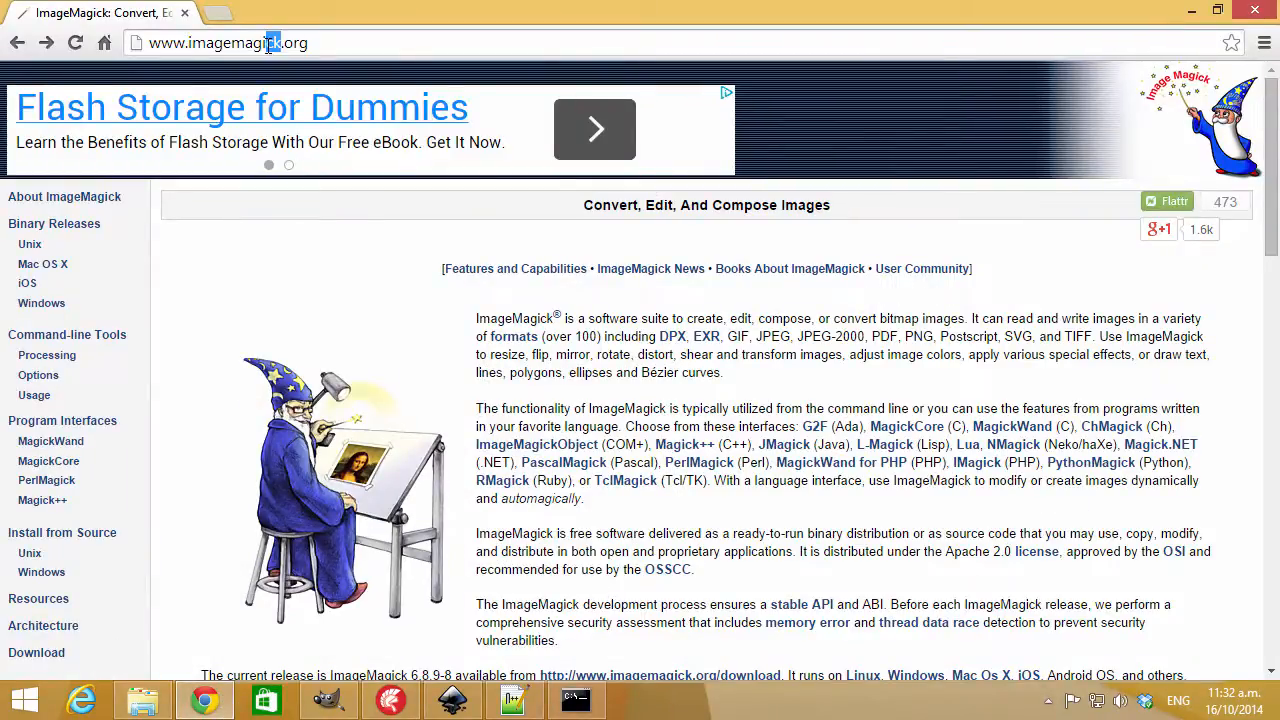
{"action": "left_click", "coordinate": [379, 41]}
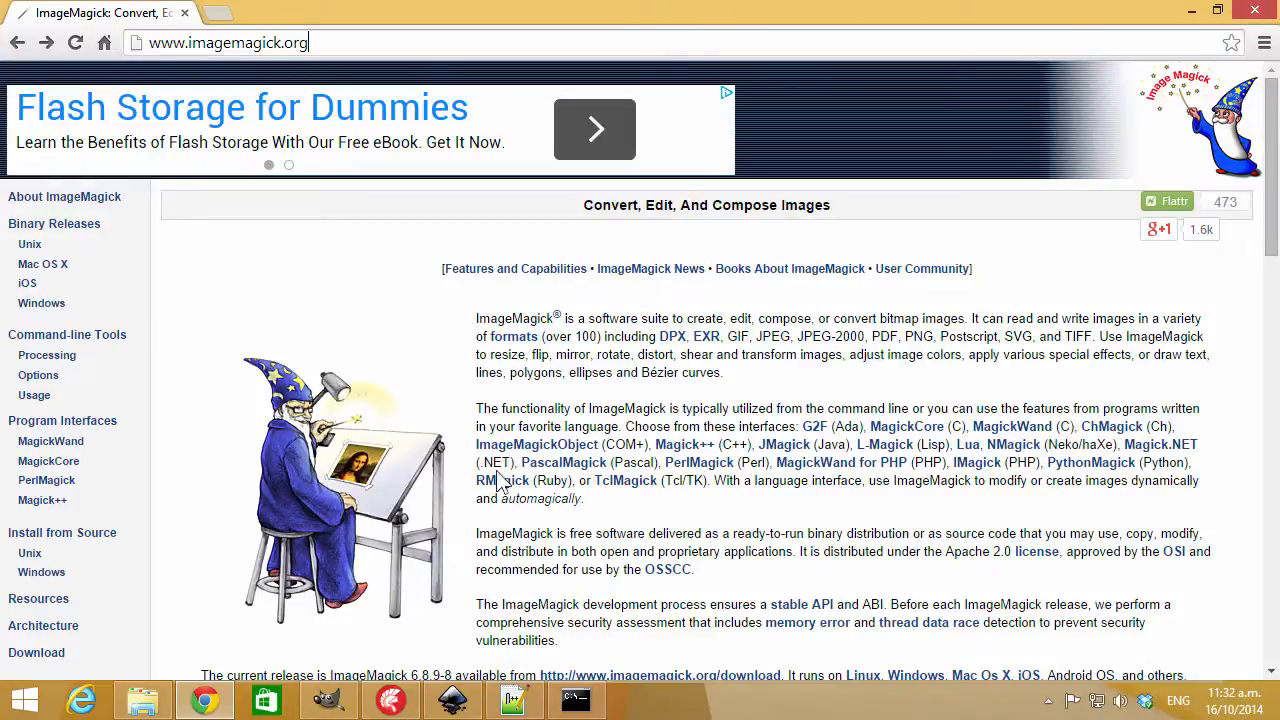
{"action": "left_click", "coordinate": [50, 305]}
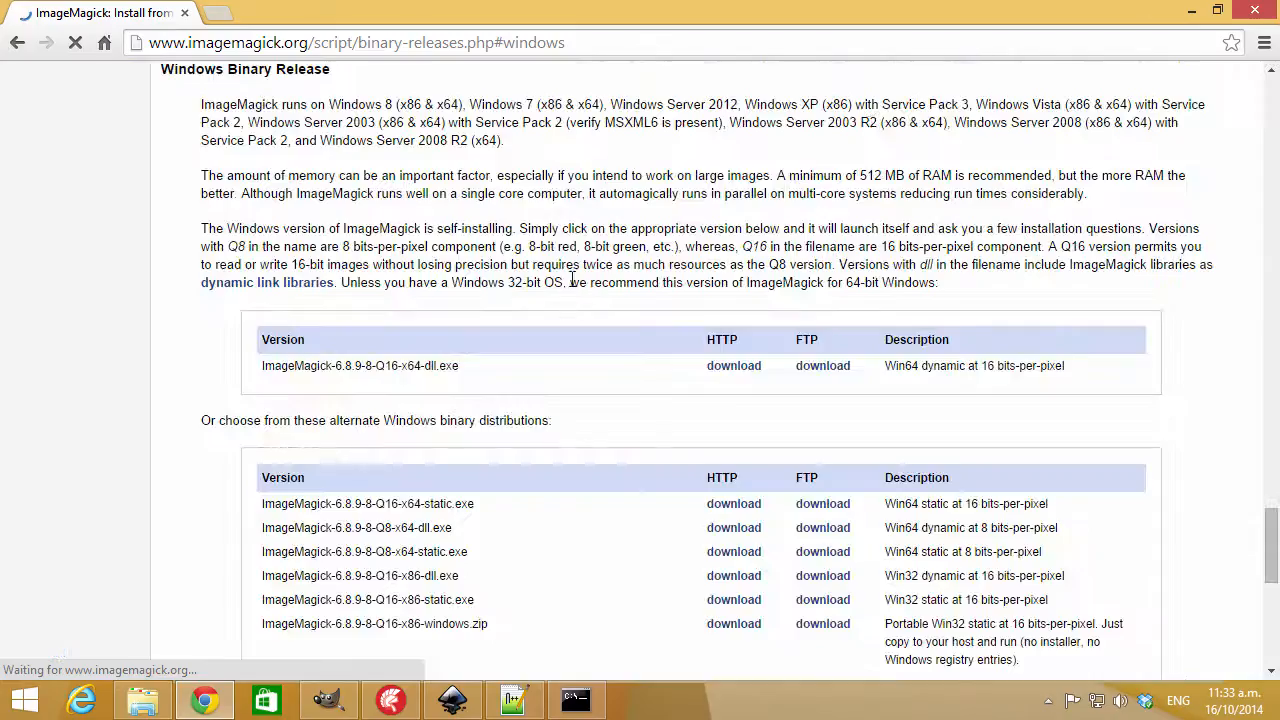
Switch to Inkscape and apply a Drop Shadow filter with 10 px horizontal and vertical offsets to the teal footprint icon.
{"action": "left_click", "coordinate": [1191, 10]}
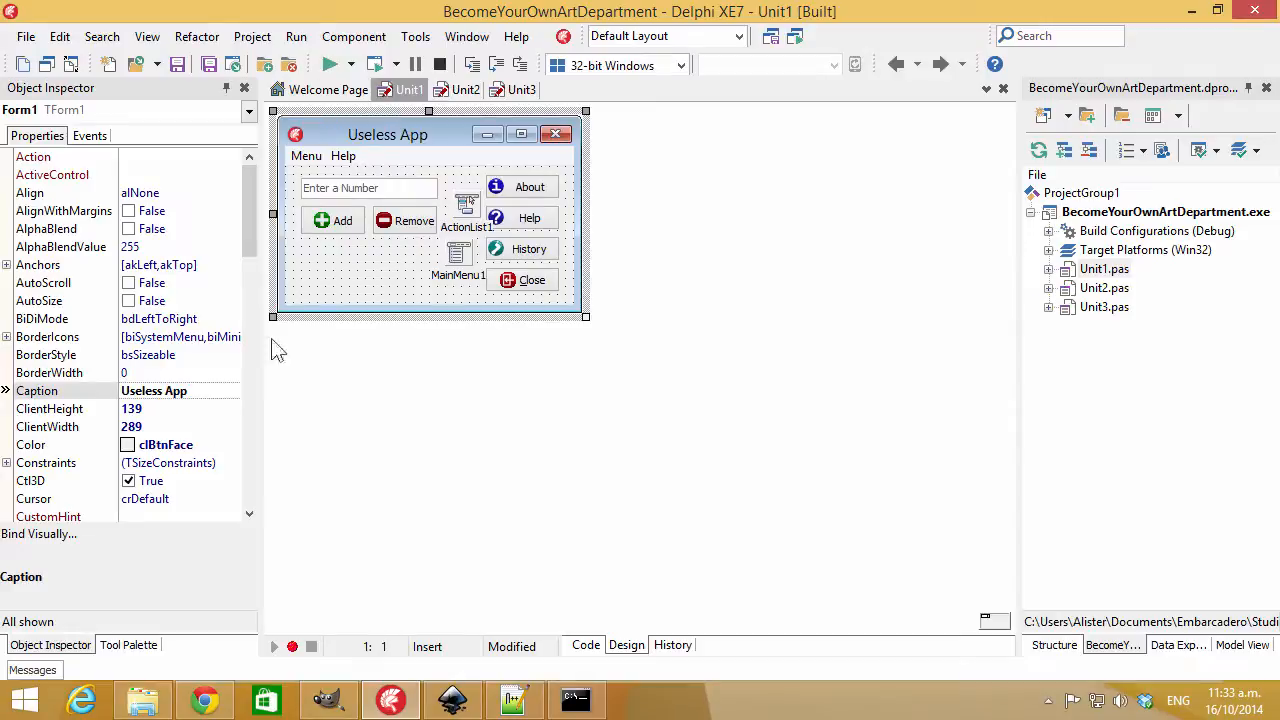
{"action": "left_click", "coordinate": [452, 700]}
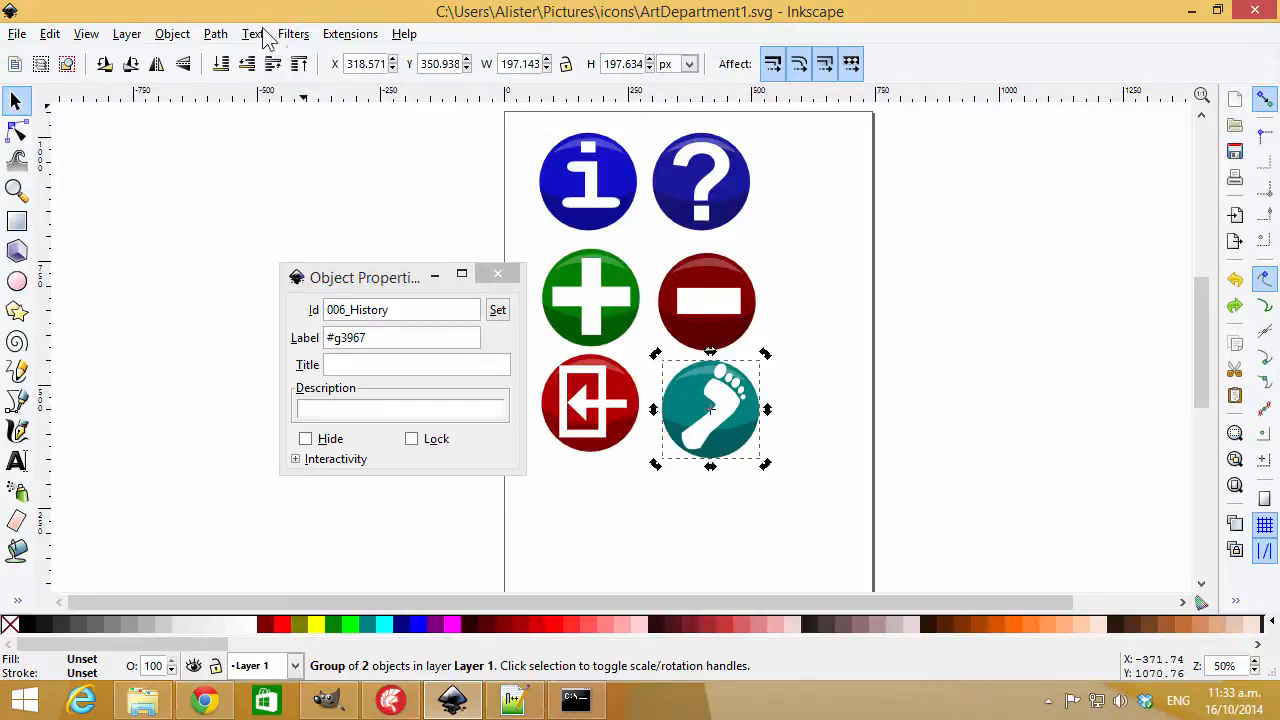
{"action": "left_click", "coordinate": [293, 34]}
{"action": "mouse_move", "coordinate": [388, 318]}
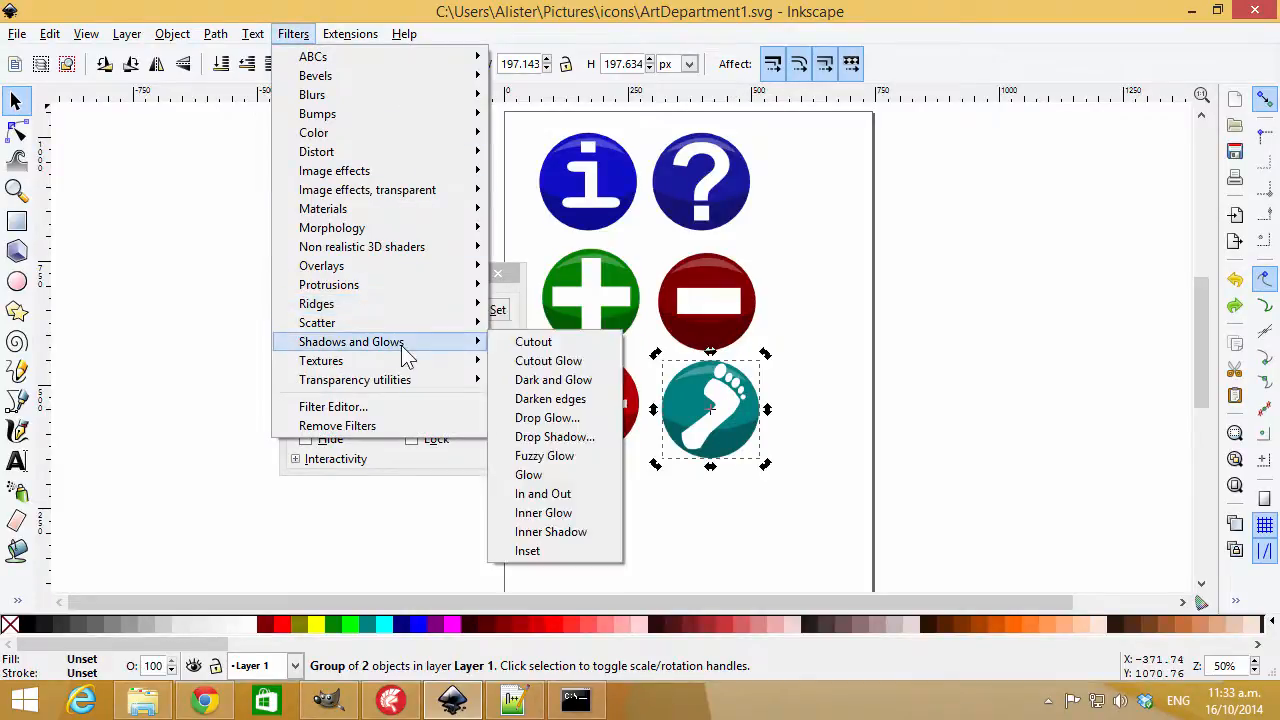
{"action": "left_click", "coordinate": [588, 442]}
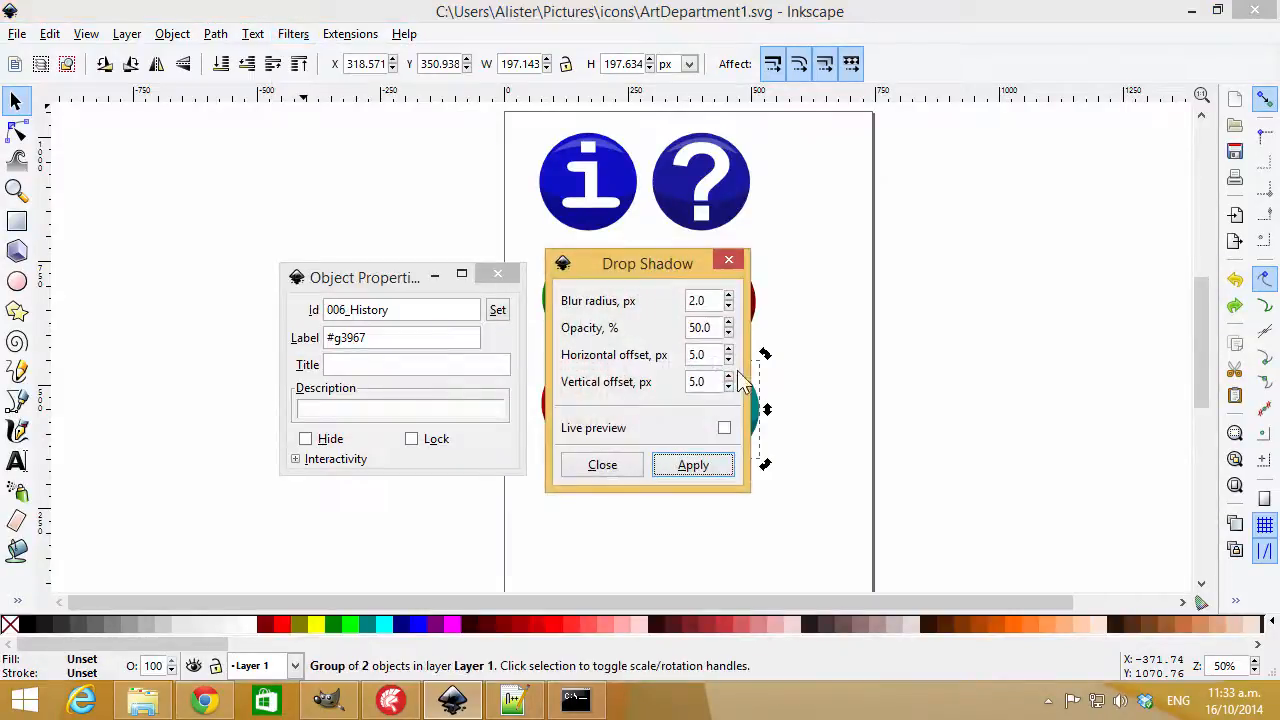
{"action": "left_click_drag", "start_coordinate": [707, 353], "coordinate": [640, 362]}
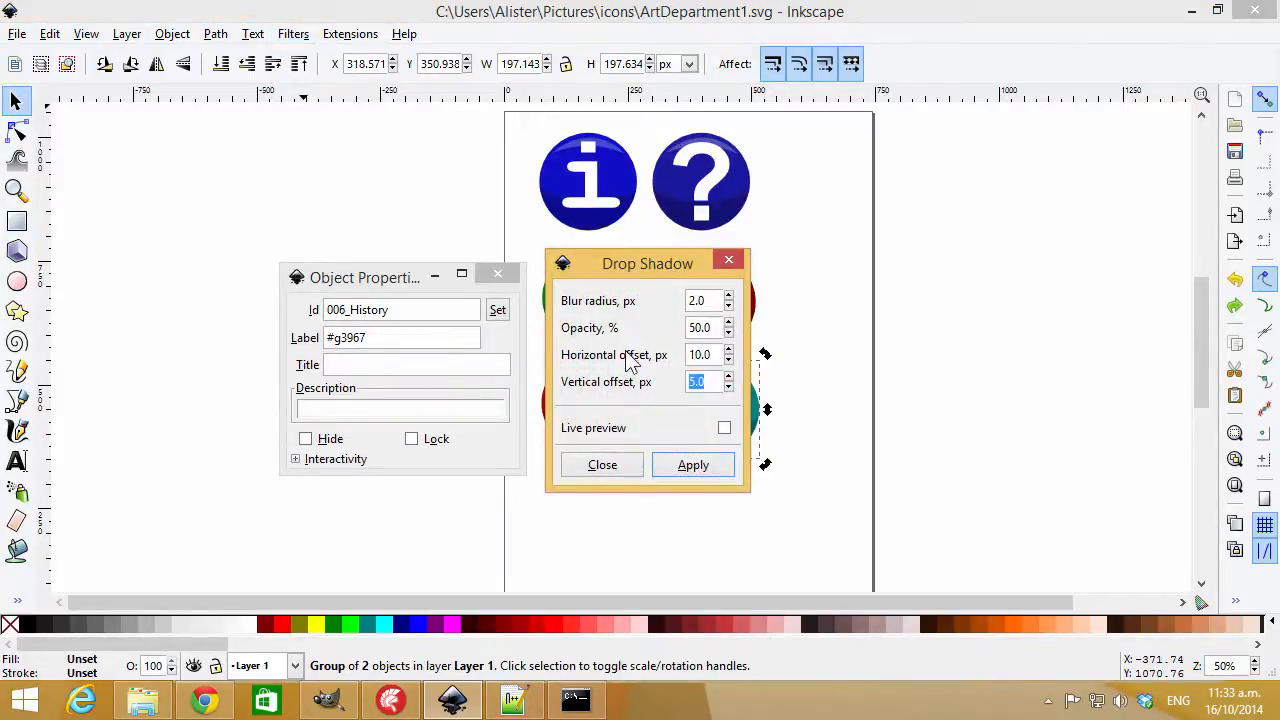
{"action": "left_click", "coordinate": [693, 465]}
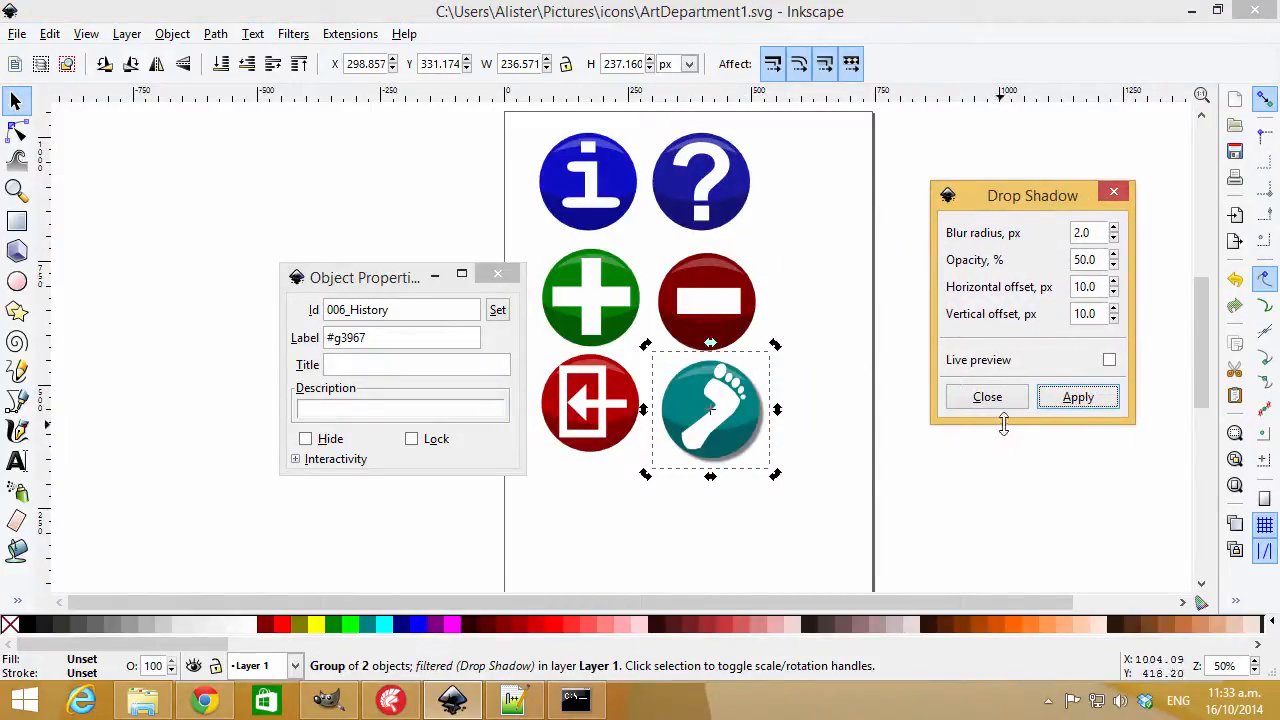
Close the Drop Shadow settings, undo the shadow on the footprint icon, and deselect it.
{"action": "key", "text": "ctrl+z"}
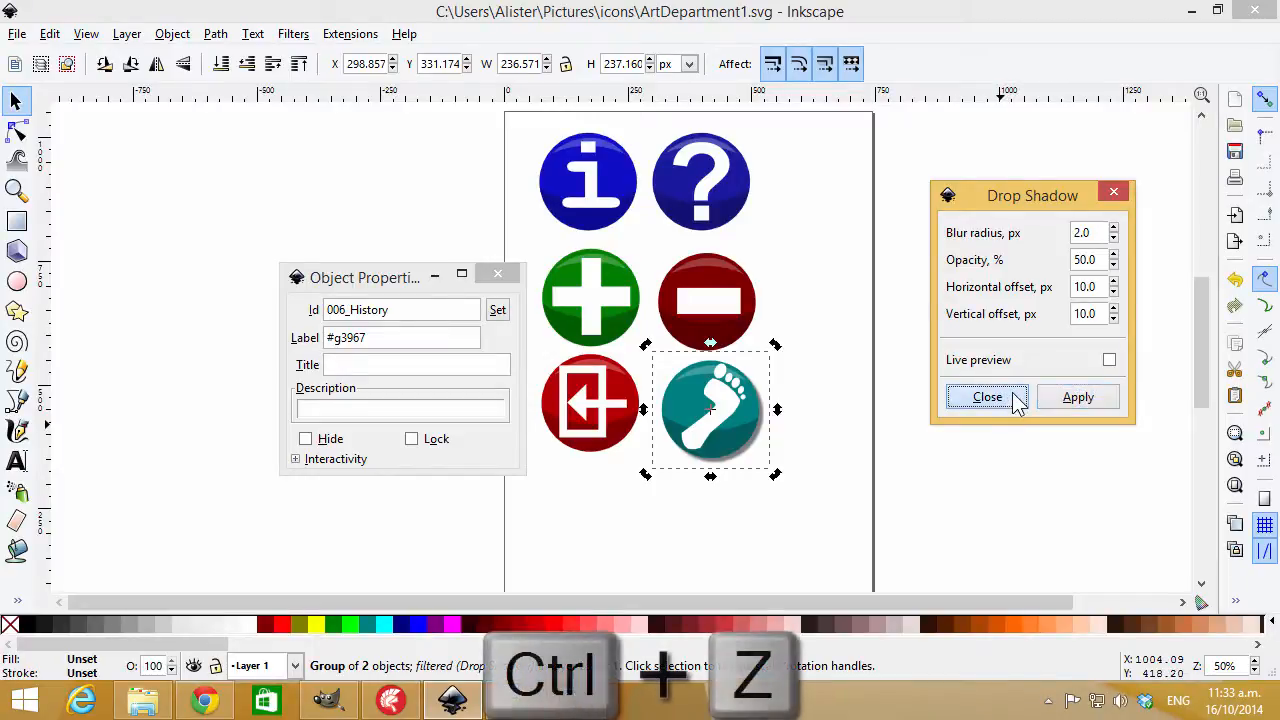
{"action": "left_click", "coordinate": [1008, 401]}
{"action": "key", "text": "ctrl+z"}
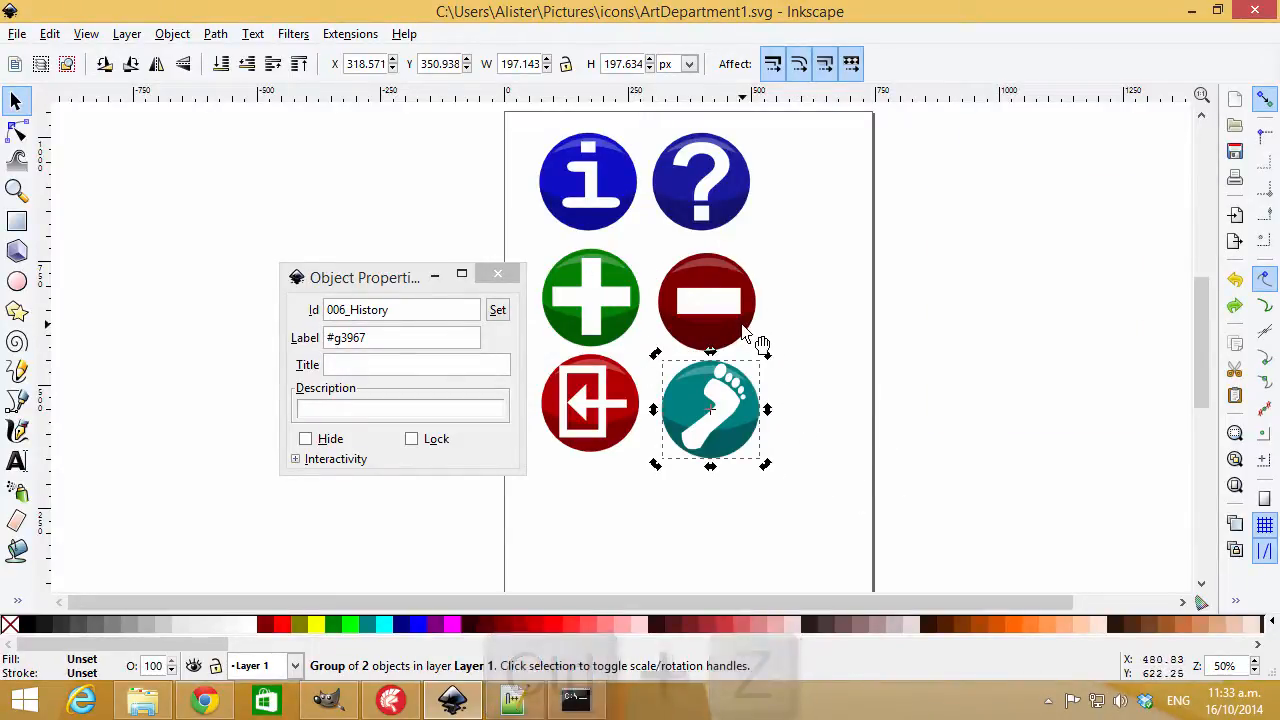
{"action": "left_click", "coordinate": [795, 346]}
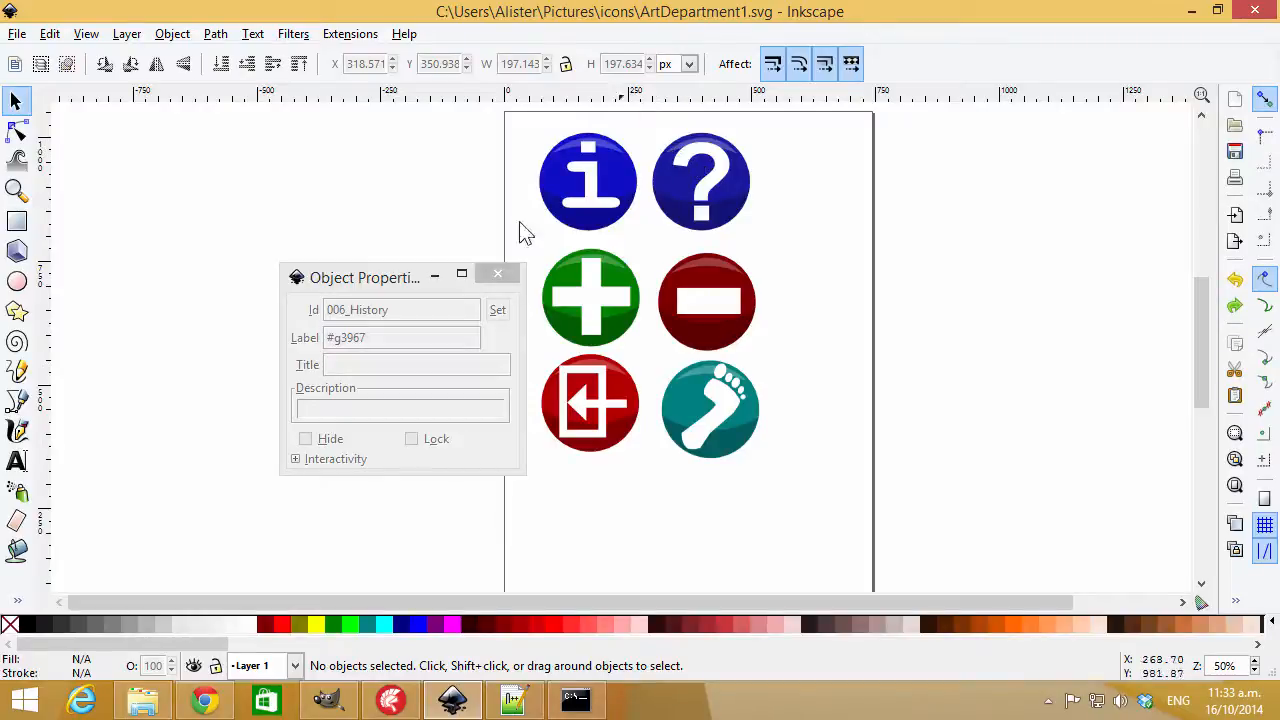
Switch to MakeIcons.bat in Notepad++ and examine the ImageMagick requirement and the commands that create and clear the shadow folder.
{"action": "left_click", "coordinate": [513, 700]}
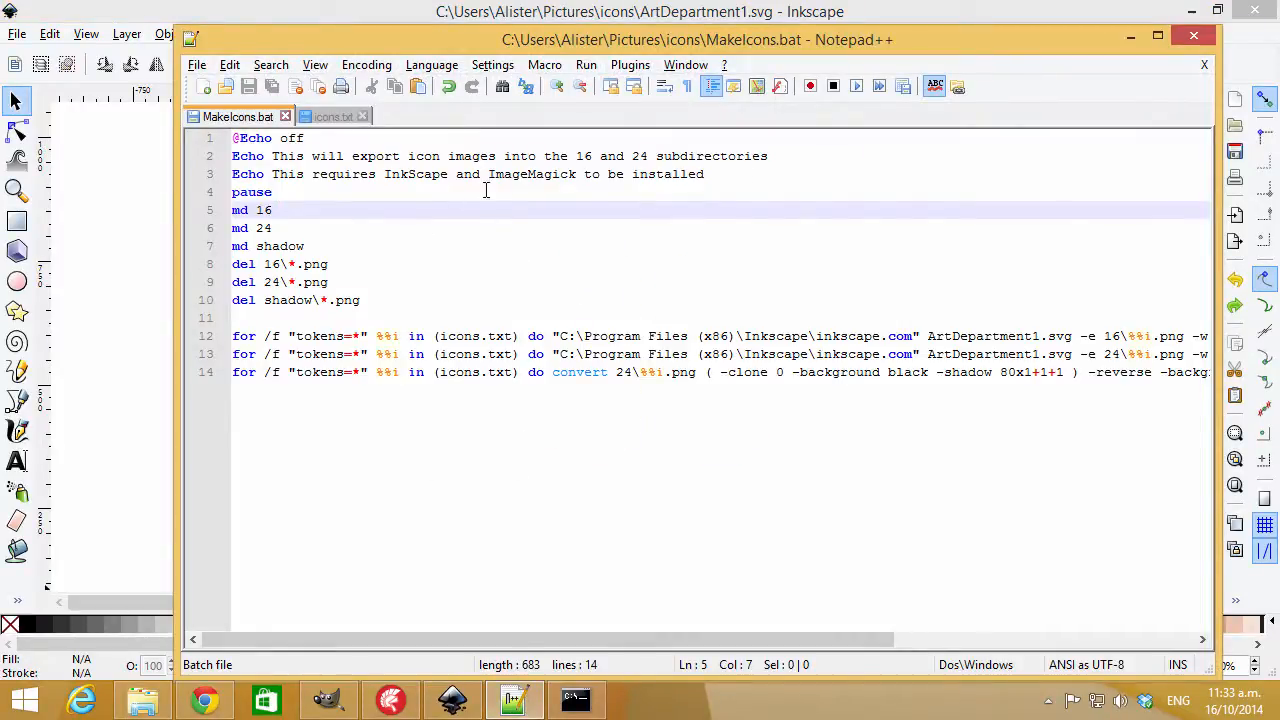
{"action": "double_click", "coordinate": [520, 173]}
{"action": "left_click", "coordinate": [396, 248]}
{"action": "left_click", "coordinate": [386, 311]}
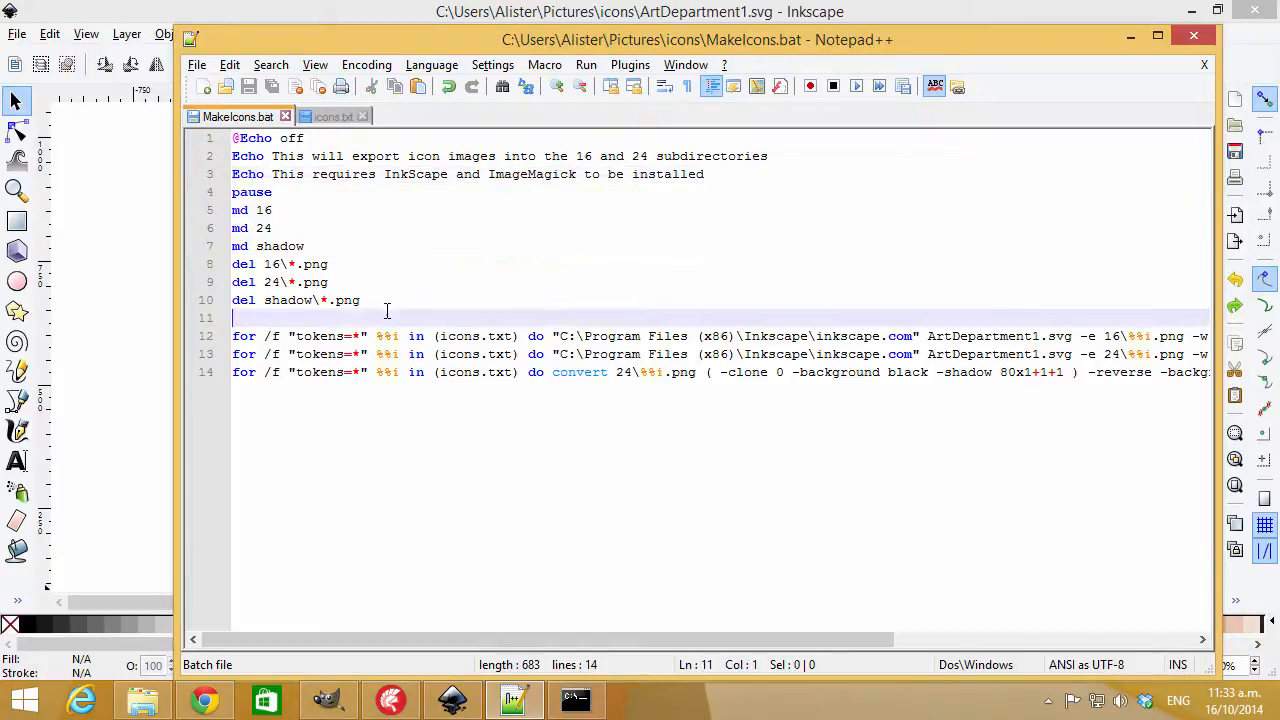
{"action": "double_click", "coordinate": [289, 246]}
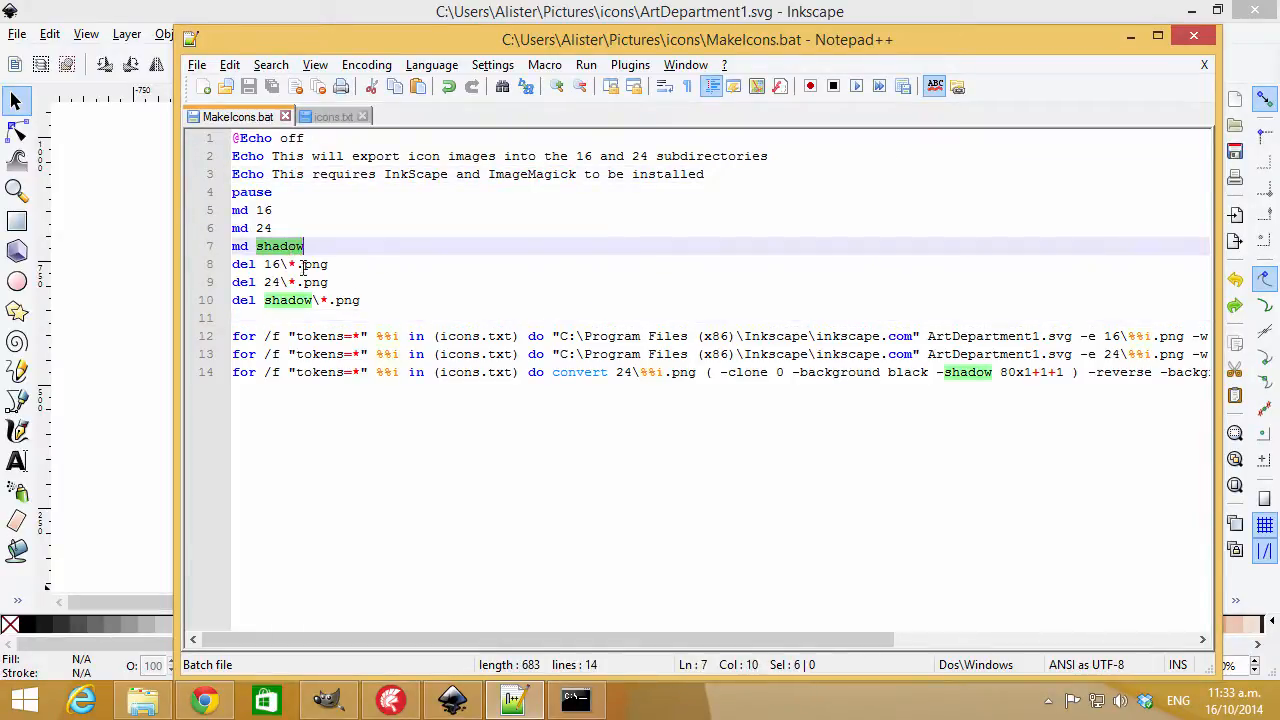
{"action": "left_click", "coordinate": [367, 300]}
{"action": "key", "text": "shift+Home"}
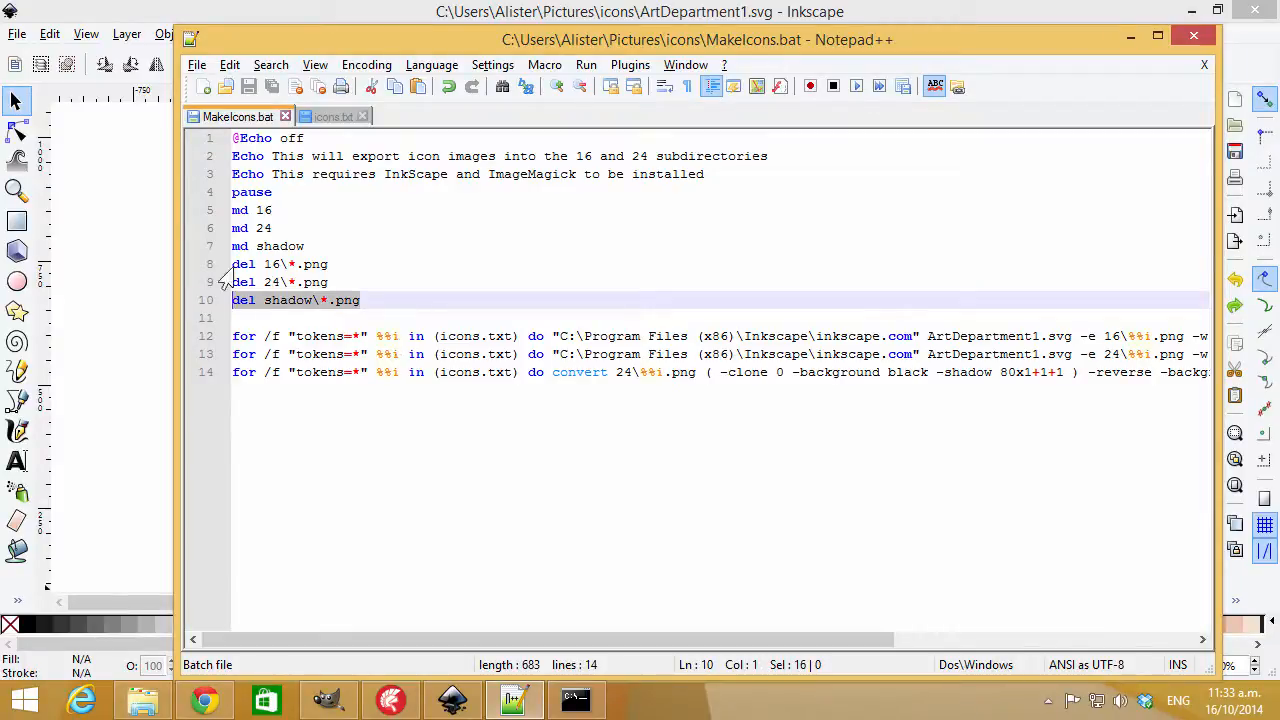
Examine the convert command on line 14 of MakeIcons.bat, including its icons.txt source, 24-pixel input, shadow parameters, and output file.
{"action": "left_click", "coordinate": [240, 372]}
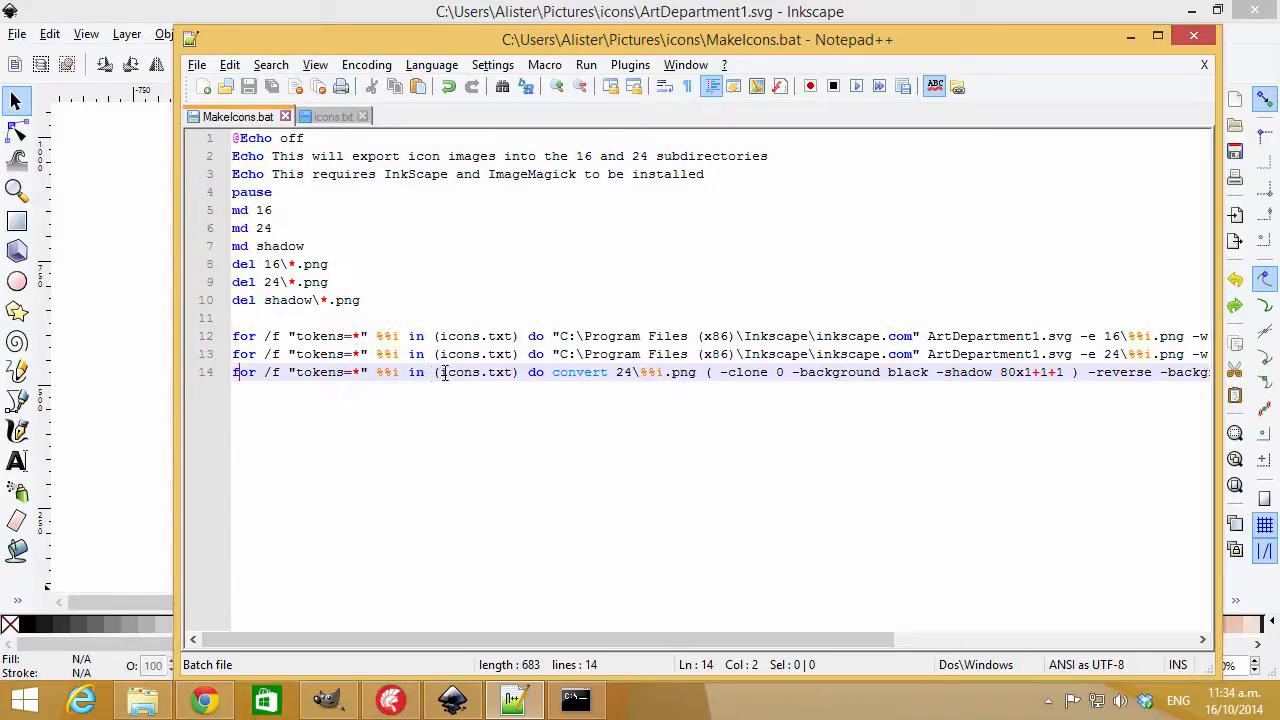
{"action": "left_click_drag", "start_coordinate": [436, 372], "coordinate": [529, 372]}
{"action": "left_click_drag", "start_coordinate": [616, 372], "coordinate": [697, 372]}
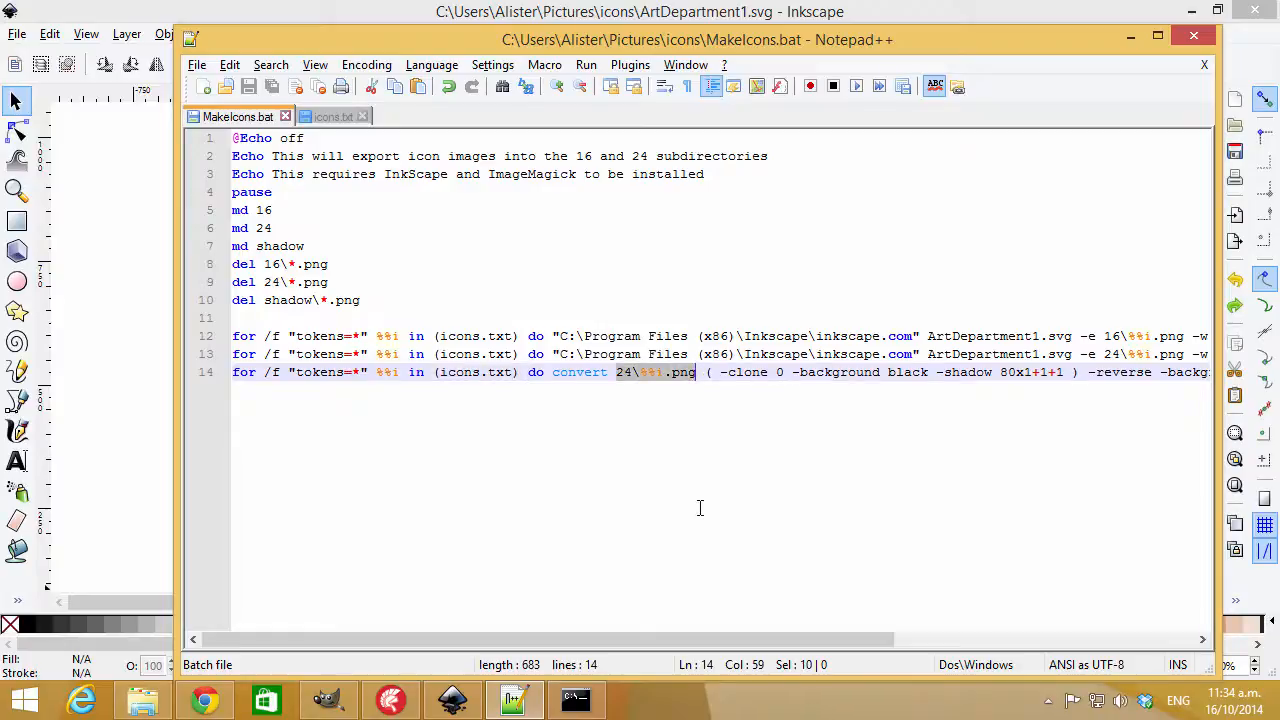
{"action": "left_click_drag", "start_coordinate": [707, 643], "coordinate": [1028, 635]}
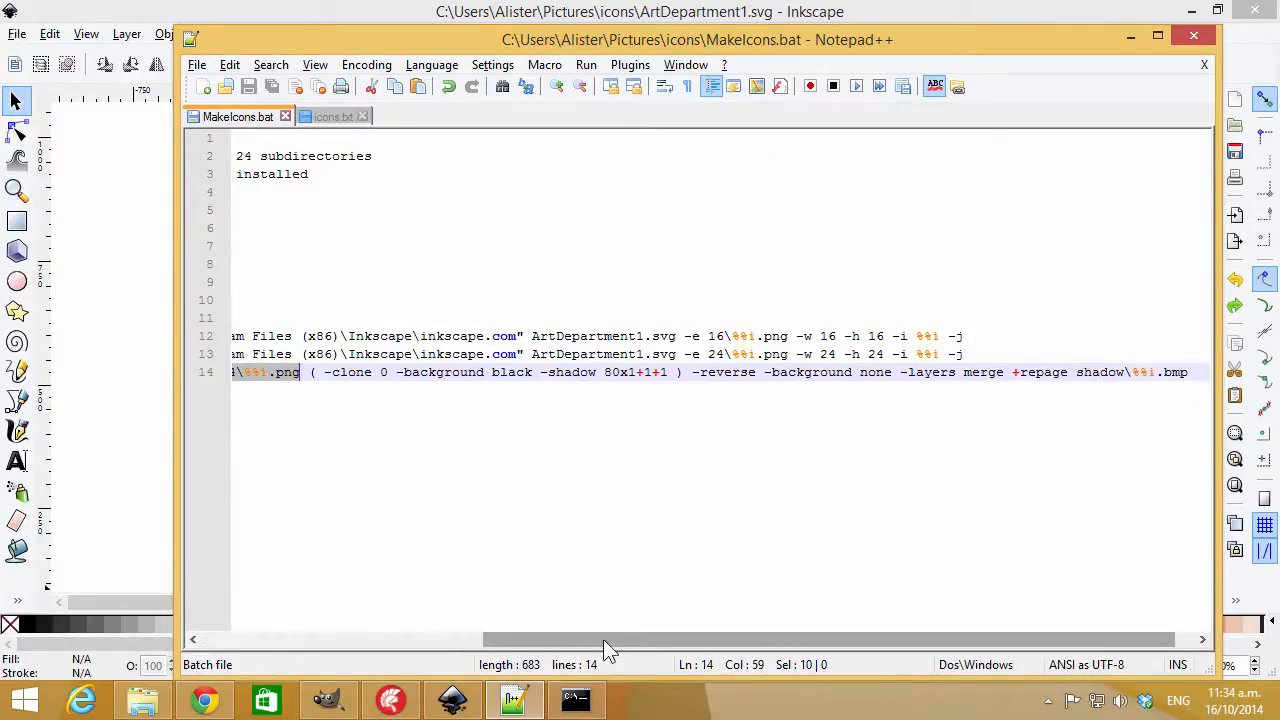
{"action": "left_click_drag", "start_coordinate": [603, 639], "coordinate": [472, 642]}
{"action": "double_click", "coordinate": [420, 372]}
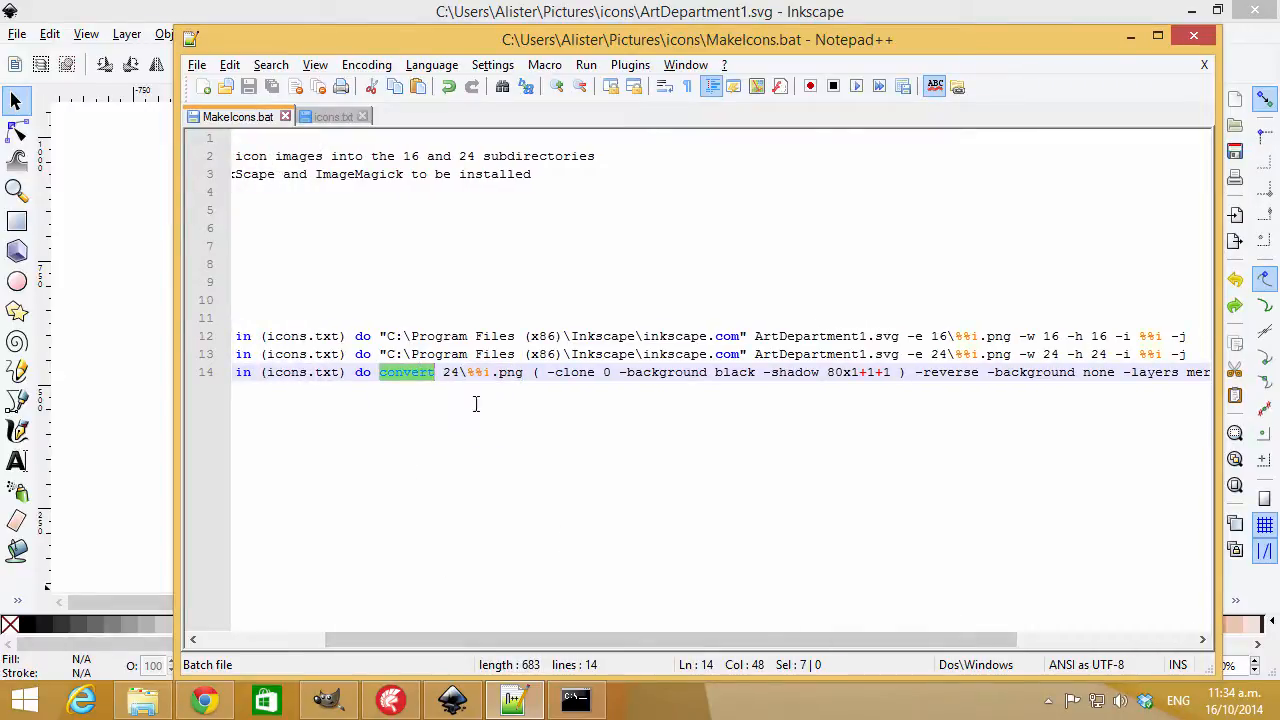
{"action": "left_click", "coordinate": [460, 375]}
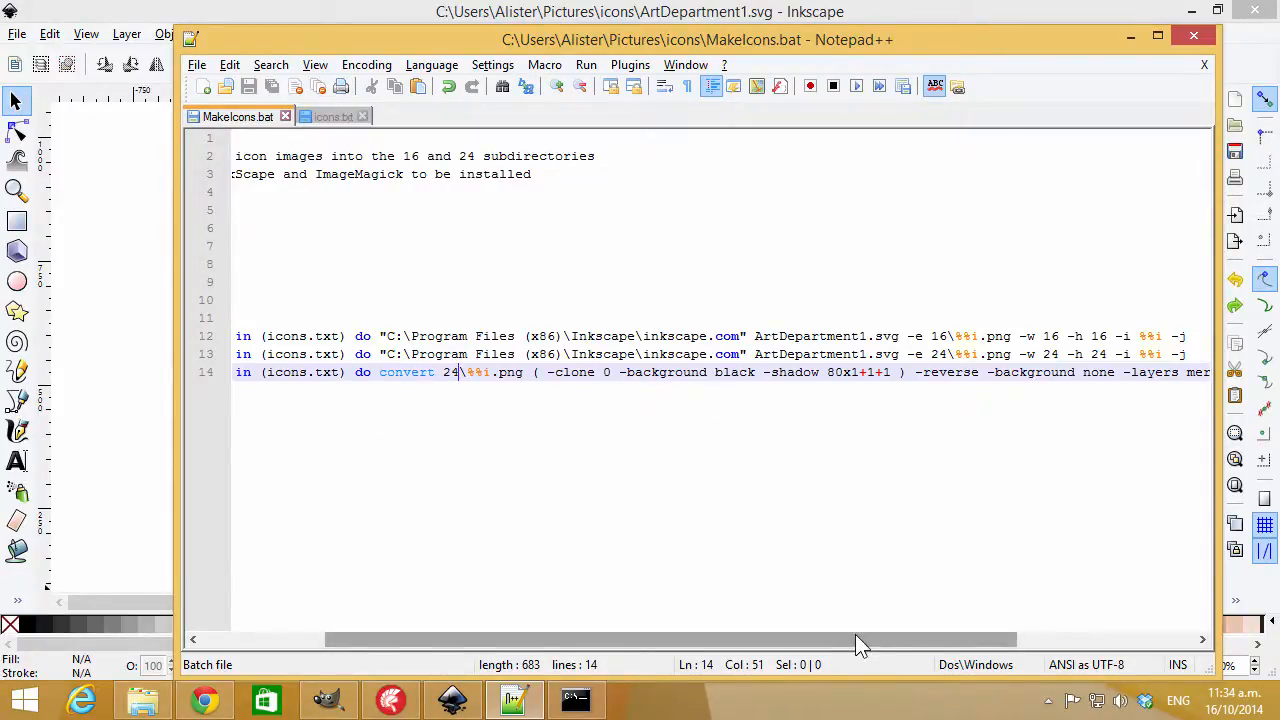
{"action": "left_click_drag", "start_coordinate": [855, 640], "coordinate": [997, 638]}
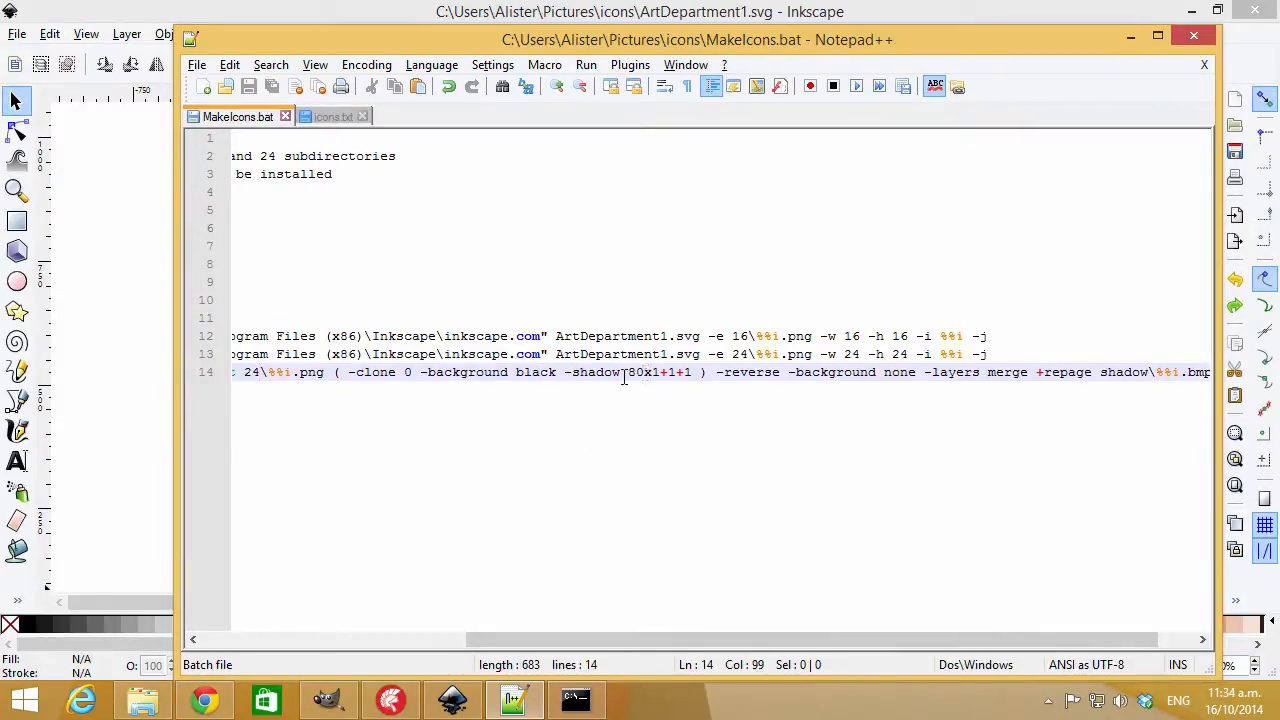
{"action": "double_click", "coordinate": [632, 373]}
{"action": "left_click", "coordinate": [658, 375]}
{"action": "left_click_drag", "start_coordinate": [880, 638], "coordinate": [956, 638]}
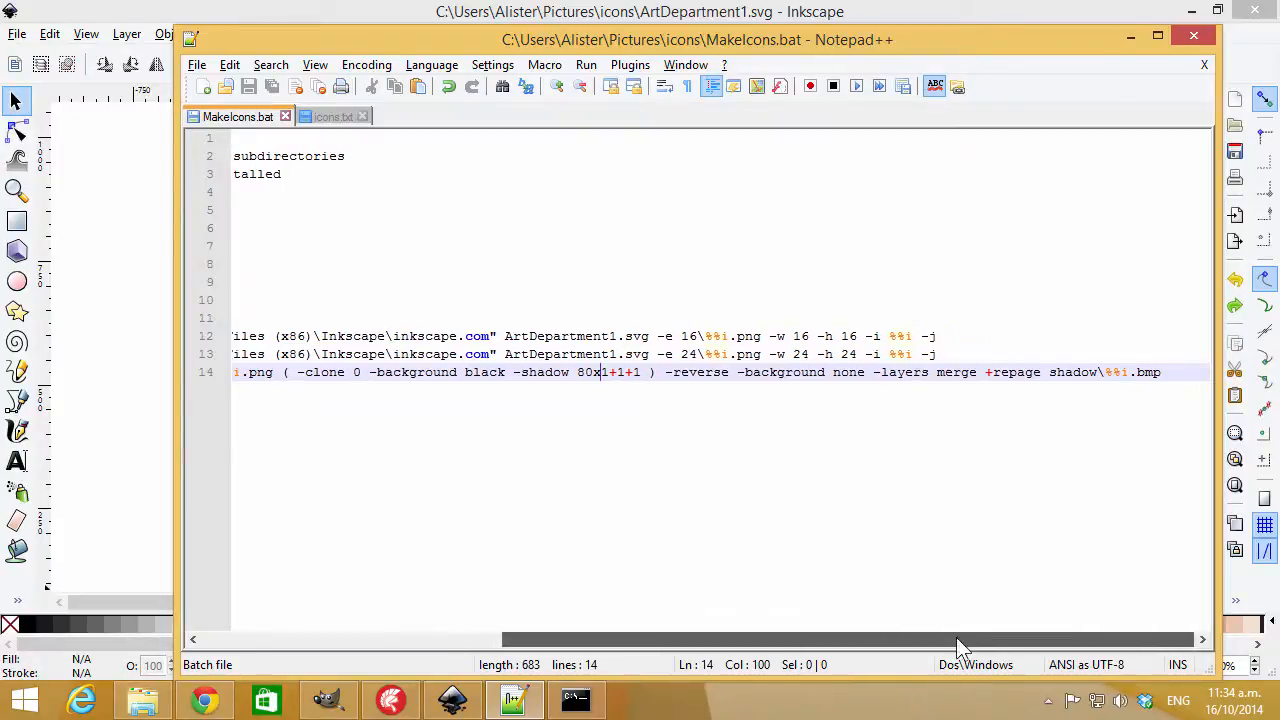
{"action": "left_click_drag", "start_coordinate": [1048, 372], "coordinate": [1158, 376]}
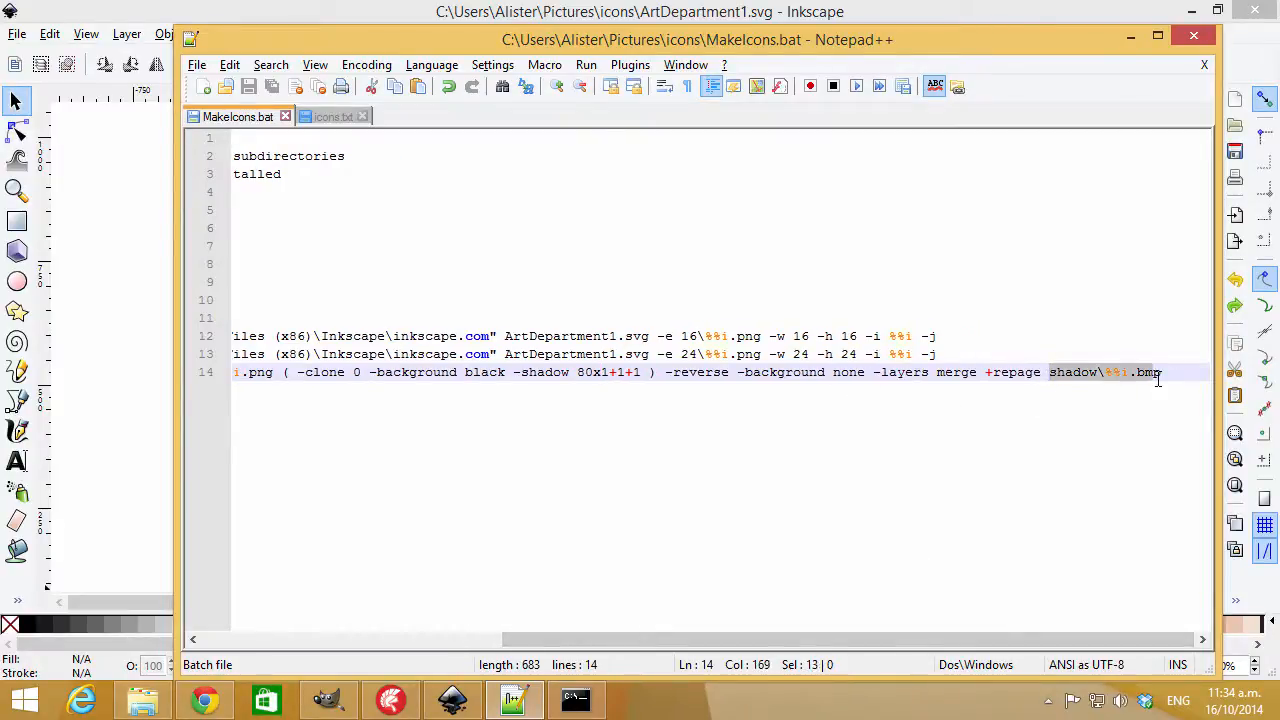
Run MakeIcons.bat in the command prompt and continue past its pause to export the icons and shadow versions.
{"action": "left_click", "coordinate": [575, 700]}
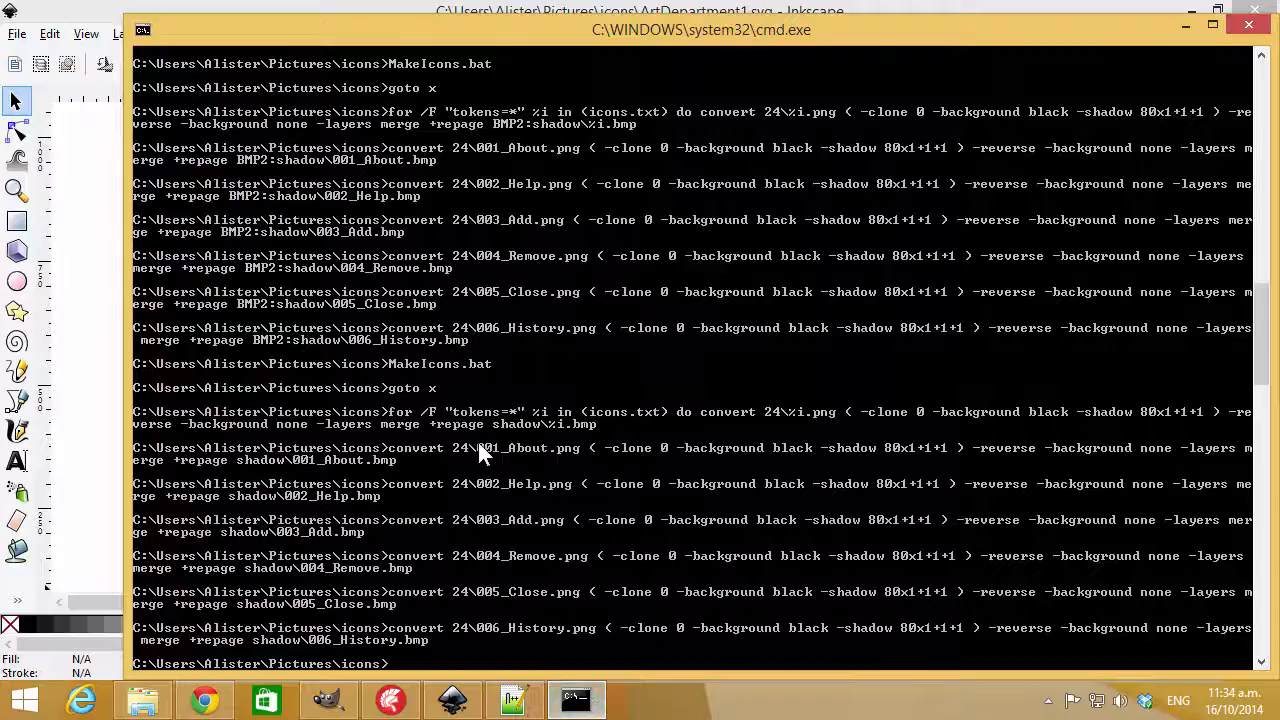
{"action": "key", "text": "Up"}
{"action": "key", "text": "Return"}
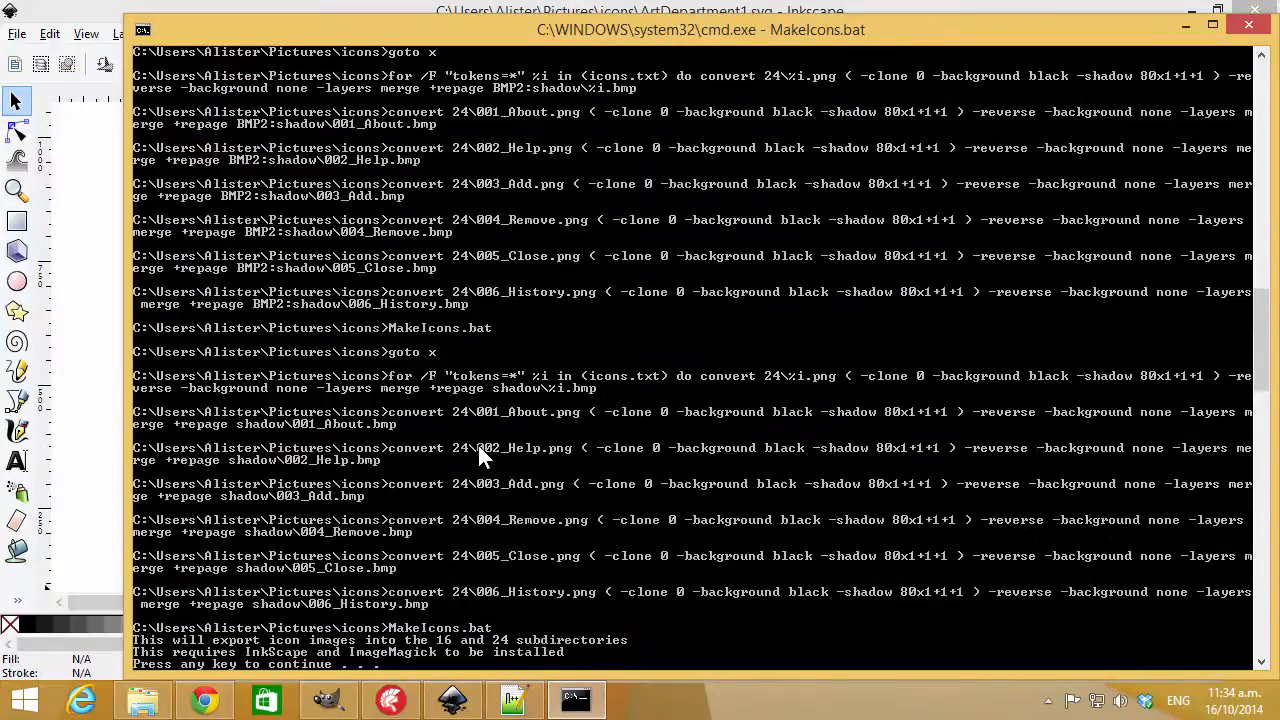
{"action": "key", "text": "Return"}
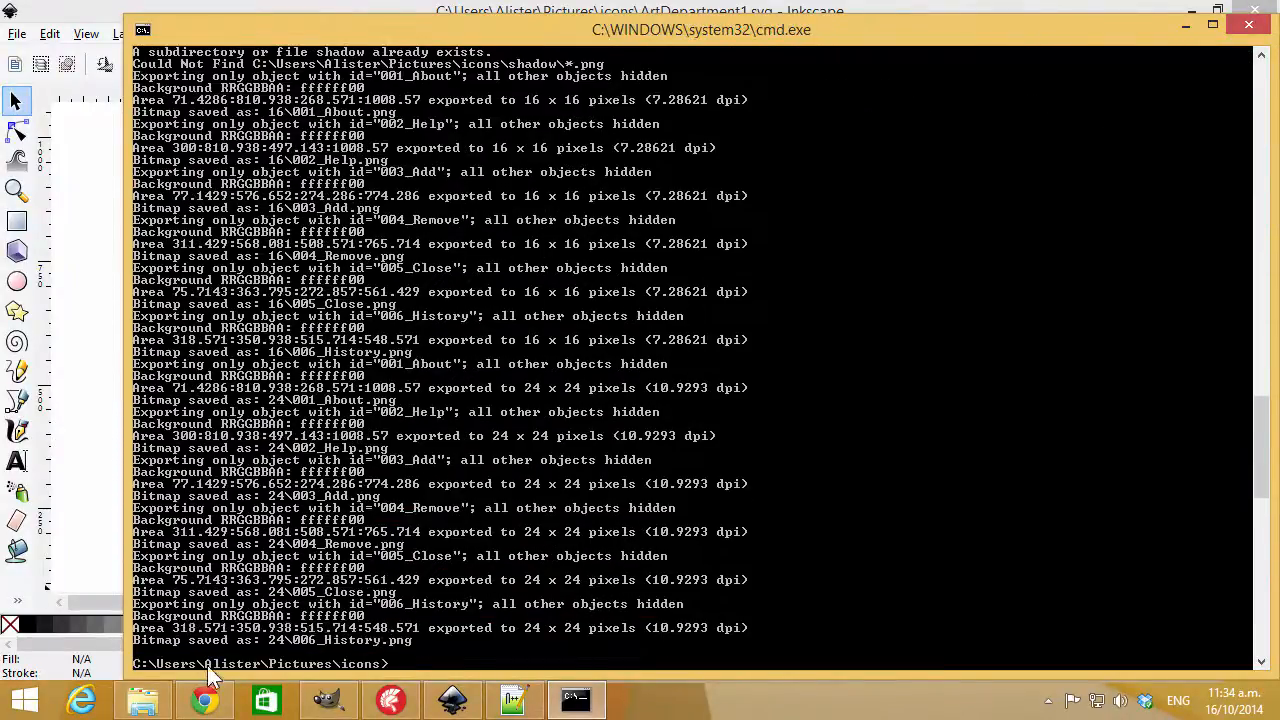
Open the icons\shadow folder in File Explorer and check the image dimensions of 001_About.bmp in its properties.
{"action": "left_click", "coordinate": [142, 700]}
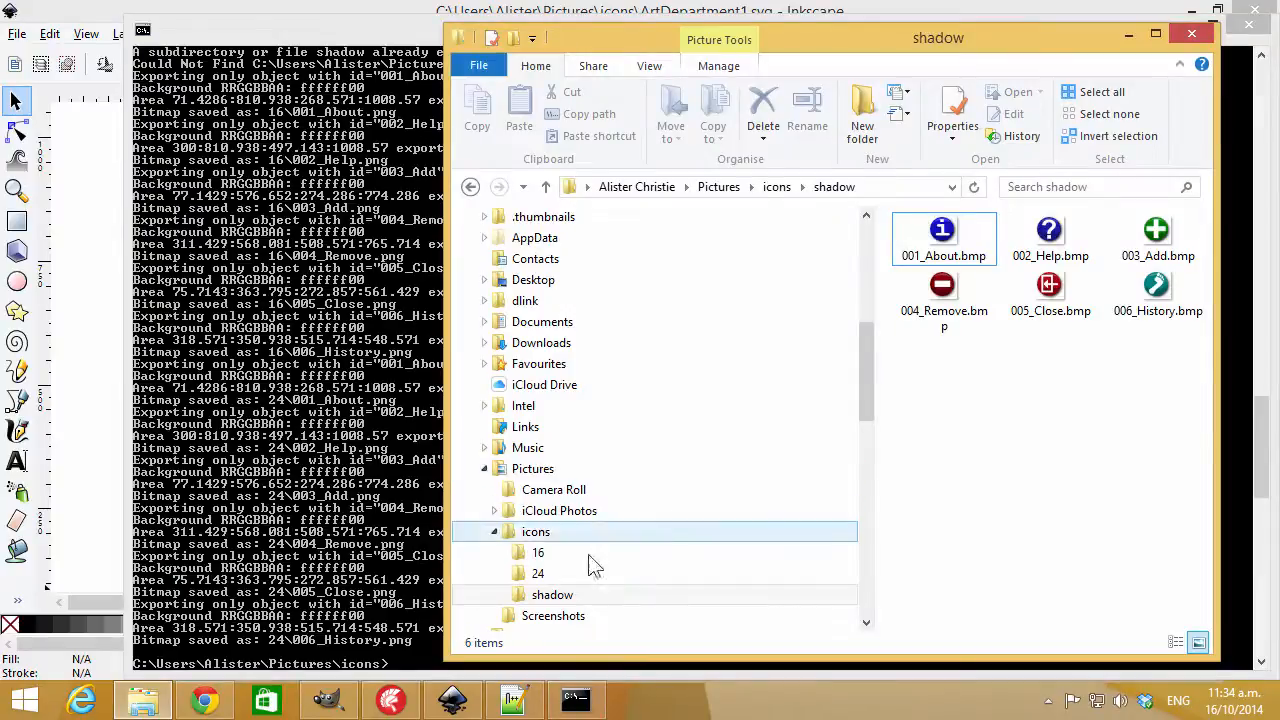
{"action": "left_click", "coordinate": [552, 595]}
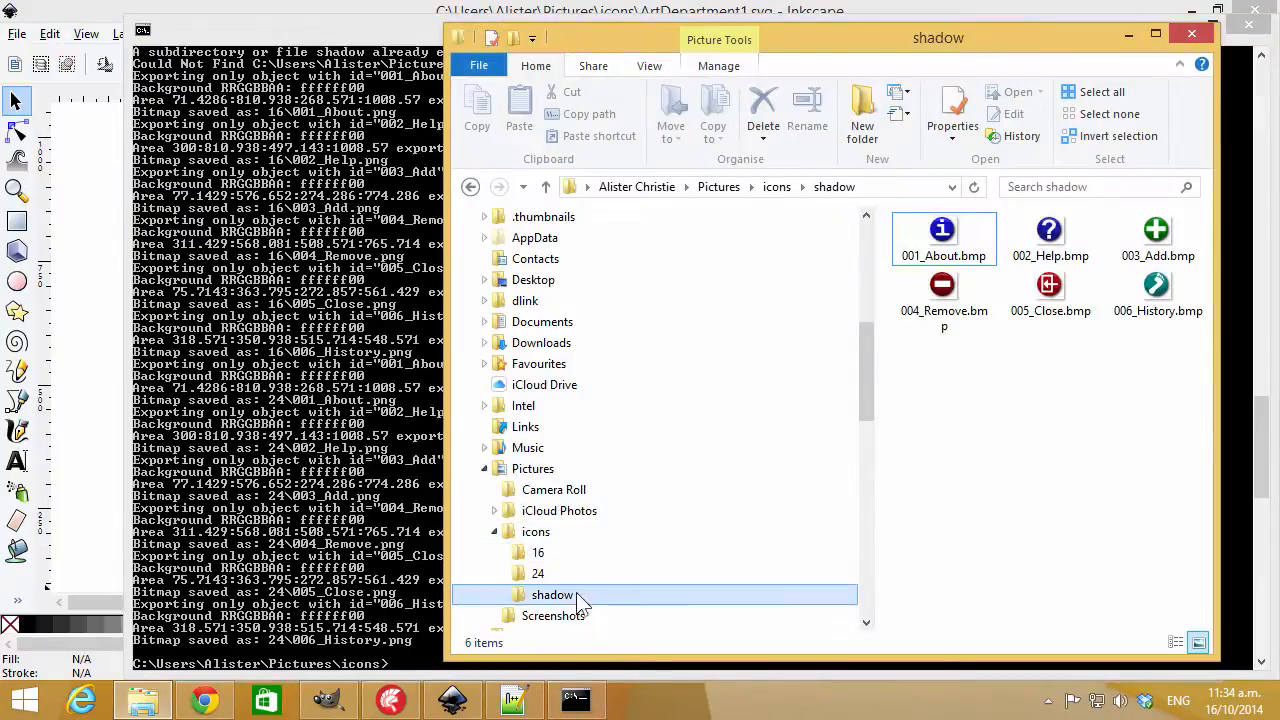
{"action": "left_click", "coordinate": [958, 265]}
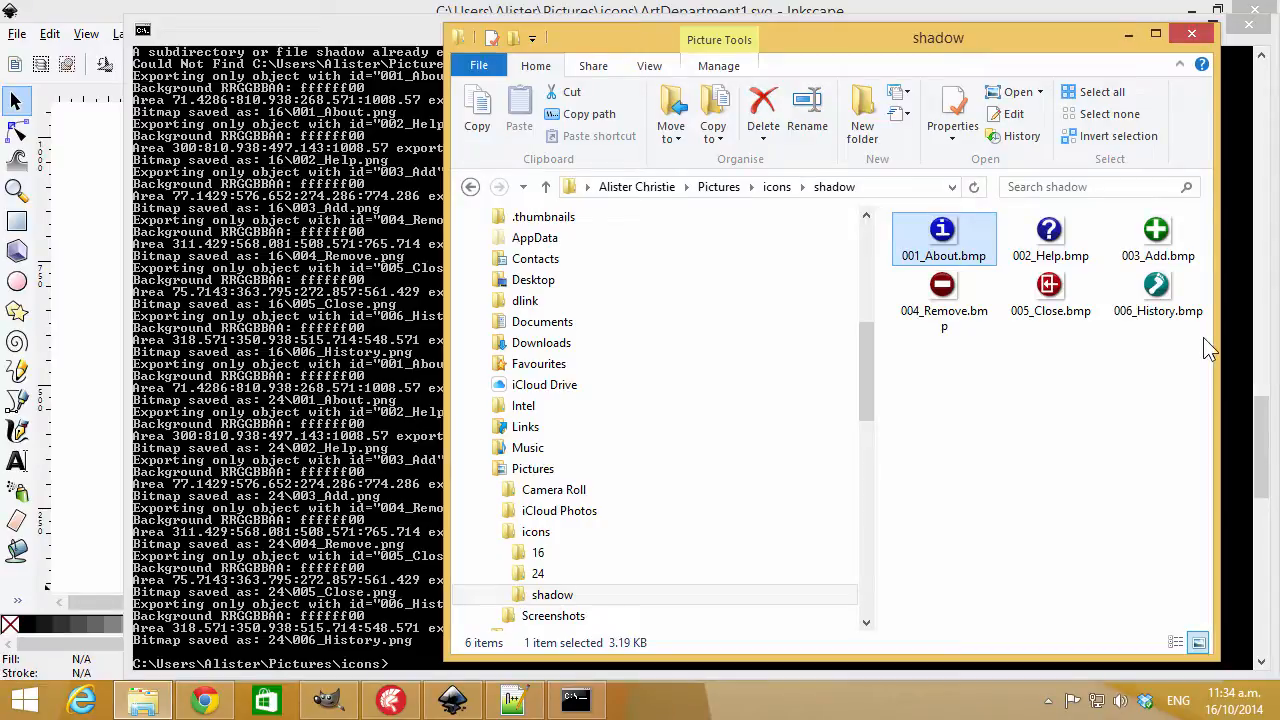
{"action": "right_click", "coordinate": [955, 240]}
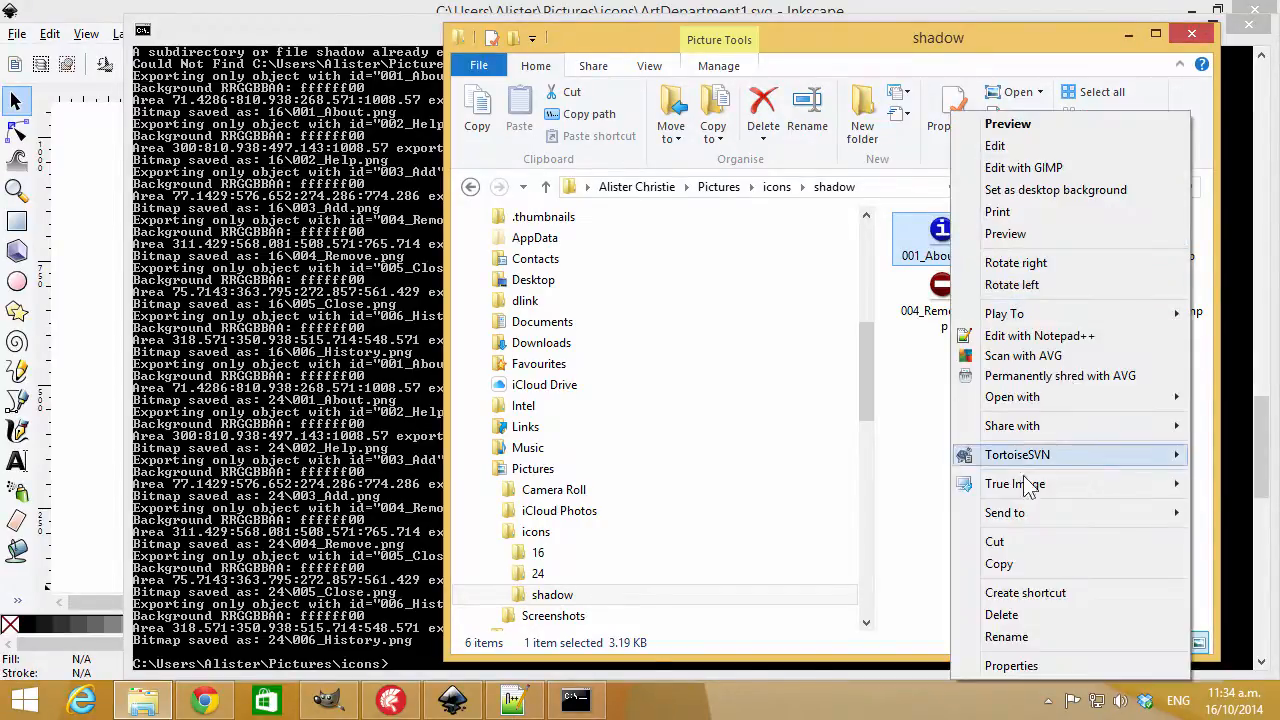
{"action": "left_click", "coordinate": [1051, 667]}
{"action": "left_click", "coordinate": [957, 154]}
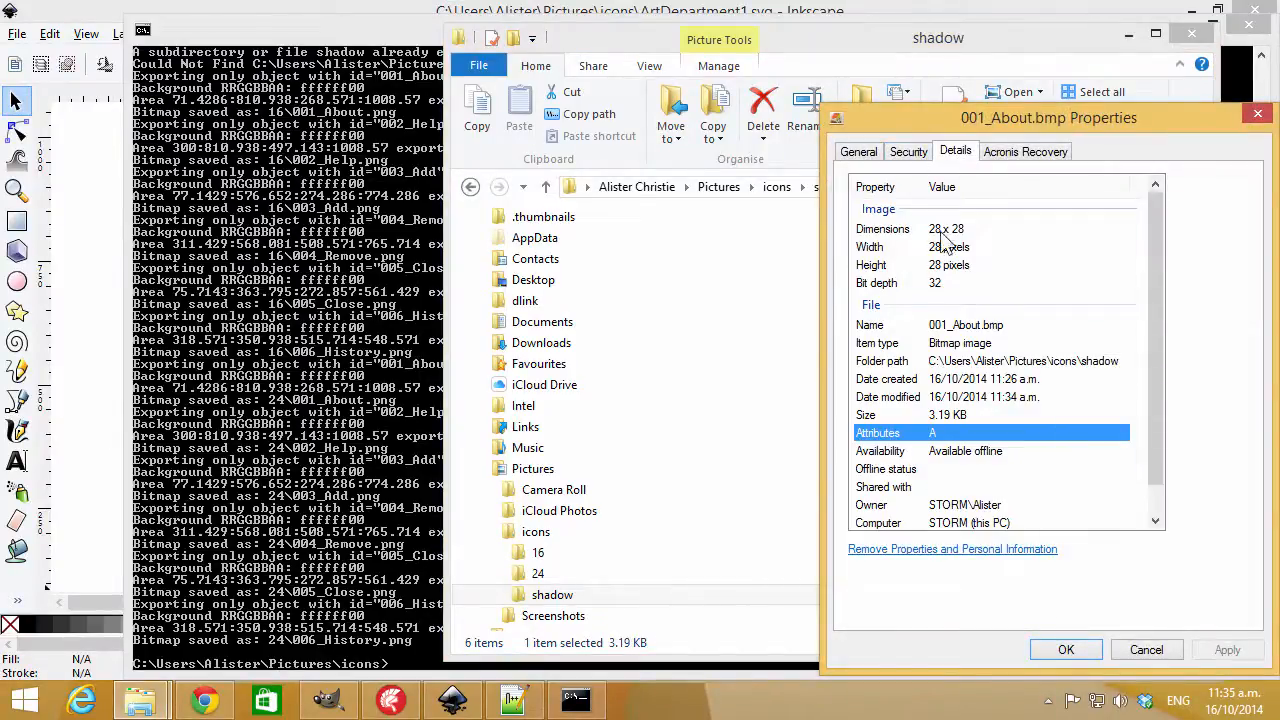
{"action": "left_click", "coordinate": [1146, 651]}
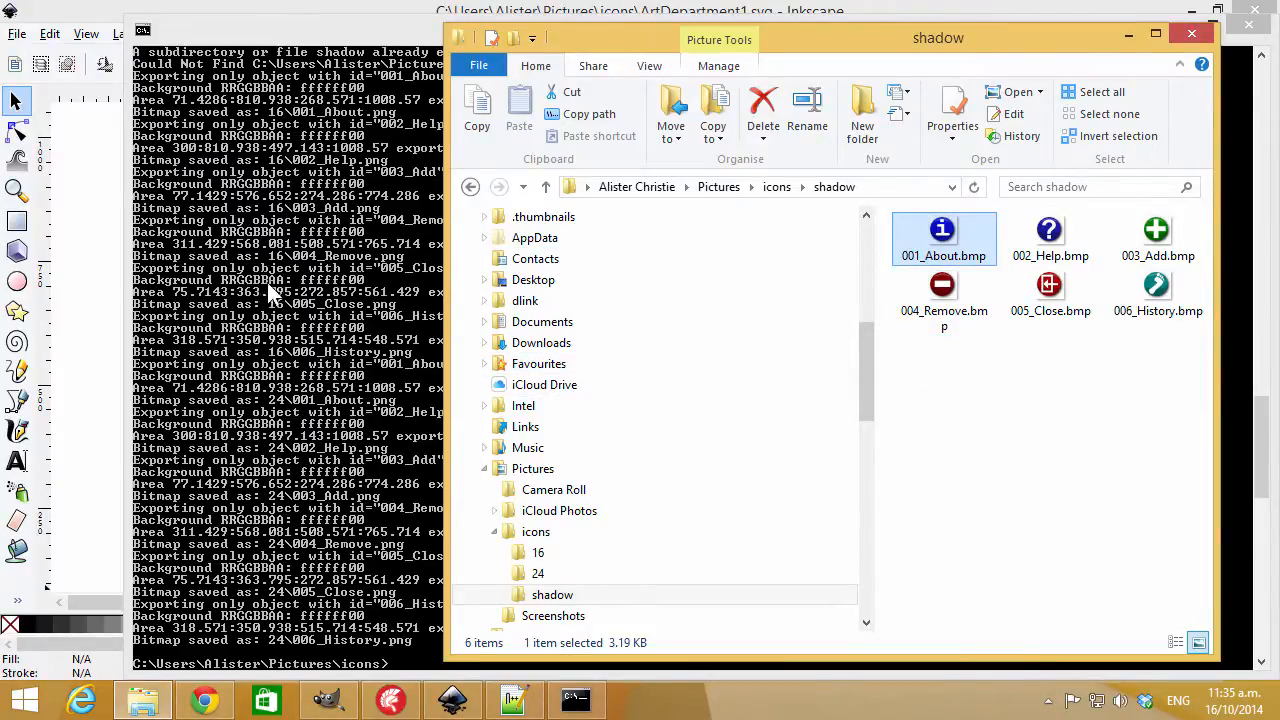
Switch to Delphi and set the Height and Width of the il24 image list on Unit3 to 28.
{"action": "left_click", "coordinate": [390, 700]}
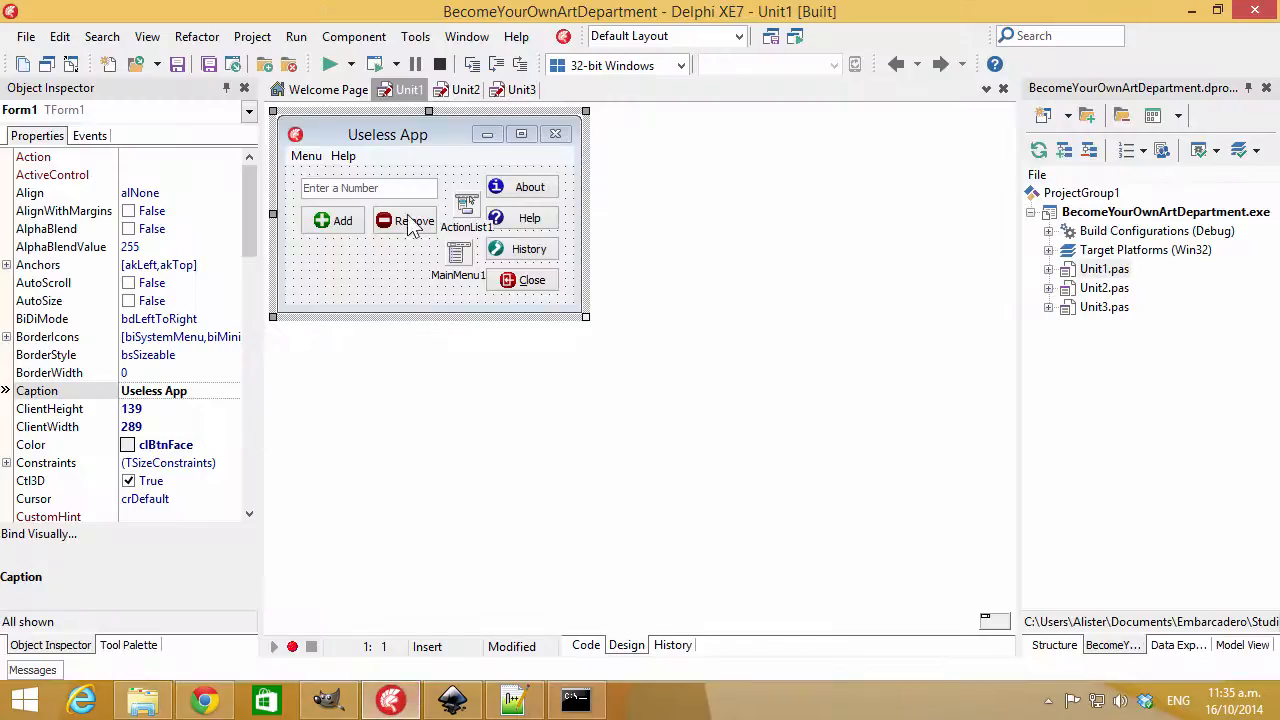
{"action": "left_click", "coordinate": [516, 90]}
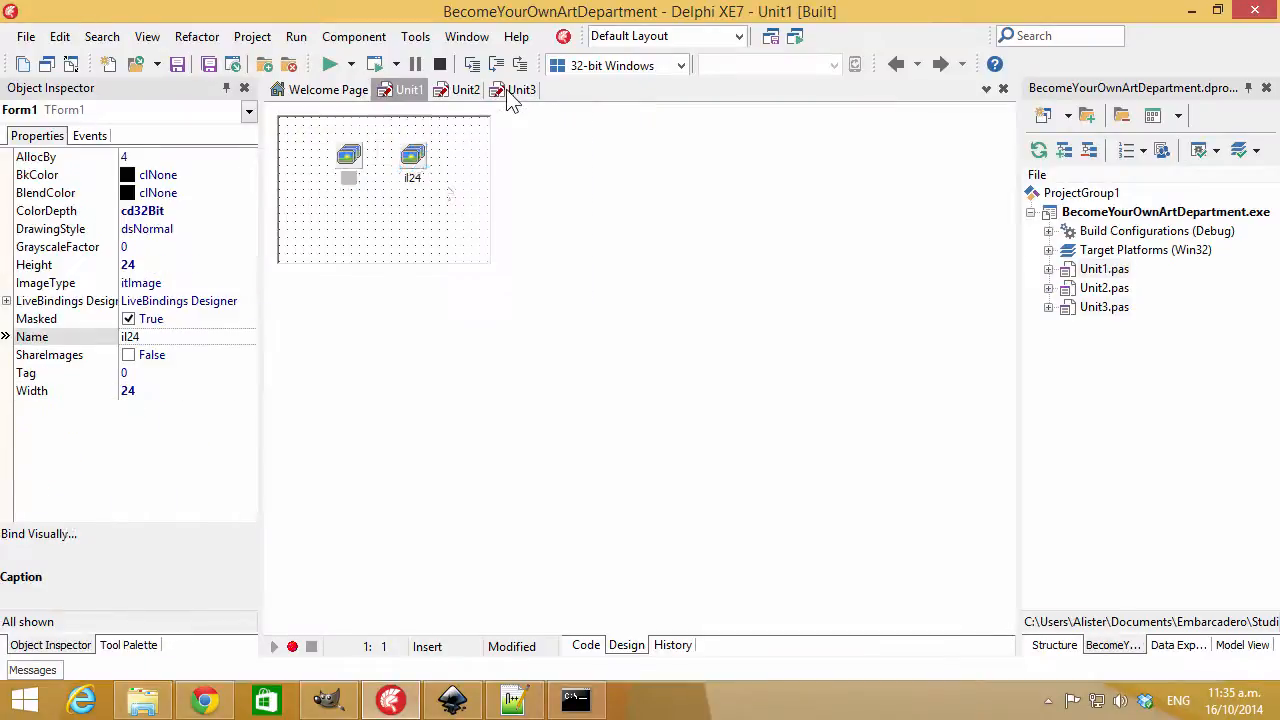
{"action": "left_click", "coordinate": [413, 163]}
{"action": "left_click", "coordinate": [150, 266]}
{"action": "type", "text": "2"}
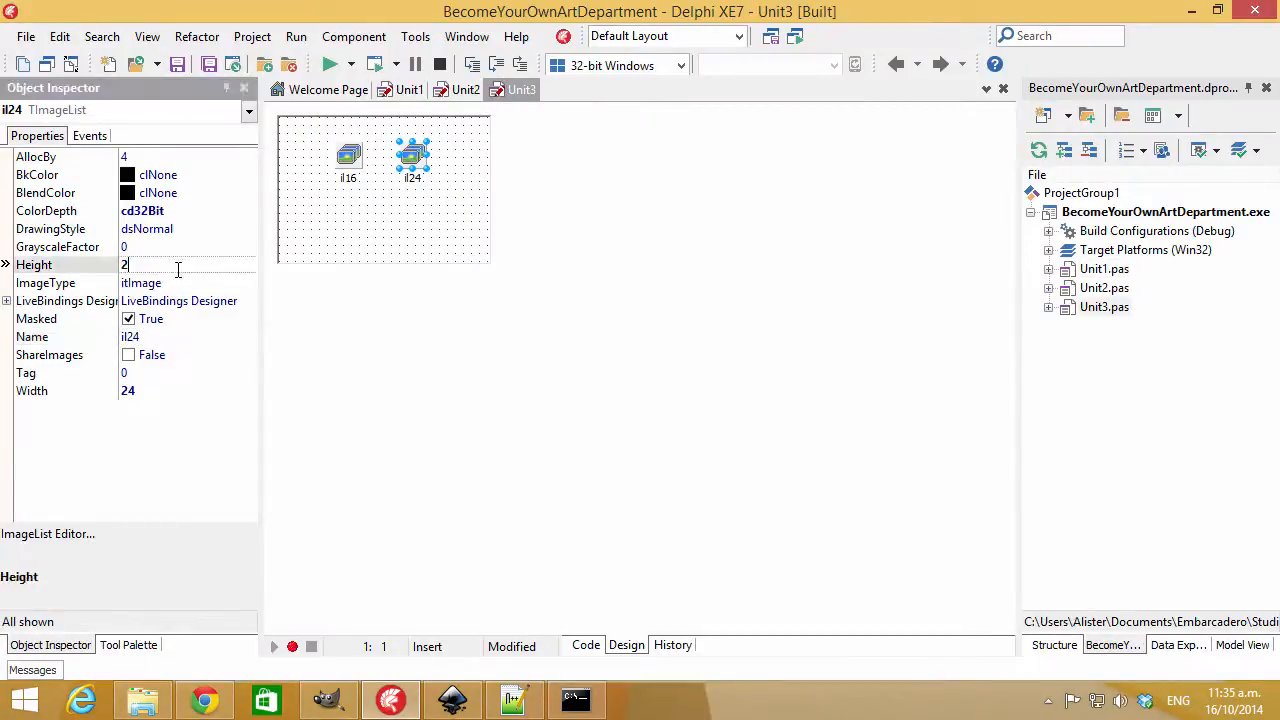
{"action": "type", "text": "4"}
{"action": "left_click", "coordinate": [153, 397]}
{"action": "type", "text": "28"}
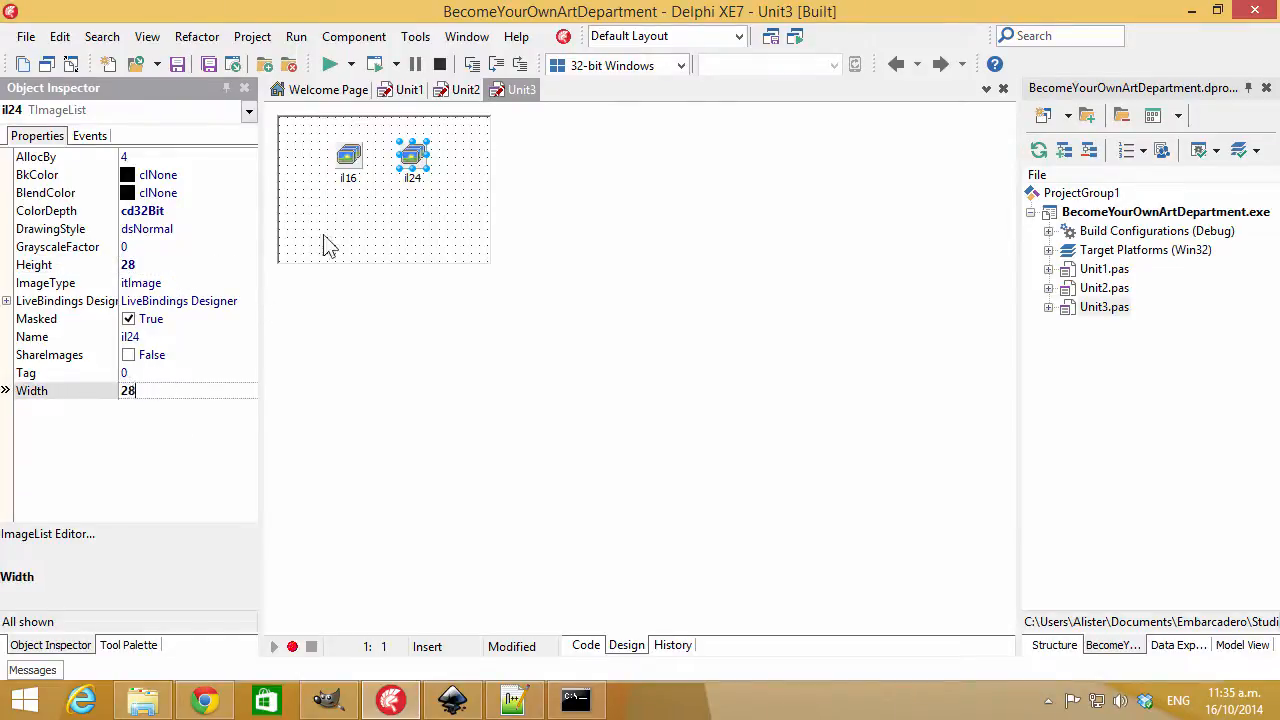
Add all six bitmaps from the icons\shadow folder, 001_About.bmp to 006_History.bmp, to the il24 image list and accept the changes.
{"action": "double_click", "coordinate": [414, 160]}
{"action": "left_click", "coordinate": [168, 318]}
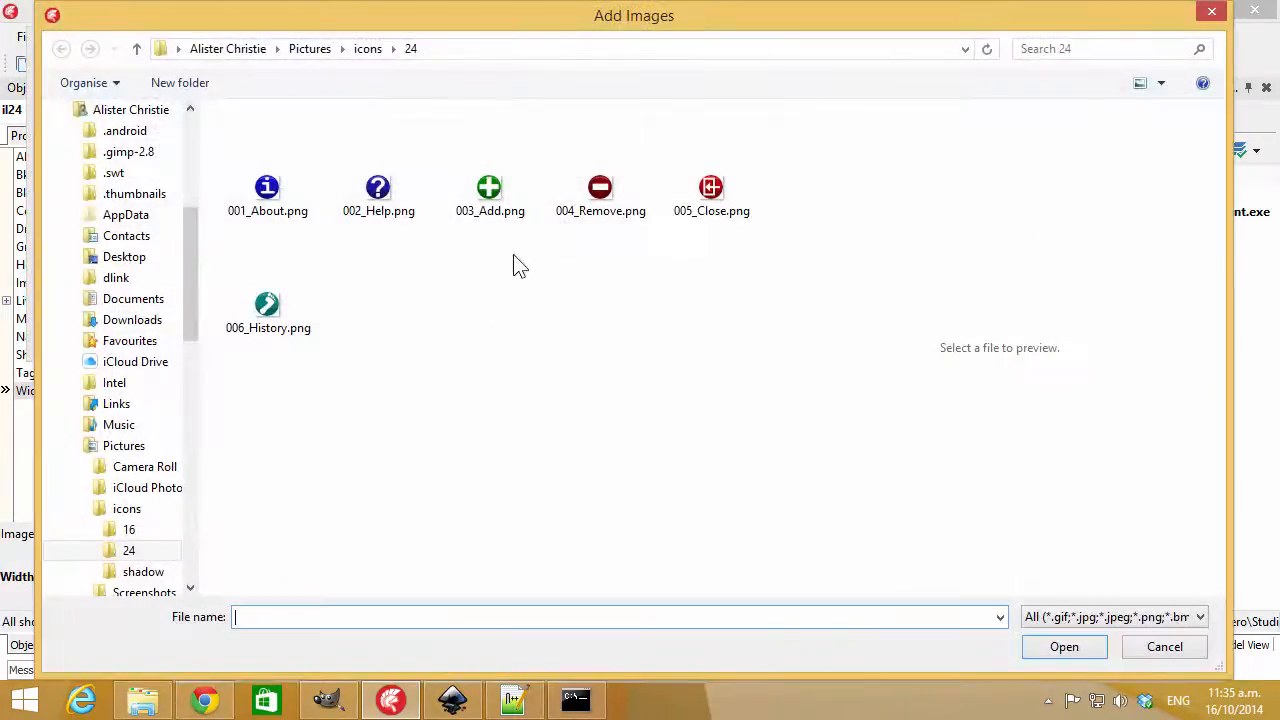
{"action": "left_click", "coordinate": [366, 49]}
{"action": "double_click", "coordinate": [489, 189]}
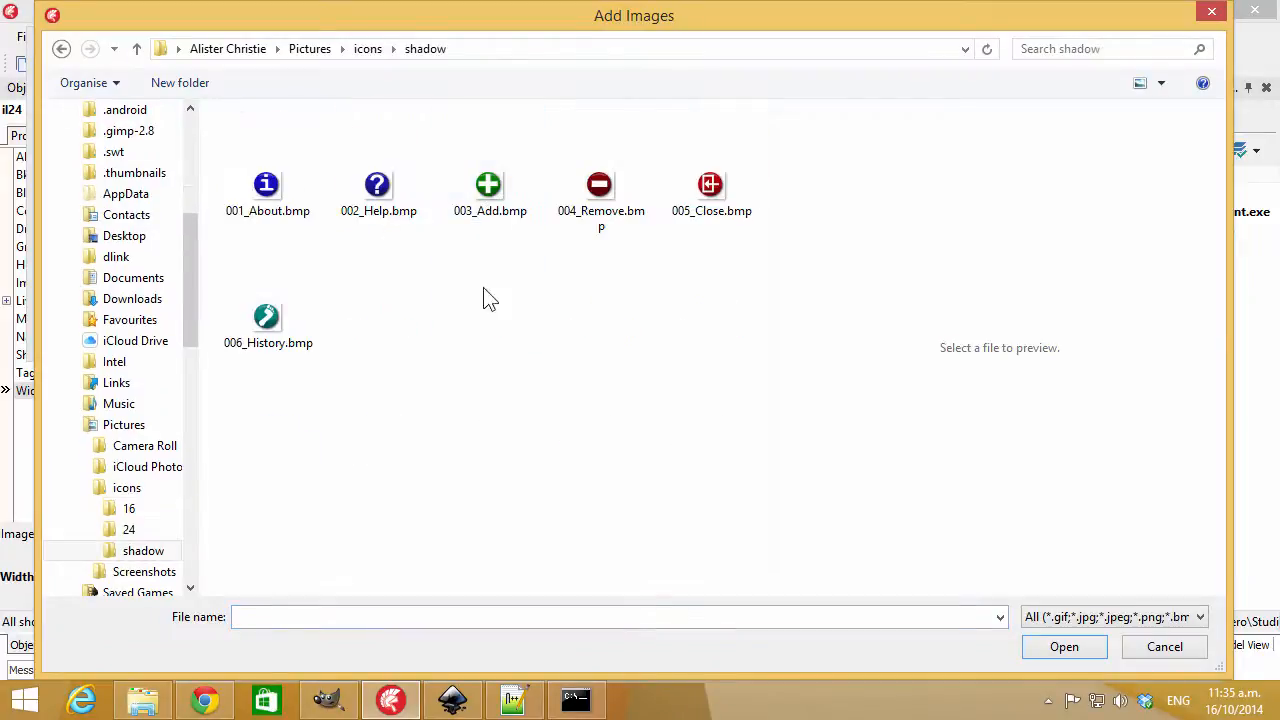
{"action": "key", "text": "ctrl+a"}
{"action": "left_click", "coordinate": [1065, 647]}
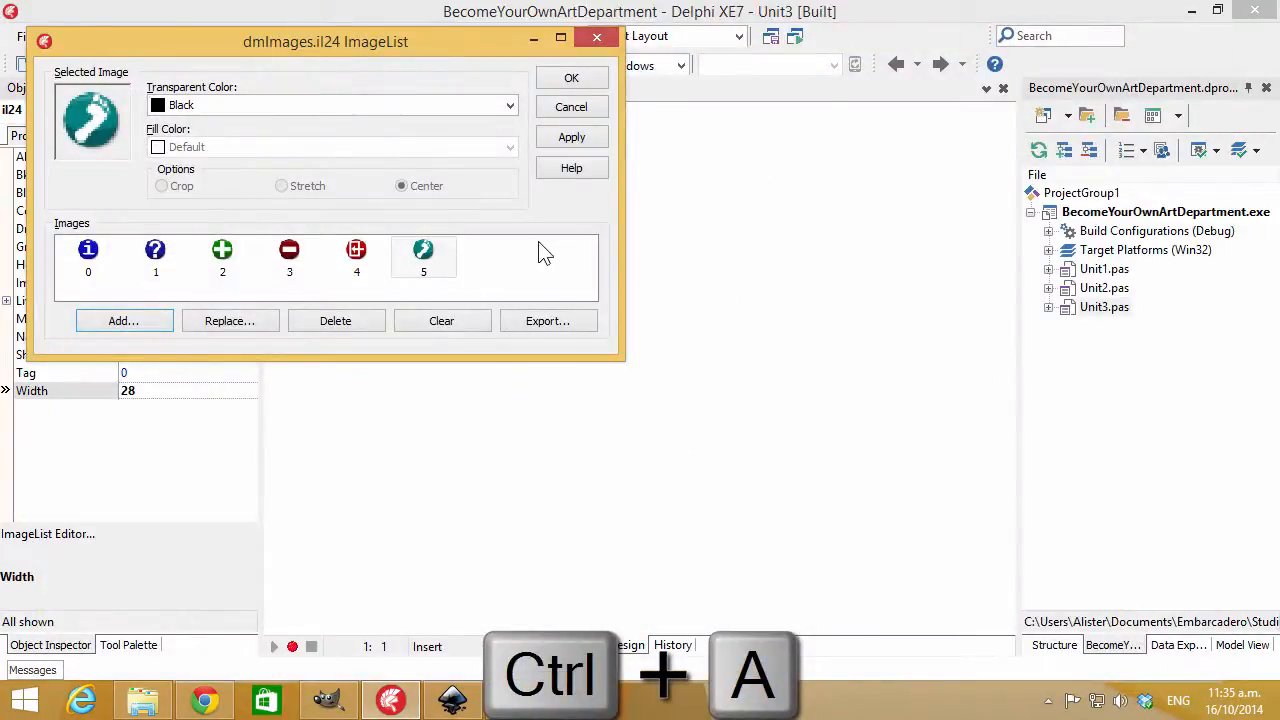
{"action": "left_click", "coordinate": [568, 78]}
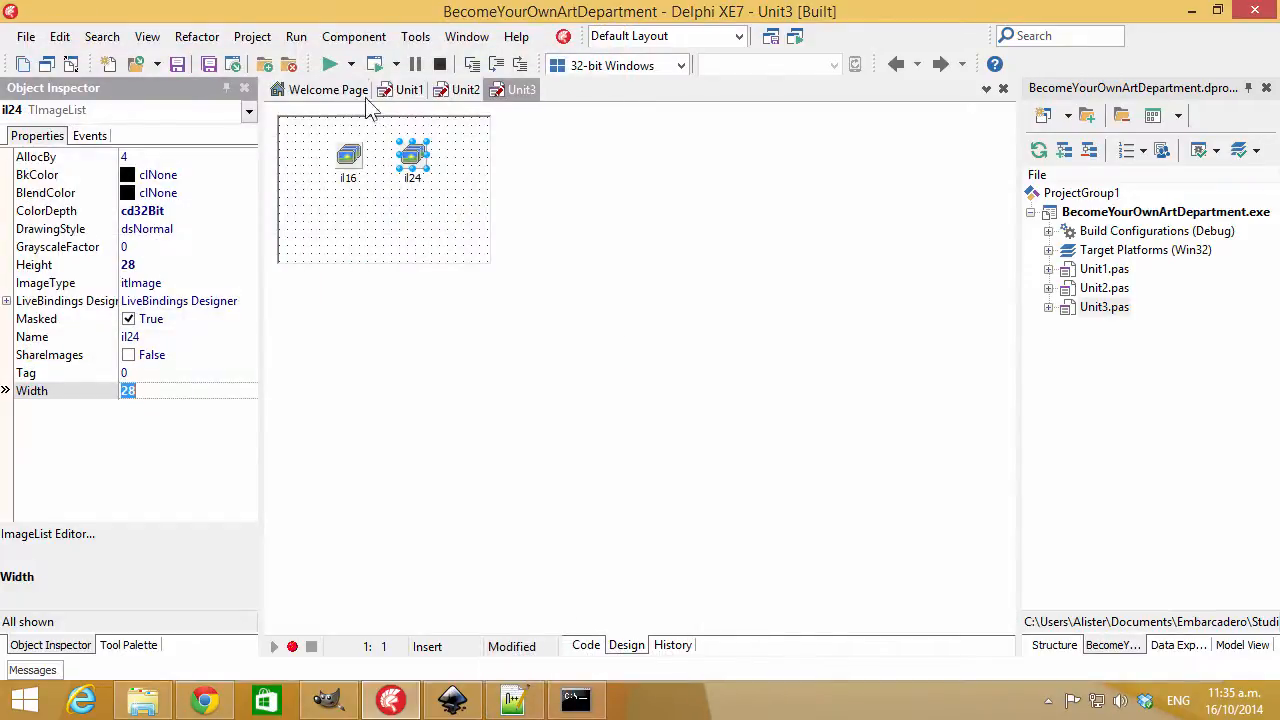
Run the Useless App, check the icons beside the Add, Remove and History menu entries, and close the app.
{"action": "key", "text": "F9"}
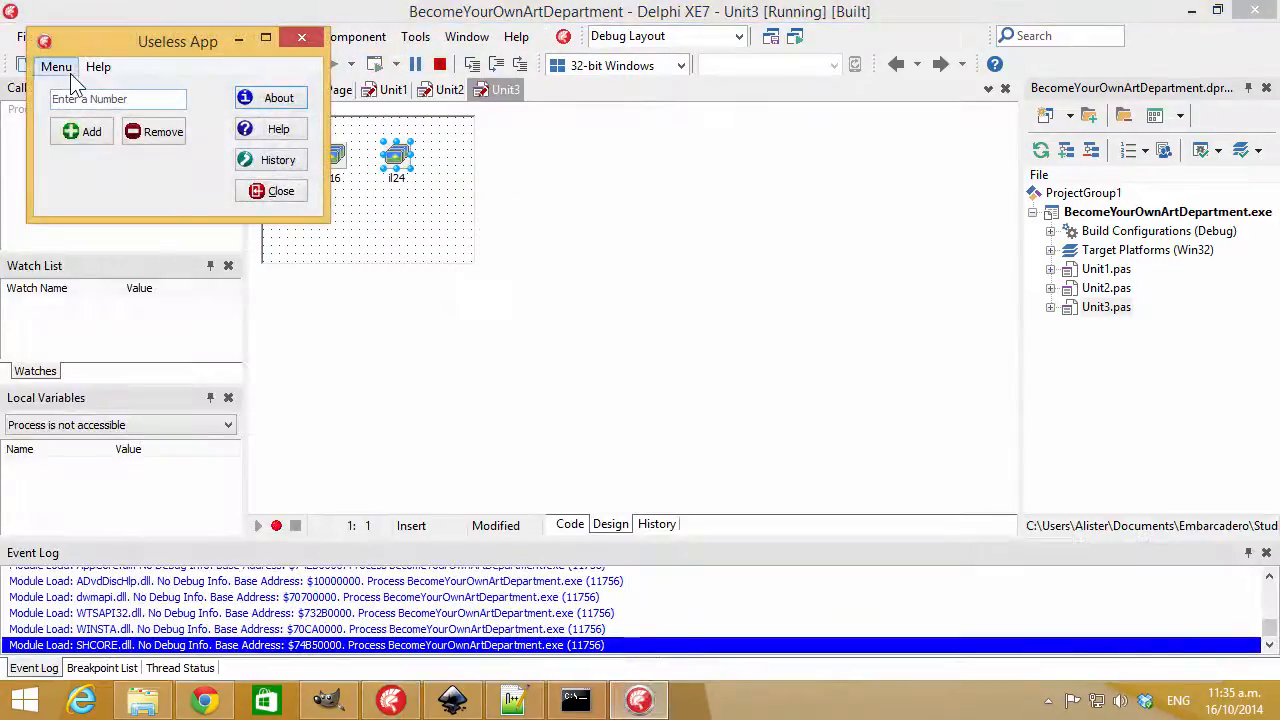
{"action": "left_click", "coordinate": [62, 68]}
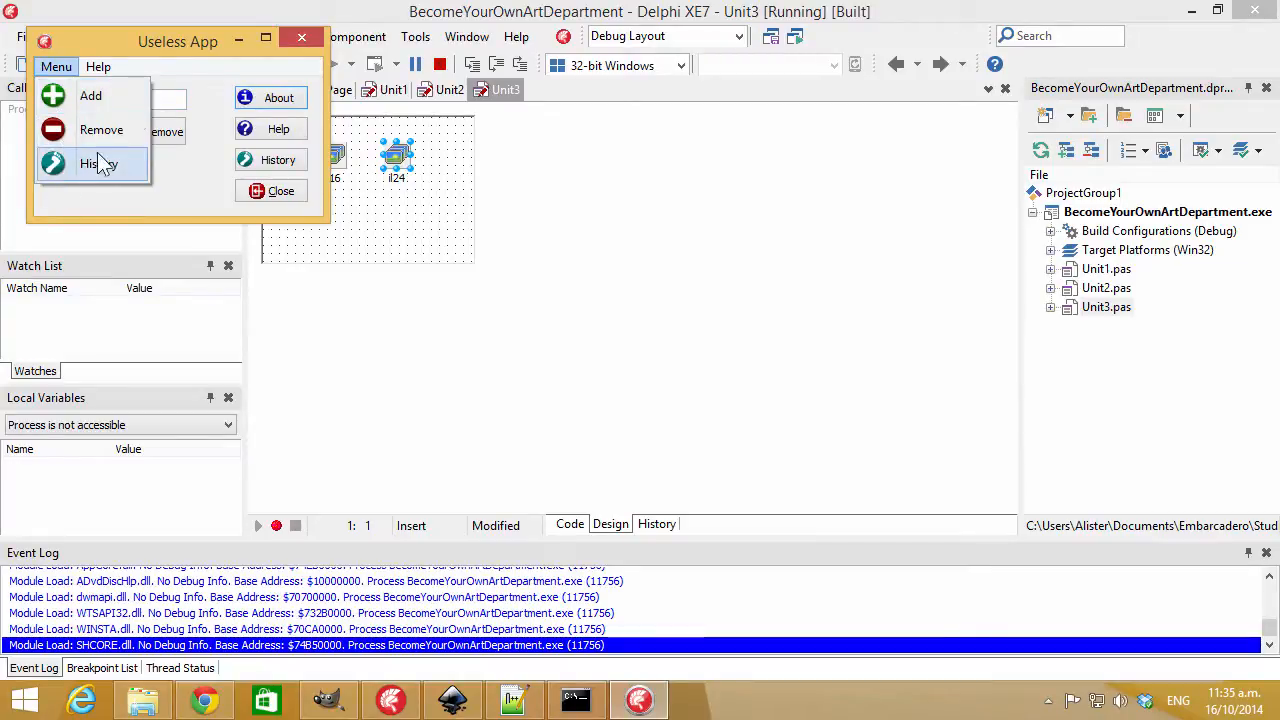
{"action": "left_click", "coordinate": [161, 52]}
{"action": "left_click", "coordinate": [303, 44]}
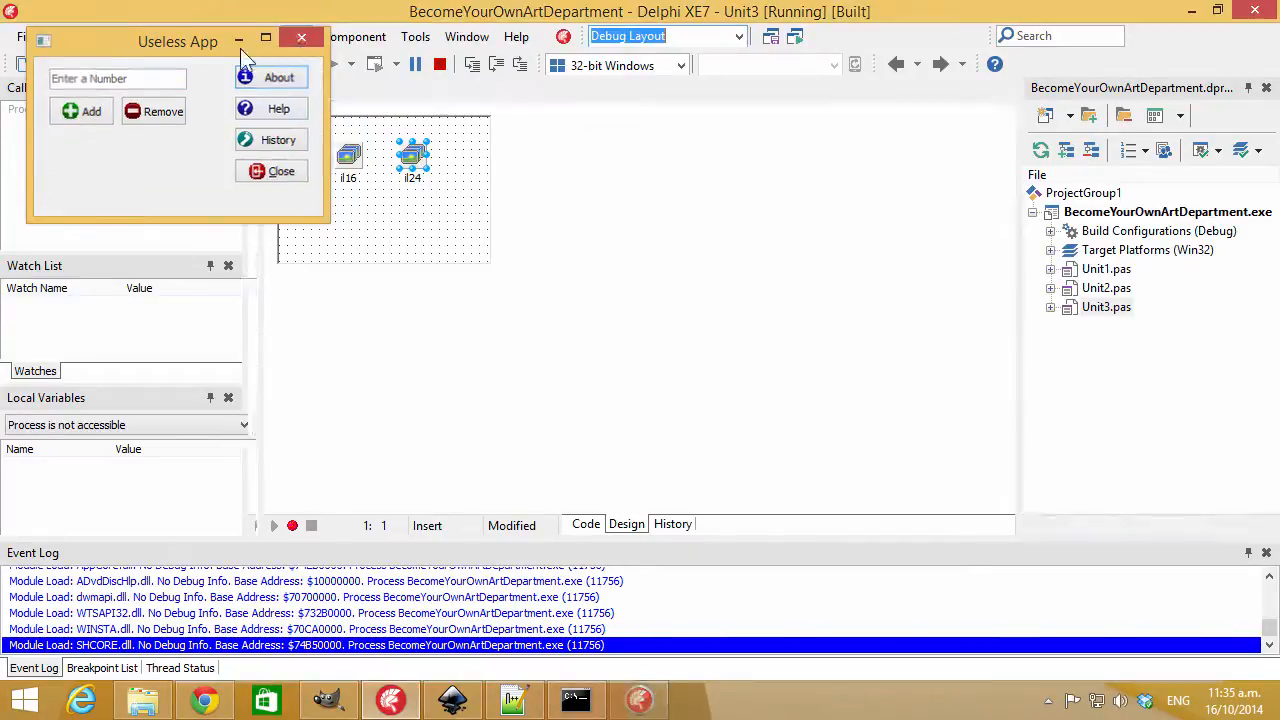